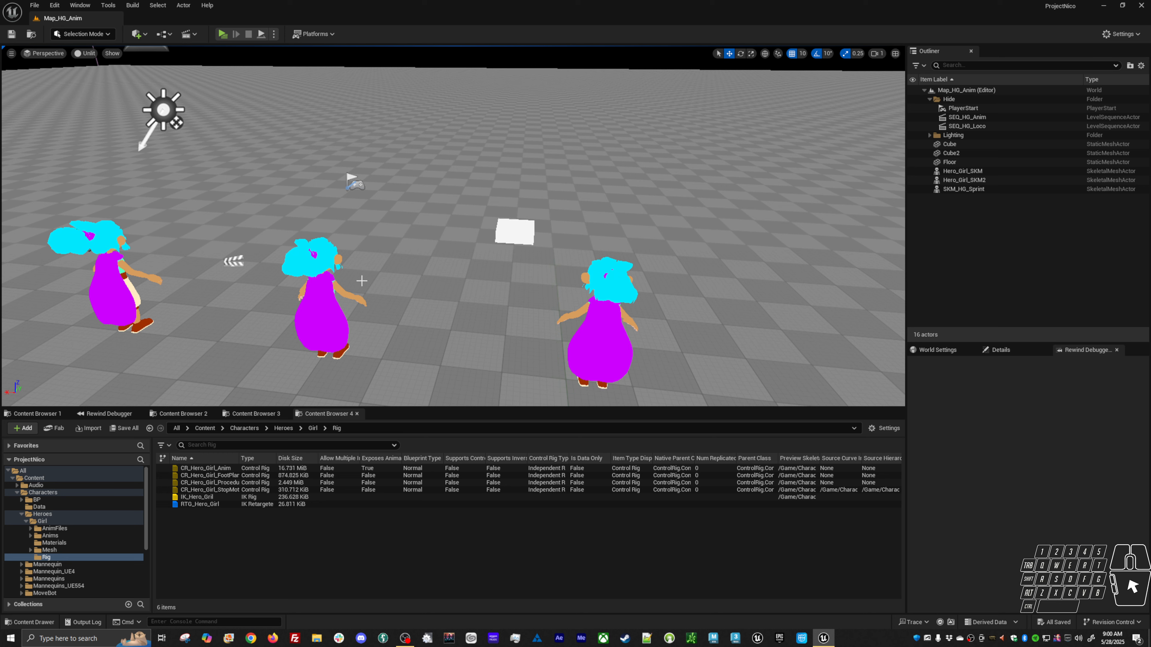
Create a new Open World level.
click(33, 5)
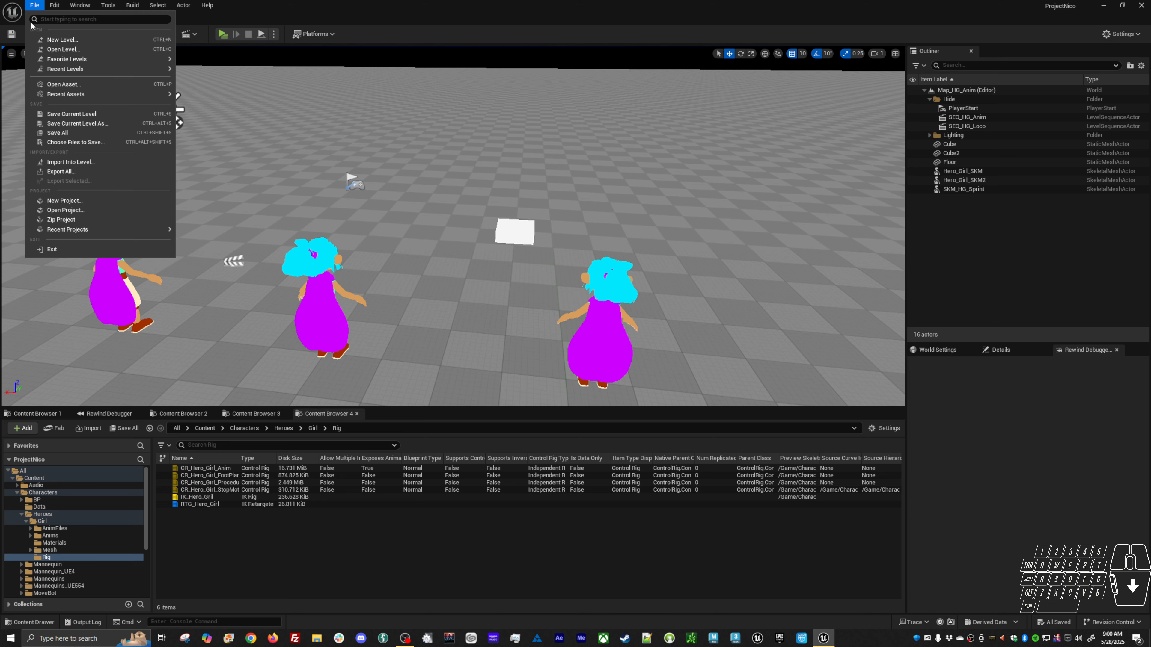
click(64, 45)
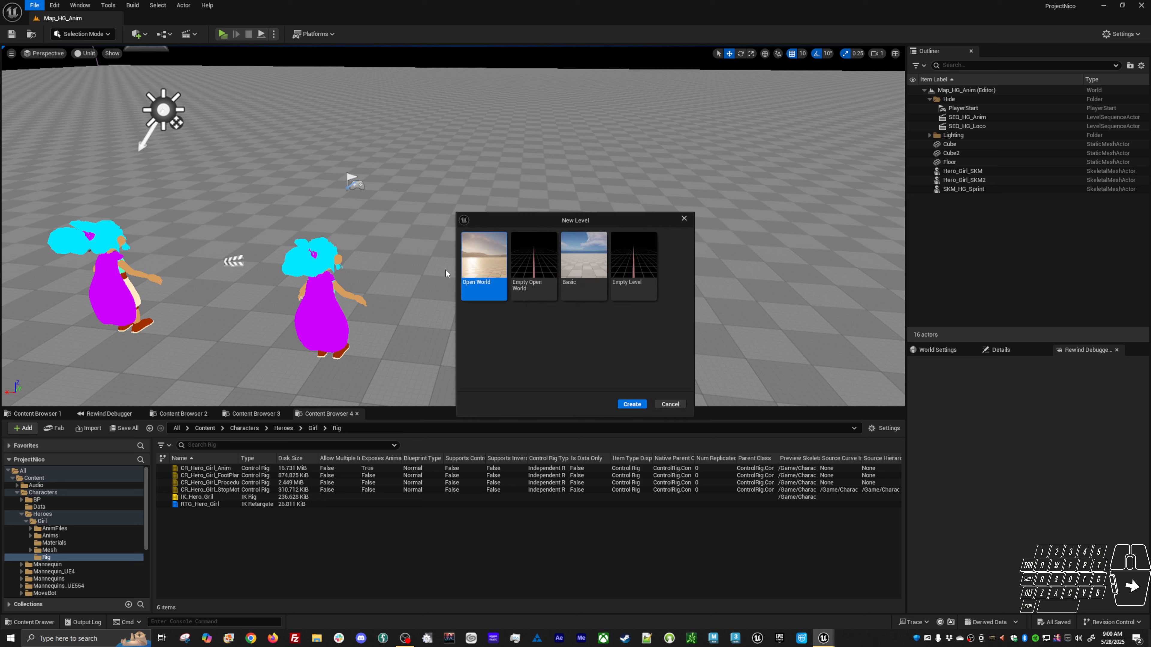
click(583, 267)
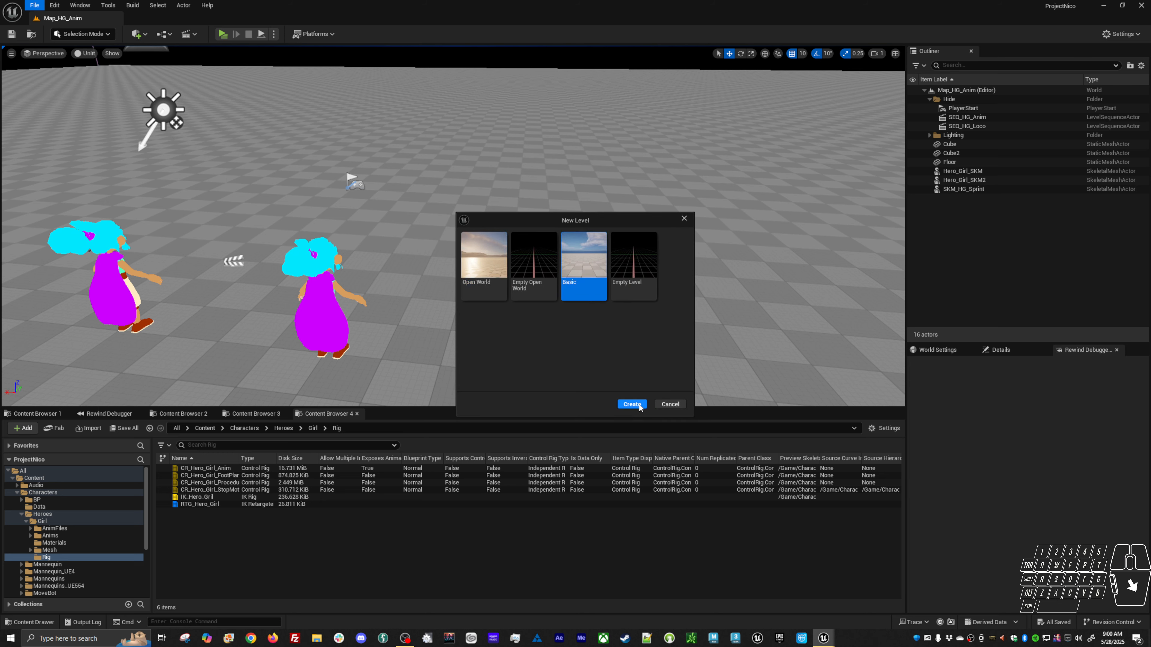
click(484, 265)
click(640, 409)
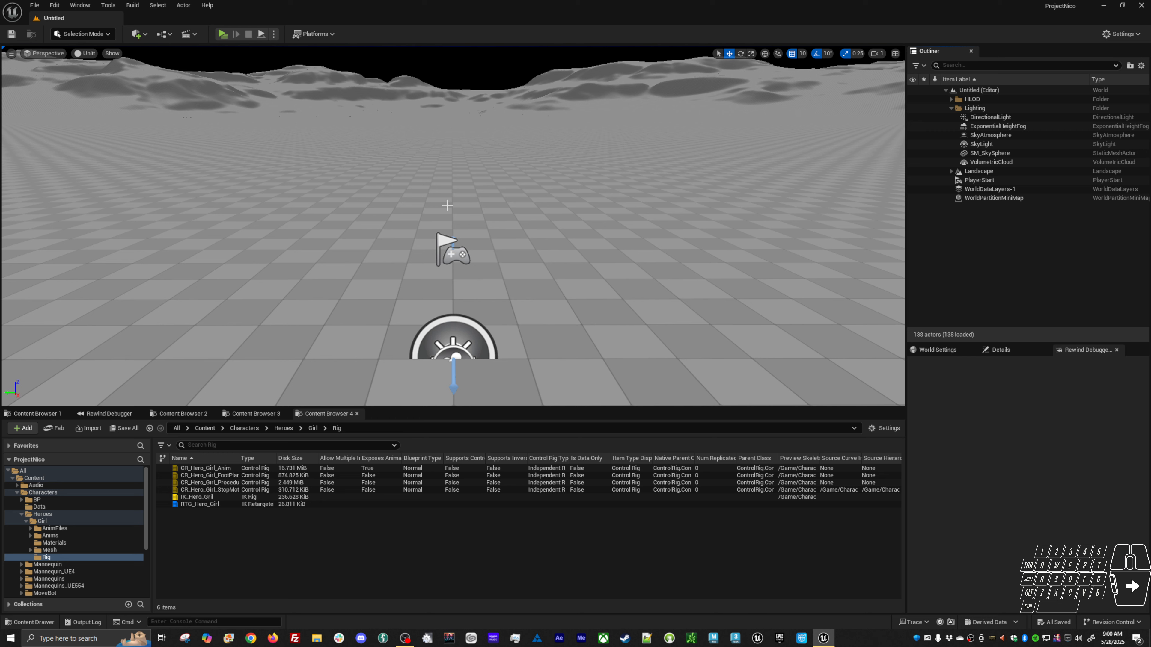
Play-test the new level in a standalone preview window and exit it.
key(alt)
click(471, 287)
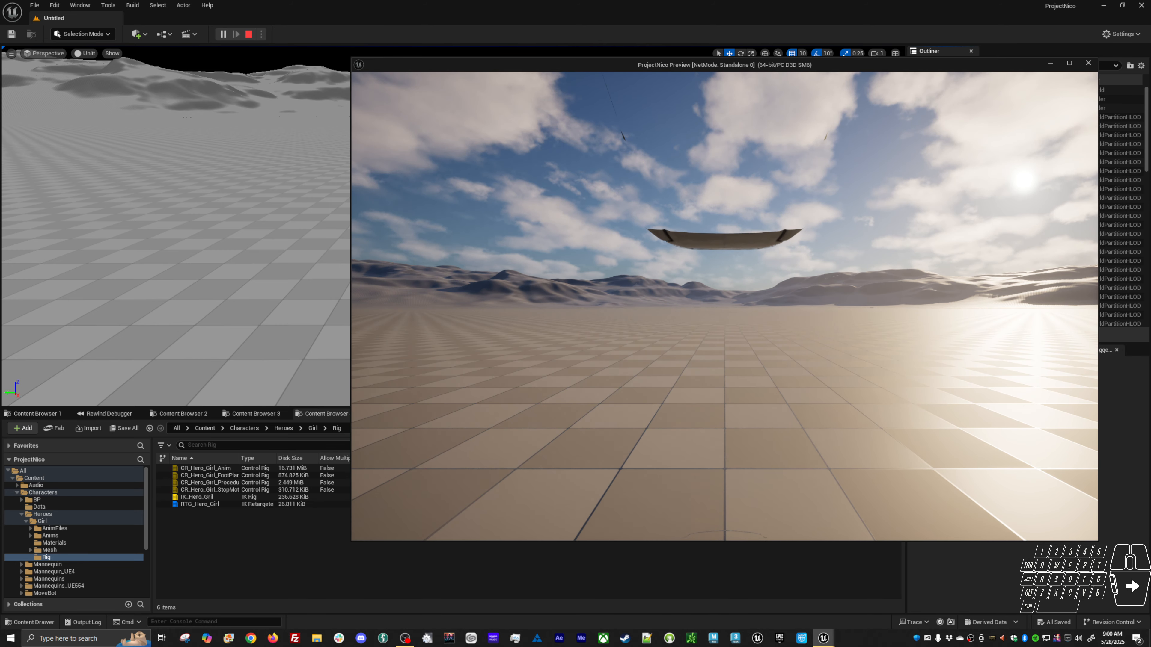
key(Escape)
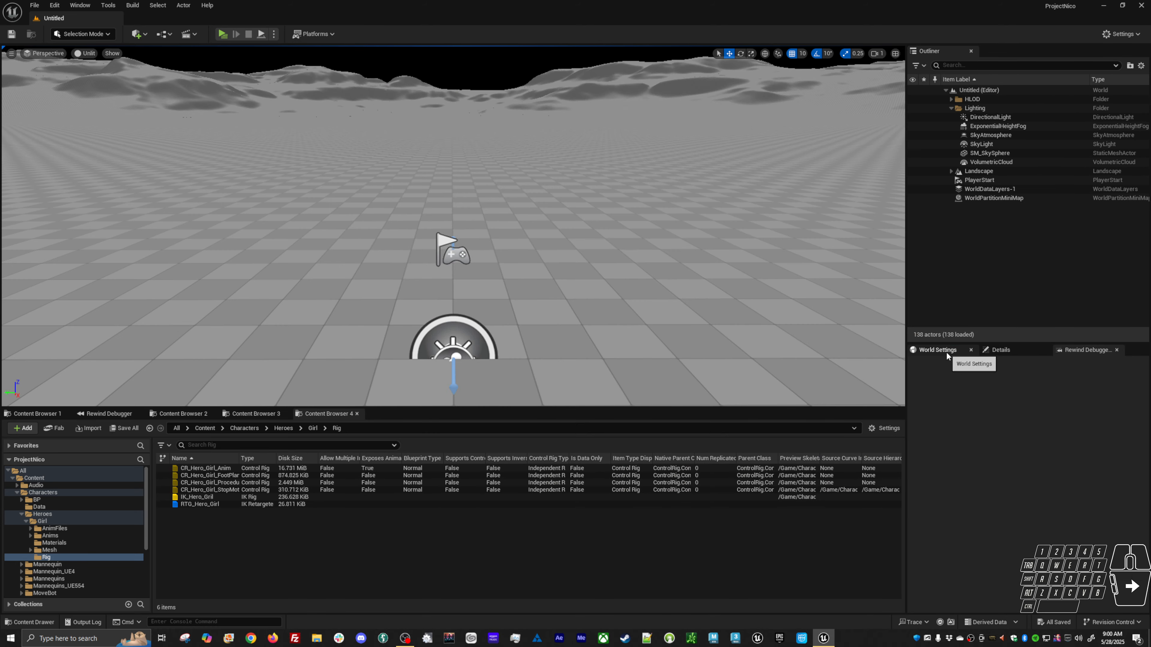
Set the level's GameMode Override in World Settings to the BP_GameMode game mode.
click(938, 350)
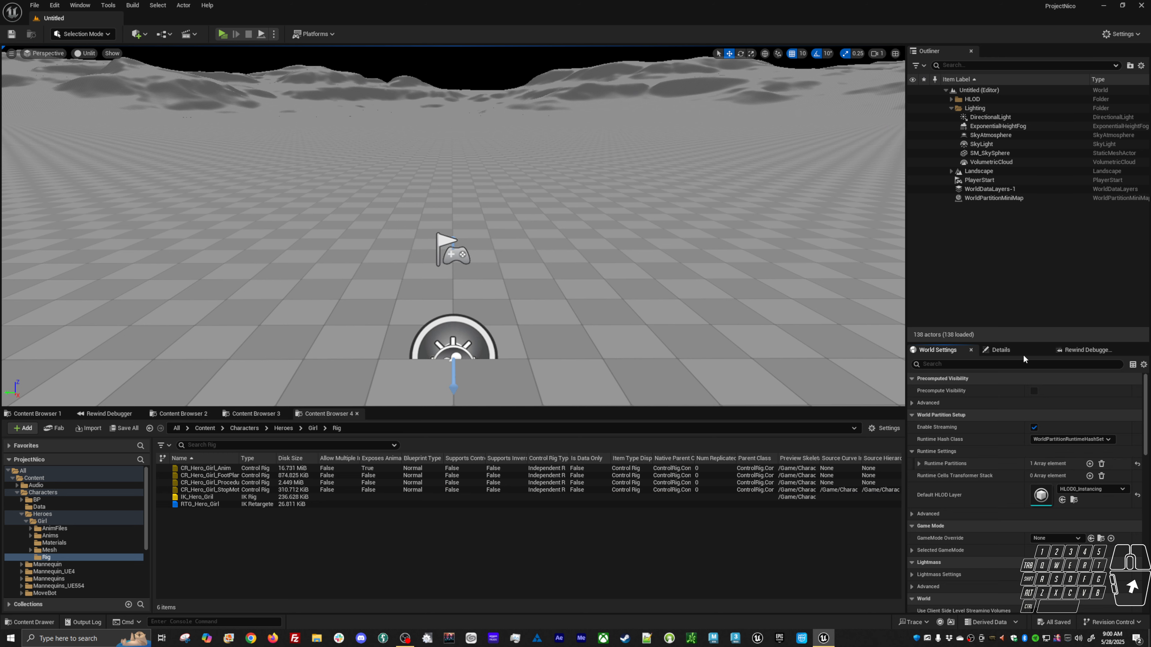
click(999, 350)
click(937, 349)
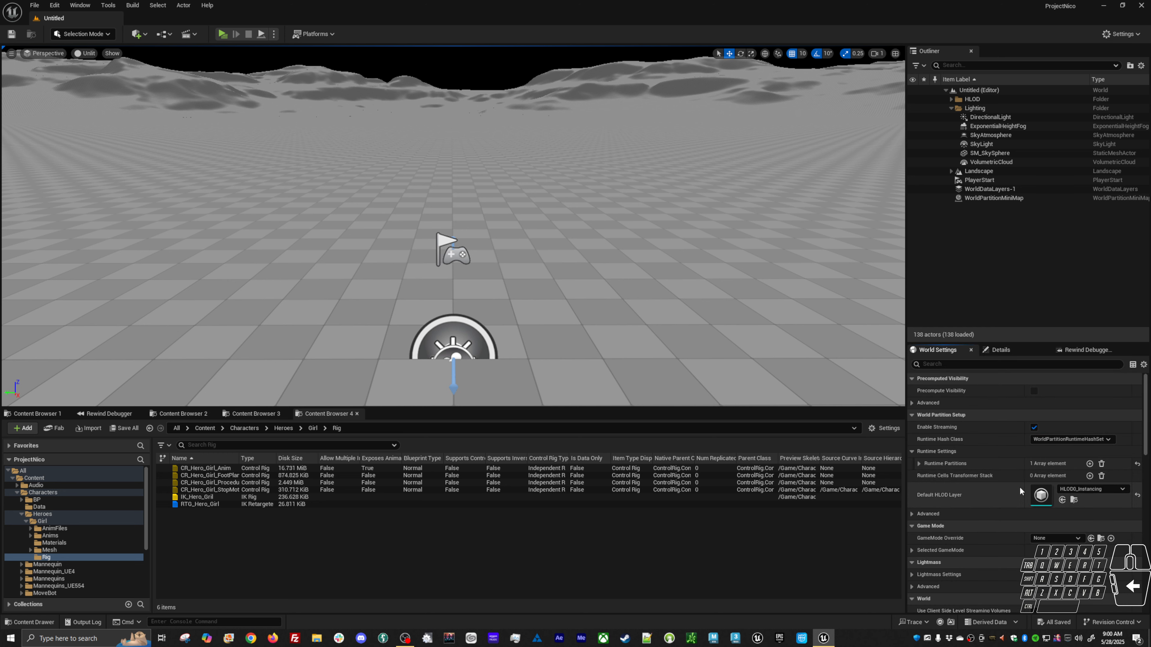
click(1055, 539)
click(1078, 469)
Play in Editor despite the blueprint errors, walk the character forward, and close the preview.
key(alt+p)
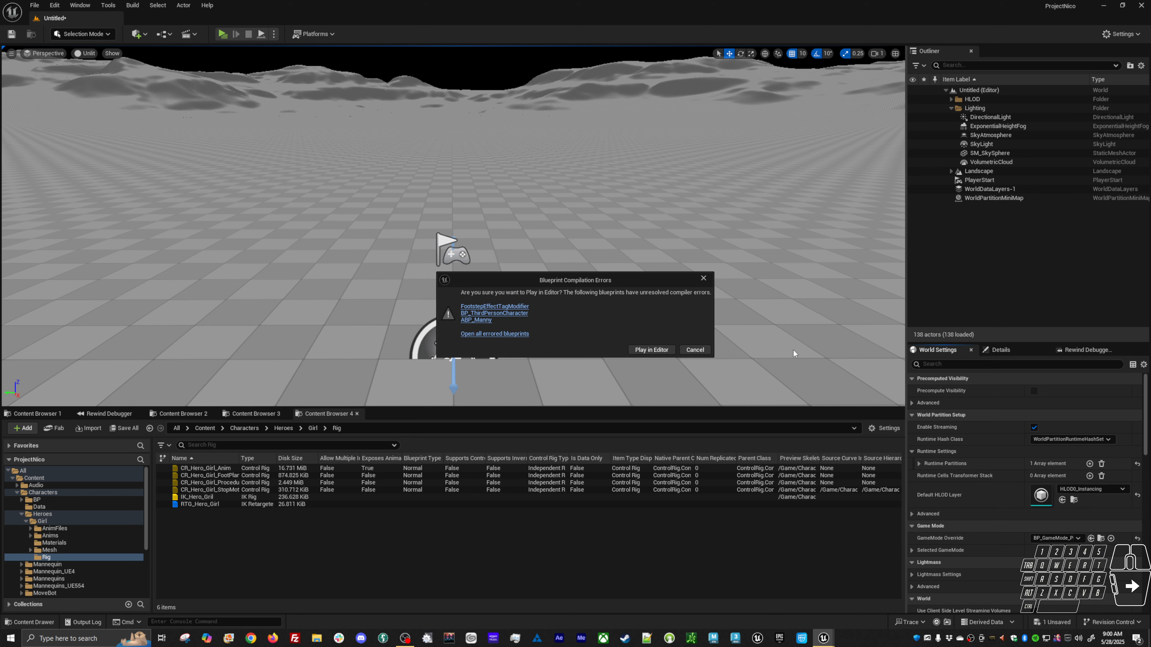
click(660, 350)
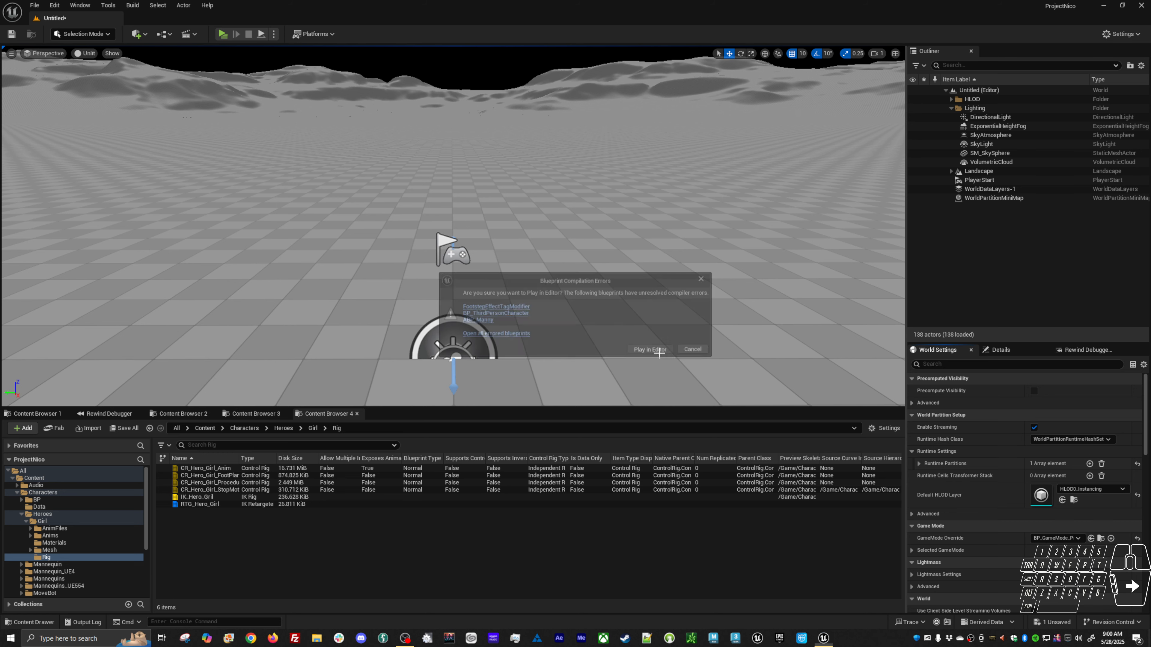
key(w)
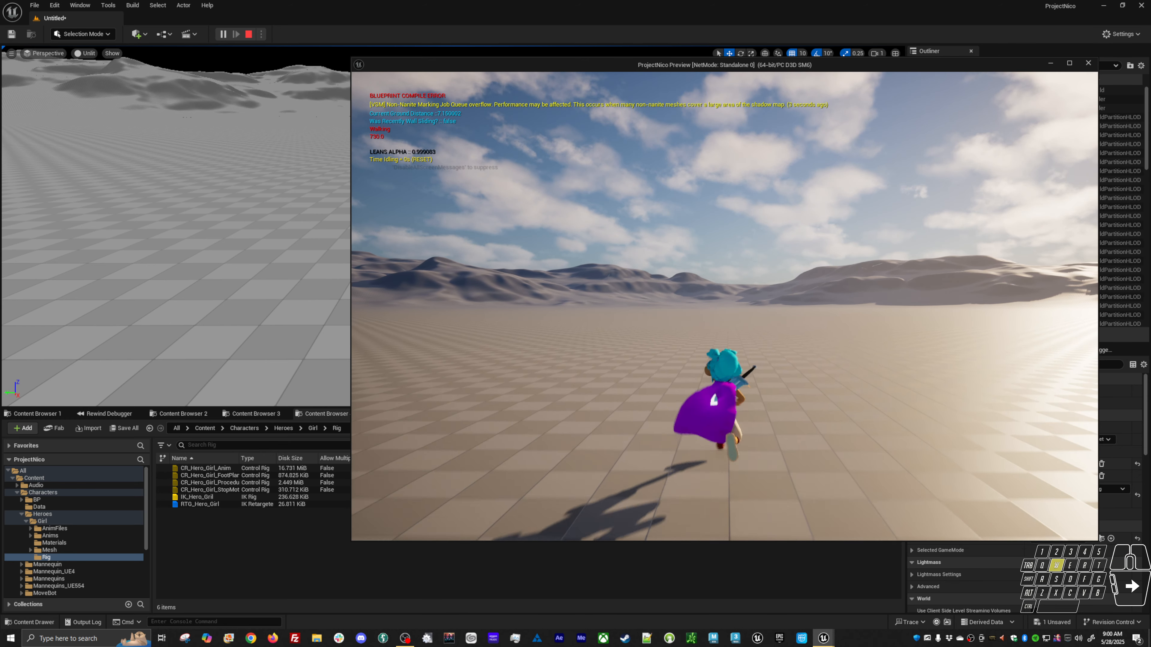
key(alt)
key(alt+F4)
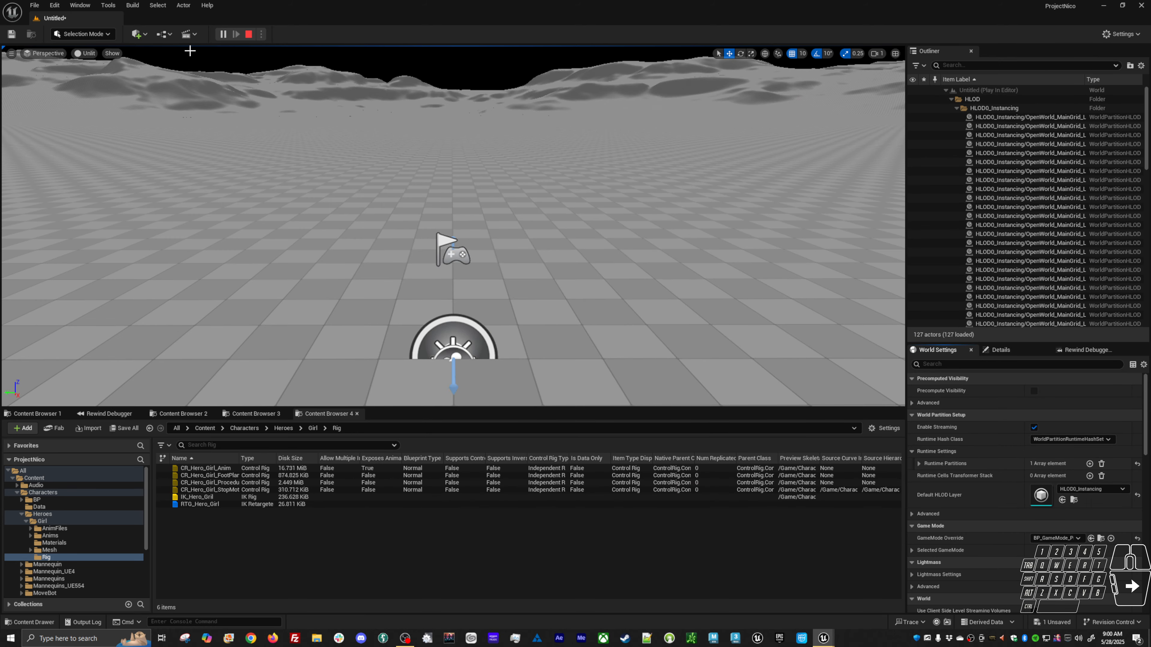
Open the Take Recorder window from the Cinematics section.
click(87, 8)
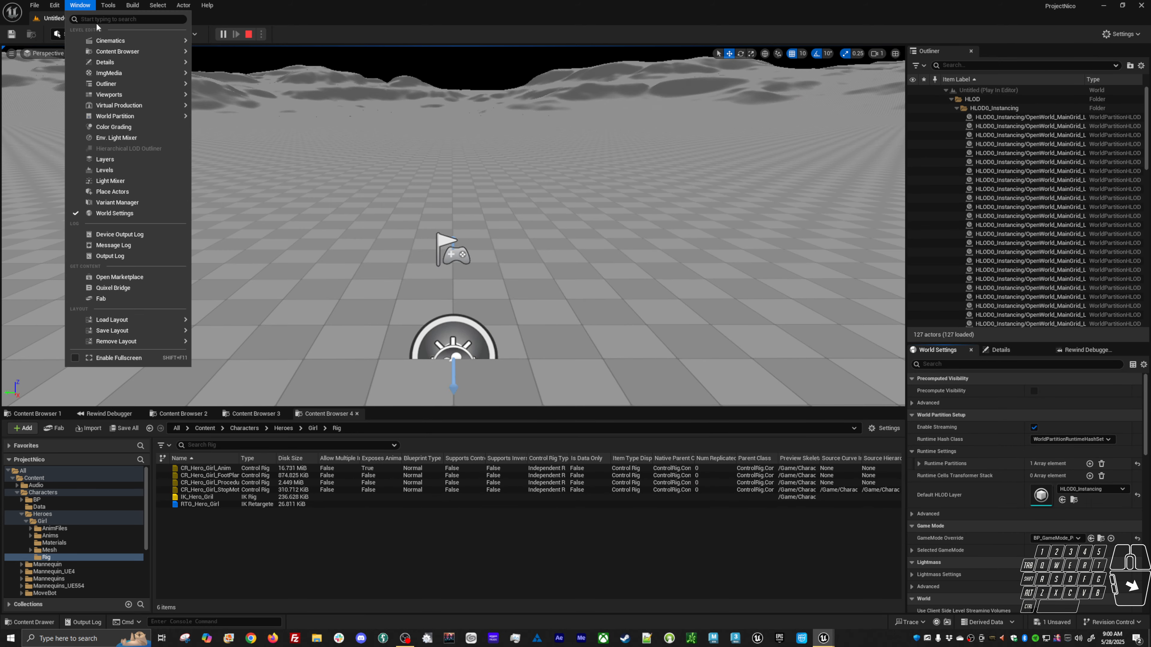
text(take)
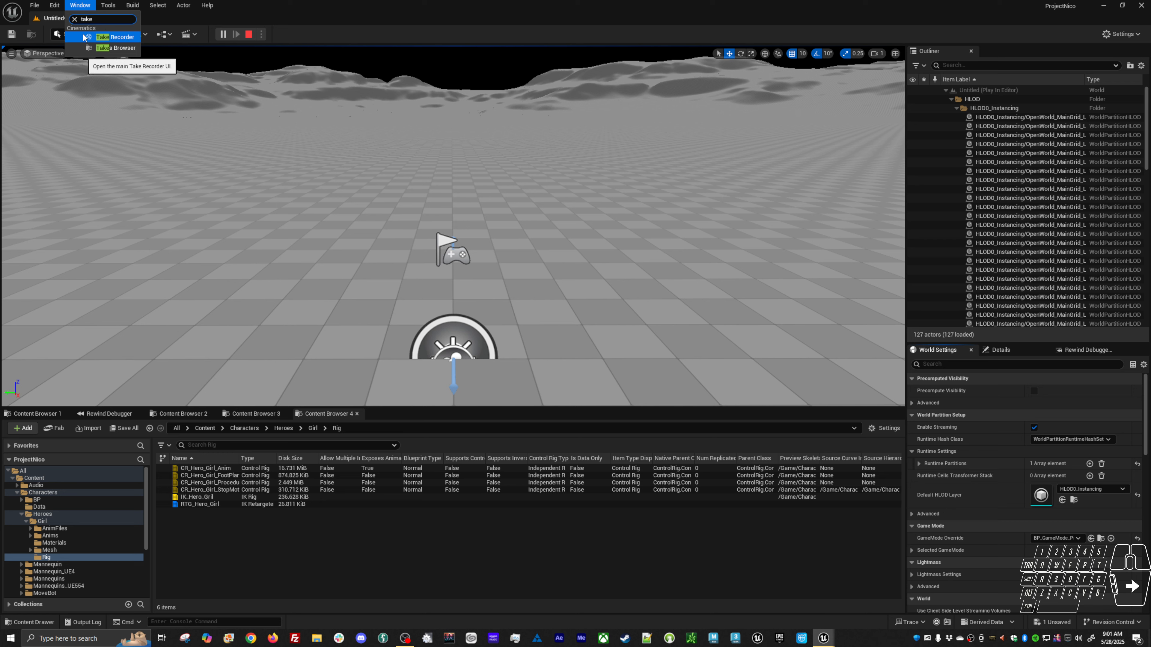
click(75, 20)
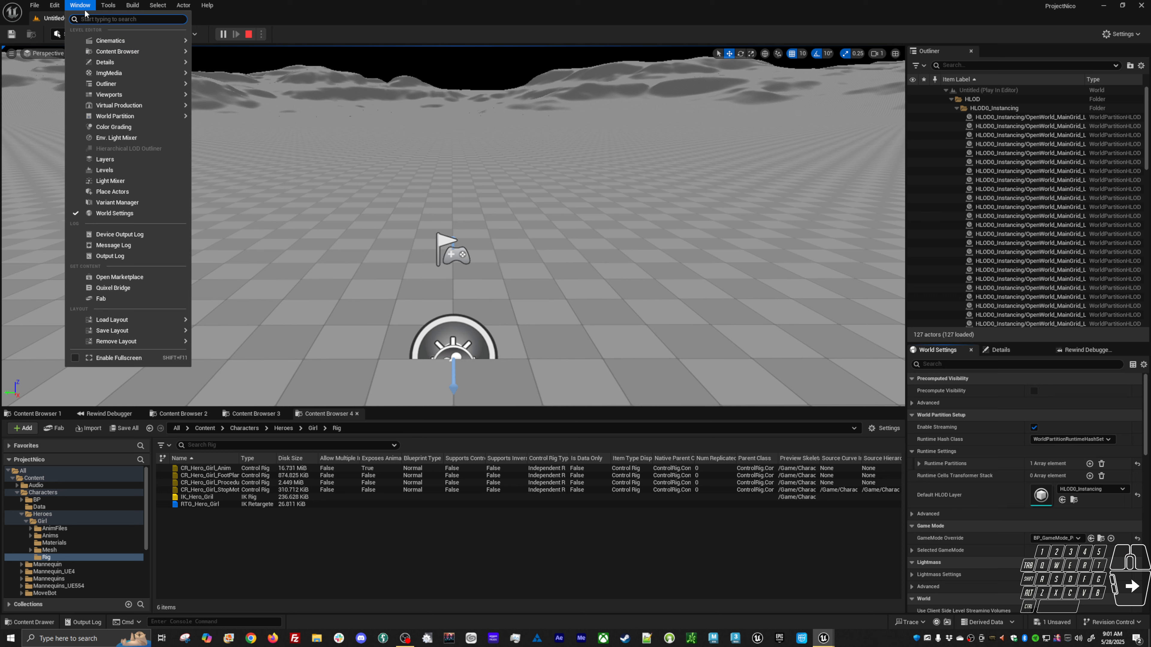
mouse_move(108, 40)
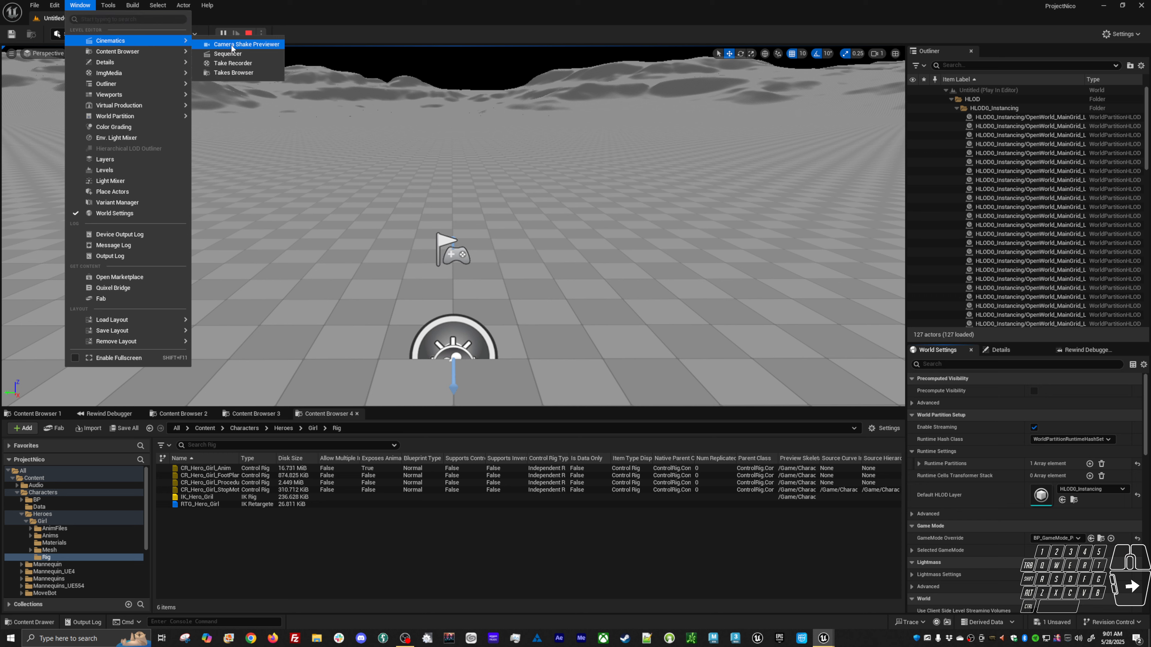
click(247, 66)
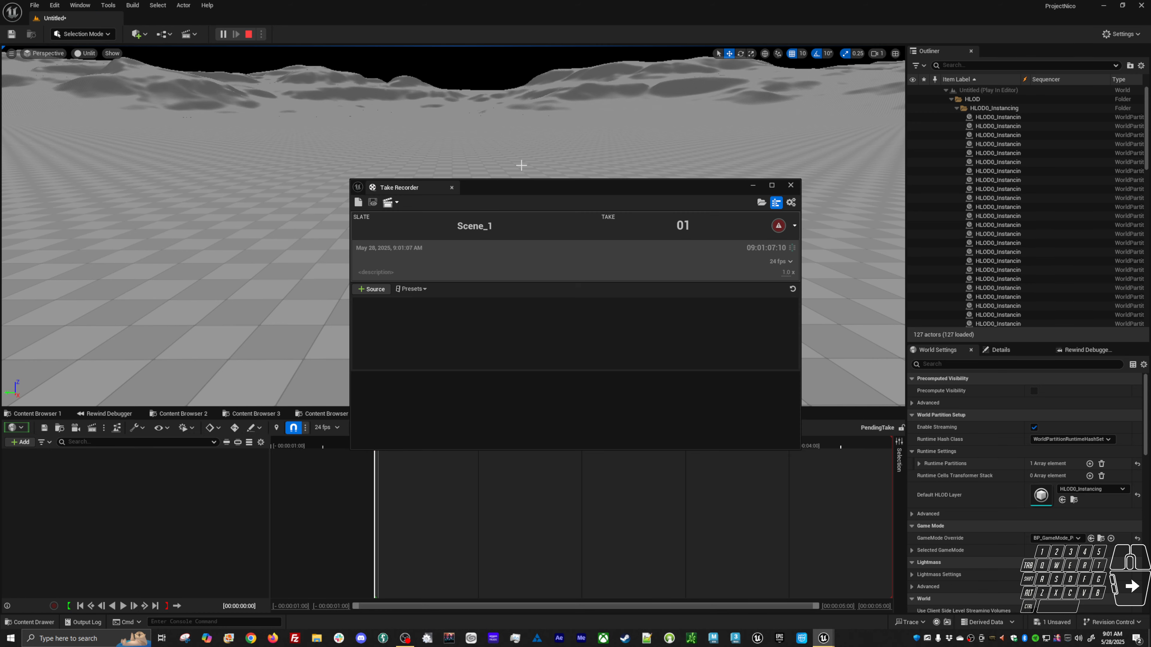
Dock the Take Recorder panel beside the level viewport and narrow it.
drag(433, 183, 777, 150)
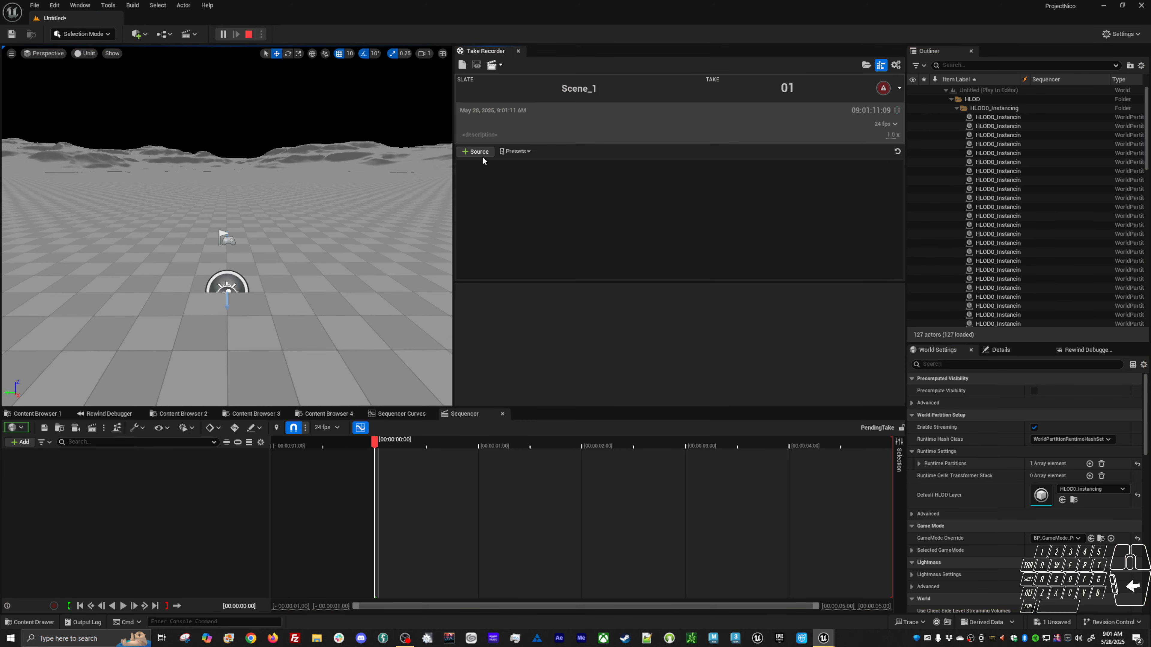
drag(452, 170, 709, 173)
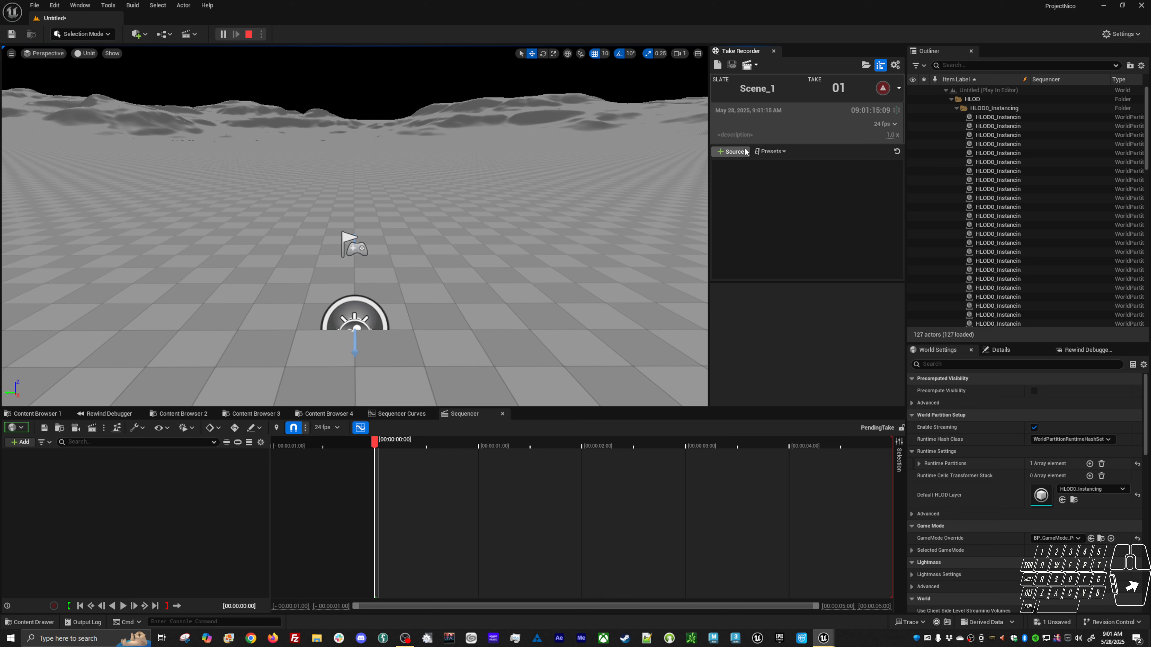
drag(709, 198, 647, 193)
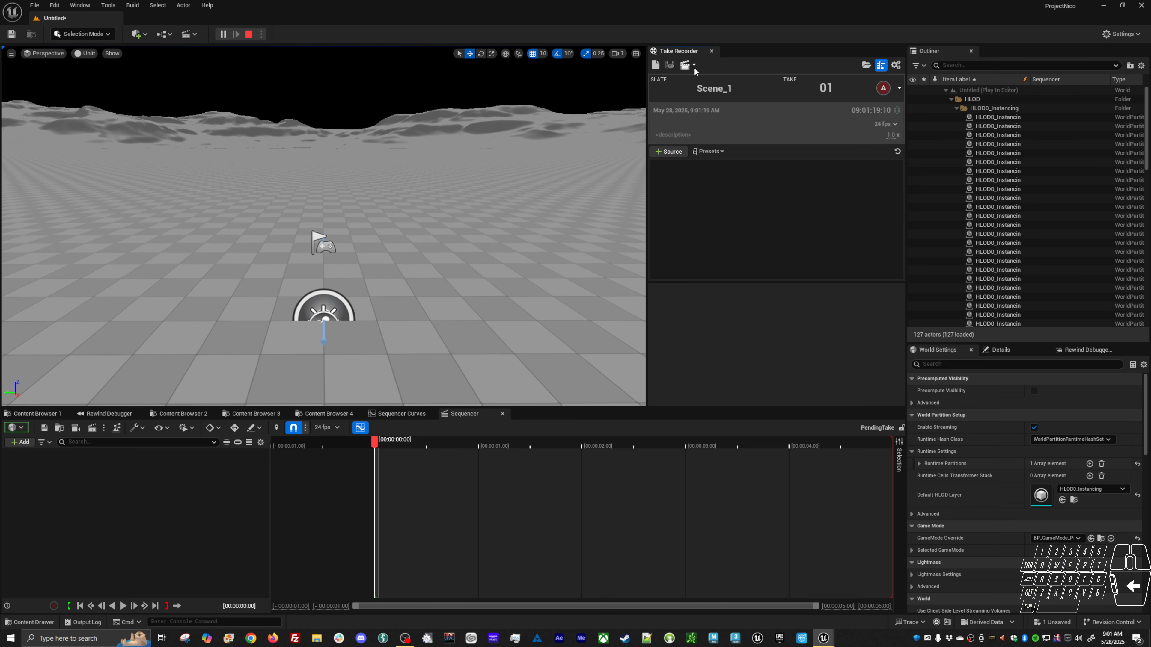
Rename the Take Recorder slate to Run.
click(694, 65)
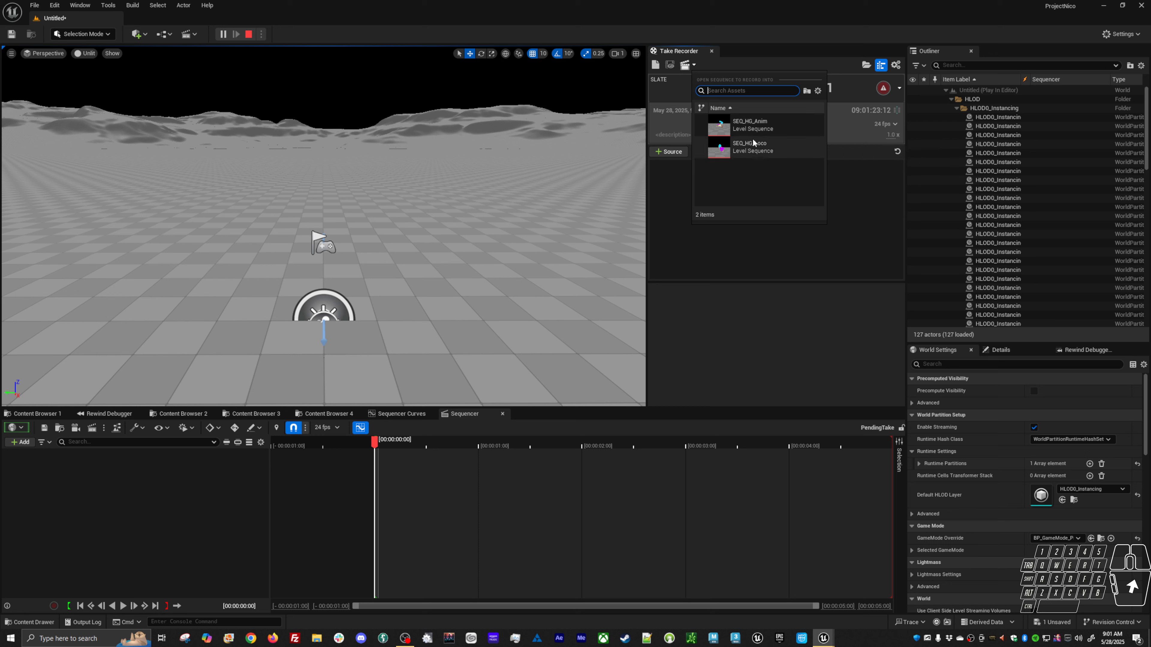
click(855, 208)
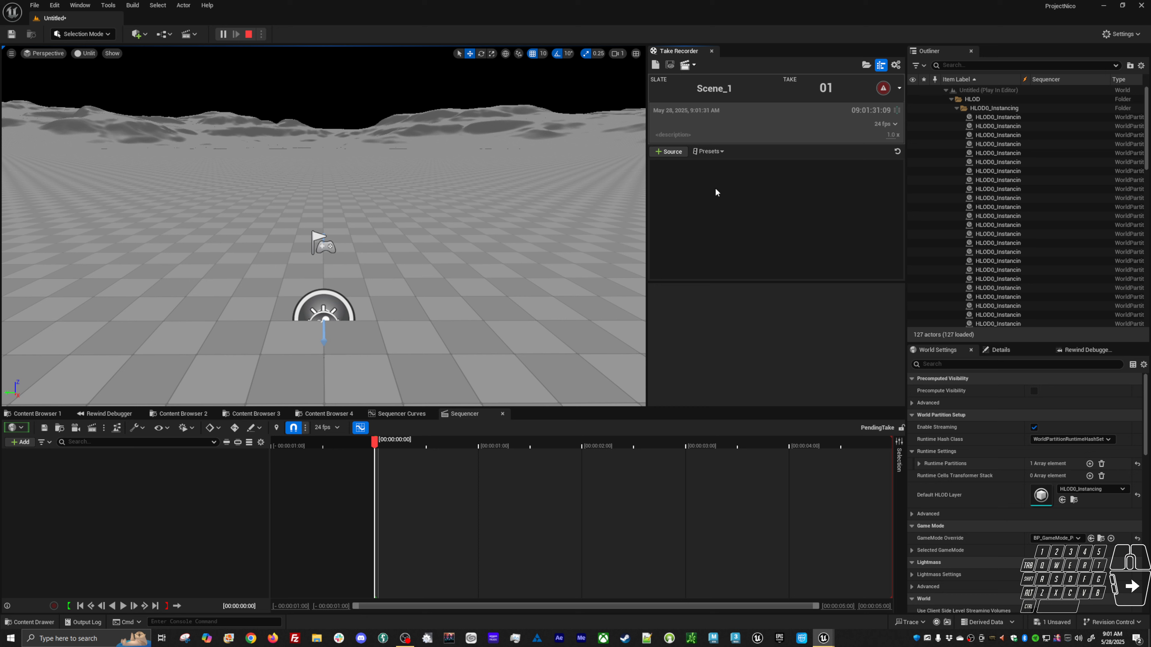
click(700, 88)
text(aasdfasdfasdf)
key(shift+Home)
key(BackSpace)
Stop the running play-in-editor session.
click(452, 265)
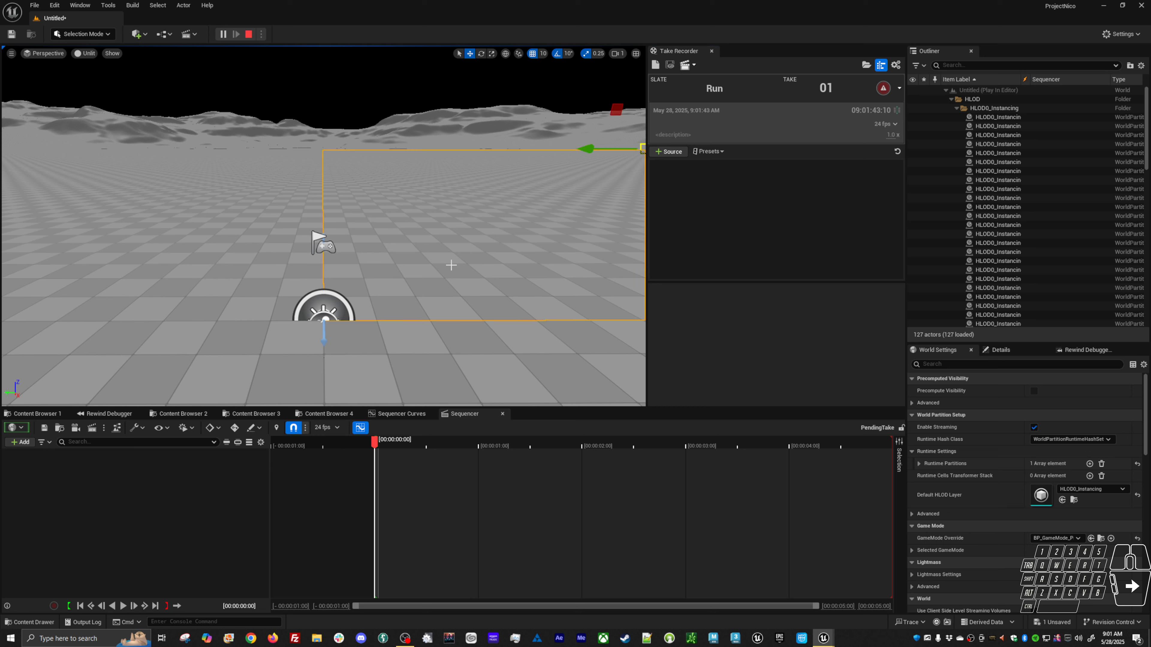
click(788, 331)
click(248, 34)
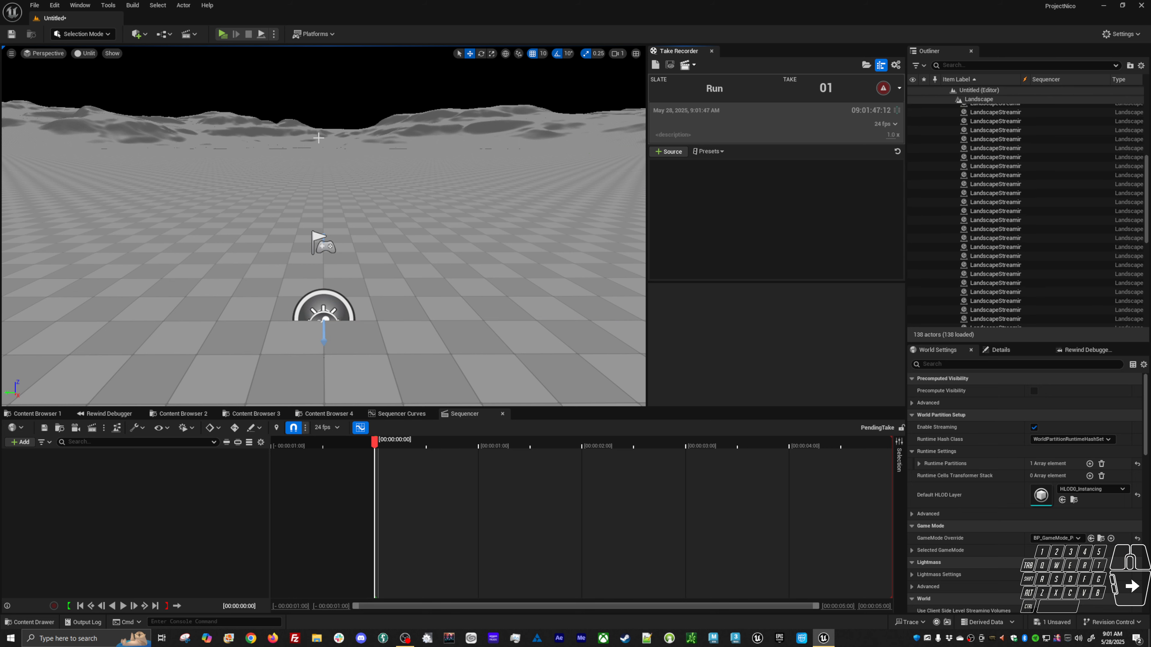
Open the ABP_Hero animation blueprint through Open Asset.
key(alt)
key(shift+alt)
key(shift+alt+o)
click(454, 272)
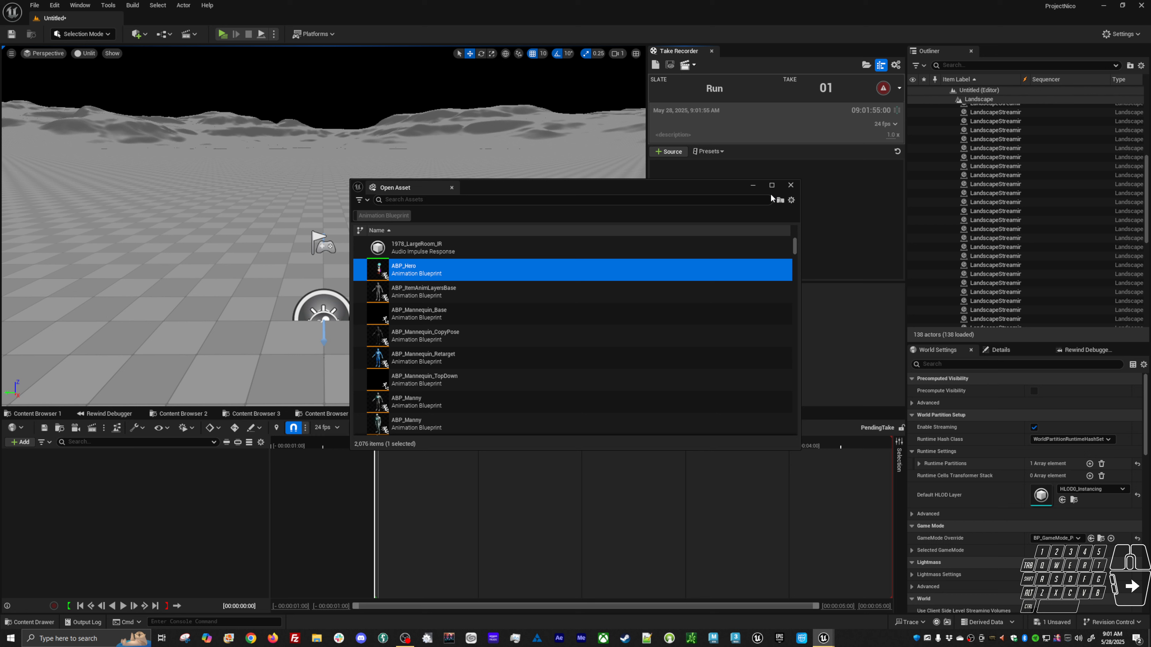
key(Return)
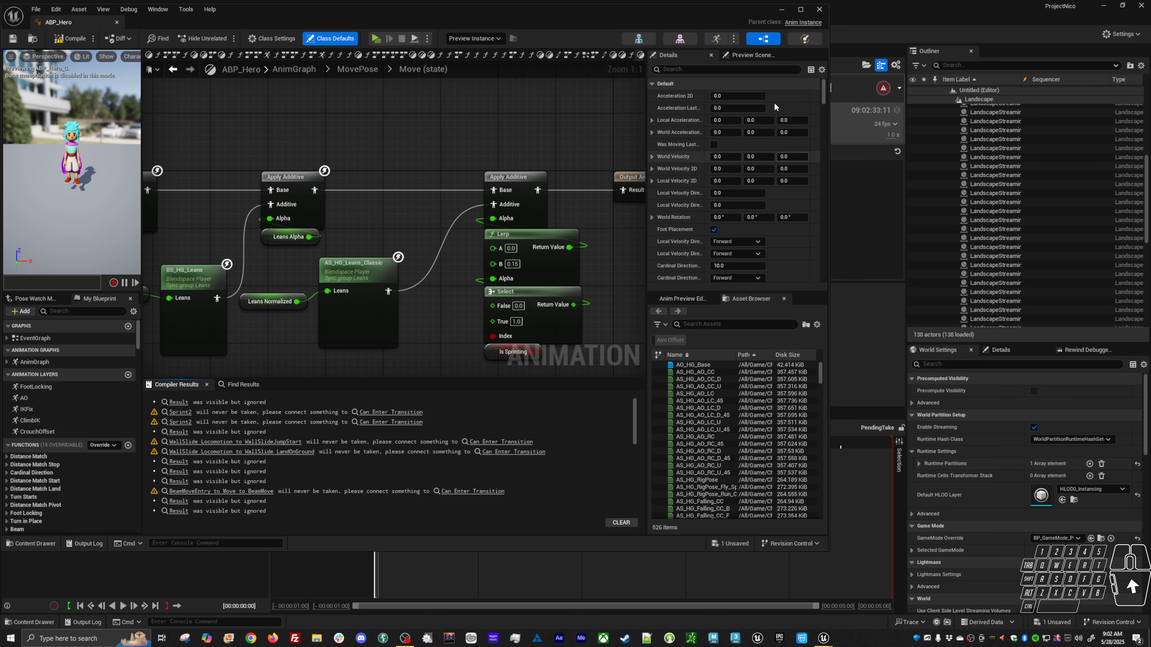
Minimize the ABP_Hero editor window.
mouse_move(705, 20)
mouse_down()
mouse_move(735, 23)
mouse_move(711, 18)
mouse_up()
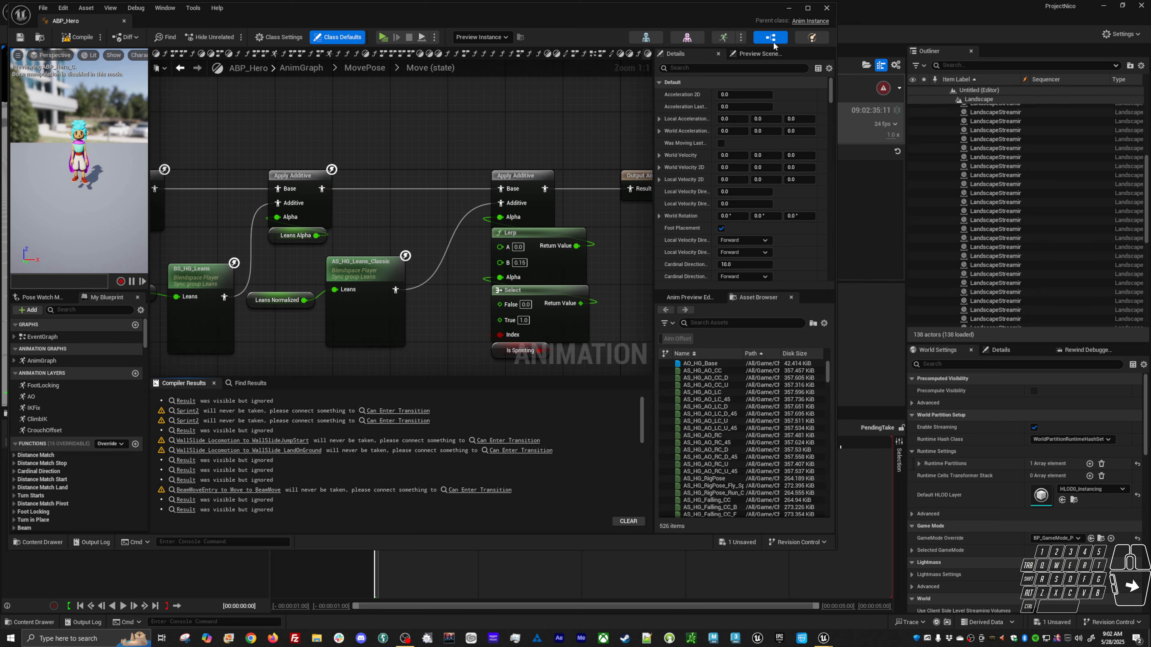
click(786, 16)
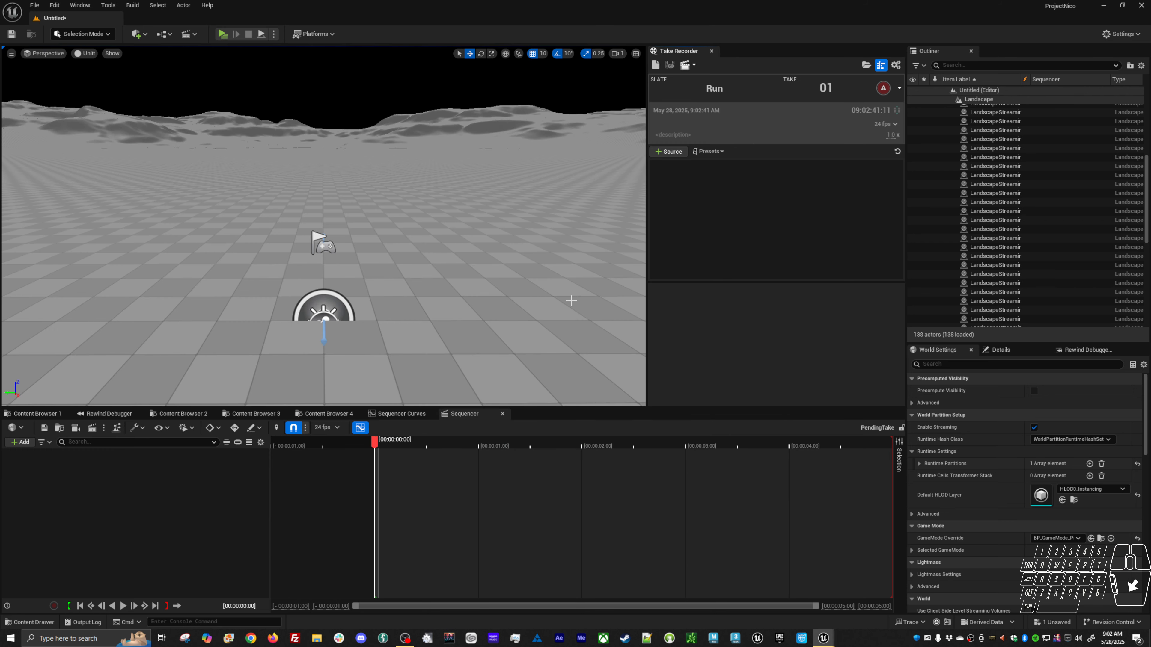
Duplicate the BS_HG_Base_Loco blend space in the Unarmed locomotion folder.
click(401, 414)
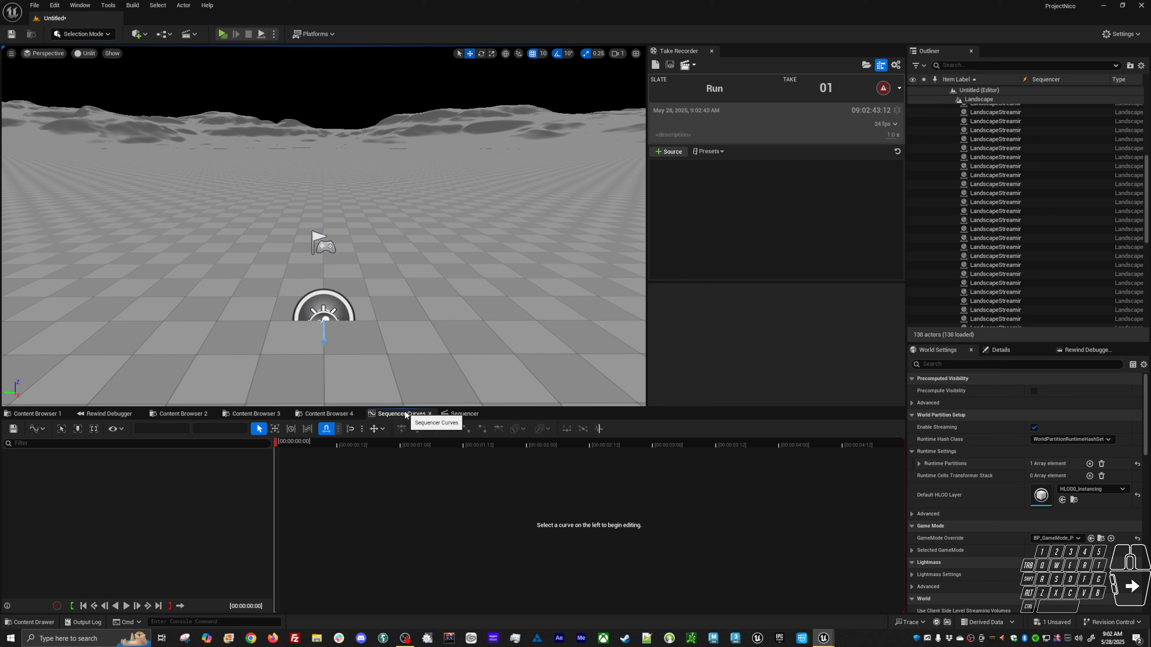
click(323, 414)
click(254, 414)
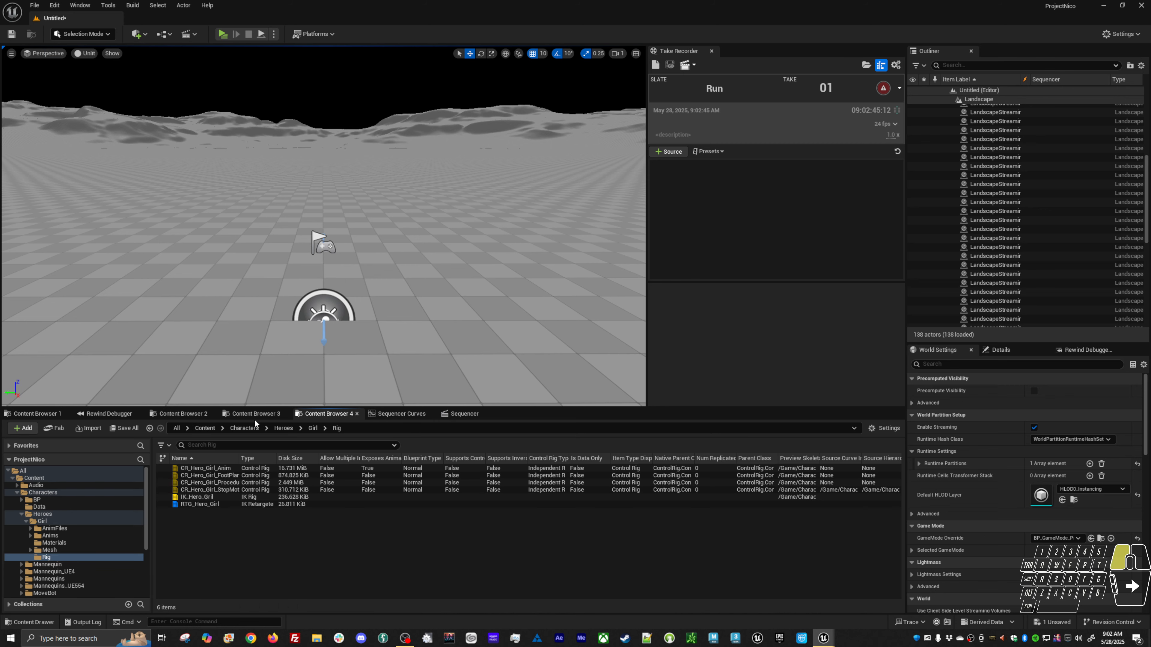
click(171, 414)
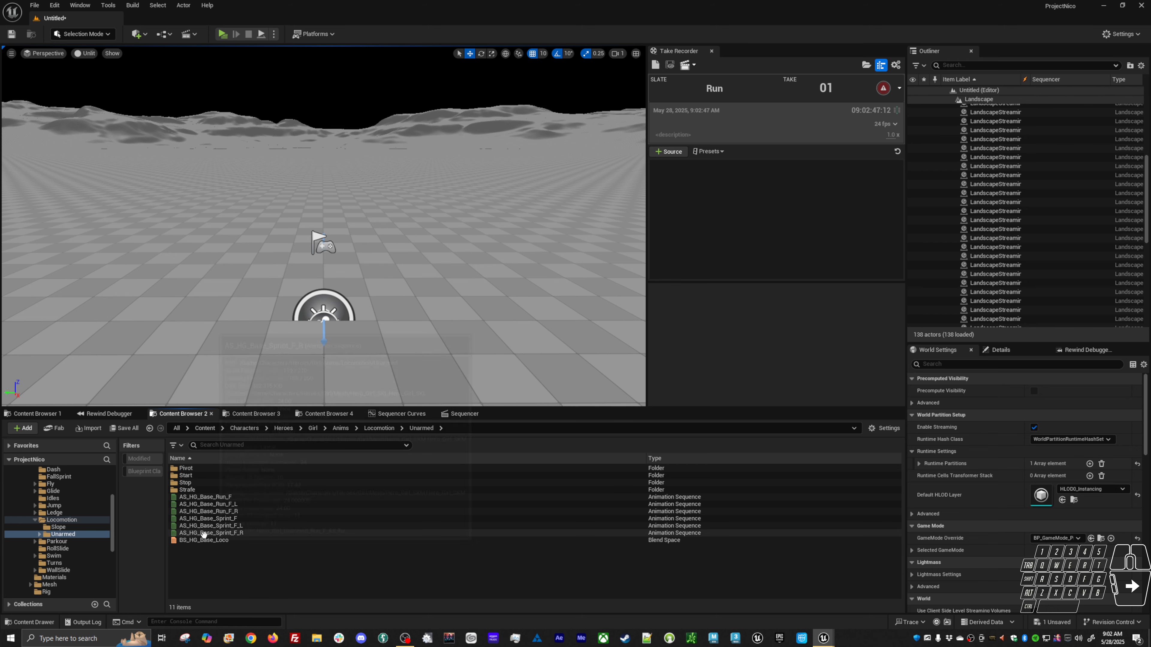
click(208, 539)
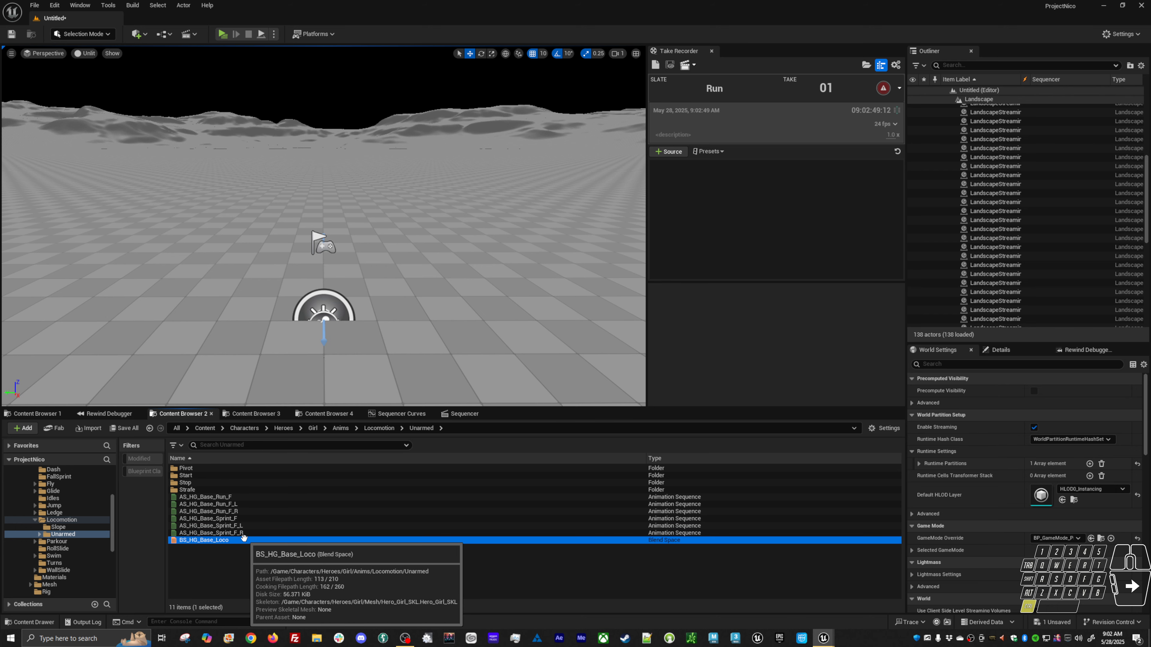
key(ctrl+d)
key(Return)
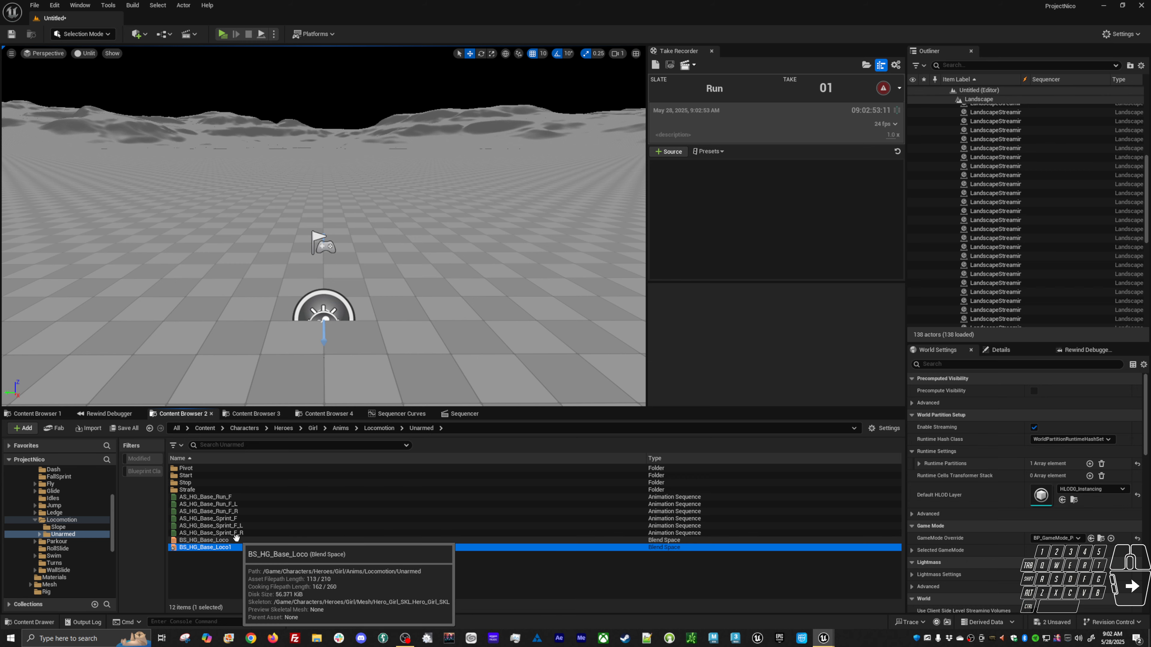
Open the duplicated BS_HG_Base_Loco1 blend space and delete all blend samples to the left of the centre direction column.
double_click(228, 546)
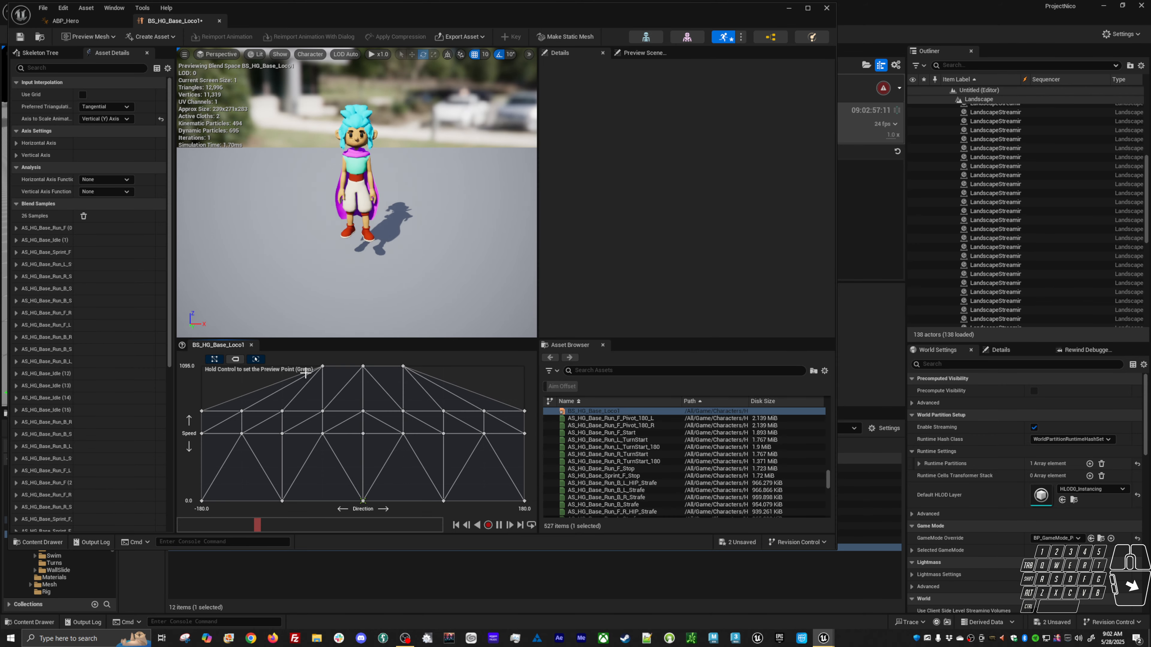
click(322, 365)
key(Delete)
click(322, 410)
key(Delete)
click(324, 434)
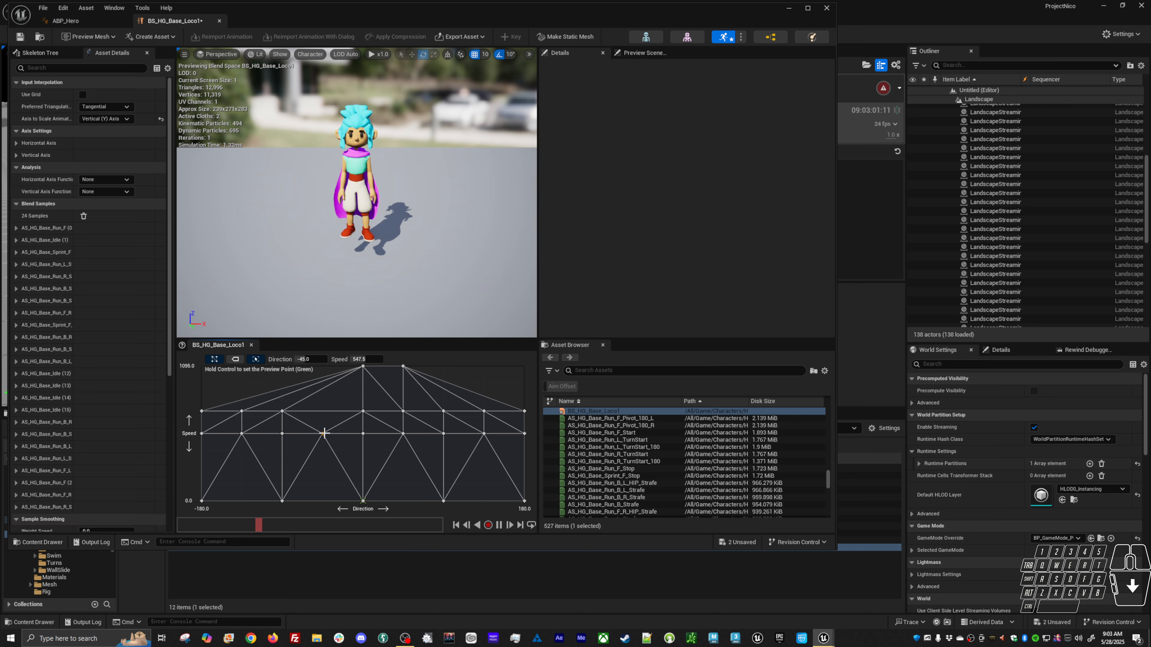
key(Delete)
click(282, 411)
key(Delete)
click(282, 433)
key(Delete)
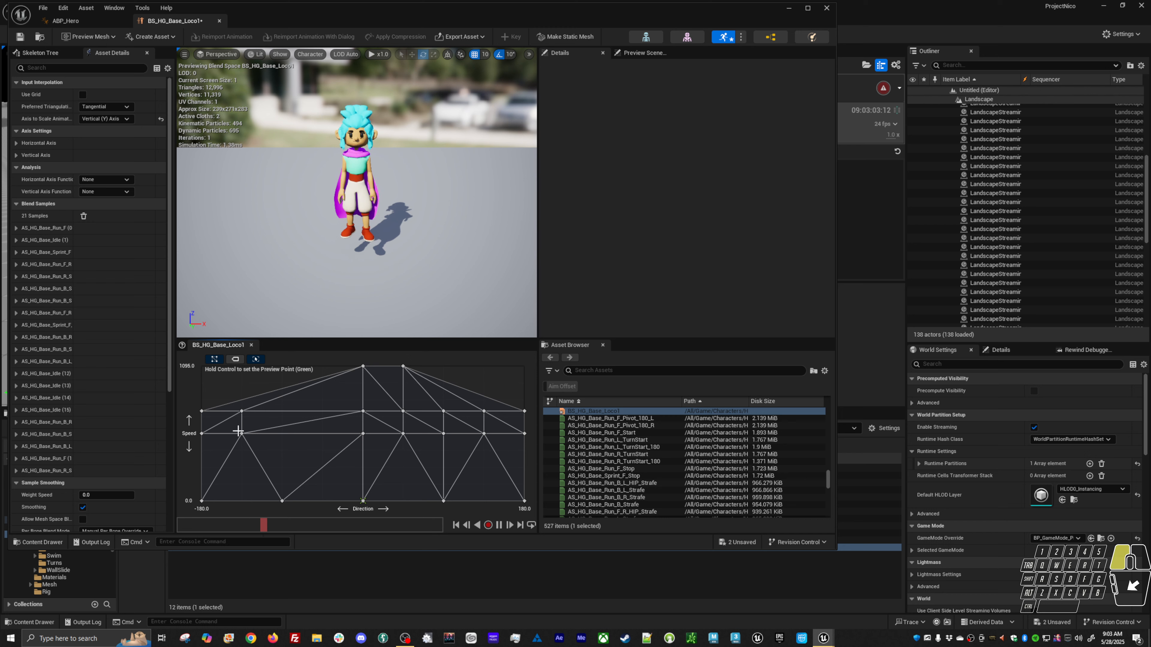
click(201, 412)
key(Delete)
click(241, 411)
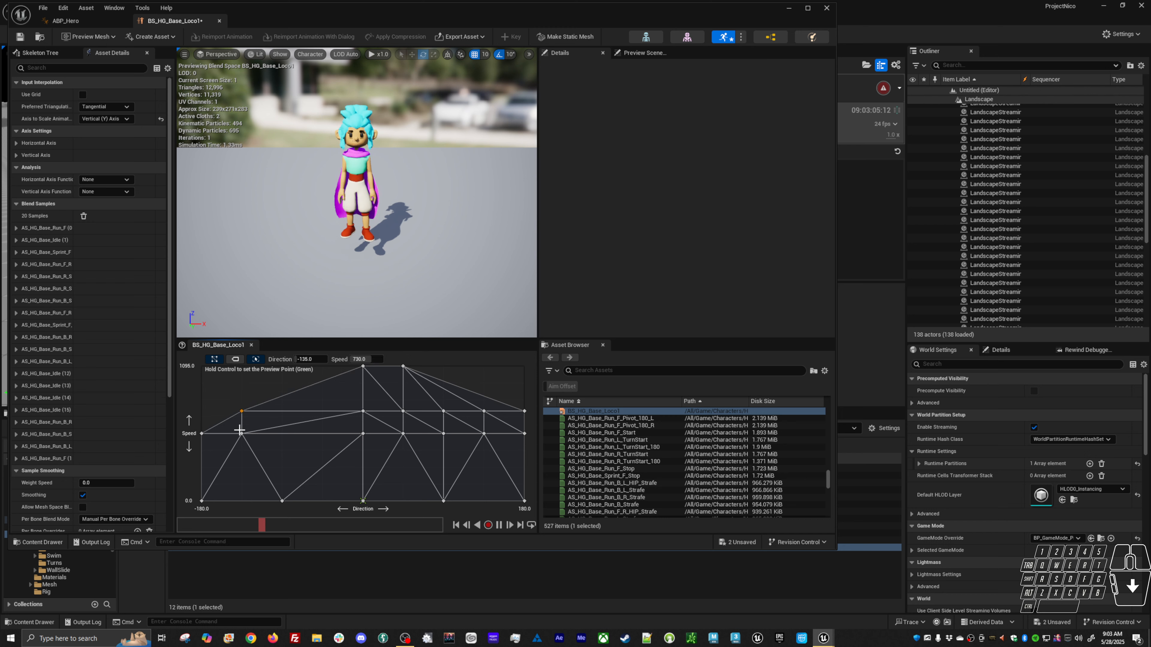
key(Delete)
click(240, 433)
key(Delete)
click(202, 433)
key(Delete)
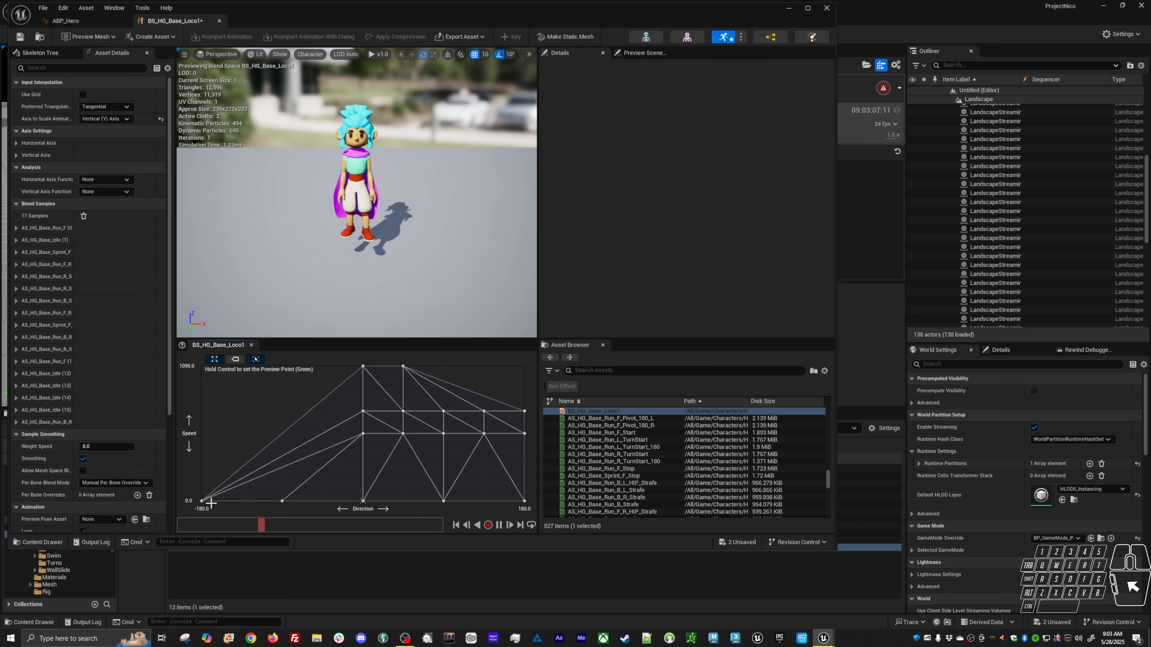
click(202, 500)
key(Delete)
click(282, 500)
key(Delete)
Delete all blend samples to the right of the centre direction column in BS_HG_Base_Loco1.
click(404, 367)
key(Delete)
click(403, 412)
key(Delete)
click(402, 434)
key(Delete)
key(ctrl)
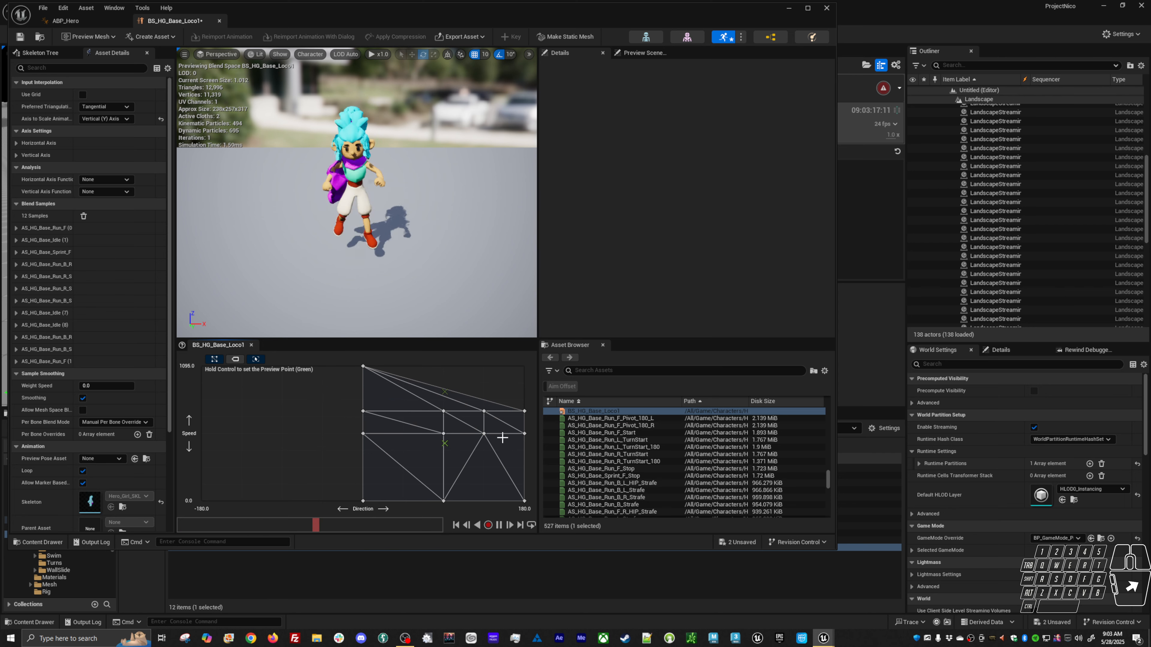
click(444, 411)
key(Delete)
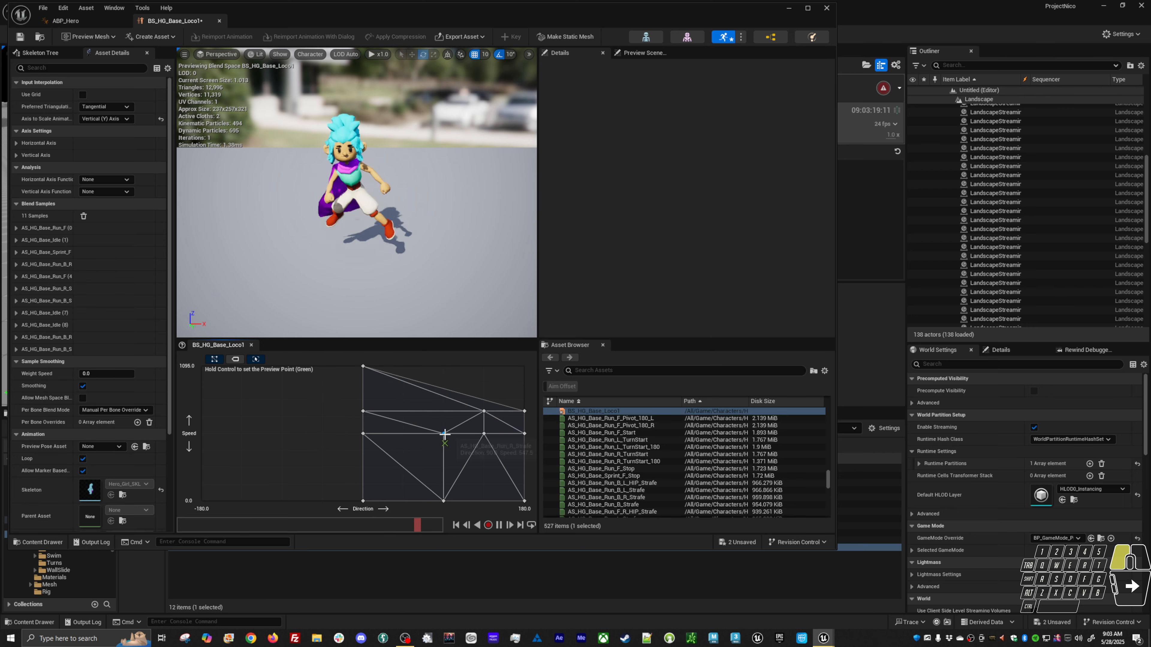
click(445, 434)
key(Delete)
click(484, 434)
key(Delete)
click(483, 413)
key(Delete)
click(524, 411)
key(Delete)
click(524, 434)
key(Delete)
click(524, 500)
key(Delete)
click(444, 501)
key(Delete)
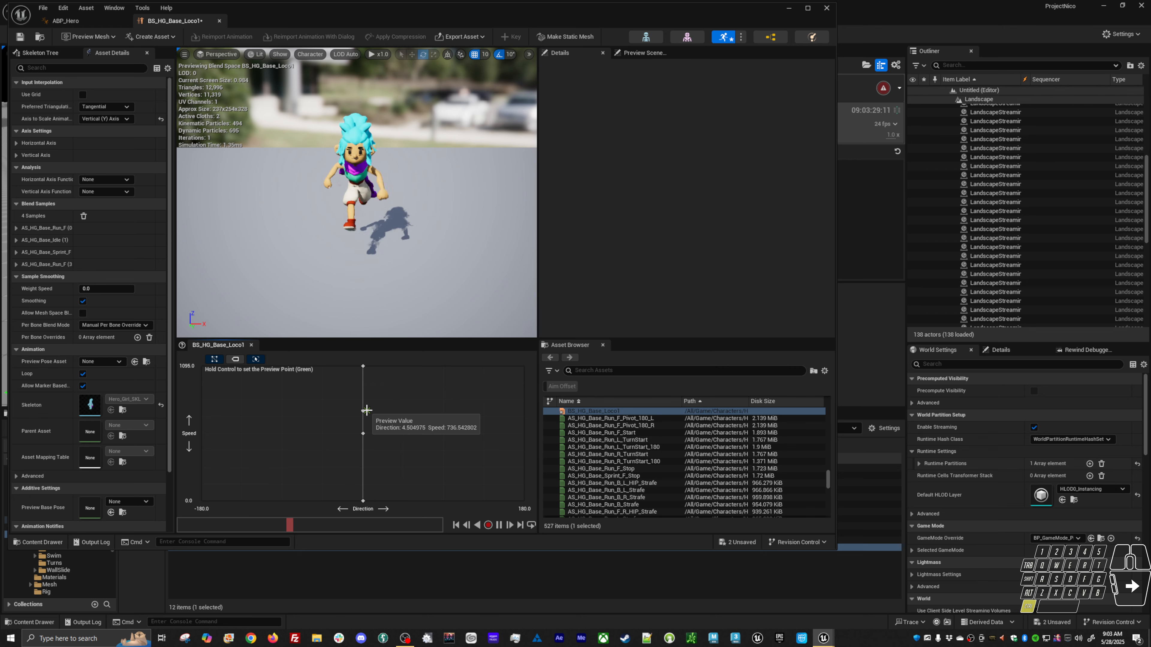
In ABP_Hero, set the BS_HG_Base_Loco blend space player node's Blend Space to BS_HG_Base_Loco1 and compile.
click(65, 21)
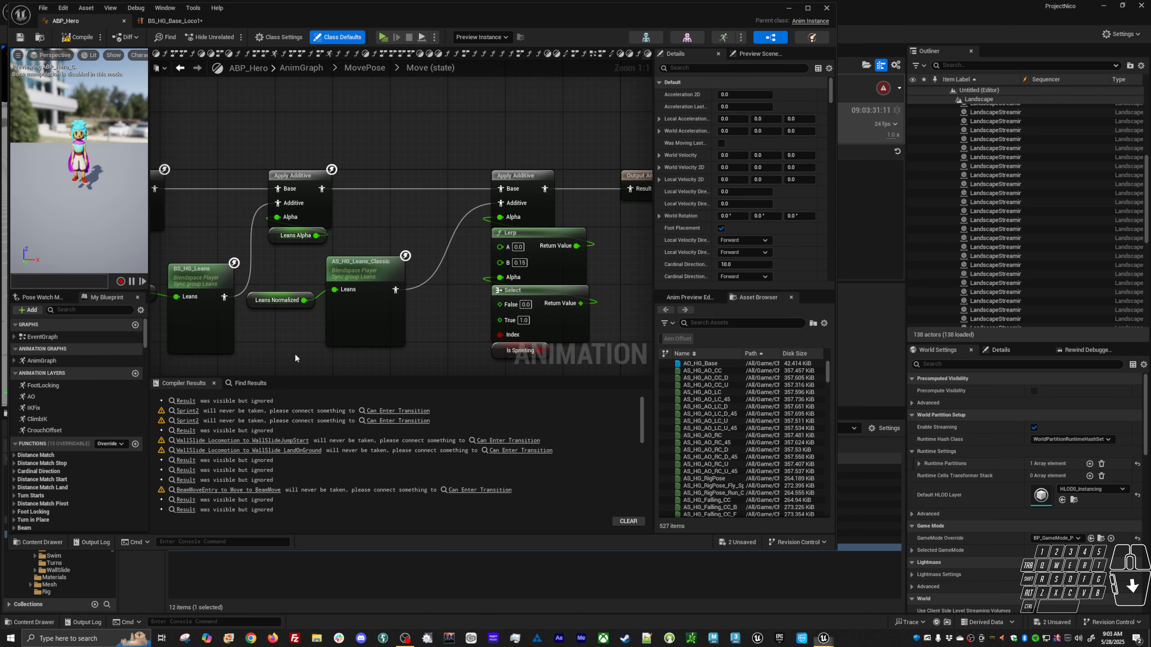
right_drag(268, 354, 464, 254)
right_drag(304, 293, 398, 196)
click(333, 170)
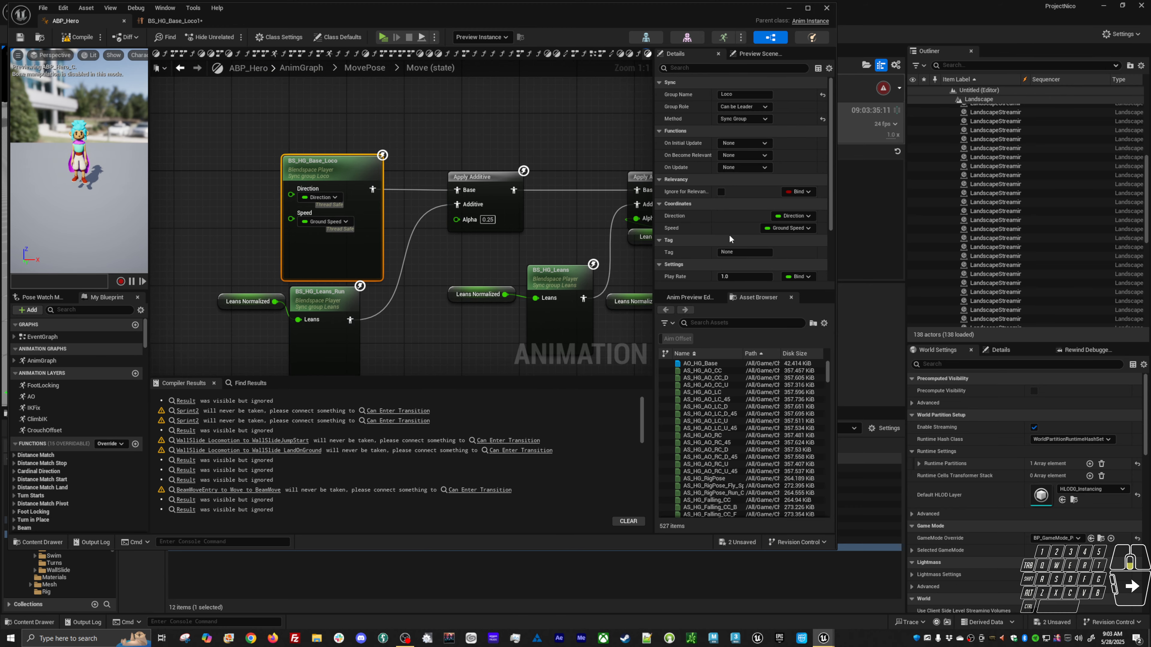
scroll(729, 239, down, 3)
click(746, 252)
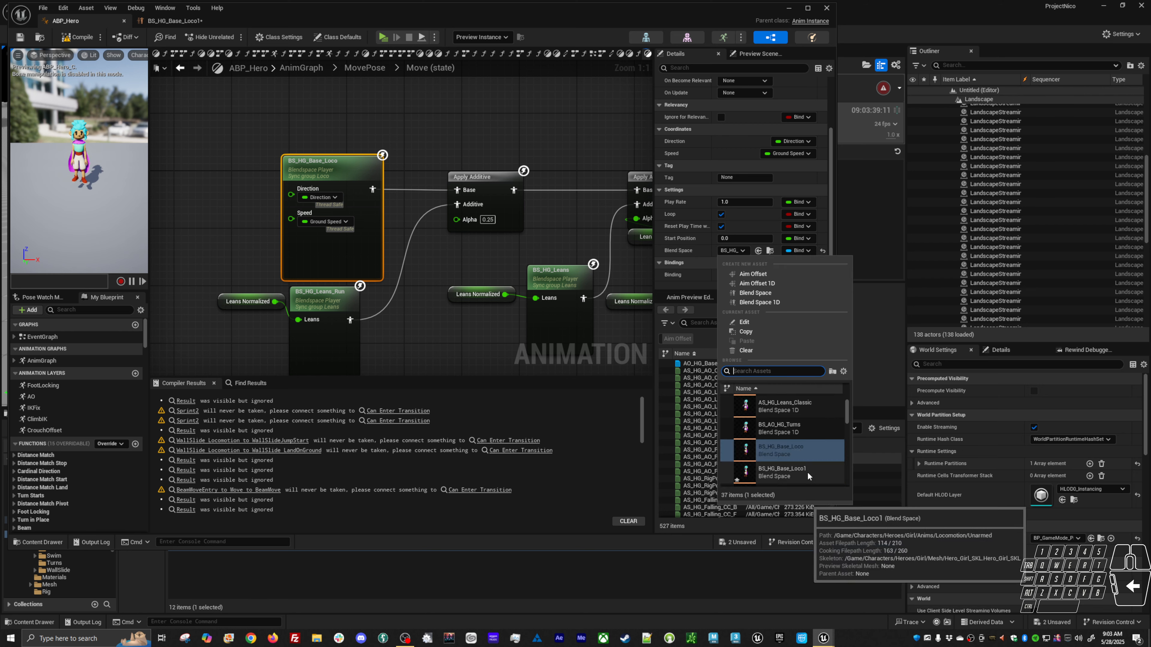
click(813, 473)
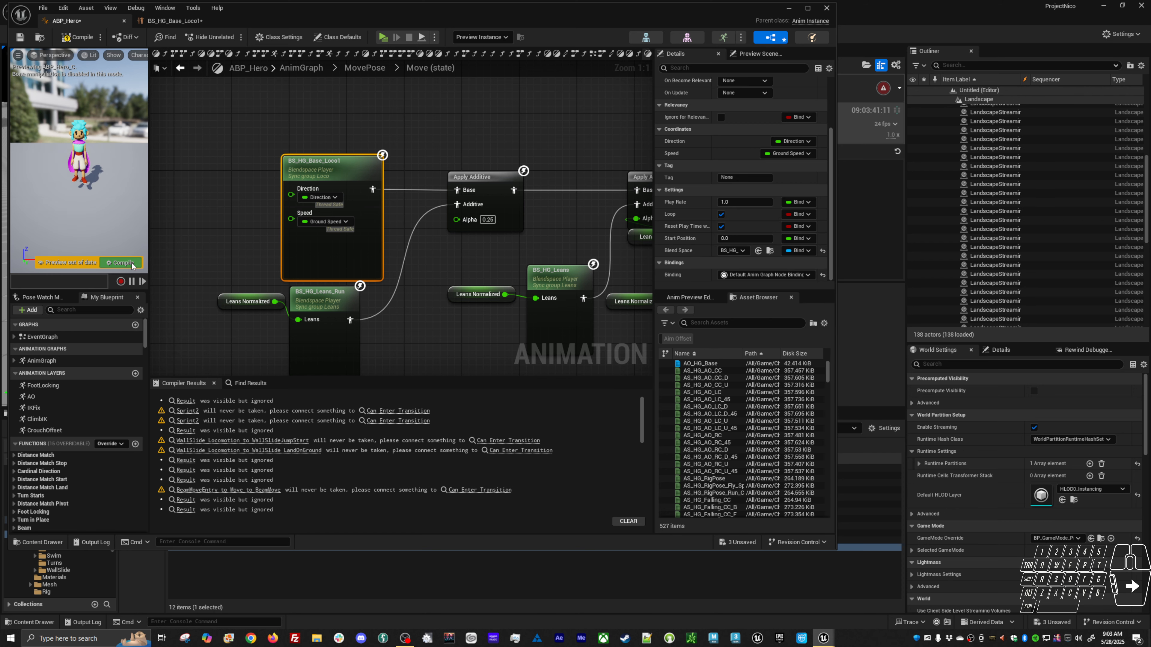
key(F7)
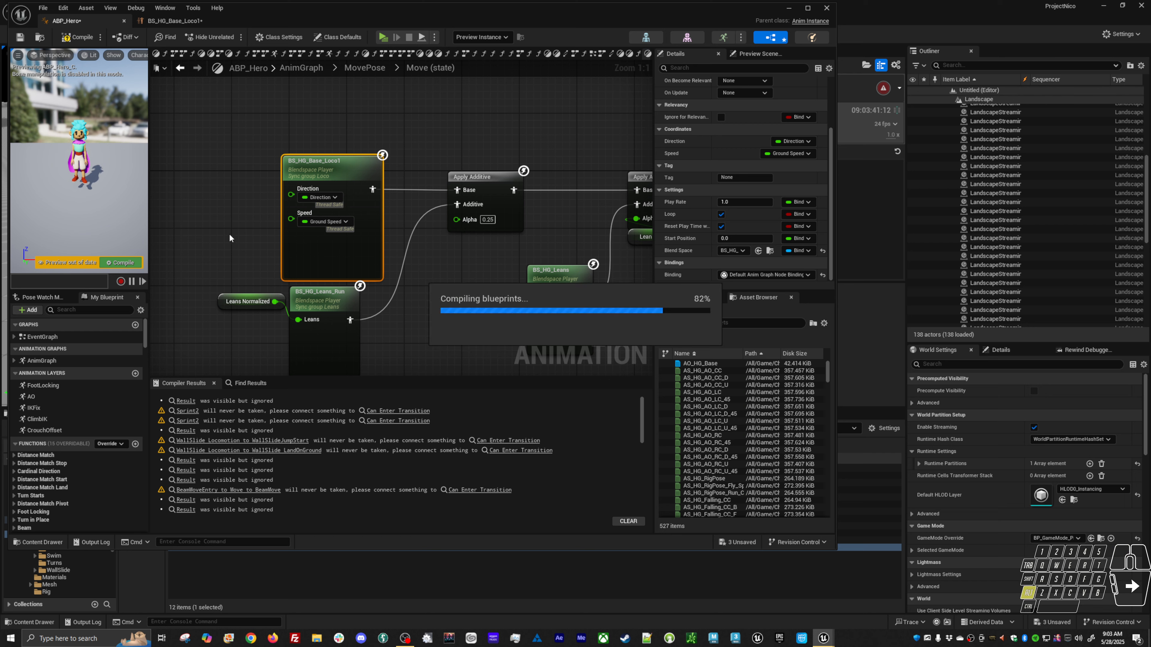
click(245, 257)
Play in a standalone preview and run the character in all directions to test the locomotion, then exit.
key(alt+p)
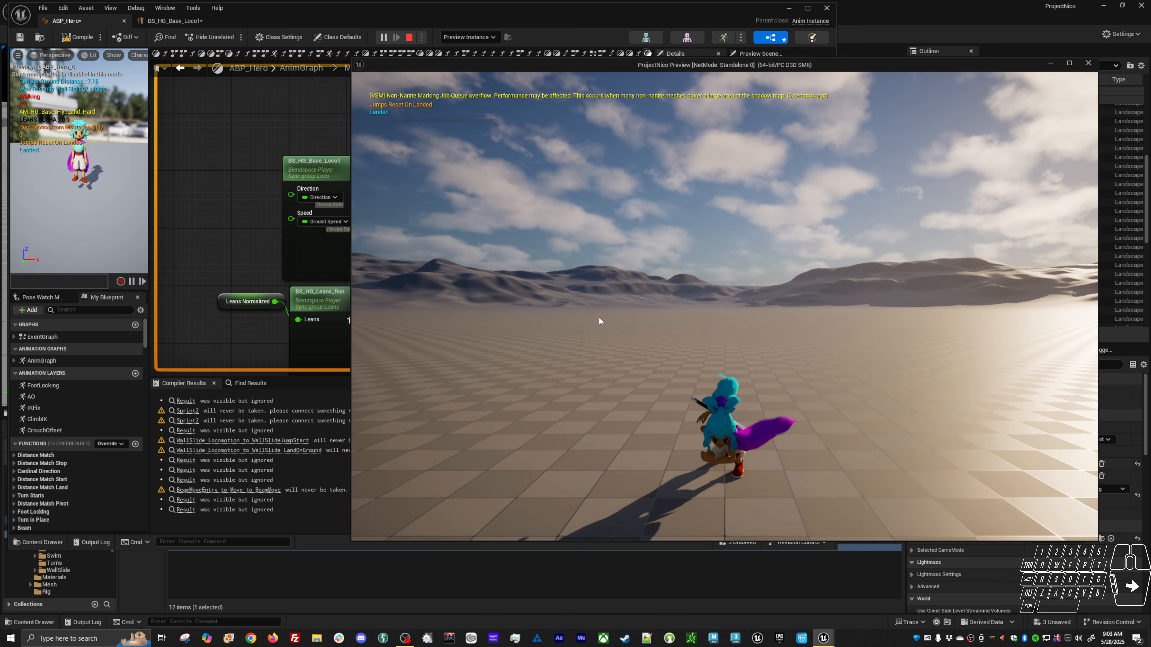
click(600, 322)
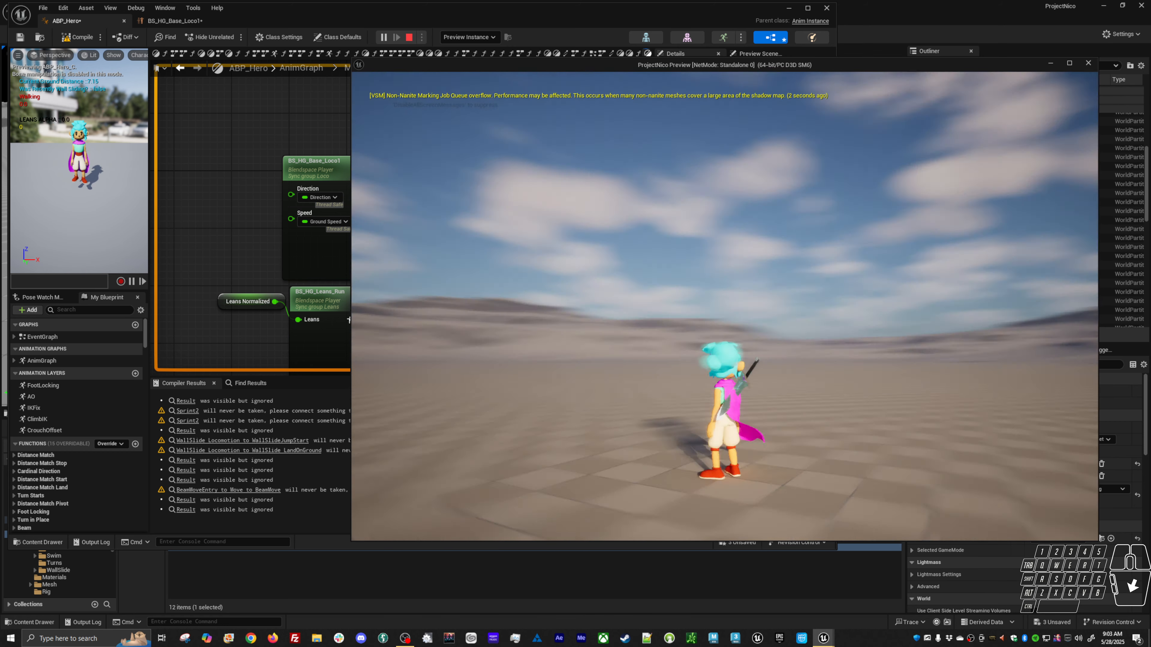
key(w)
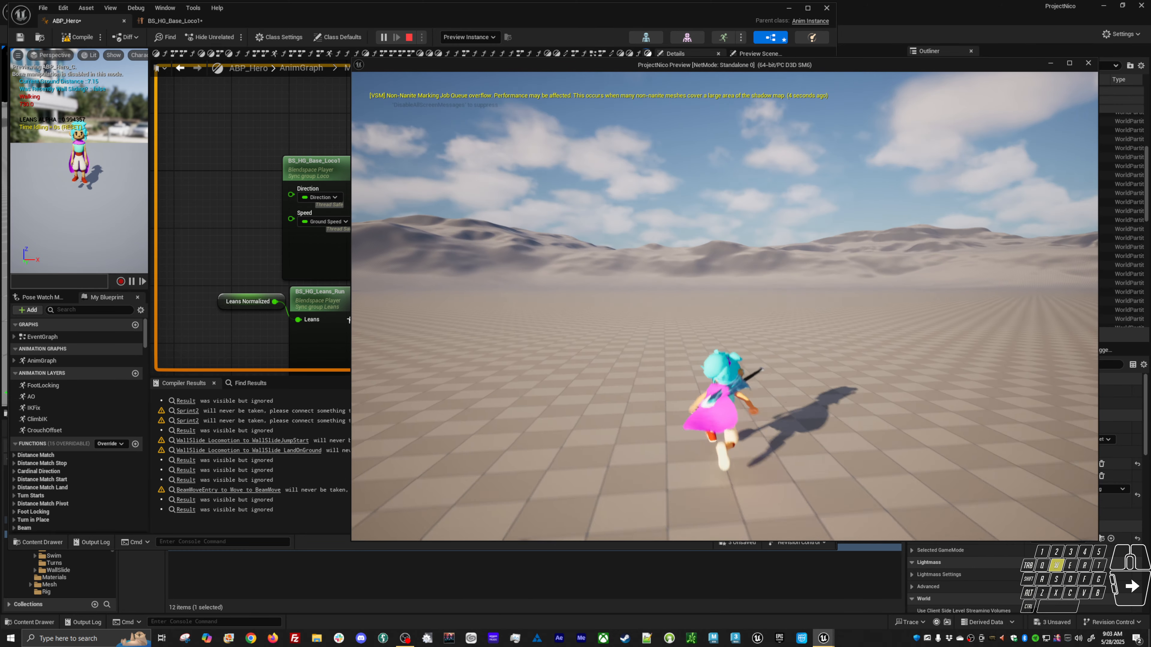
key(a)
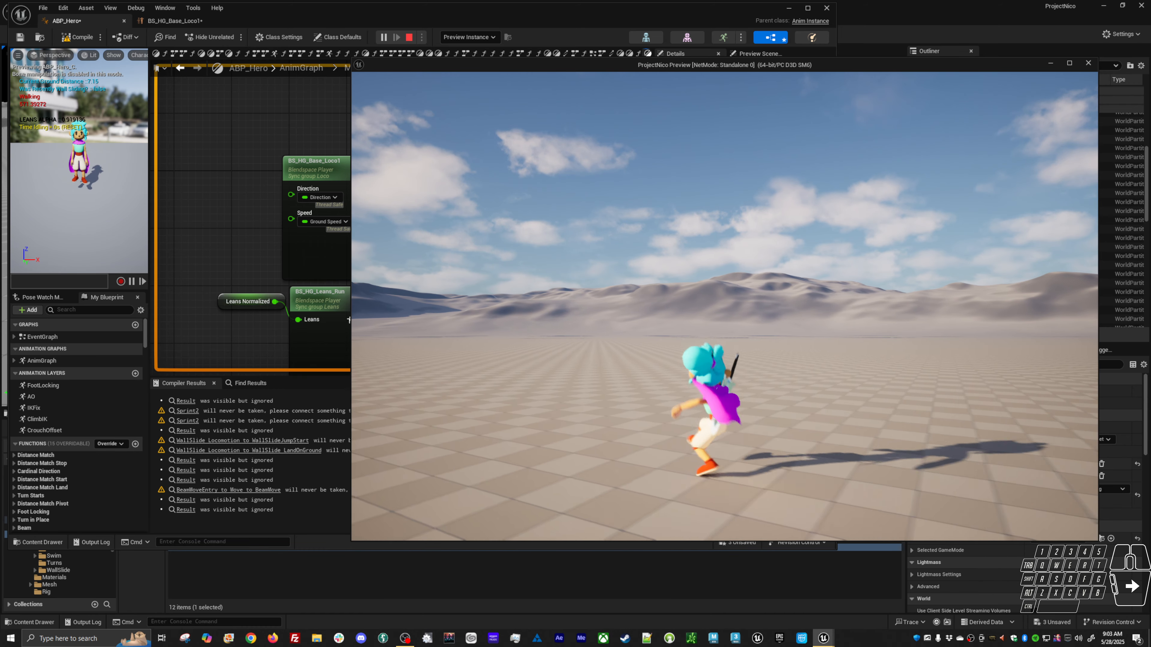
key(a)
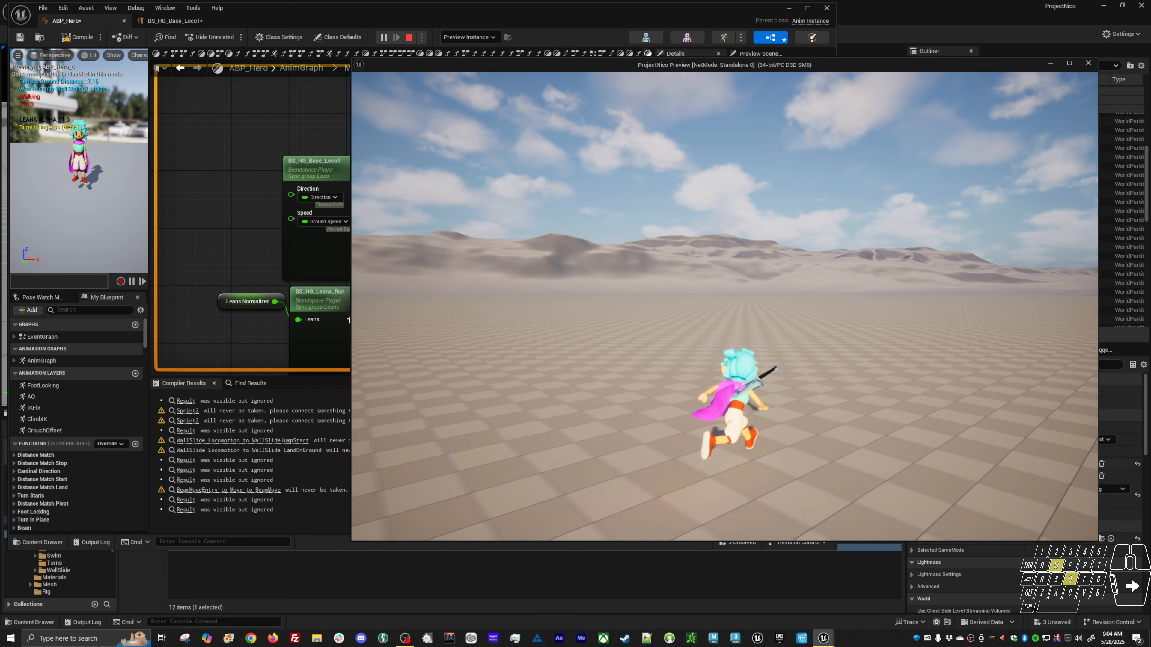
key(s)
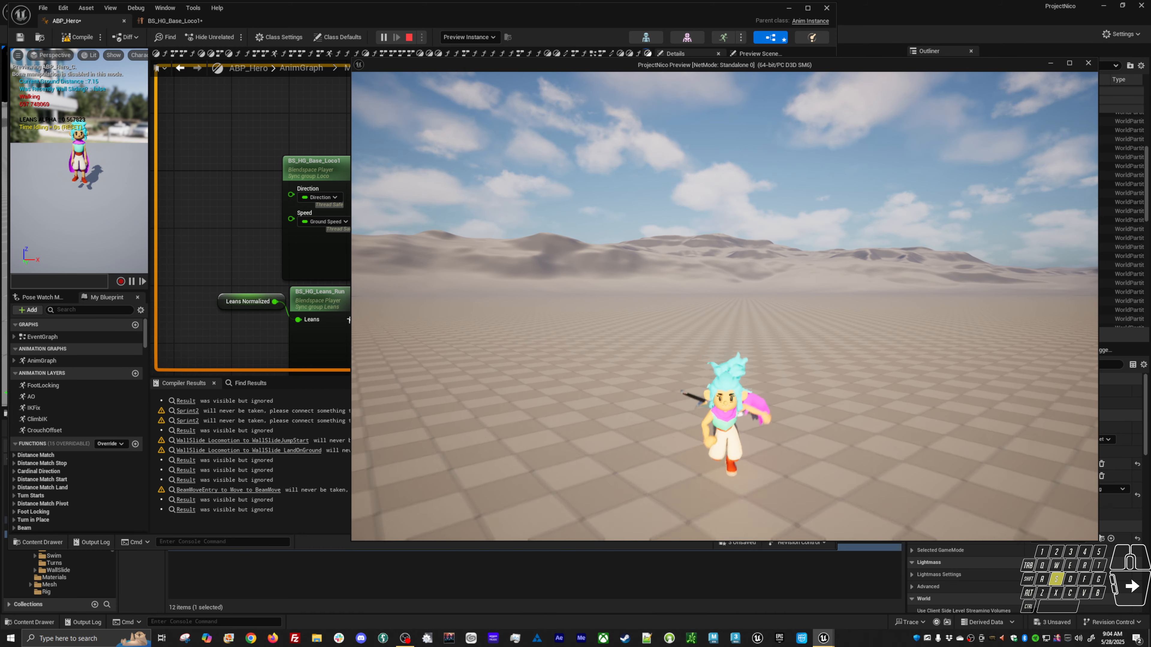
key(a)
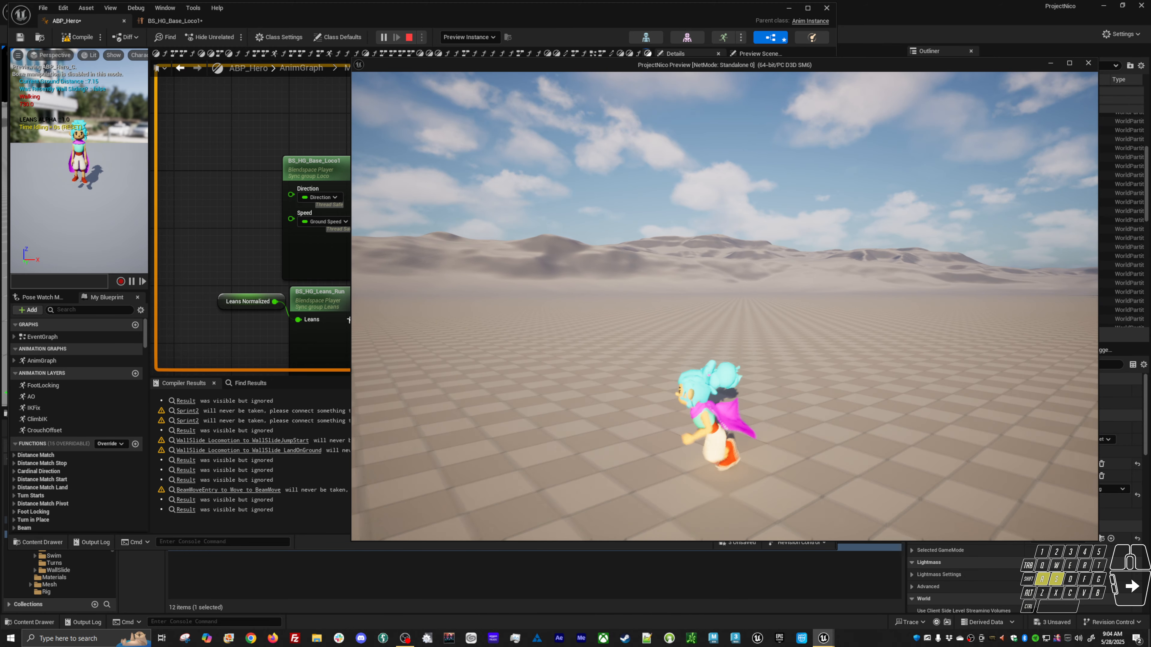
key(d)
key(a)
key(s)
key(d)
key(w)
key(a)
key(d)
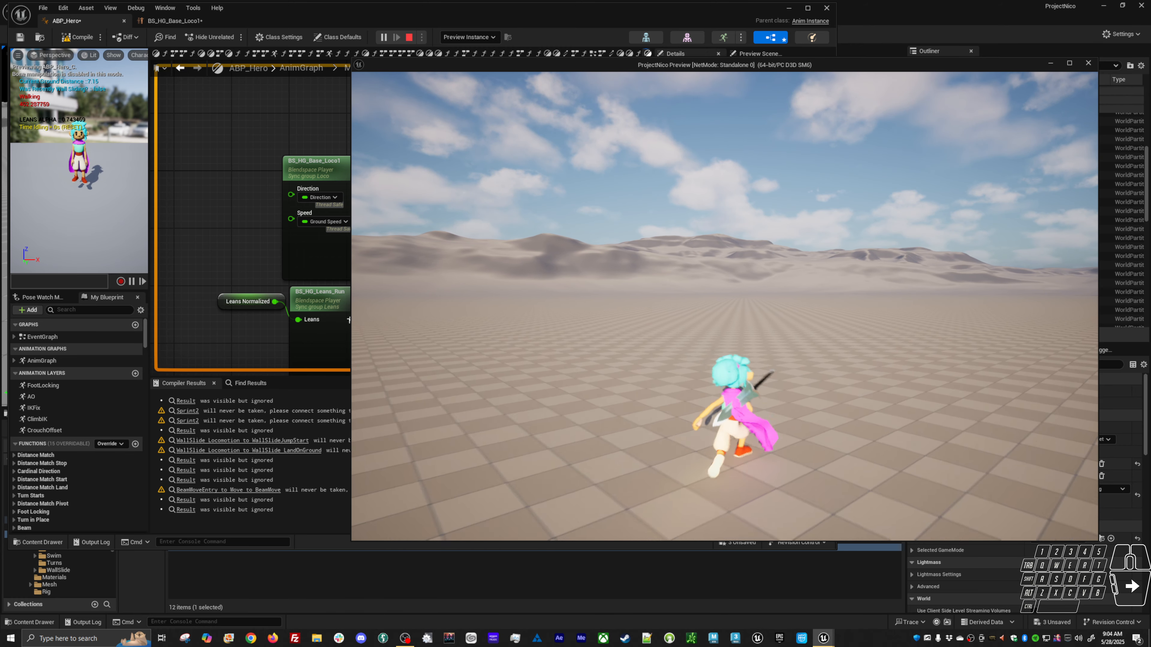
key(Escape)
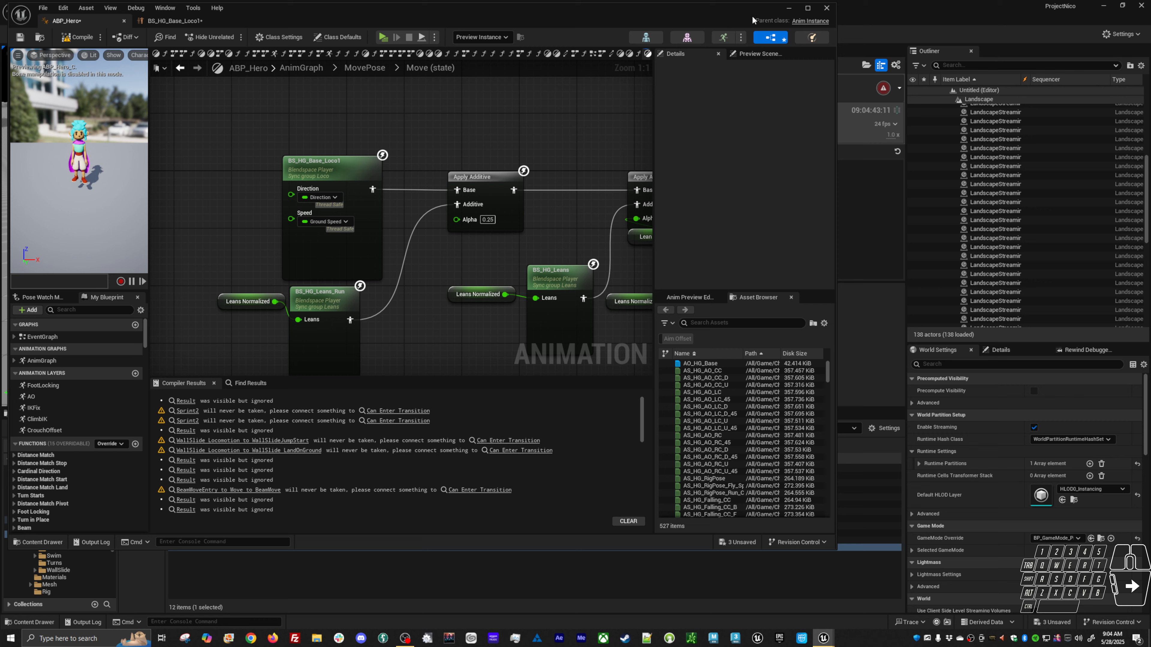
Minimize the ABP_Hero editor and start playing in the level viewport.
click(789, 8)
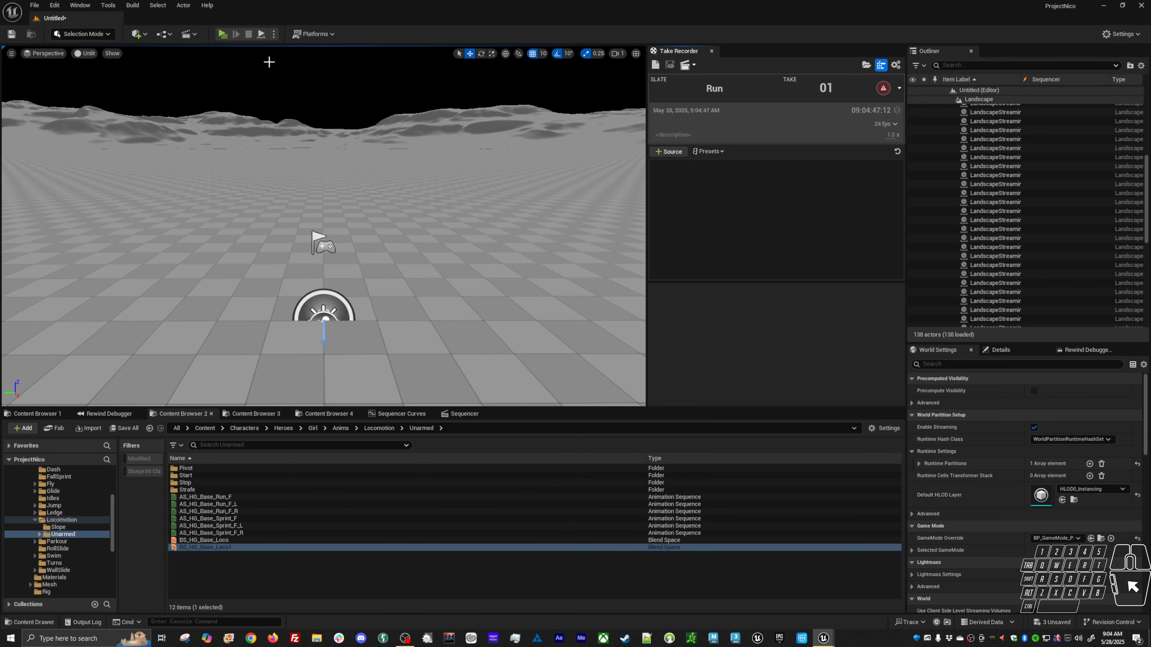
click(274, 33)
click(319, 70)
Add BP_Base_PlayerHero0 as a Take Recorder source from the actor list.
click(671, 153)
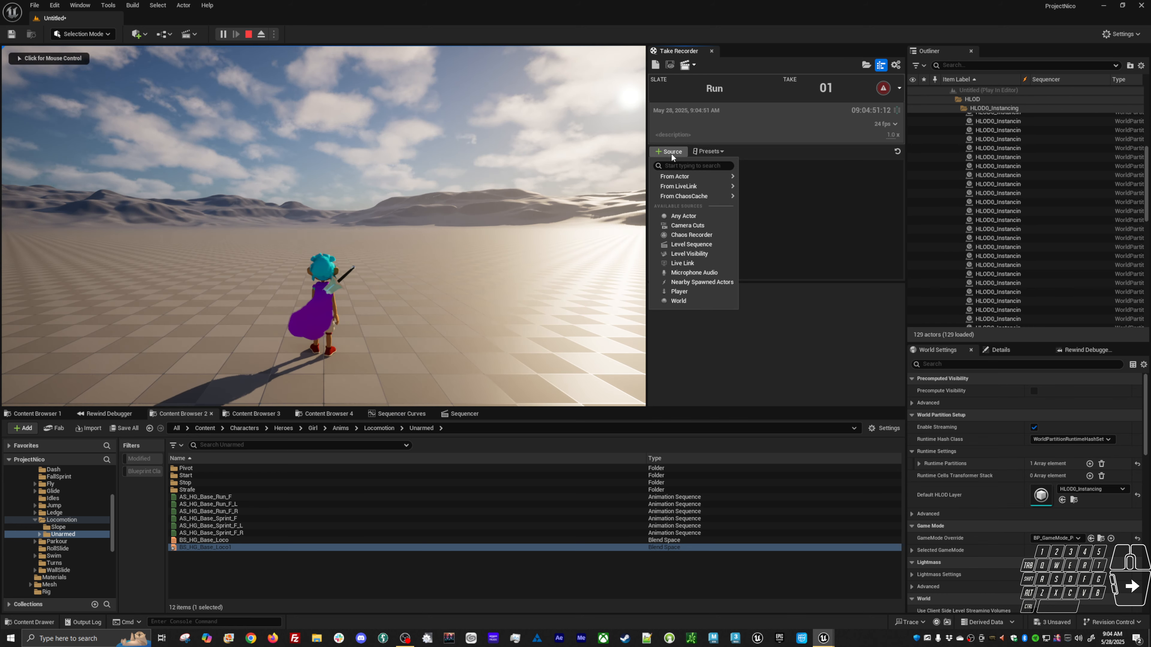
mouse_move(666, 177)
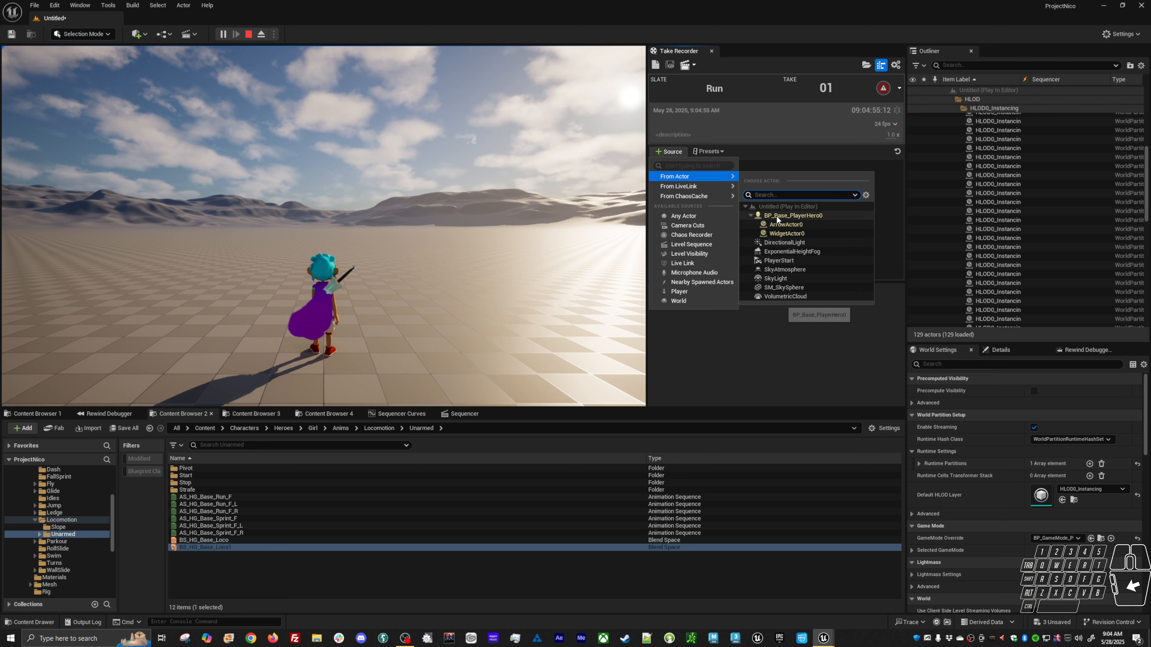
click(794, 215)
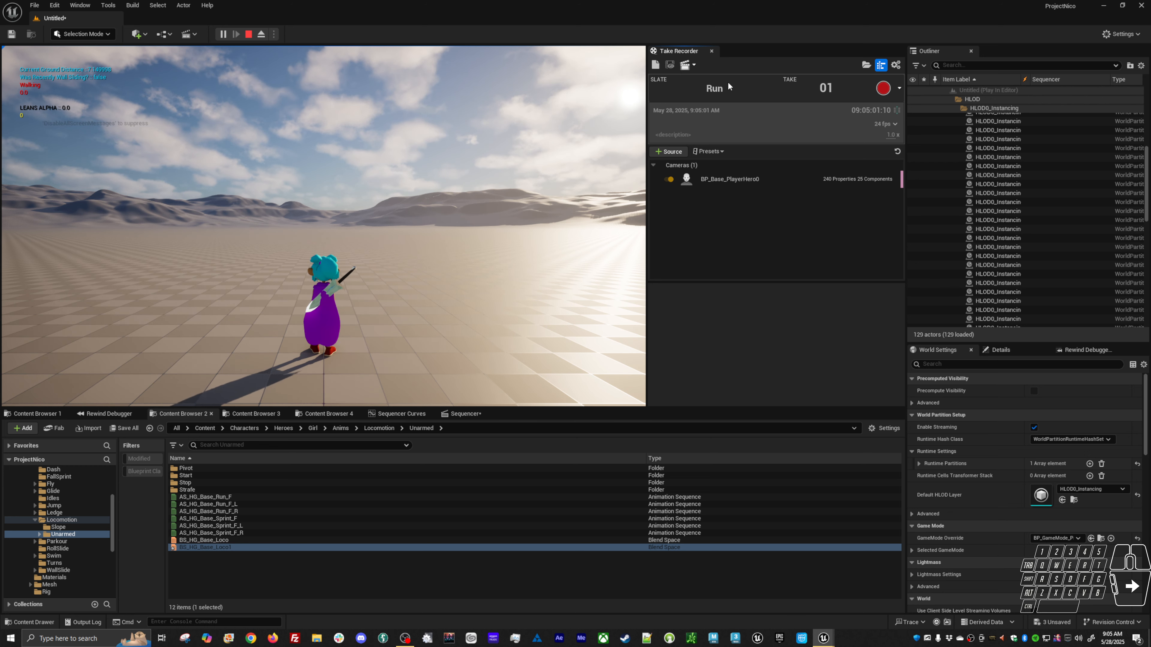
Start recording the Run take and run the character around the level.
click(883, 92)
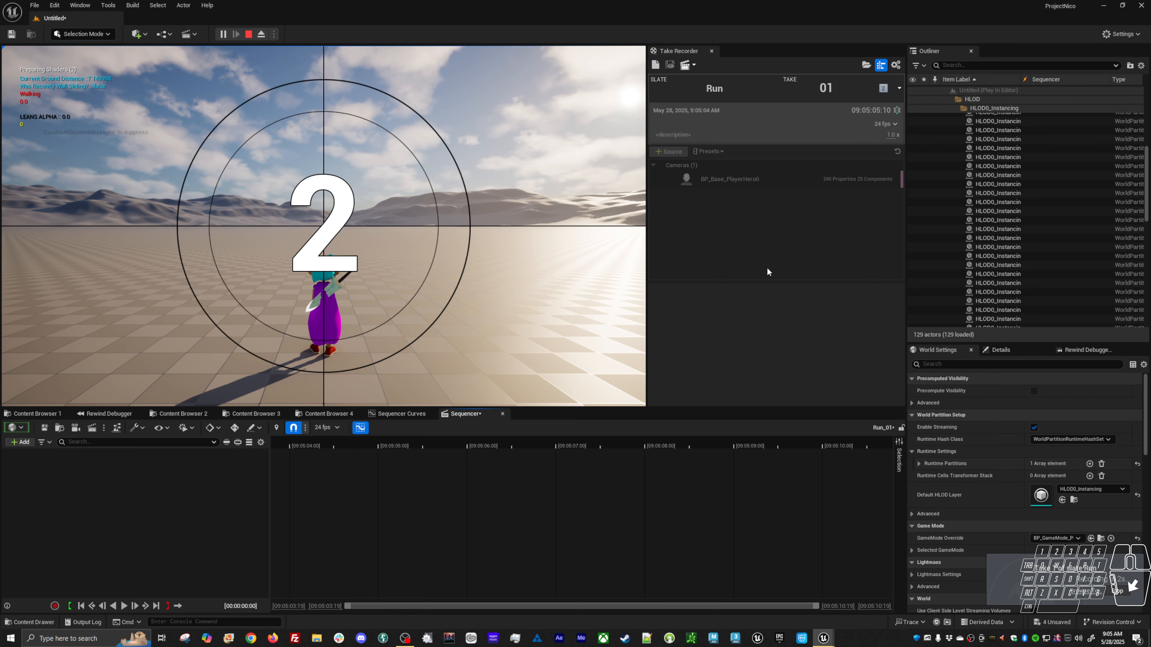
click(328, 355)
key(w)
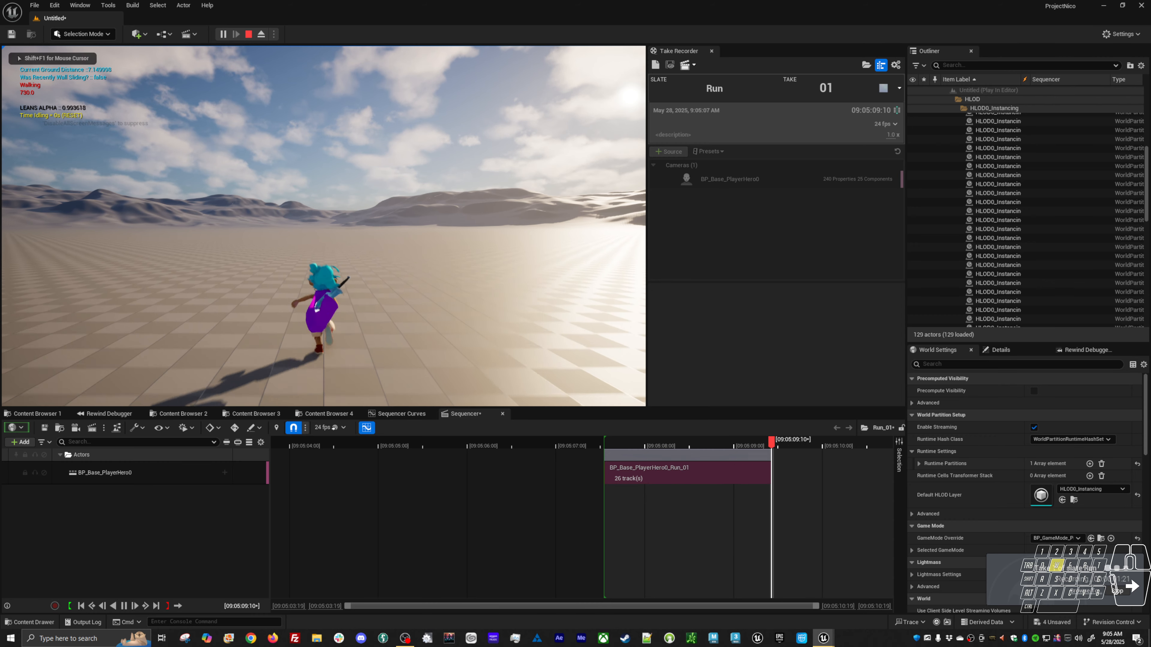
key(a)
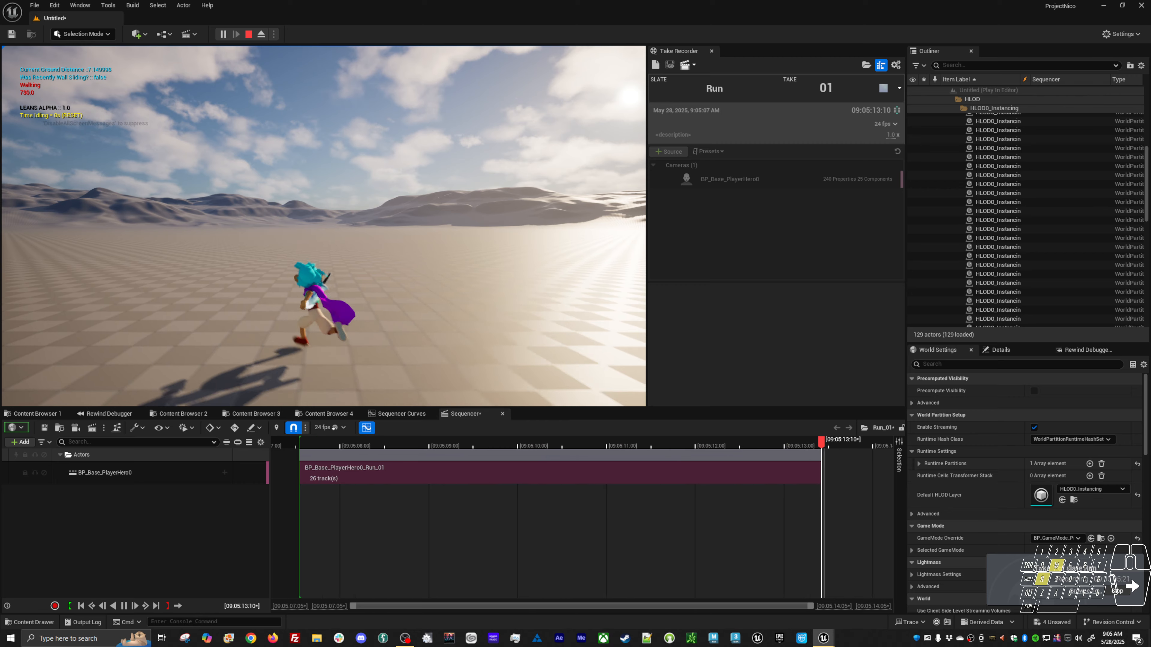
key(d)
key(a)
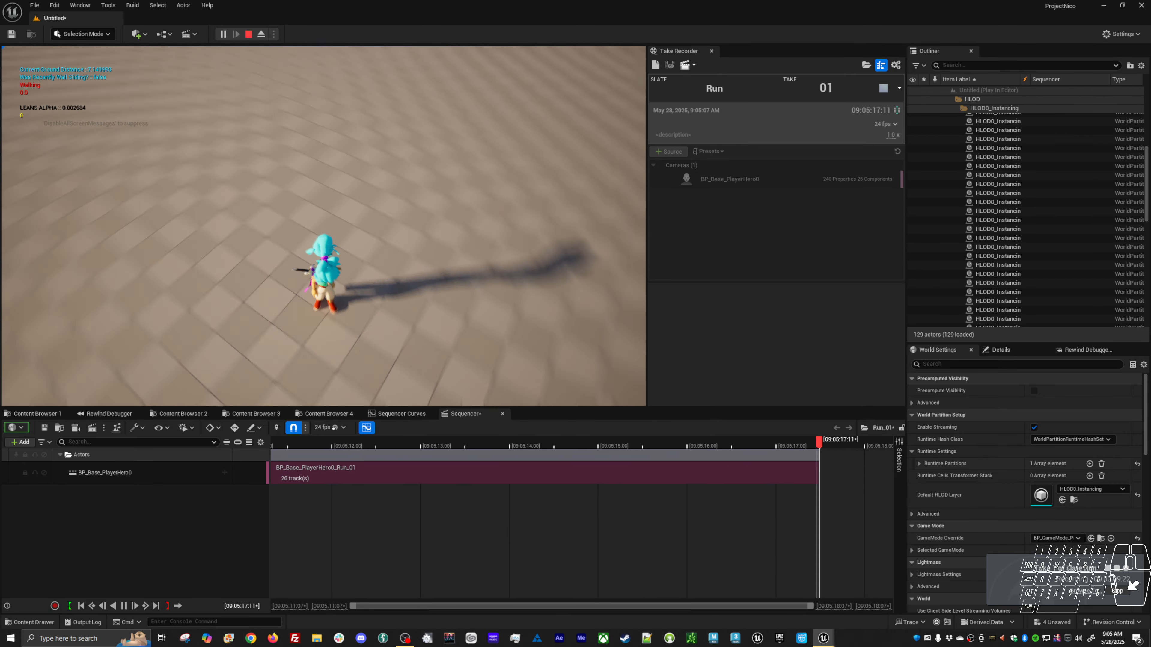
key(alt+Tab)
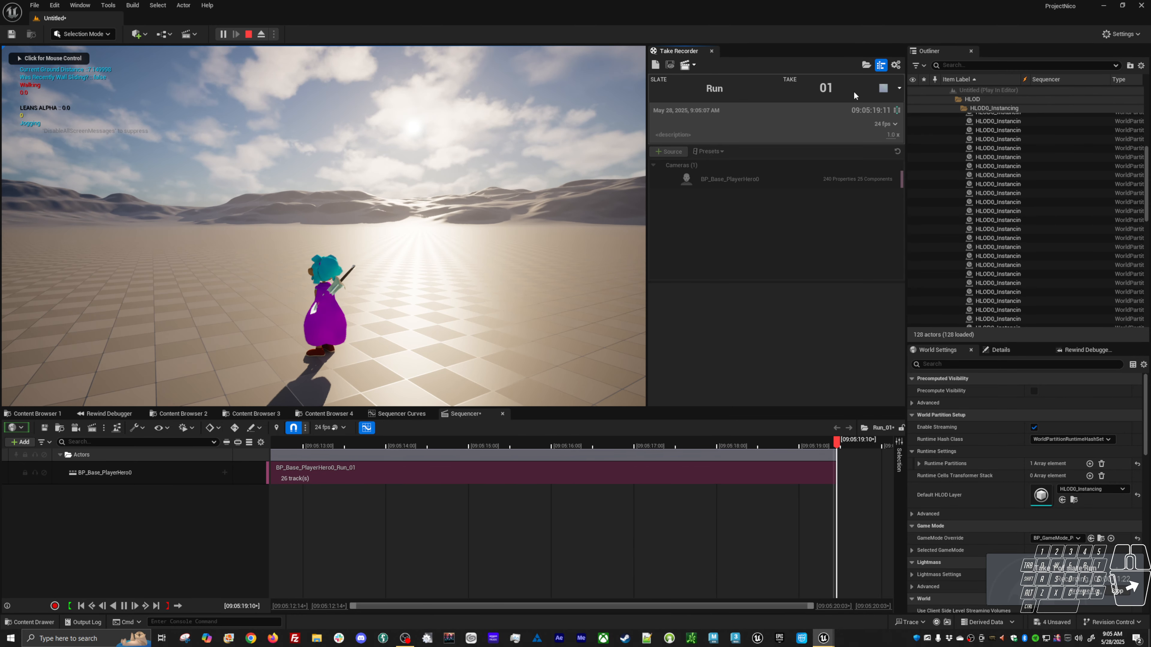
Stop the recording and save the take's assets, continuing through and dismissing the save dialogs.
click(883, 88)
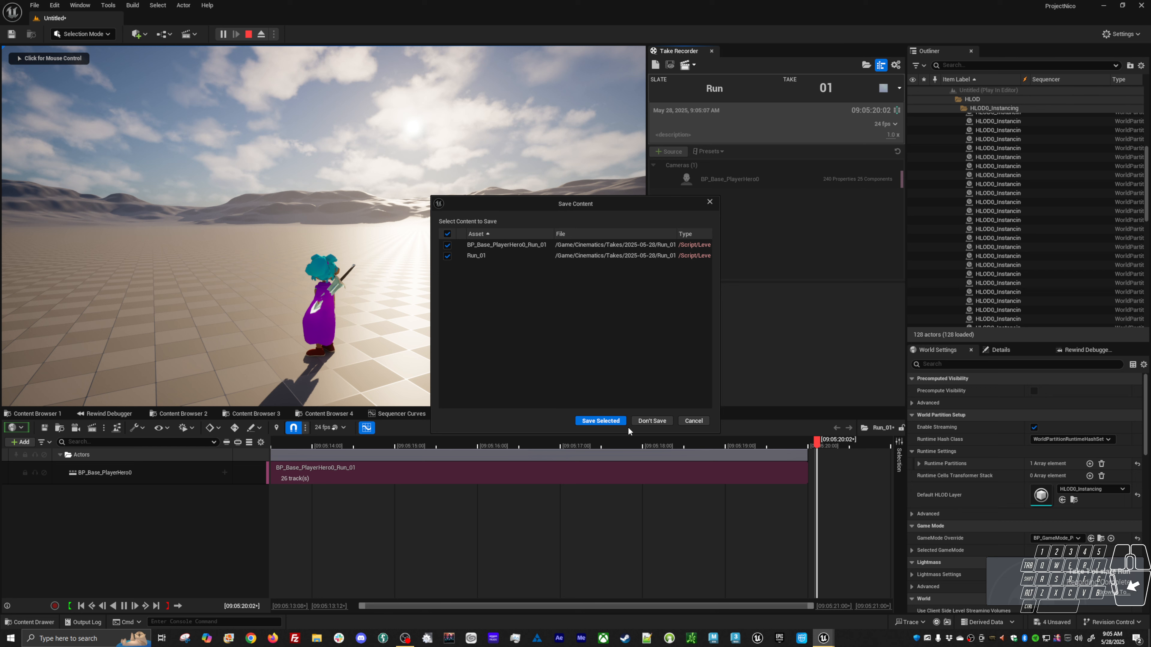
click(614, 422)
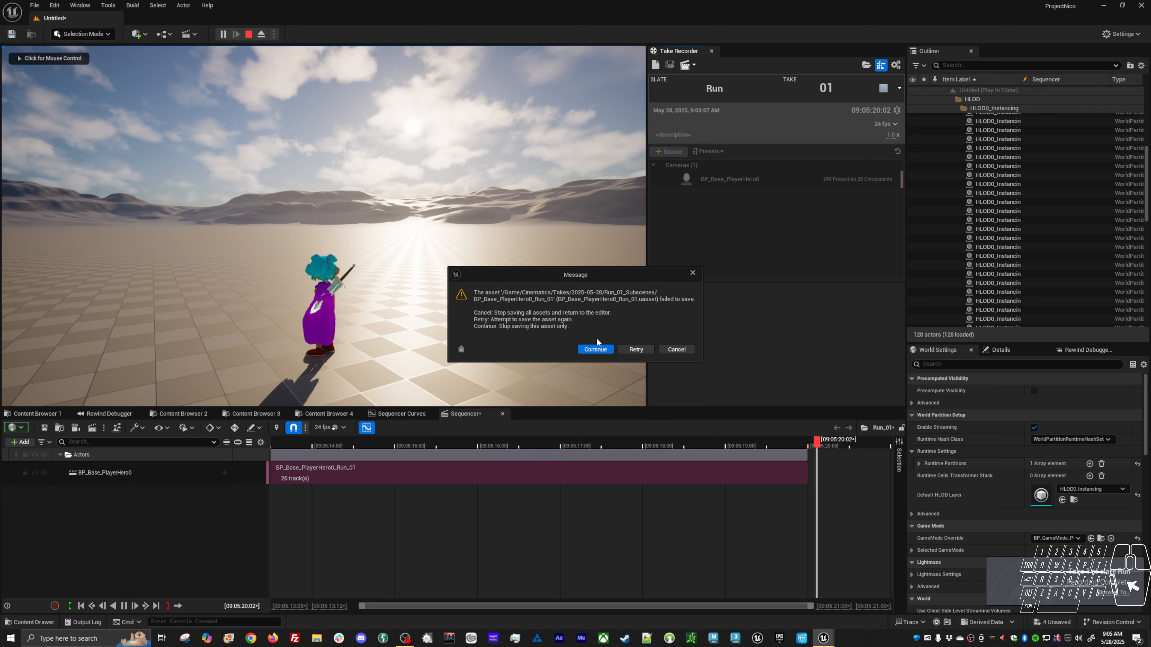
click(596, 351)
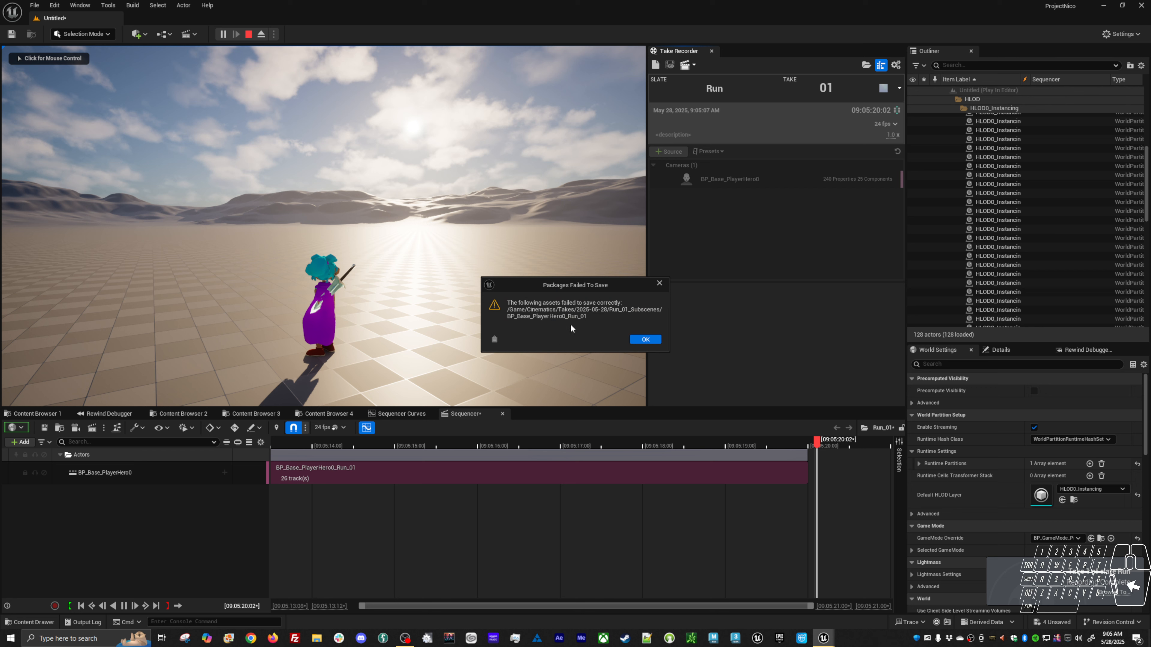
click(644, 339)
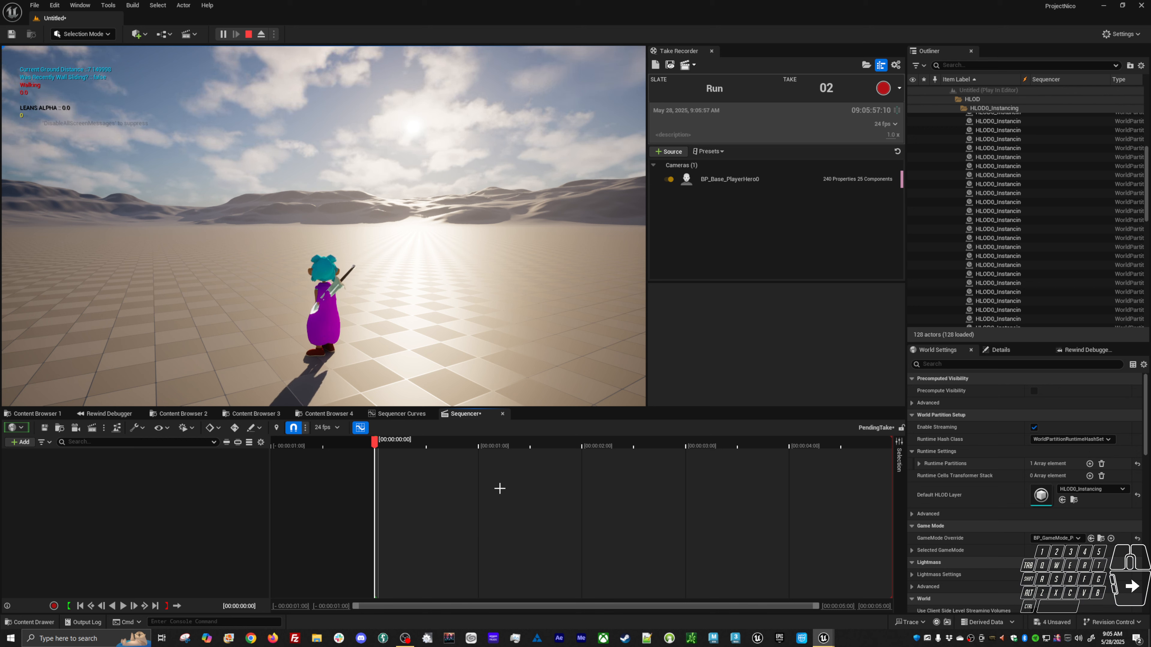
Stop the play session and open the recorded Run_01 level sequence through Open Asset.
key(ctrl+p)
text(run)
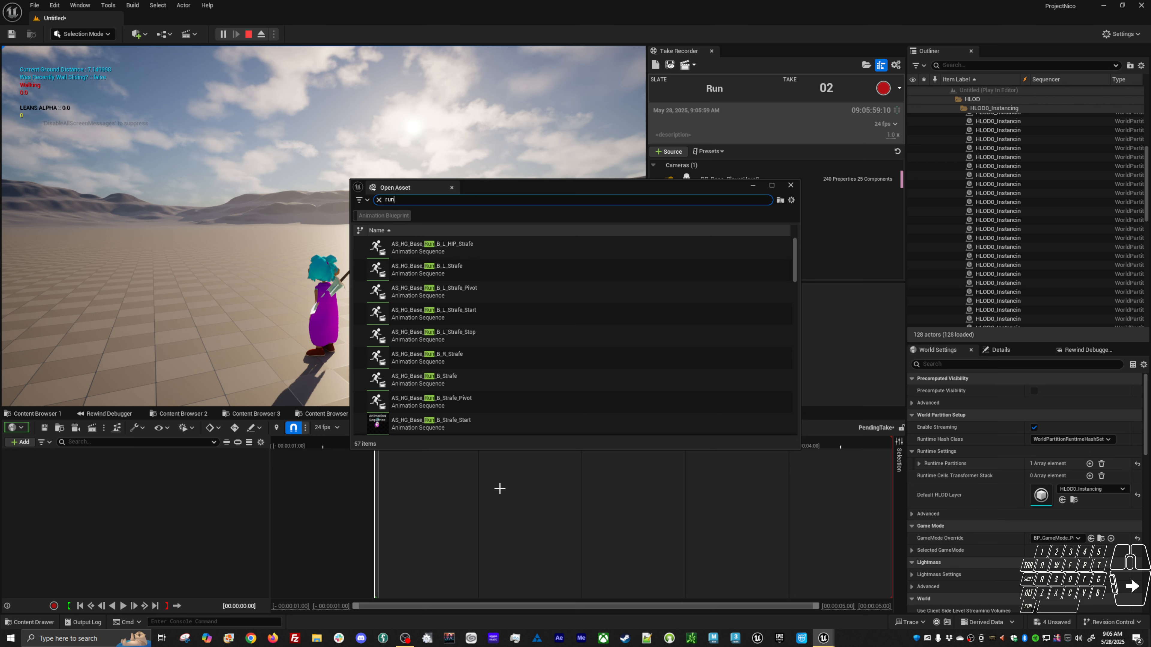
text(_01)
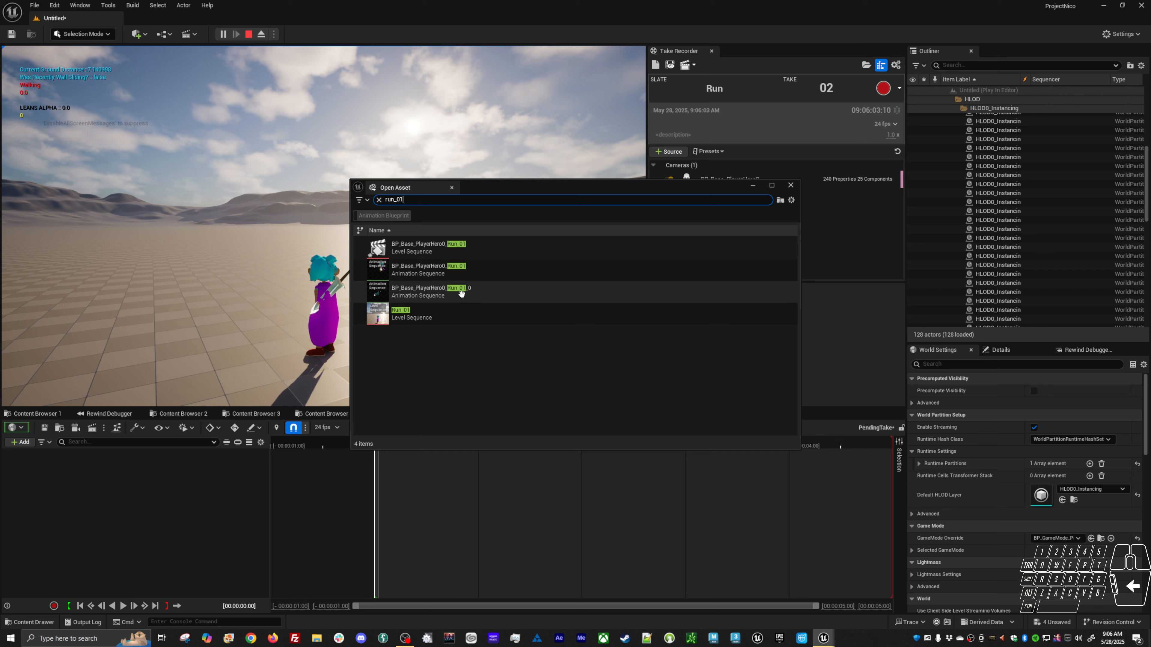
mouse_move(458, 303)
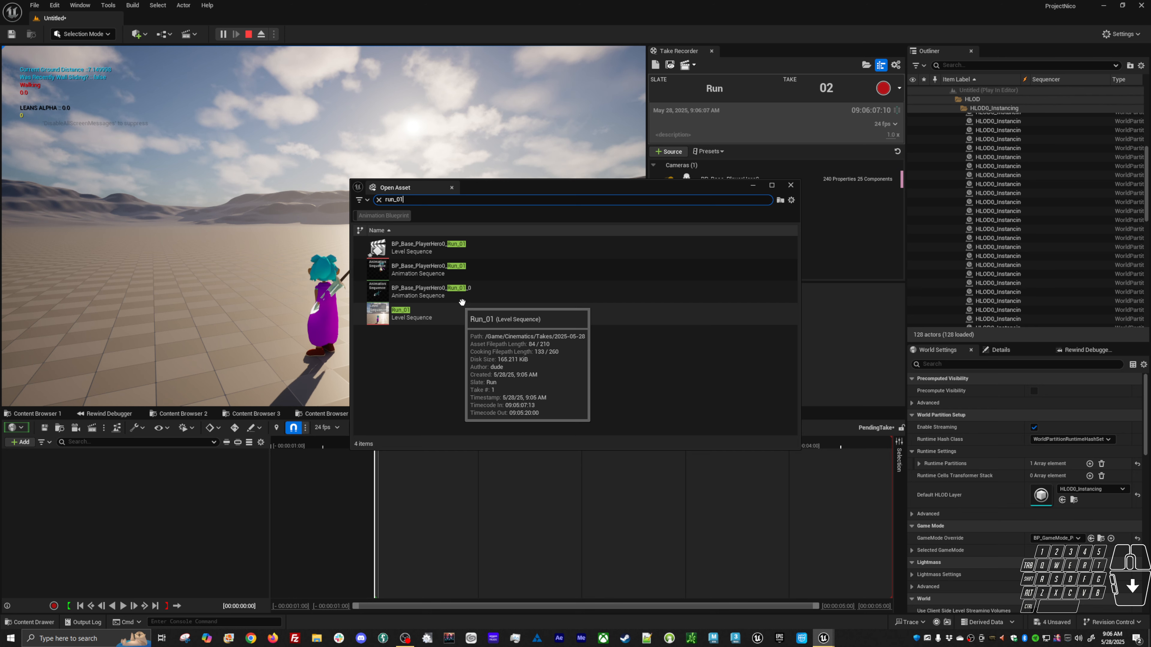
click(248, 34)
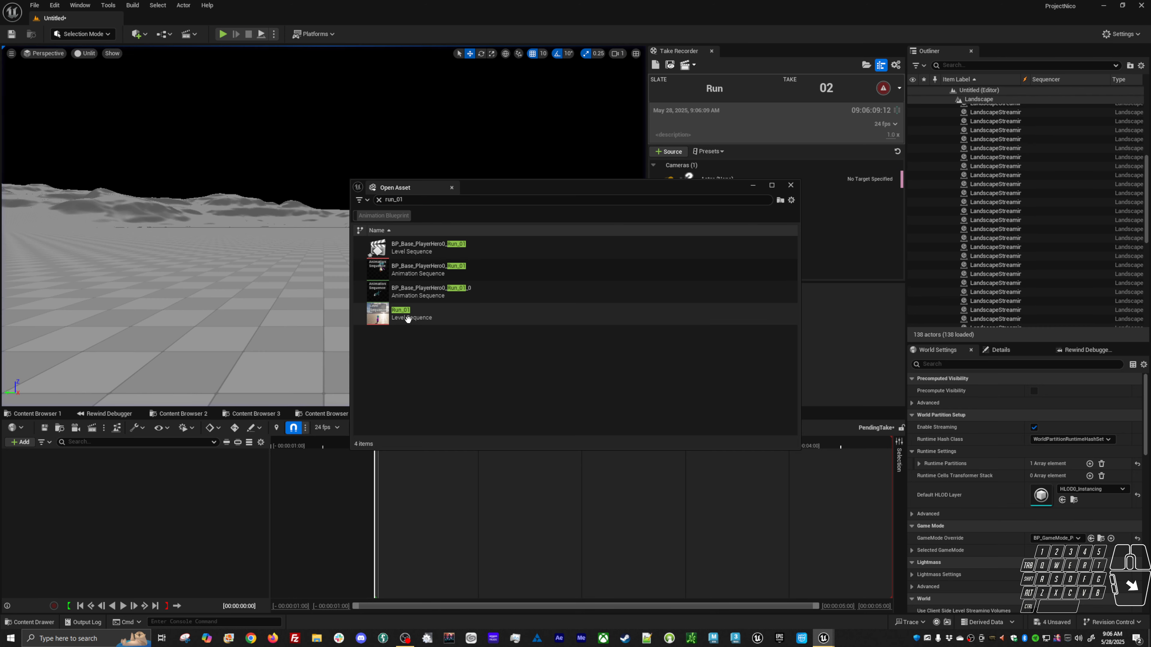
mouse_move(413, 321)
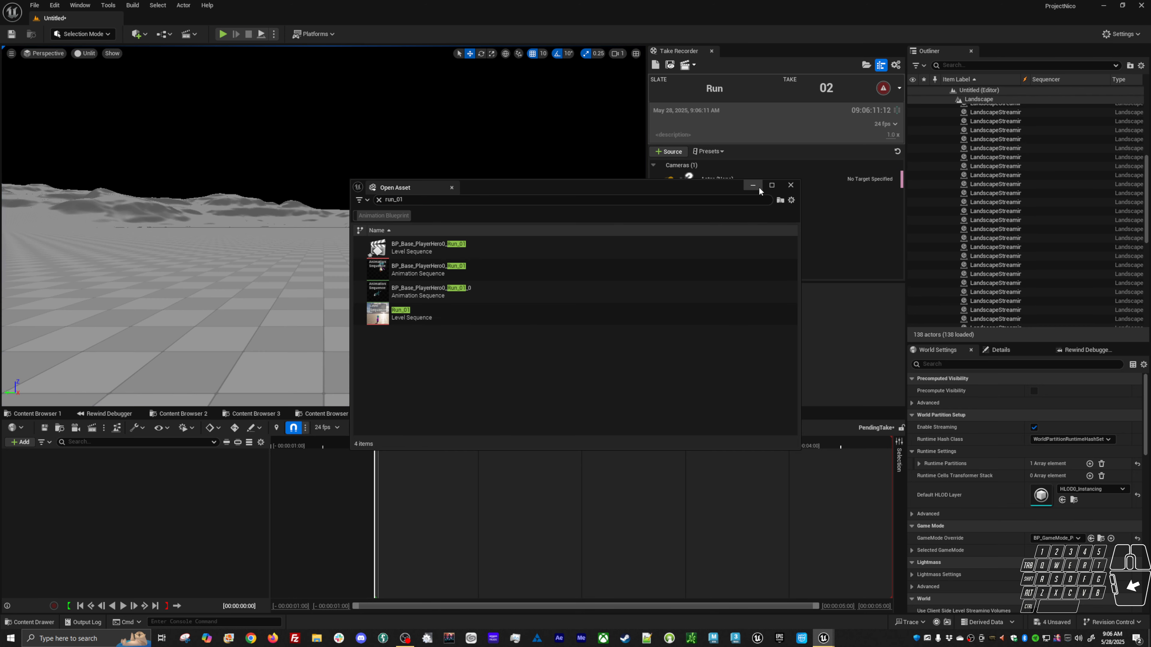
drag(713, 188, 702, 218)
click(420, 349)
double_click(420, 350)
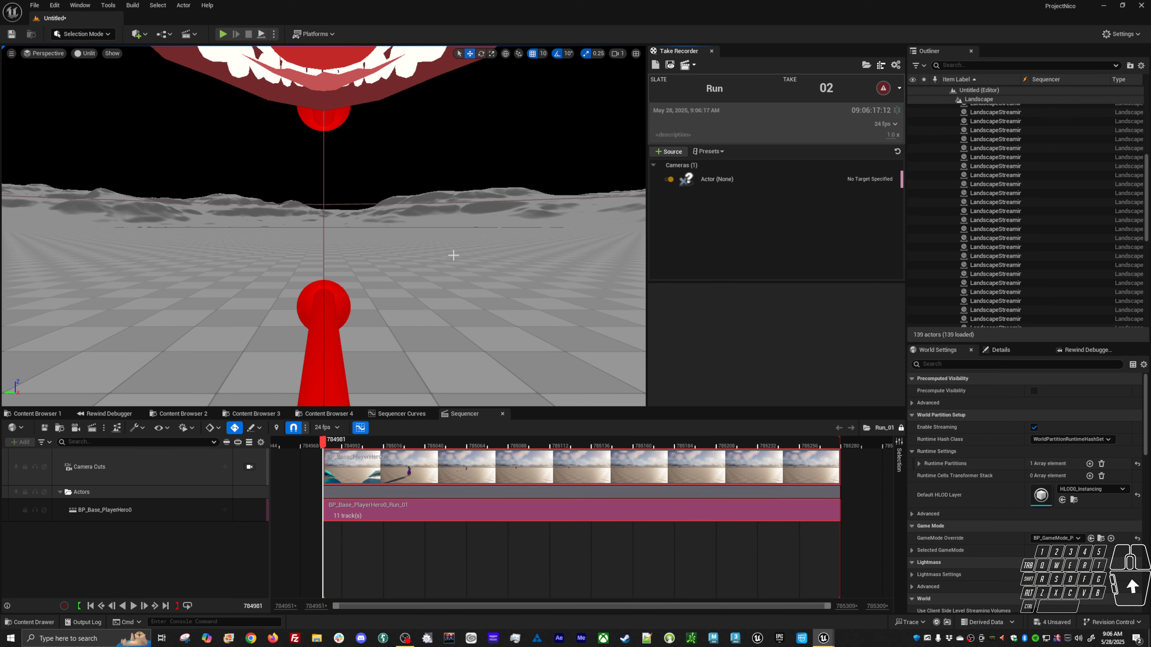
Search Open Asset for run_01 and locate the Run_01 take in the content browser.
alt+right_drag(429, 301, 327, 293)
alt+drag(429, 301, 547, 315)
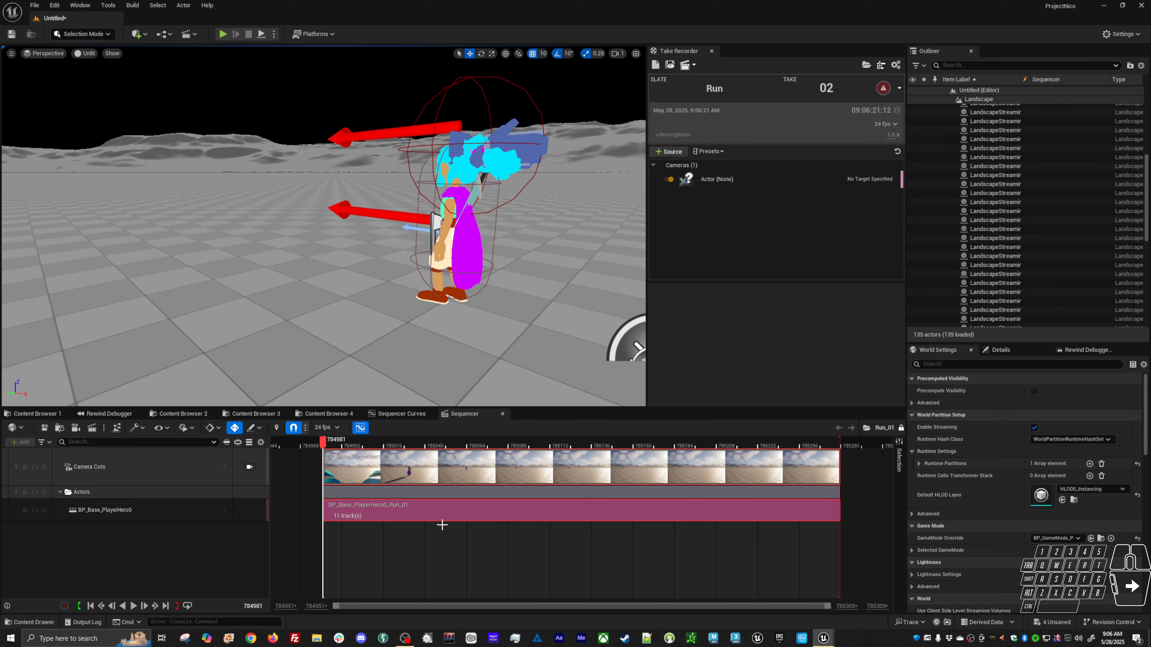
key(shift+alt+o)
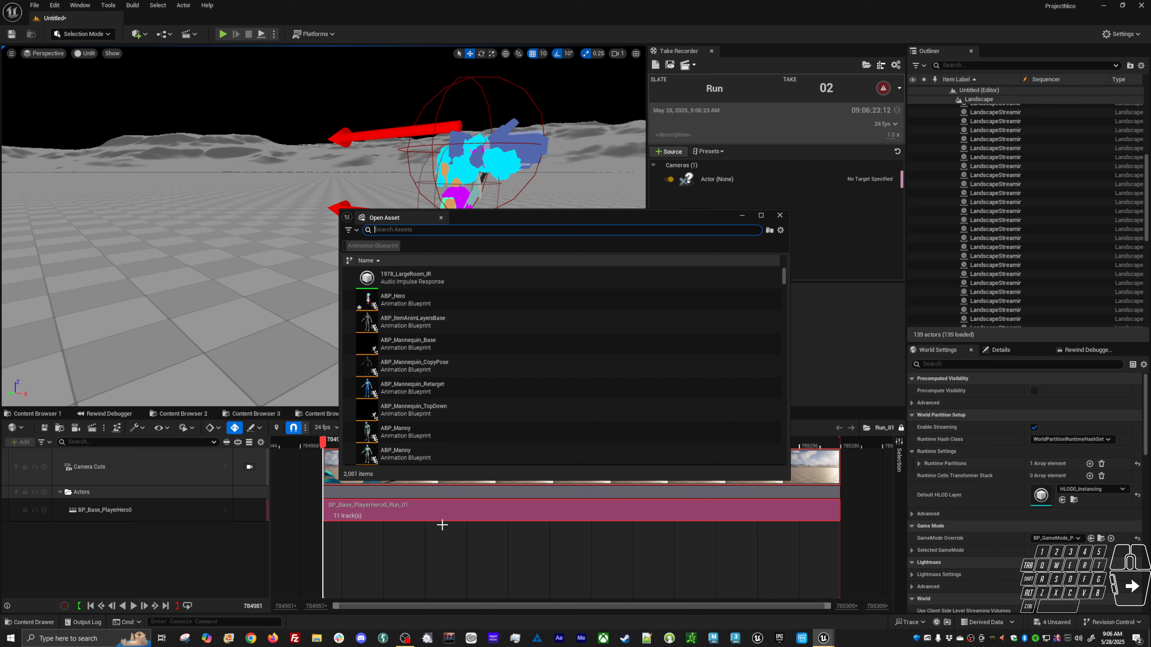
text(run01)
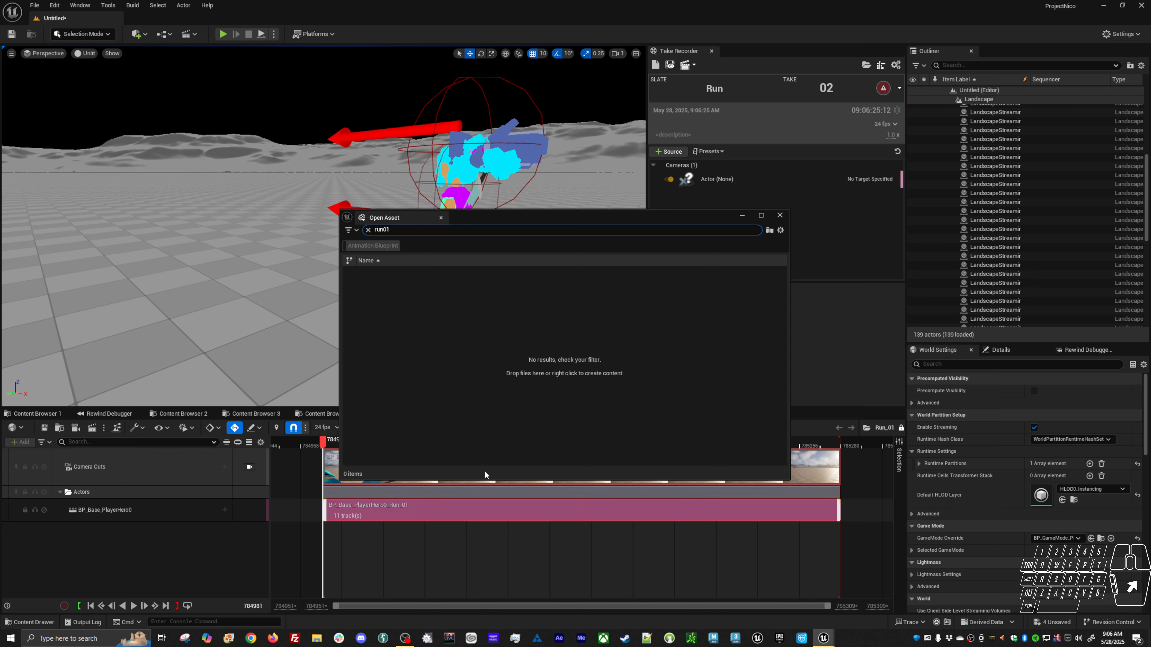
key(BackSpace)
key(BackSpace)
text(_01)
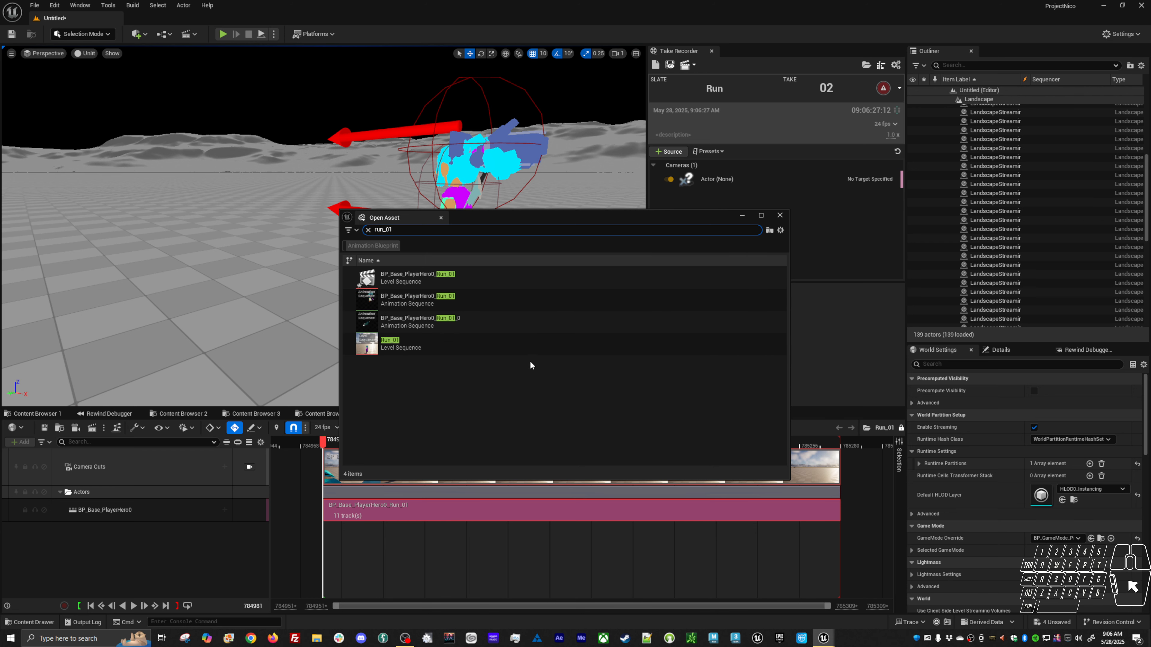
double_click(395, 348)
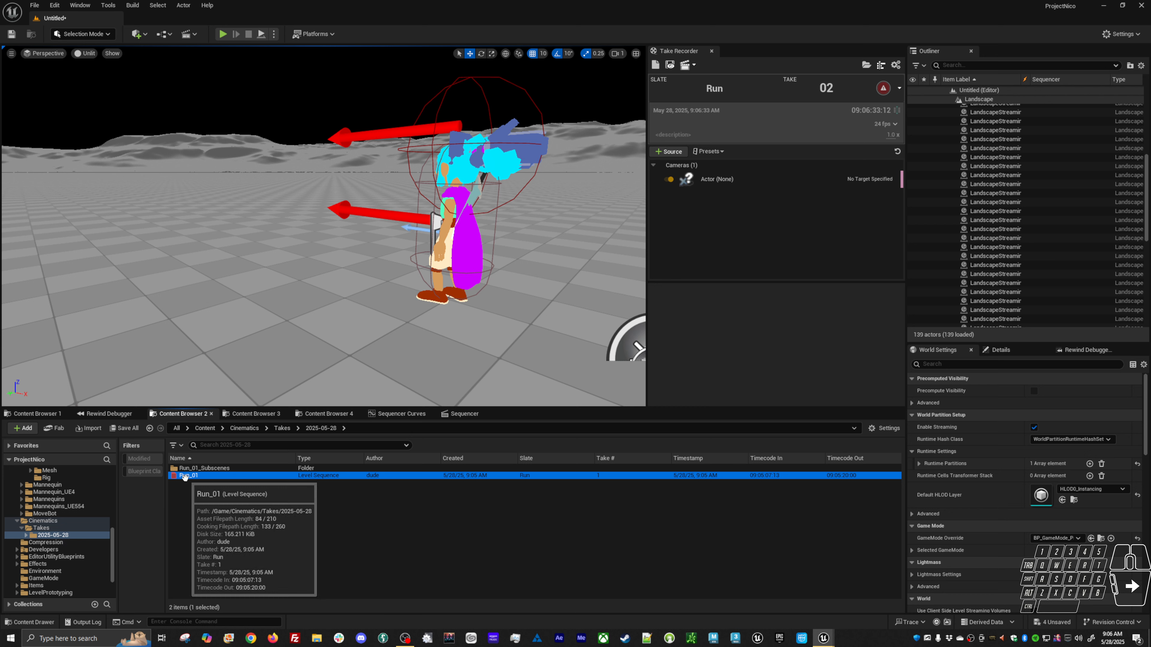
Browse into Run_01_Subscenes' Animation folder and open the BP_Base_PlayerHero0_Run_01 animation sequence.
double_click(200, 469)
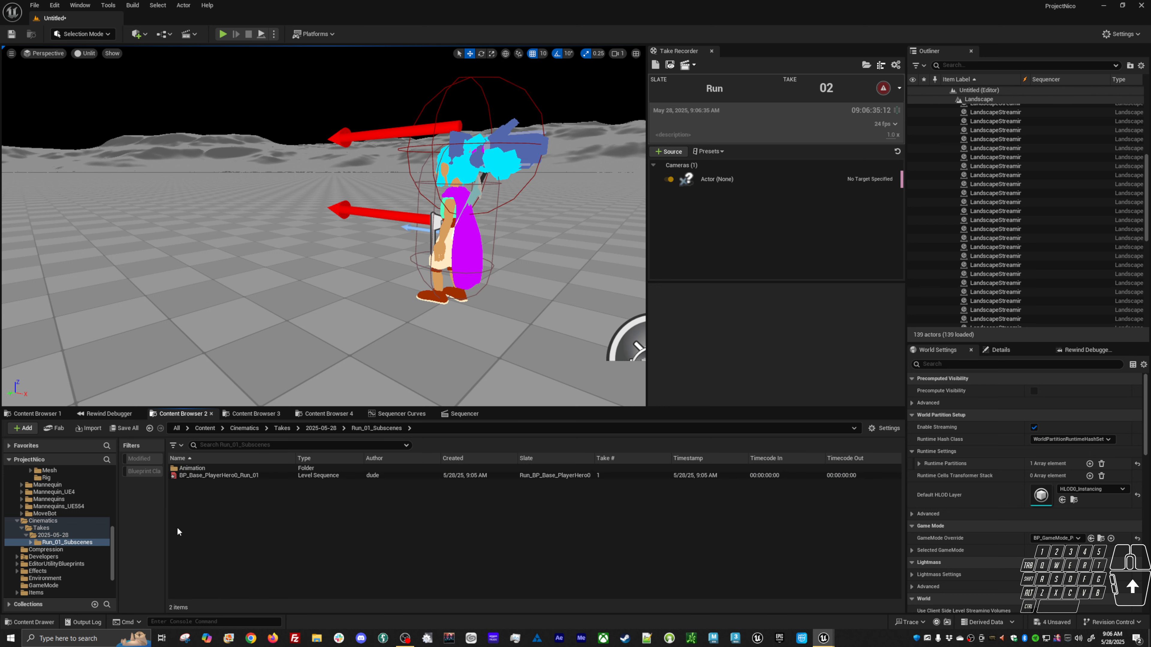
click(207, 476)
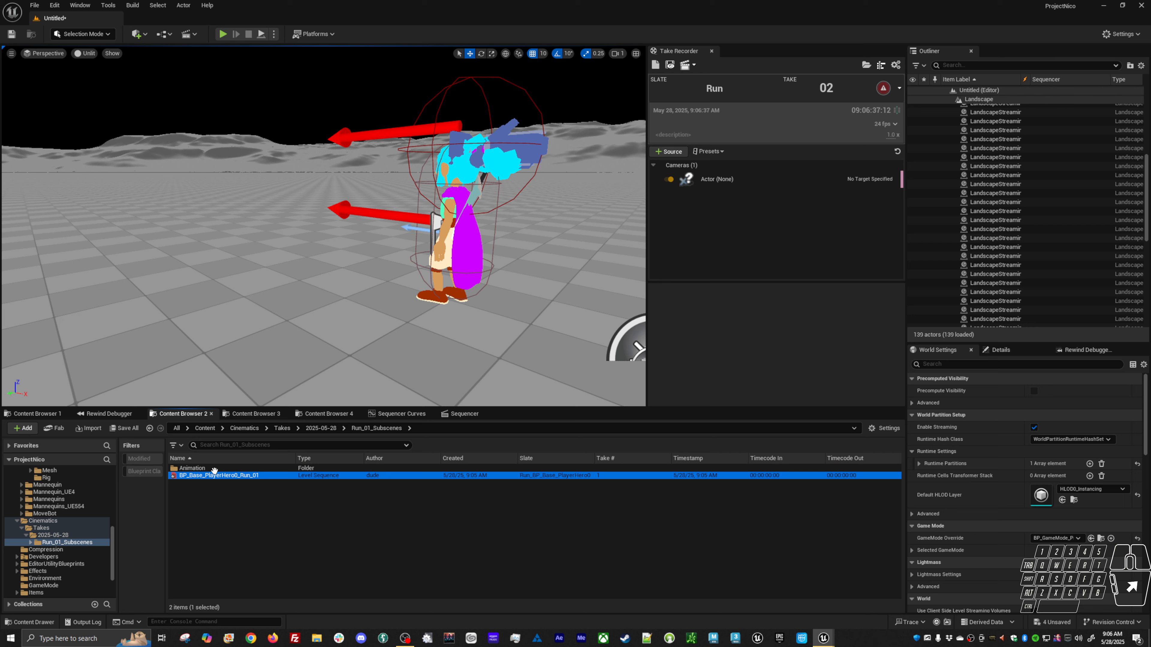
click(31, 542)
click(59, 551)
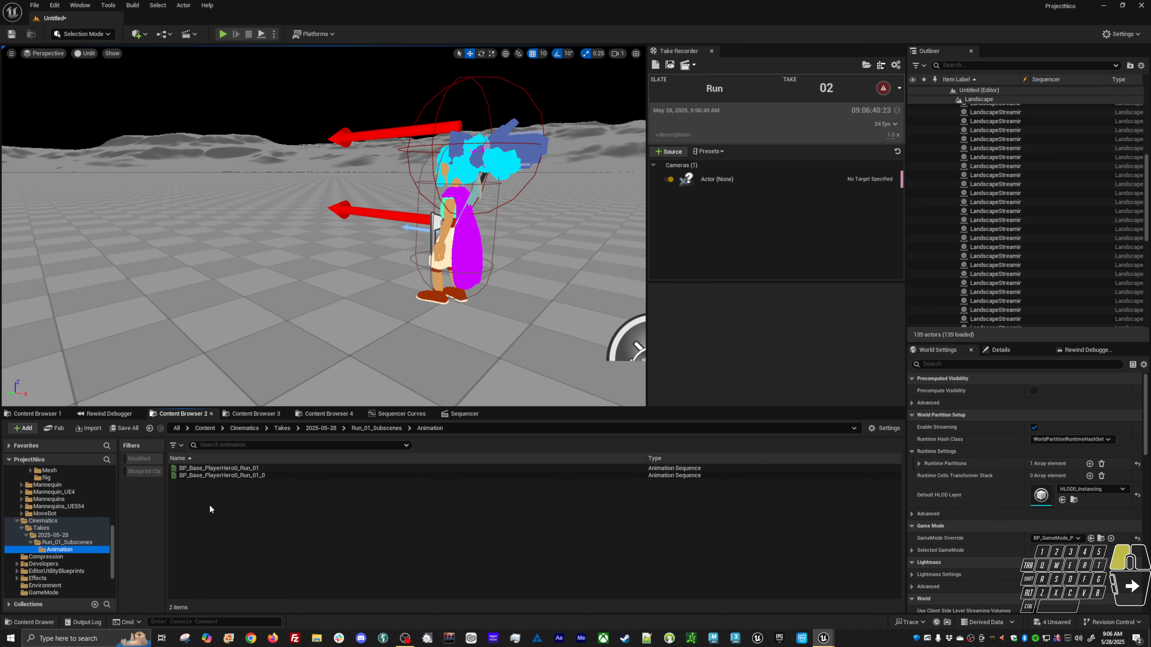
click(253, 475)
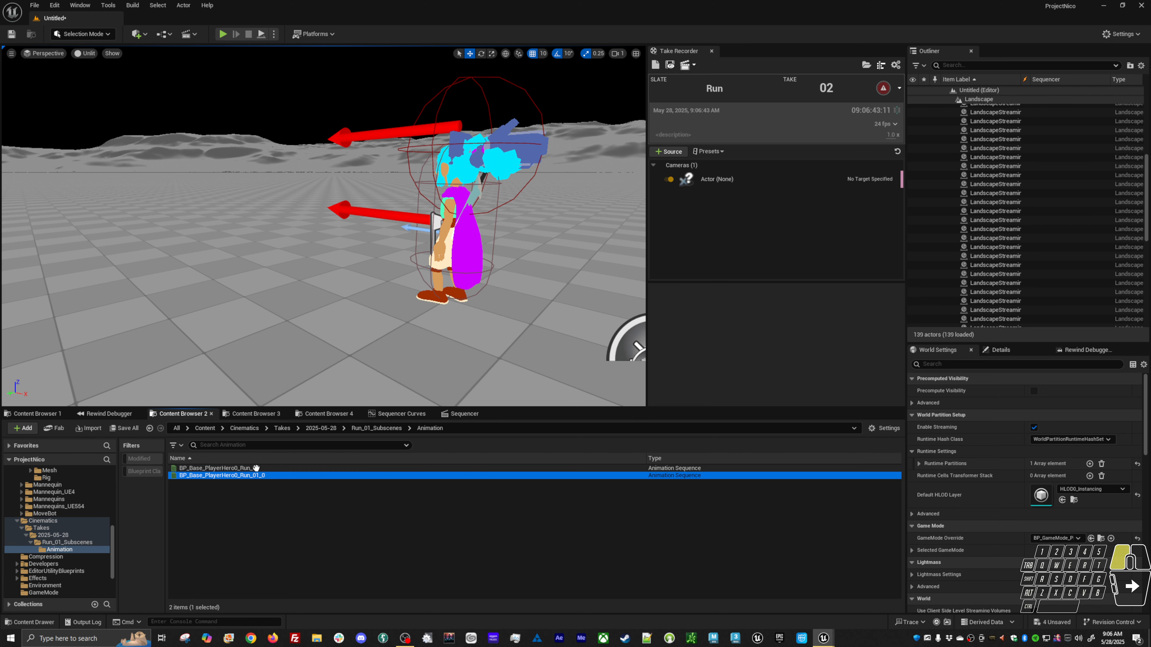
double_click(262, 468)
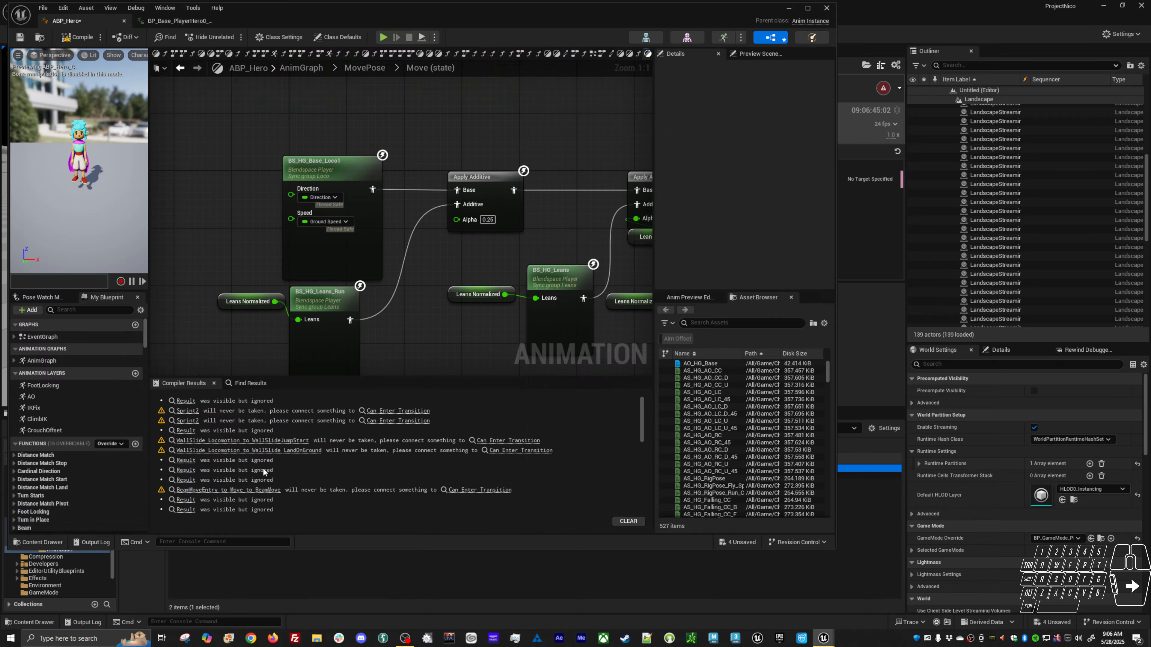
Scrub the recorded run animation's timeline and orbit the preview to inspect the motion.
alt+drag(351, 222, 639, 231)
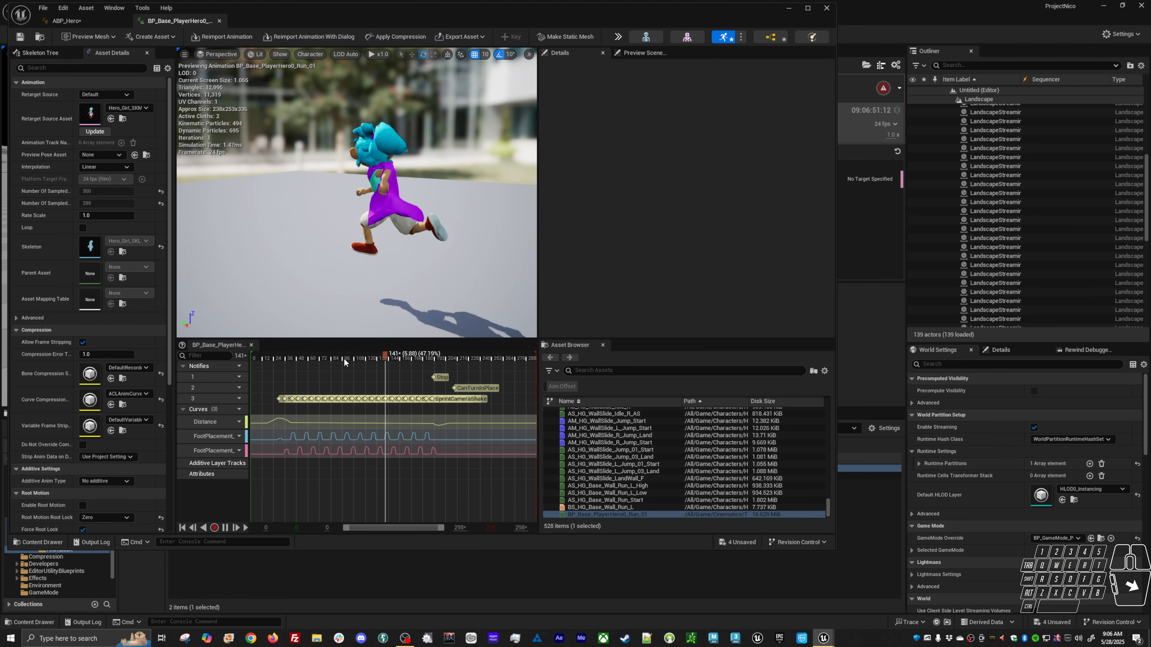
drag(347, 359, 389, 358)
alt+drag(290, 290, 385, 288)
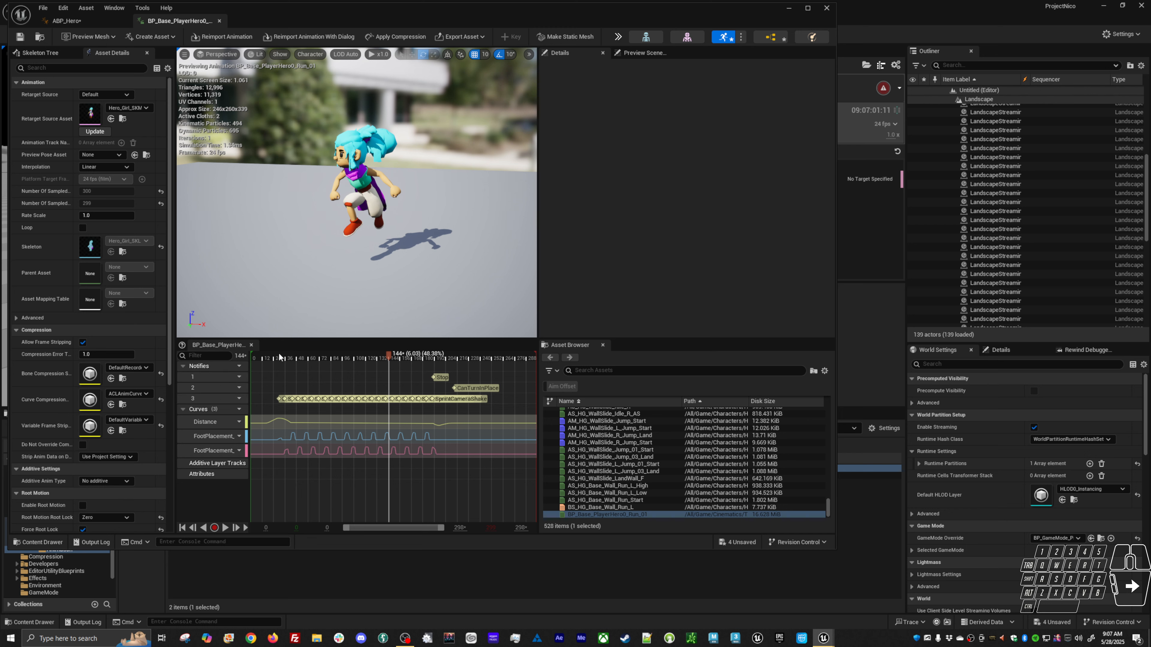
drag(276, 359, 266, 359)
alt+drag(317, 272, 435, 249)
alt+right_drag(434, 250, 442, 253)
alt+right_drag(362, 227, 378, 230)
alt+drag(378, 230, 422, 222)
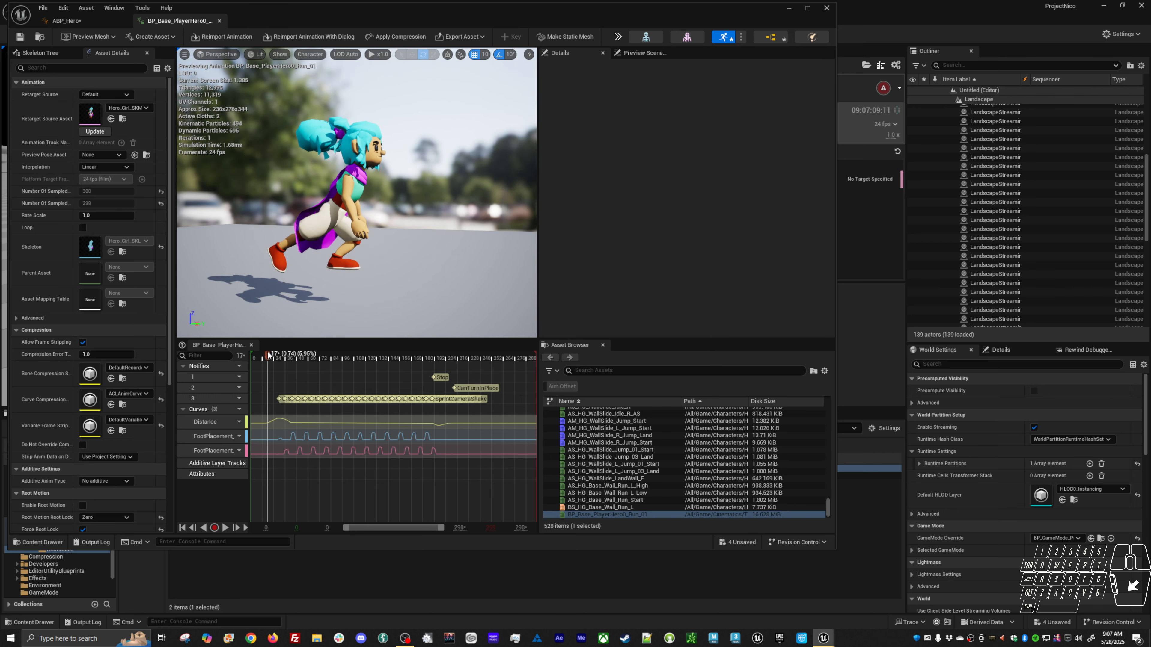
mouse_move(272, 358)
mouse_down()
mouse_move(312, 356)
mouse_move(271, 358)
mouse_move(290, 359)
mouse_up()
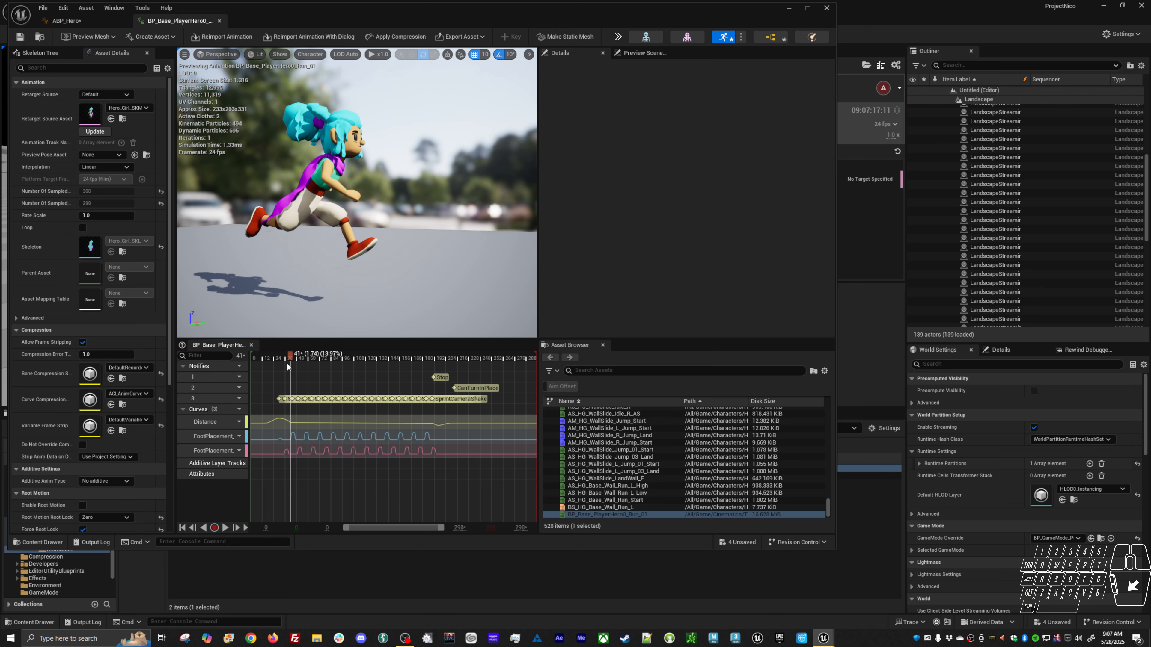
Open the Distance curve in the Curve Editor to examine it, then return to the animation timeline.
double_click(309, 423)
drag(343, 488, 319, 507)
drag(337, 372, 482, 428)
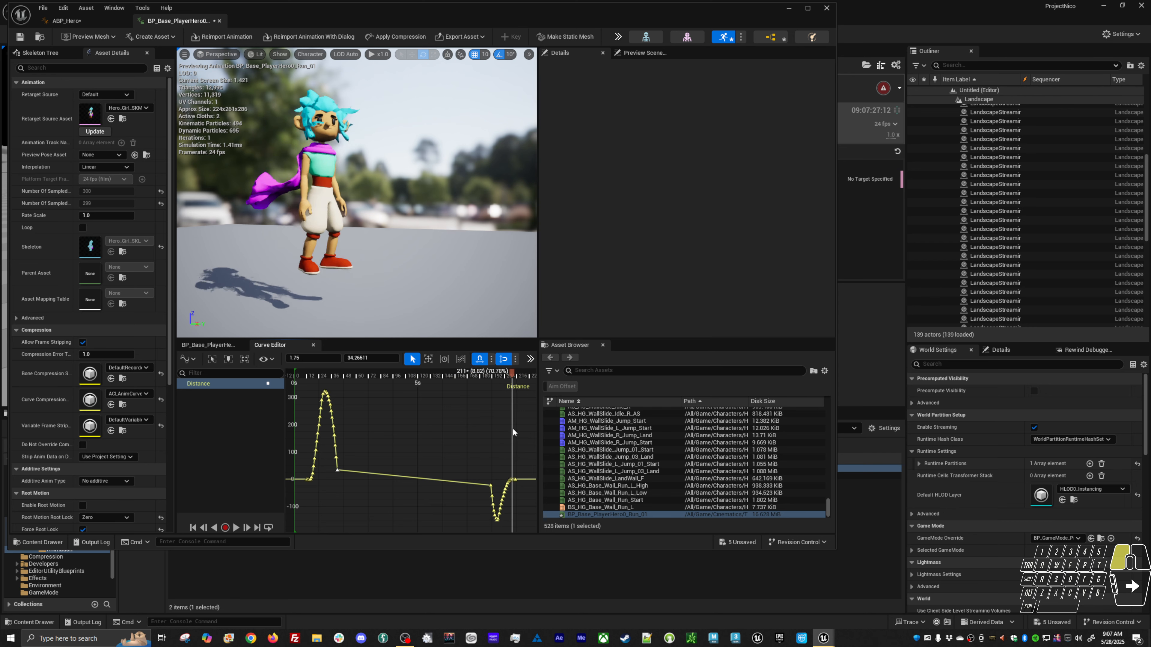
click(208, 345)
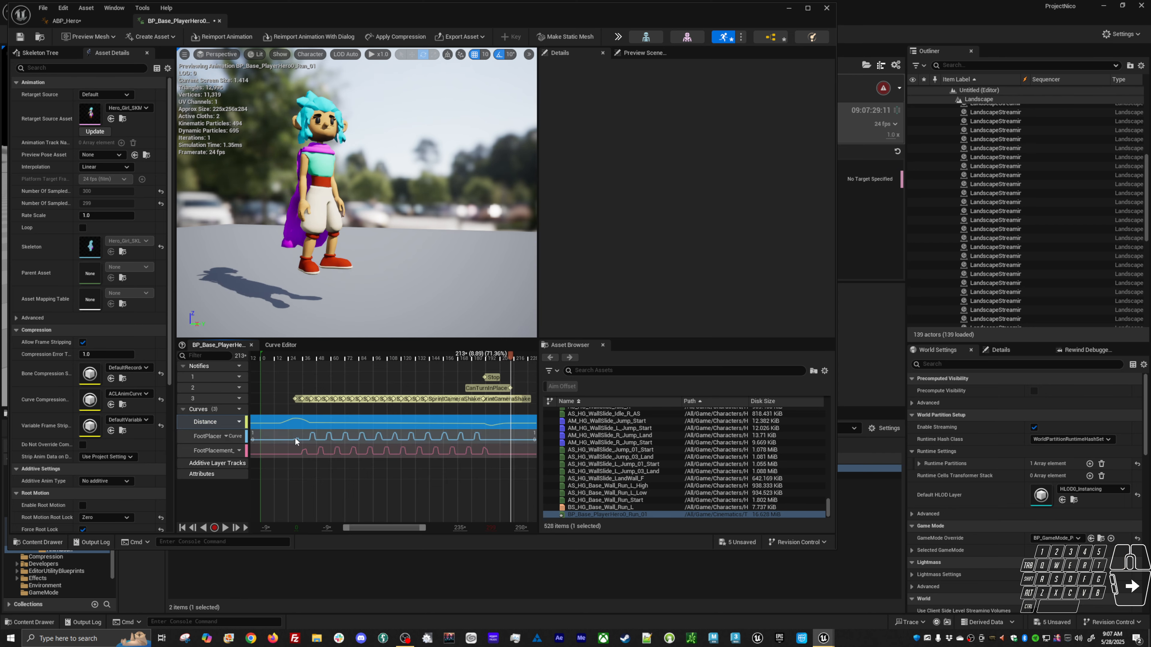
mouse_move(481, 421)
right_down()
mouse_move(276, 421)
mouse_move(482, 431)
right_up()
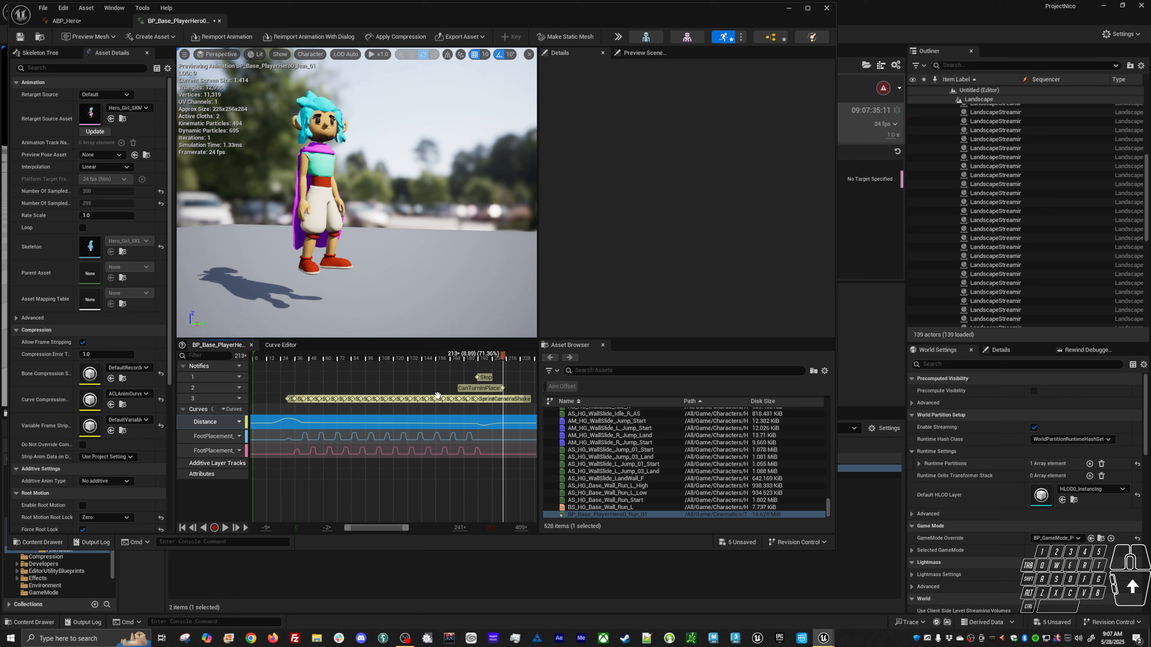
Scrub the animation again while orbiting the preview, then close the animation editor.
click(293, 358)
drag(292, 360, 291, 359)
alt+drag(312, 281, 458, 286)
drag(290, 366, 298, 361)
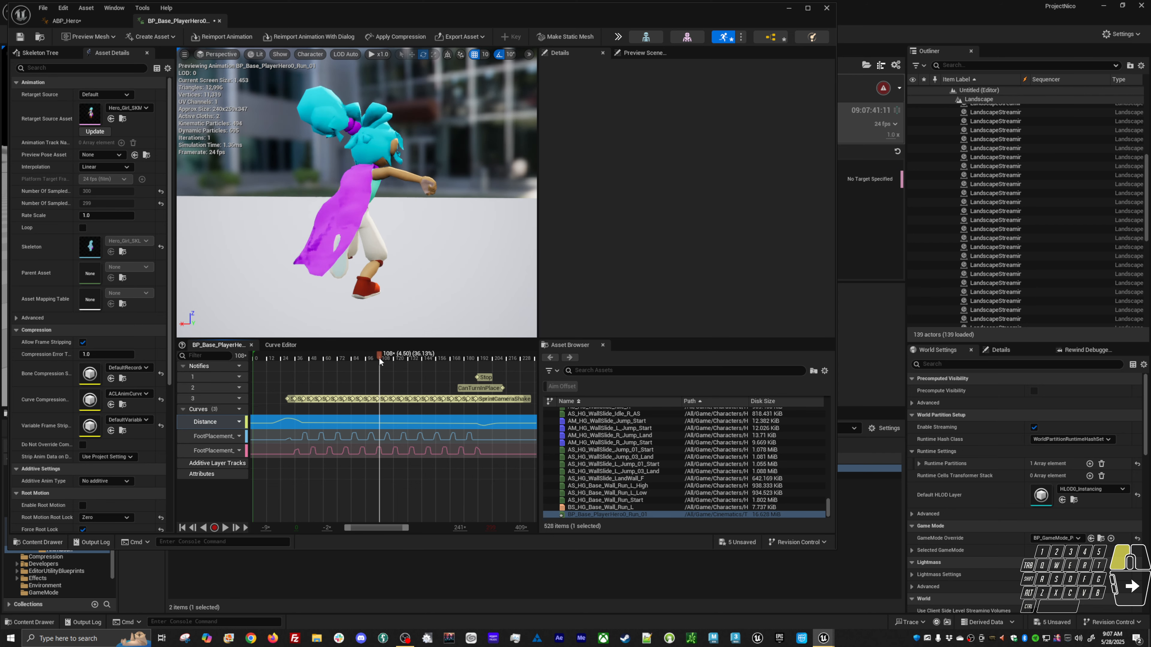
drag(380, 360, 383, 360)
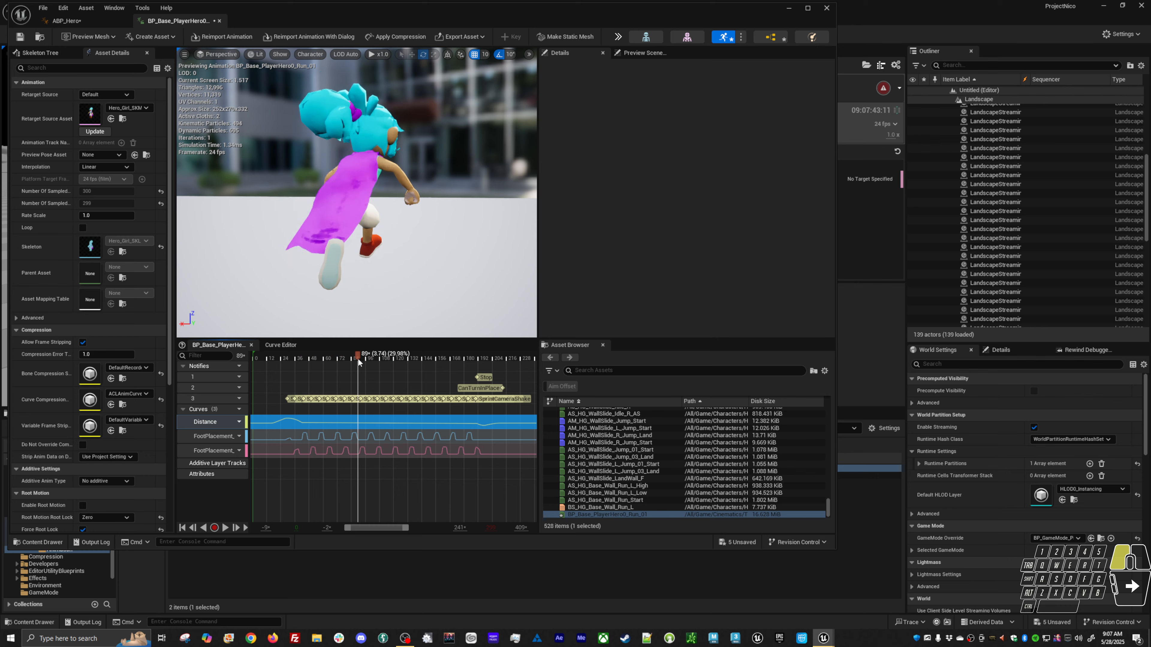
alt+drag(348, 299, 290, 301)
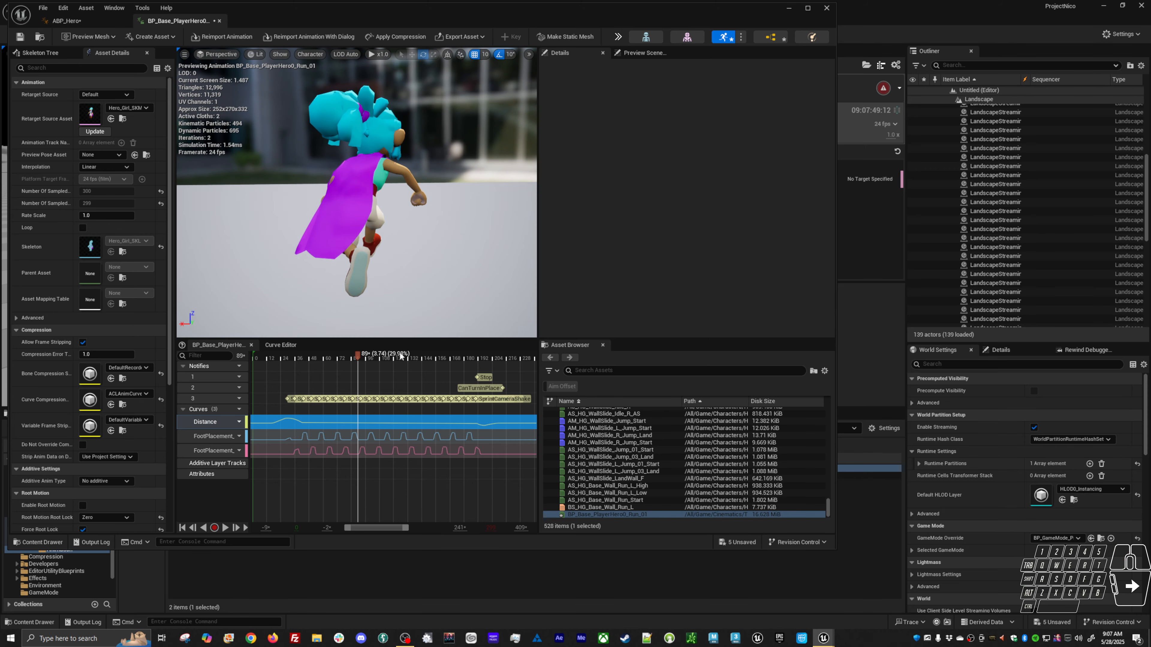
drag(386, 360, 425, 367)
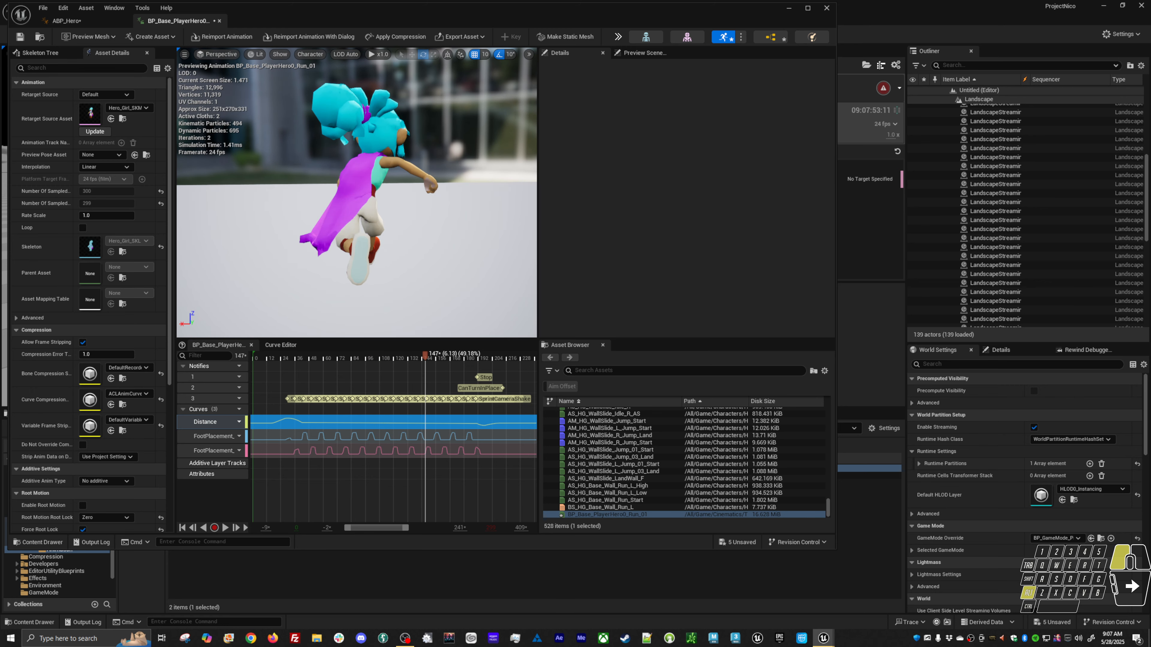
mouse_move(398, 299)
alt+mouse_down()
mouse_move(254, 297)
mouse_move(380, 295)
alt+mouse_up()
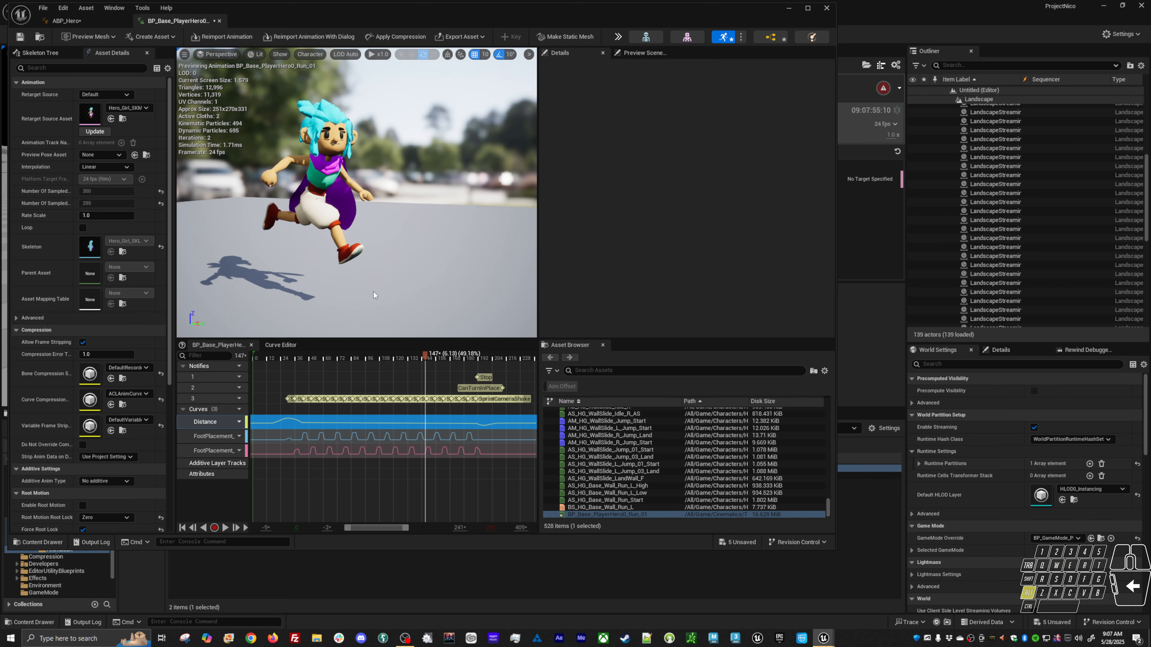
click(825, 8)
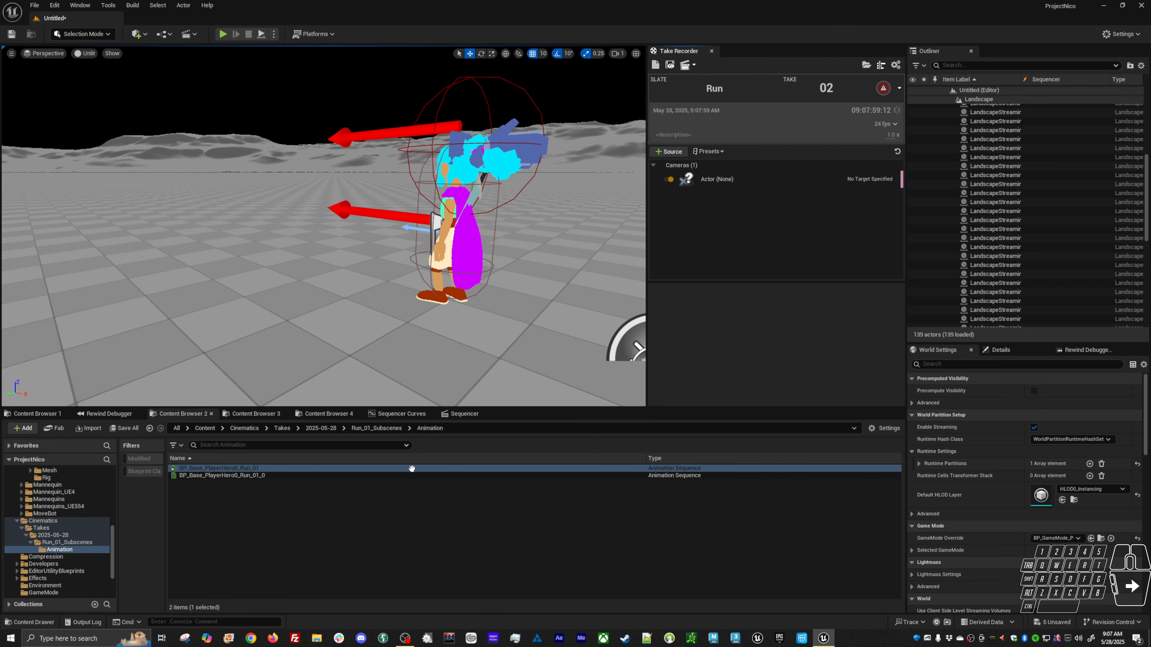
Open the BP_Base_PlayerHero0_Run_01 subsequence in Sequencer and review its recorded component tracks.
click(464, 413)
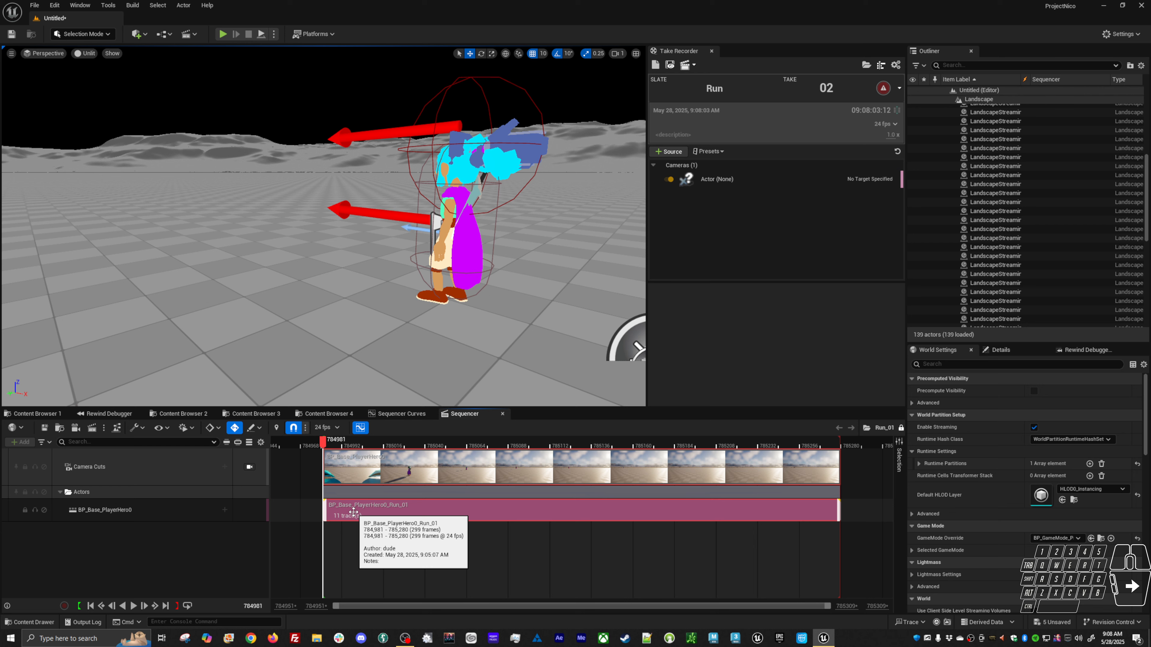
double_click(368, 516)
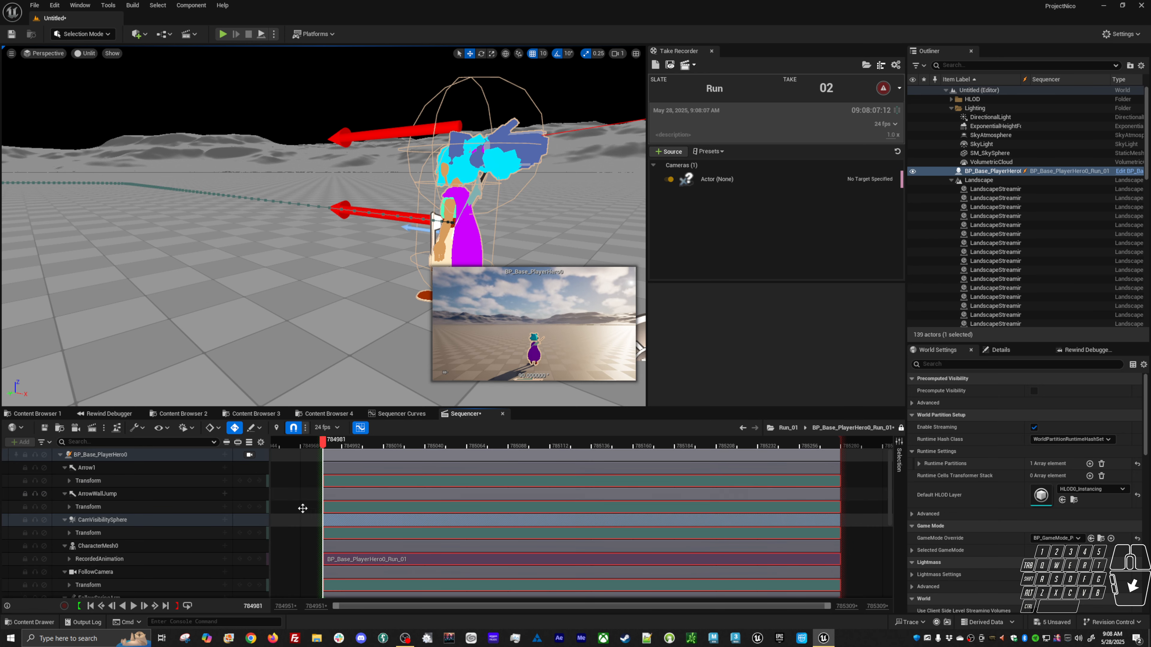
scroll(166, 529, down, 5)
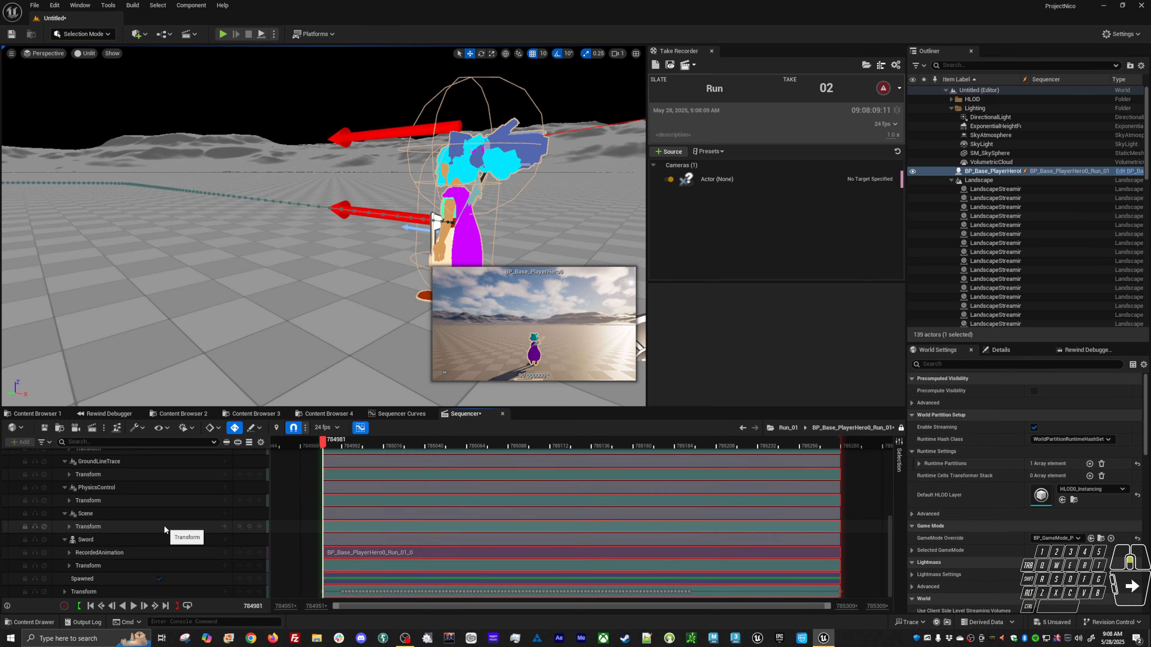
scroll(163, 526, up, 5)
click(132, 471)
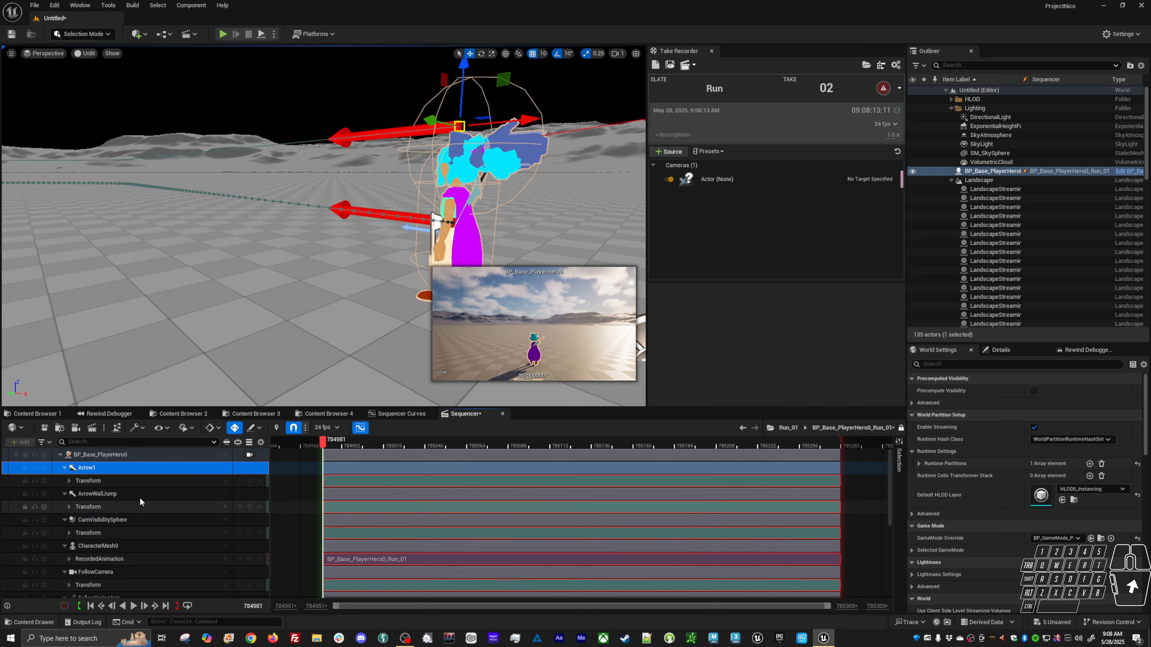
Search the project assets for the hero and open the BP_Base_PlayerHero blueprint.
key(alt+shift+o)
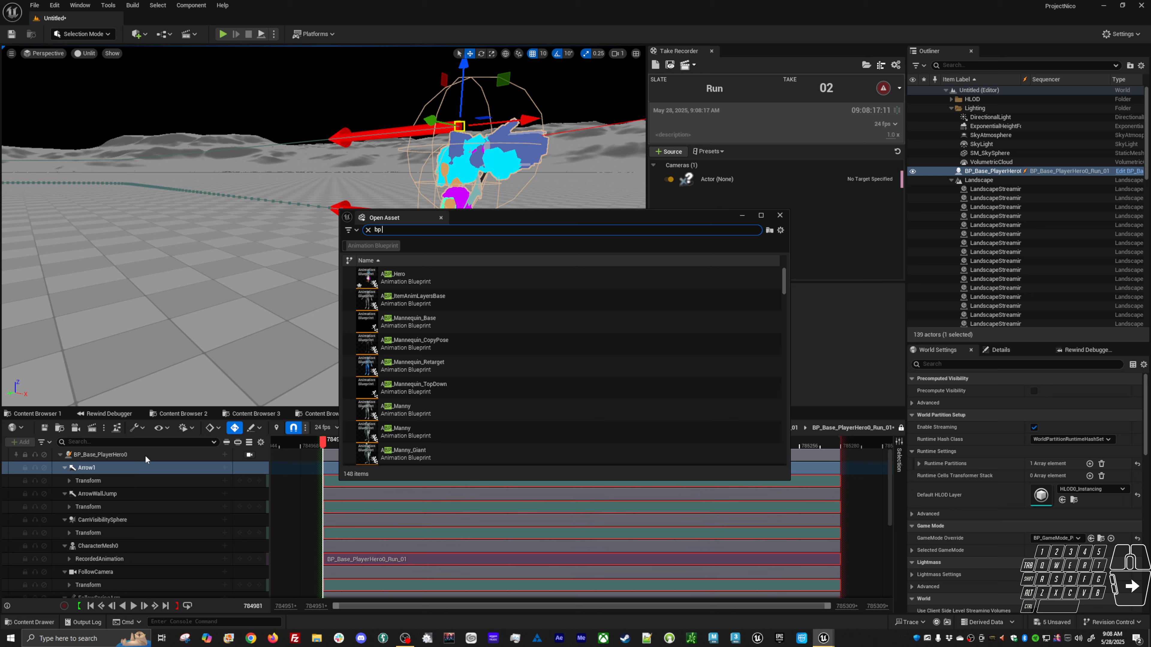
text(hero pl)
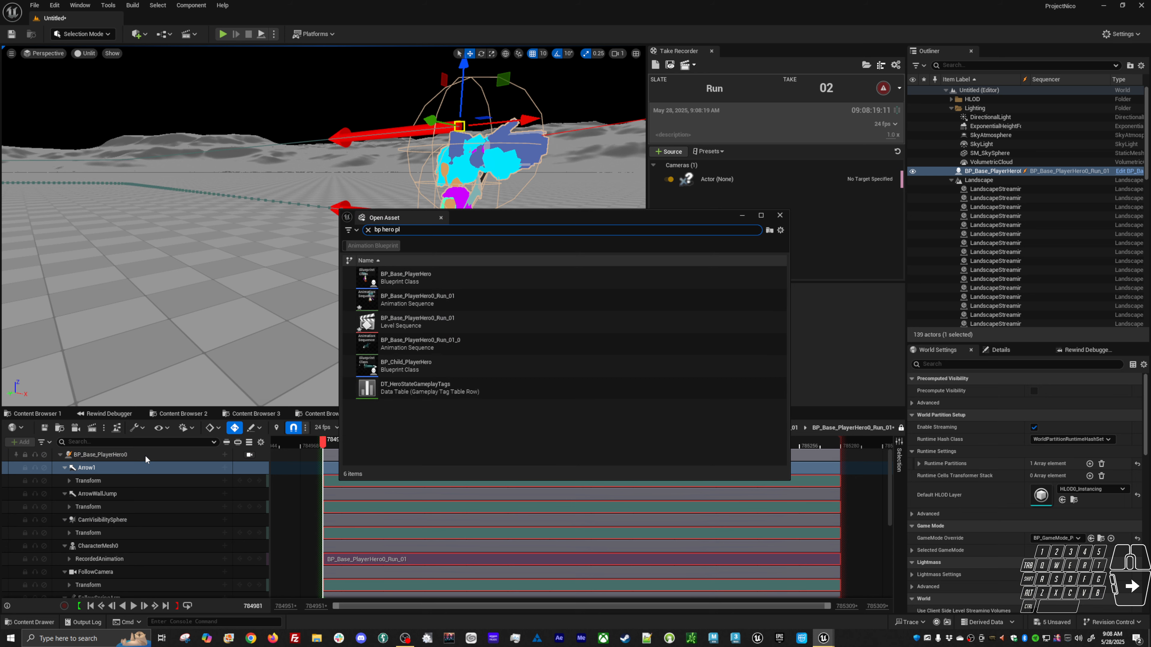
click(412, 281)
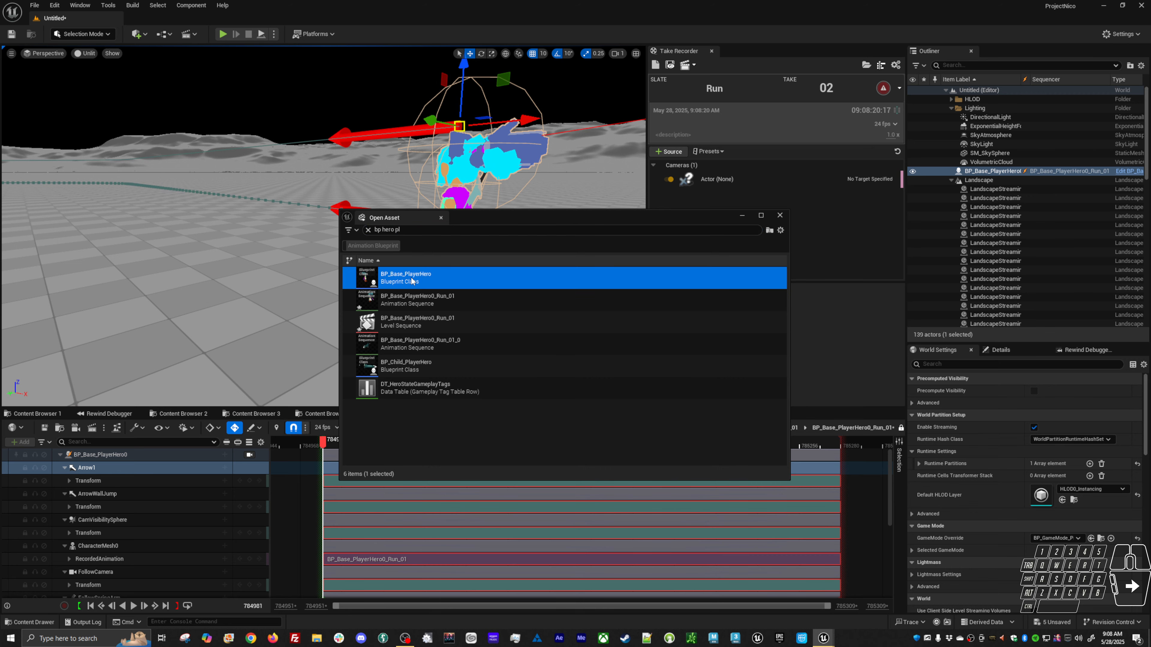
double_click(411, 281)
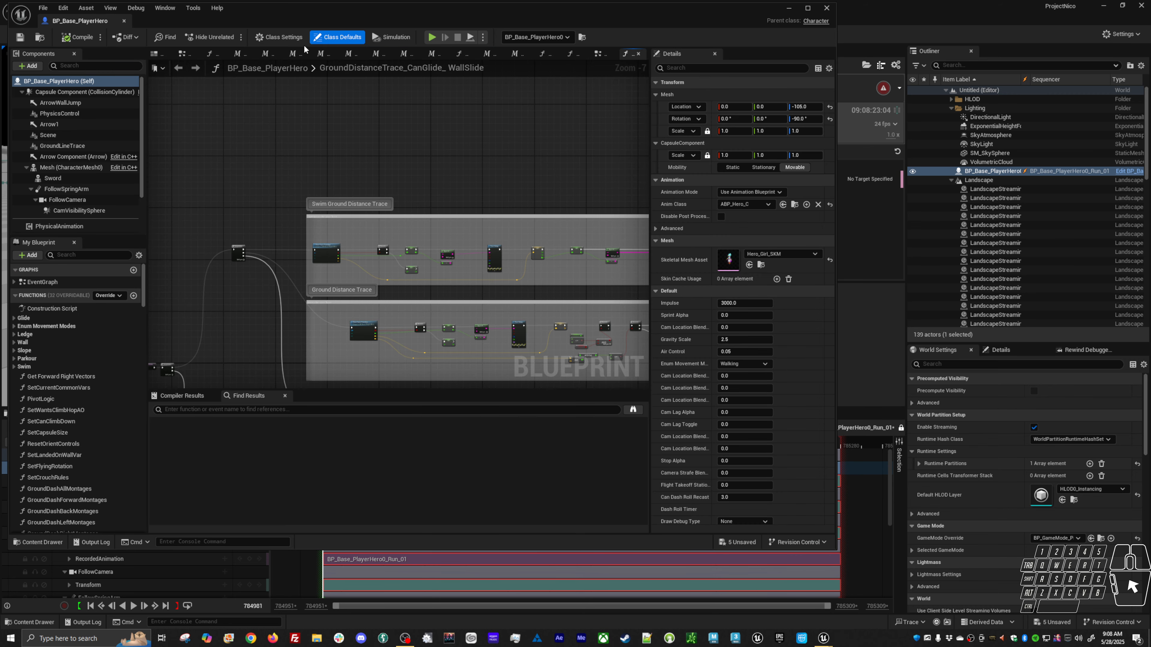
Compare the blueprint's components such as ArrowWallJump, Mesh and FollowCamera with the matching Sequencer tracks.
drag(360, 9, 594, 23)
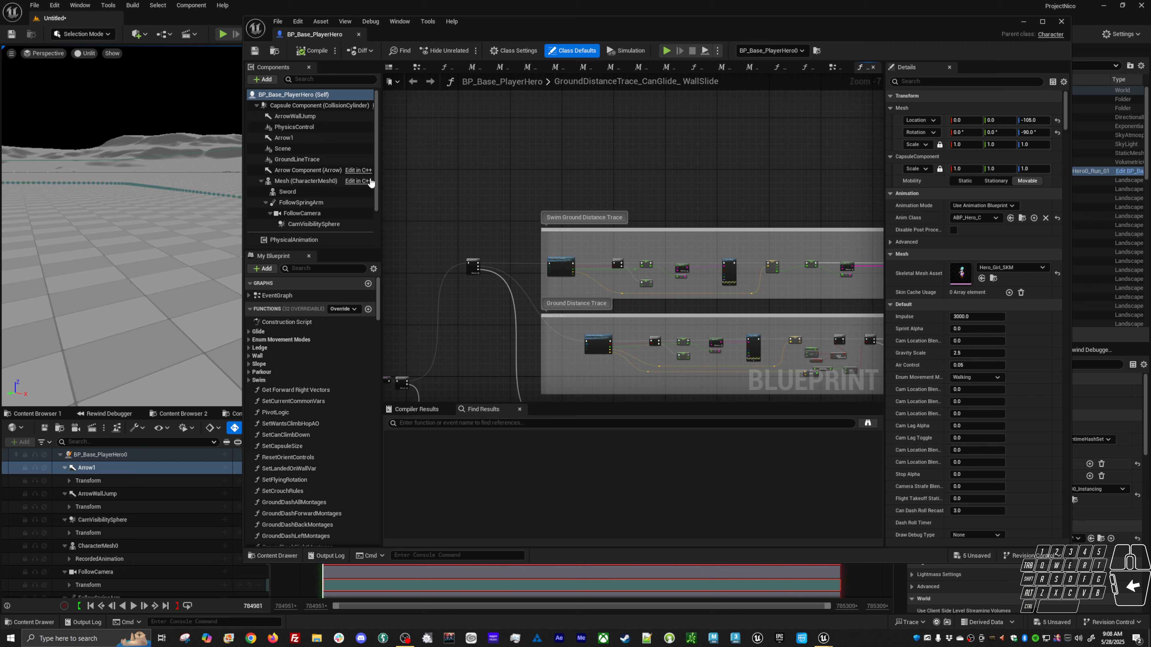
click(321, 118)
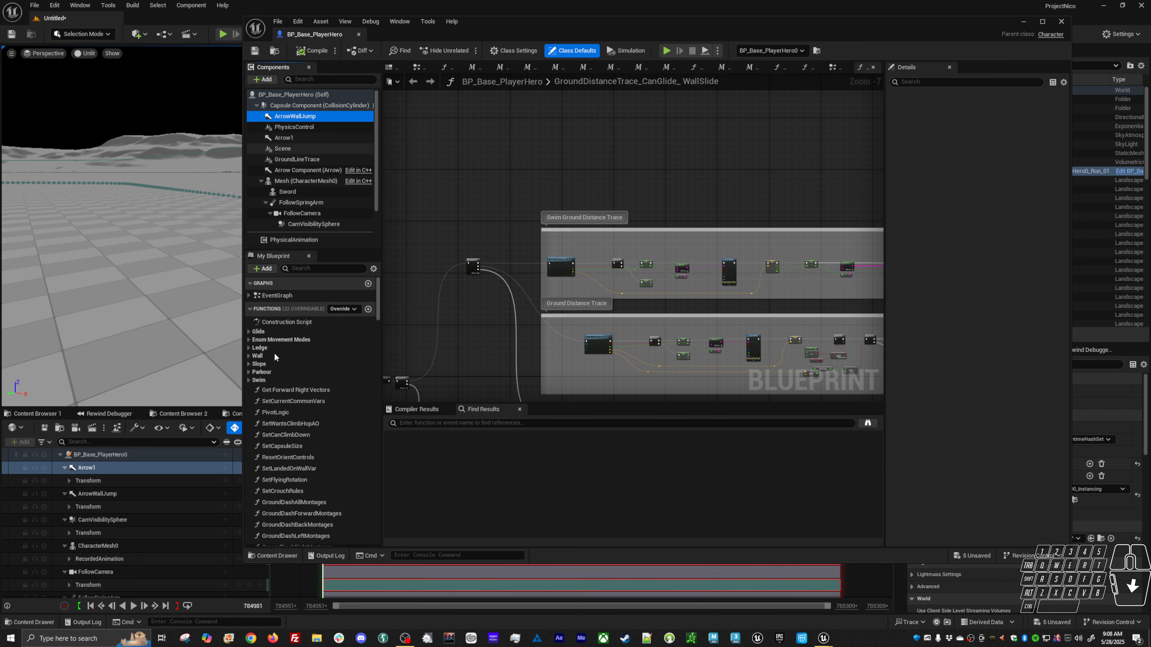
click(123, 498)
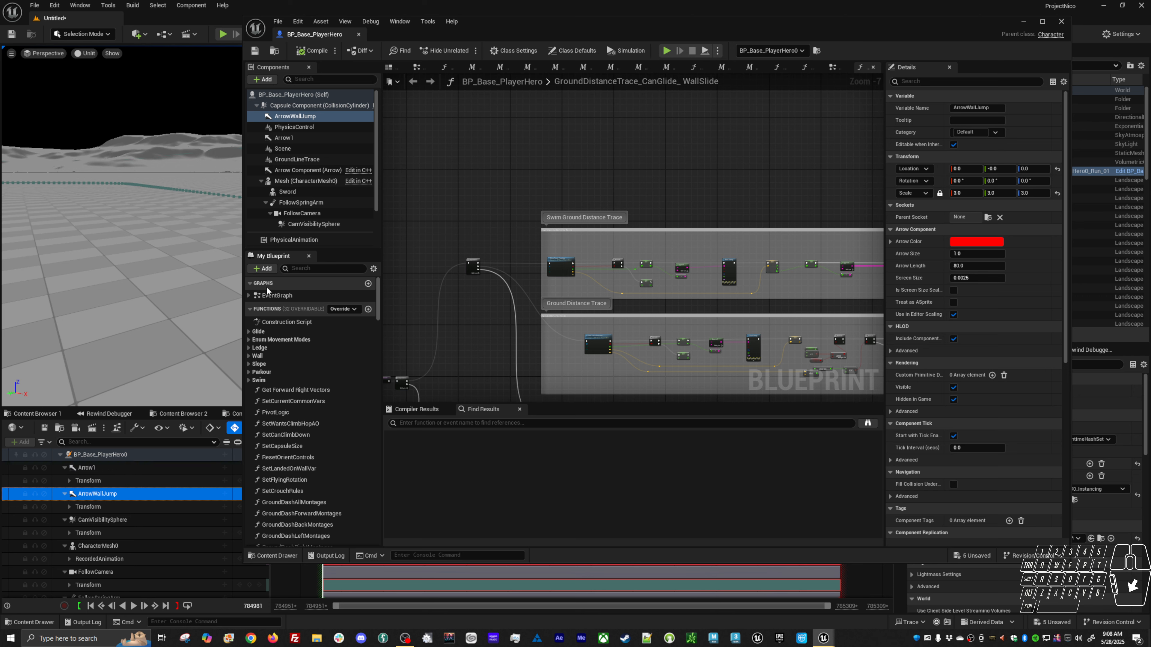
click(133, 546)
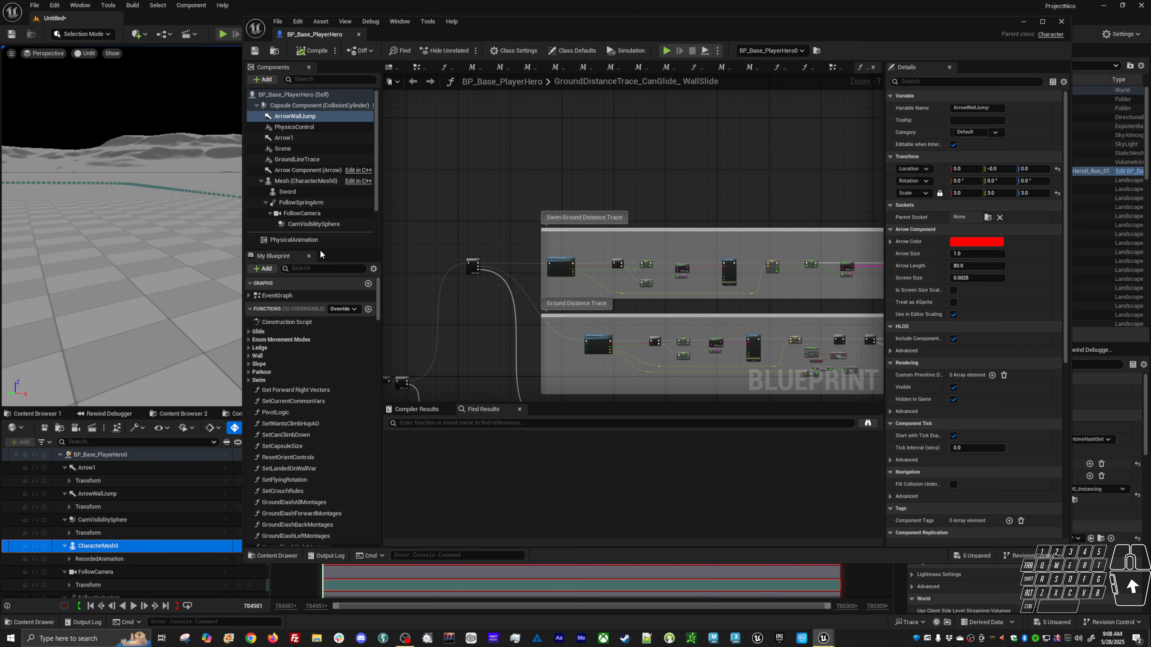
click(294, 181)
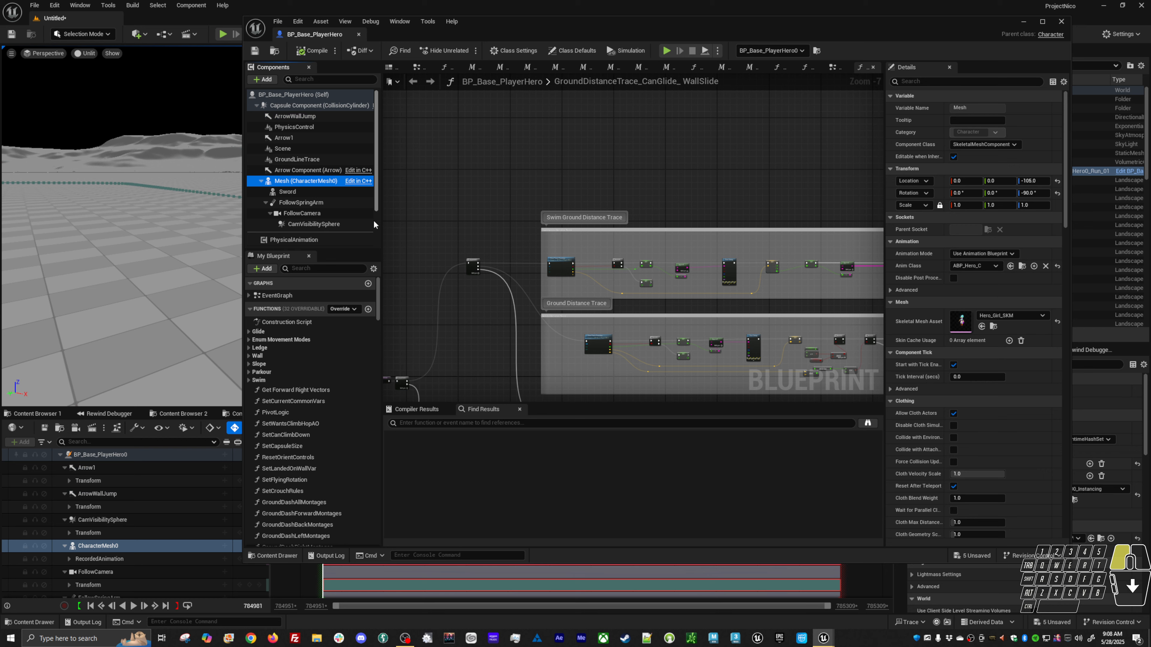
scroll(374, 219, down, 2)
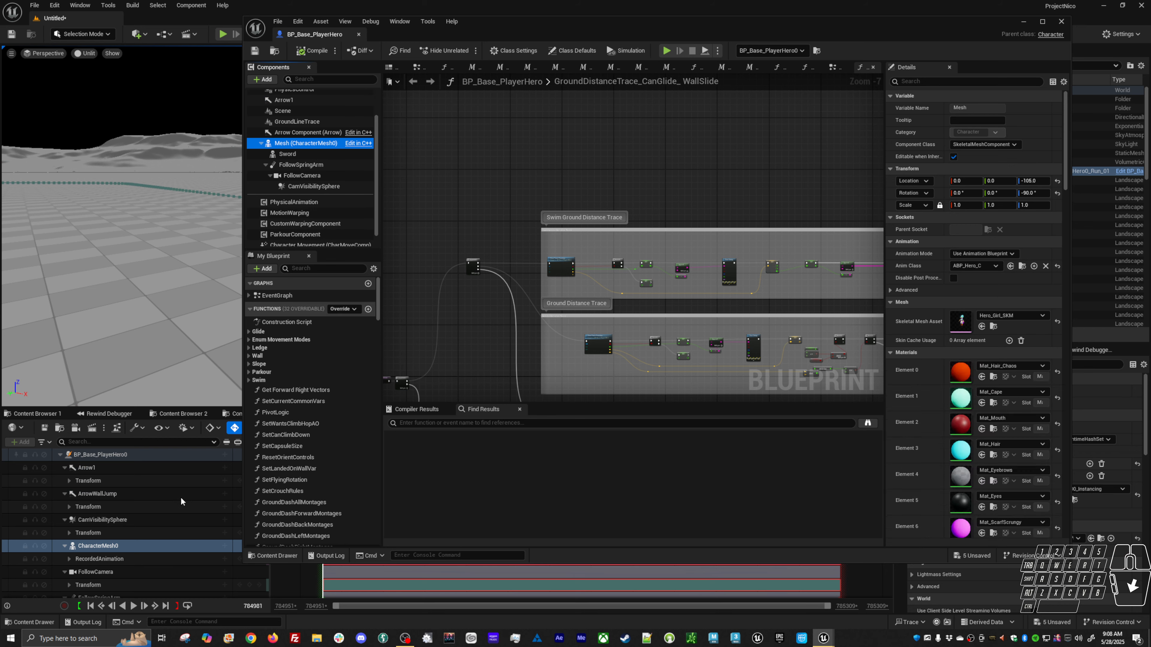
click(308, 177)
scroll(128, 570, down, 2)
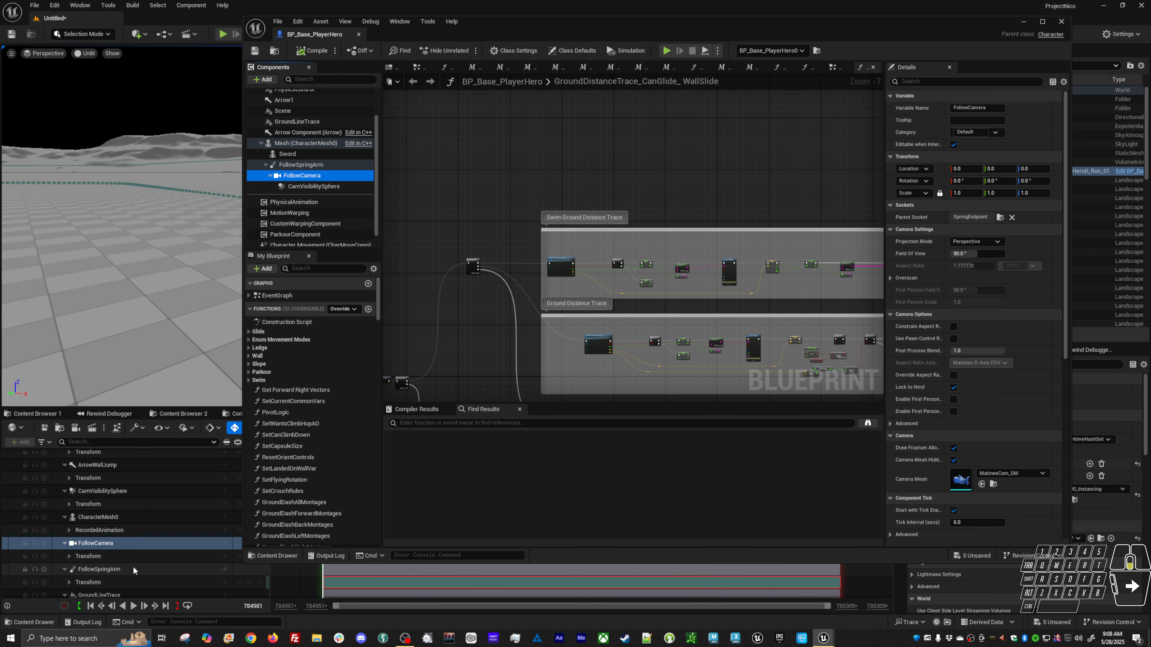
scroll(133, 570, down, 5)
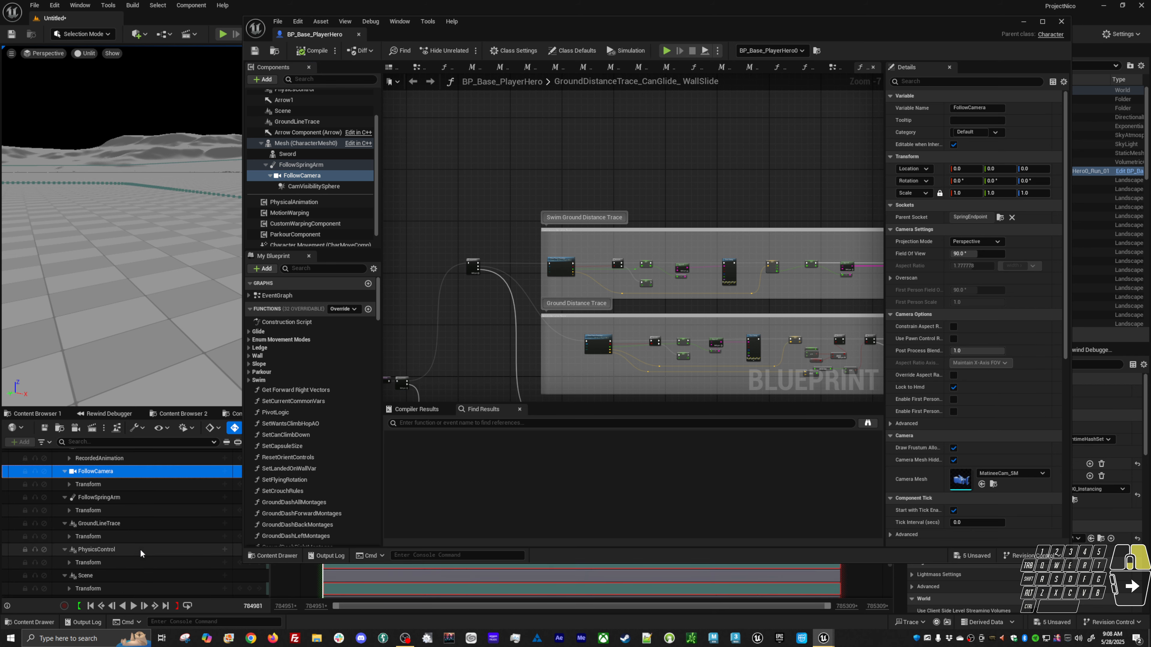
scroll(140, 550, down, 4)
right_click(141, 550)
click(119, 557)
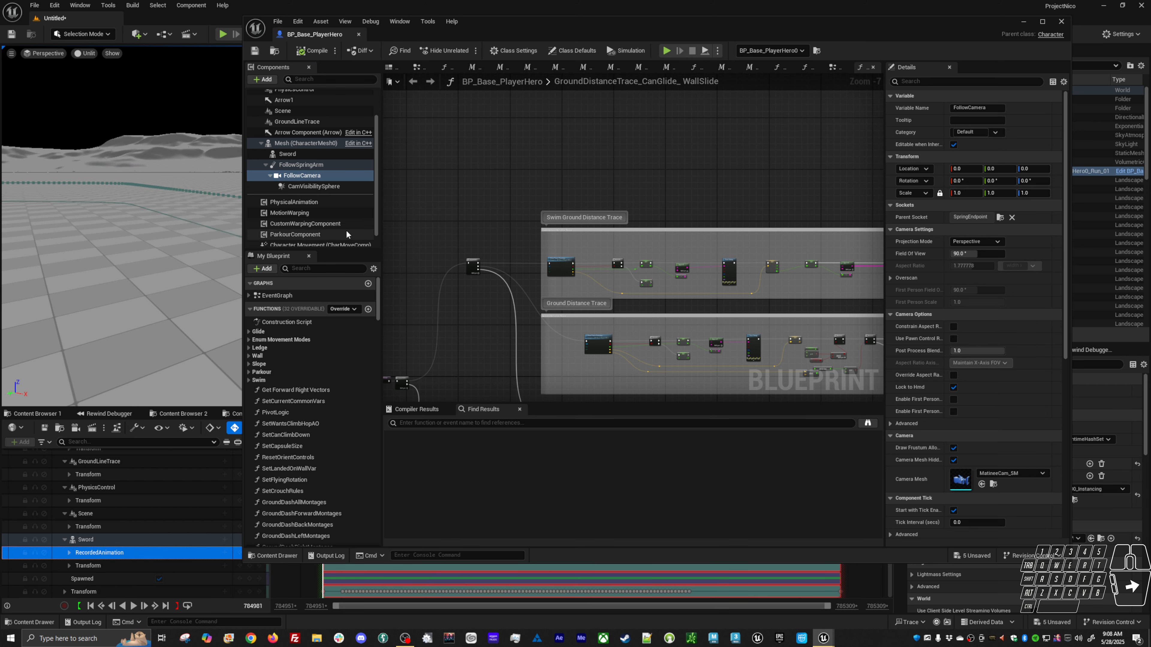
Compare the PhysicsControl and Sword components with their recorded Sequencer tracks, then minimize the blueprint editor.
drag(377, 204, 373, 229)
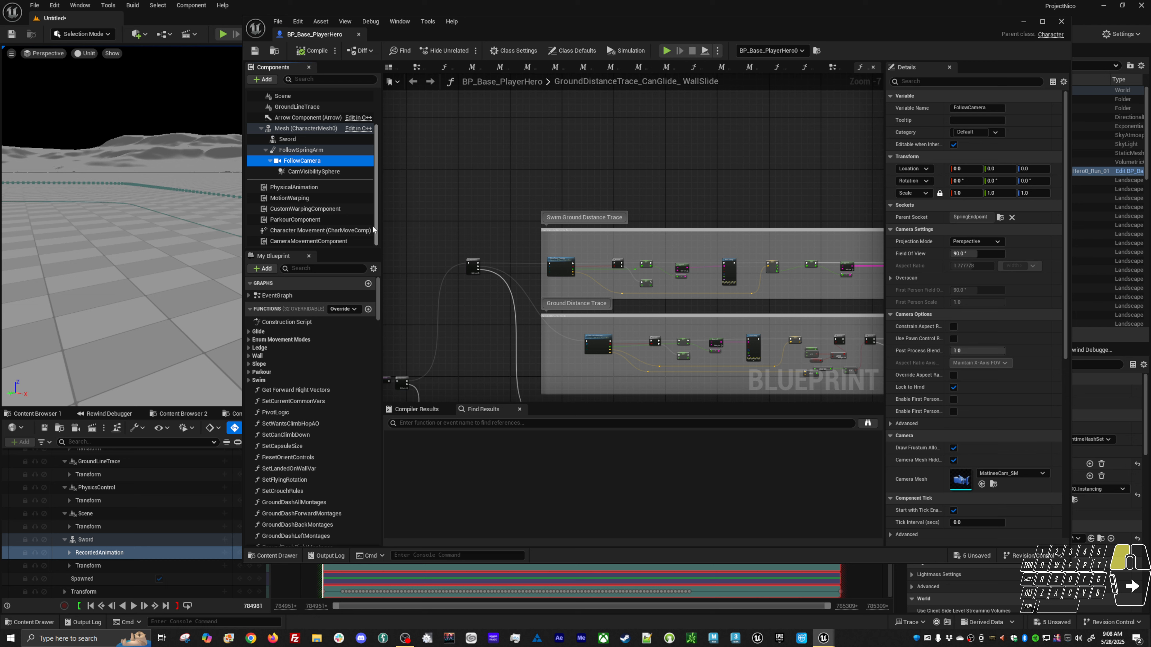
drag(372, 227, 365, 230)
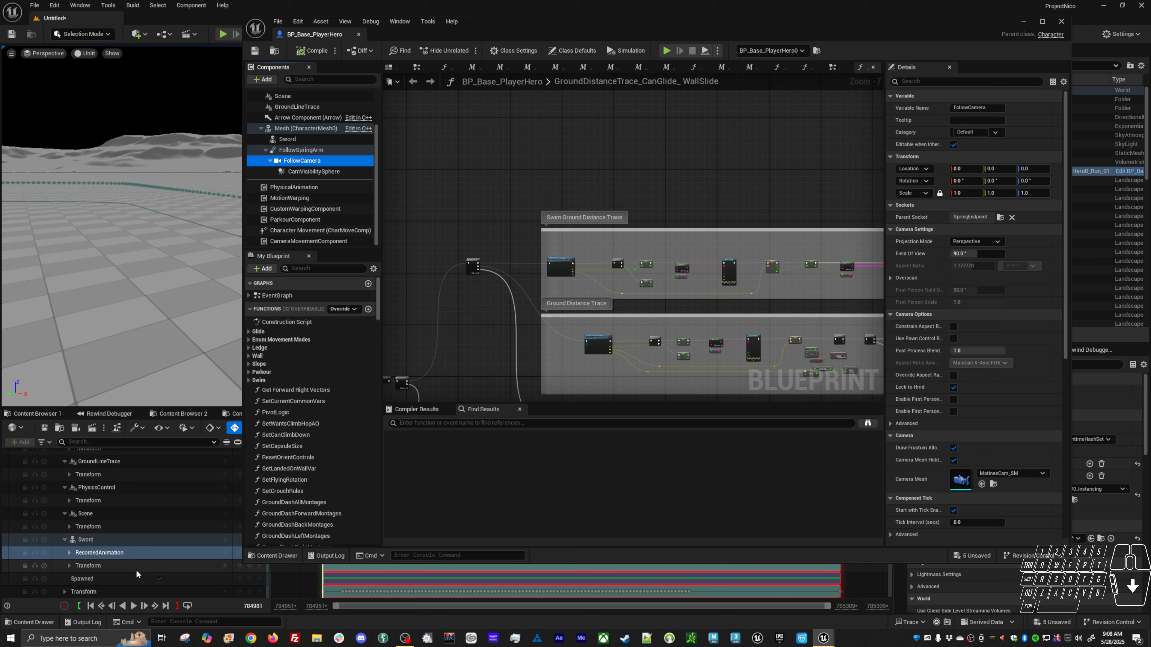
click(120, 487)
scroll(131, 495, up, 1)
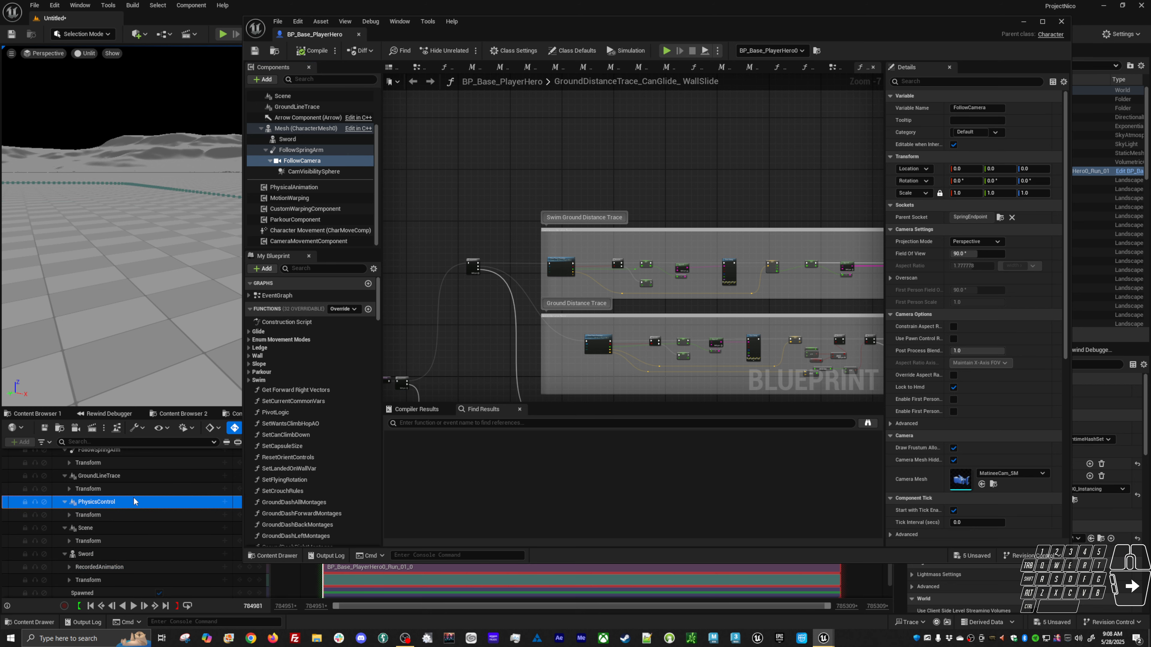
scroll(344, 203, up, 2)
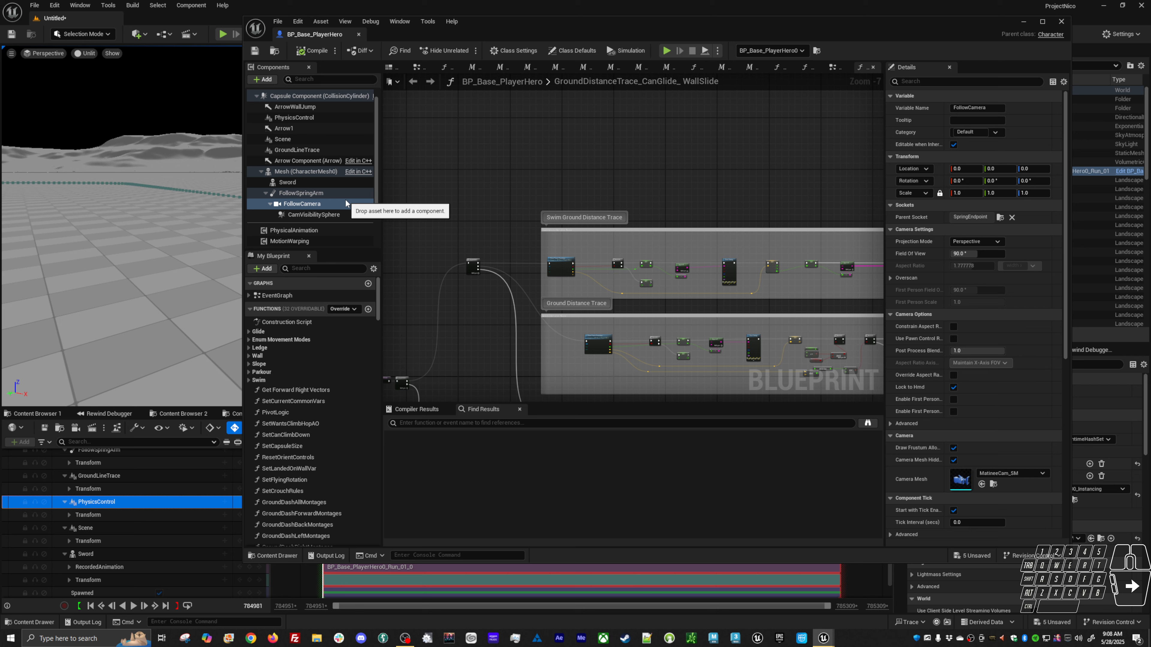
click(296, 118)
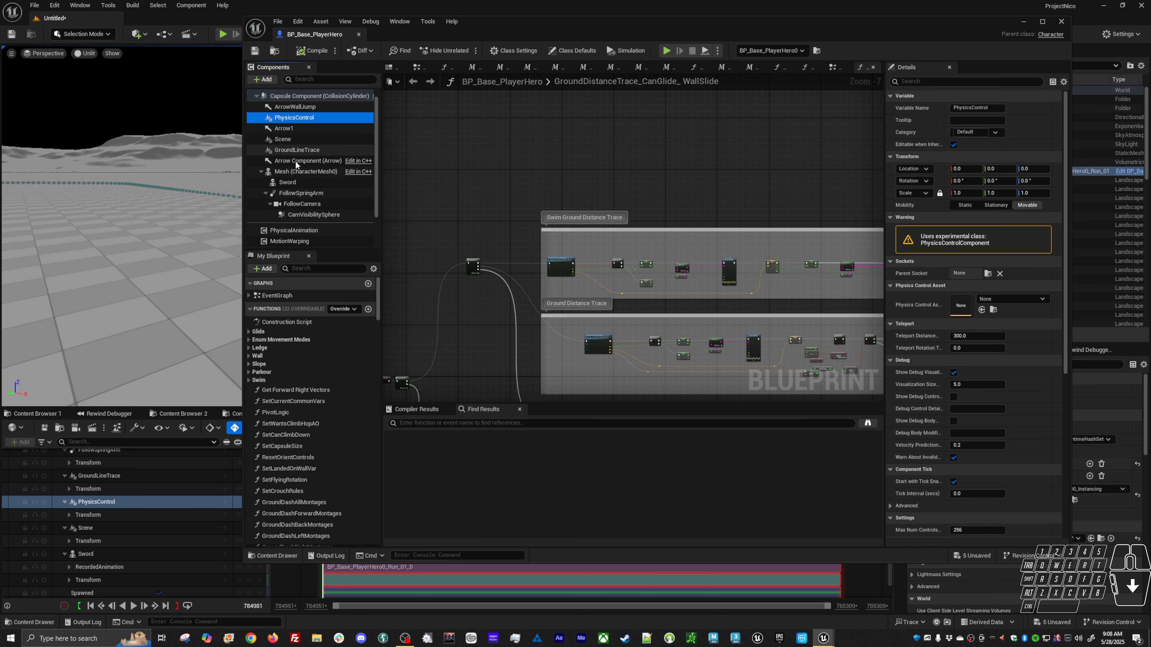
click(156, 515)
scroll(124, 552, down, 1)
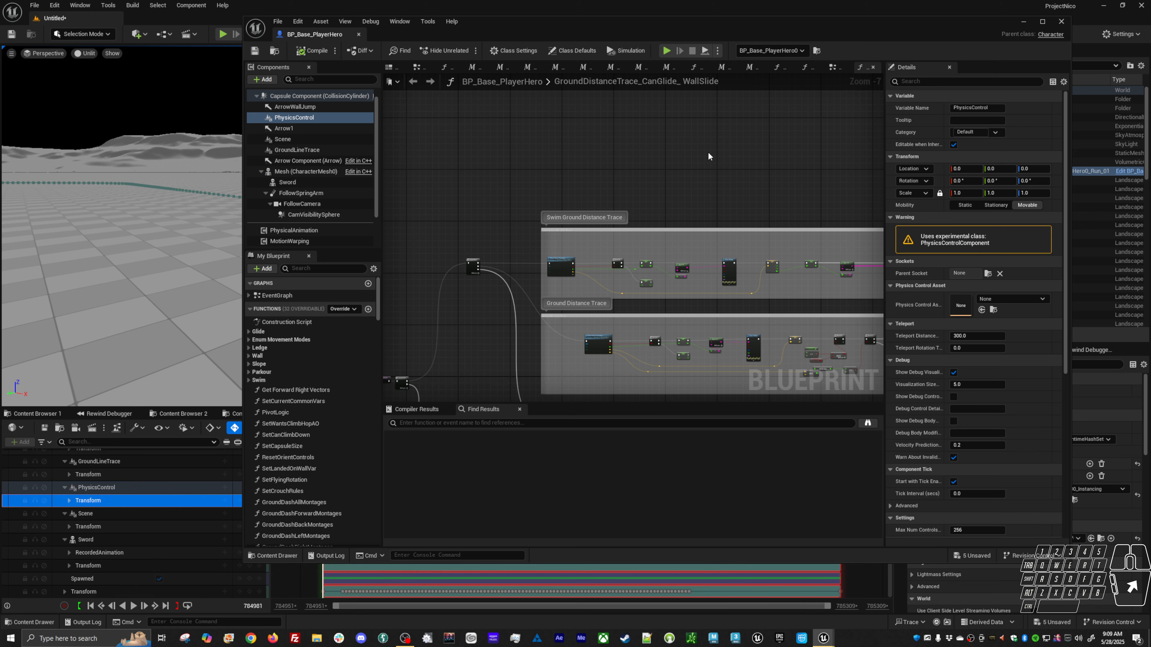
click(104, 553)
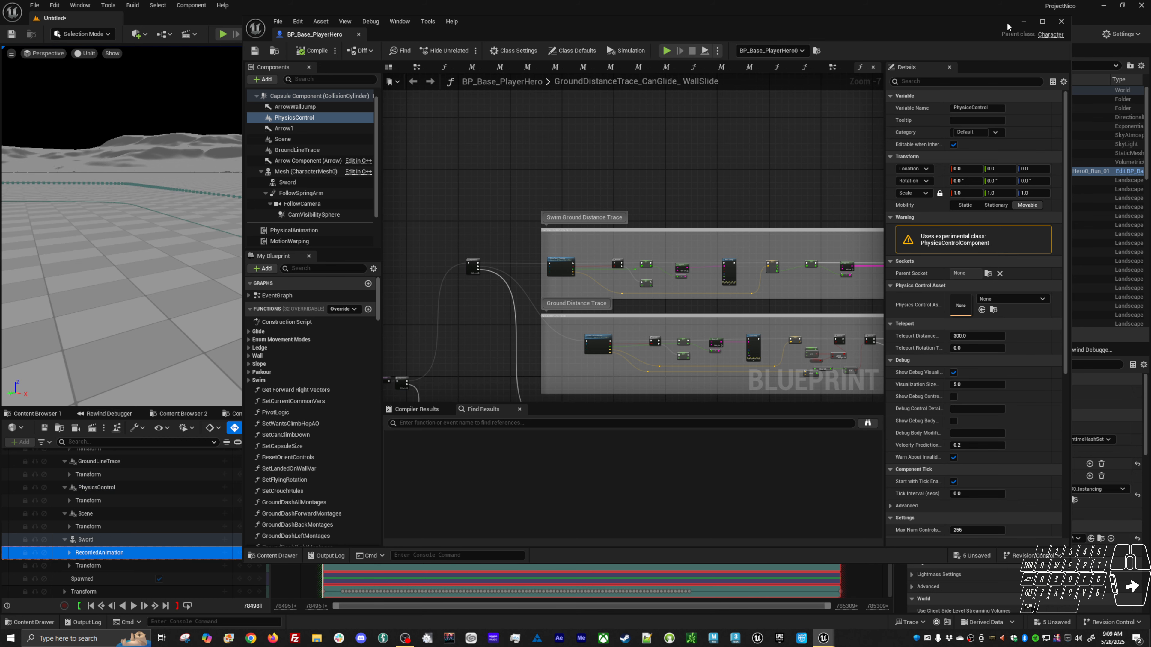
click(1024, 21)
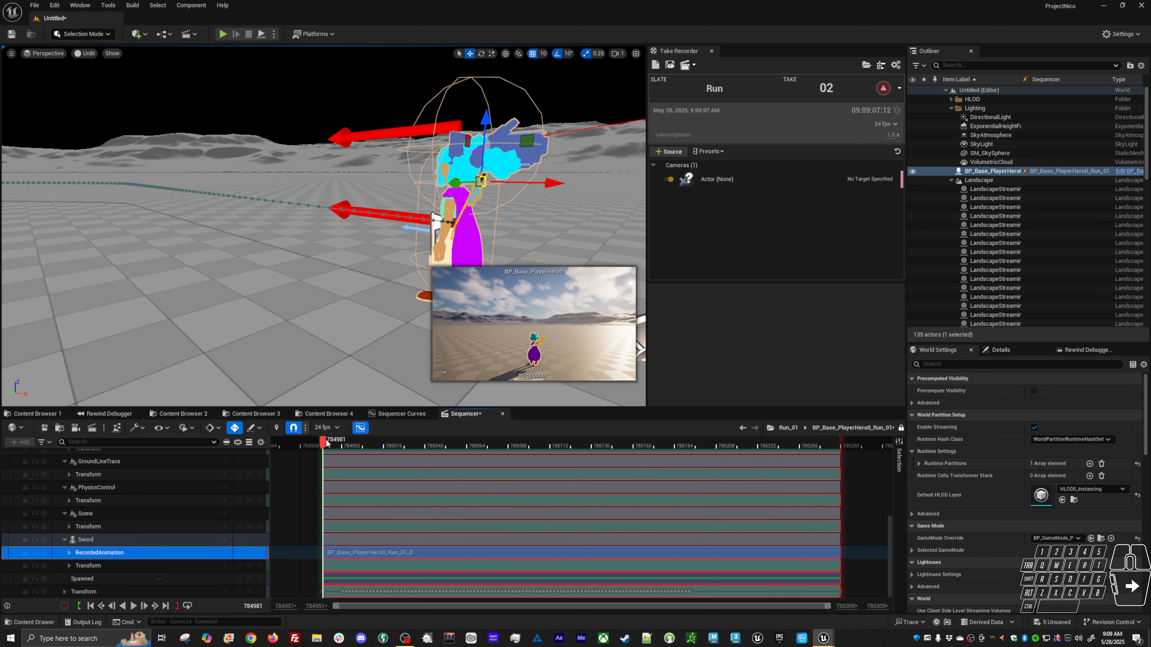
Scrub the Run subsequence and orbit the viewport along the recorded character's path, then play it.
drag(328, 443, 368, 443)
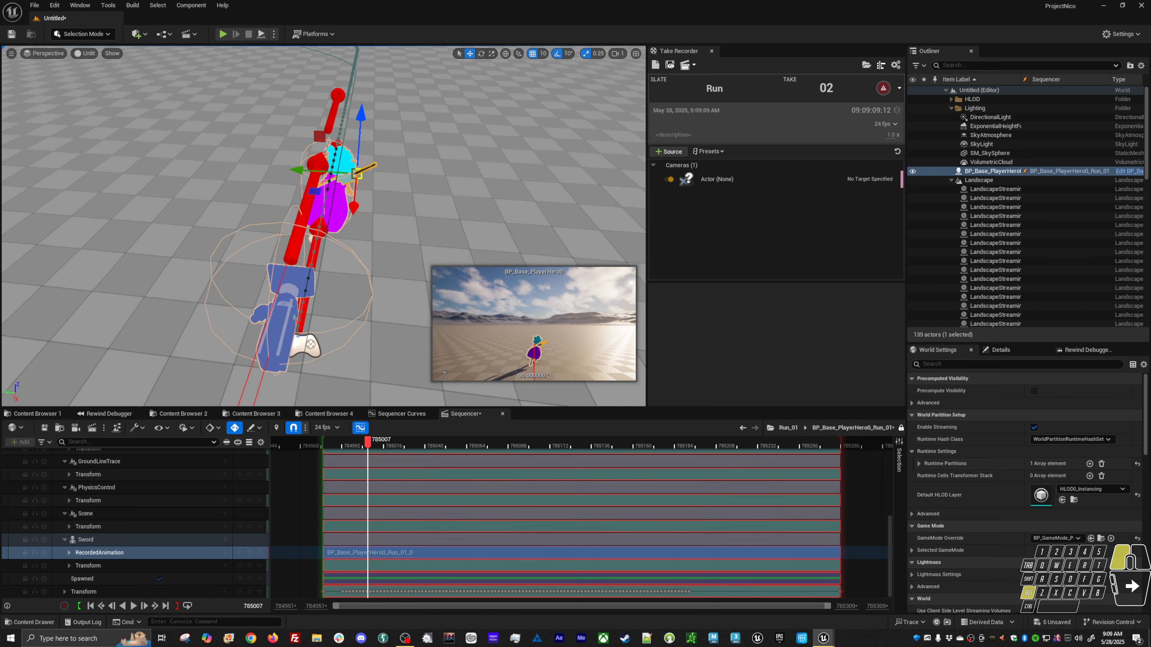
alt+drag(548, 218, 548, 219)
alt+middle_drag(549, 219, 530, 145)
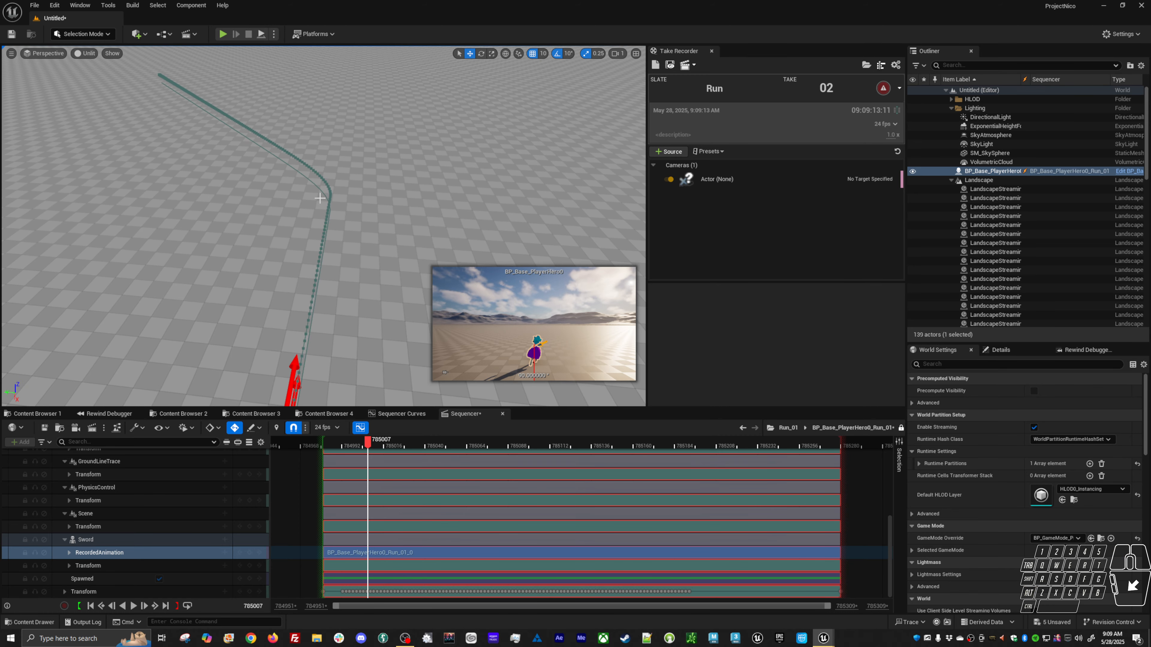
alt+middle_drag(330, 268, 340, 200)
alt+right_drag(303, 224, 335, 150)
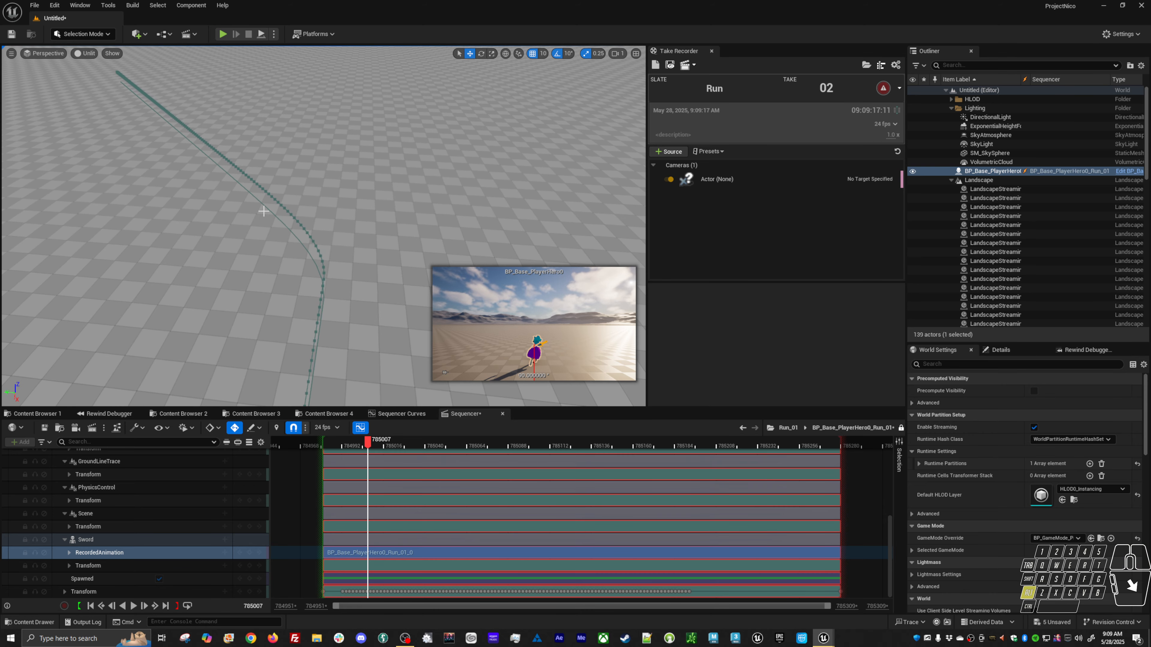
alt+drag(264, 212, 275, 236)
alt+middle_drag(274, 236, 292, 120)
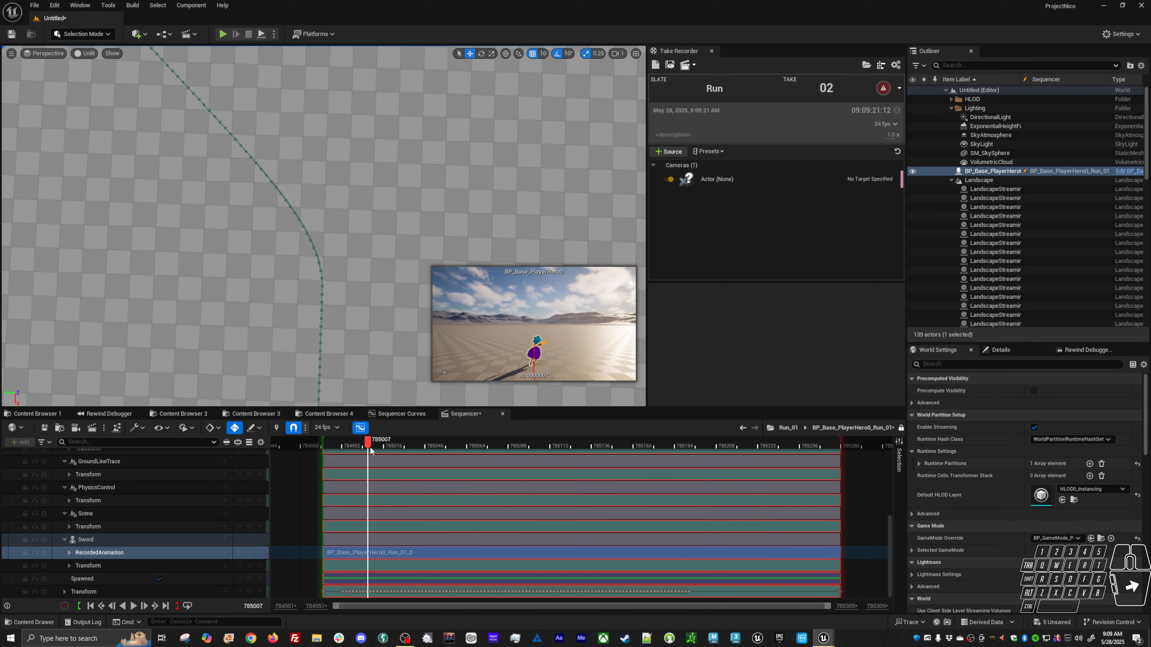
drag(401, 443, 366, 439)
key(space)
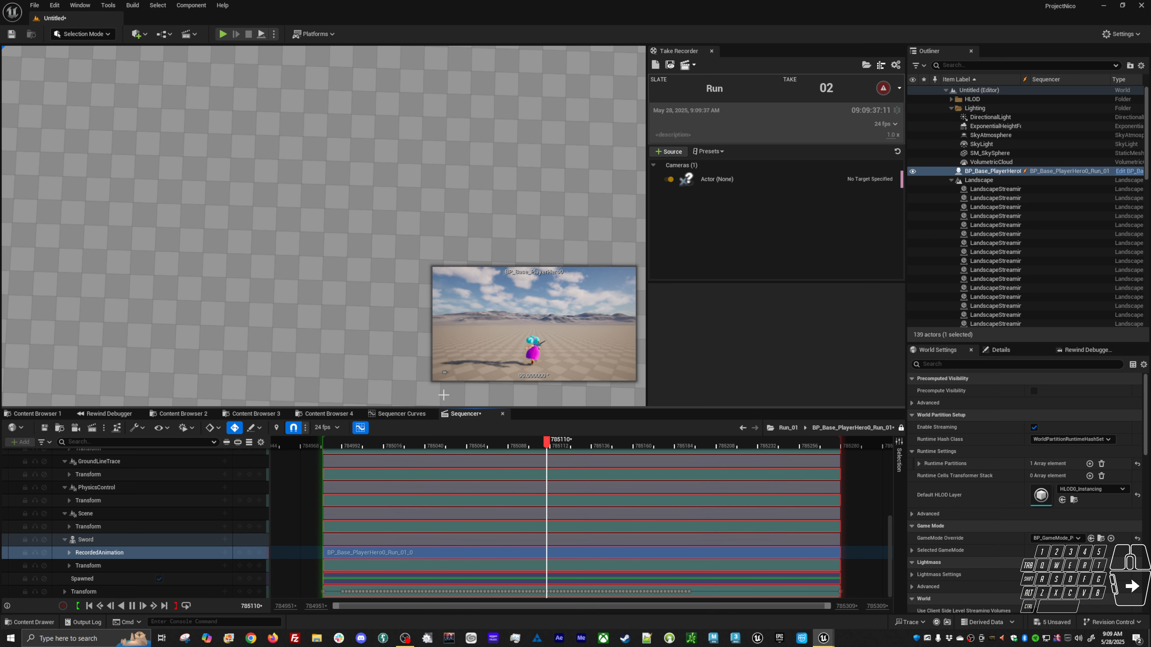
Scrub the timeline again and orbit around the recorded hero to inspect its motion.
drag(561, 449, 453, 442)
alt+middle_drag(344, 272, 310, 207)
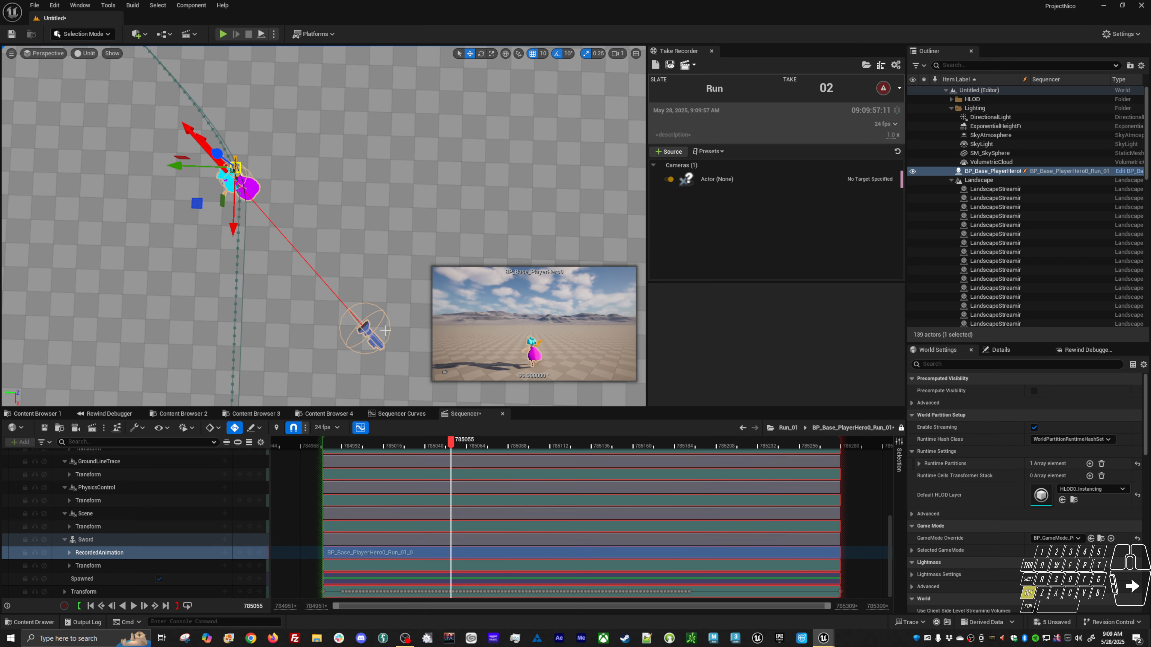
mouse_move(454, 443)
mouse_down()
mouse_move(412, 447)
mouse_move(448, 436)
mouse_up()
drag(444, 436, 445, 435)
scroll(464, 473, up, 1)
ctrl+scroll(465, 474, up, 9)
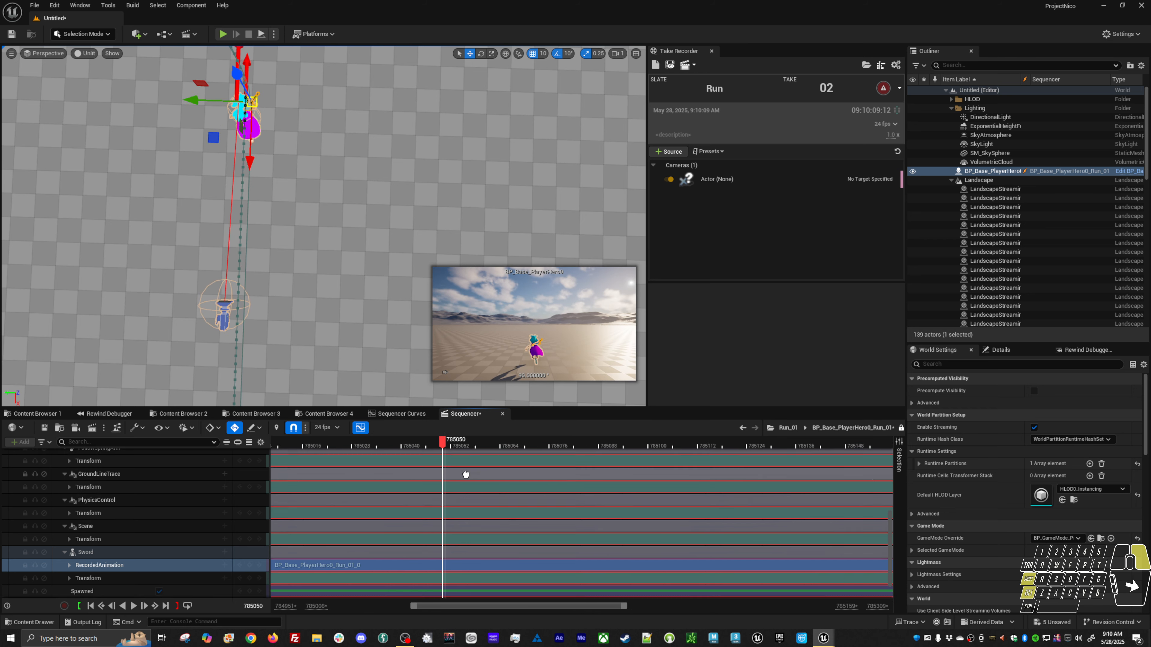
alt+middle_drag(294, 136, 374, 203)
alt+right_drag(293, 133, 311, 59)
click(322, 184)
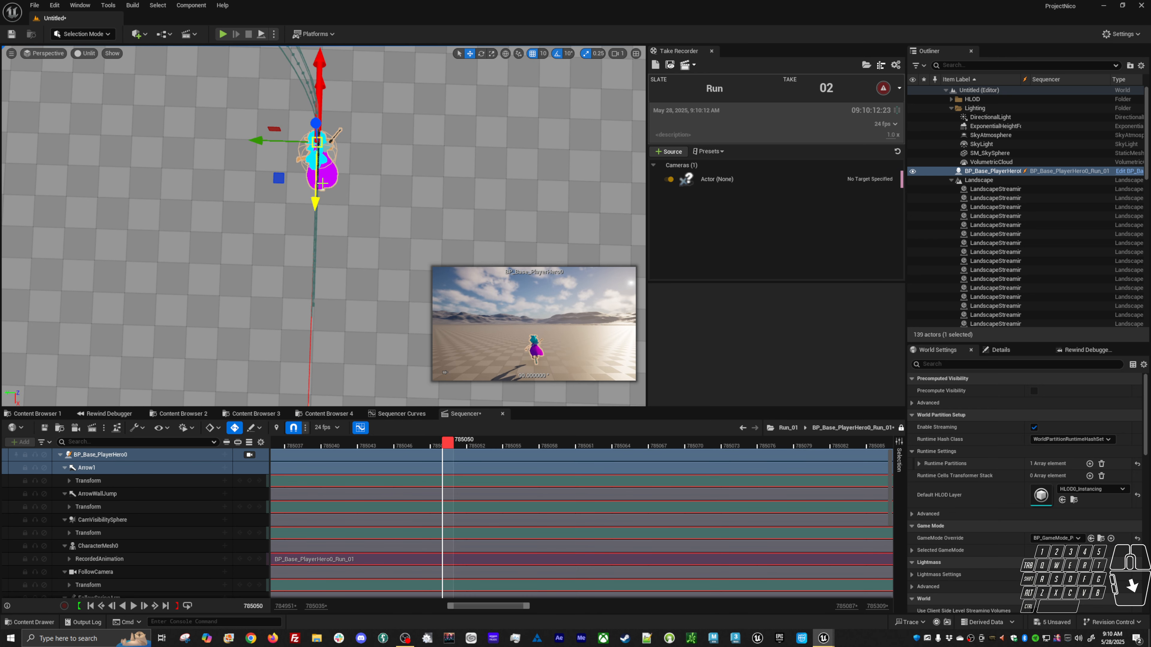
click(296, 150)
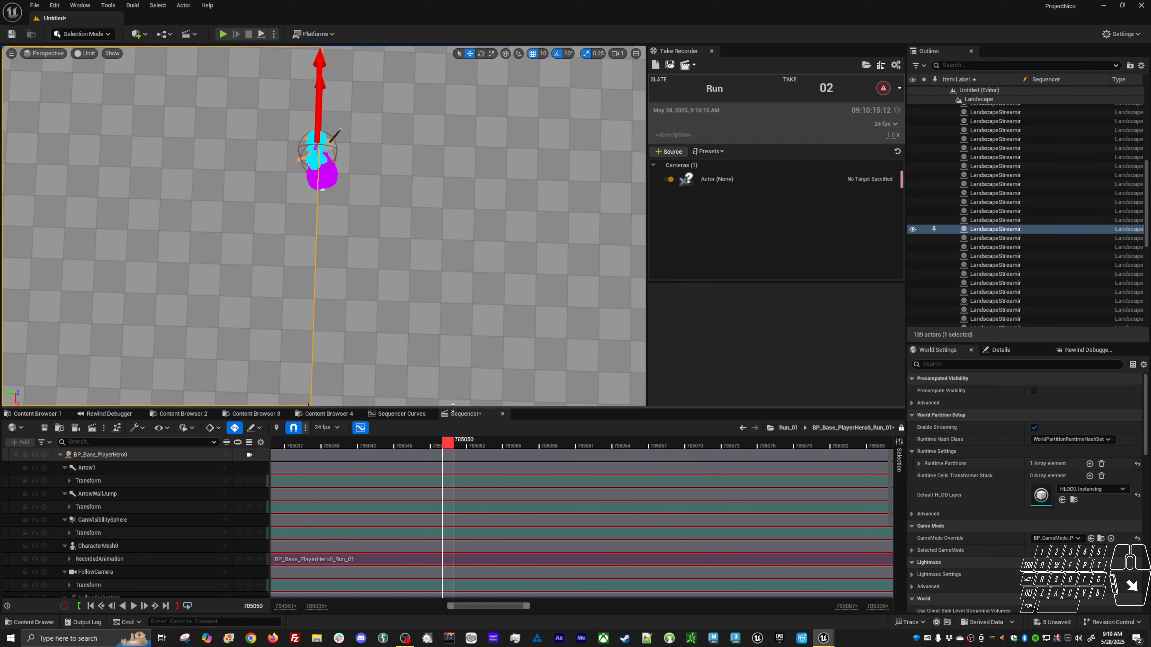
Scrub through the recording while orbiting the viewport, then select the recorded hero actor.
drag(450, 448, 482, 445)
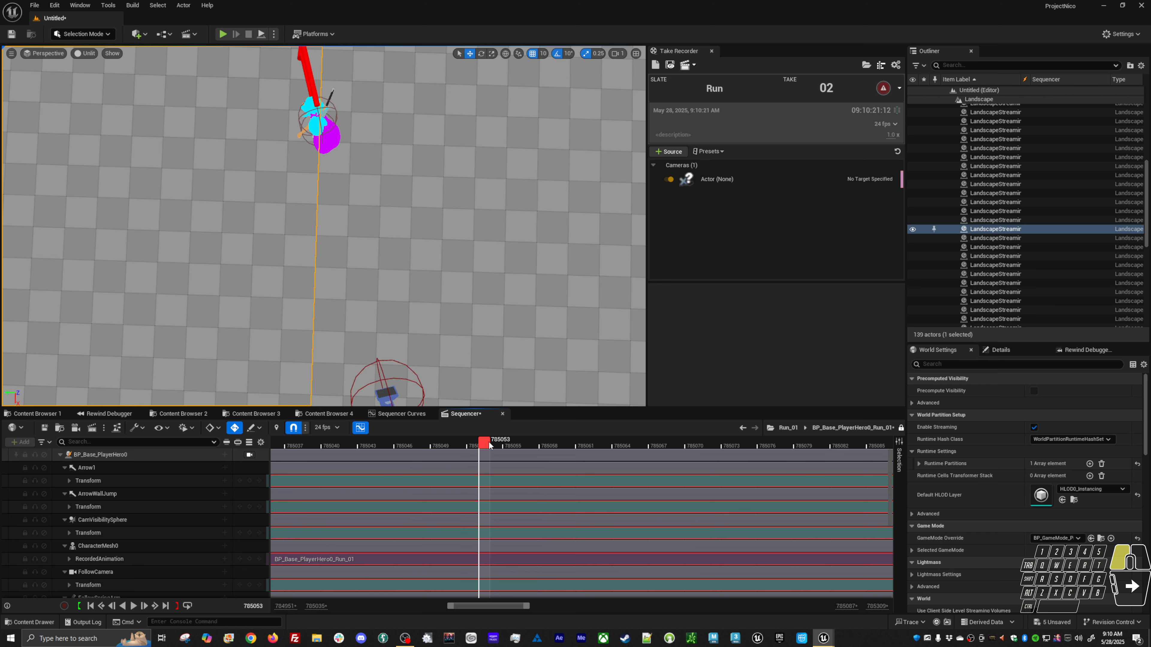
drag(489, 445, 462, 422)
scroll(372, 202, down, 5)
alt+middle_drag(338, 339, 376, 350)
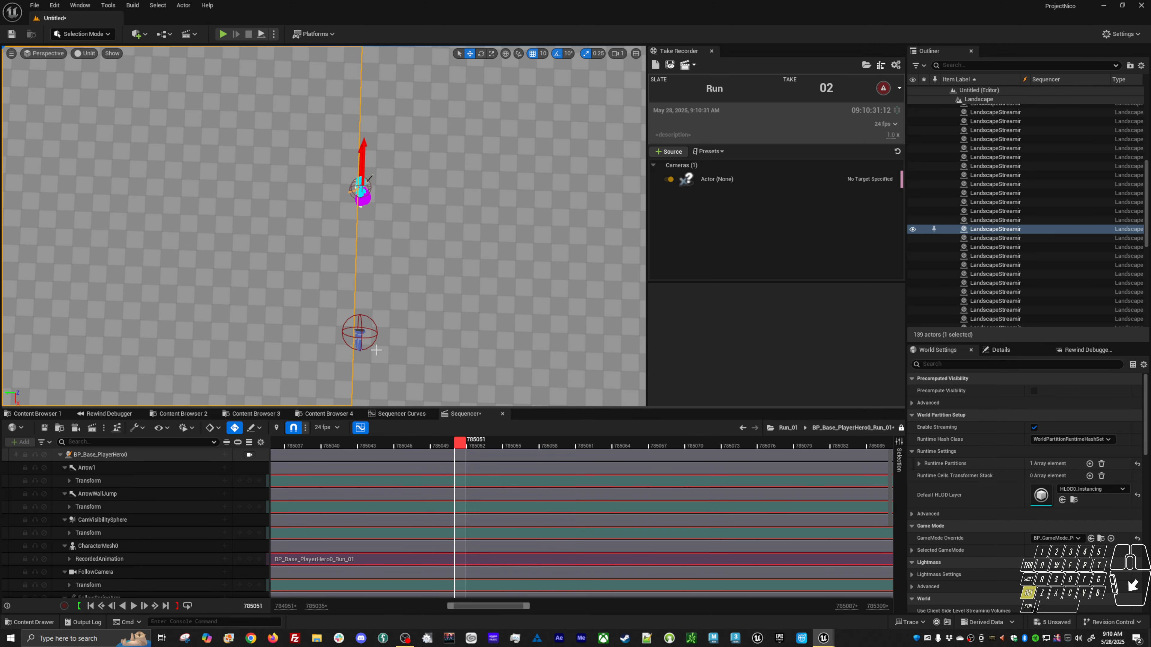
drag(460, 431, 658, 436)
alt+middle_drag(448, 348, 461, 399)
alt+drag(461, 399, 338, 181)
alt+drag(398, 366, 485, 403)
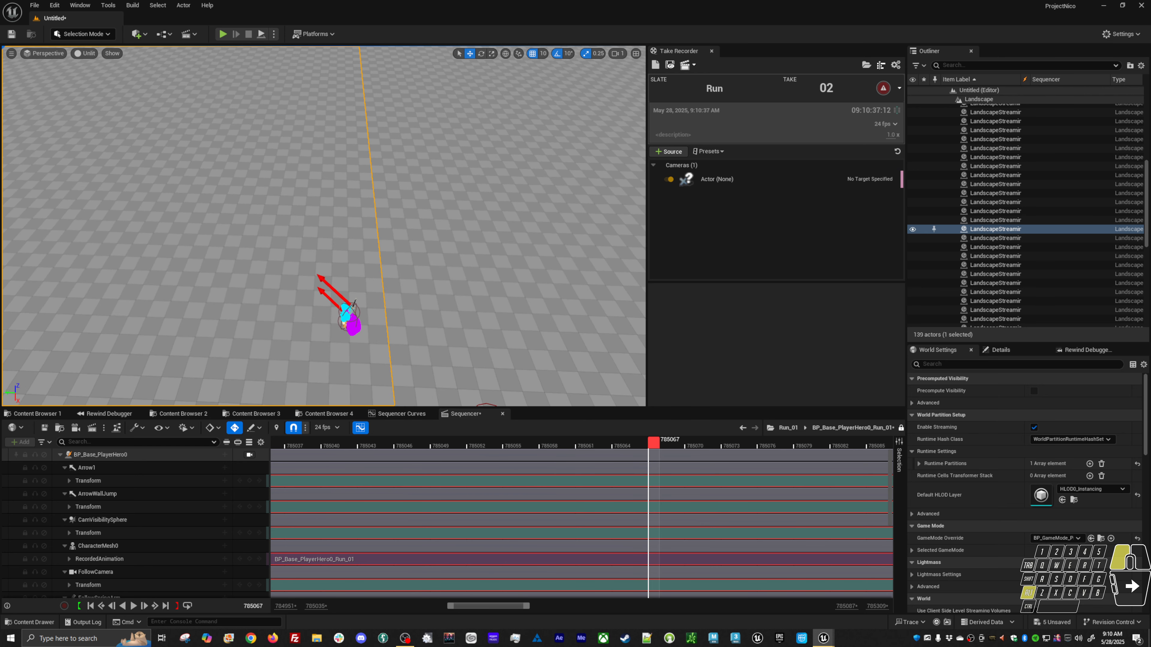
drag(652, 447, 603, 478)
alt+drag(364, 401, 439, 335)
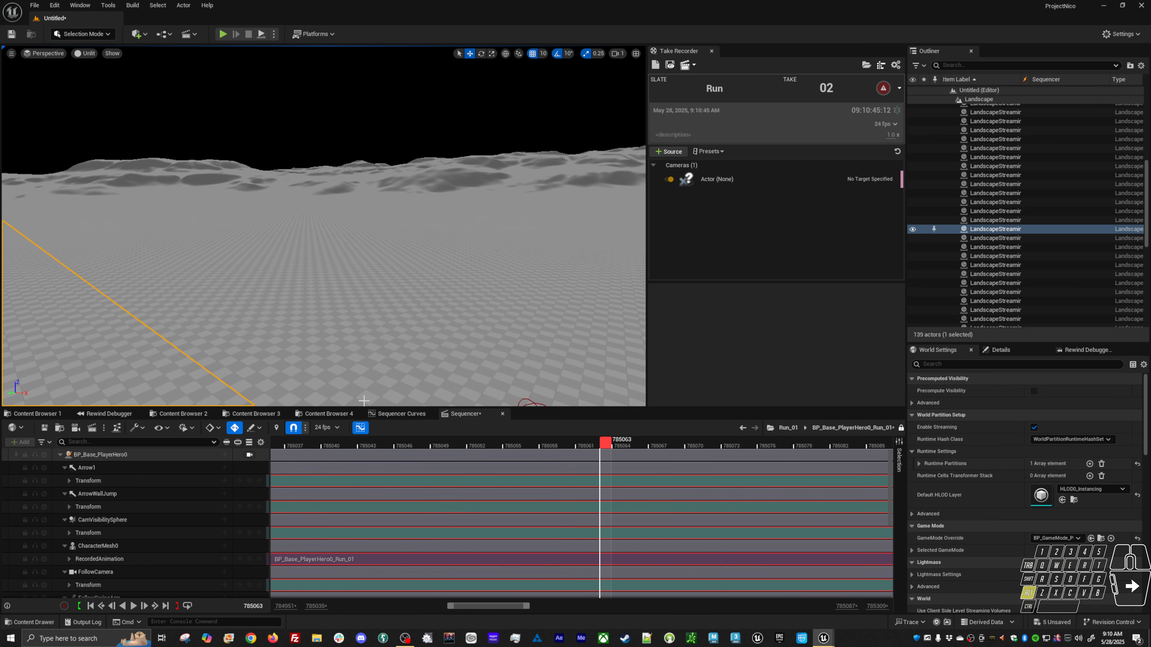
alt+middle_drag(364, 401, 368, 318)
click(459, 455)
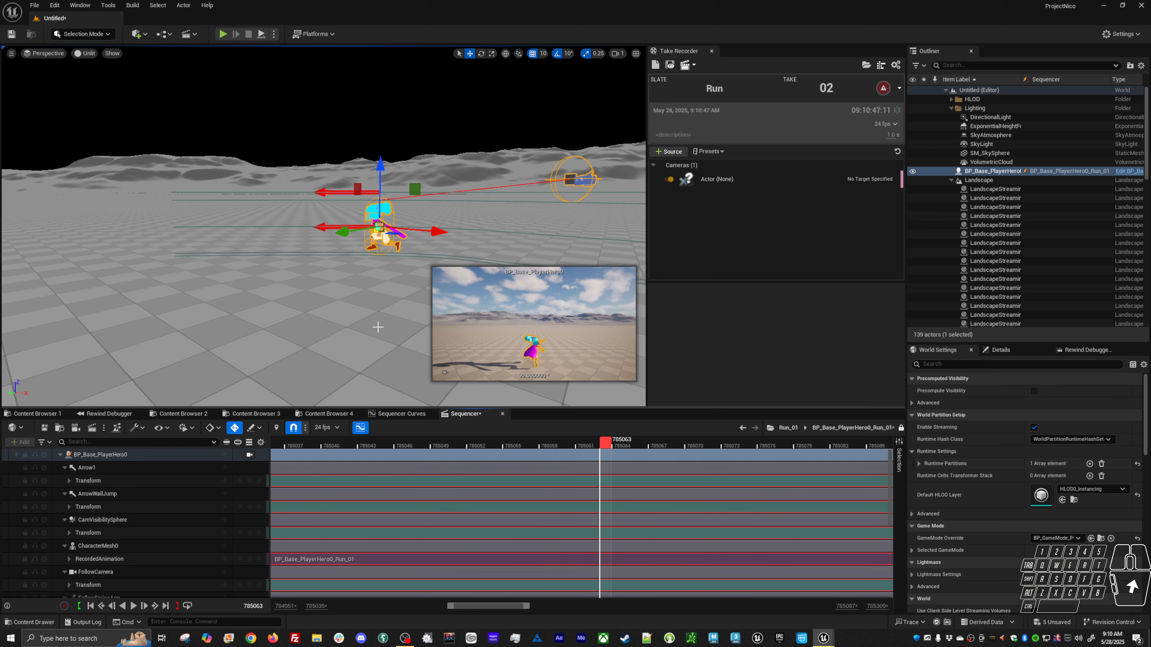
Undo the last change and scrub the Run recording while orbiting around the recorded hero, returning the playhead to the start.
key(ctrl+z)
alt+drag(503, 358, 609, 313)
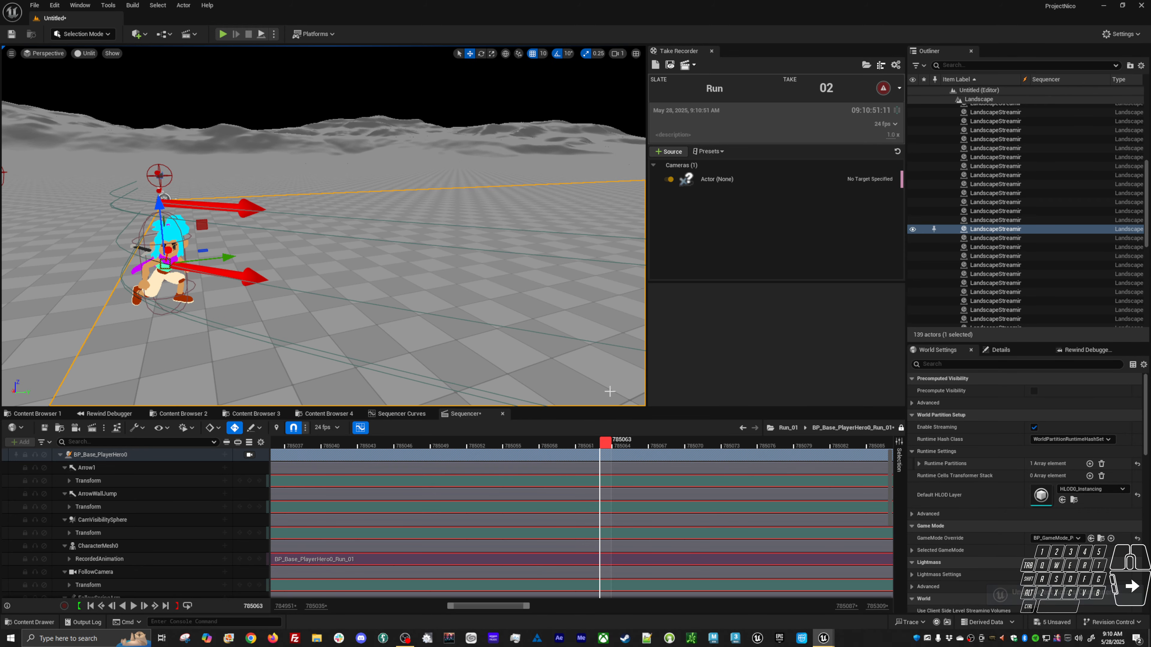
drag(607, 445, 653, 446)
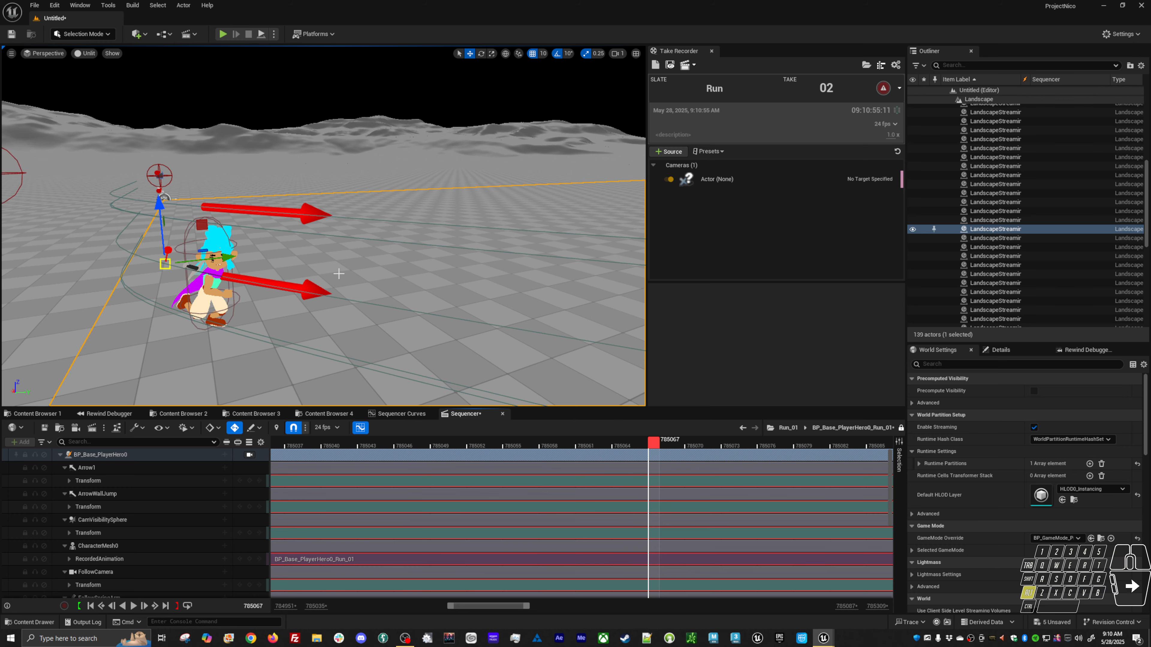
alt+drag(339, 273, 331, 254)
drag(665, 446, 718, 452)
alt+drag(330, 294, 489, 338)
alt+middle_drag(330, 294, 255, 323)
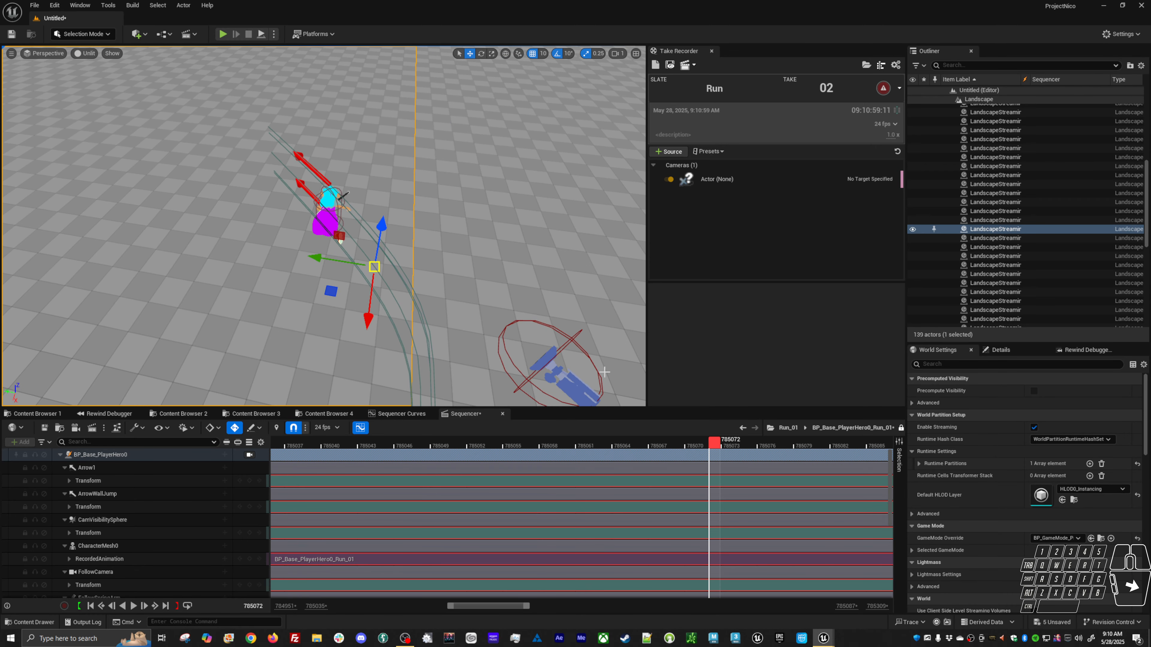
alt+shift+right_drag(684, 494, 611, 506)
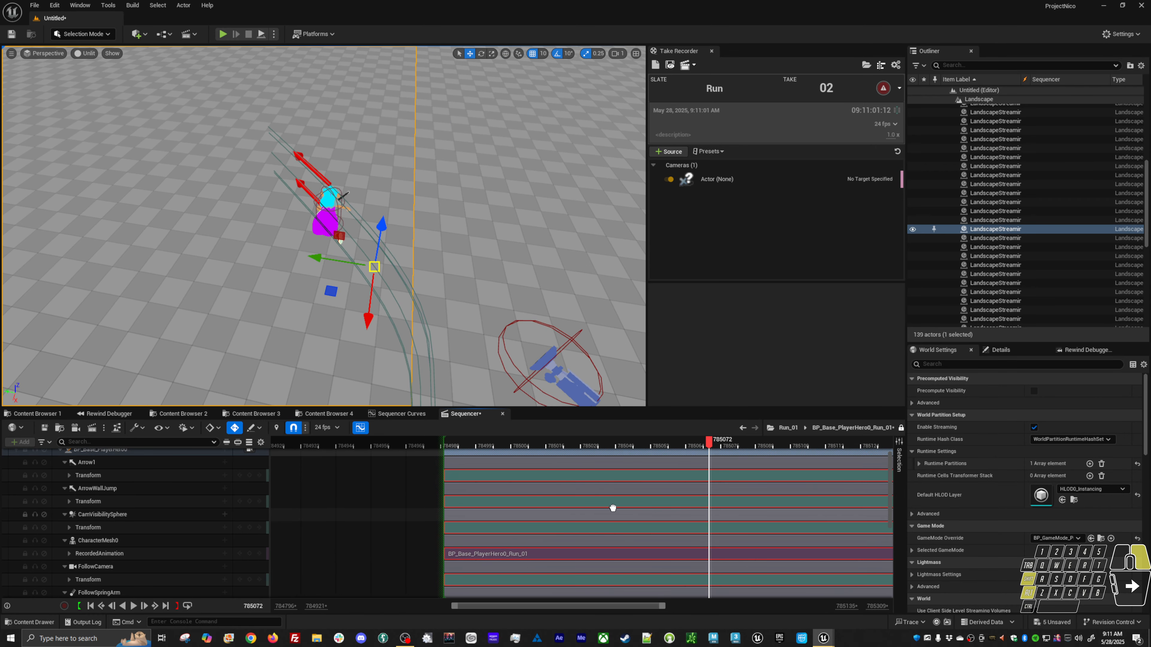
scroll(173, 522, down, 5)
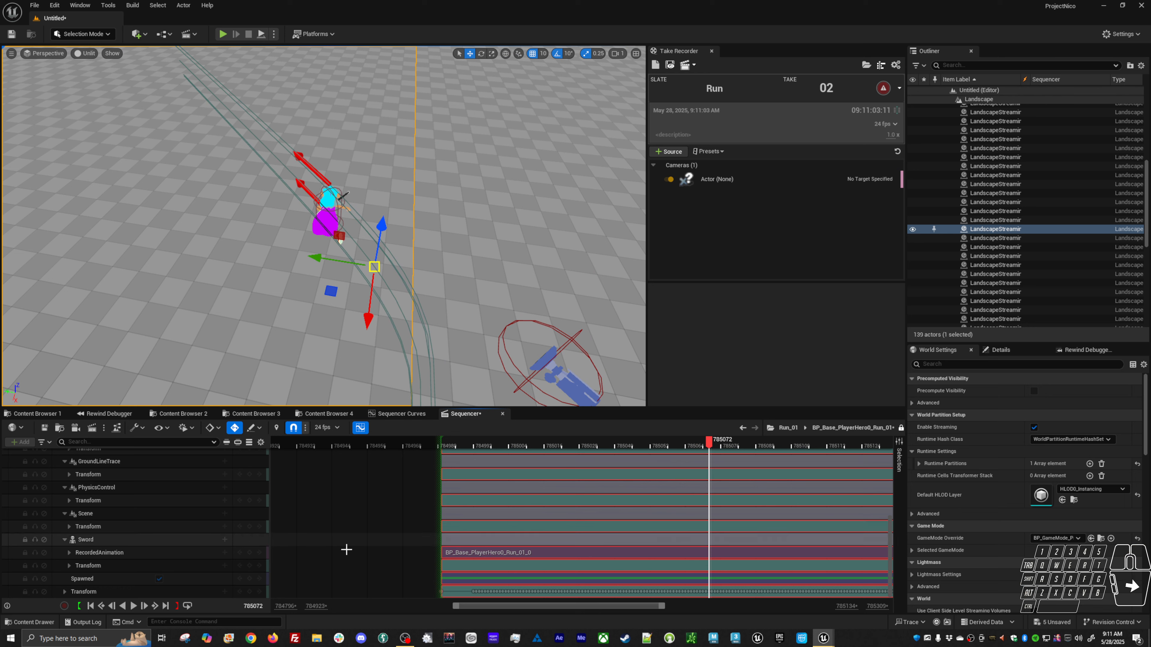
click(503, 586)
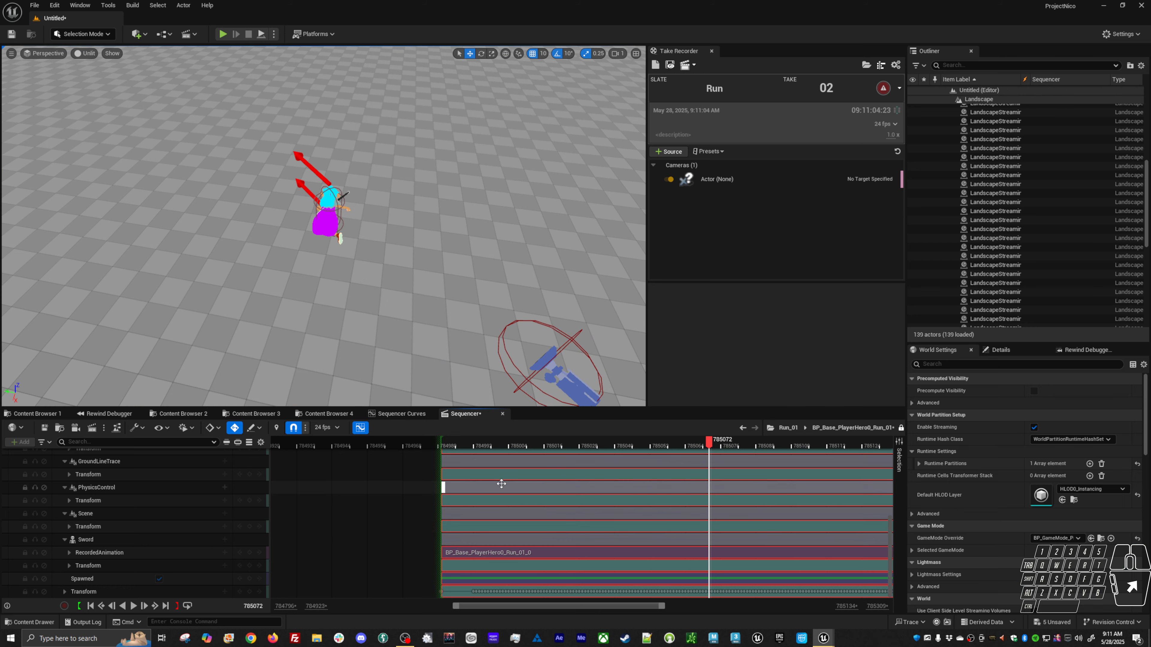
click(444, 444)
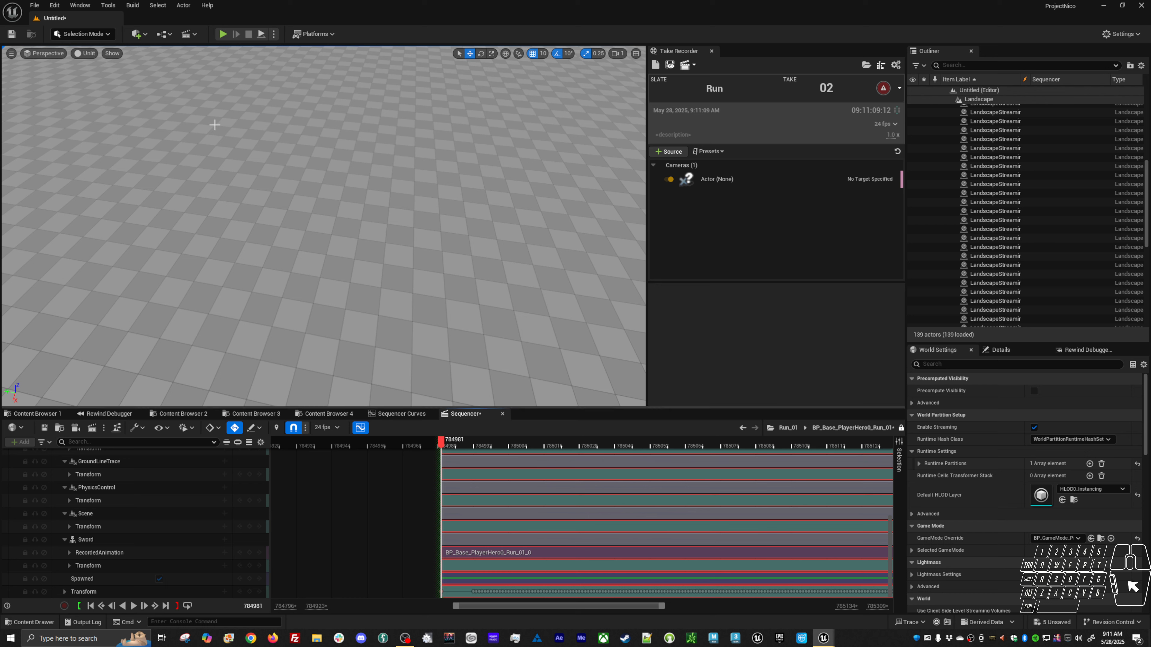
Add a new level sequence named NewLevelSequence, saving it in Cinematics/Takes/2025-05-28/Run_01_Subscenes/Animation.
click(188, 34)
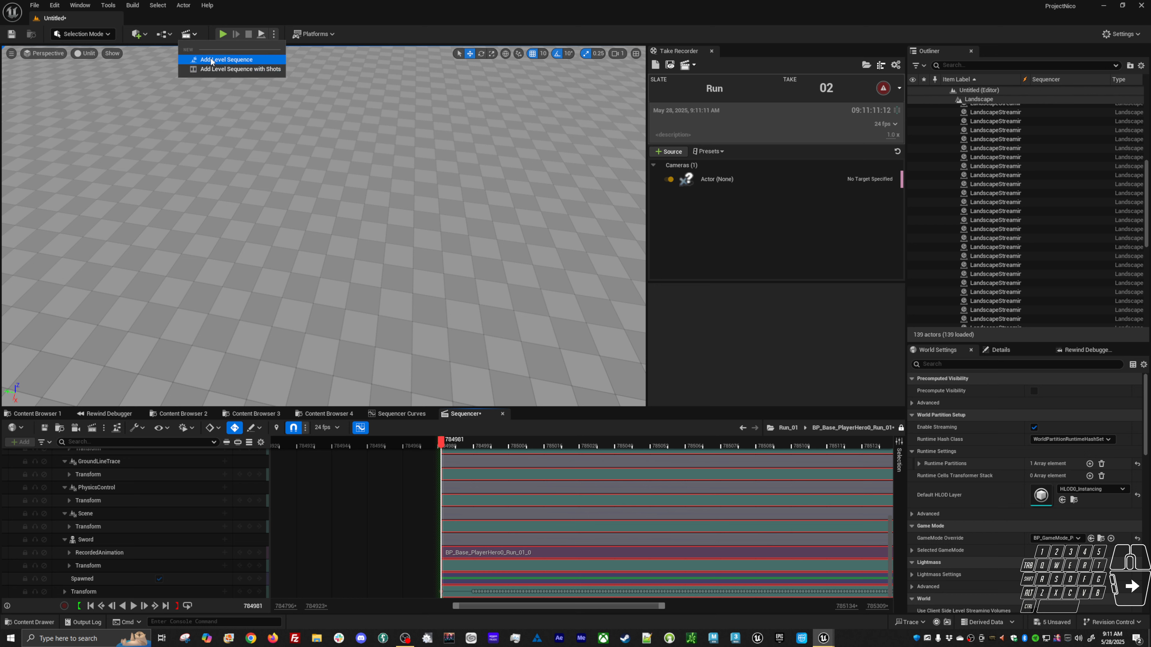
click(210, 59)
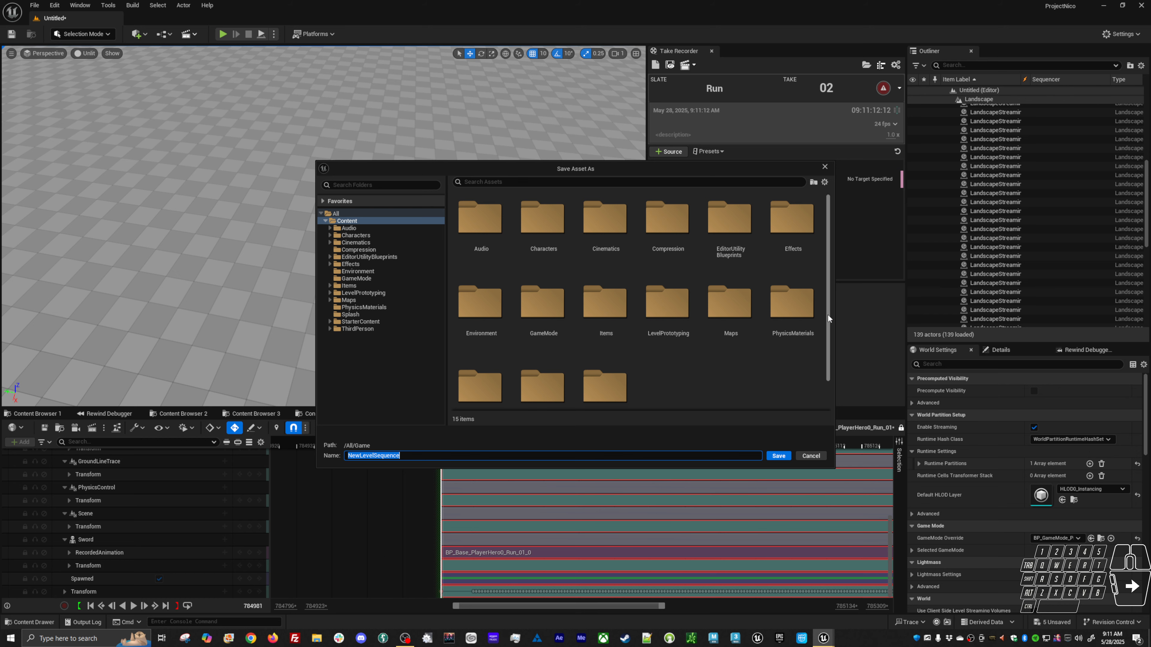
drag(829, 315, 823, 373)
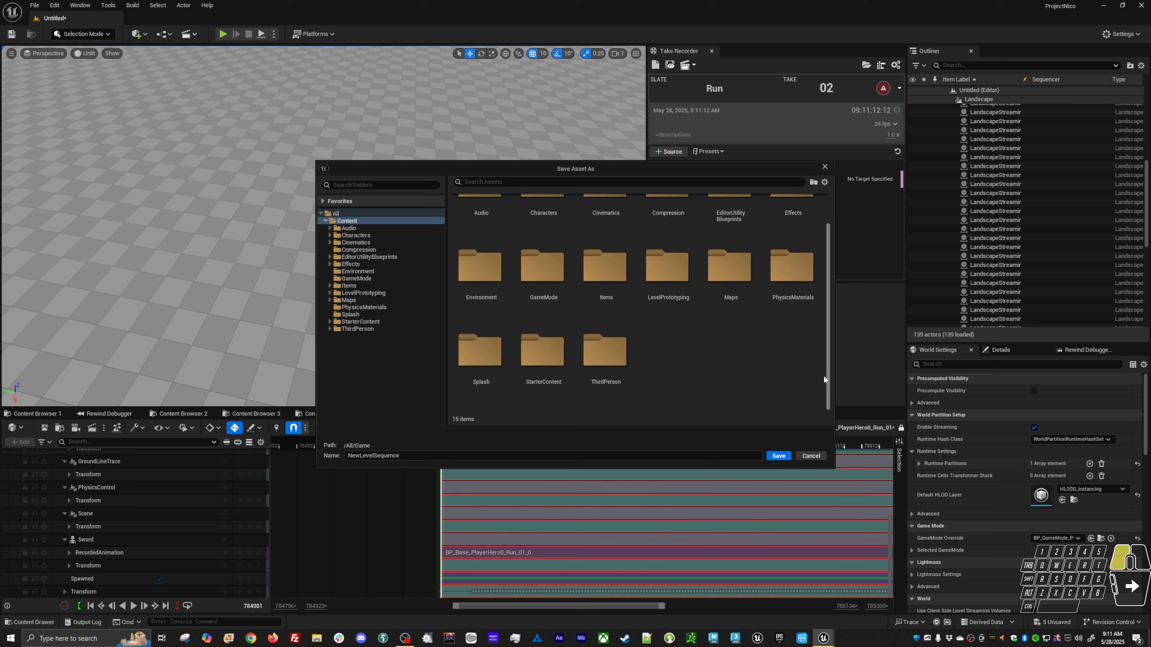
click(330, 242)
click(336, 256)
click(334, 251)
click(343, 258)
click(340, 258)
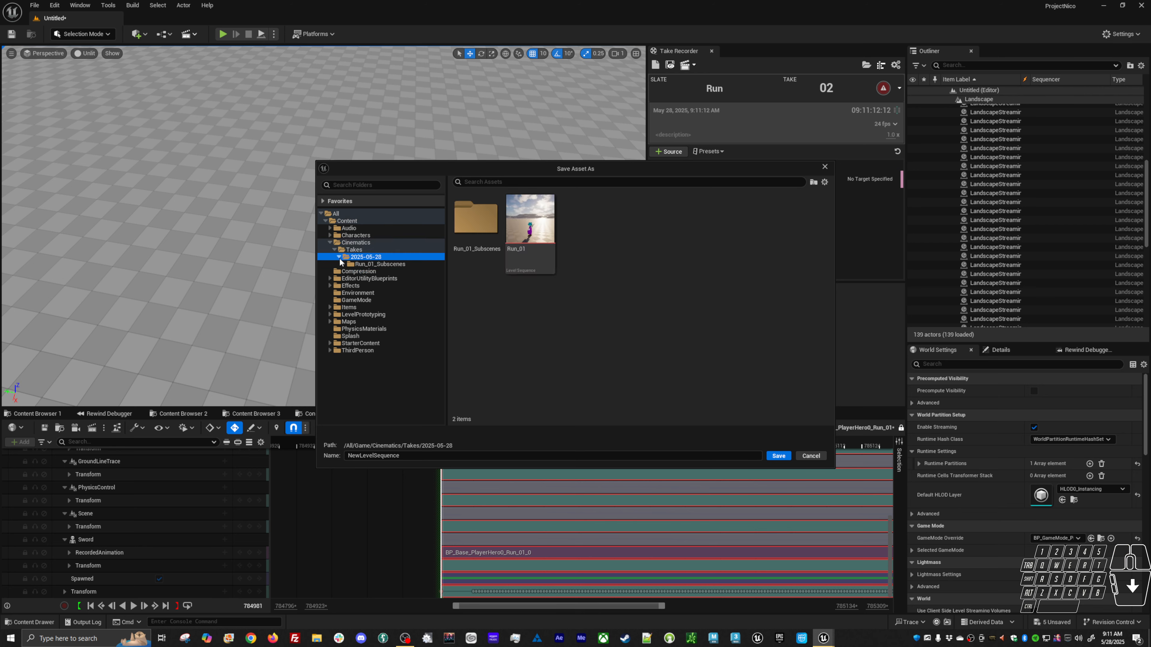
click(343, 264)
click(361, 272)
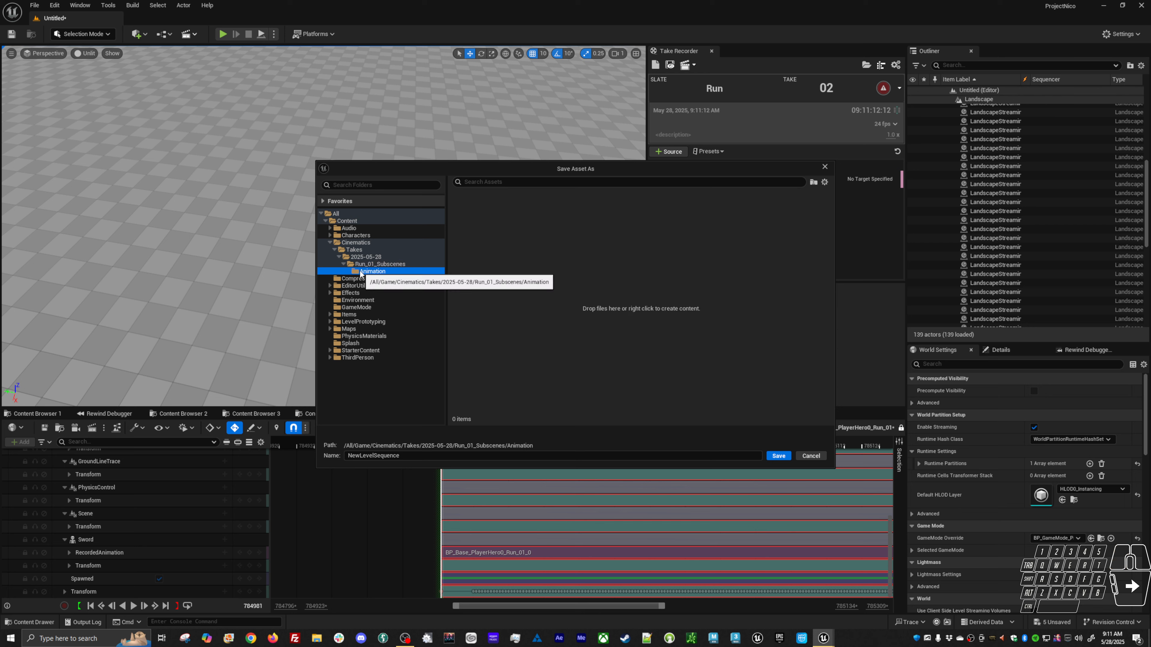
click(779, 456)
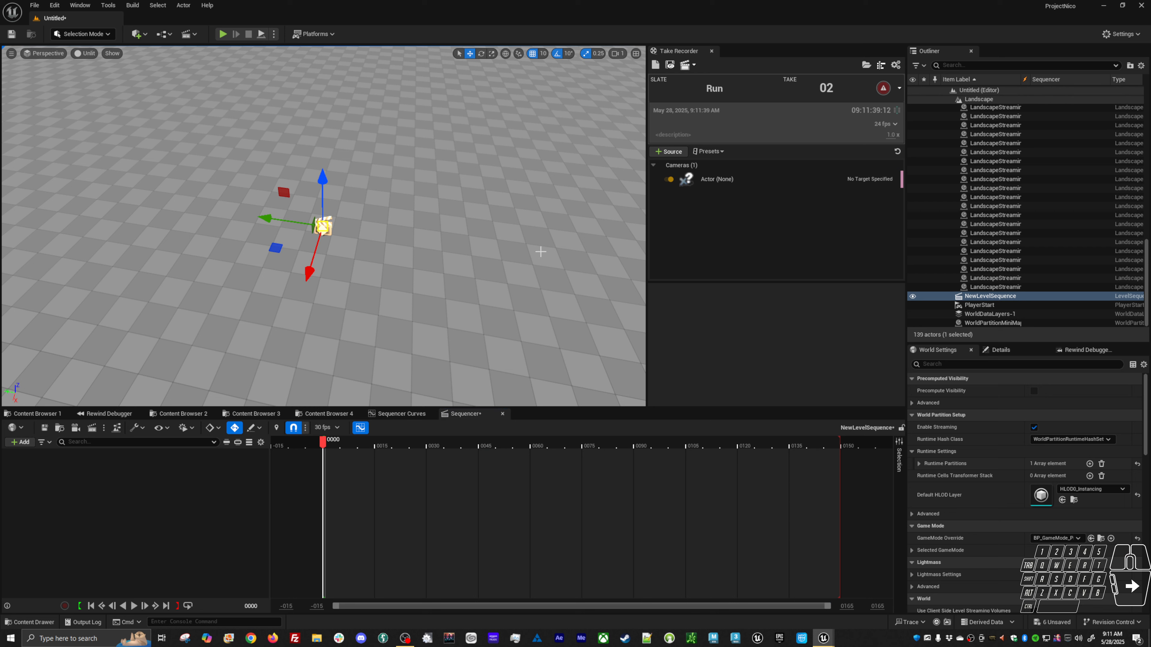
Find the Hero_Girl_SKM skeletal mesh and place it into the level.
key(ctrl+p)
text(skm)
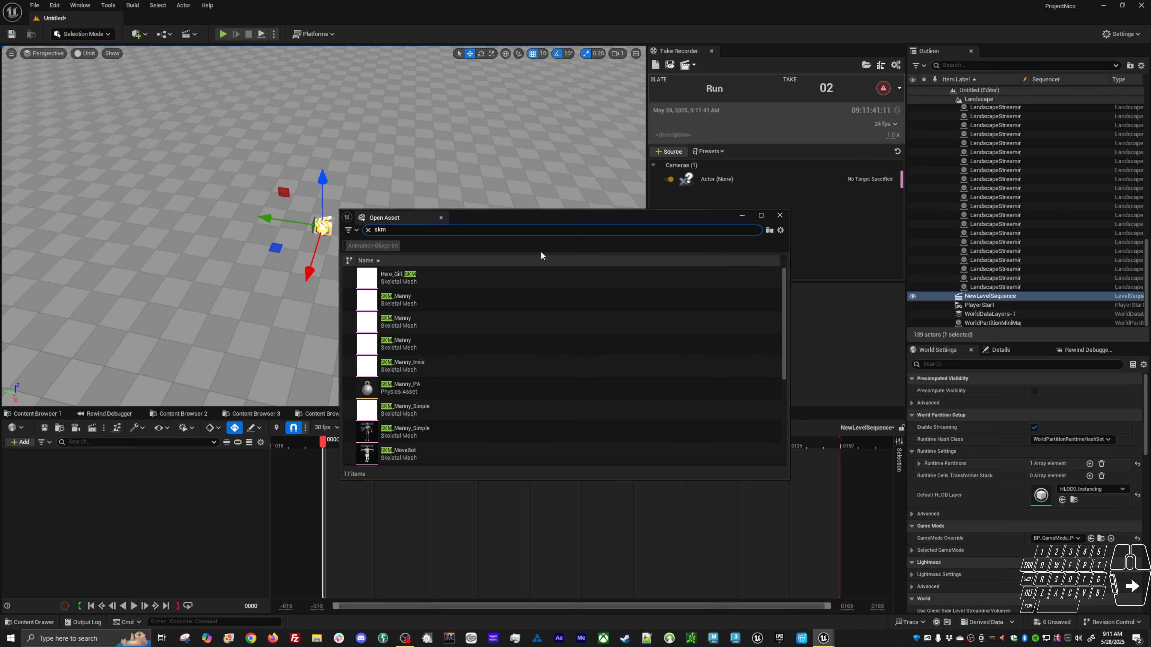
text( her)
drag(446, 279, 432, 207)
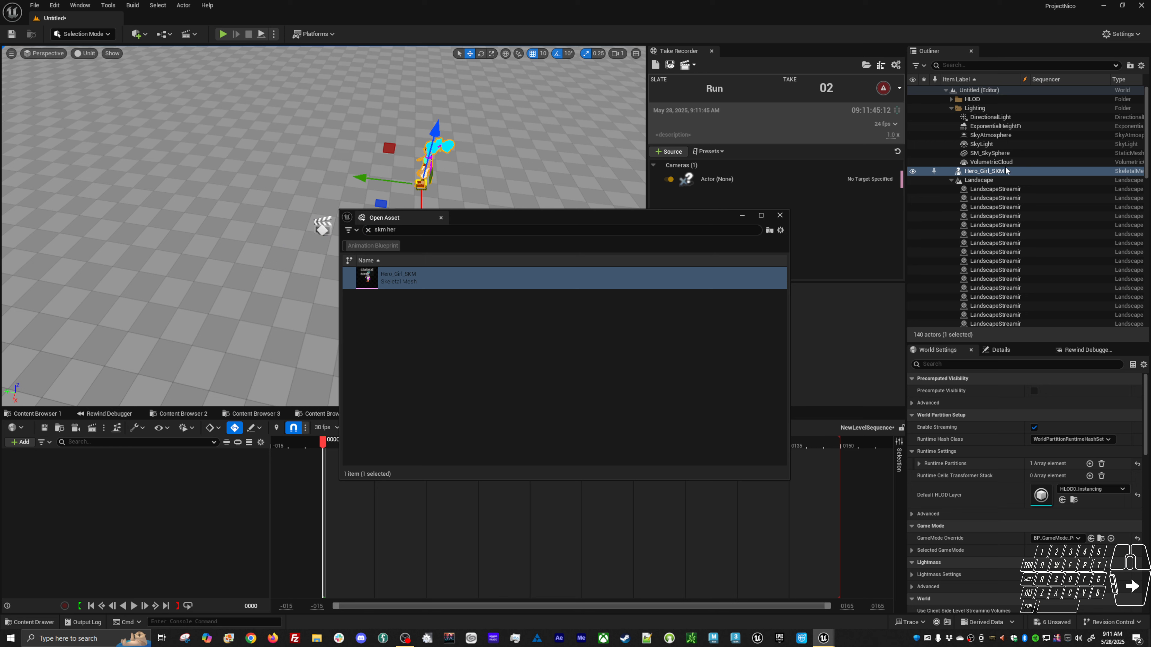
Set the Hero_Girl_SKM actor's location X and Y to 0.
click(1034, 353)
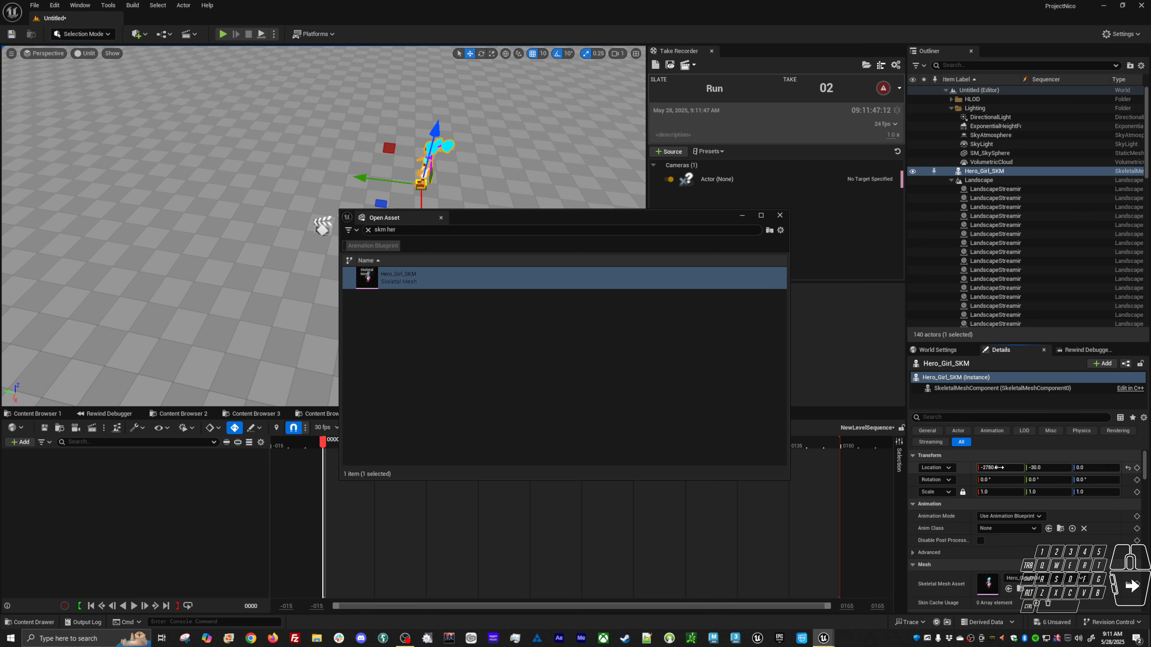
text(0)
key(Tab)
text(0)
key(Return)
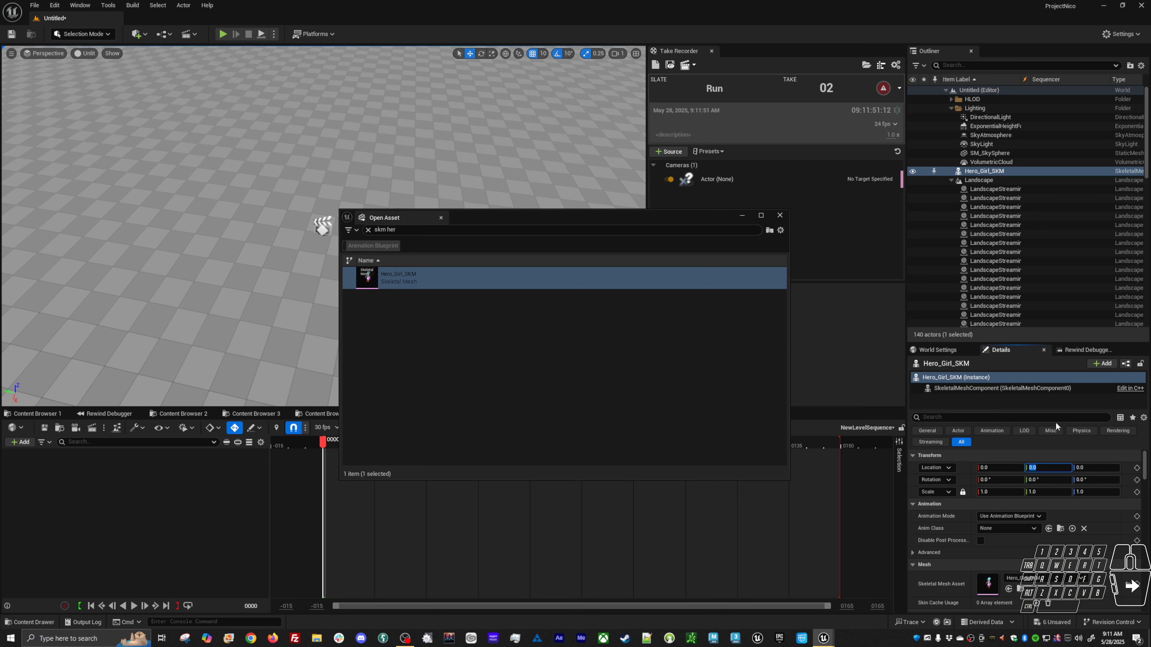
Add the Hero_Girl_SKM actor to the new level sequence.
scroll(595, 189, up, 5)
alt+drag(595, 188, 498, 217)
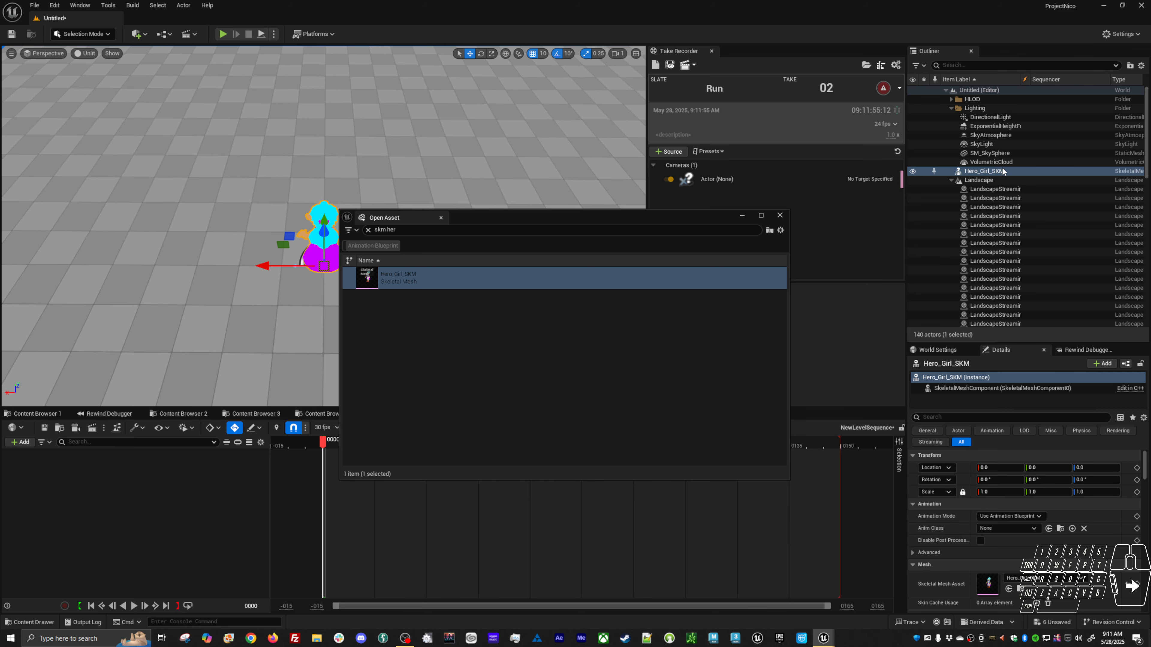
drag(1002, 171, 449, 441)
drag(254, 484, 176, 512)
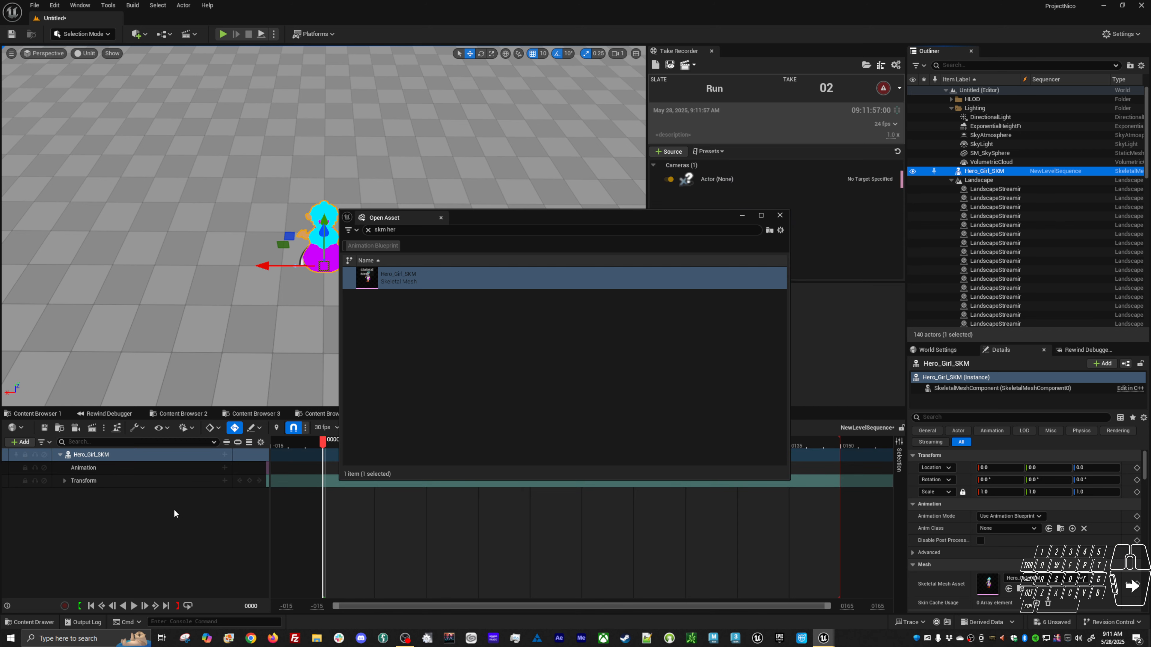
Add the BP_Base_PlayerHero0_Run_01 animation to Hero_Girl_SKM's animation track.
click(225, 468)
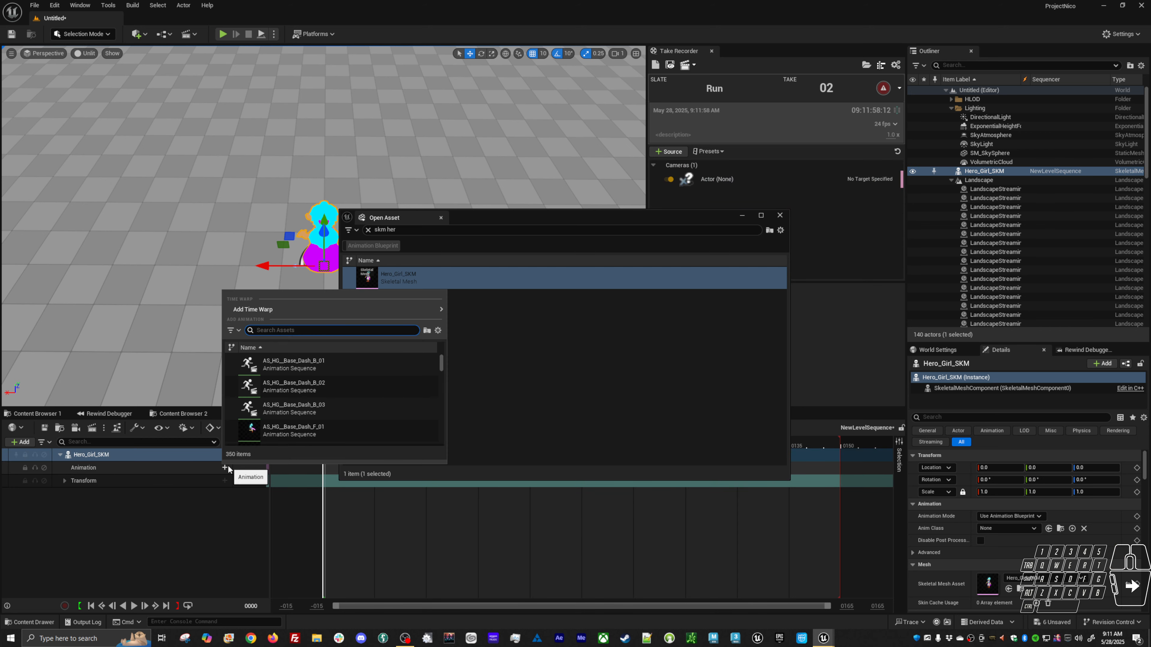
click(780, 216)
click(225, 467)
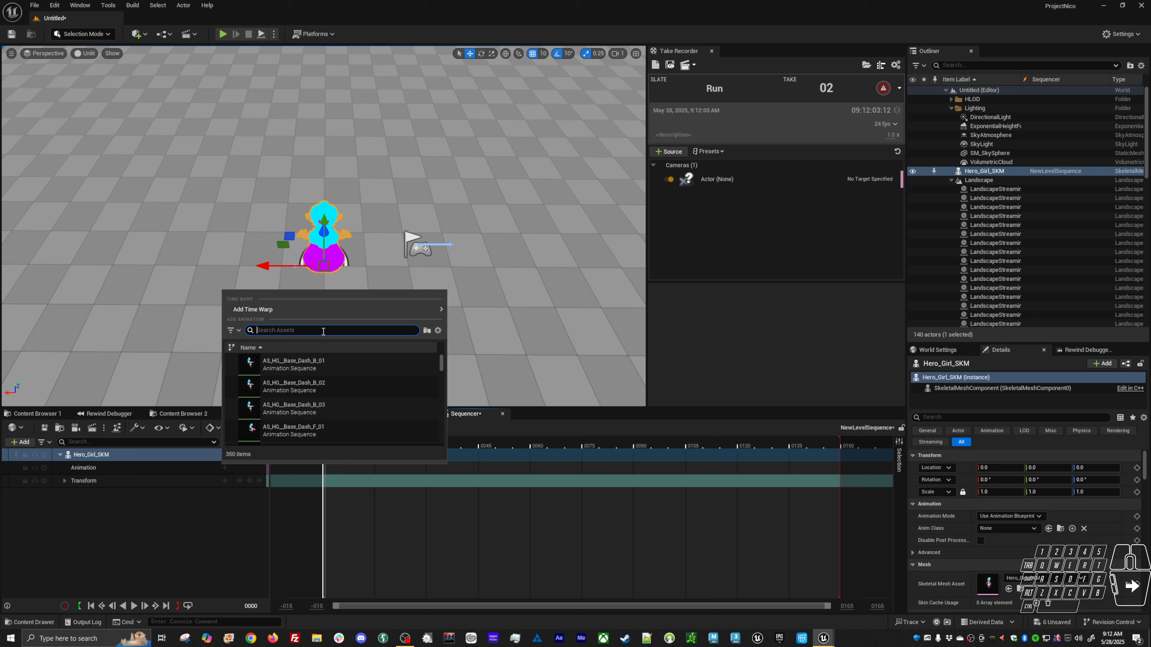
text(ro0_Run)
text(_01)
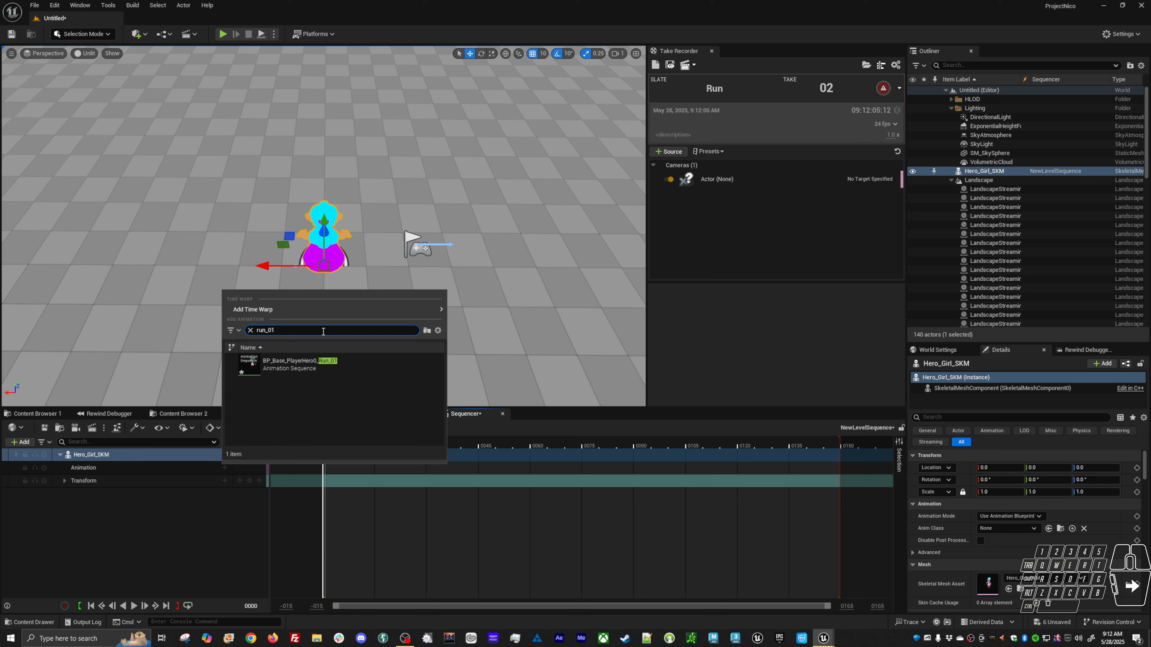
double_click(322, 366)
Extend the sequence's playback end to the end of the animation section and scrub through it.
ctrl+scroll(517, 530, down, 6)
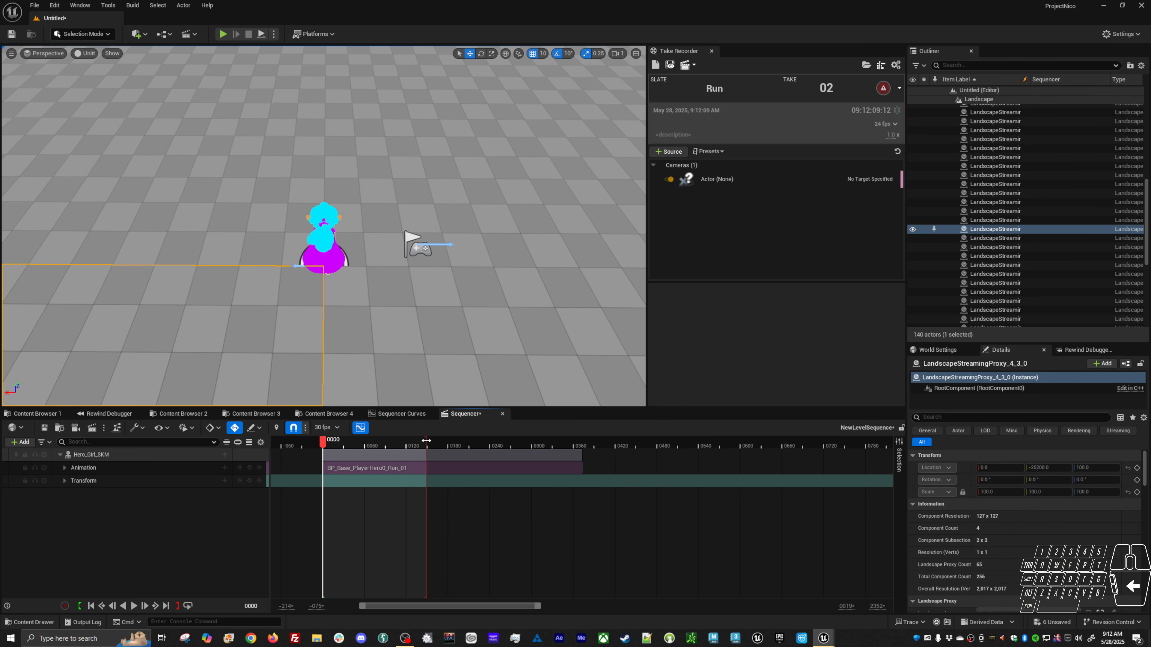
drag(432, 442, 582, 442)
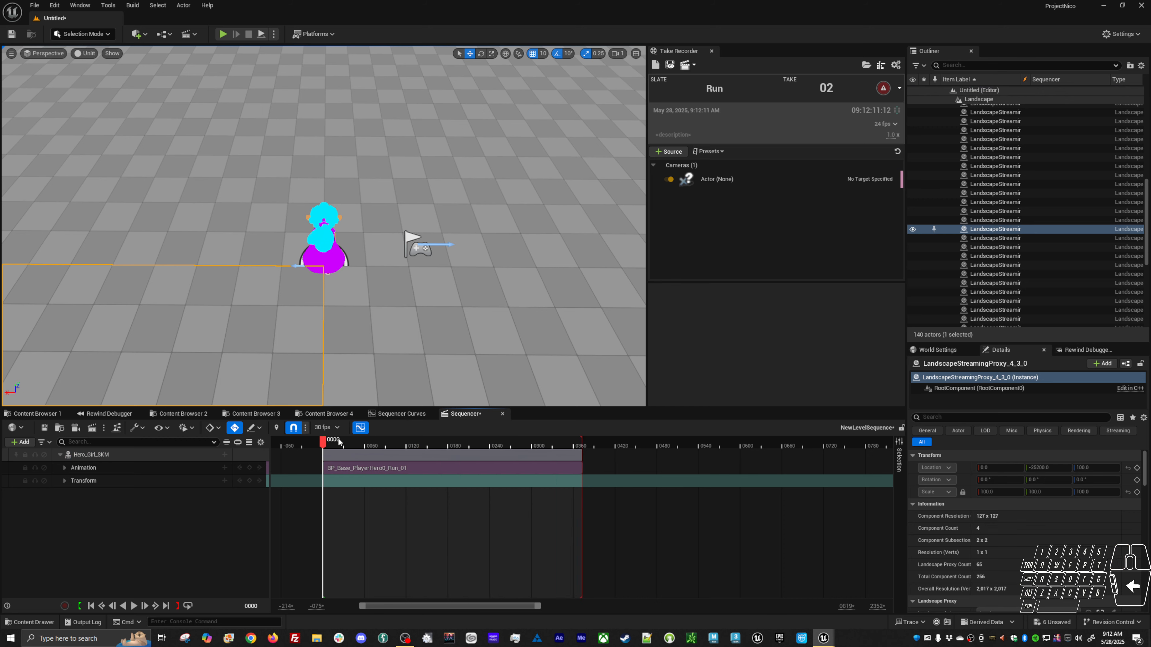
click(352, 447)
drag(352, 447, 404, 448)
alt+drag(387, 320, 418, 447)
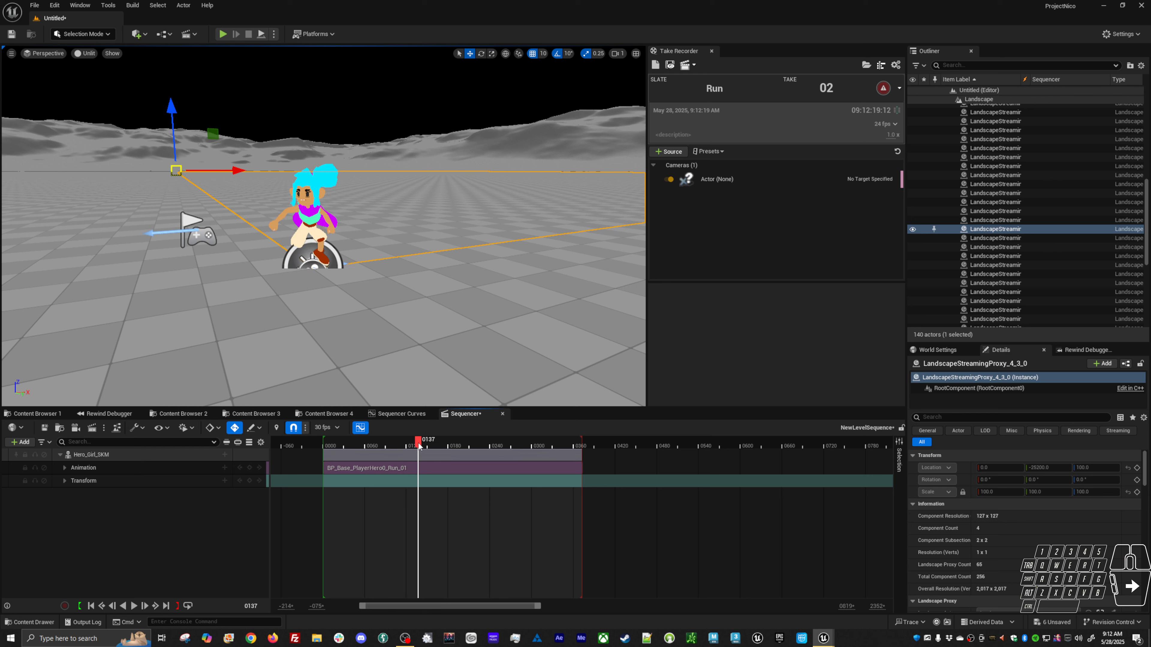
Delete the Hero_Girl_SKM animation track.
click(178, 472)
key(Delete)
Open the BP_Base_PlayerHero0_Run_01 animation, disable Force Root Lock, and close the animation editor.
key(ctrl+p)
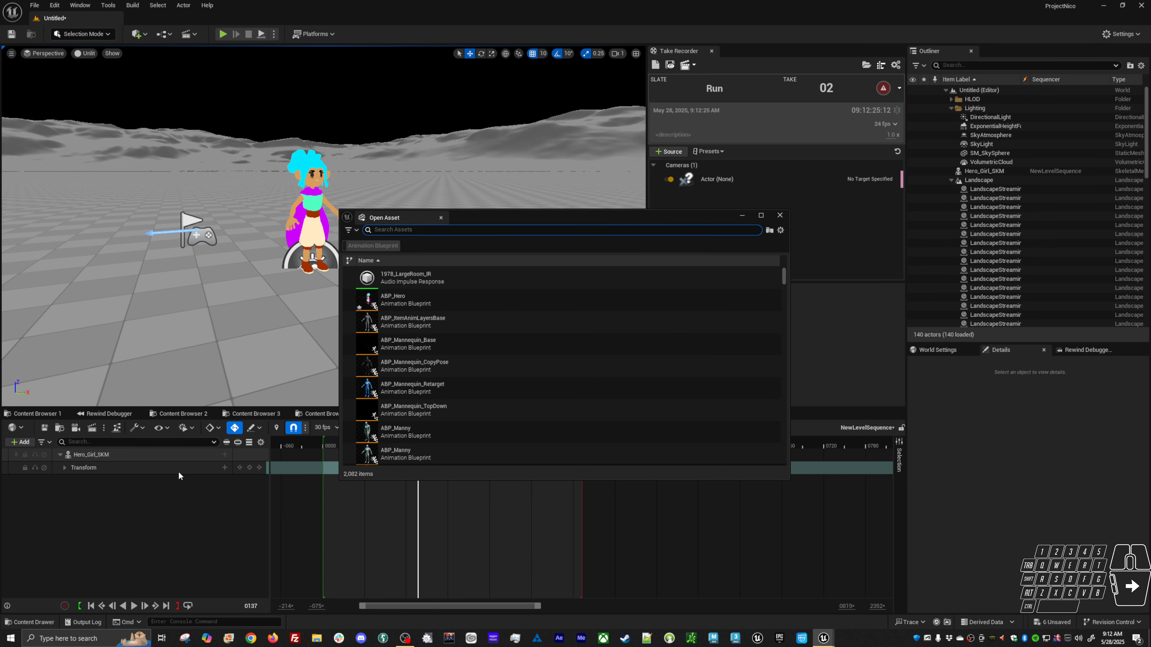
text(run_01)
key(Return)
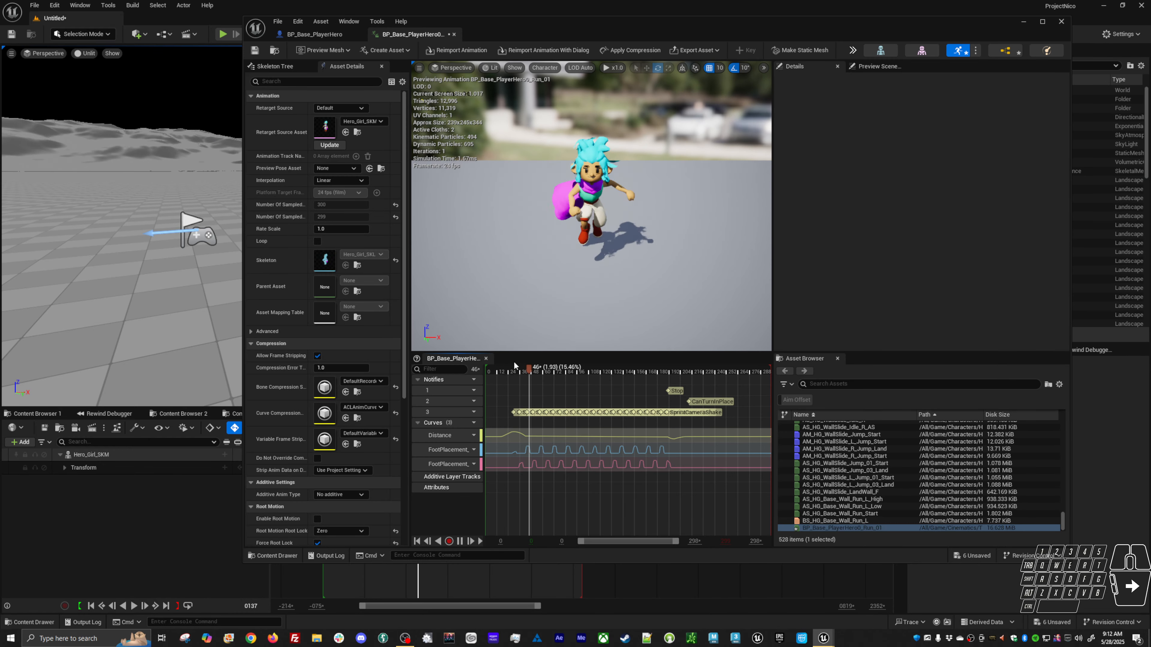
scroll(327, 484, down, 4)
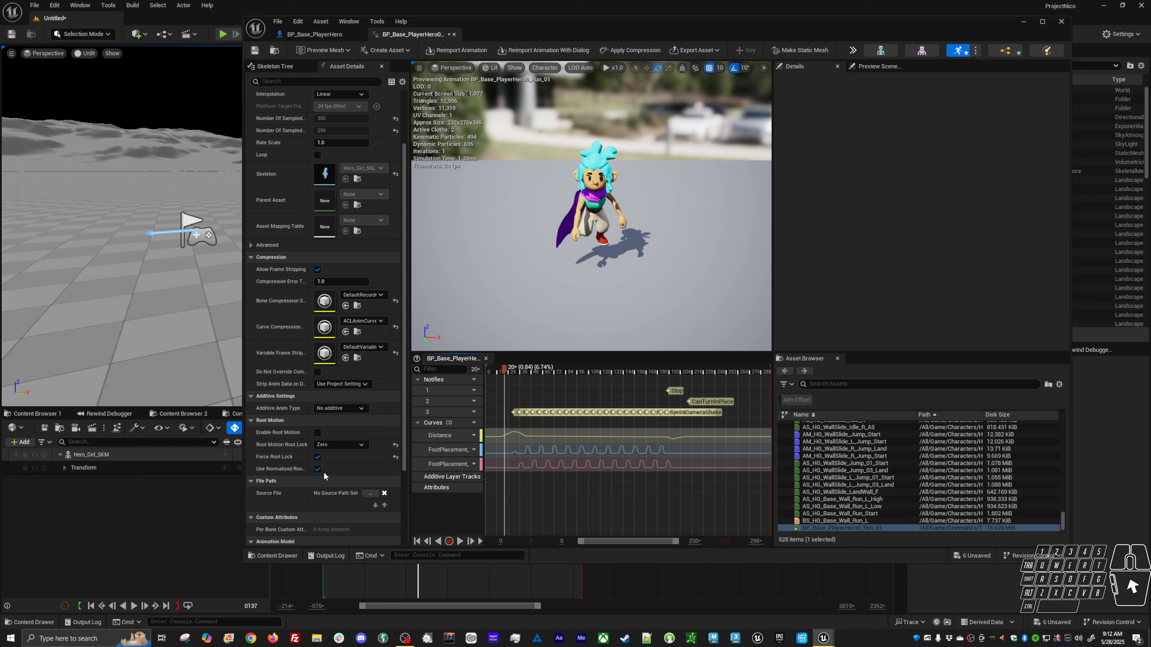
click(317, 457)
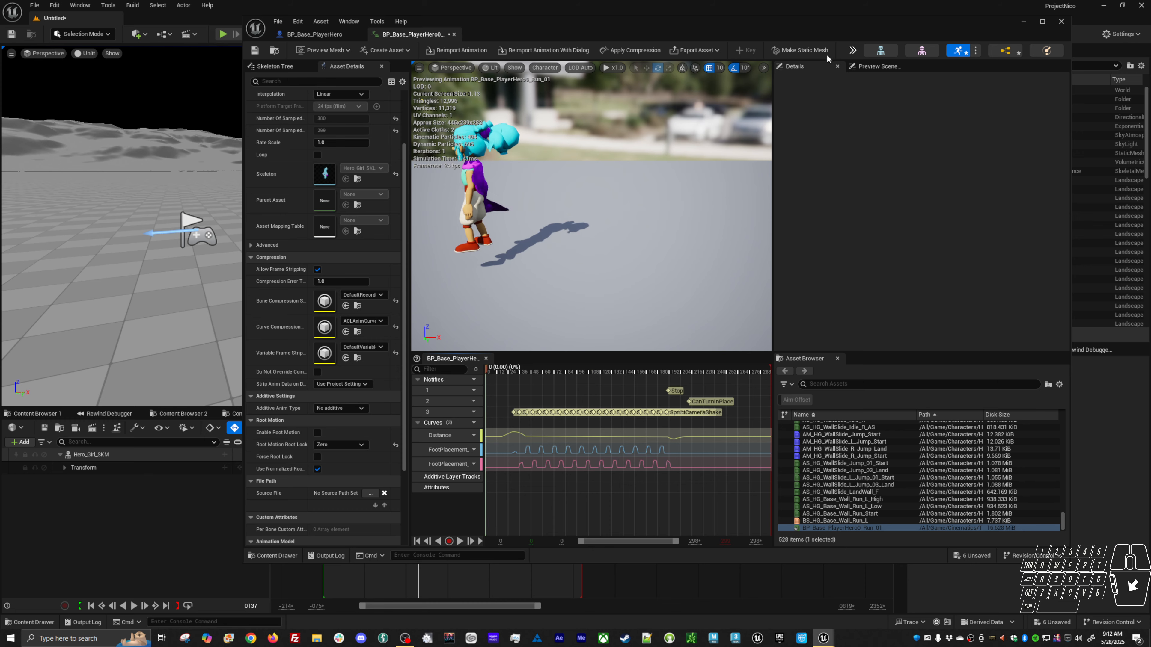
click(1024, 22)
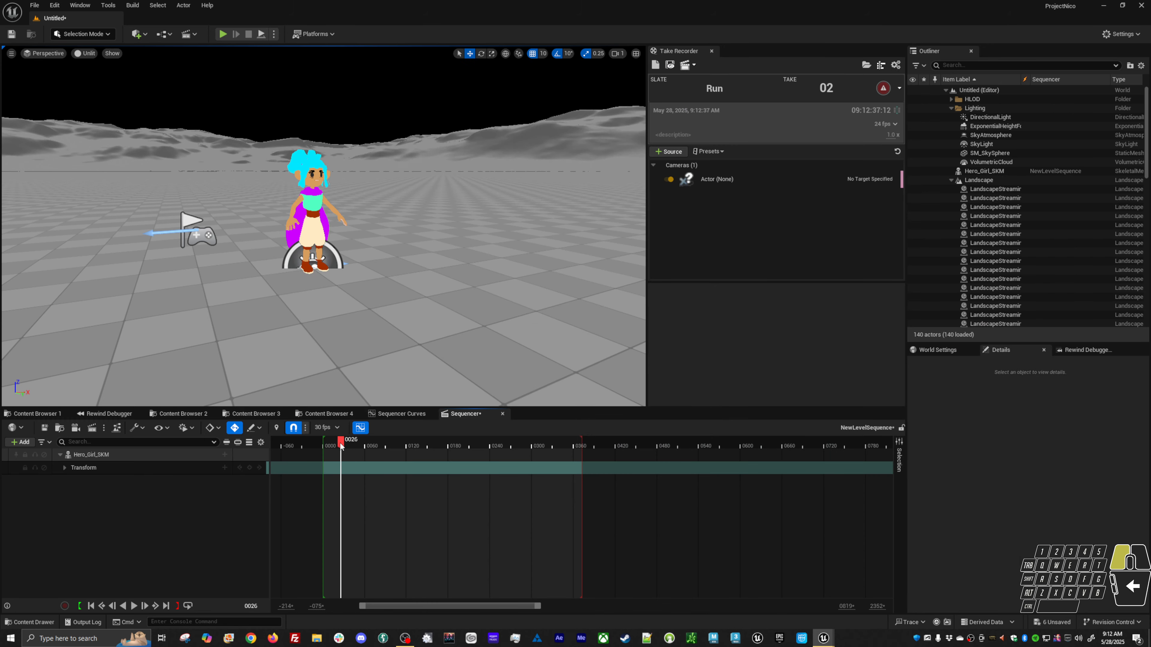
Re-add the BP_Base_PlayerHero0_Run_01 animation to Hero_Girl_SKM and move the playhead back to the start.
click(224, 454)
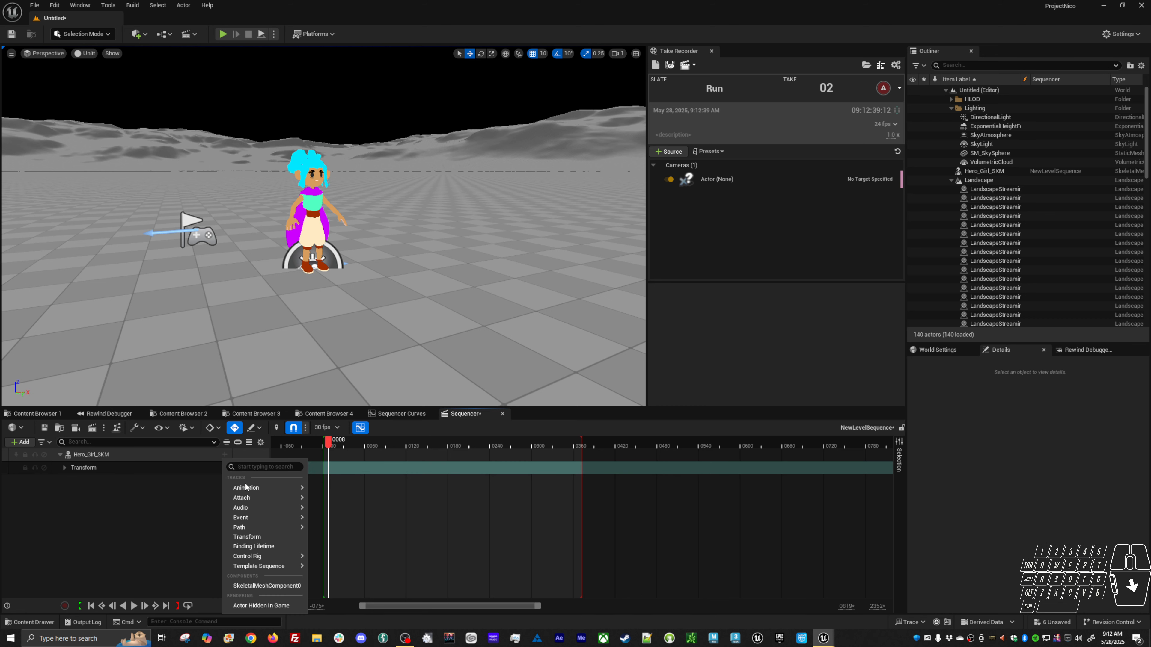
mouse_move(254, 488)
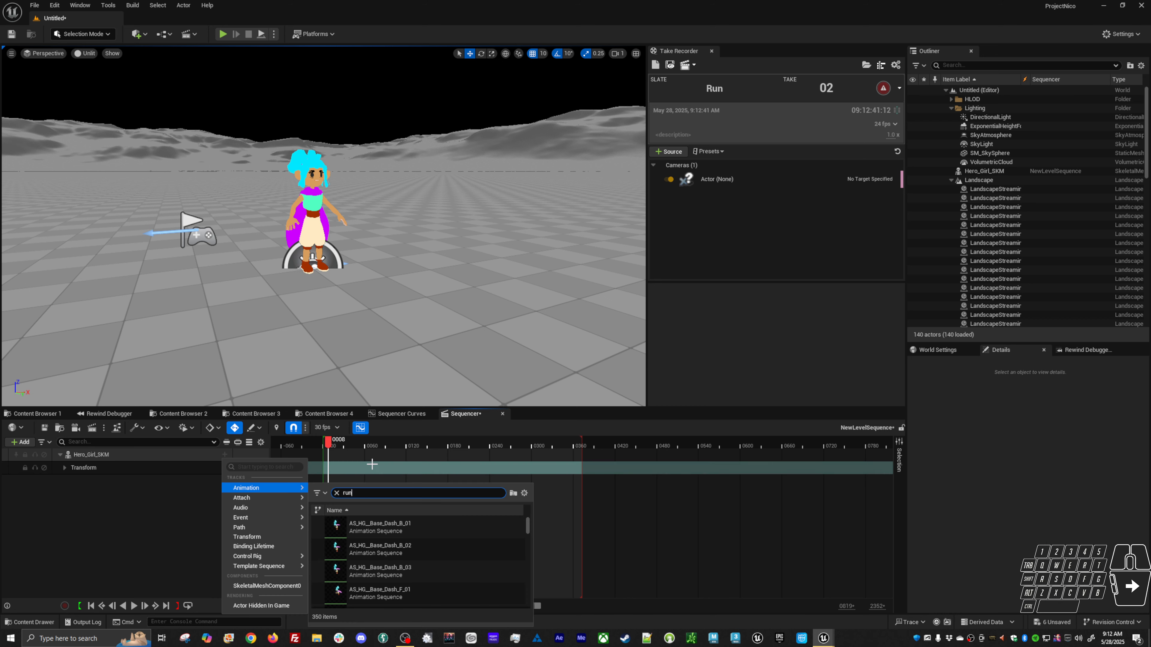
text(run_01)
click(394, 526)
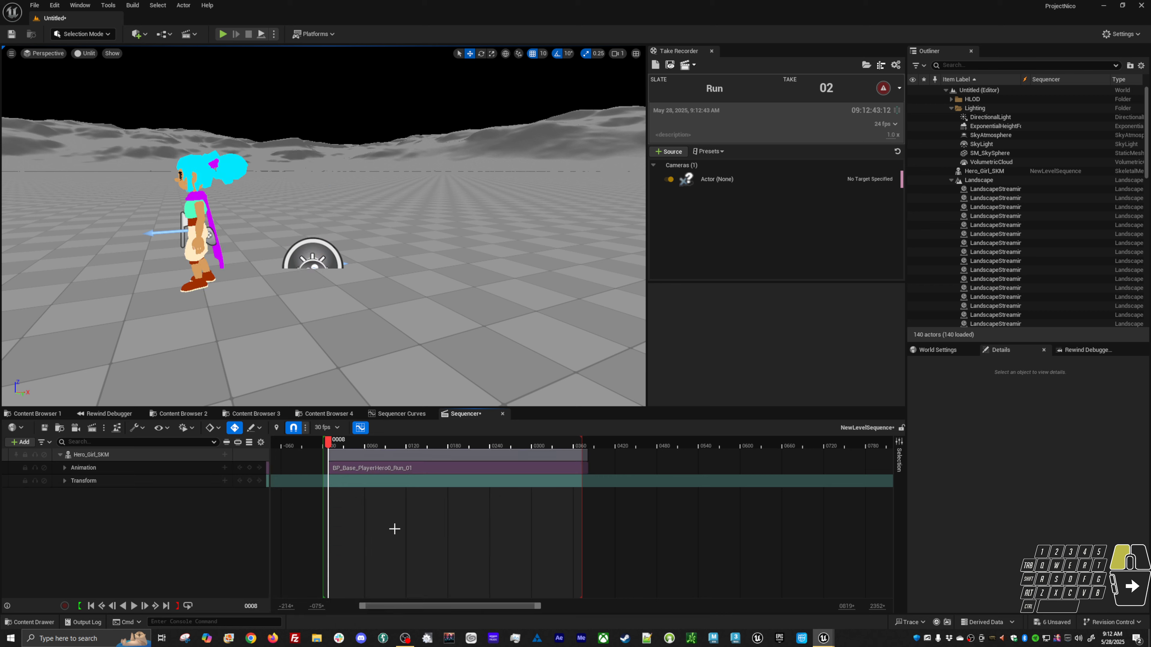
click(351, 456)
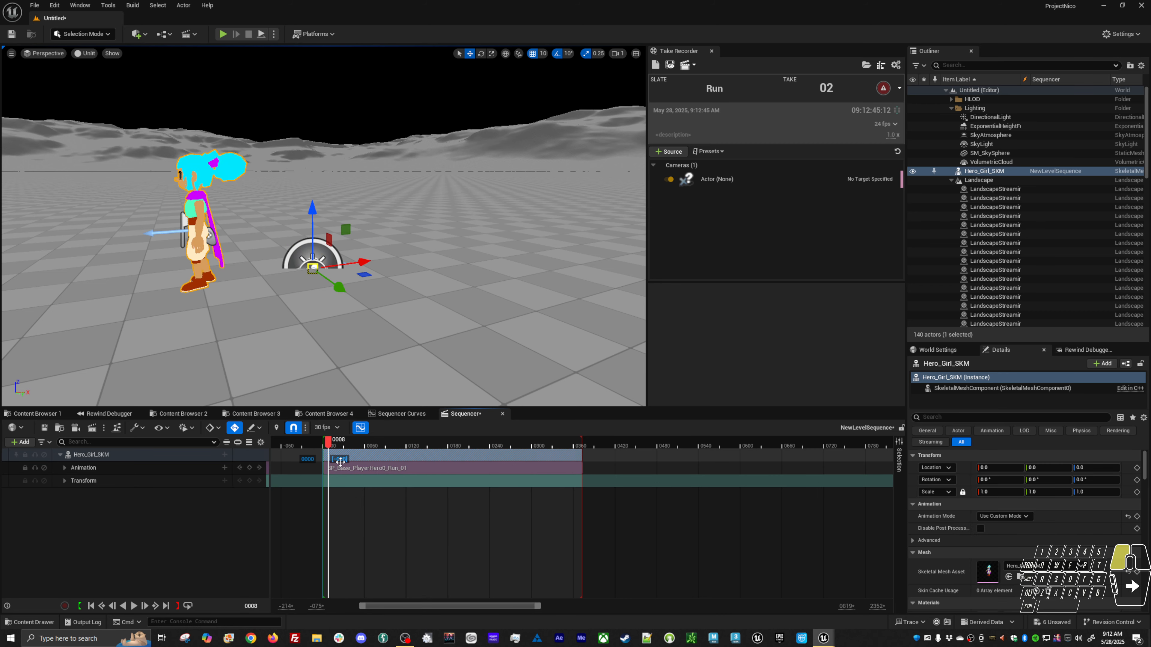
drag(337, 448, 324, 447)
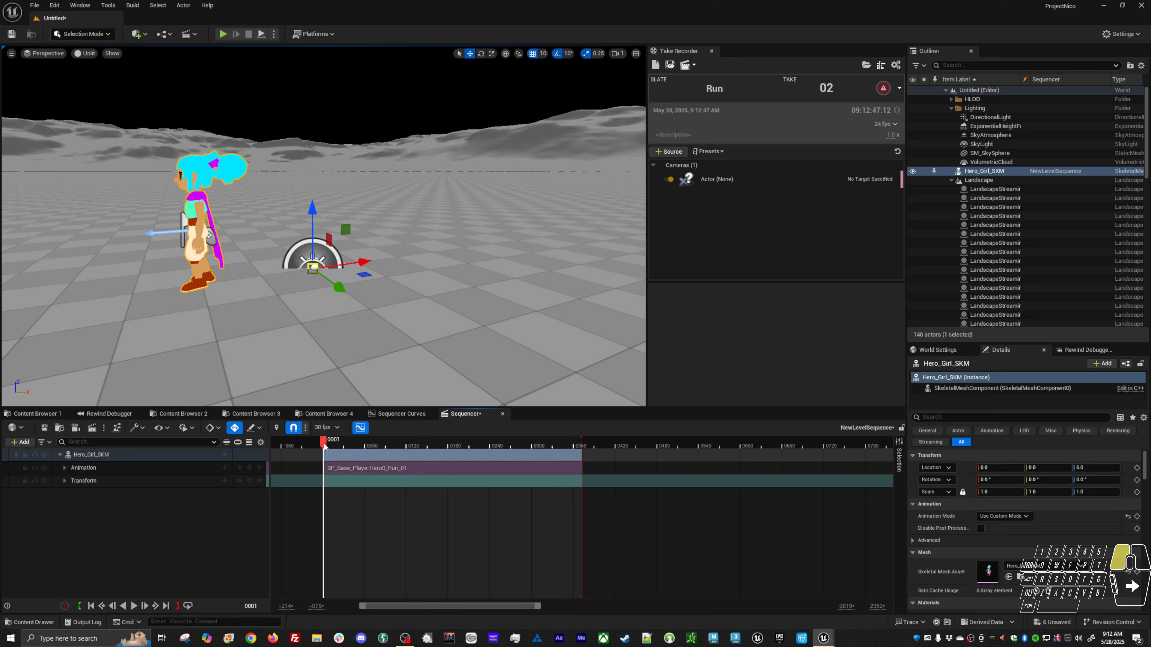
Bake the Hero_Girl_SKM animation to the CR_Hero_Girl_Anim control rig.
alt+drag(331, 327, 276, 343)
alt+drag(345, 263, 367, 407)
drag(323, 441, 420, 440)
drag(553, 443, 487, 447)
mouse_move(403, 437)
mouse_down()
mouse_move(352, 440)
mouse_move(405, 434)
mouse_move(394, 437)
mouse_up()
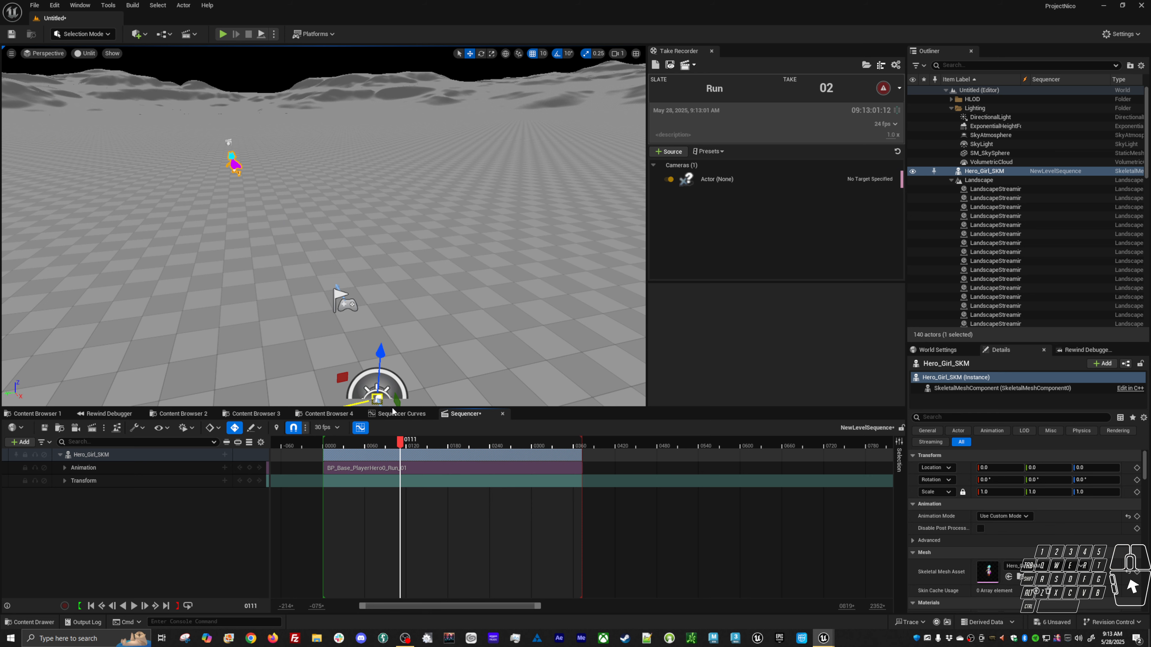
alt+middle_drag(204, 153, 211, 171)
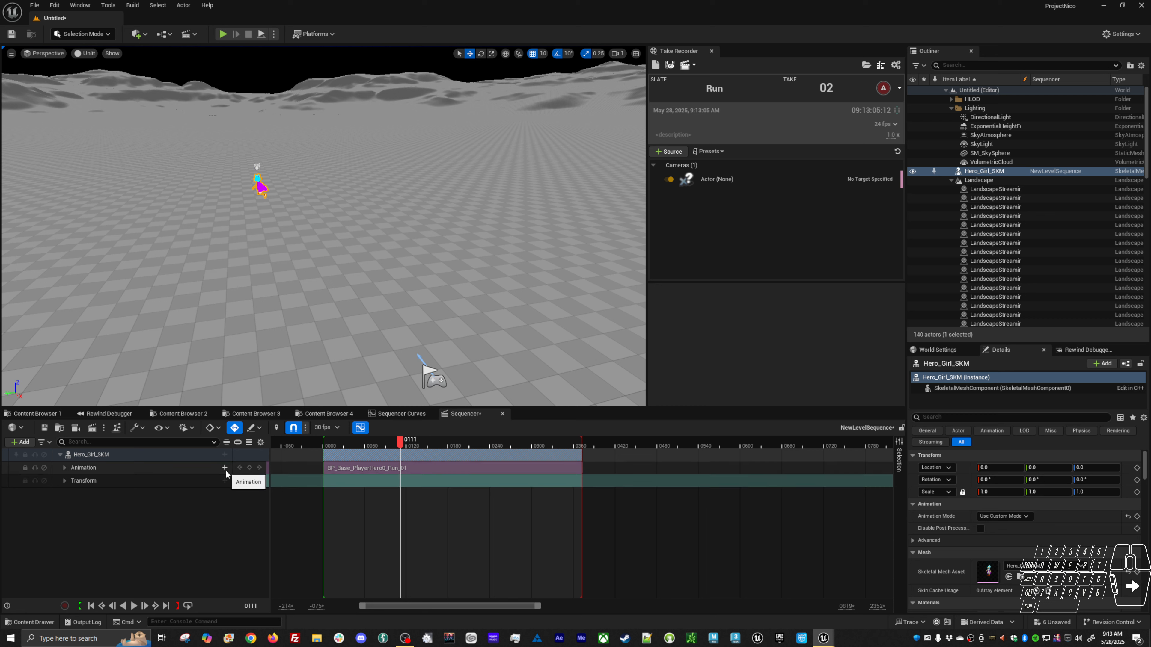
click(224, 455)
click(170, 457)
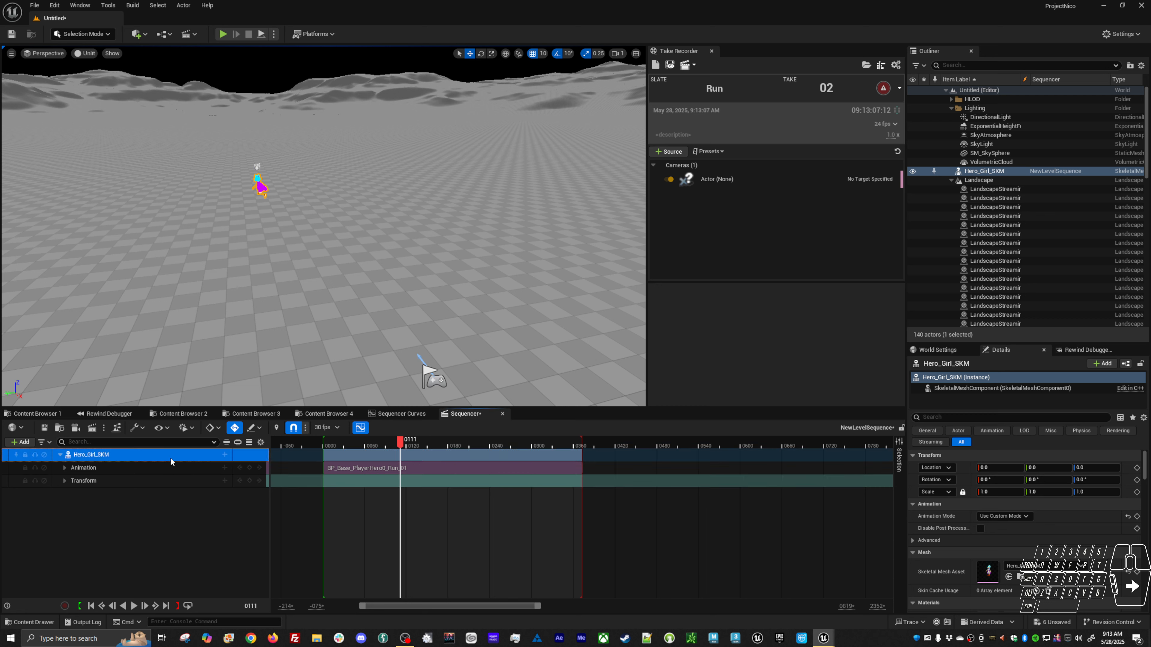
right_click(171, 457)
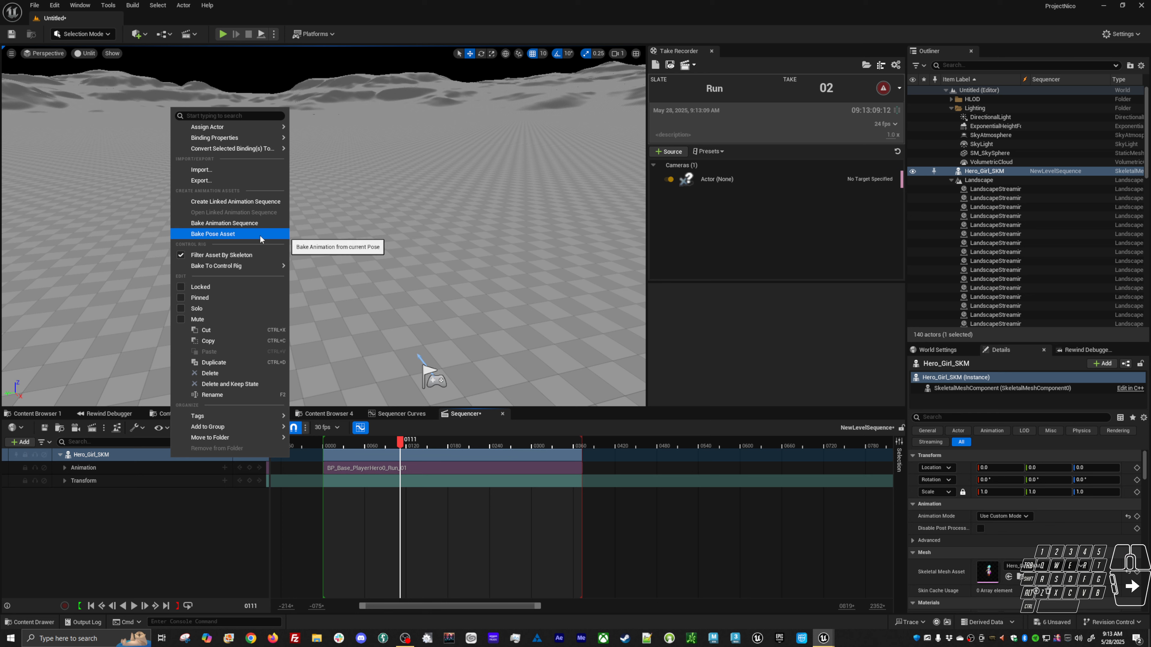
mouse_move(260, 268)
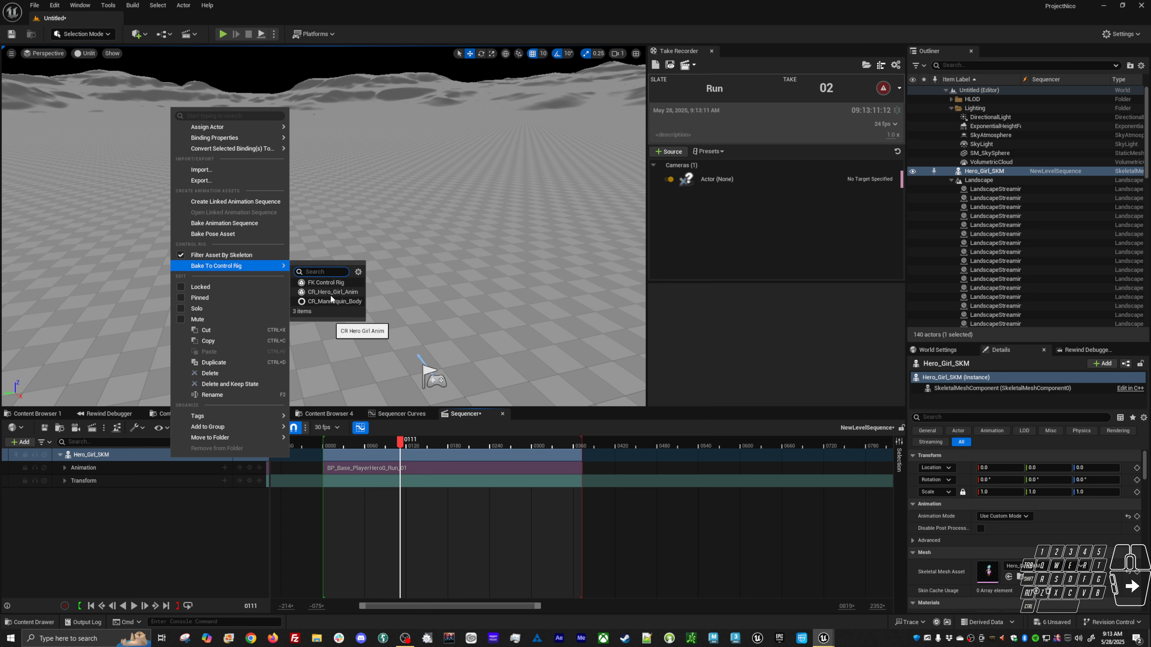
click(330, 294)
click(639, 413)
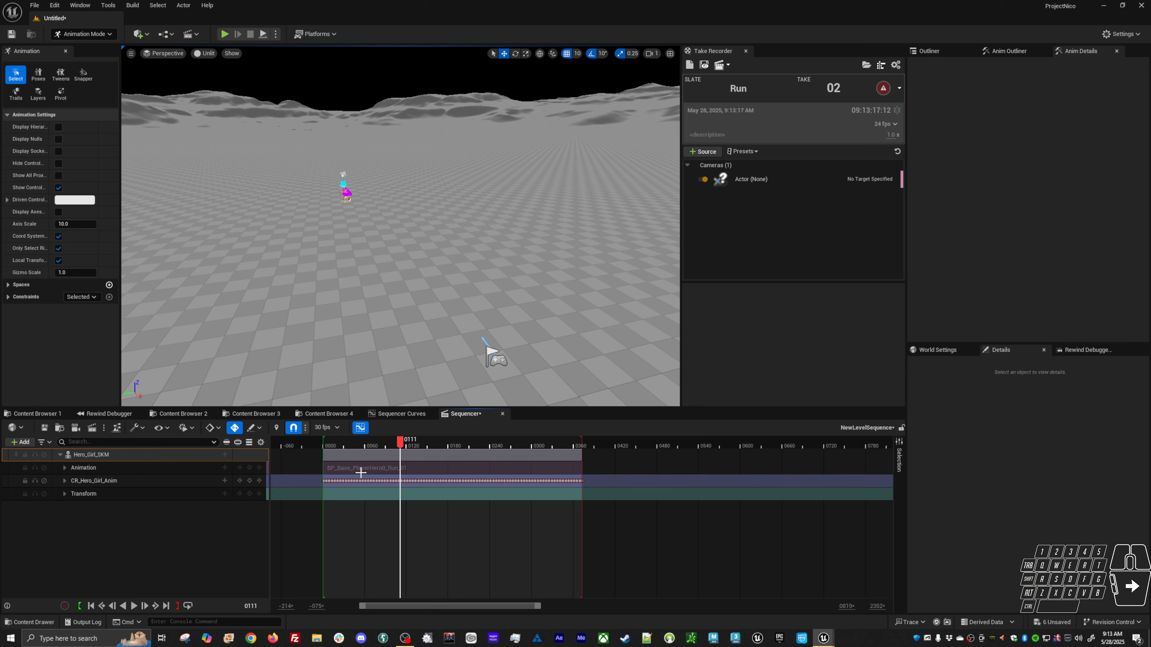
Select the character's root control and inspect its location curves in the Sequencer Curves editor.
drag(338, 445, 357, 458)
alt+middle_drag(417, 354, 421, 324)
alt+drag(416, 354, 408, 373)
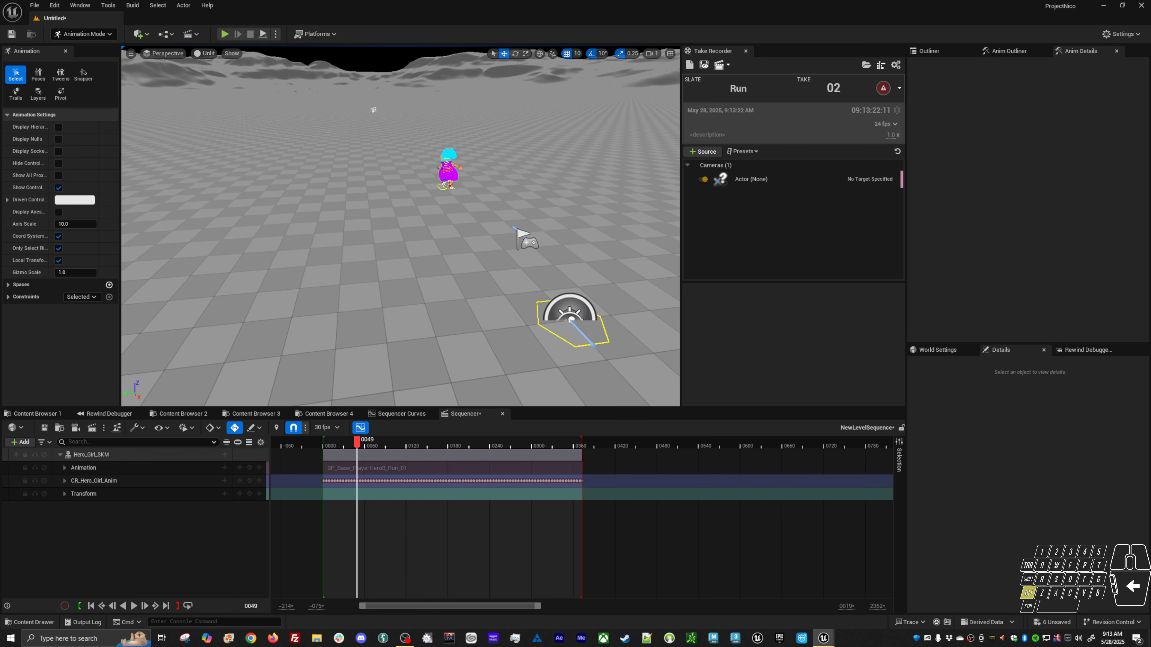
click(559, 339)
alt+drag(482, 236, 335, 110)
click(335, 112)
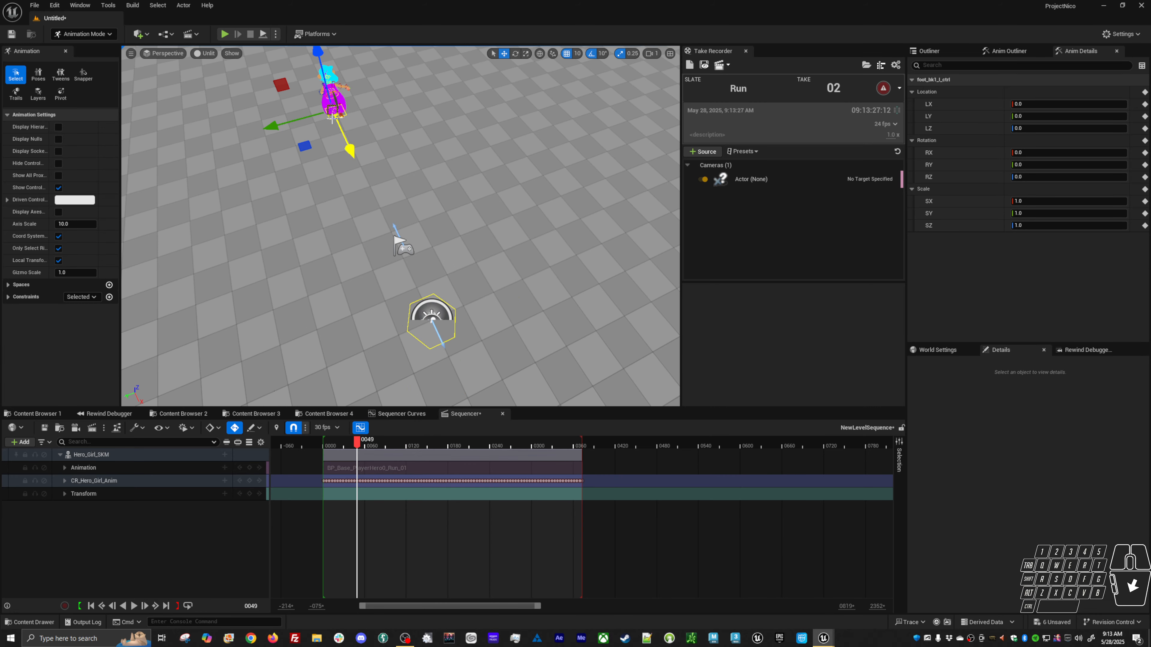
drag(358, 442, 367, 442)
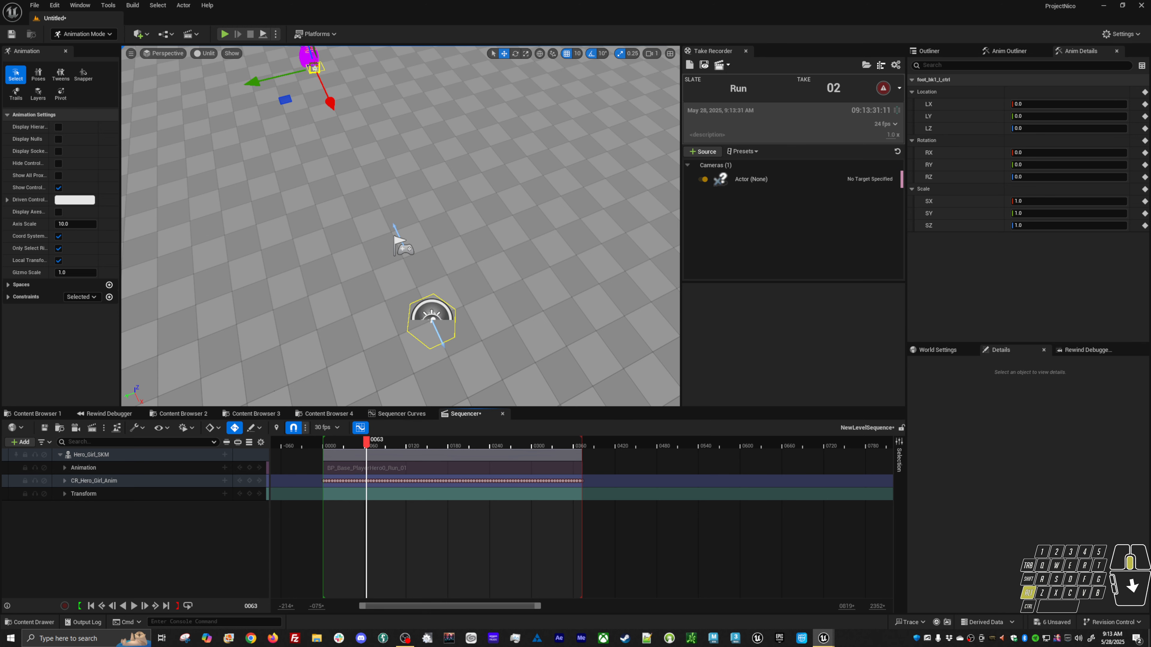
alt+drag(398, 245, 254, 110)
click(366, 256)
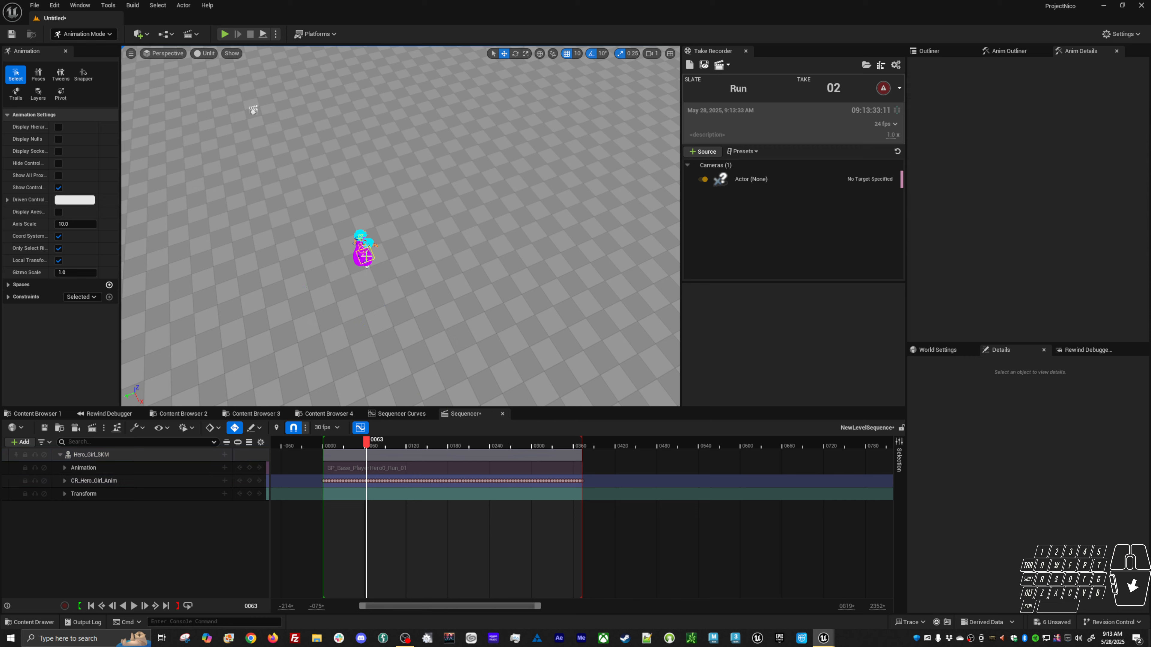
click(365, 257)
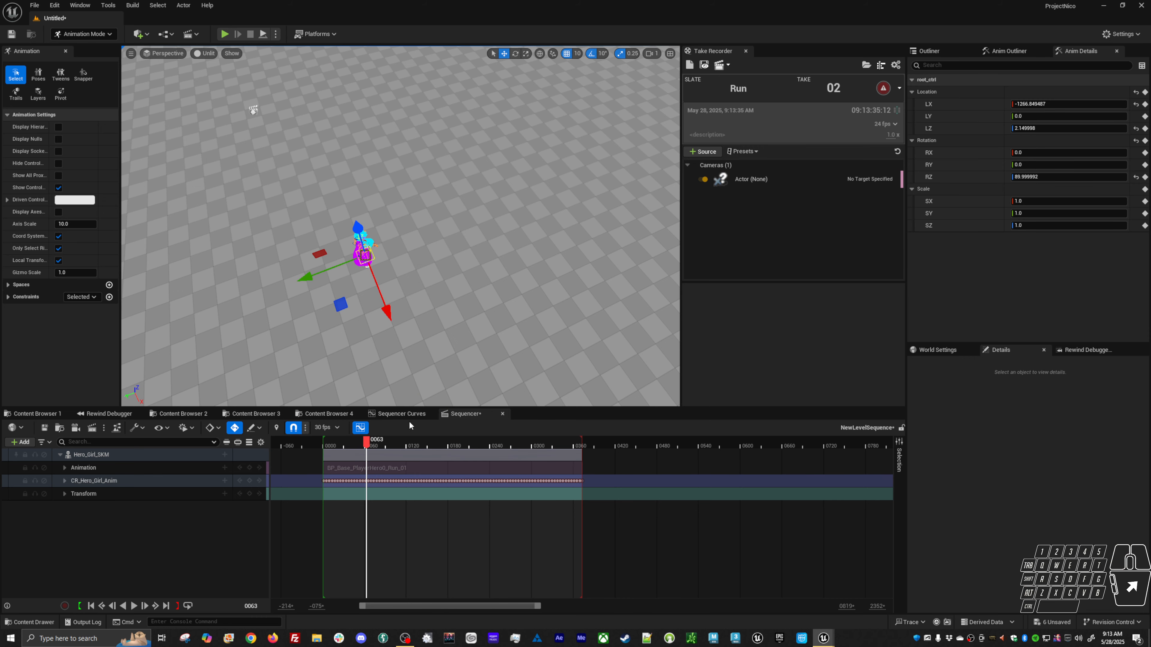
click(413, 414)
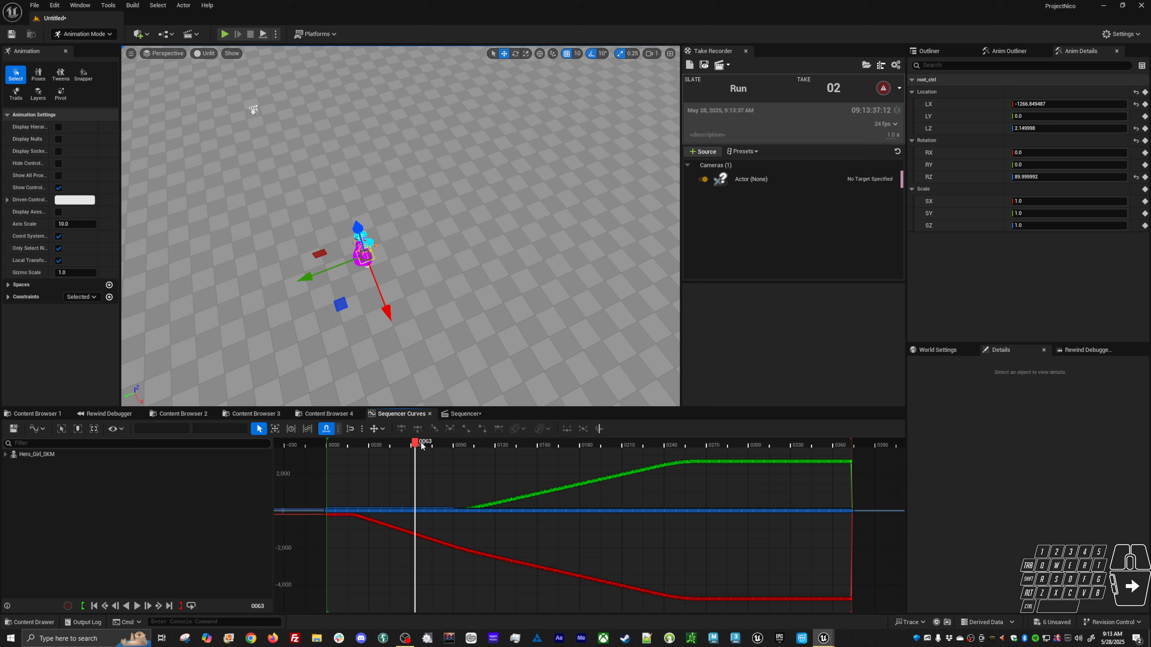
drag(421, 446, 462, 590)
key(f)
alt+shift+right_drag(466, 569, 481, 539)
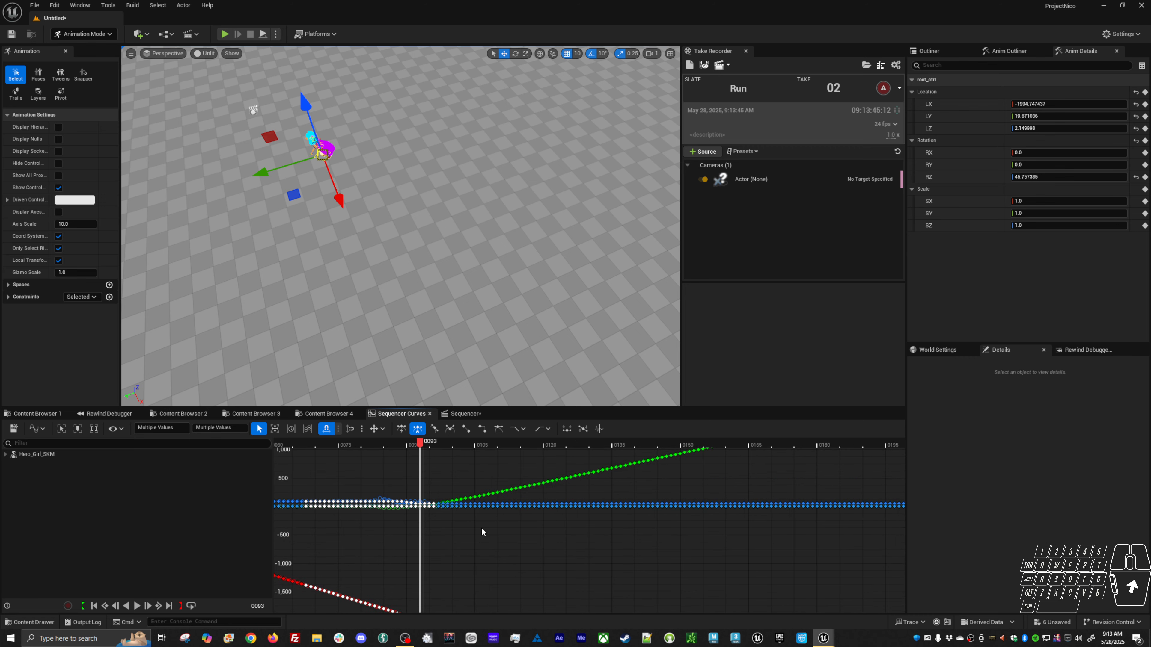
drag(473, 443, 501, 447)
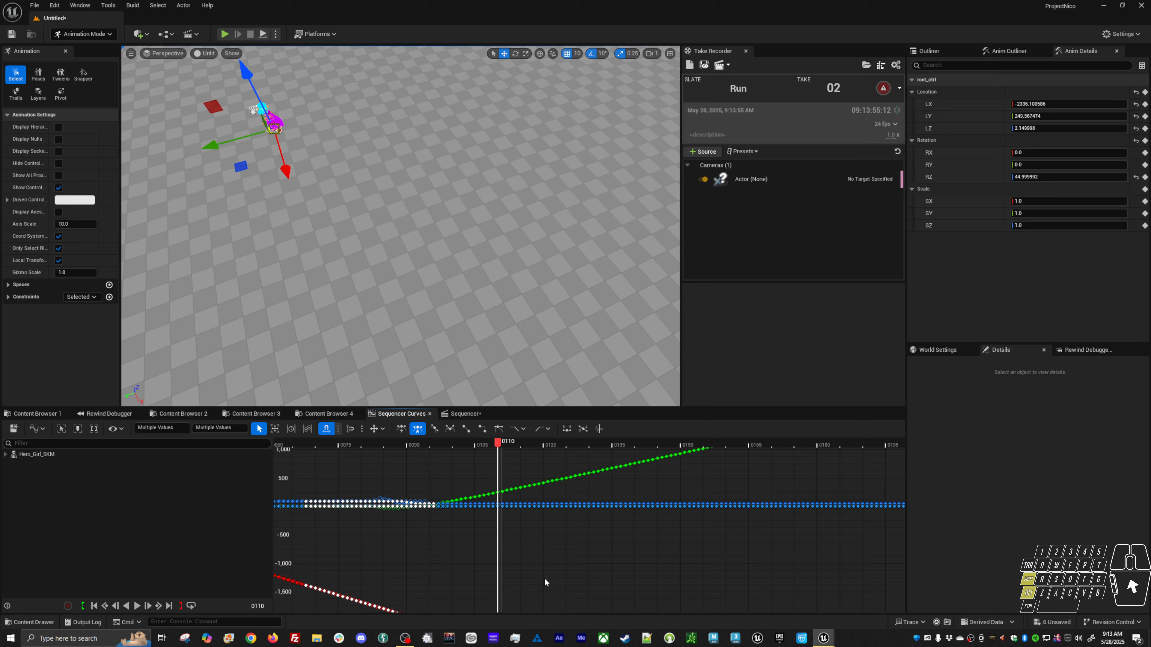
alt+shift+right_drag(544, 580, 498, 503)
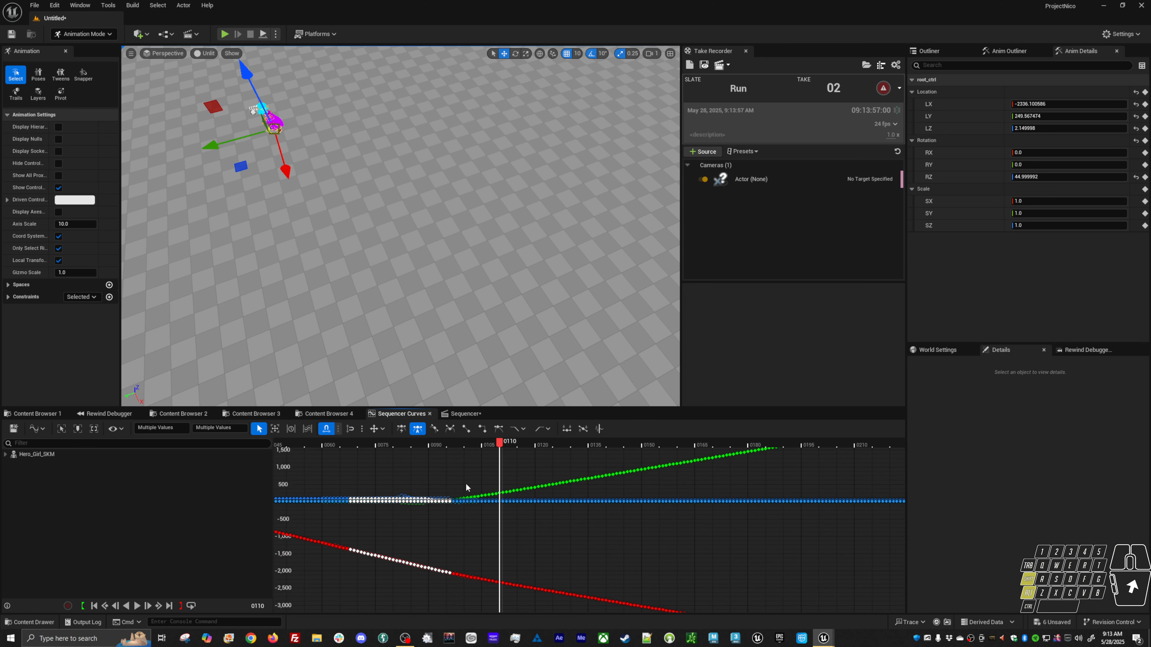
Delete the CR_Hero_Girl_Anim track keys before frame 109 in the Sequencer.
click(465, 414)
alt+shift+right_drag(395, 491, 425, 490)
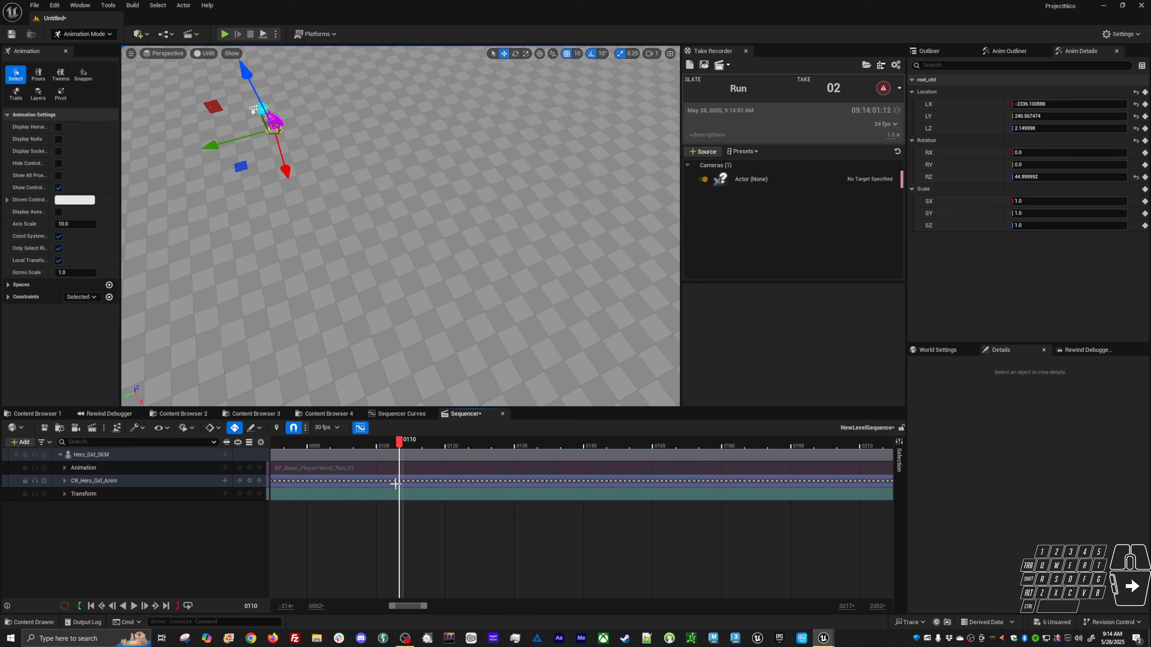
key(Left)
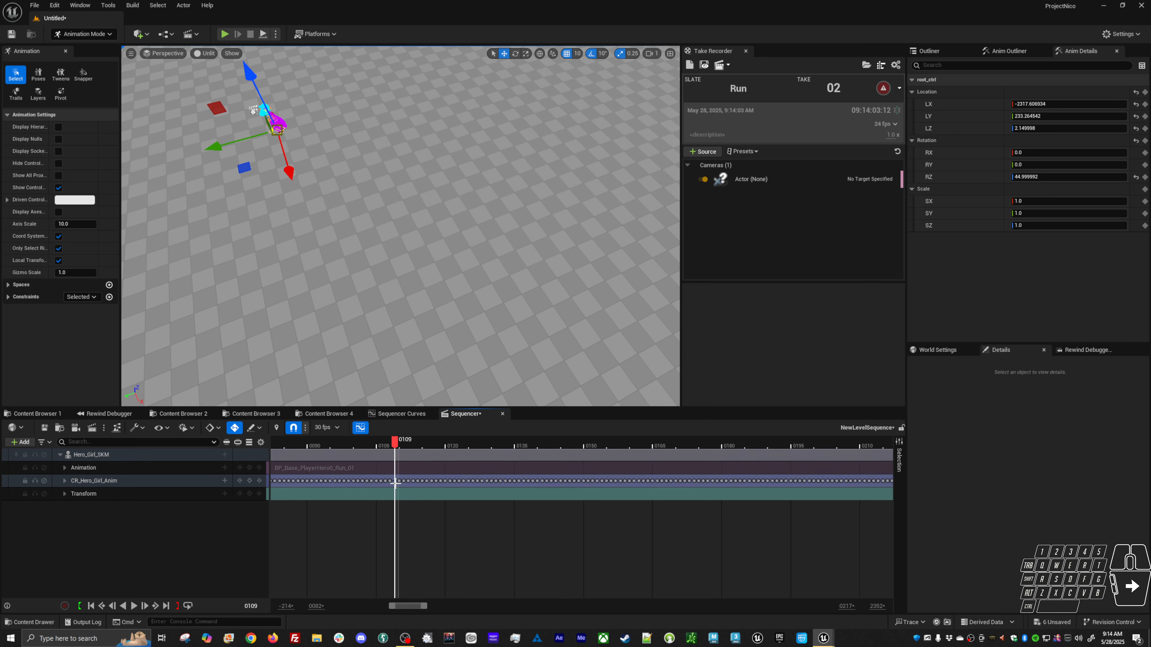
drag(393, 477, 389, 523)
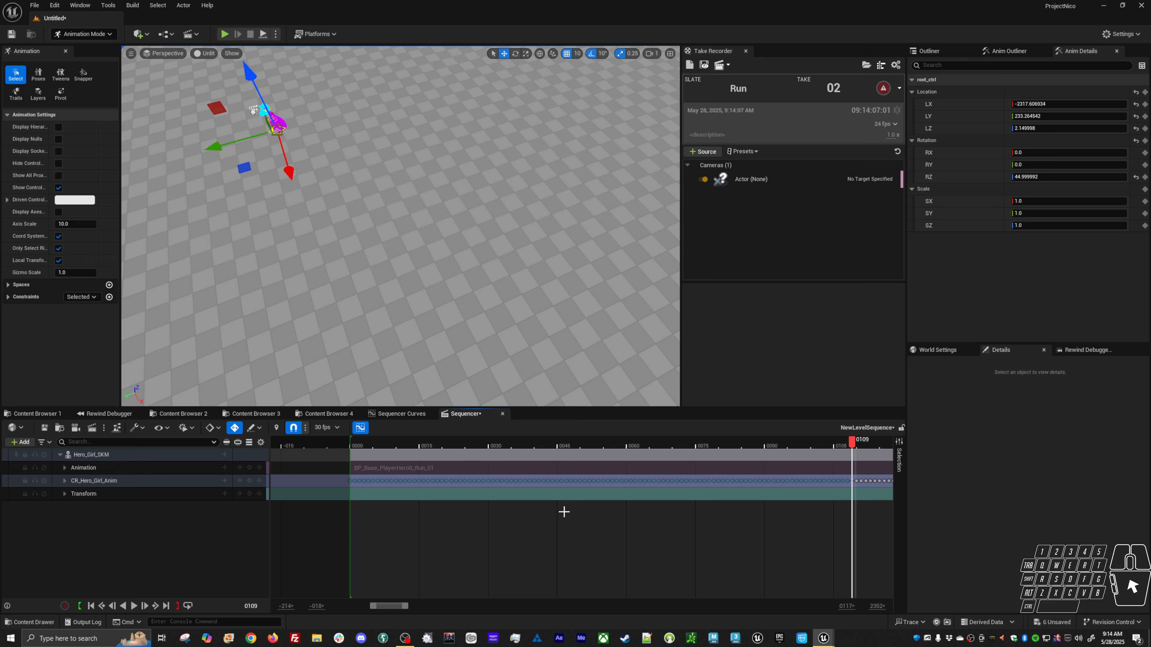
key(Delete)
right_drag(728, 544, 263, 534)
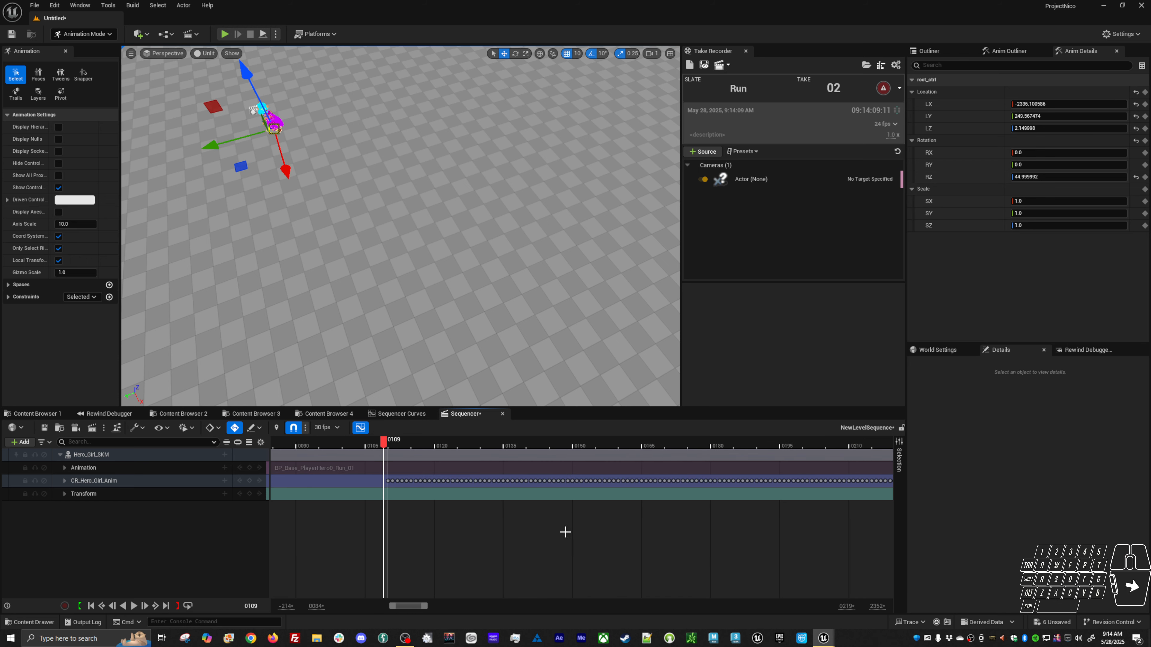
Scrub through the sequence to review the character's root movement in the viewport.
mouse_move(693, 535)
alt+shift+right_down()
mouse_move(655, 537)
mouse_move(671, 537)
alt+shift+right_up()
alt+middle_drag(385, 317, 403, 324)
drag(385, 446, 457, 446)
alt+middle_drag(426, 272, 510, 315)
alt+middle_drag(363, 162, 560, 213)
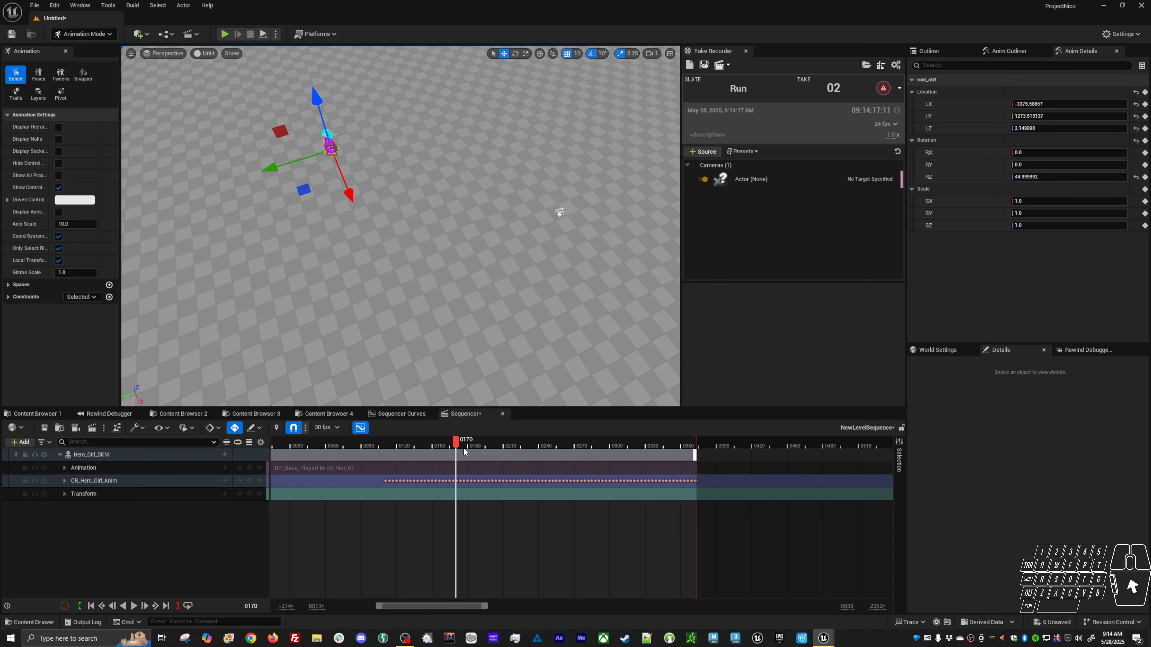
drag(458, 447, 502, 447)
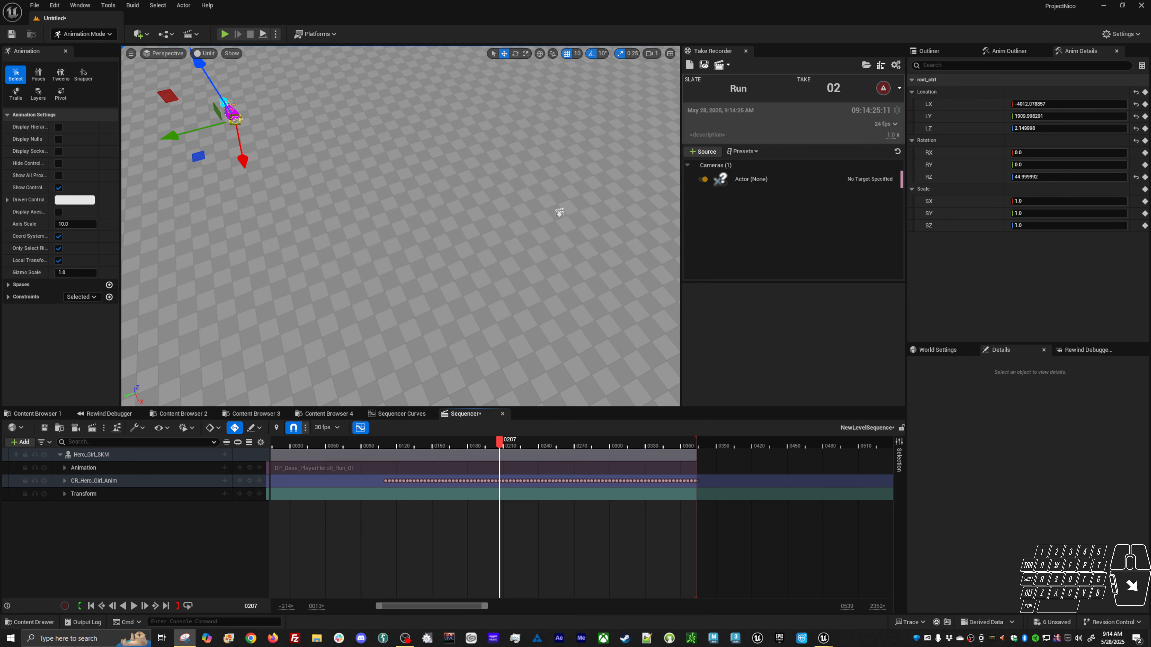
Capture a screenshot of the viewport area with Snipping Tool.
key(super+shift+s)
drag(240, 152, 680, 415)
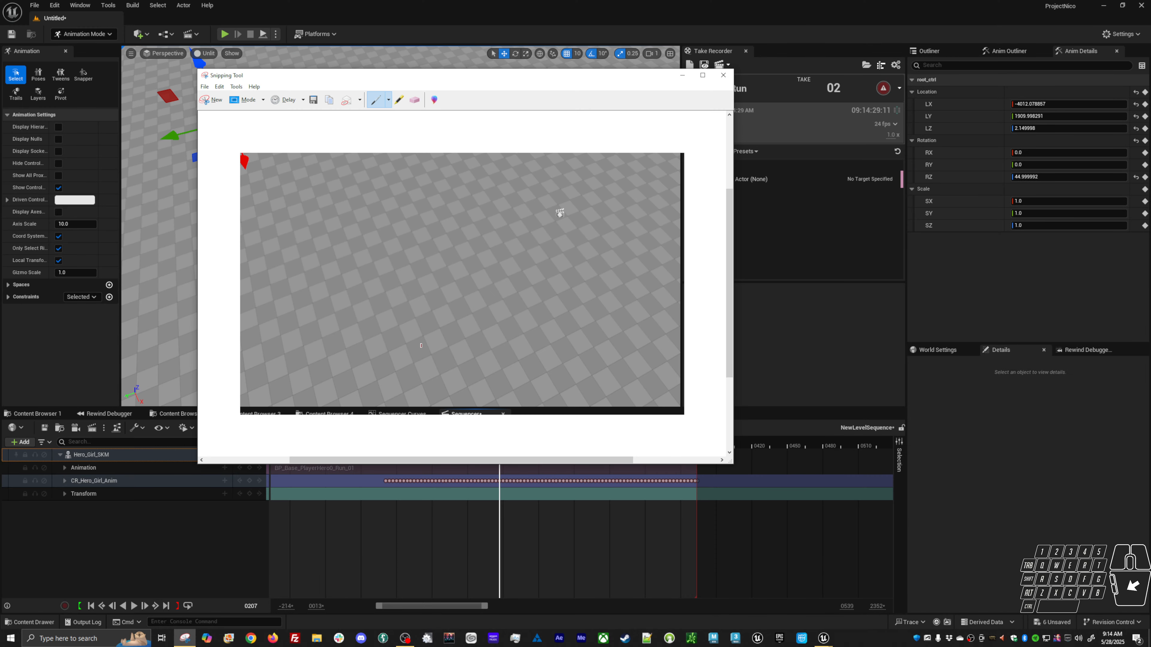
drag(274, 292, 297, 316)
drag(227, 330, 370, 339)
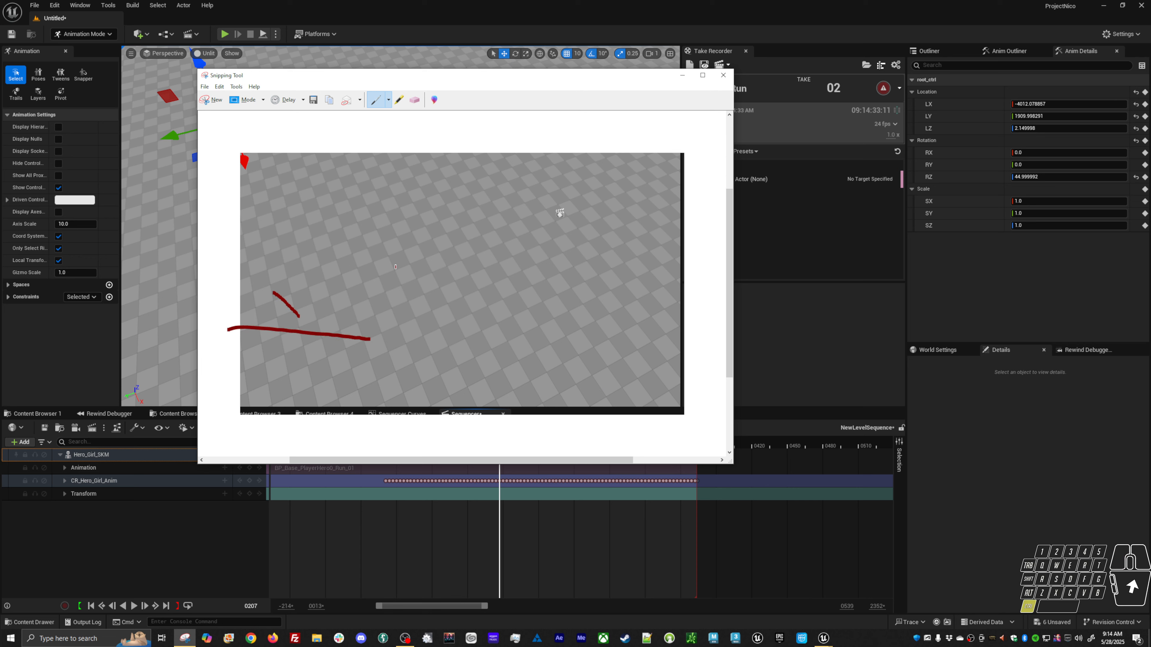
click(415, 100)
drag(285, 303, 275, 338)
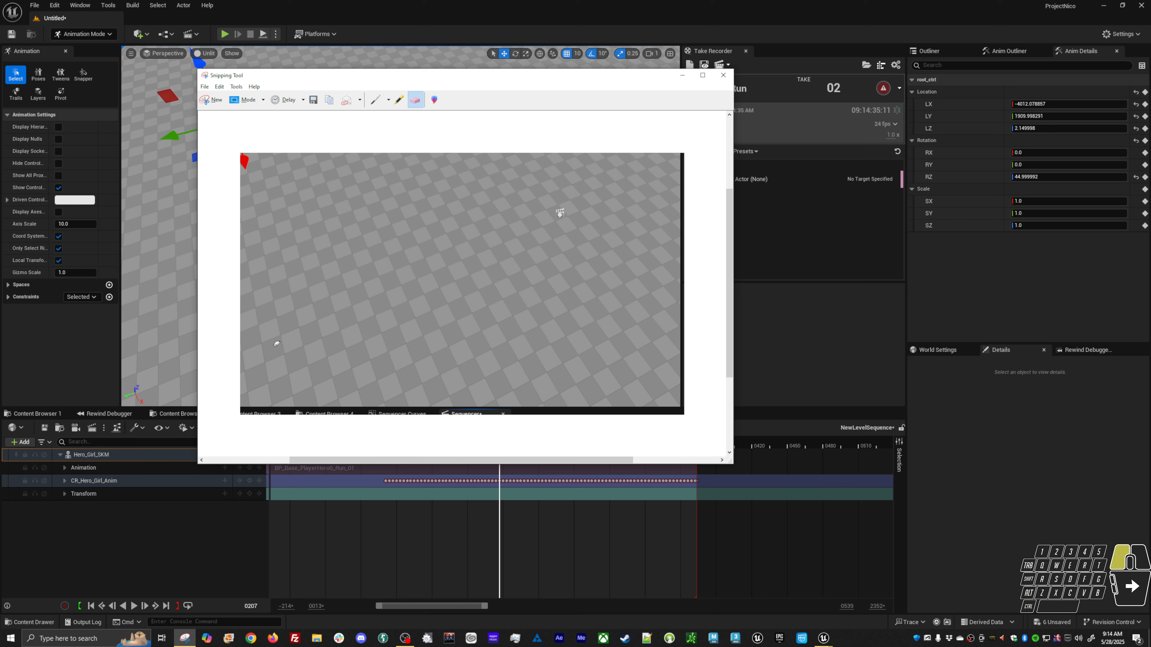
Draw pen annotations on the screenshot sketching the character's running path.
click(373, 101)
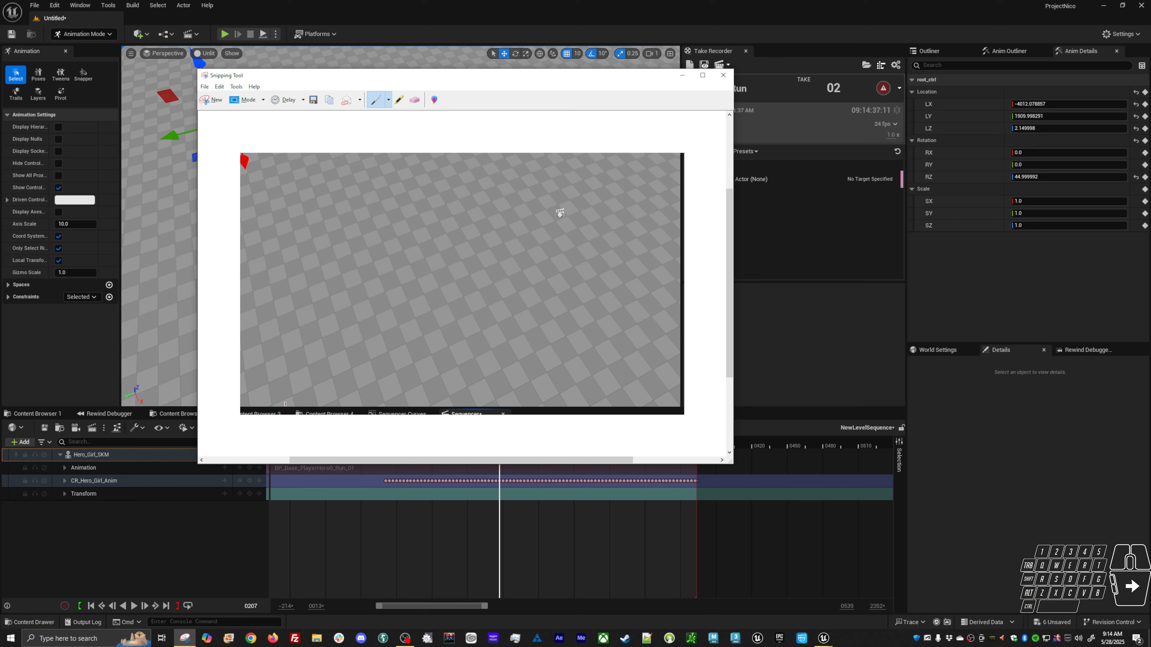
mouse_move(265, 384)
mouse_down()
mouse_move(281, 406)
mouse_move(271, 399)
mouse_move(354, 350)
mouse_move(382, 352)
mouse_move(387, 326)
mouse_up()
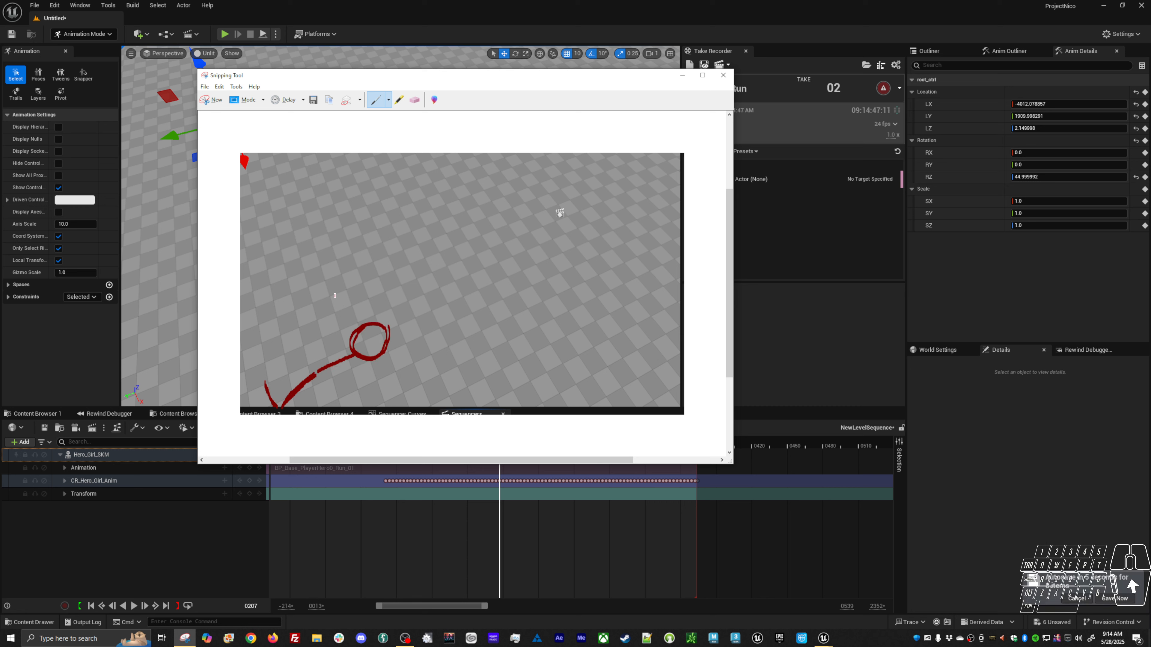
drag(334, 295, 344, 347)
drag(368, 283, 388, 335)
mouse_move(347, 274)
mouse_down()
mouse_move(403, 274)
mouse_move(407, 320)
mouse_move(400, 304)
mouse_up()
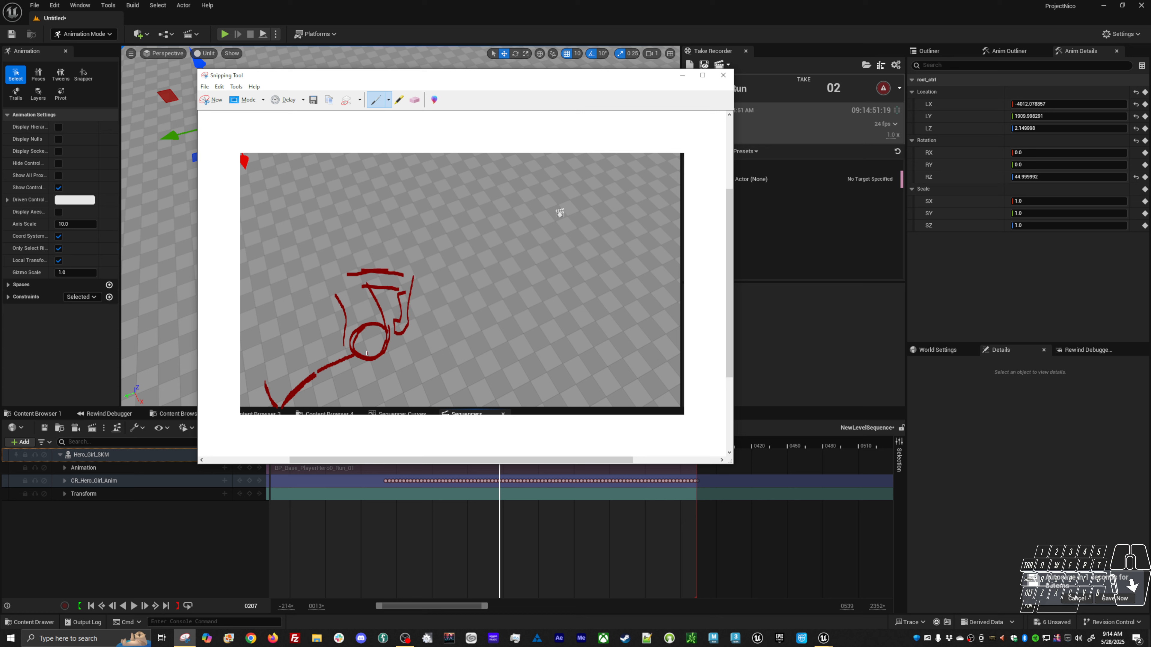
drag(341, 350, 286, 402)
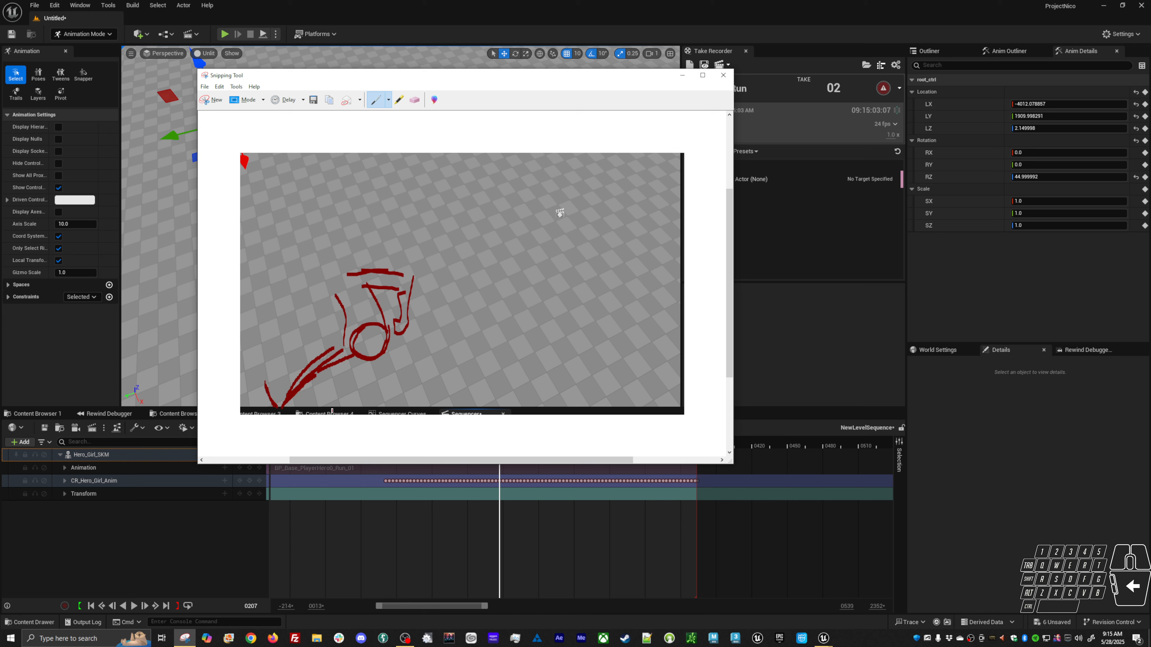
click(389, 99)
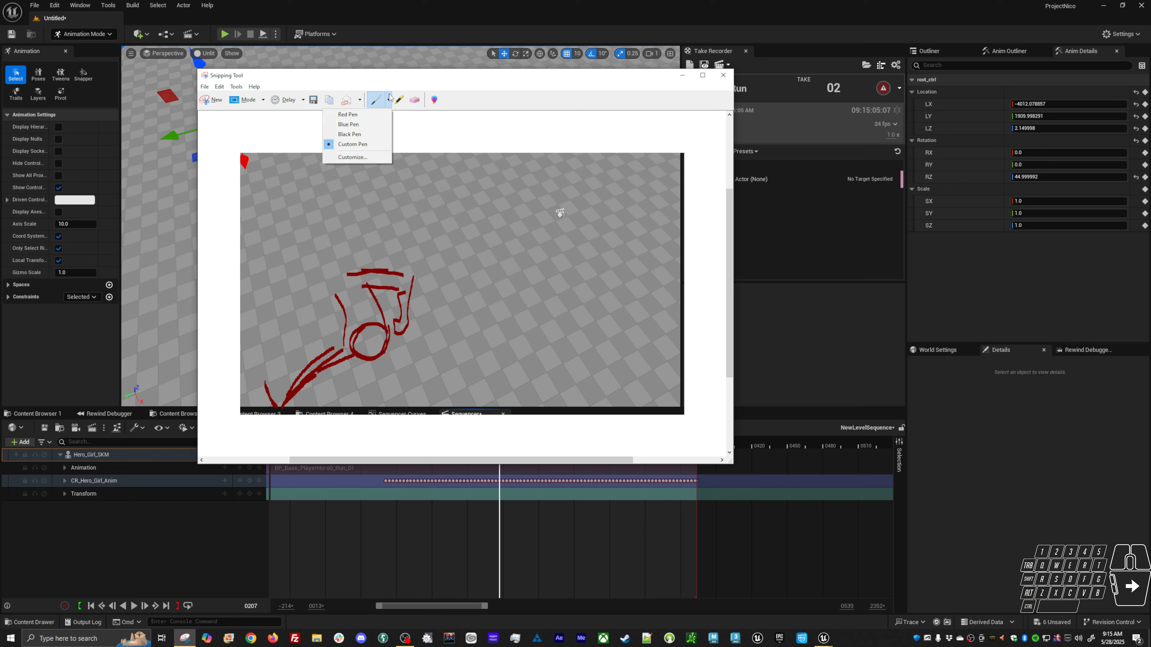
click(384, 368)
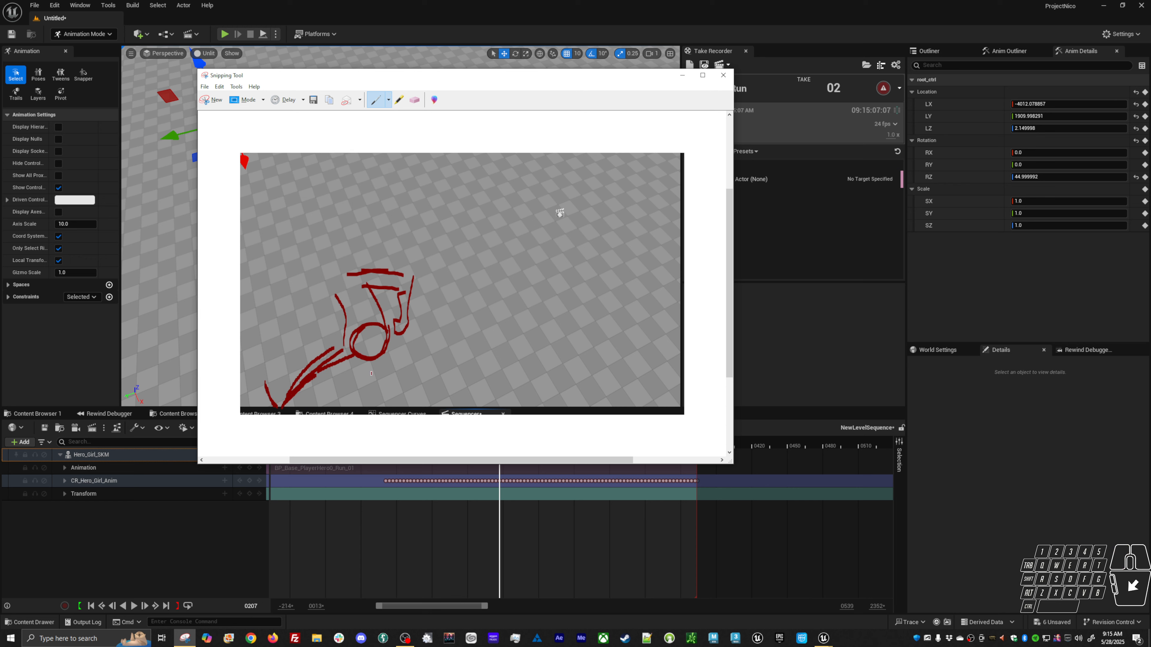
drag(352, 360, 333, 387)
mouse_move(333, 387)
mouse_down()
mouse_move(378, 409)
mouse_move(342, 409)
mouse_up()
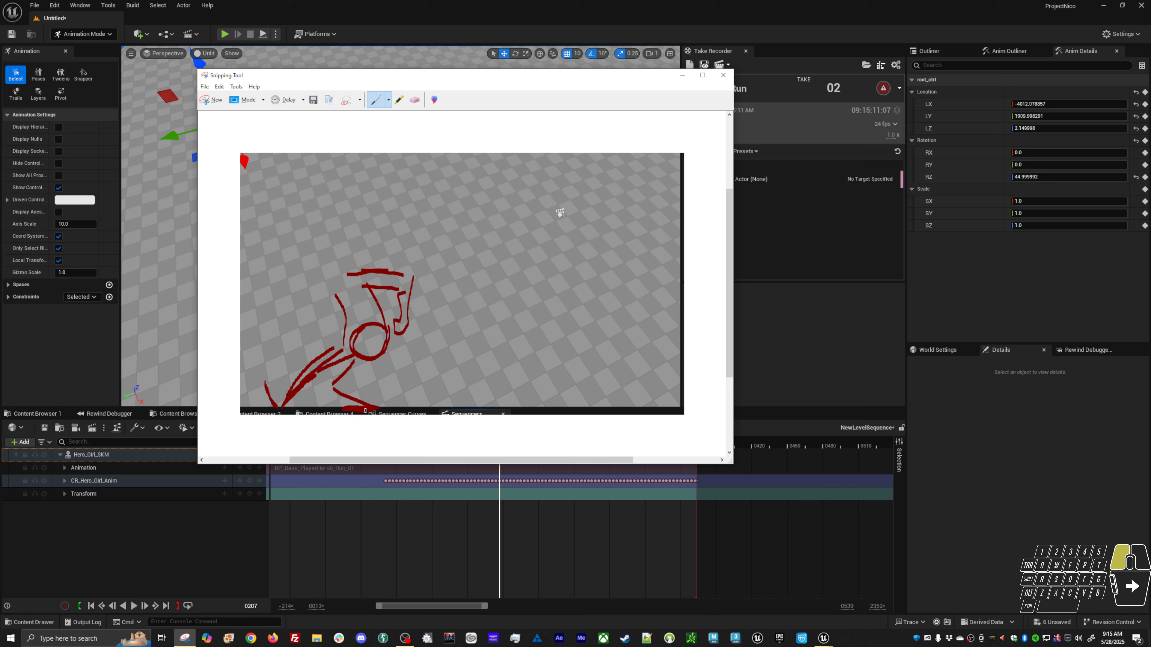
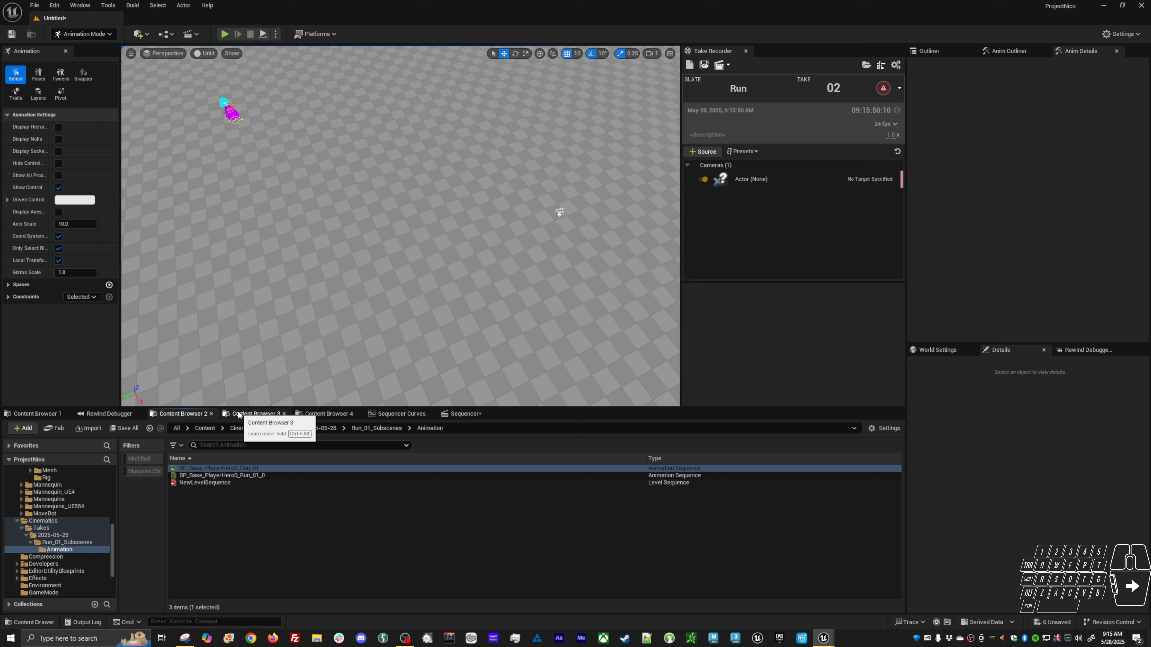
Open the AS_HG_Base_Run_F animation sequence from the Locomotion Unarmed folder.
drag(114, 544, 108, 518)
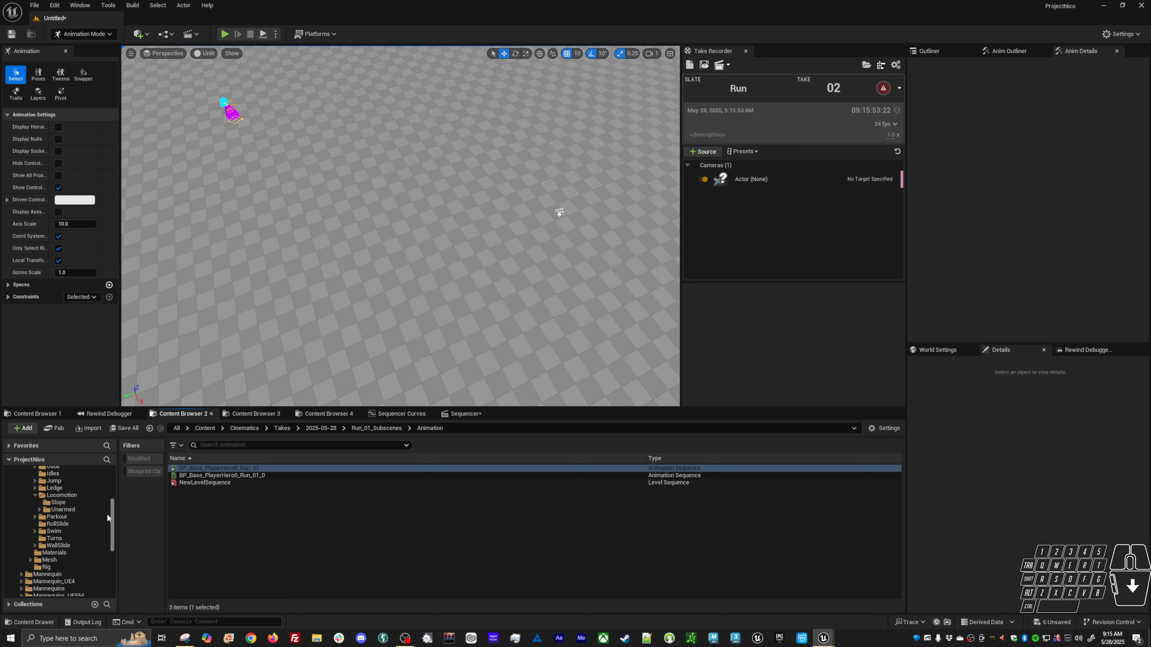
click(66, 509)
click(231, 496)
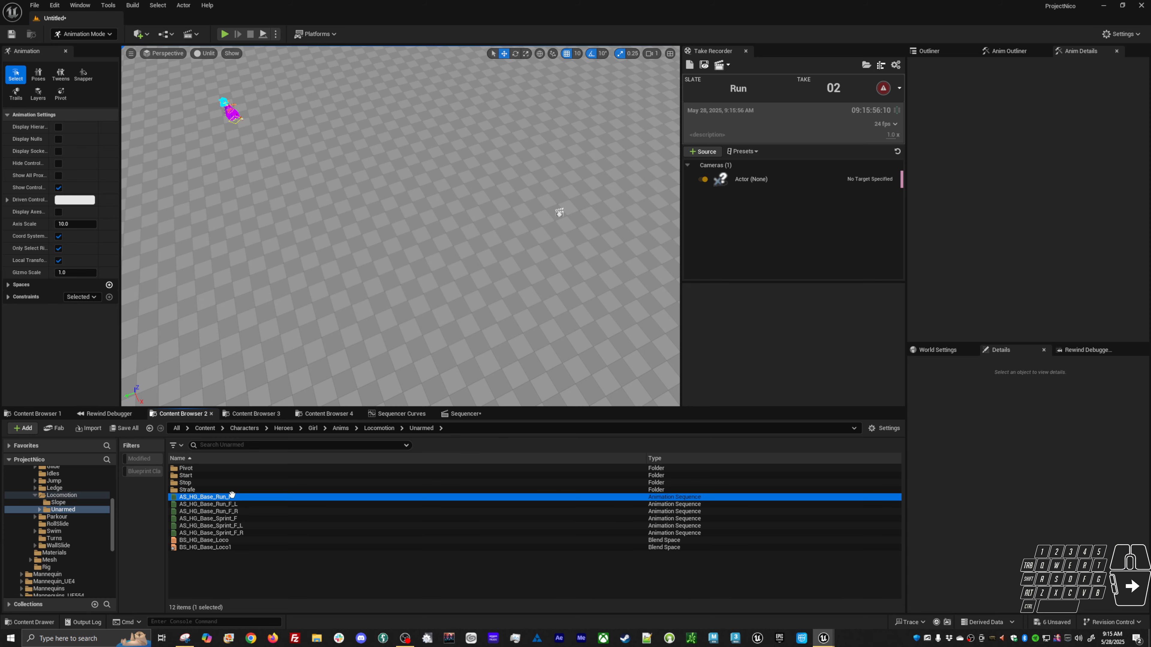
double_click(232, 496)
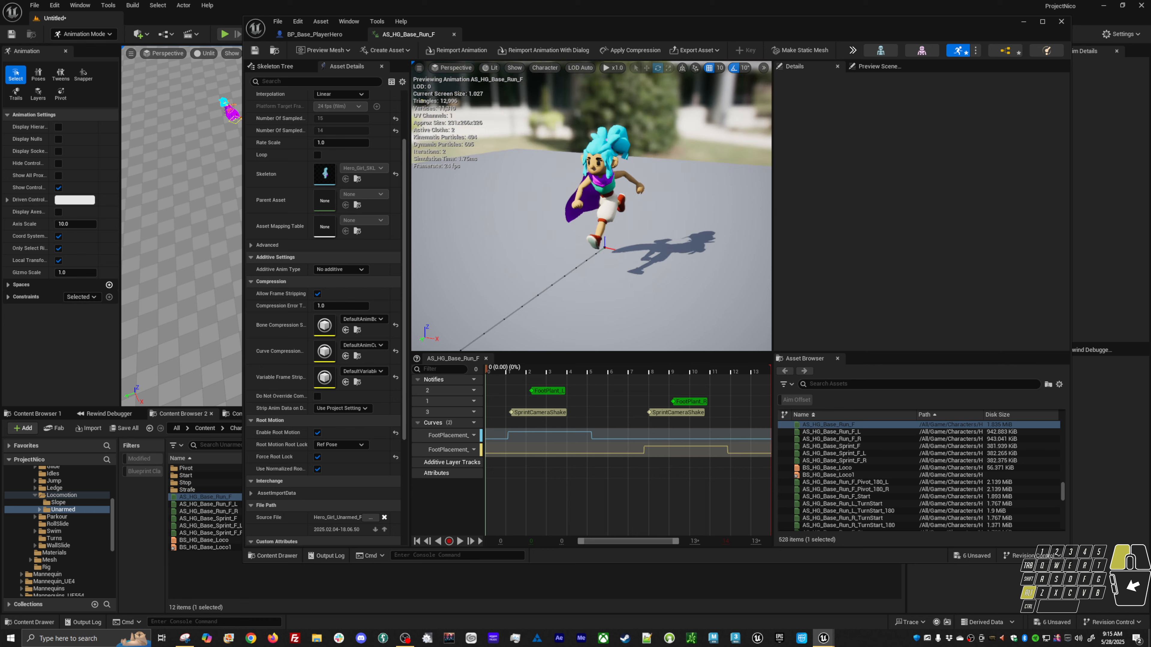
Examine the Run_F animation by orbiting the preview and scrubbing its timeline, then minimize the window.
alt+drag(544, 236, 720, 204)
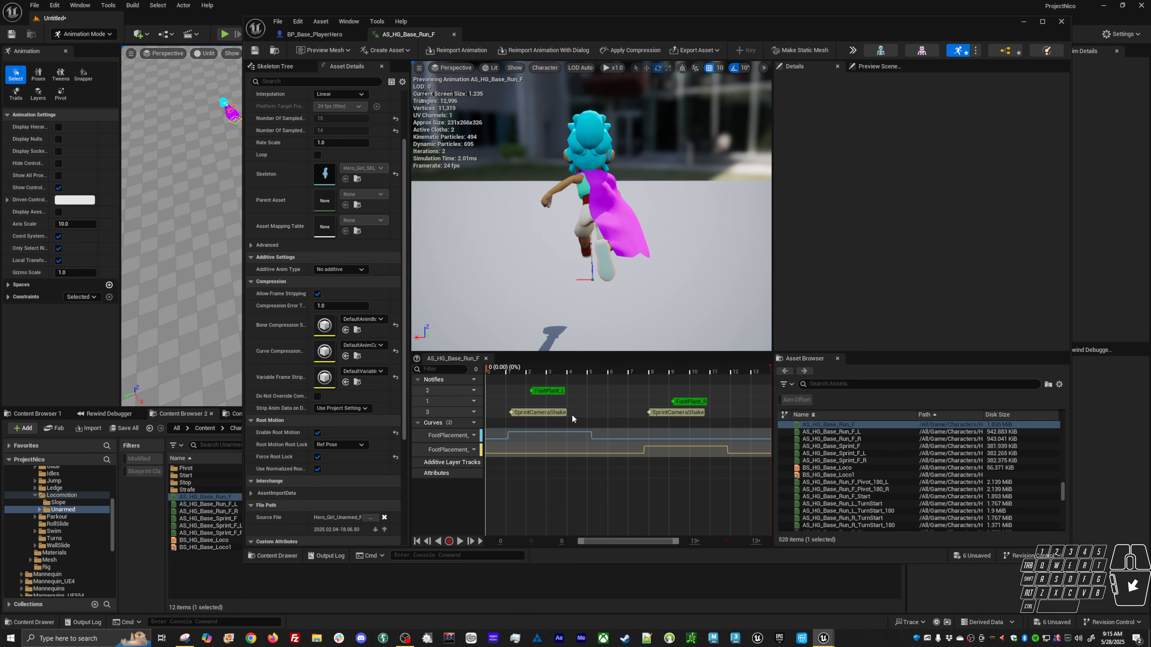
alt+drag(487, 320, 635, 313)
drag(486, 369, 468, 366)
scroll(572, 270, up, 2)
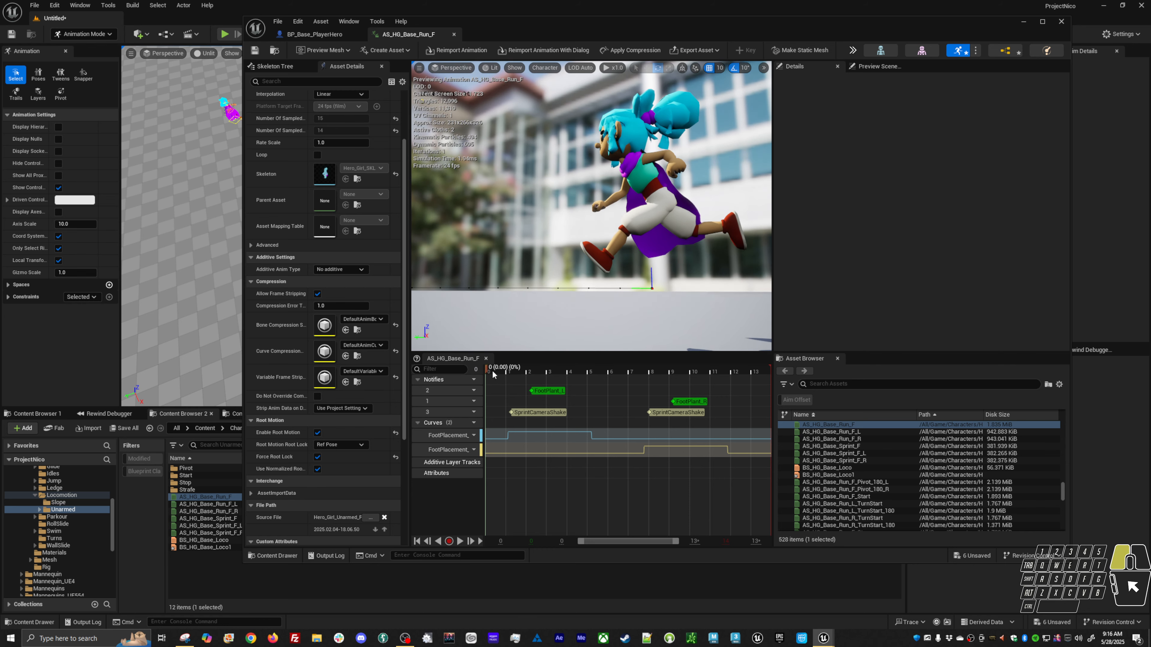
mouse_move(492, 371)
mouse_down()
mouse_move(525, 369)
mouse_move(485, 366)
mouse_up()
alt+drag(512, 300, 575, 307)
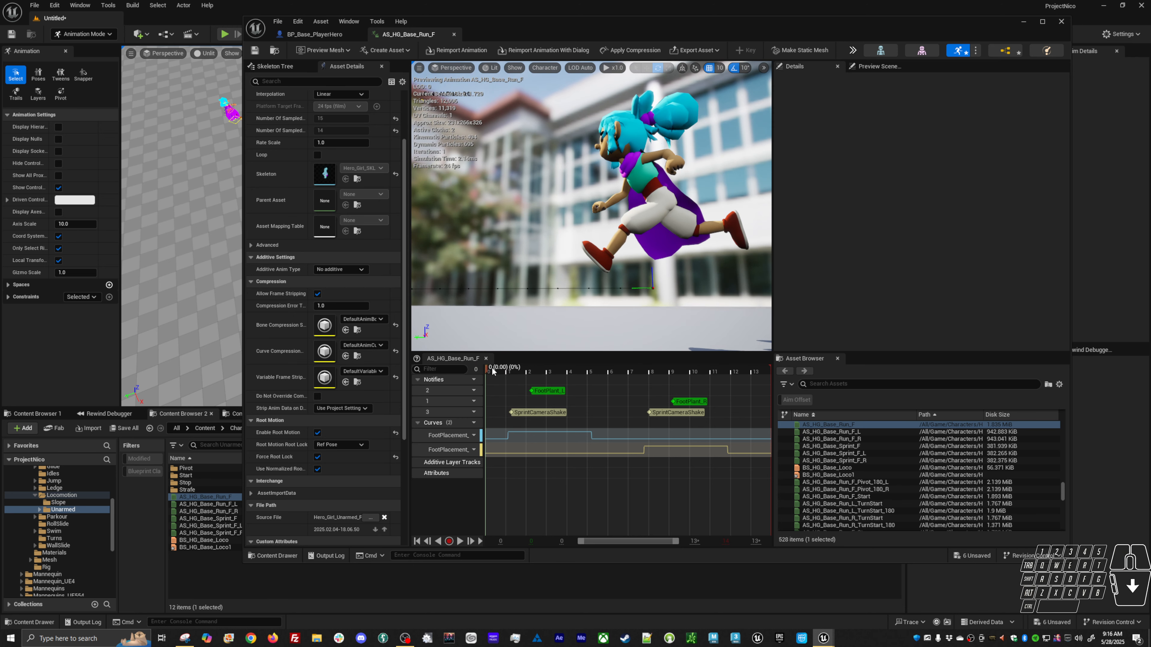
drag(493, 372, 774, 372)
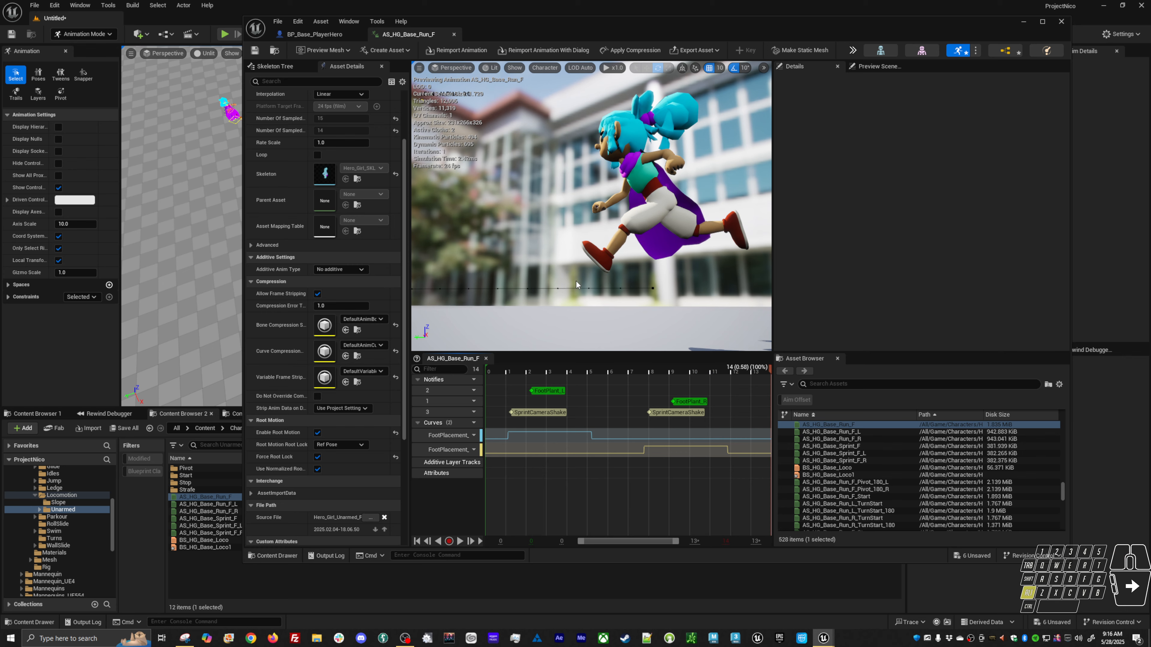
key(space)
mouse_move(579, 284)
alt+mouse_down()
mouse_move(575, 300)
mouse_move(579, 289)
alt+mouse_up()
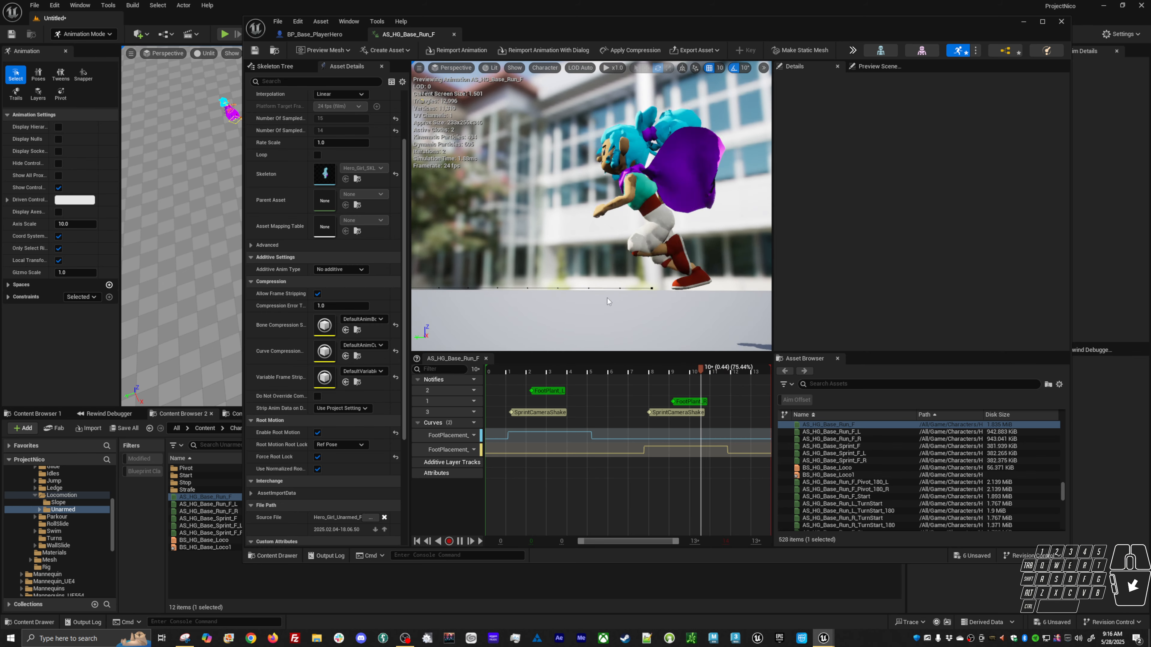
drag(513, 371, 755, 372)
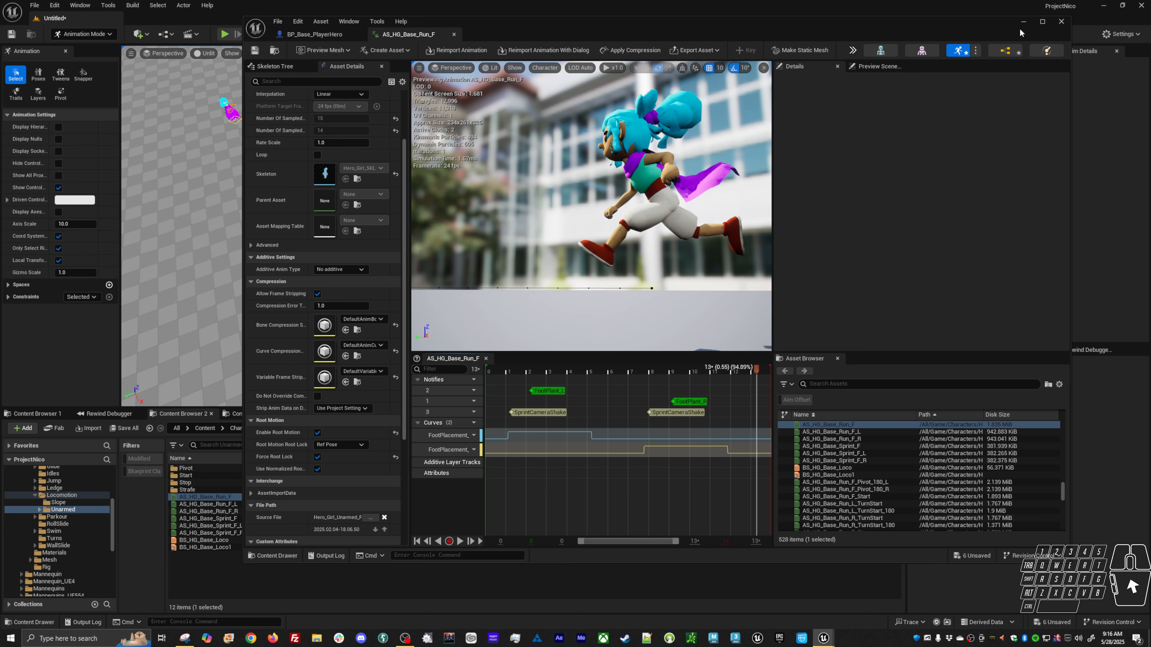
click(1025, 23)
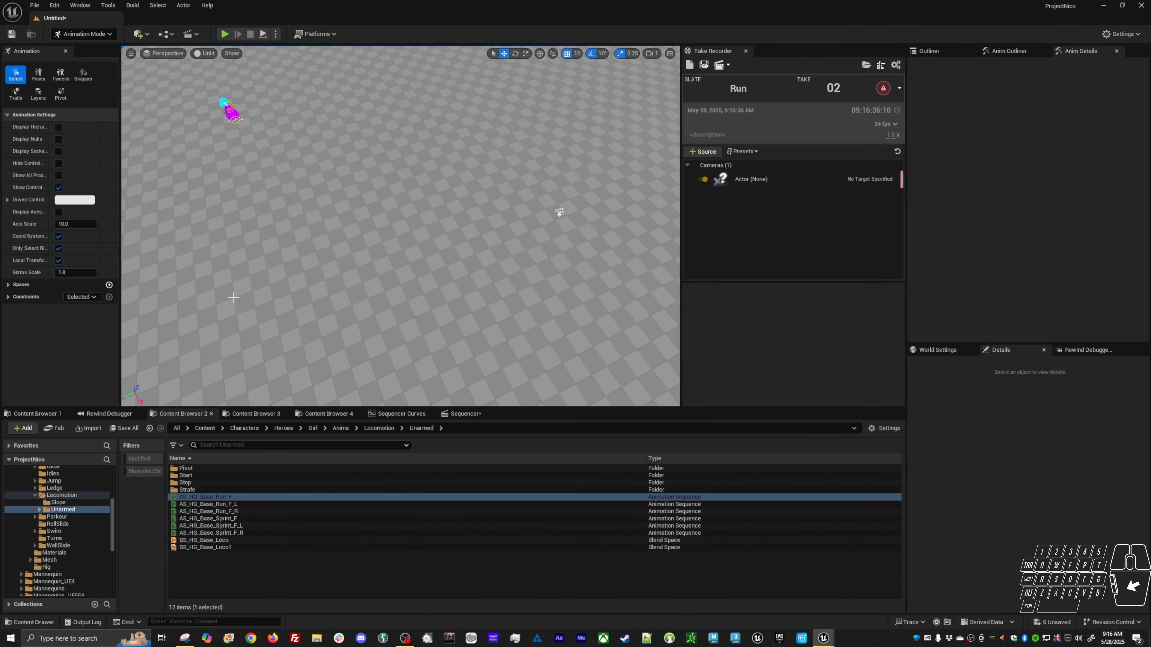
Delete the CR_Hero_Girl_Anim track keys after frame 218 through the end of the section.
click(464, 418)
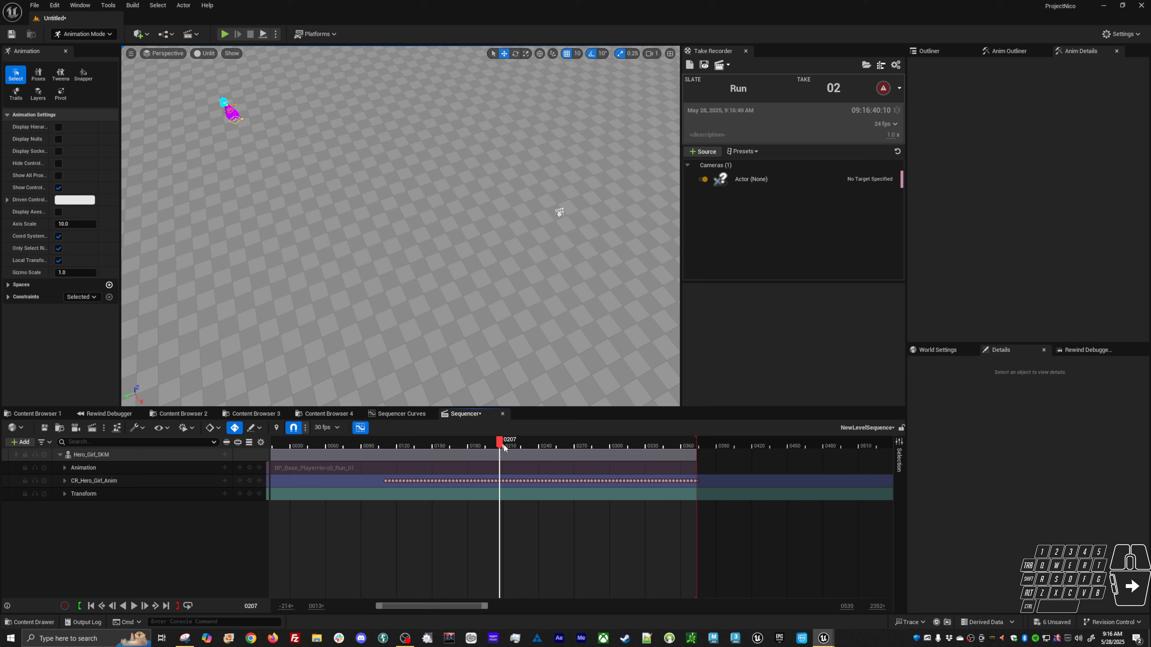
alt+shift+right_drag(496, 507, 530, 496)
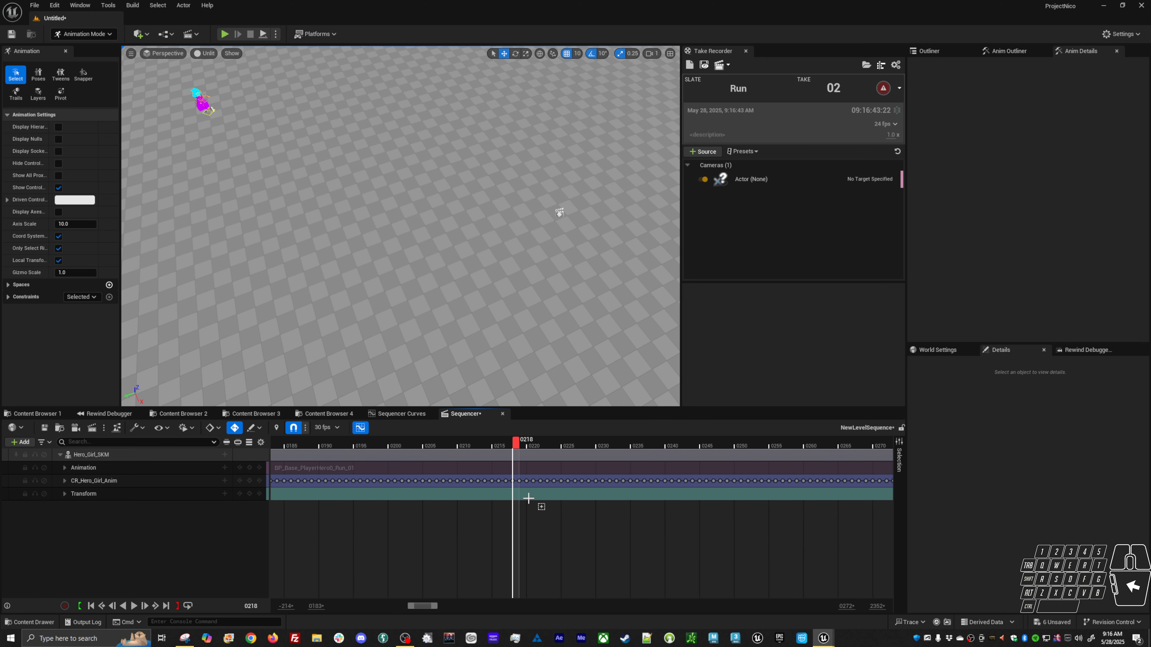
click(510, 480)
click(512, 481)
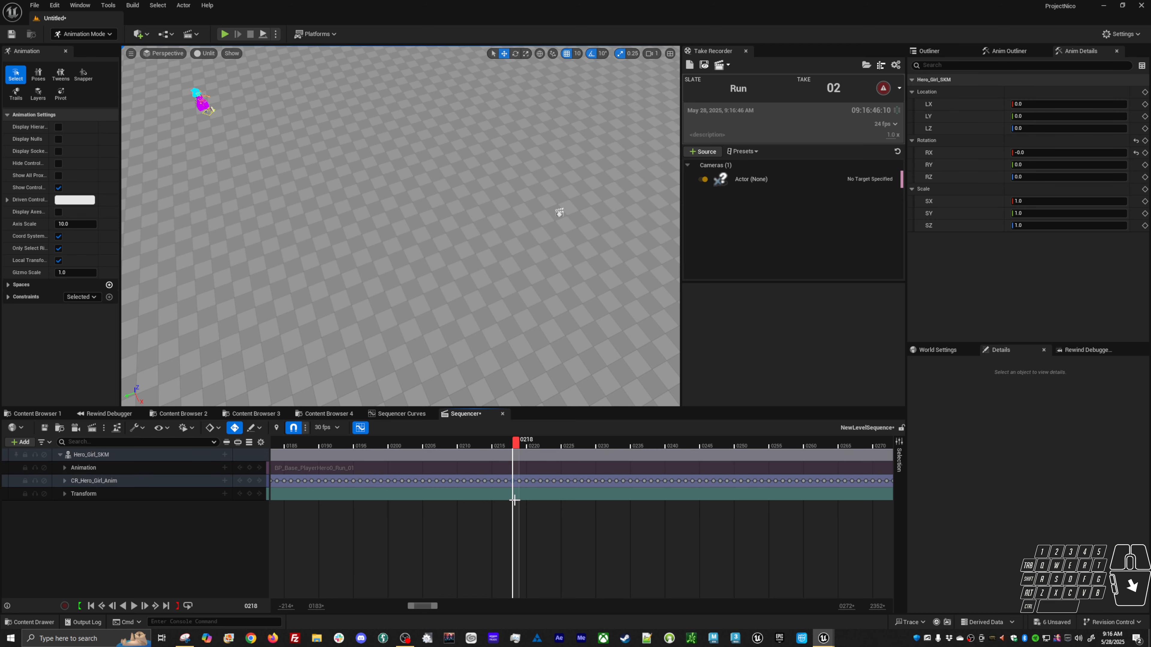
drag(517, 476, 826, 521)
right_drag(668, 536, 554, 540)
key(Delete)
right_drag(526, 543, 376, 550)
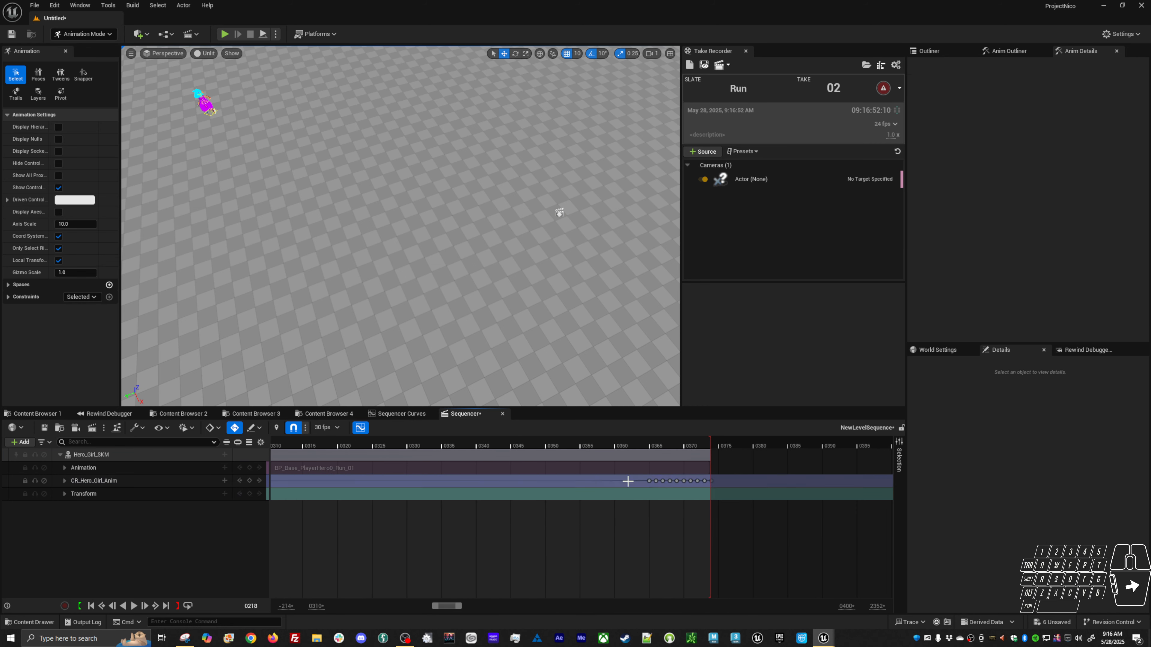
drag(641, 475, 740, 493)
key(Delete)
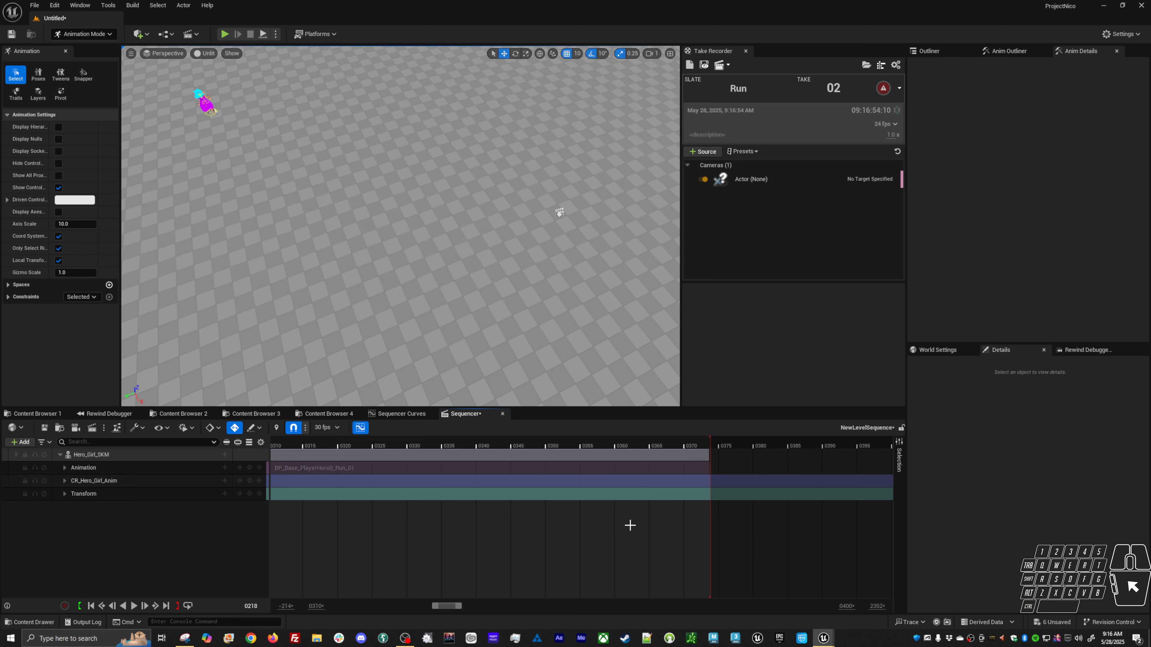
Delete the Animation track from Hero_Girl_SKM in the Sequencer.
alt+shift+right_drag(627, 526, 476, 516)
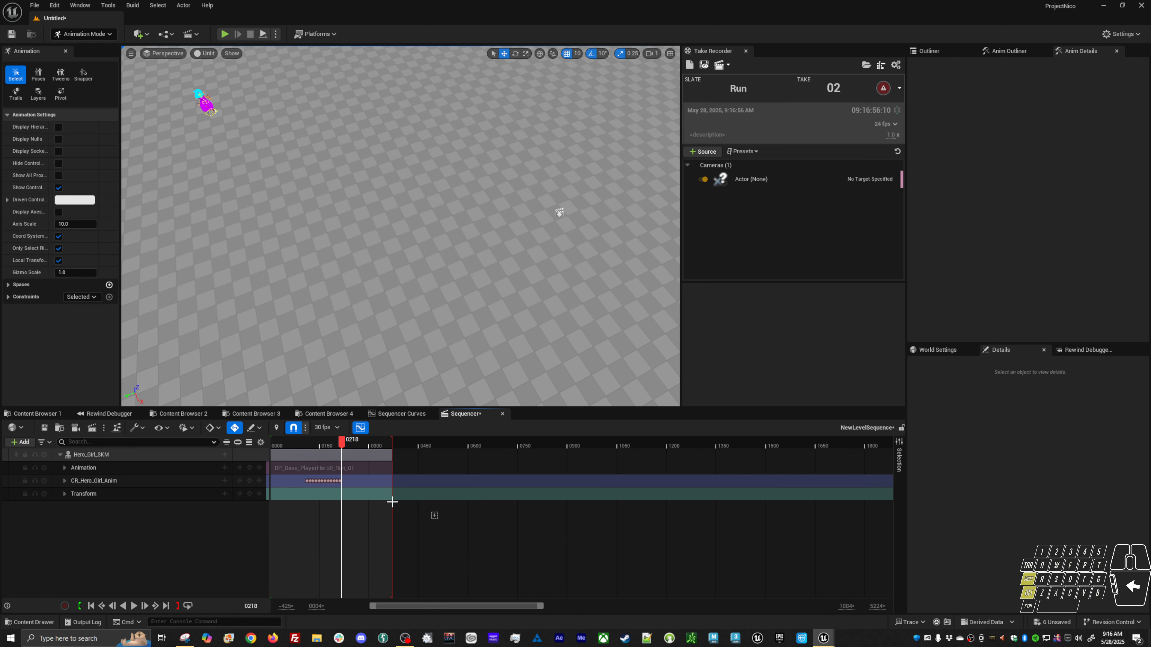
click(180, 468)
key(Delete)
Slide the CR_Hero_Girl_Anim section so it starts at frame 0.
right_drag(344, 495, 458, 474)
drag(449, 454, 413, 453)
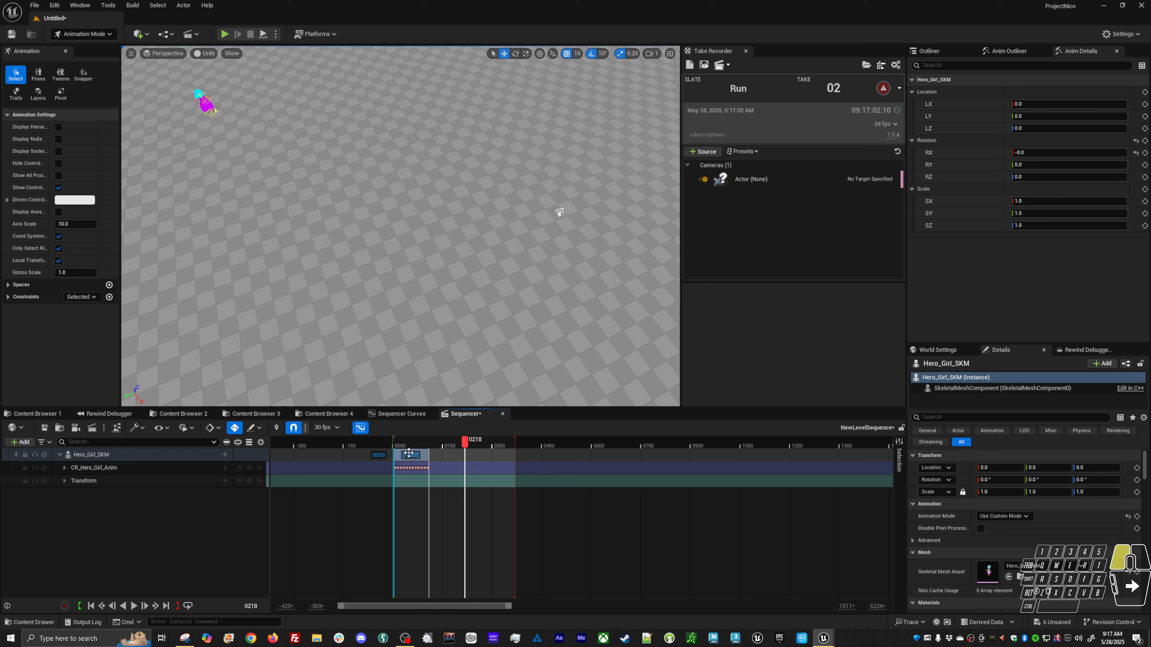
mouse_move(400, 486)
alt+shift+right_down()
mouse_move(479, 483)
mouse_move(651, 521)
alt+shift+right_up()
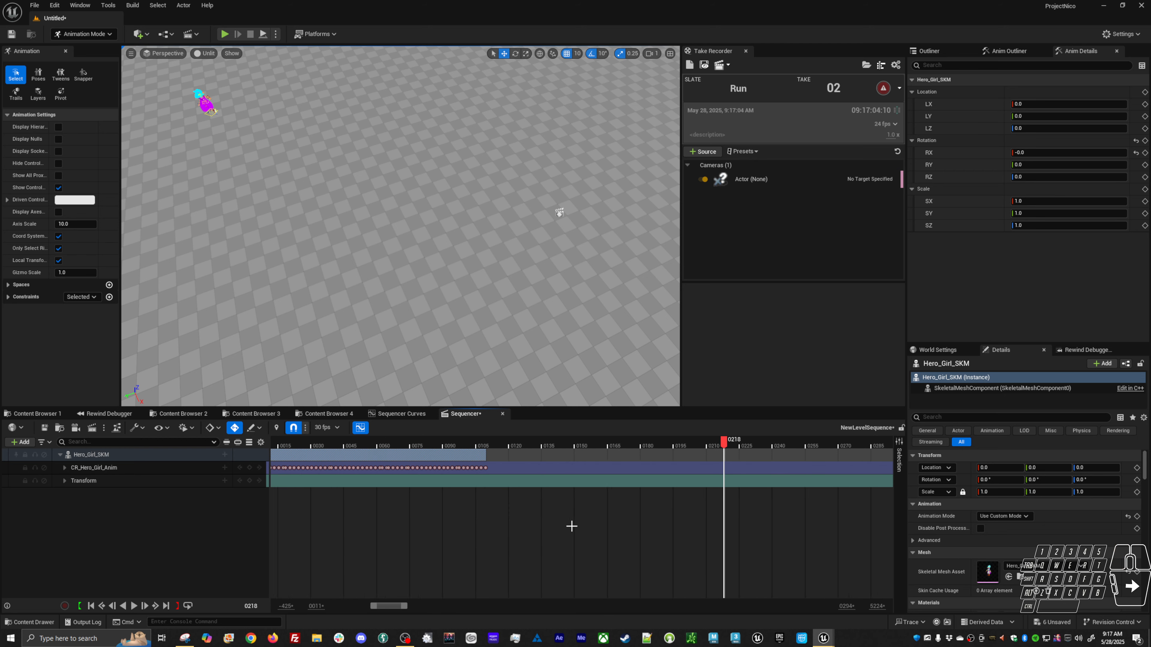
right_drag(403, 522, 565, 516)
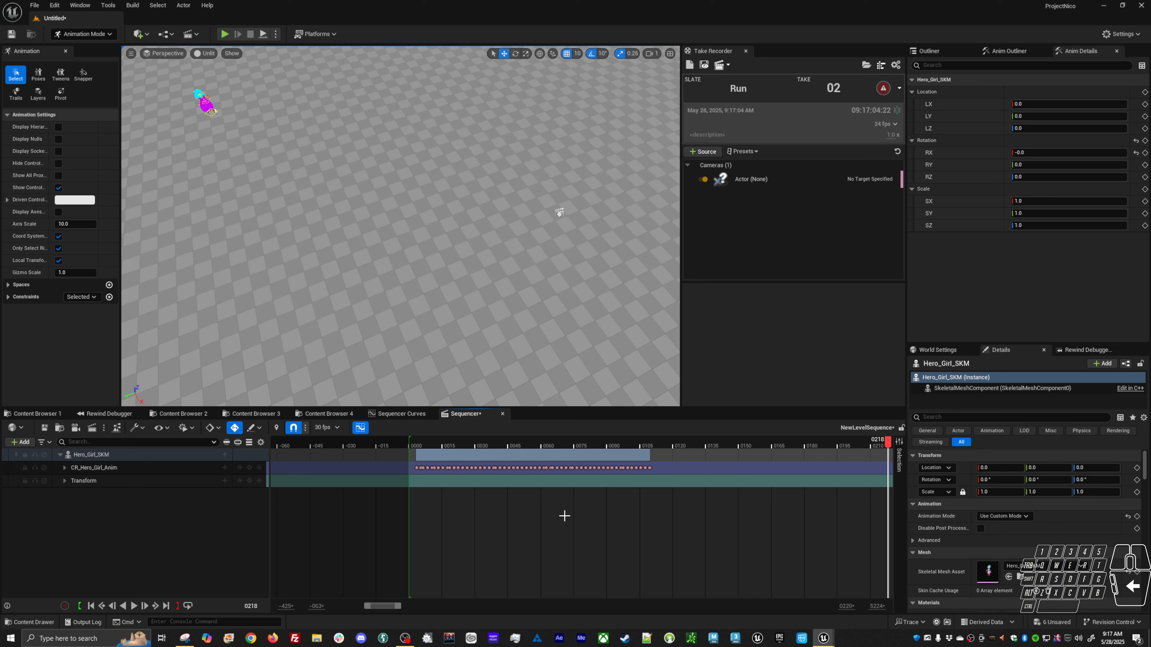
click(420, 444)
drag(431, 454, 420, 454)
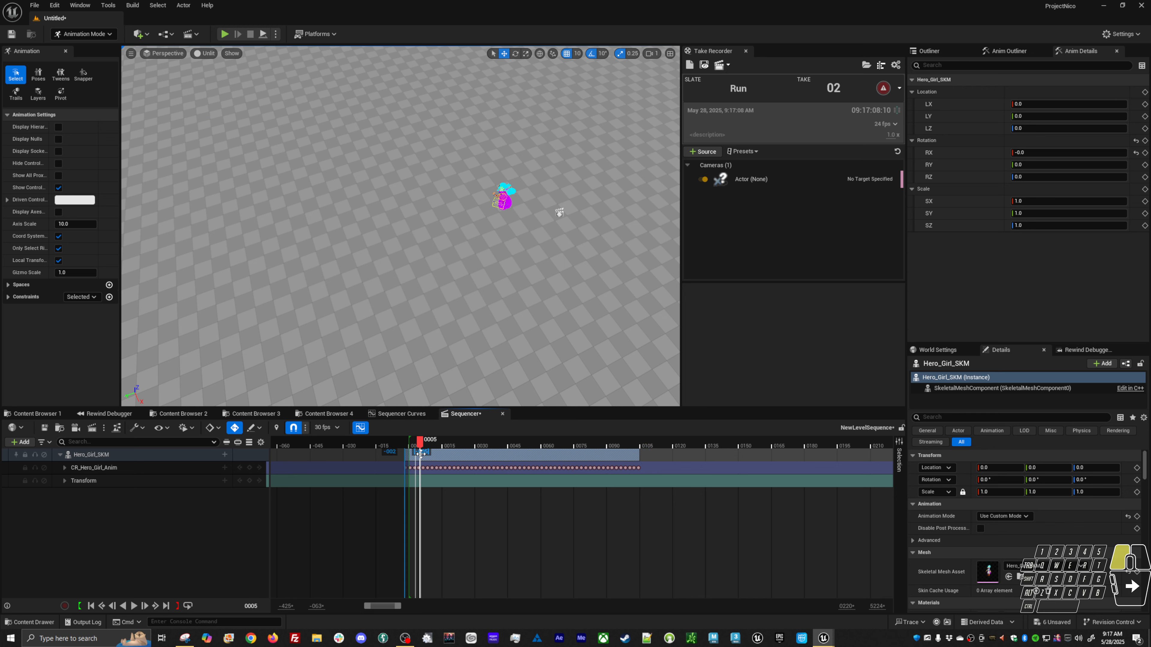
ctrl+scroll(394, 463, up, 5)
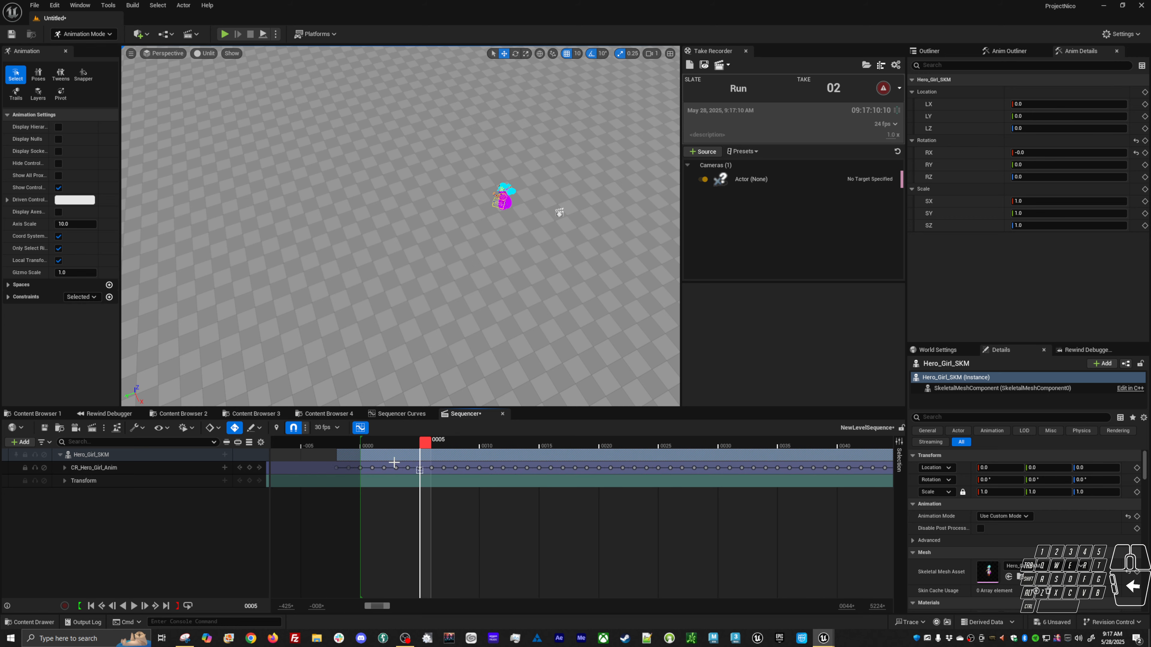
click(367, 457)
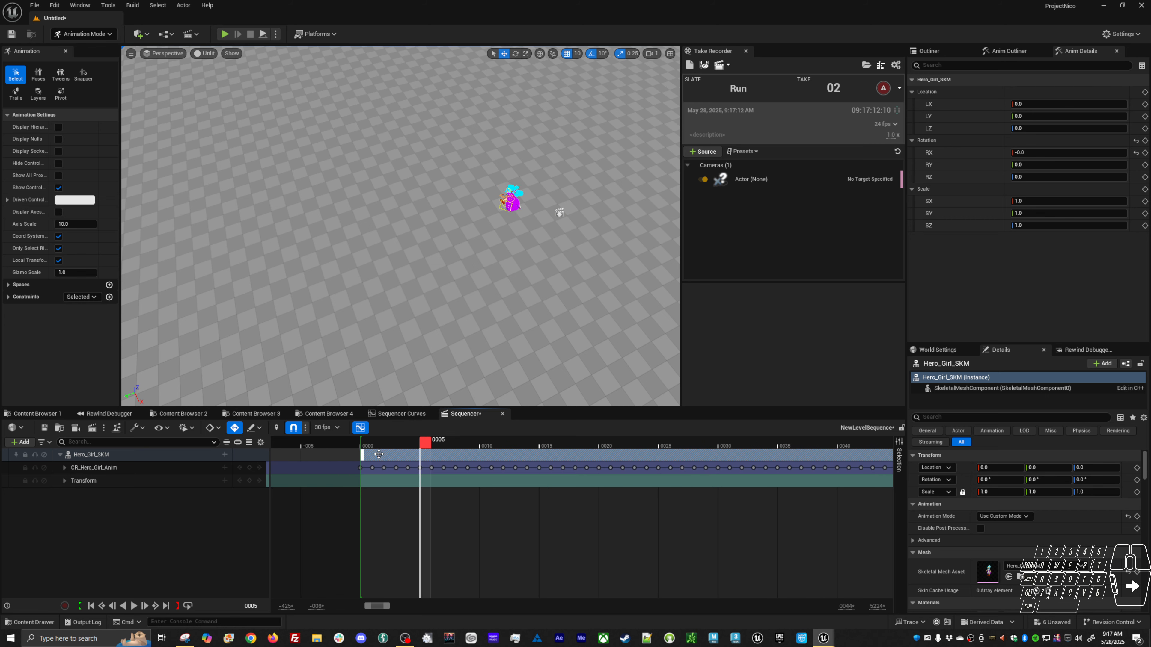
Focus the viewport on the character's body_offset_ctrl and scrub the opening frames to examine the pose.
click(504, 213)
key(f)
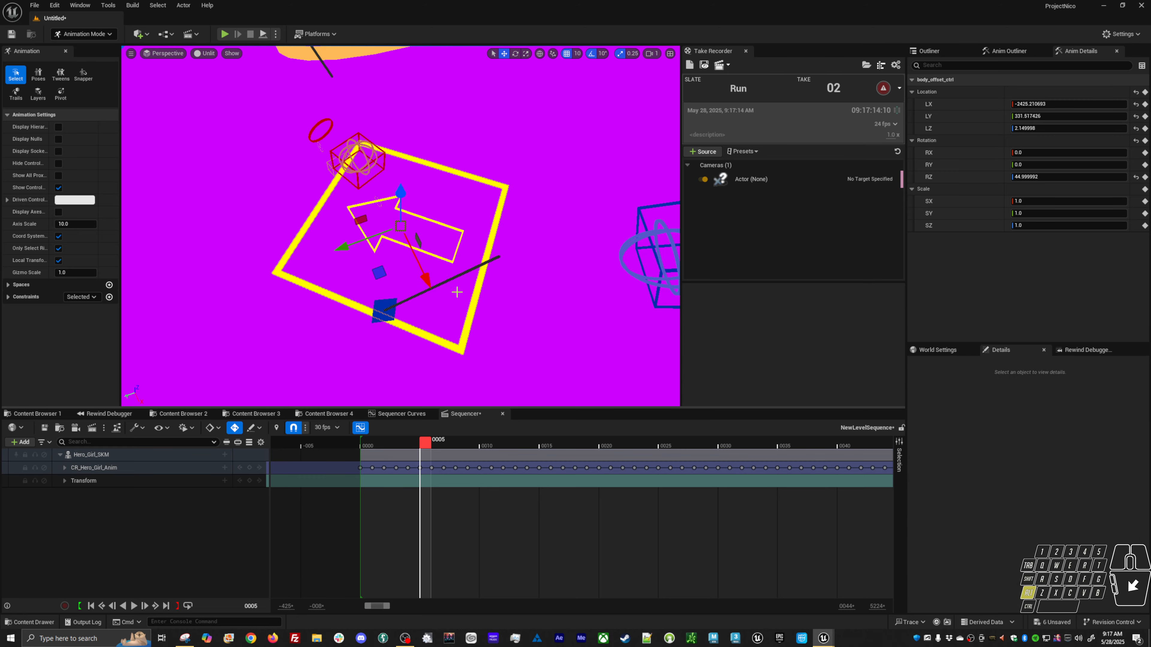
alt+drag(457, 291, 502, 290)
alt+right_drag(503, 291, 435, 290)
alt+drag(435, 290, 521, 245)
alt+right_drag(370, 324, 416, 323)
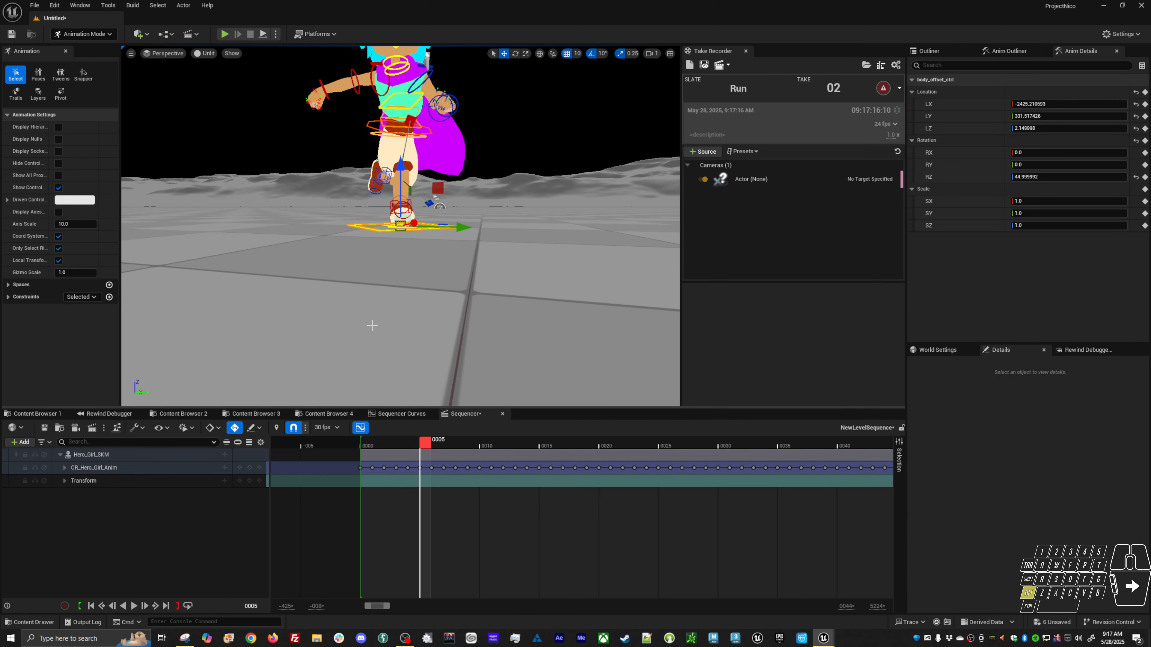
alt+middle_drag(369, 323, 335, 385)
alt+drag(359, 340, 471, 329)
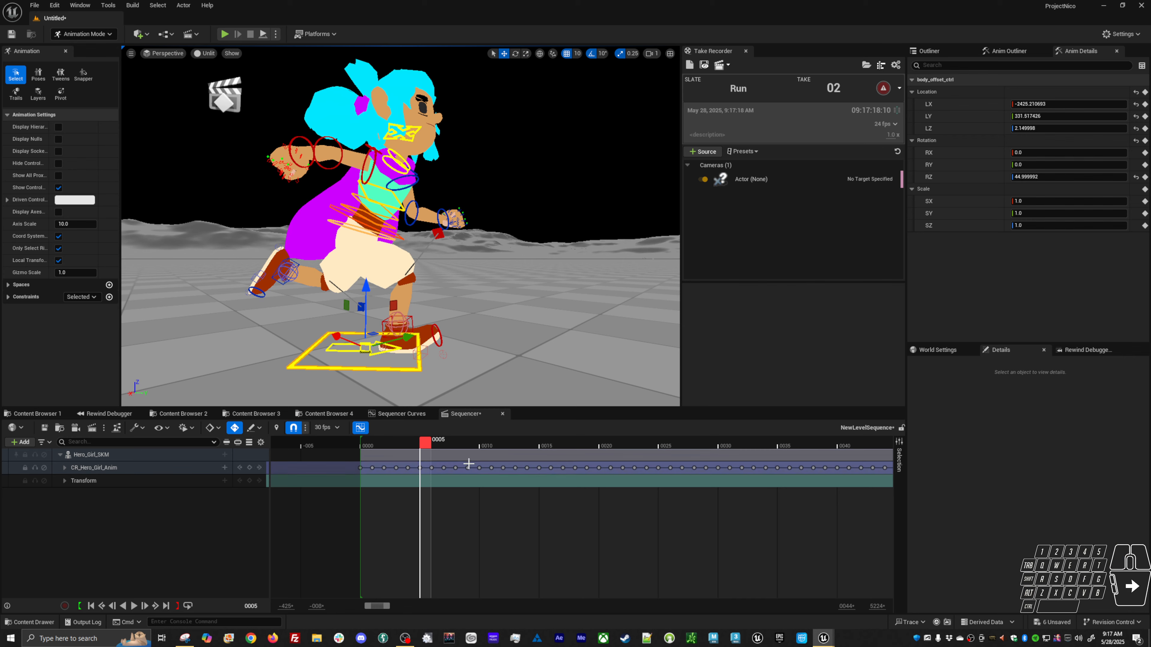
drag(425, 443, 497, 448)
alt+middle_drag(499, 290, 444, 267)
alt+drag(444, 267, 481, 254)
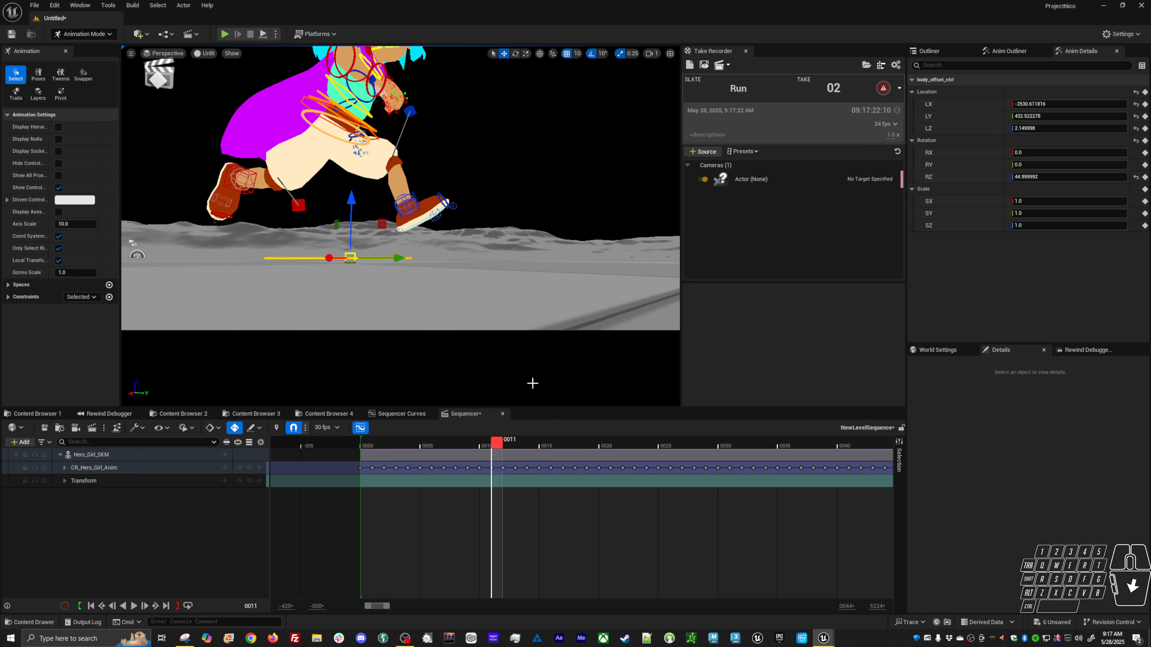
Delete the control rig keys before frame 12.
mouse_move(502, 449)
mouse_down()
mouse_move(484, 447)
mouse_move(521, 442)
mouse_move(510, 444)
mouse_up()
mouse_move(489, 299)
alt+mouse_down()
mouse_move(471, 318)
mouse_move(466, 299)
alt+mouse_up()
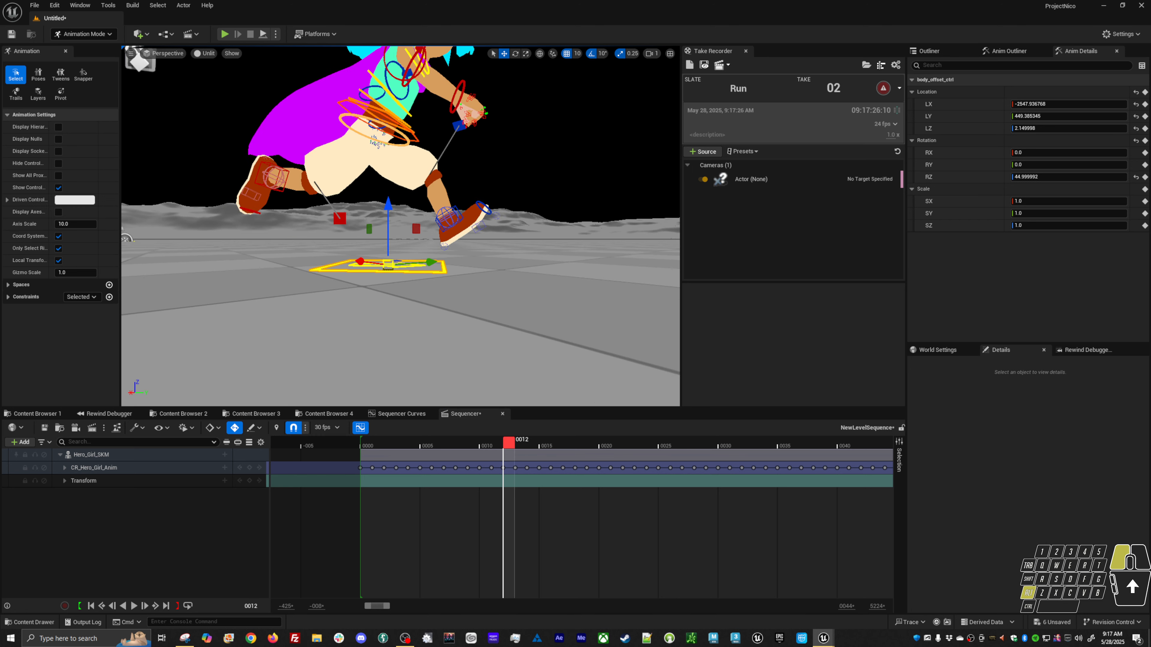
drag(498, 470, 326, 480)
key(Delete)
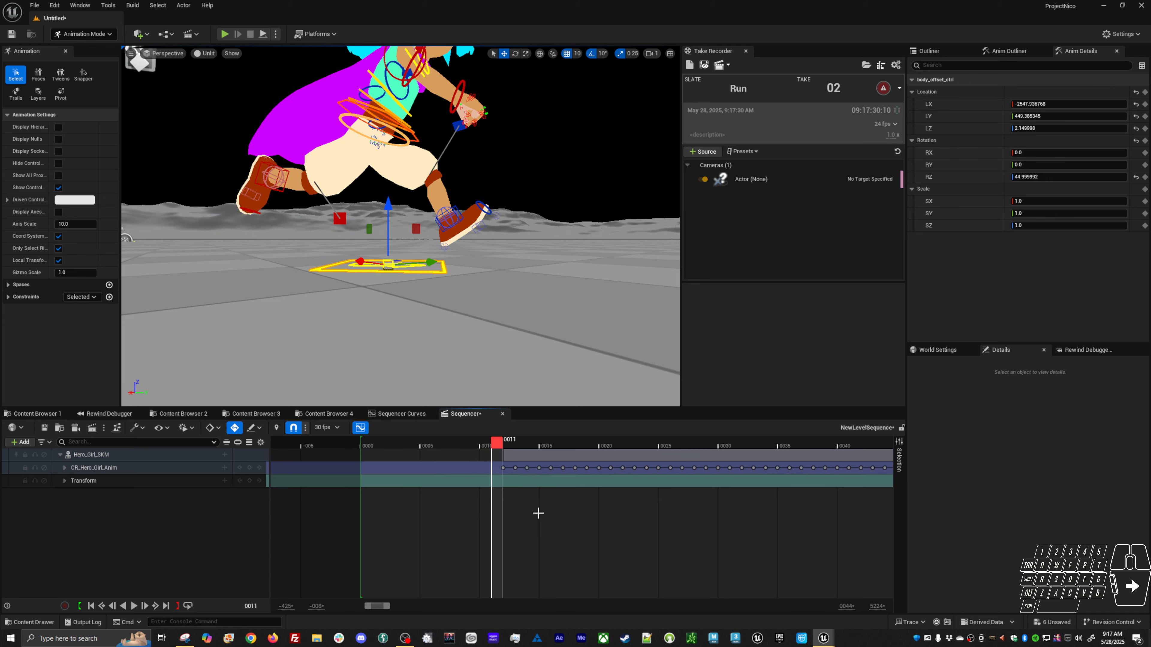
Compare with the AS_HG_Base_Run_F animation preview by scrubbing its timeline, then minimize it.
right_drag(537, 511, 330, 444)
drag(329, 444, 334, 444)
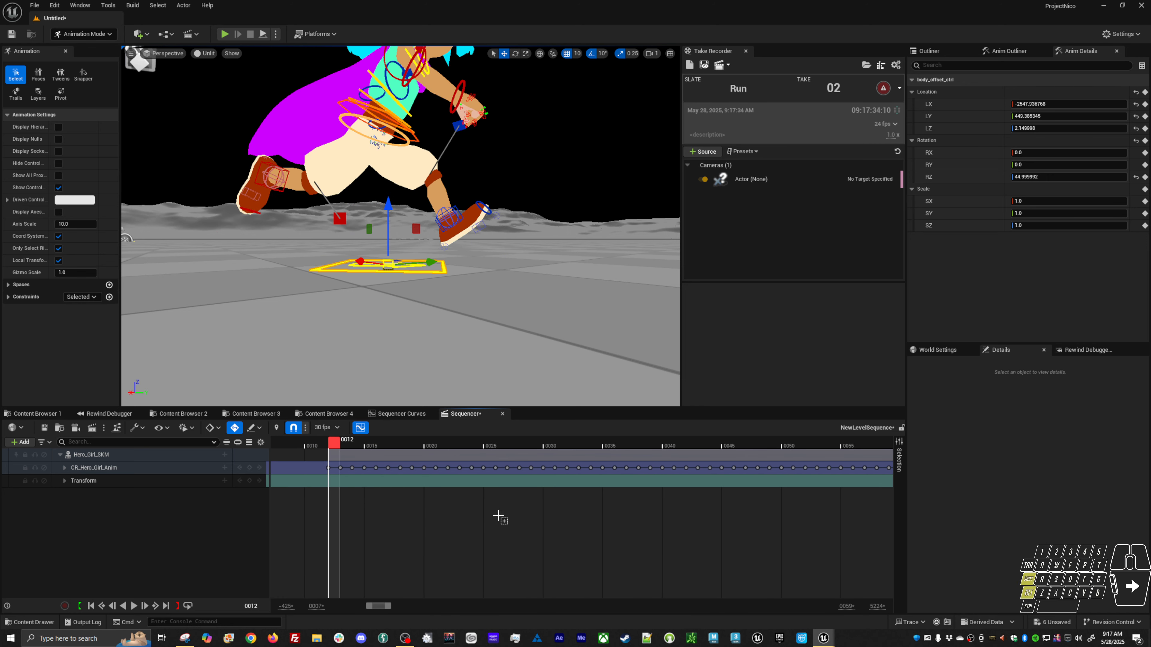
key(alt+shift+o)
key(Escape)
key(alt+Tab)
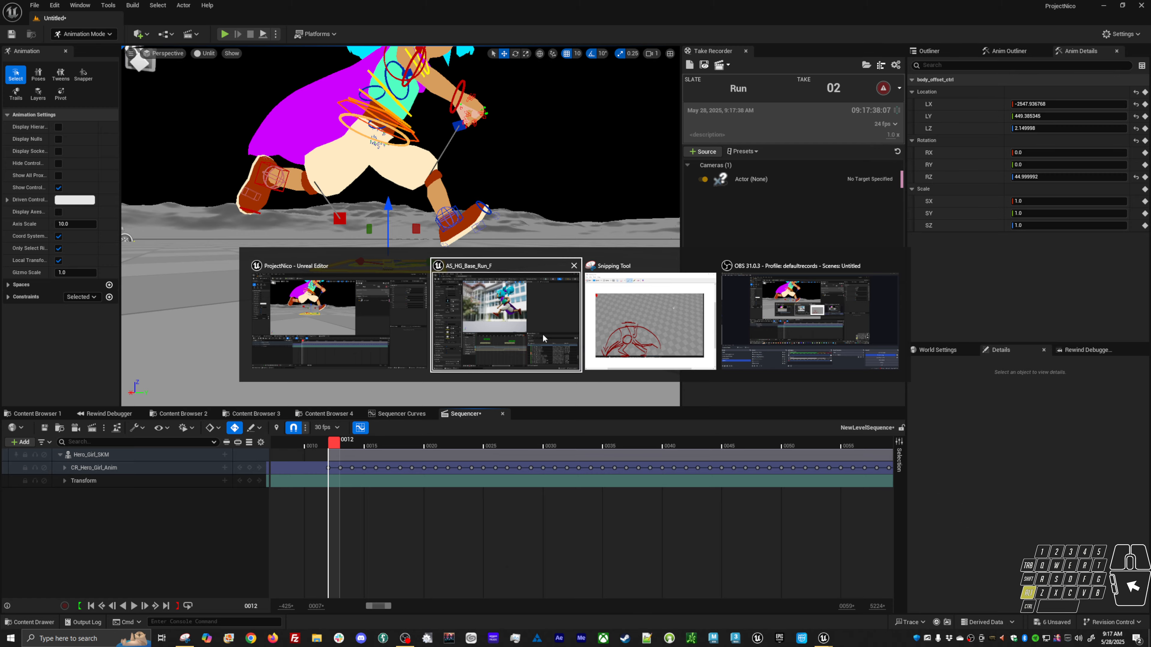
click(514, 369)
drag(697, 372, 790, 375)
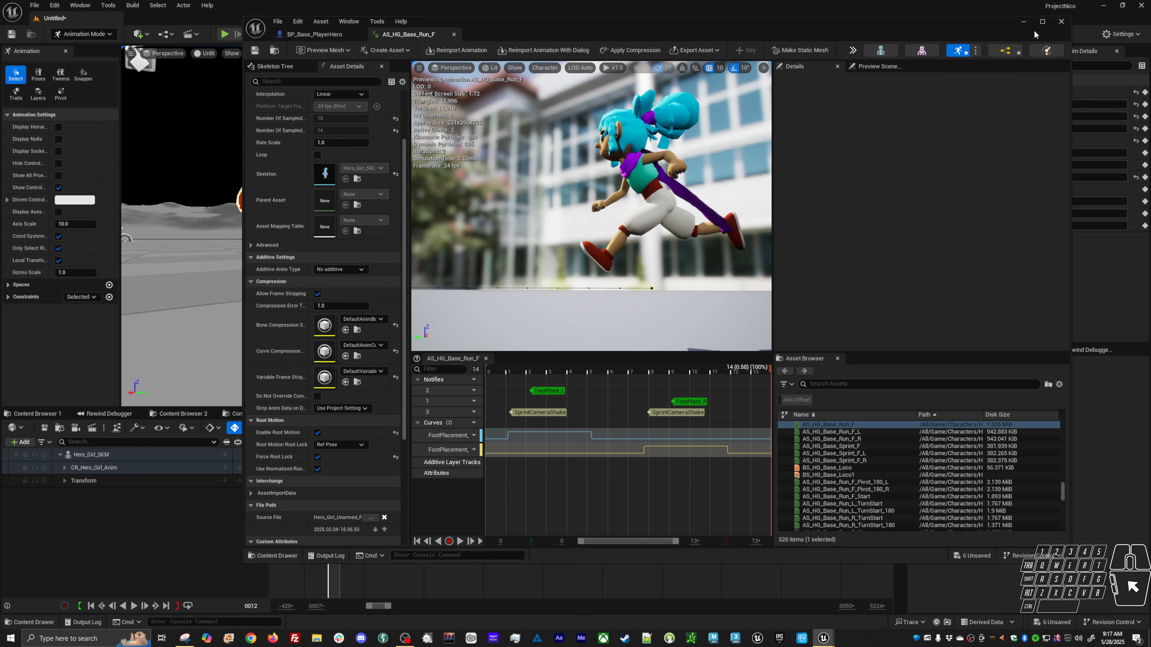
click(1024, 22)
Shift the trimmed control rig section back to start at frame 0 and view the pose there.
right_drag(332, 501, 457, 492)
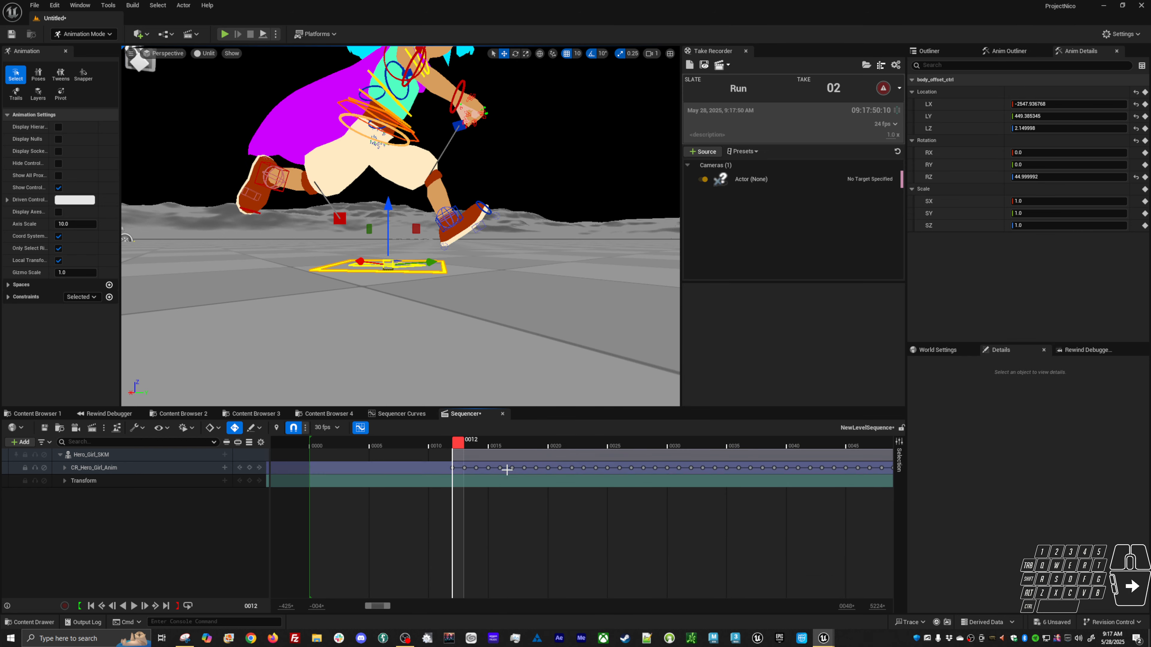
drag(512, 456, 381, 454)
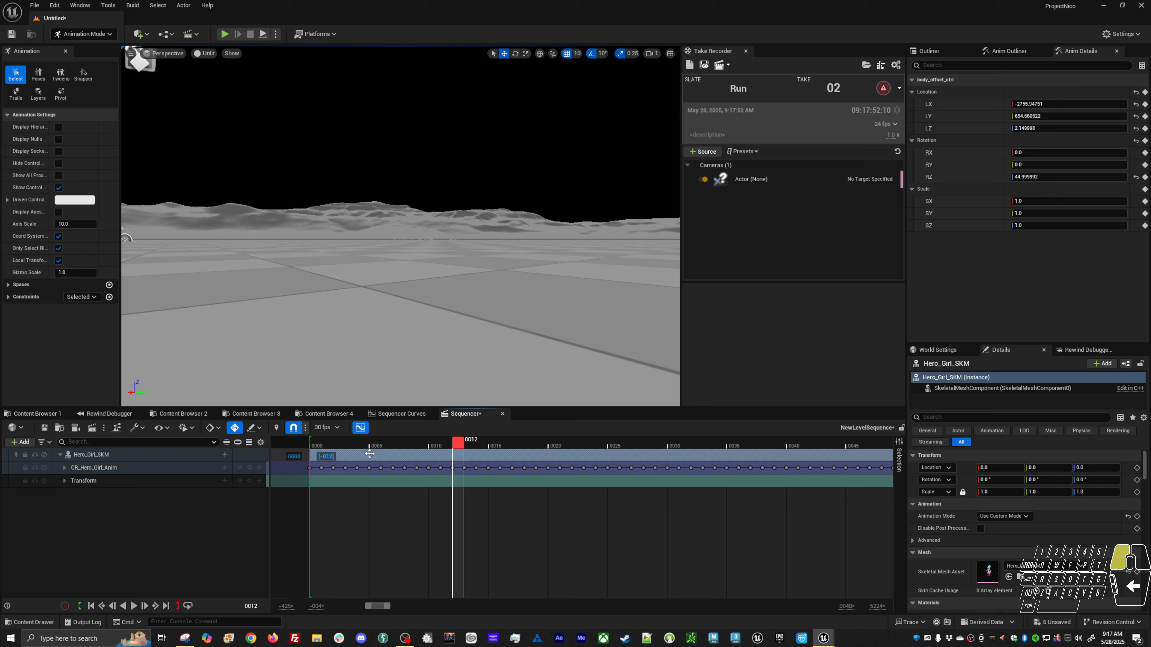
click(315, 444)
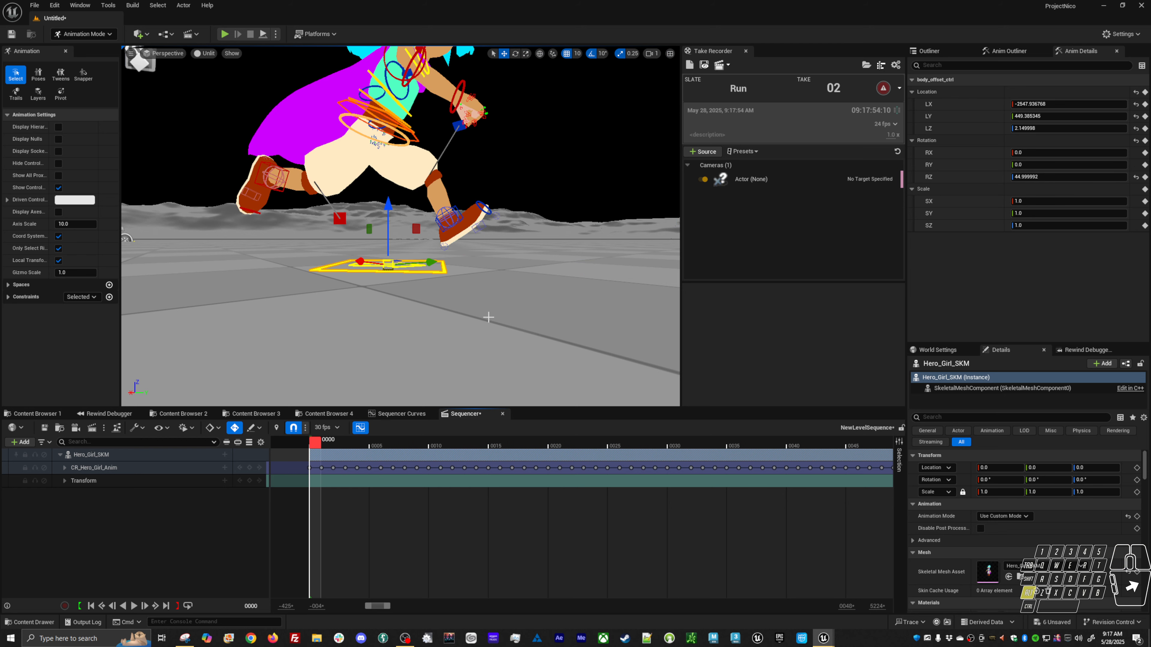
alt+right_drag(488, 317, 513, 291)
alt+right_drag(444, 259, 458, 267)
alt+drag(458, 267, 380, 186)
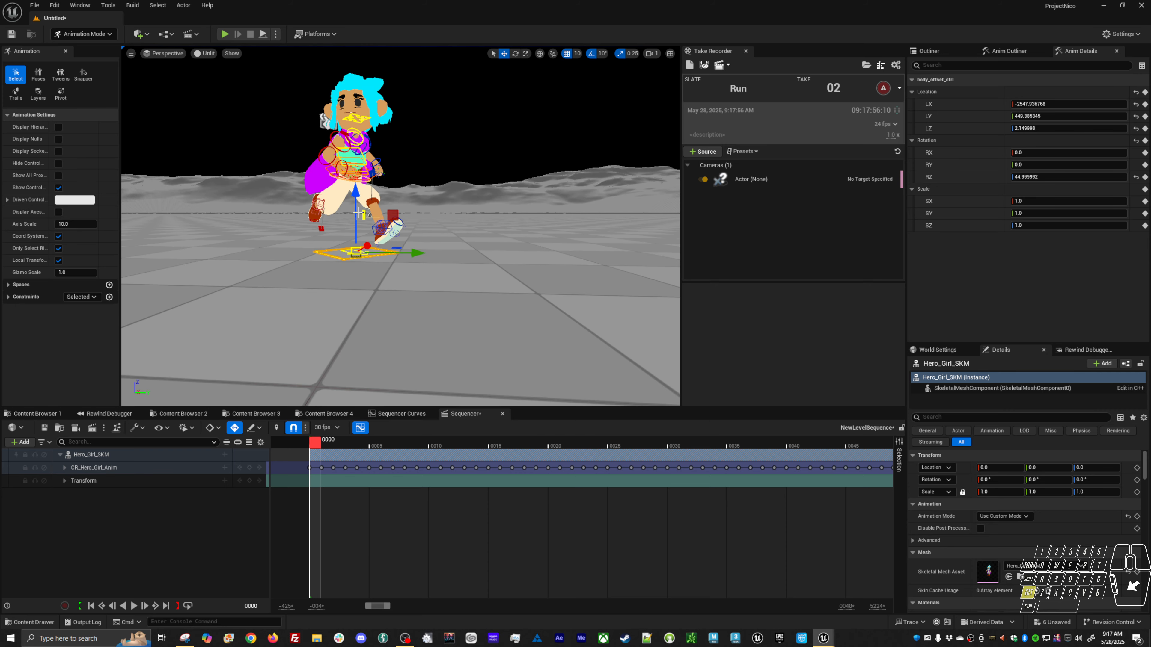
Orbit around the character and scrub the opening frames of the timeline to examine the run pose.
alt+right_drag(358, 212, 353, 227)
alt+drag(354, 227, 392, 328)
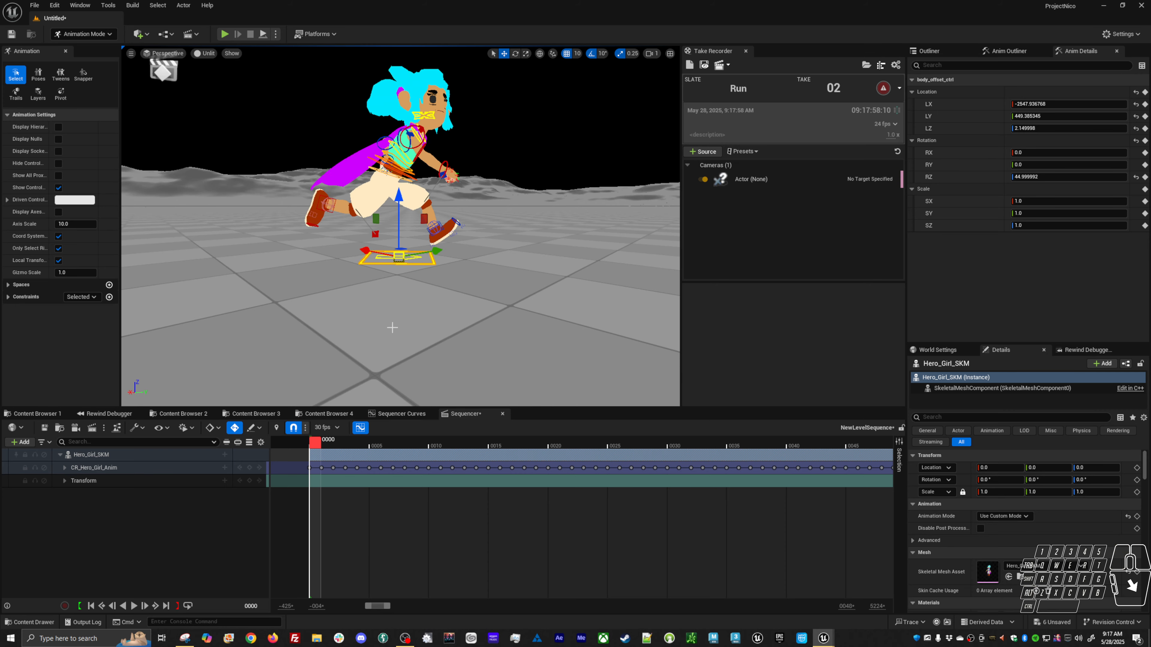
alt+drag(407, 233, 411, 241)
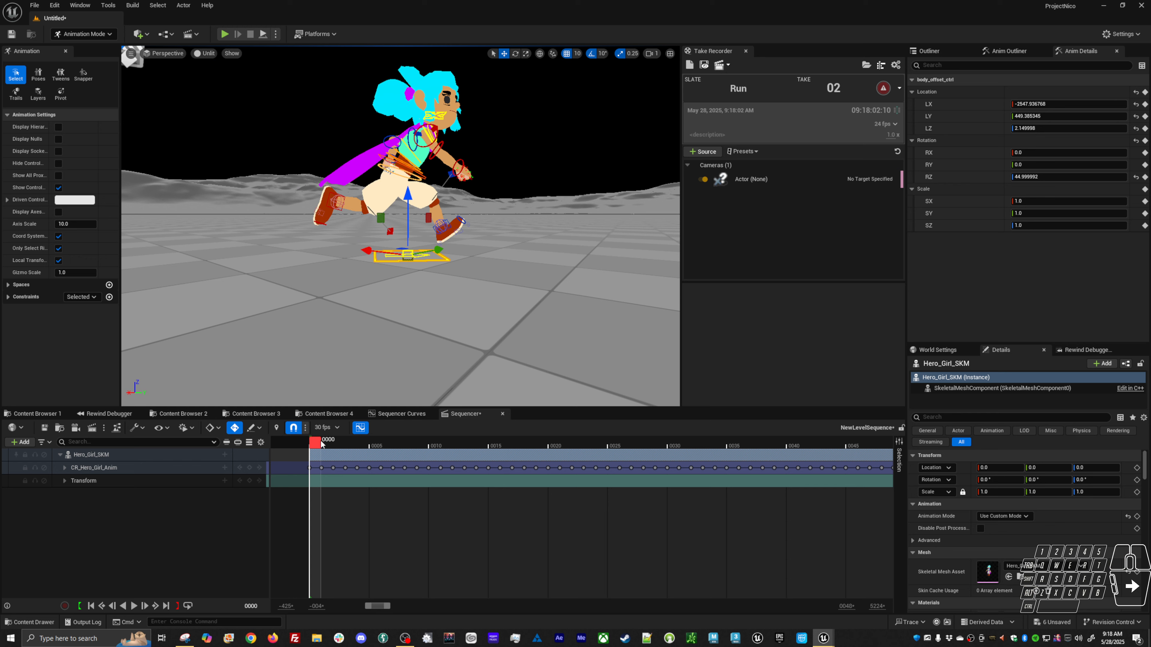
alt+shift+right_drag(447, 522, 433, 515)
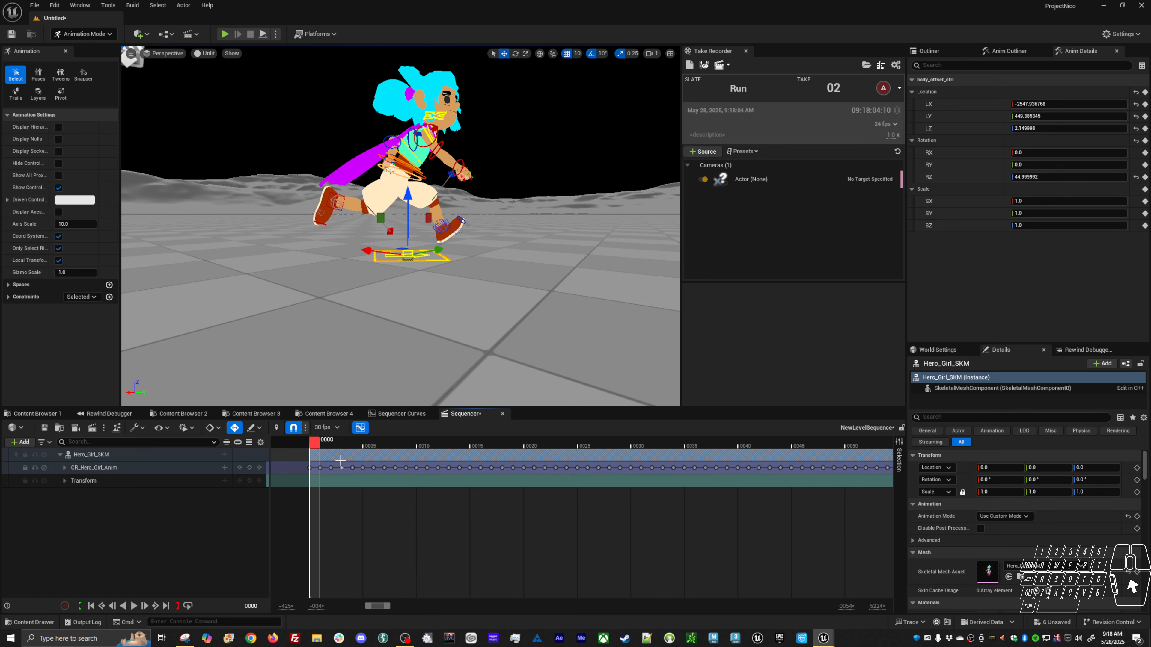
drag(317, 440, 414, 438)
alt+middle_drag(419, 353, 532, 355)
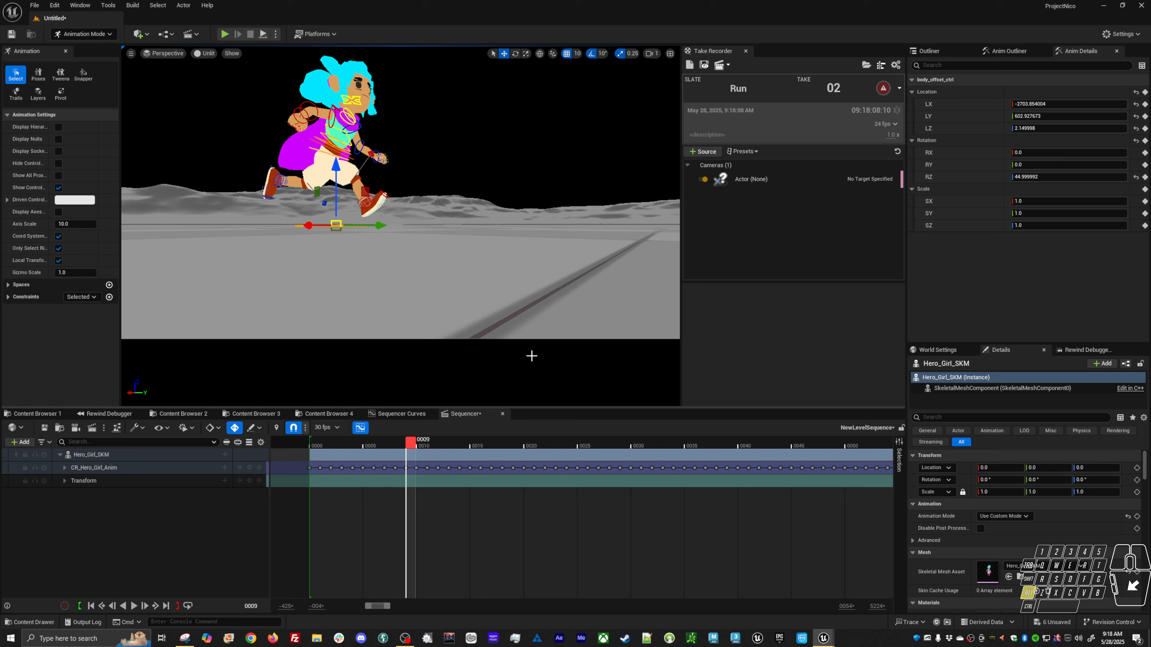
drag(414, 444, 497, 448)
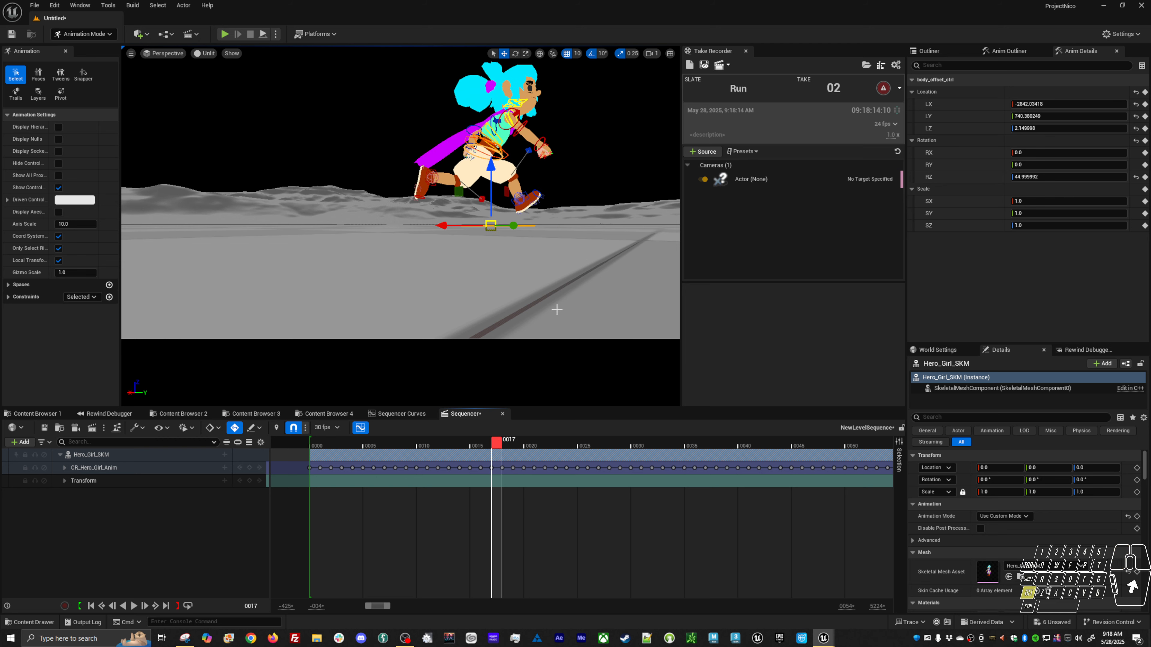
alt+drag(555, 310, 508, 322)
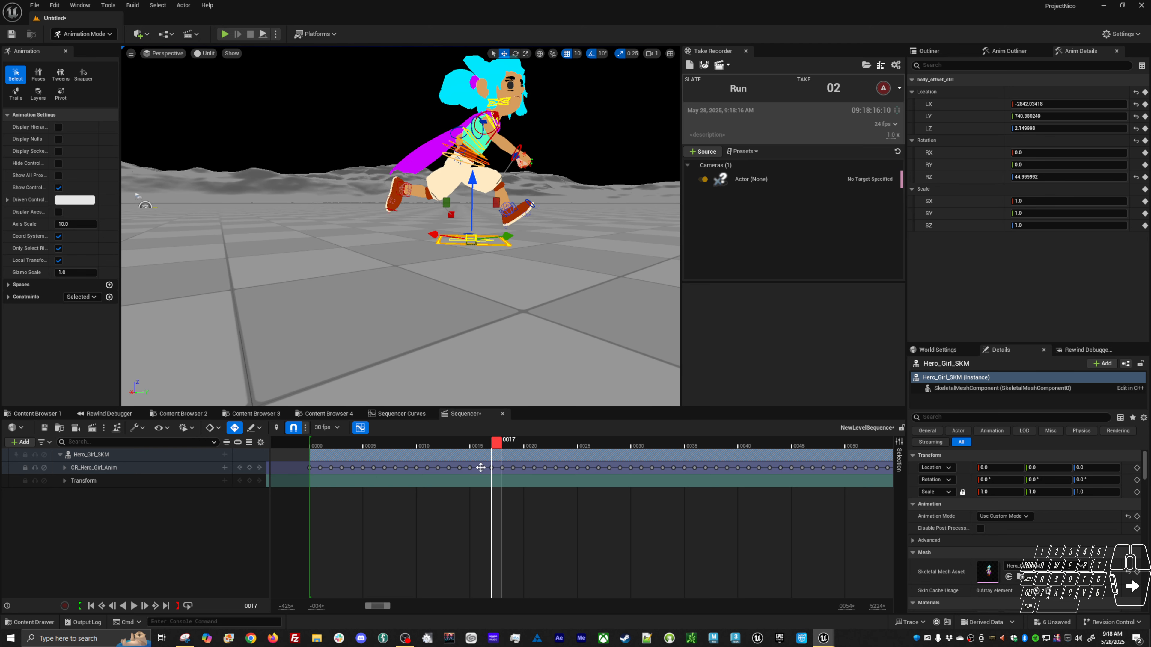
drag(497, 444, 384, 456)
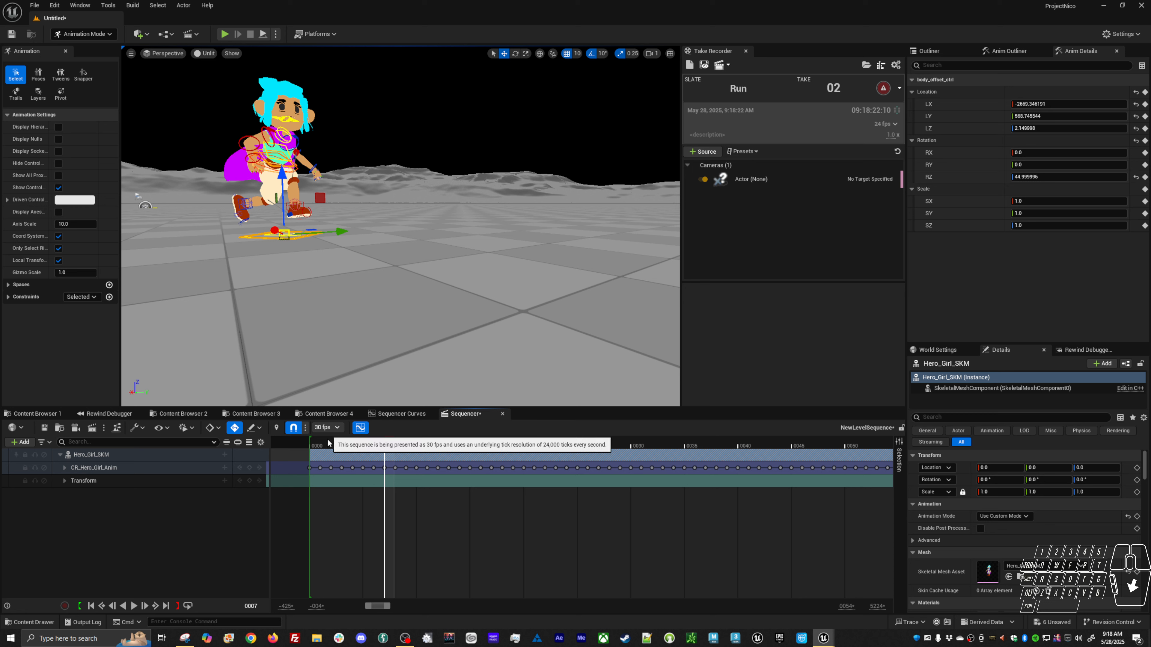
drag(389, 448, 318, 443)
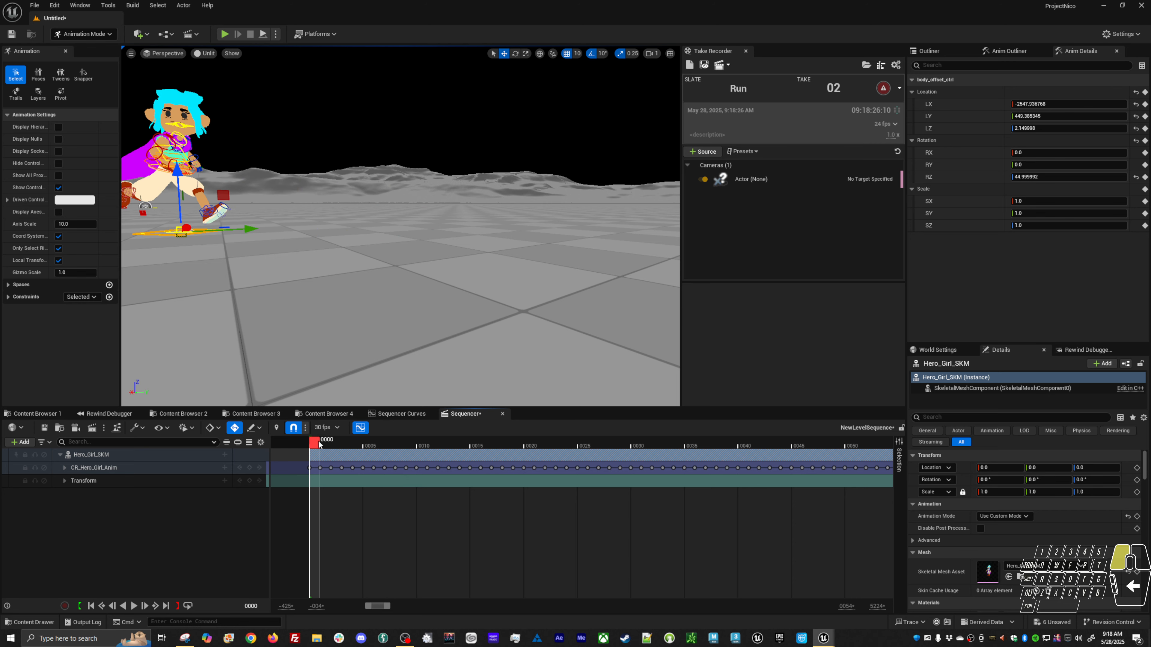
Switch the sequence display rate to 24 fps and place the playhead at frame 14.
click(331, 427)
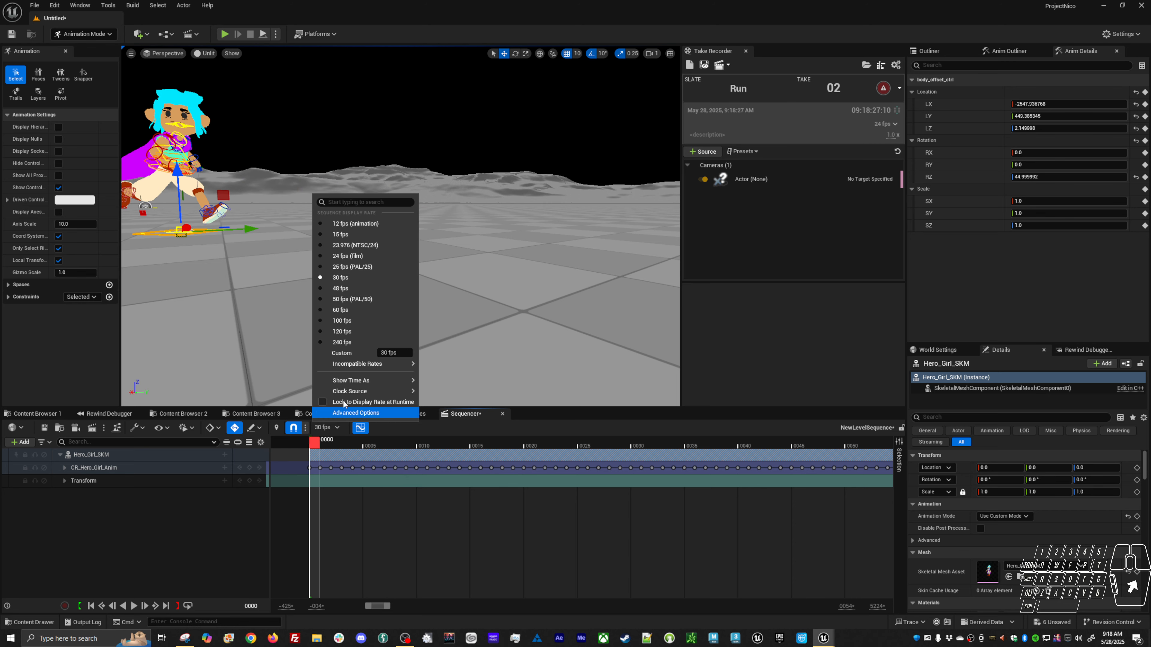
click(358, 254)
drag(313, 446, 506, 448)
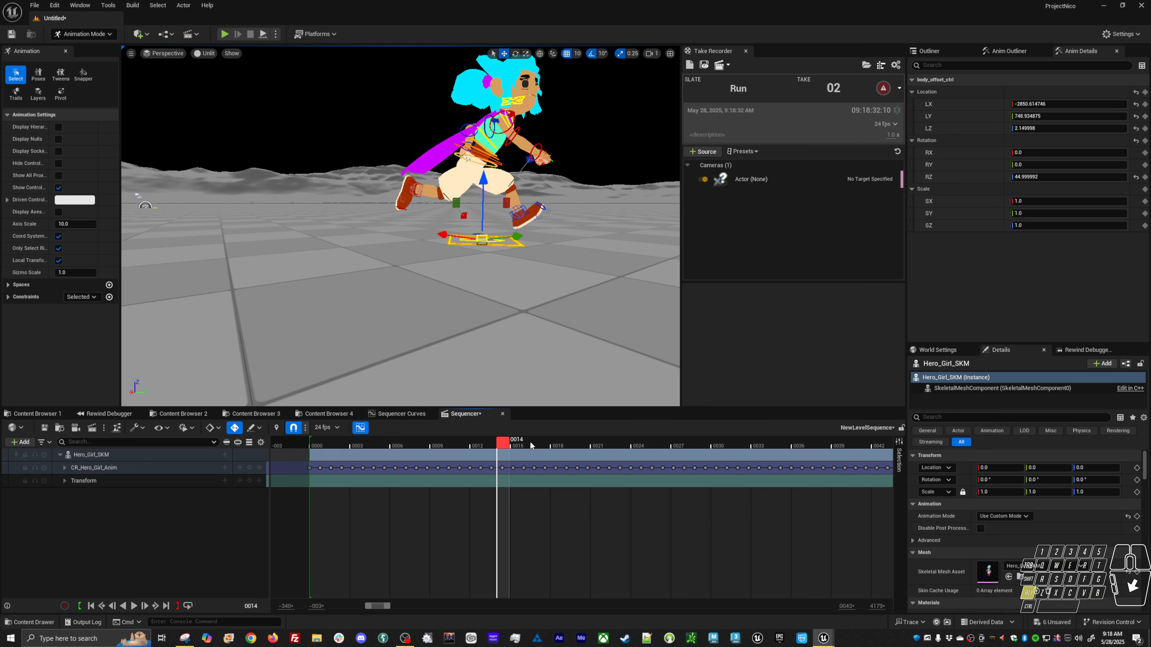
mouse_move(507, 326)
alt+mouse_down()
mouse_move(475, 315)
mouse_move(492, 311)
alt+mouse_up()
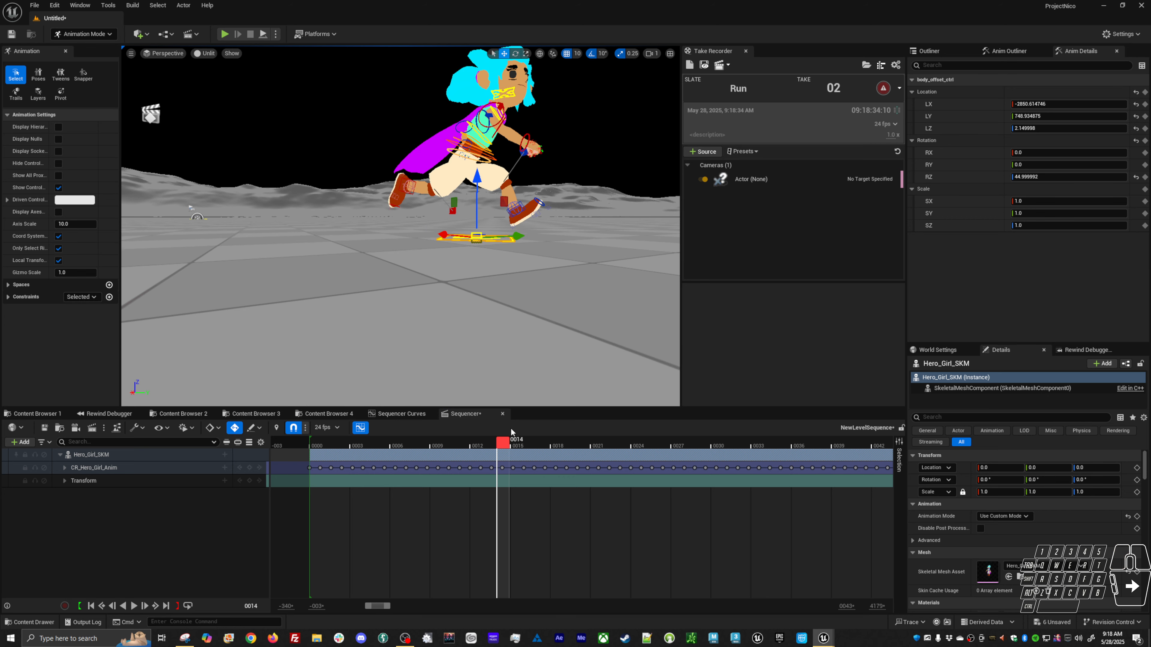
mouse_move(506, 446)
mouse_down()
mouse_move(479, 456)
mouse_move(509, 449)
mouse_up()
Select and delete all control rig keys after frame 14.
alt+shift+right_drag(649, 501, 609, 521)
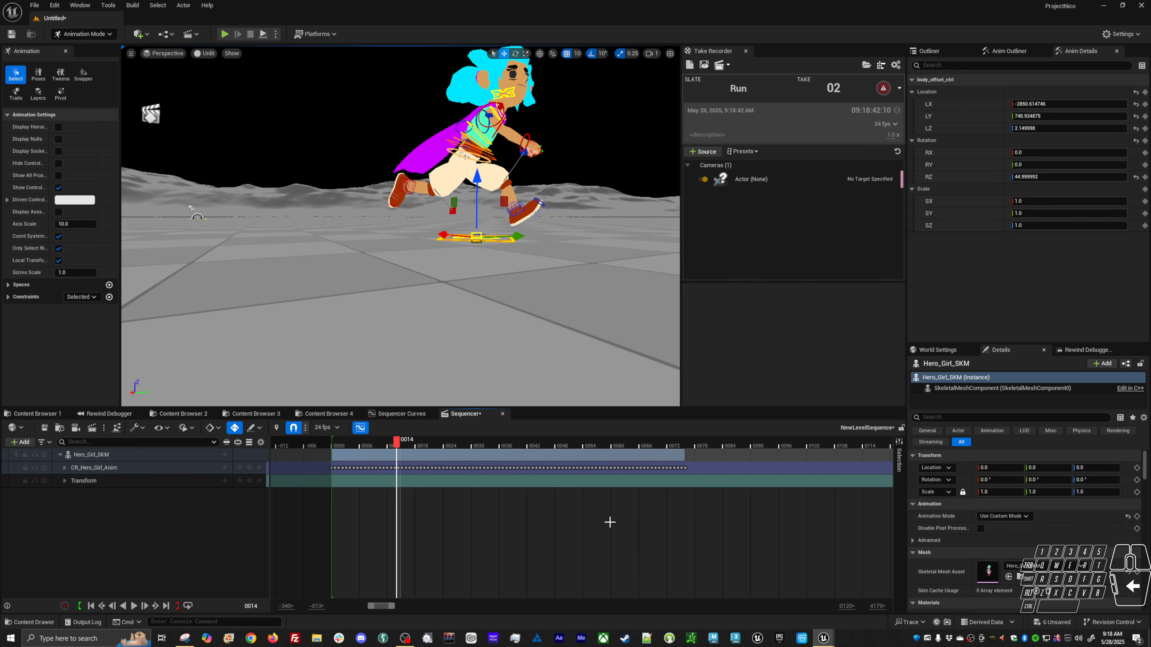
alt+shift+right_drag(438, 495, 500, 484)
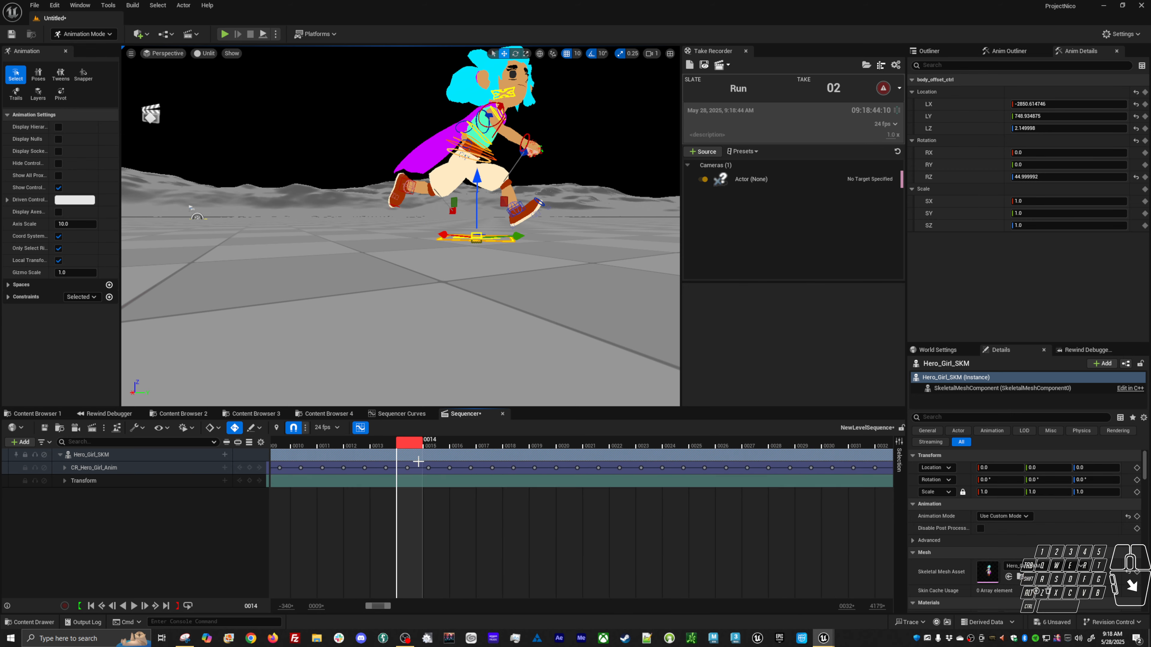
drag(423, 470, 549, 504)
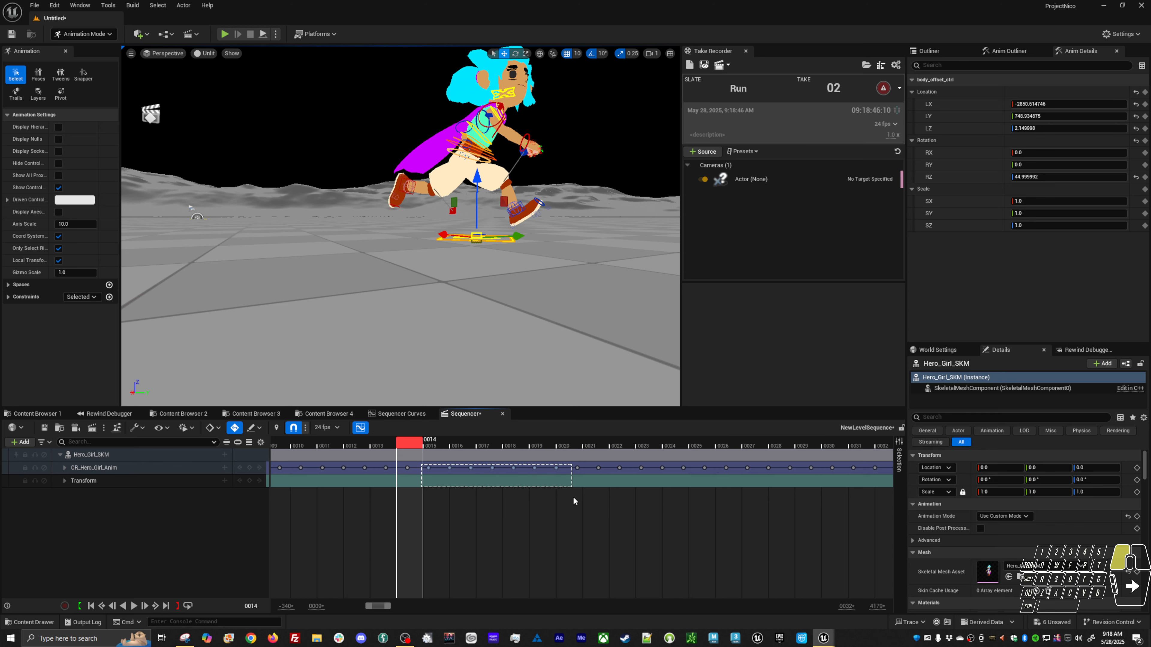
drag(678, 493, 895, 481)
key(Delete)
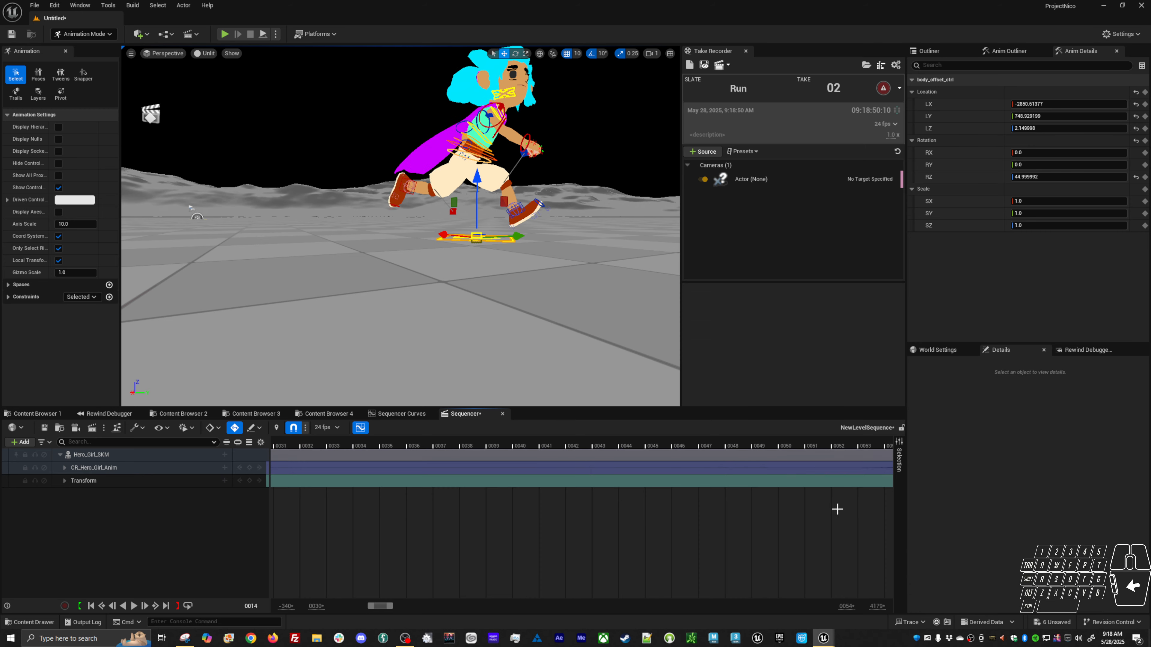
right_drag(784, 526, 399, 544)
right_drag(559, 541, 308, 542)
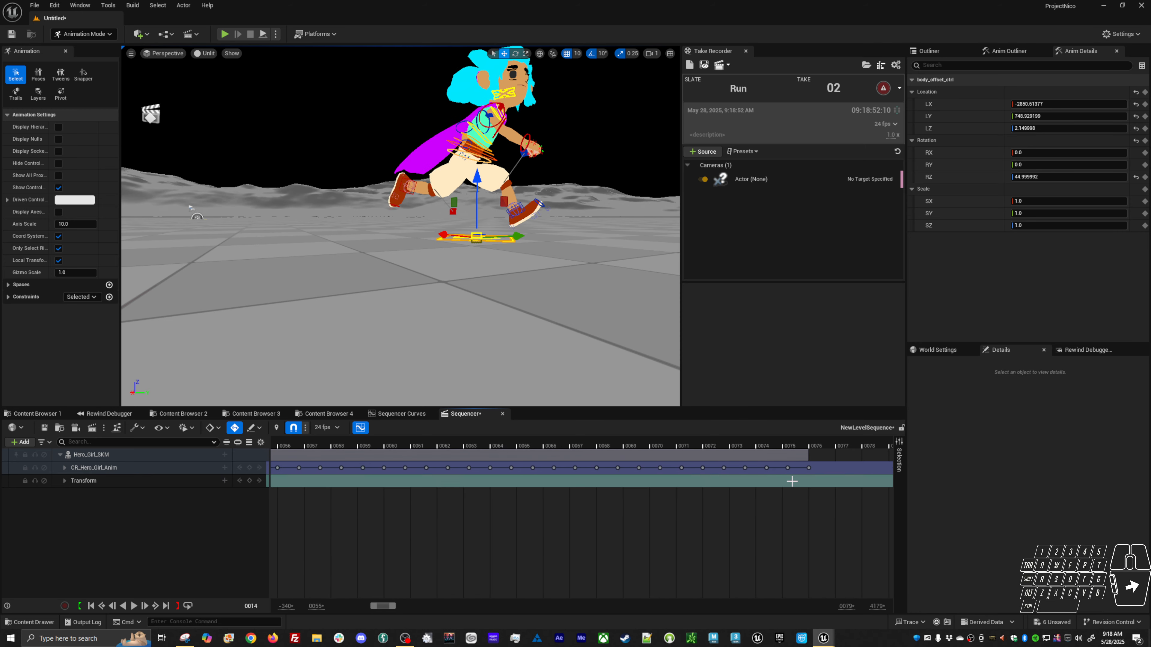
drag(375, 499, 317, 492)
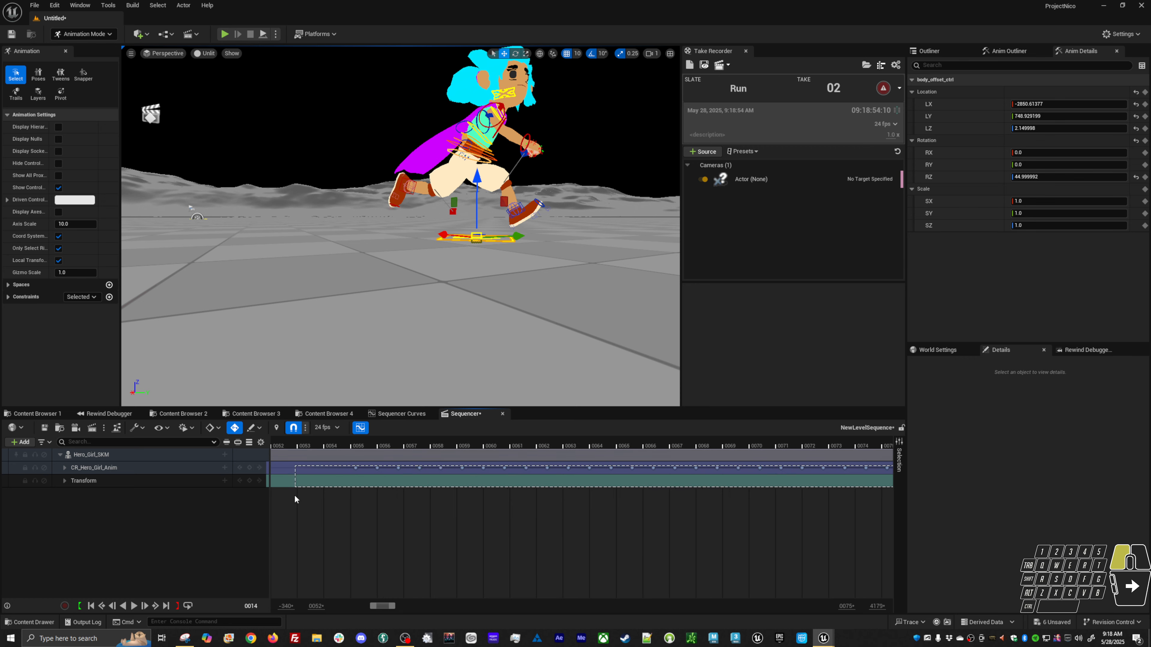
key(Delete)
Set the playback range to run from frame 0 to frame 14.
alt+shift+right_drag(548, 520, 478, 534)
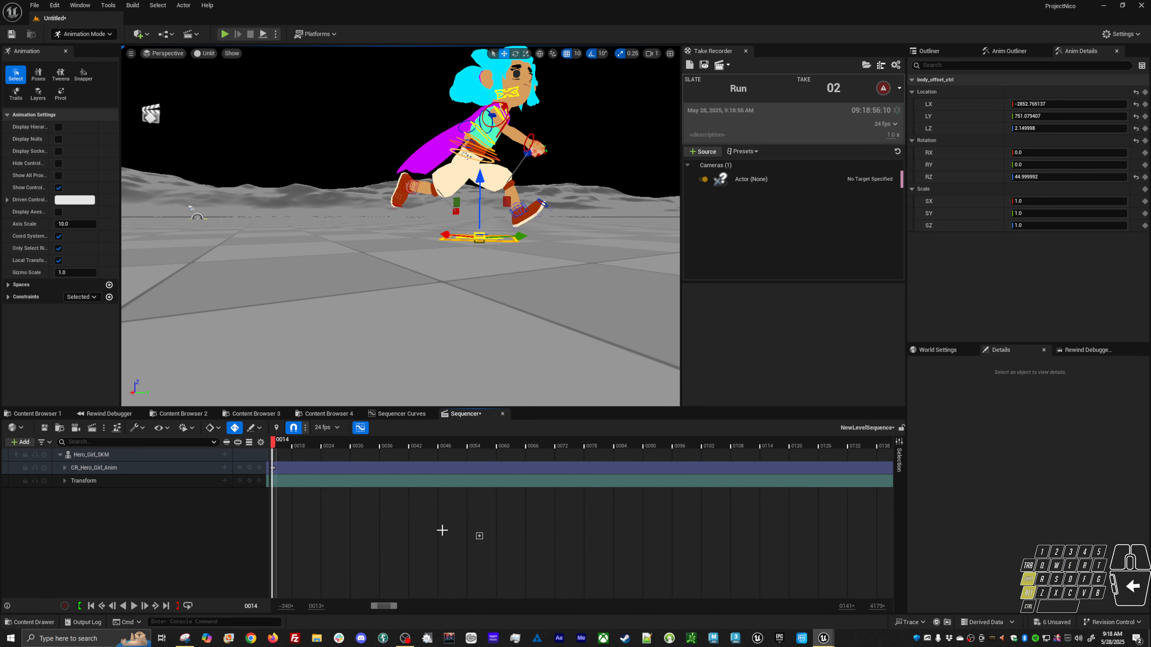
right_drag(317, 523, 556, 512)
alt+shift+right_drag(423, 506, 519, 494)
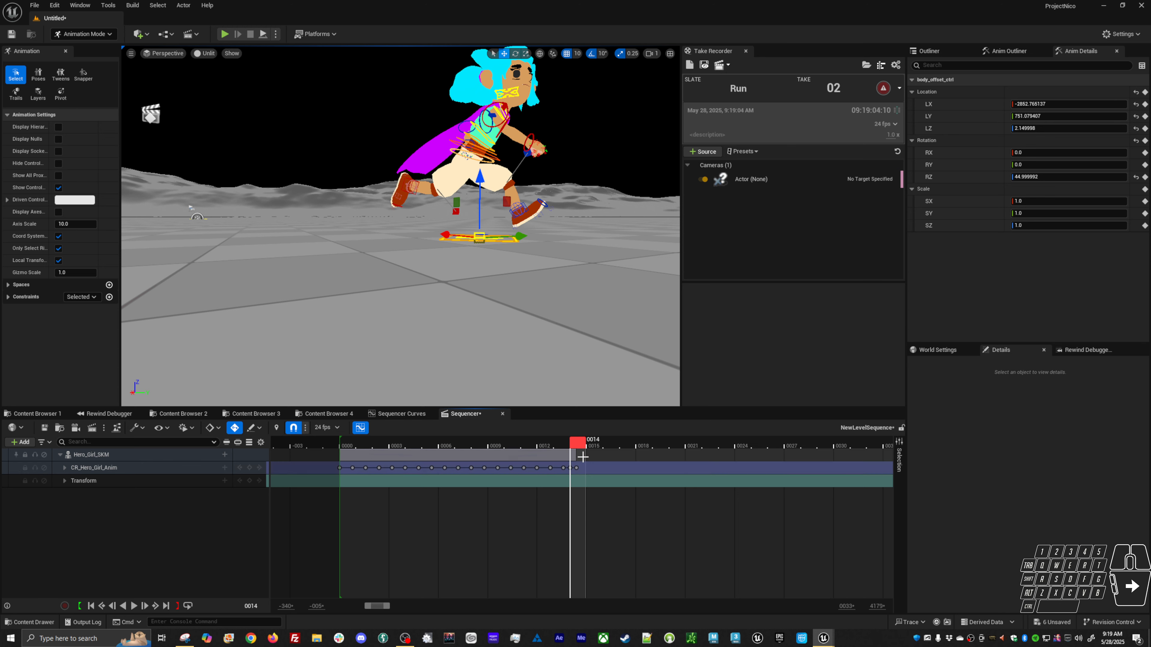
middle_click(576, 469)
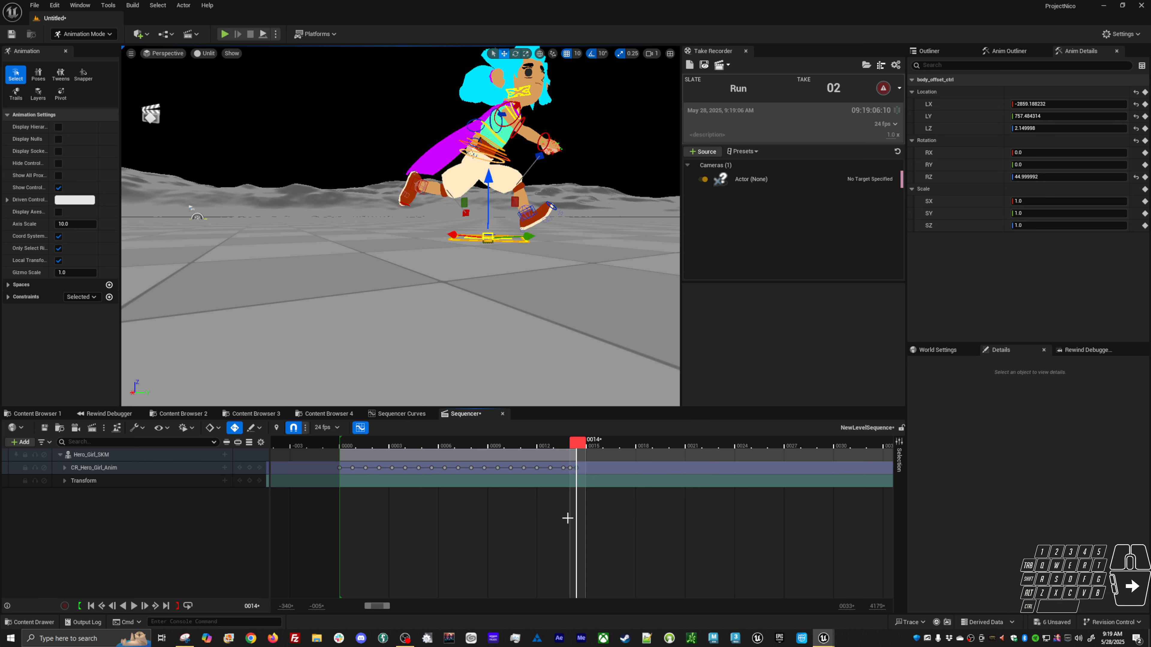
key(Delete)
click(342, 447)
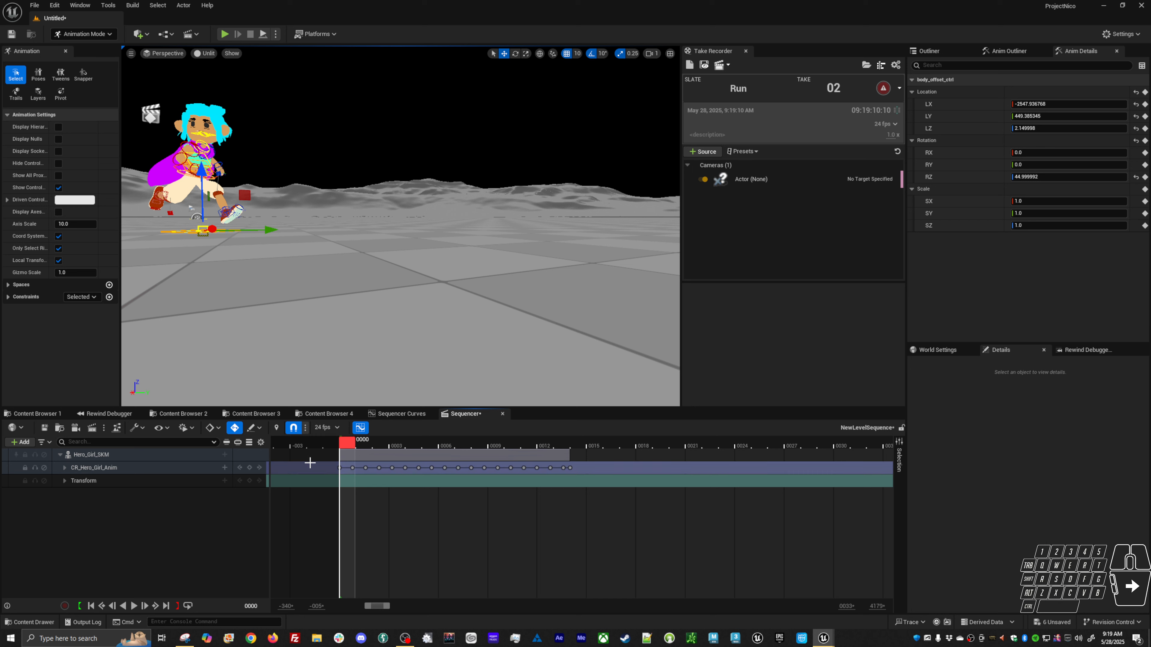
click(574, 441)
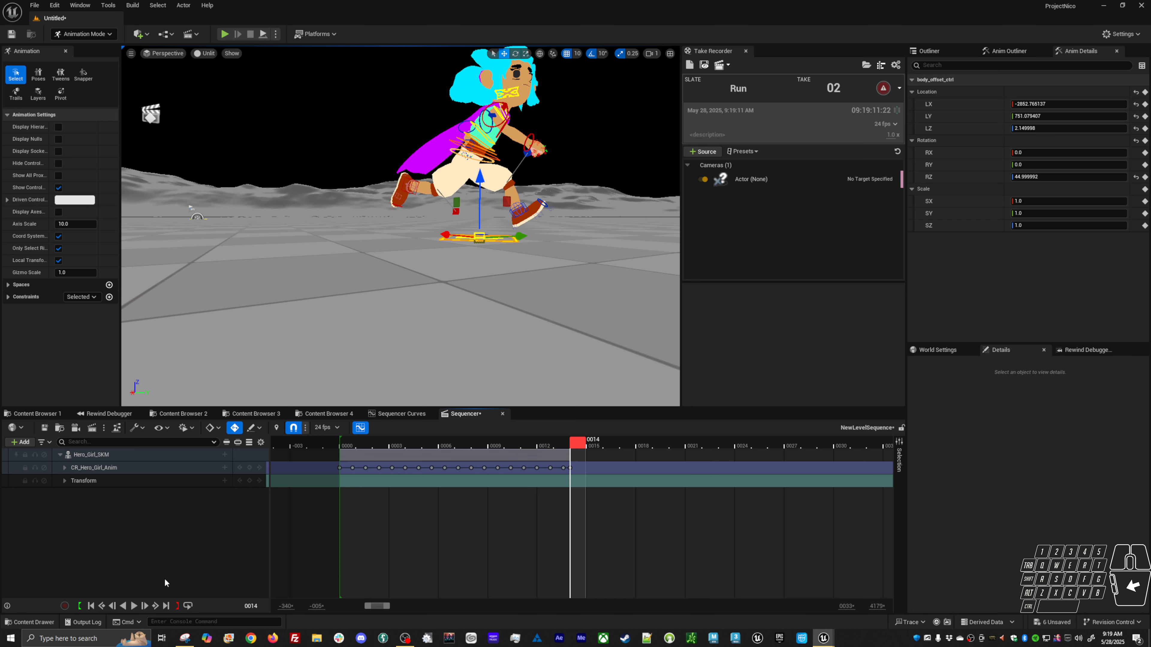
click(177, 606)
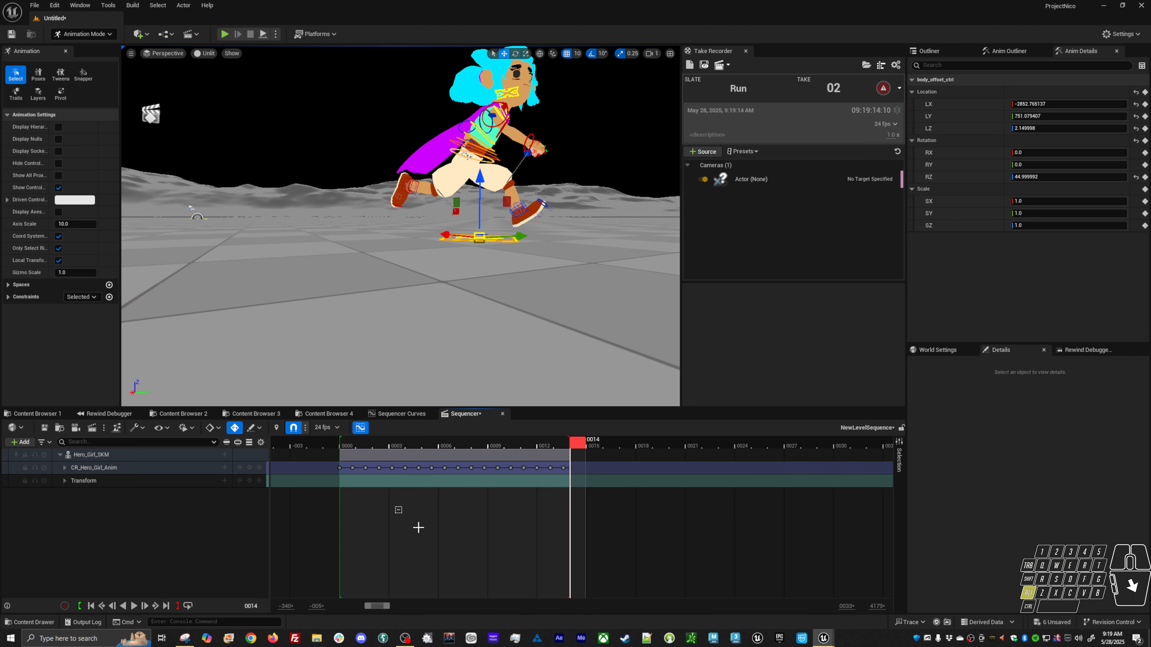
Play the trimmed 14-frame run loop to review it.
alt+right_drag(468, 547, 478, 546)
key(space)
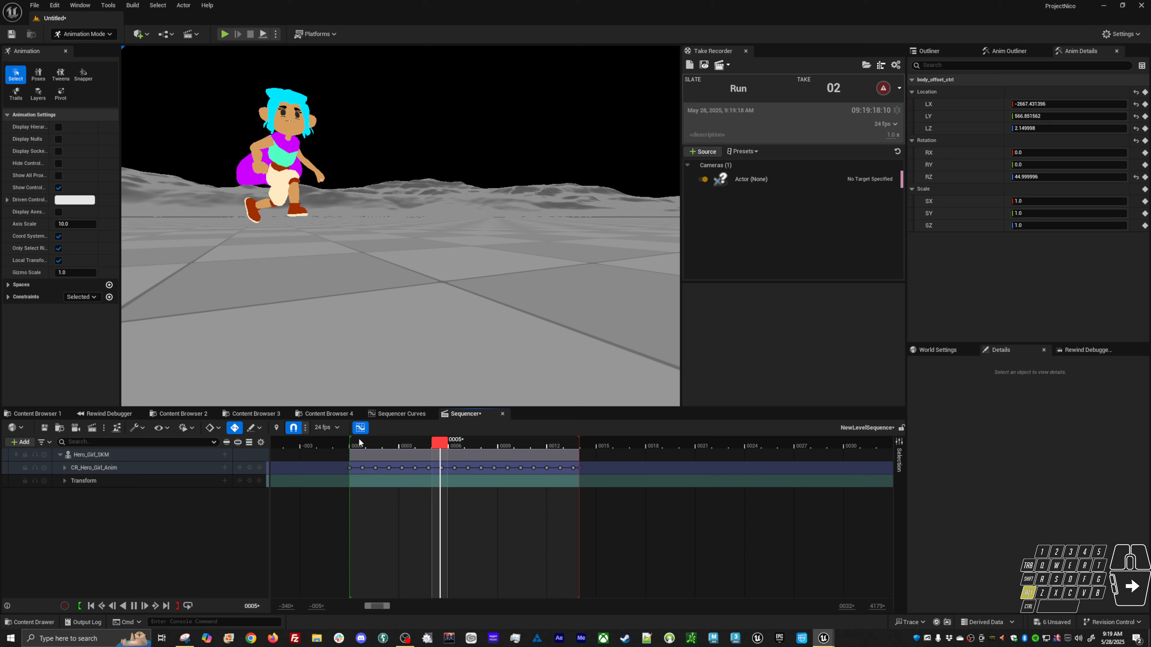
mouse_move(526, 266)
alt+mouse_down()
mouse_move(453, 279)
mouse_move(527, 259)
alt+mouse_up()
key(space)
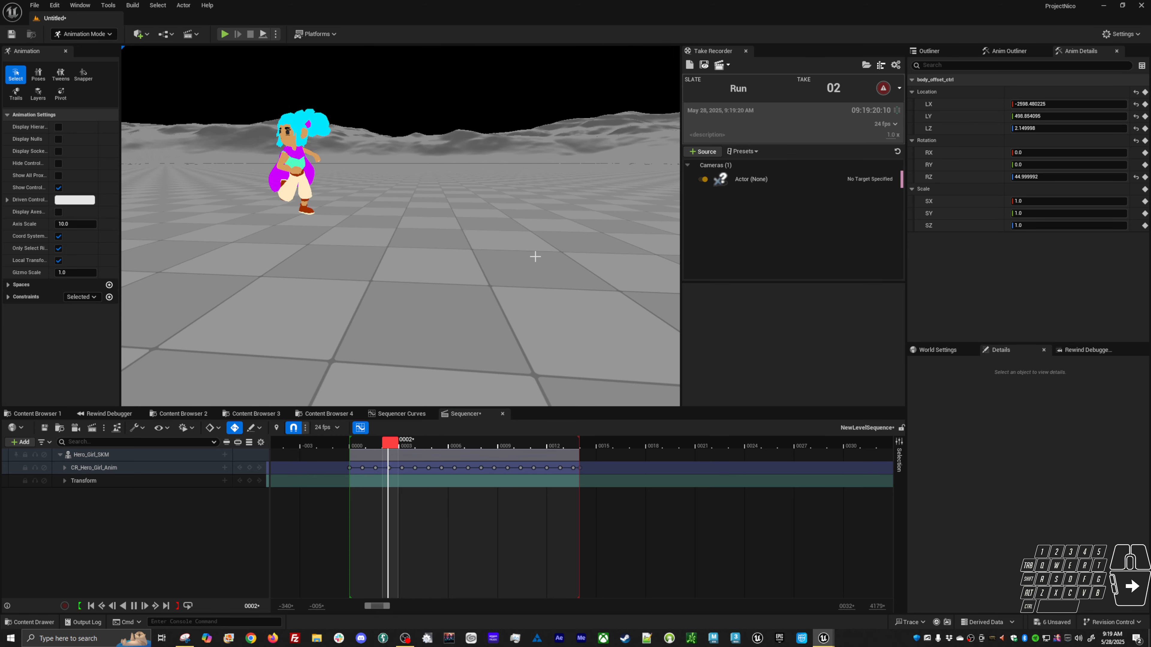
key(space)
Zoom in on the character's head, select the head control and open its curves in the curve editor.
alt+drag(345, 304, 313, 288)
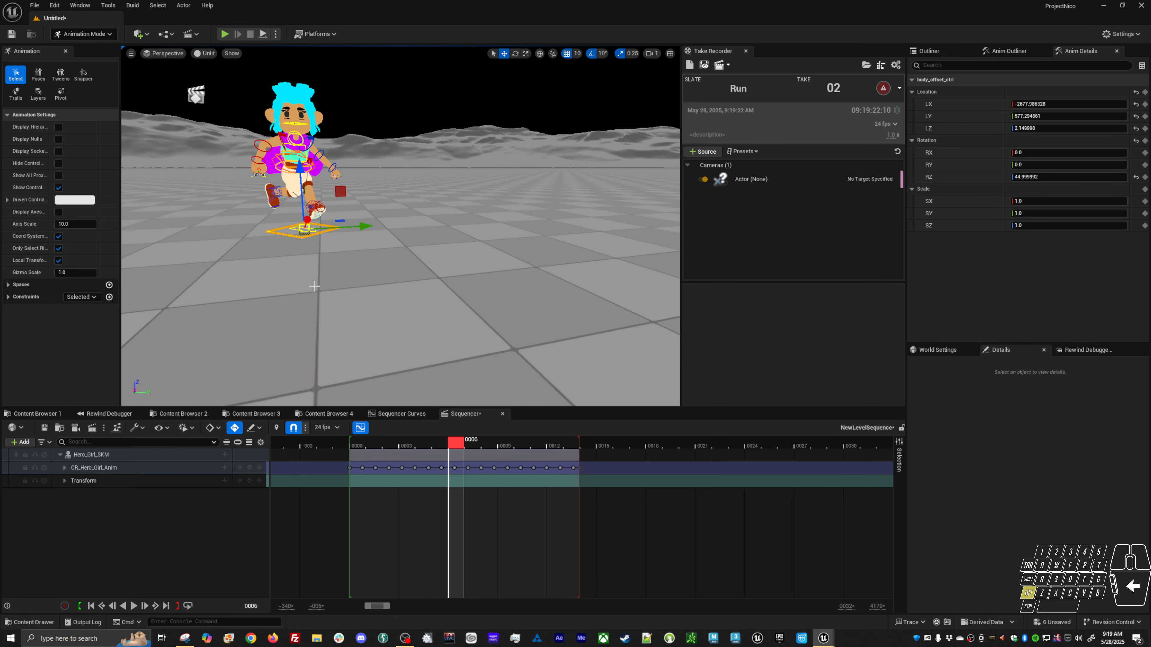
alt+right_drag(313, 288, 314, 193)
alt+middle_drag(314, 192, 503, 303)
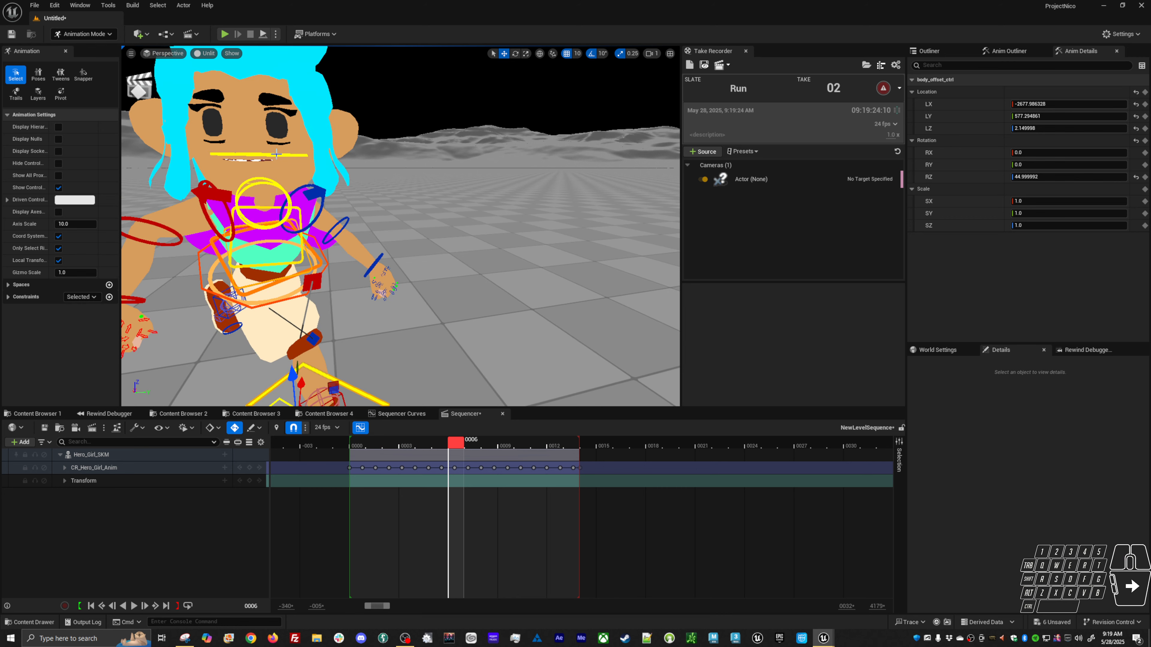
click(276, 154)
click(393, 414)
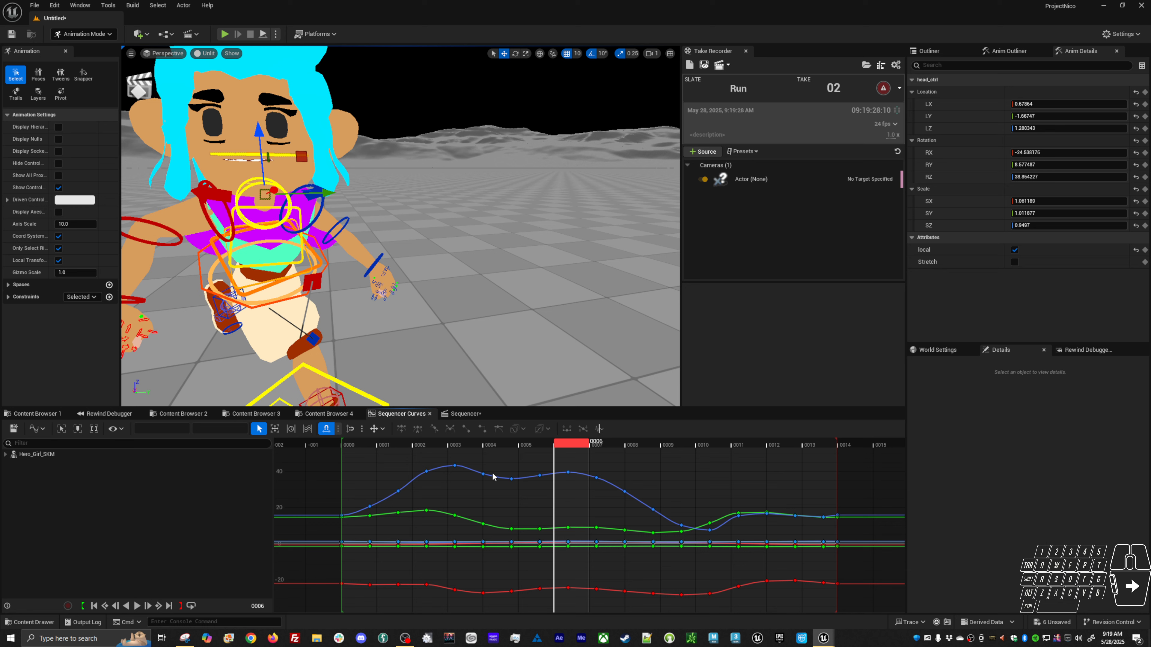
Show only the head control's RZ rotation curve and move the playhead to frame 4.
click(929, 177)
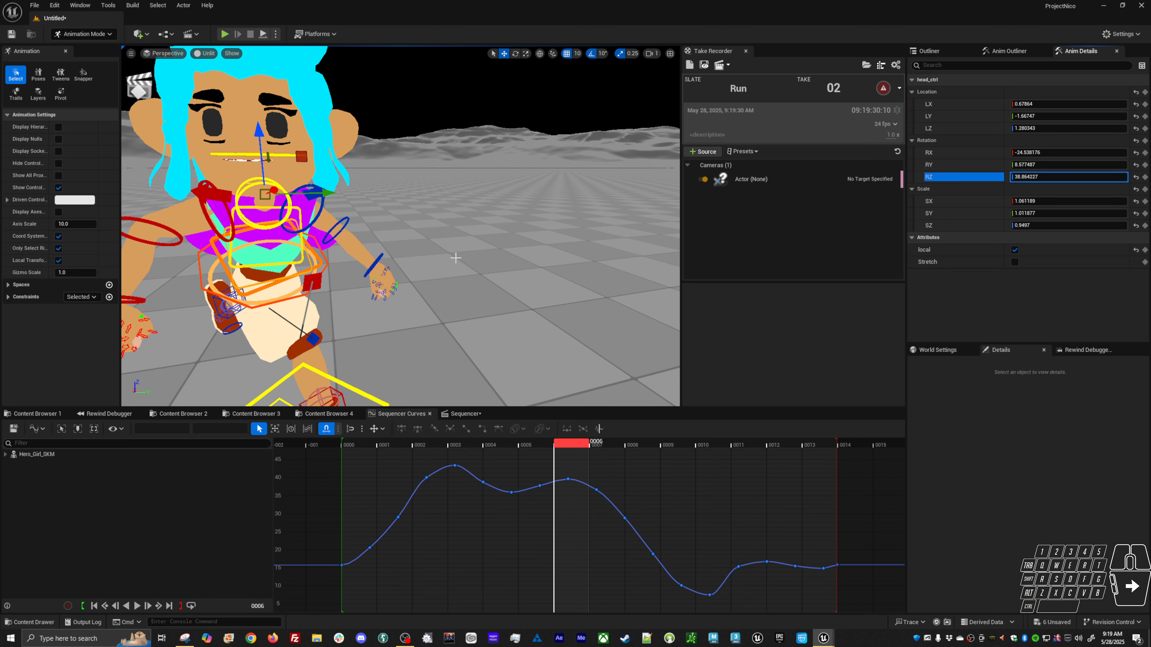
alt+shift+right_drag(530, 510, 500, 553)
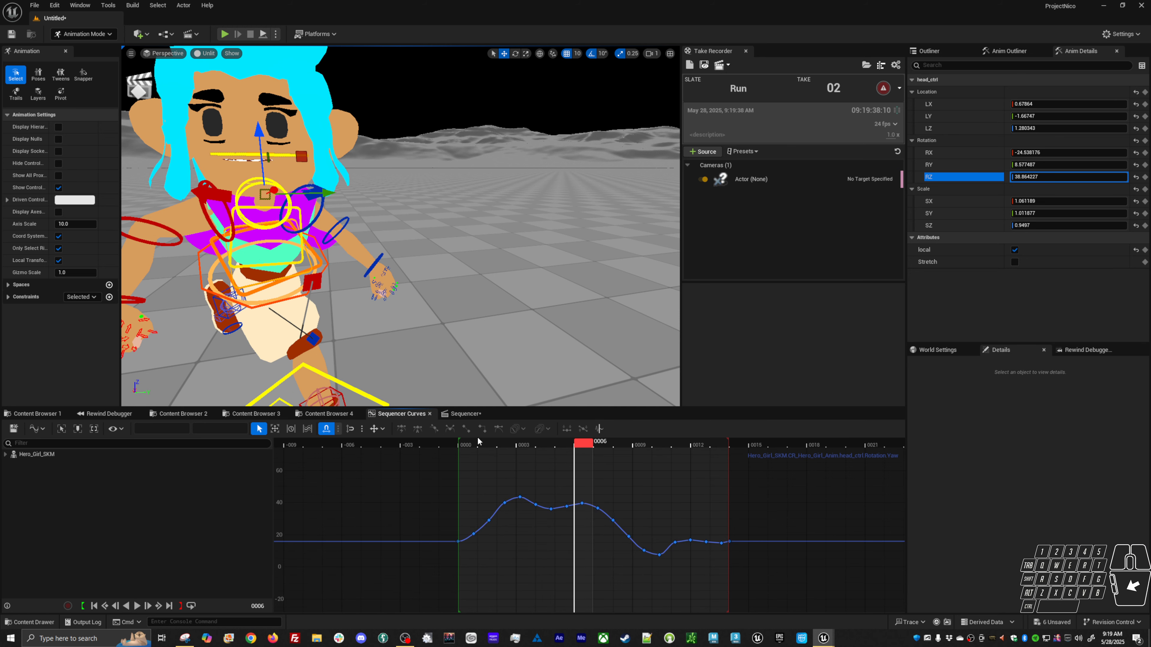
drag(585, 444, 547, 454)
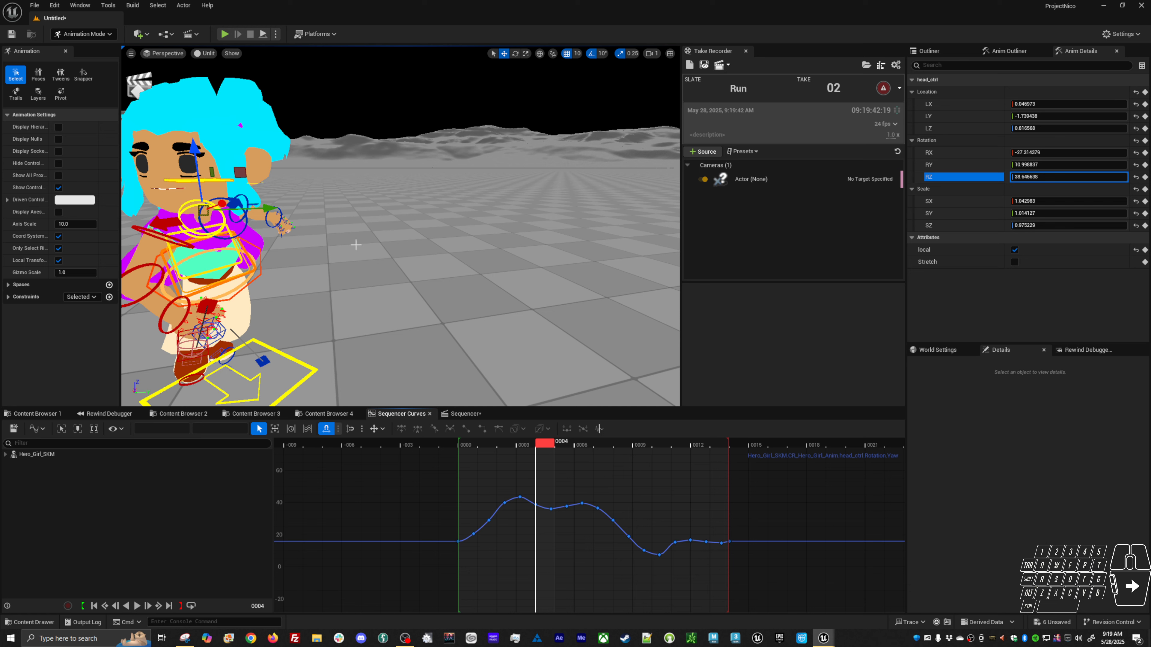
Switch to the Rotate tool and reselect the head control from a front view.
key(e)
click(404, 346)
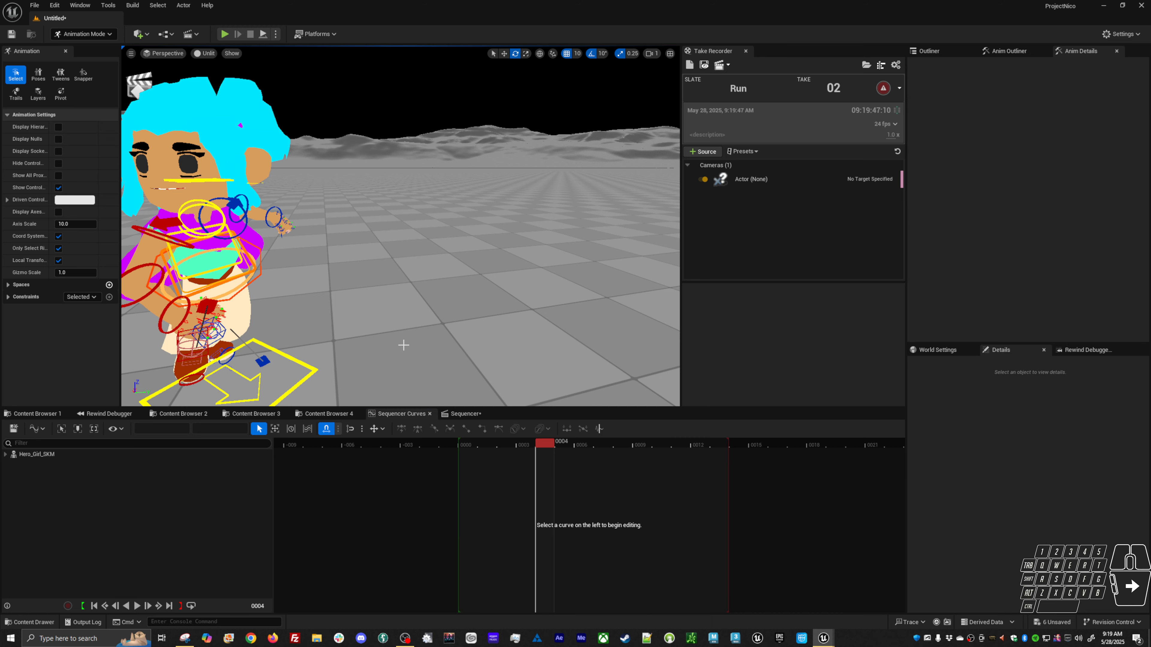
click(222, 184)
alt+middle_drag(327, 289, 404, 294)
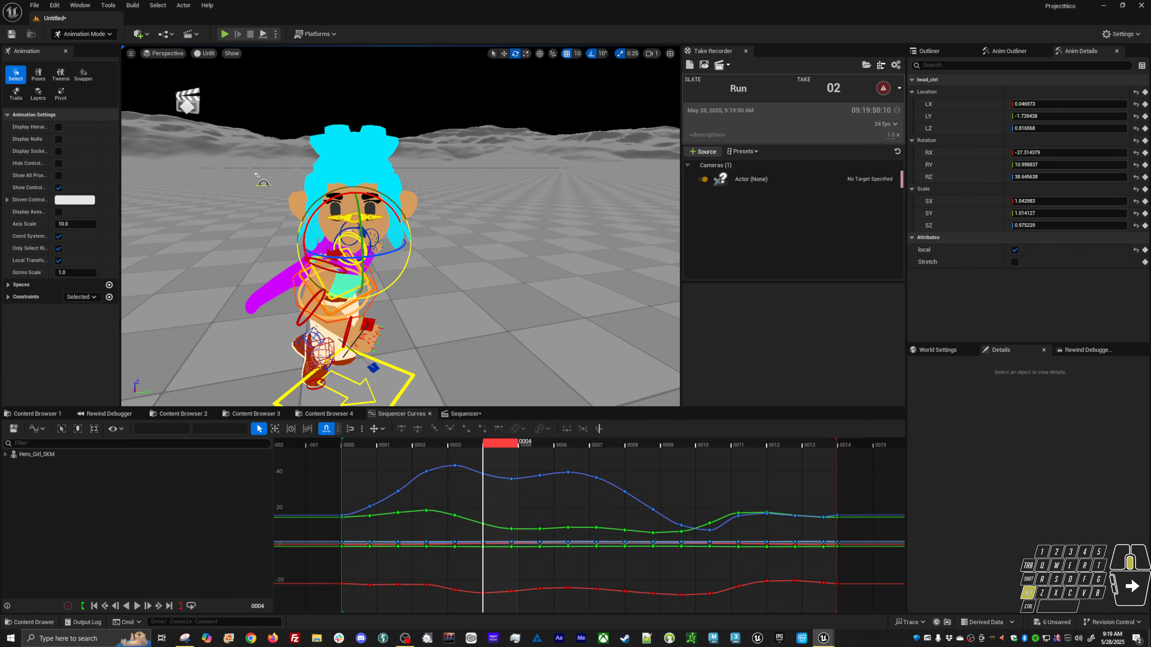
key(grave)
key(grave)
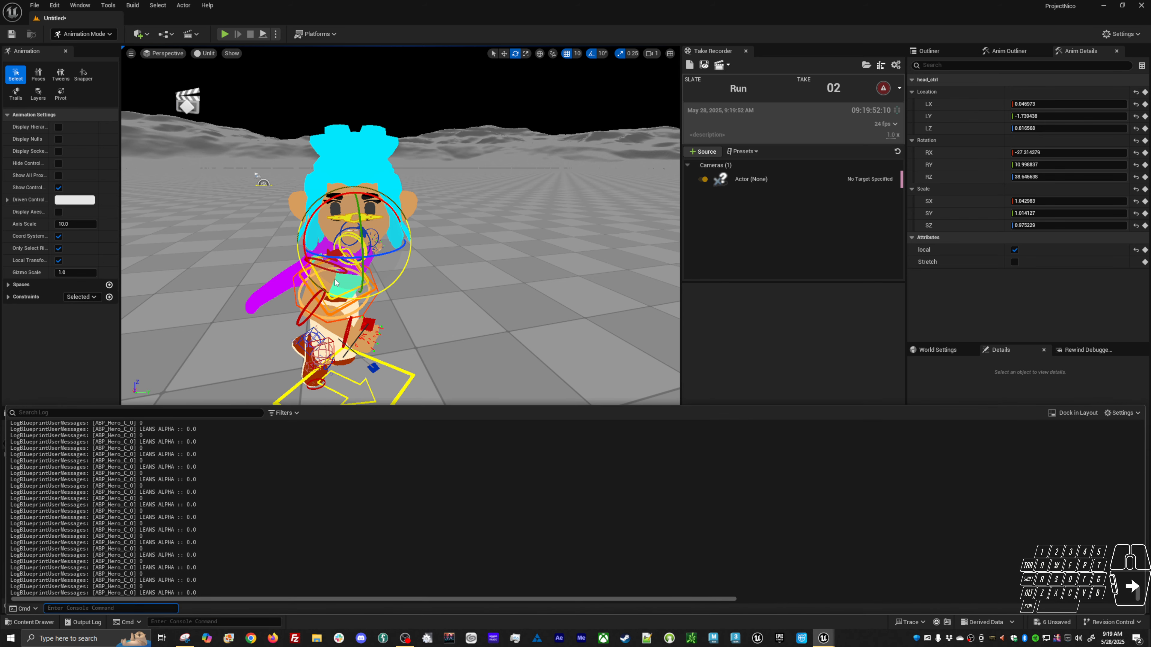
key(grave)
key(grave)
key(grave)
key(grave)
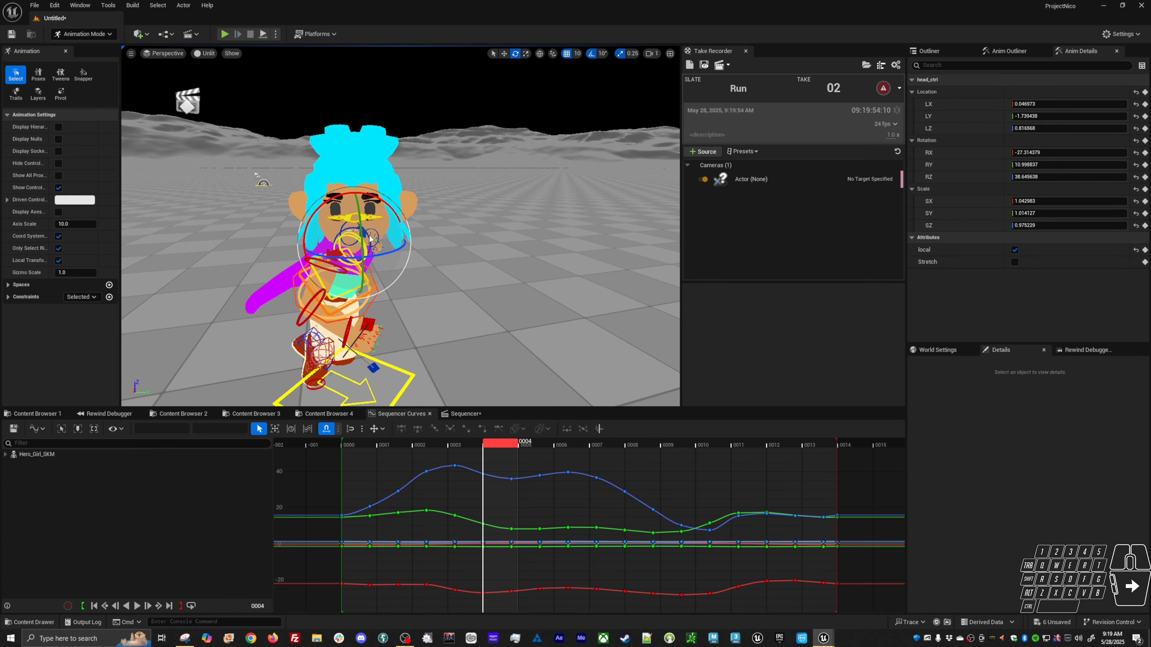
click(424, 322)
click(345, 220)
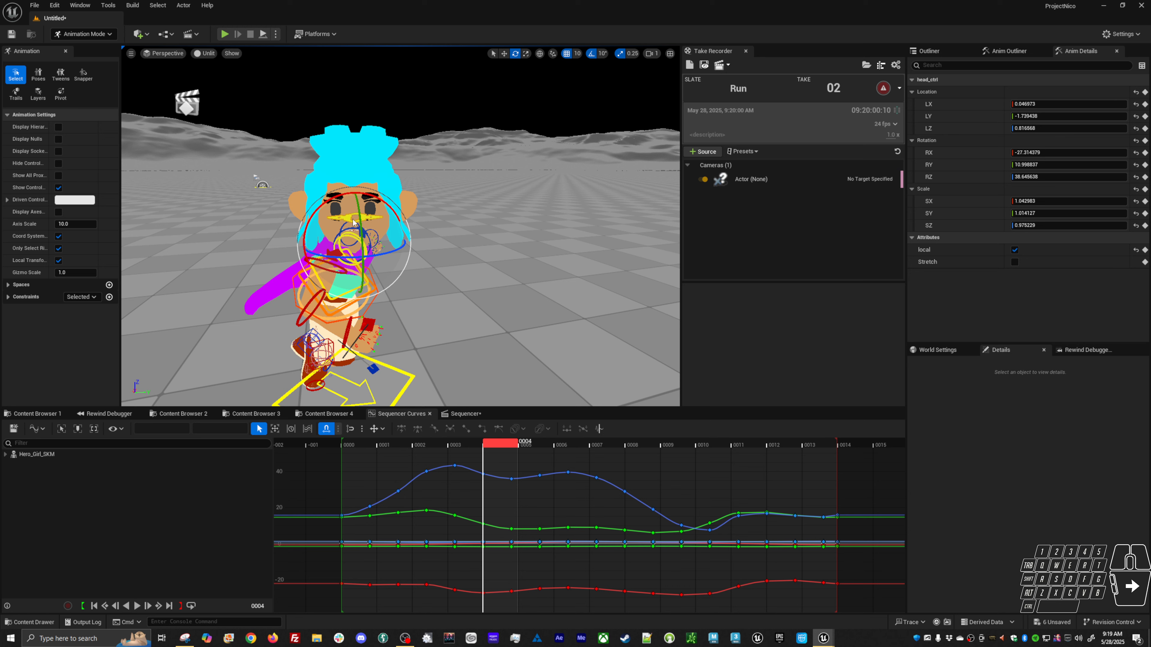
Cycle the transform gizmo coordinate space and orbit the viewport to a front view of the character.
middle_drag(480, 320, 541, 332)
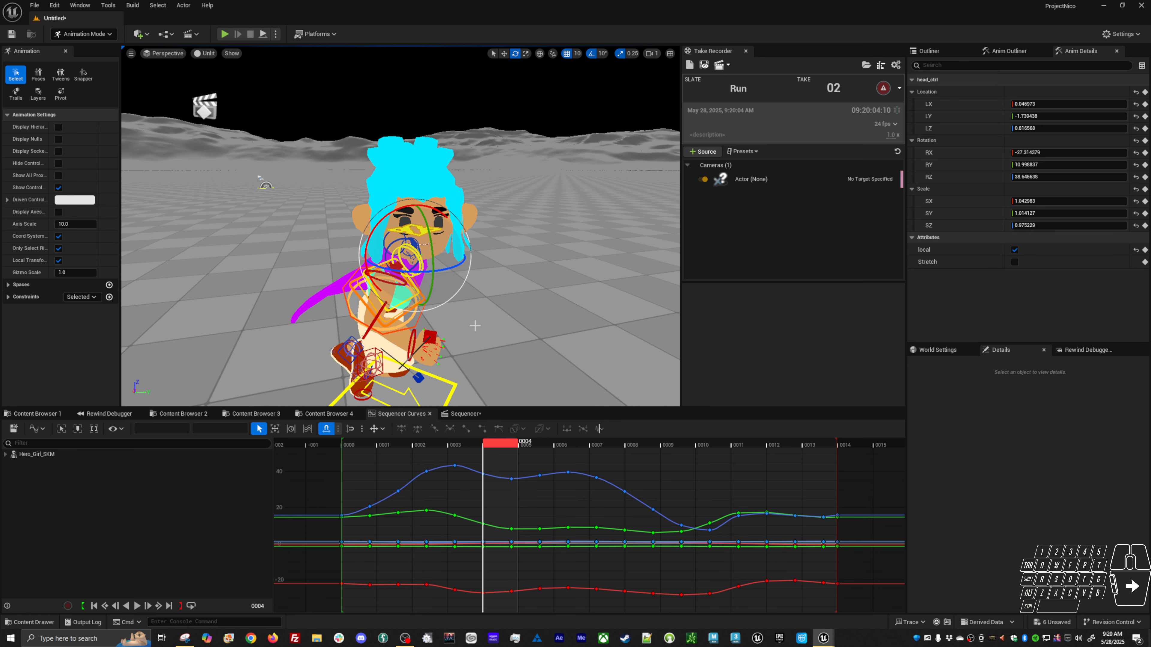
click(540, 55)
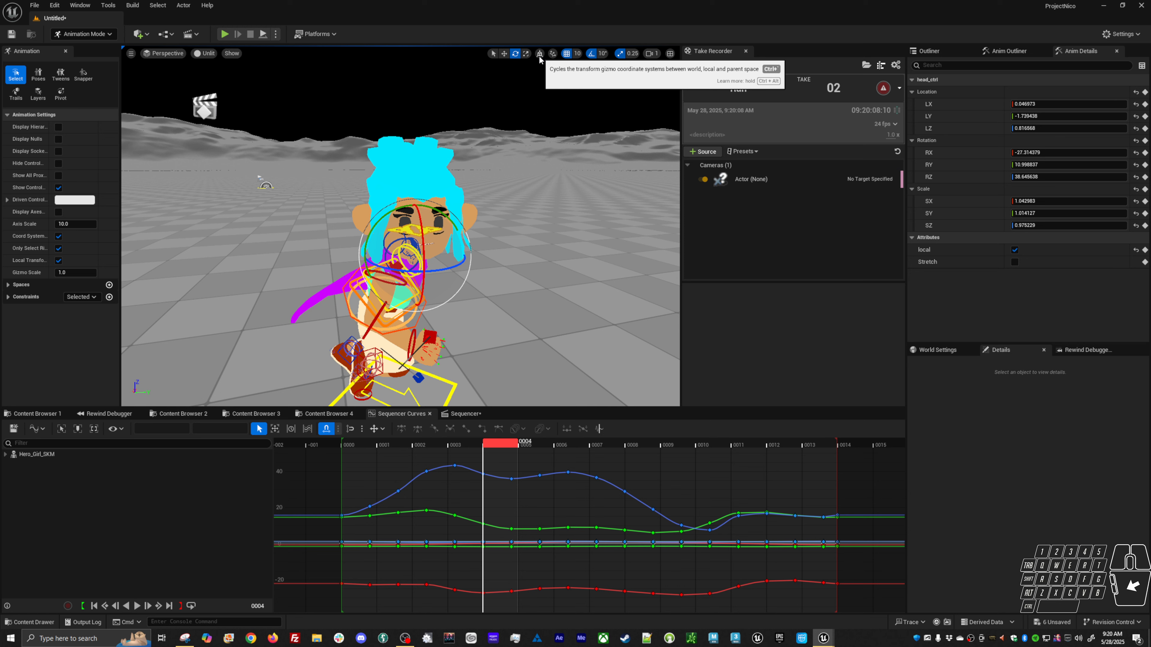
key(ctrl+alt)
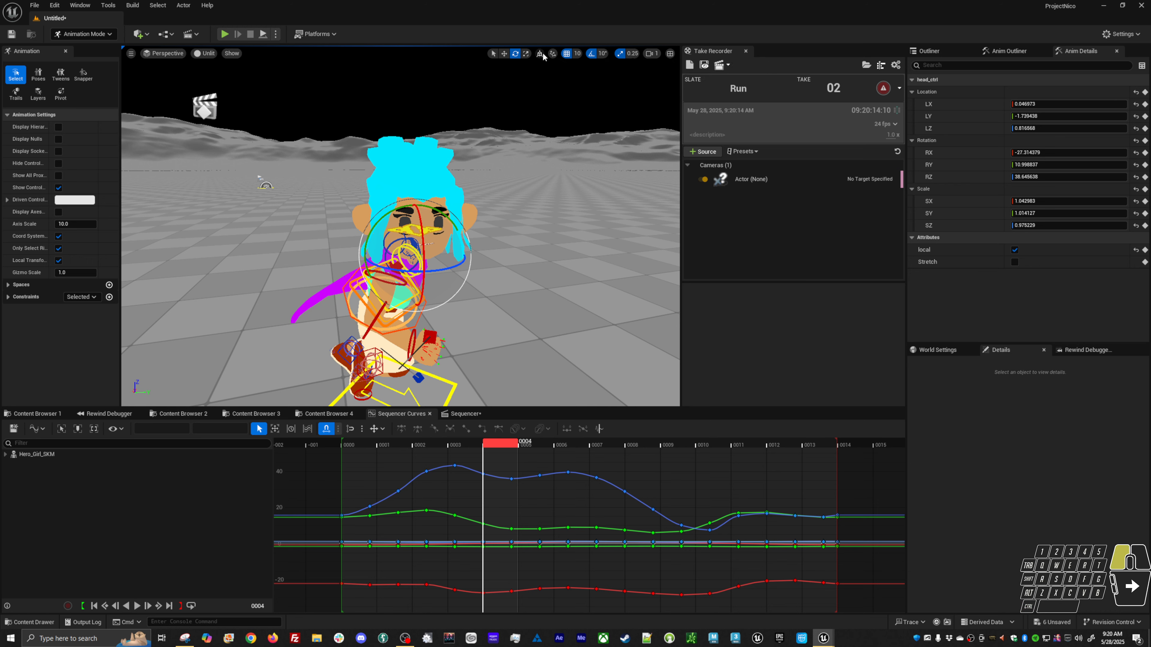
click(540, 54)
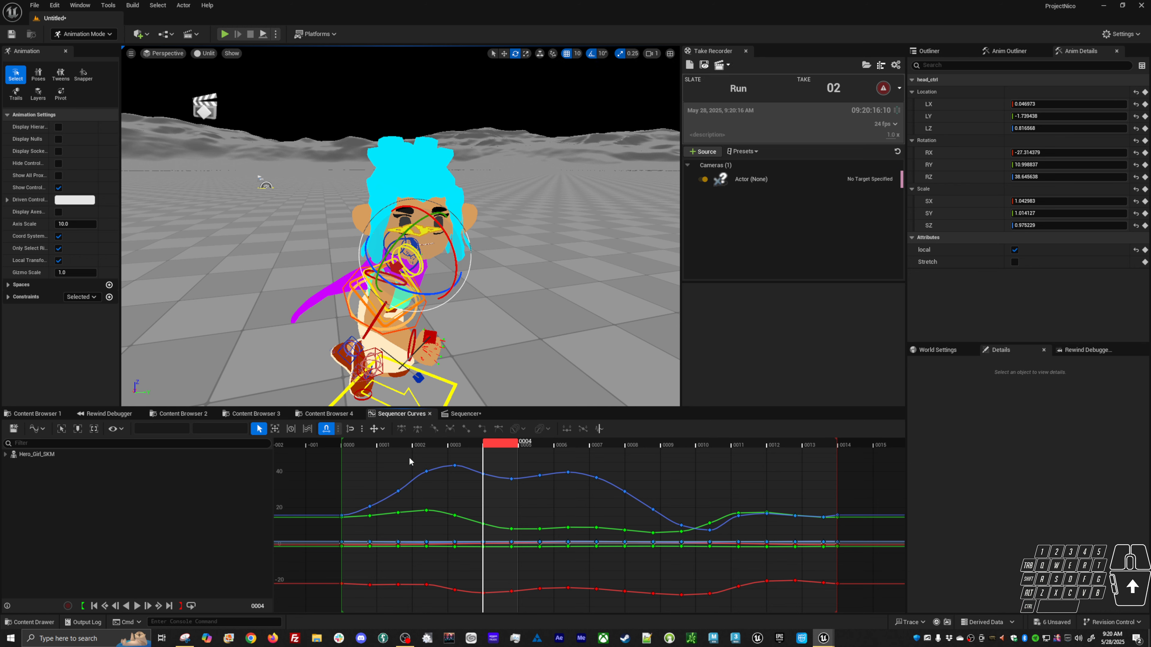
click(463, 413)
click(401, 413)
alt+drag(473, 291, 481, 233)
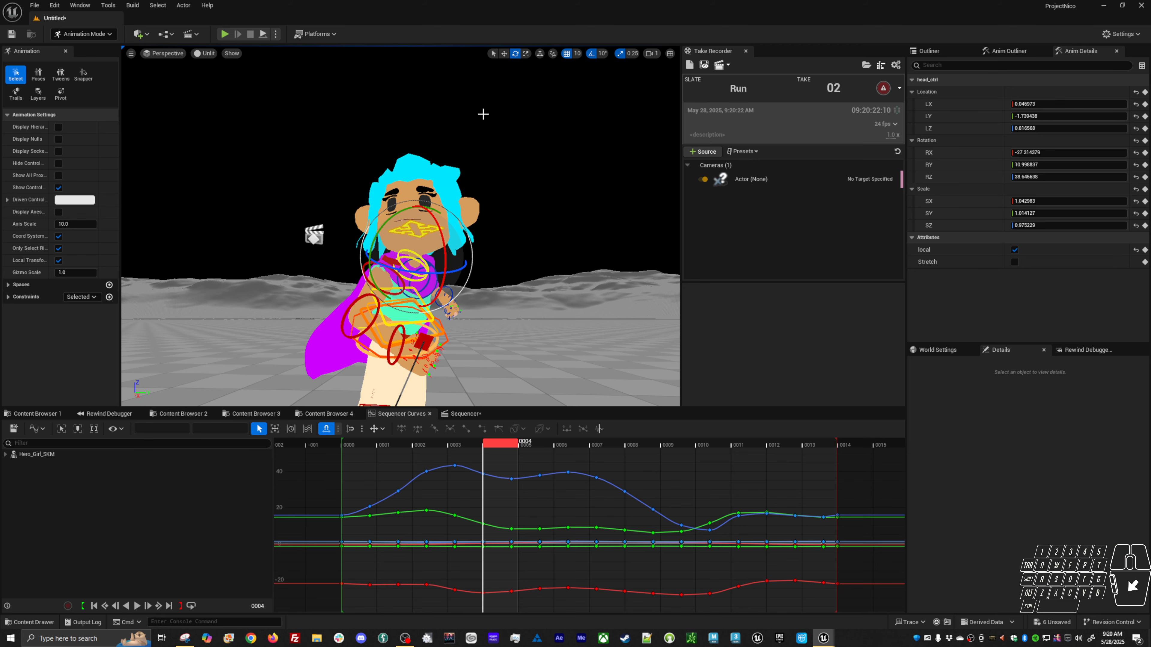
click(539, 54)
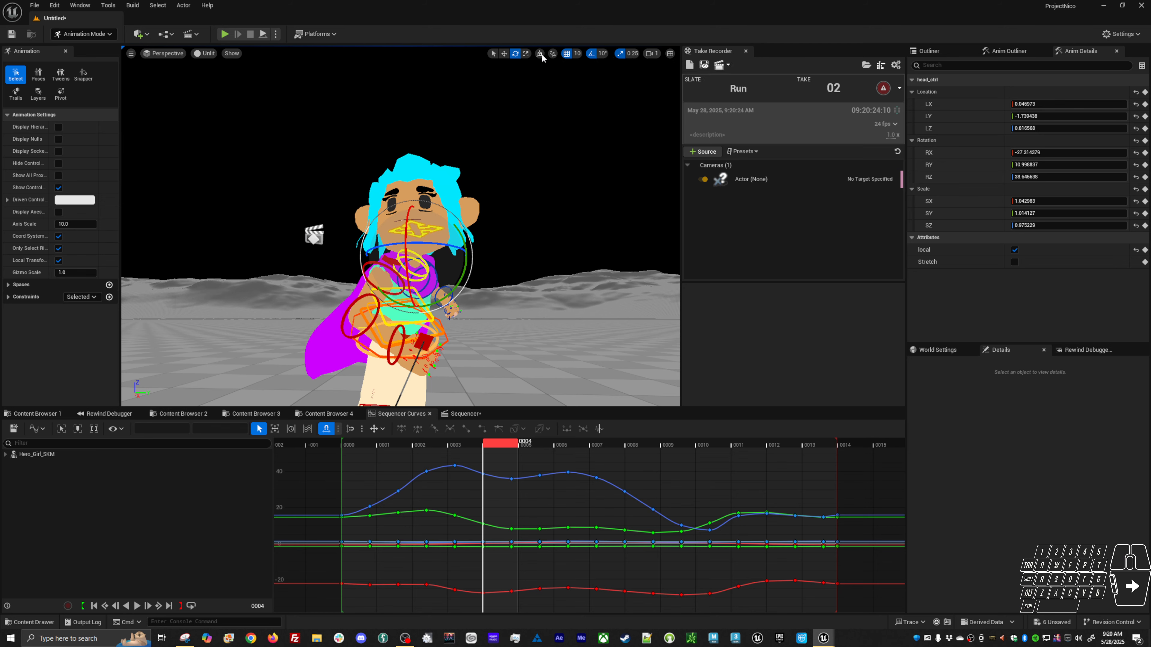
alt+drag(457, 286, 462, 328)
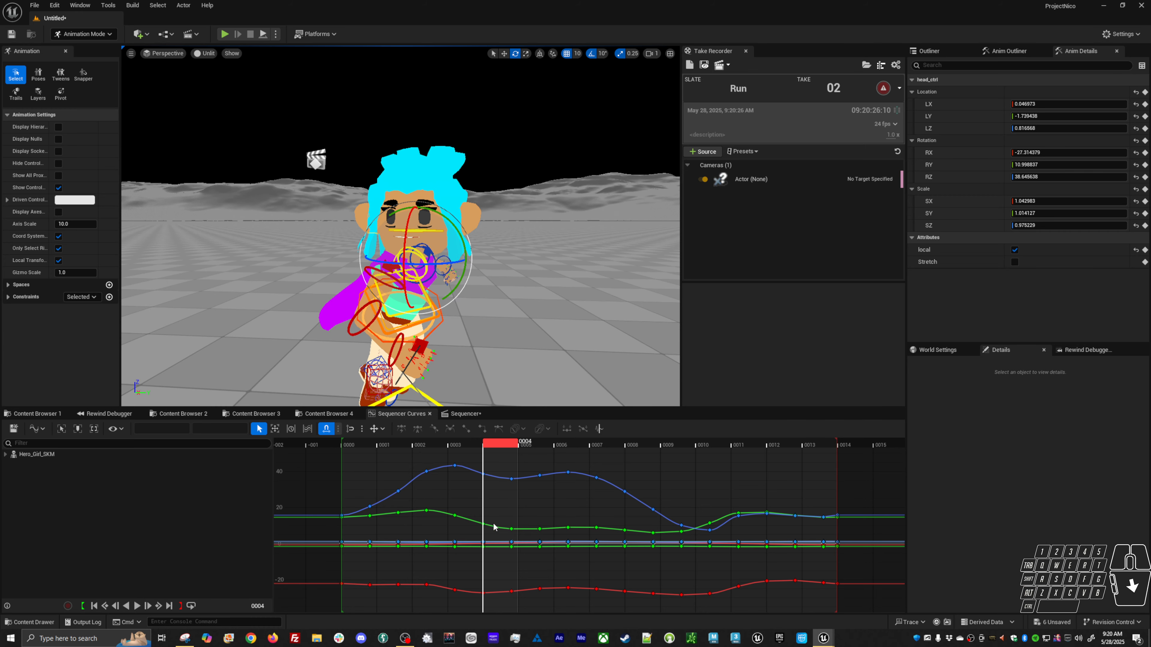
Select the head control's curves and isolate its RZ rotation curve in the curve editor.
double_click(411, 482)
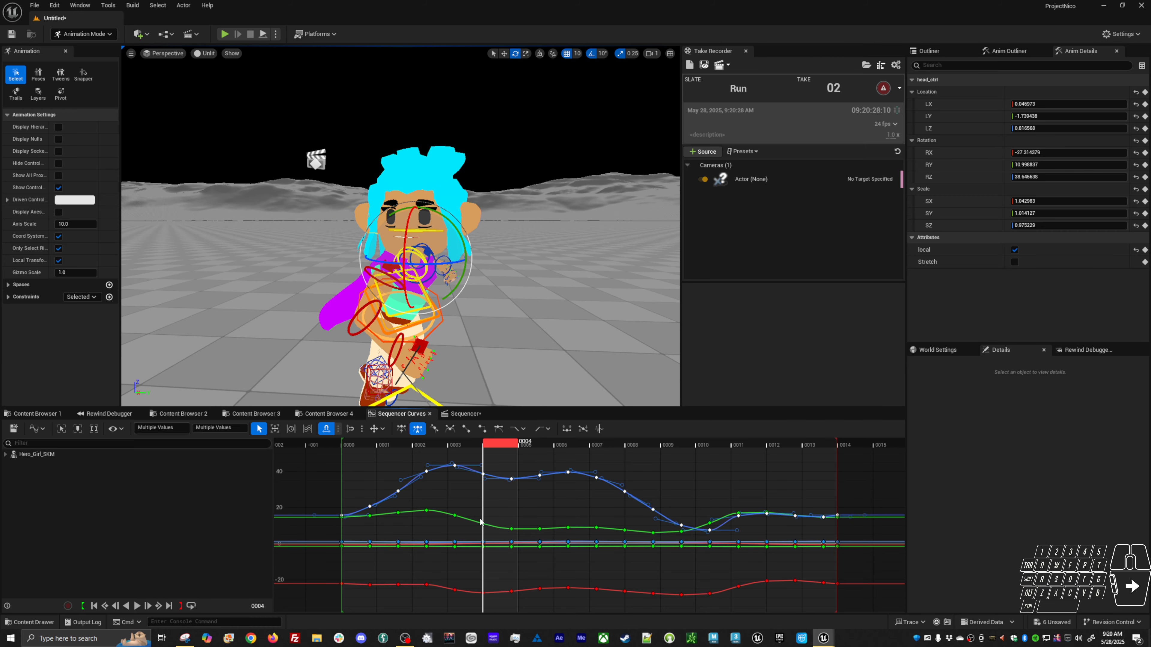
click(463, 413)
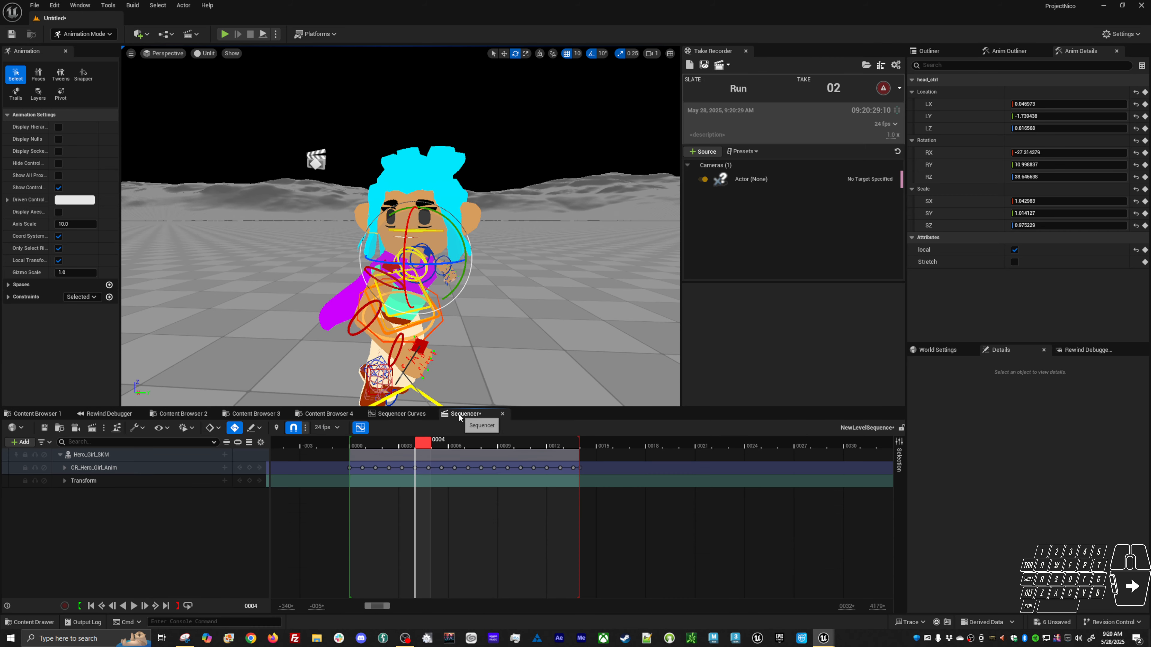
click(408, 413)
click(952, 176)
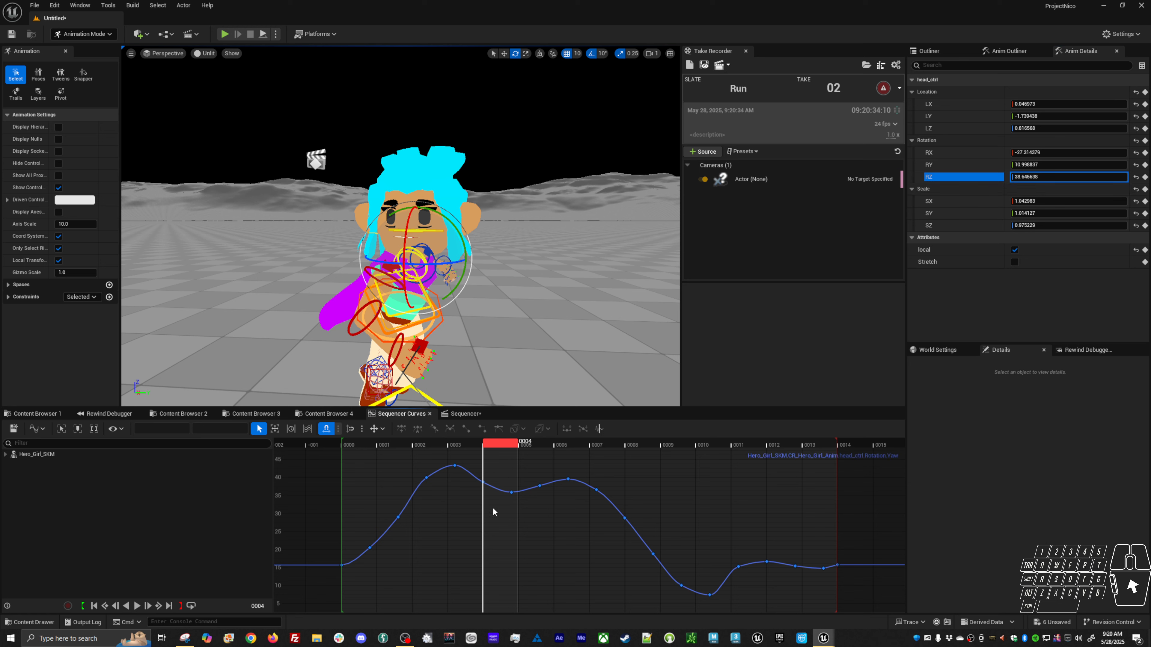
Box-select the keys on the RZ rotation curve and move the playhead to frame 0.
drag(361, 459, 481, 529)
drag(808, 617, 806, 615)
click(347, 445)
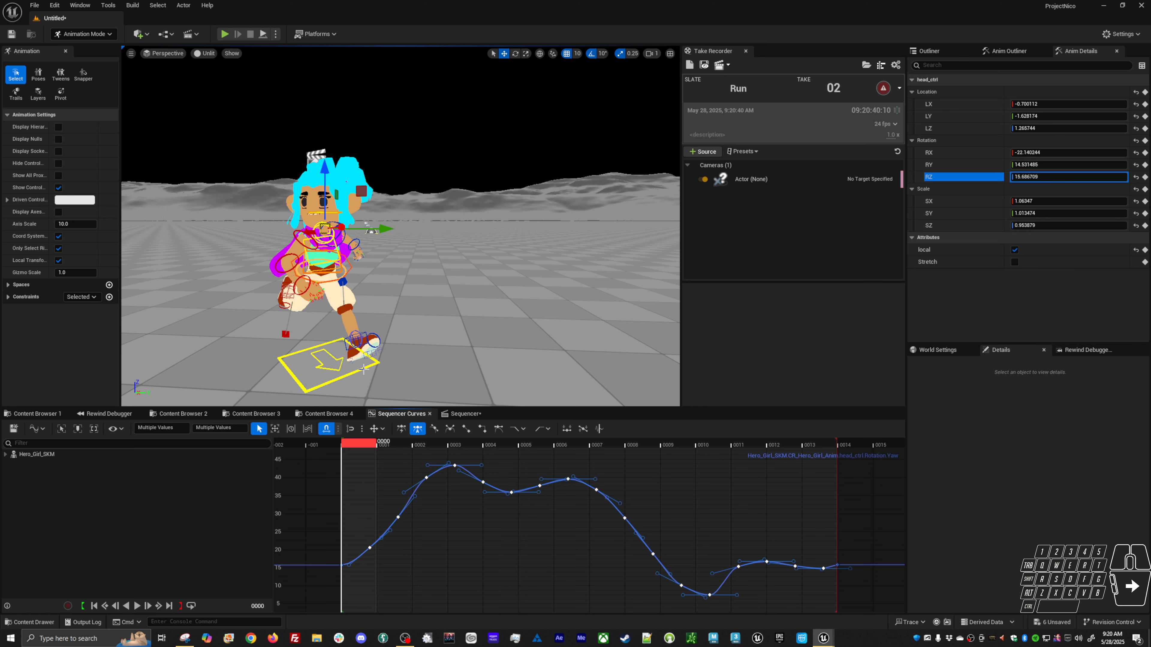
Open the Anim Layers panel and add a new additive animation layer.
click(329, 366)
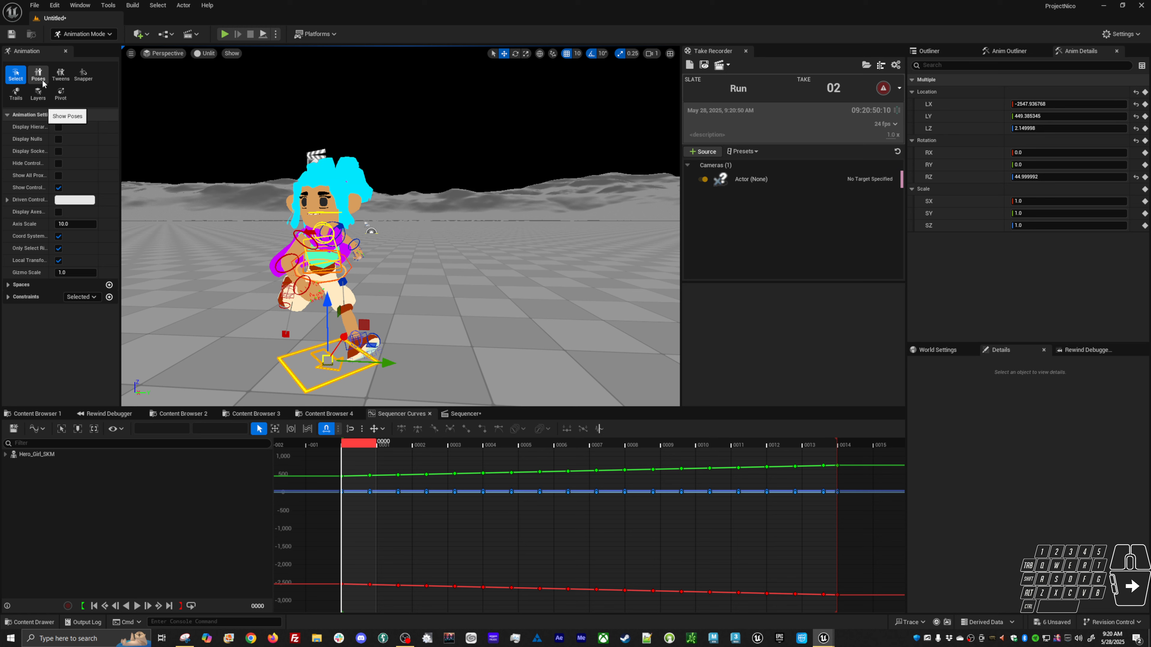
click(38, 94)
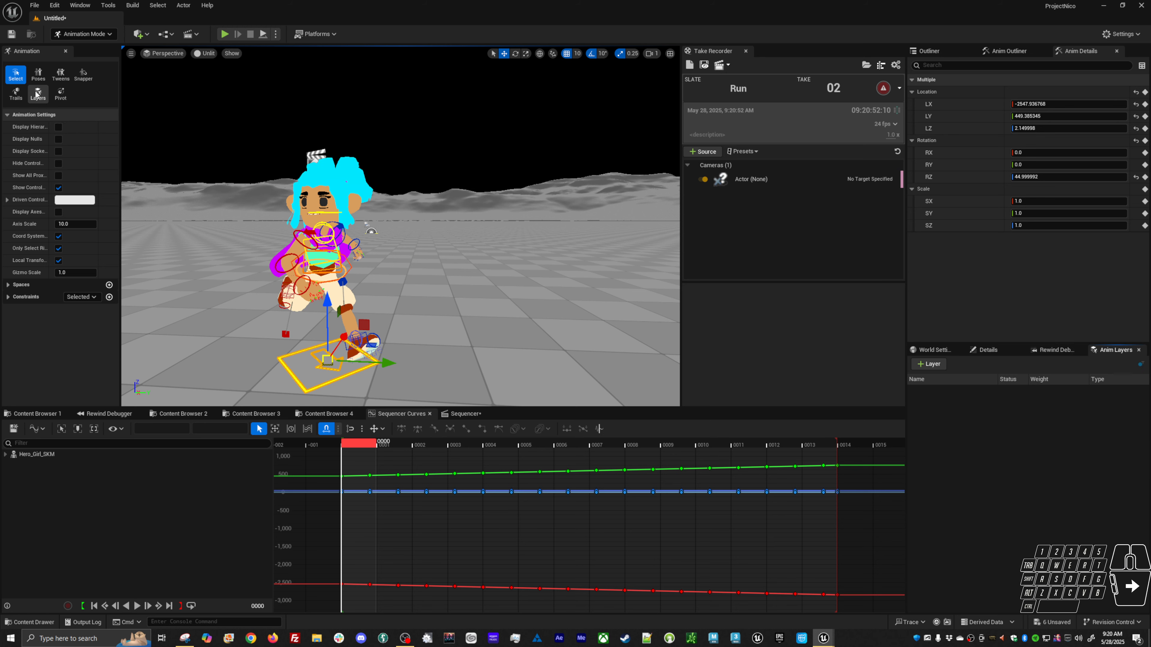
click(925, 367)
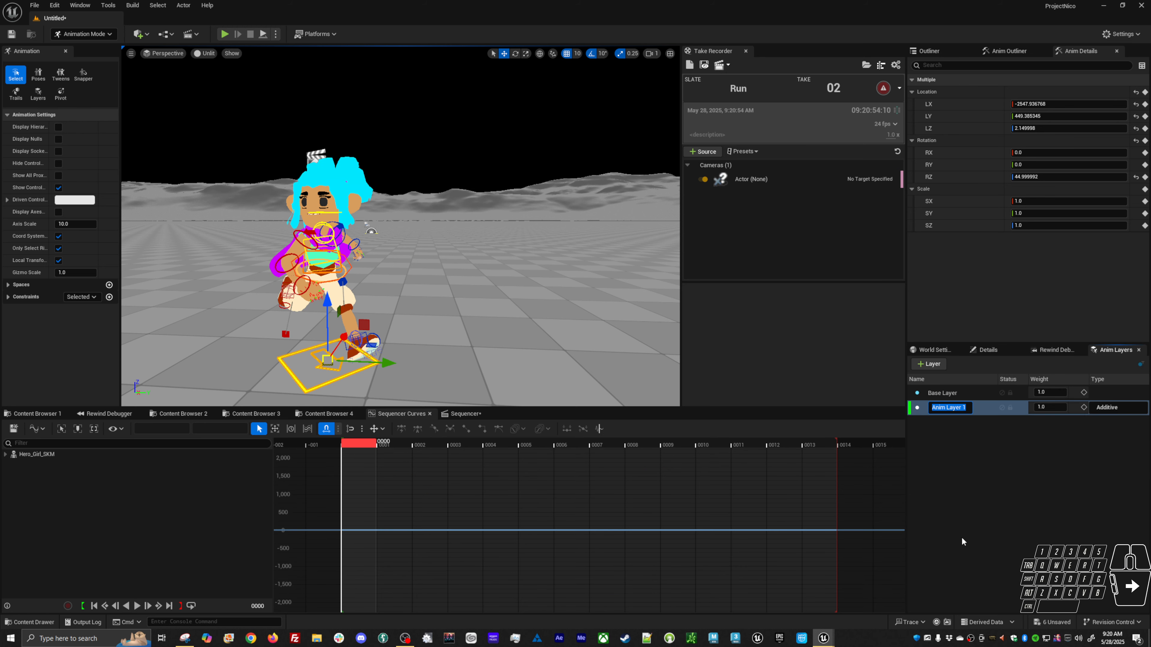
click(952, 392)
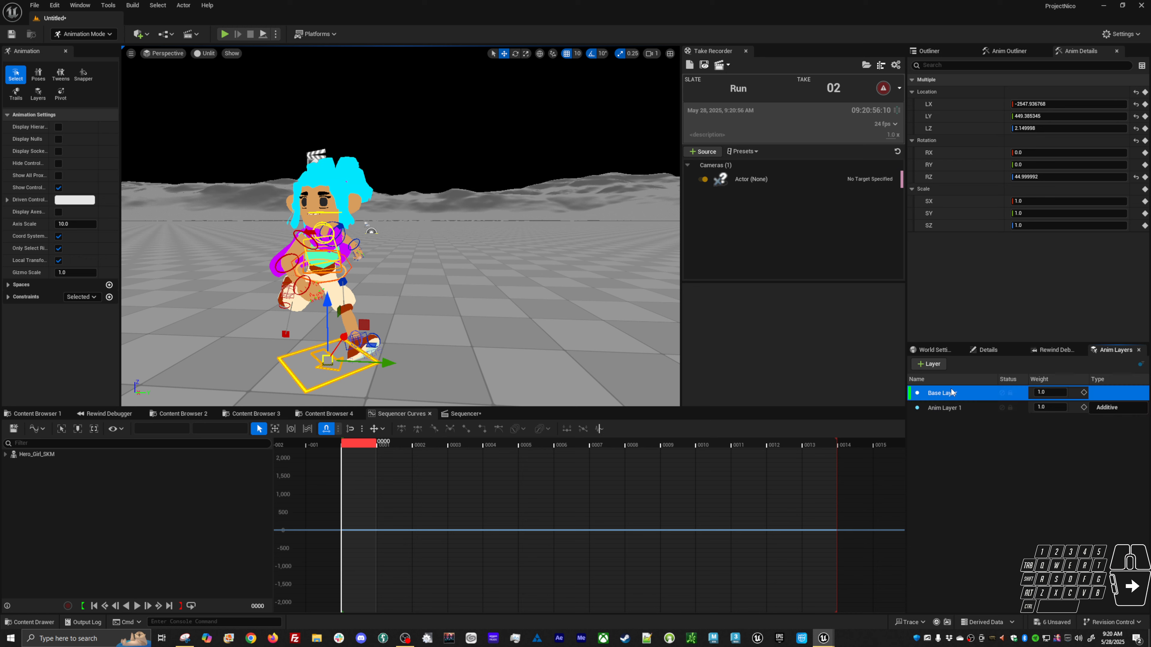
click(554, 365)
key(ctrl+z)
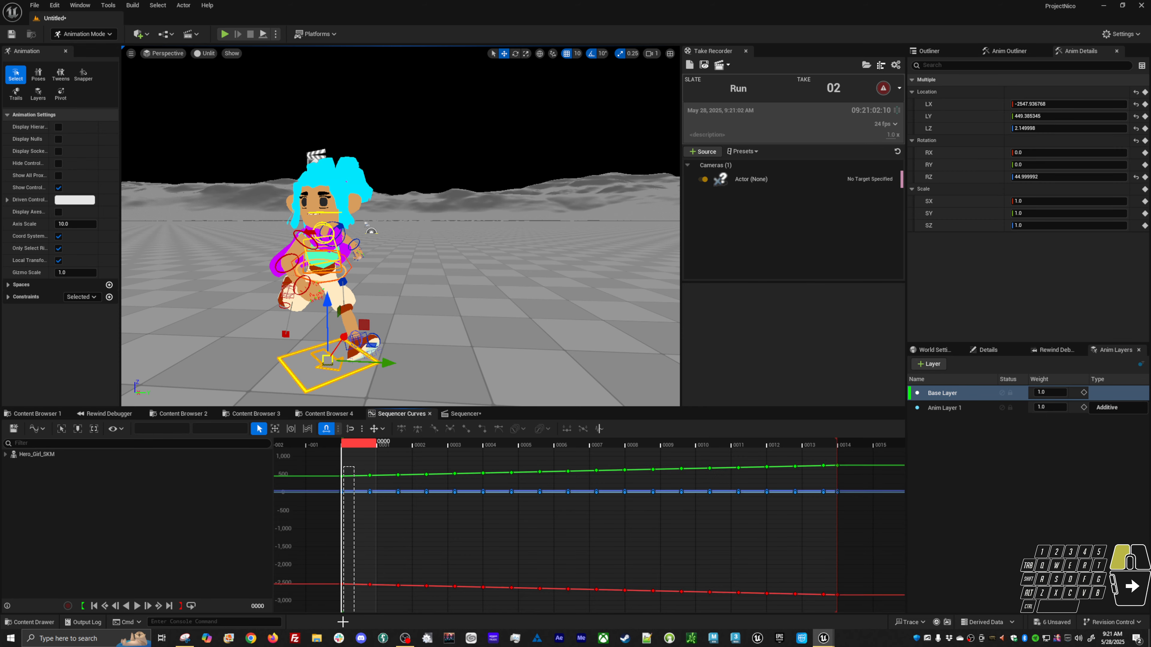
Select the body offset control and copy all of its keys on the base layer.
click(344, 374)
click(346, 374)
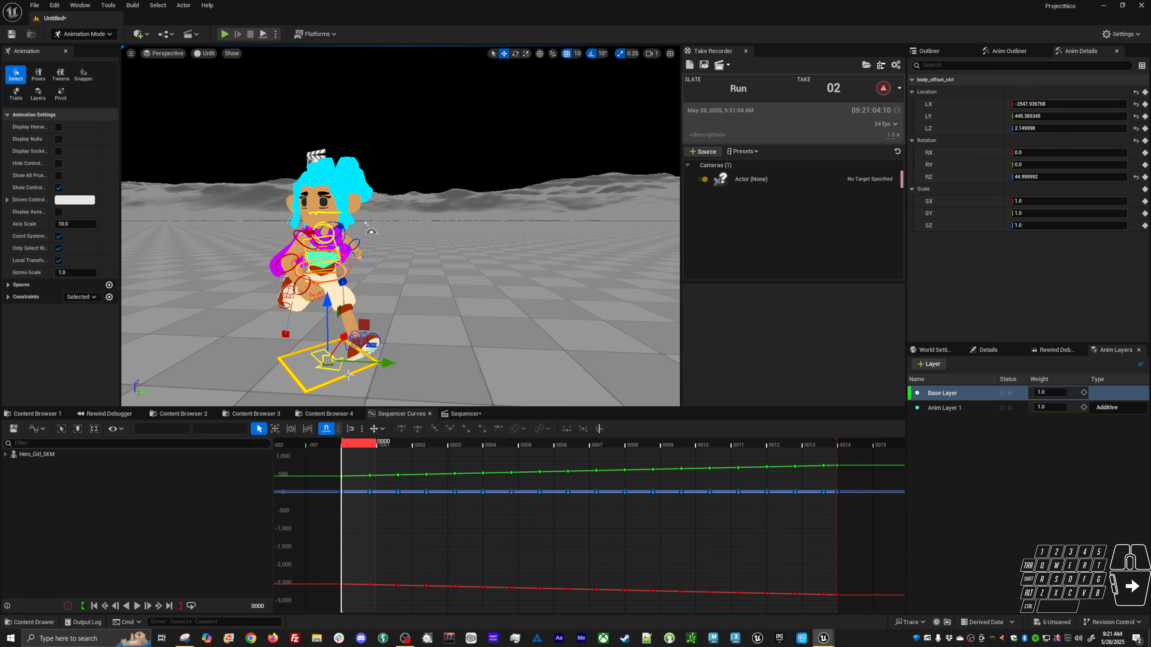
drag(354, 466, 349, 627)
key(ctrl+c)
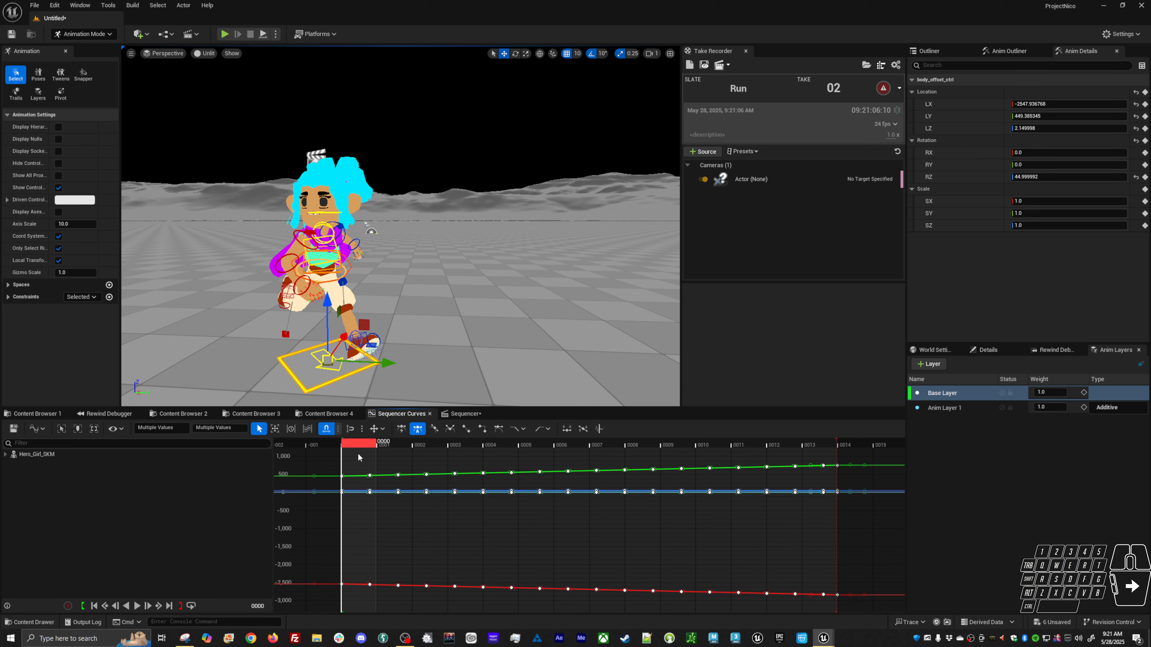
Try to paste the copied keys onto the control in the new animation layer.
click(940, 408)
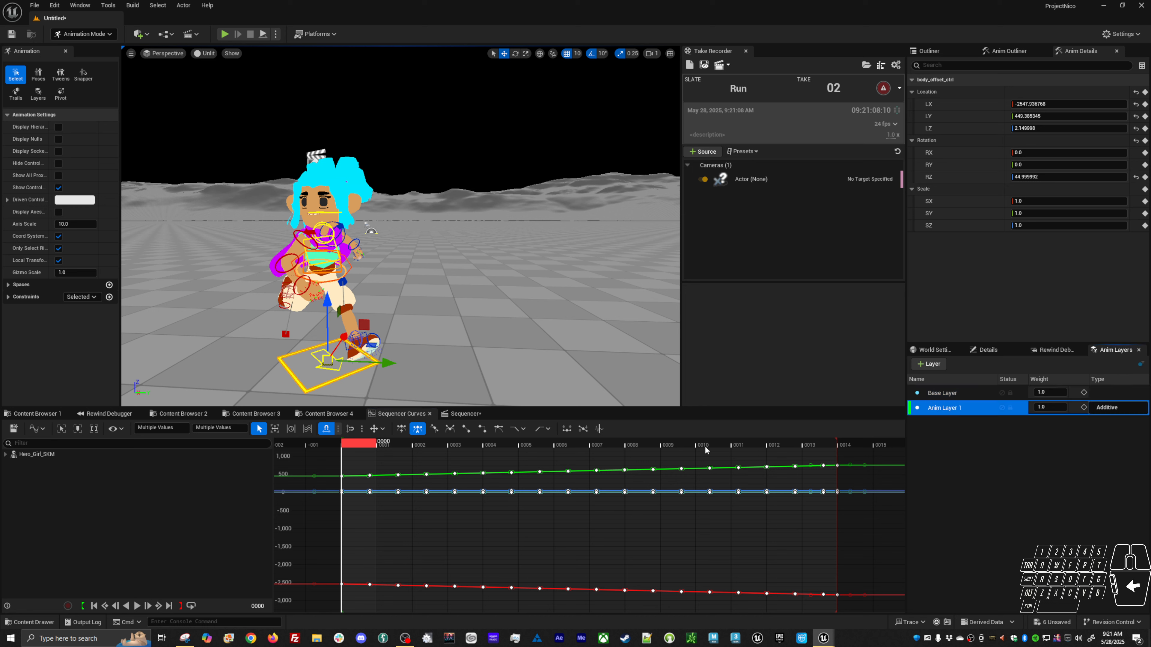
click(659, 376)
click(362, 372)
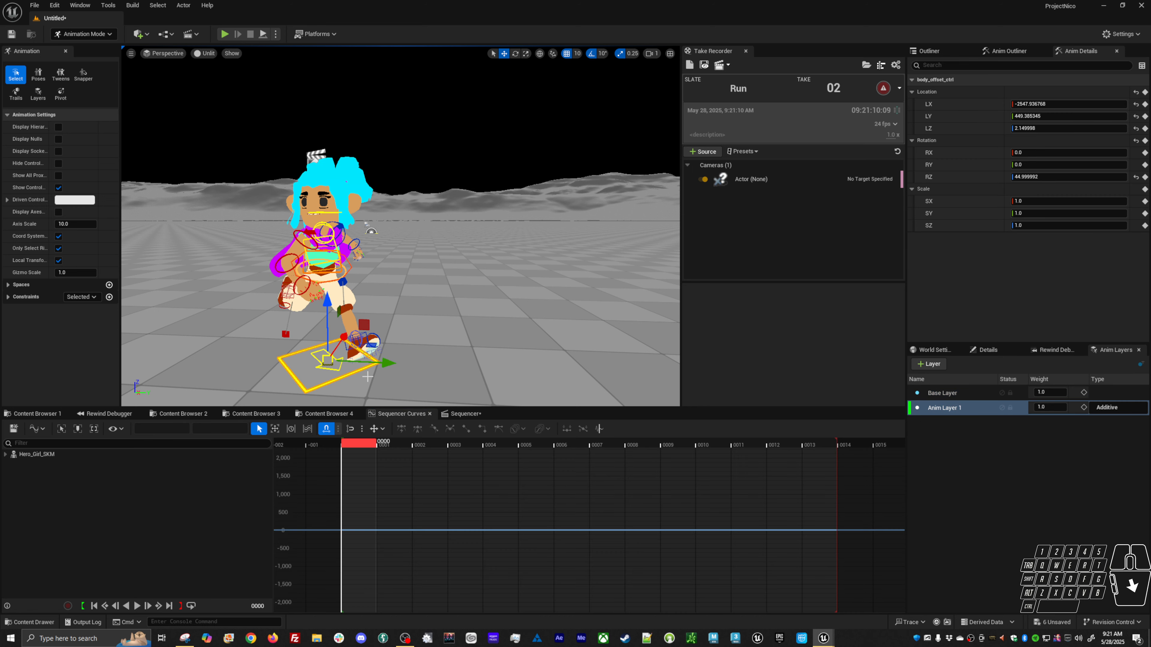
key(ctrl+v)
key(s)
click(339, 378)
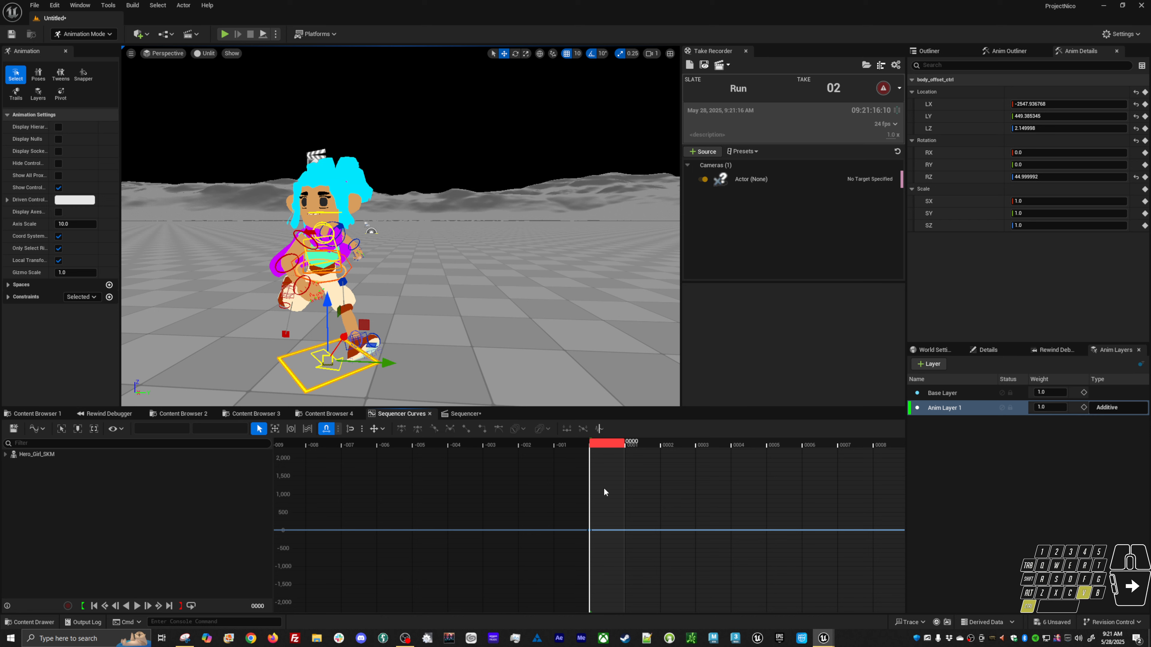
key(ctrl+v)
Select the root control and compare its curves on the base layer and the new layer.
click(341, 359)
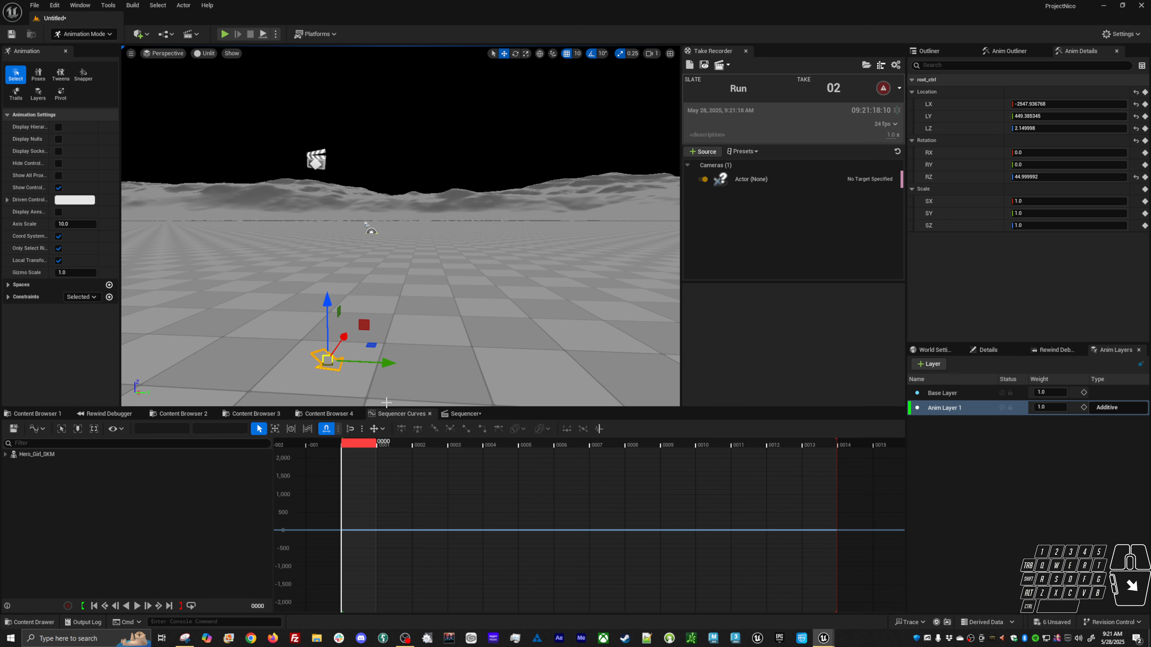
click(952, 392)
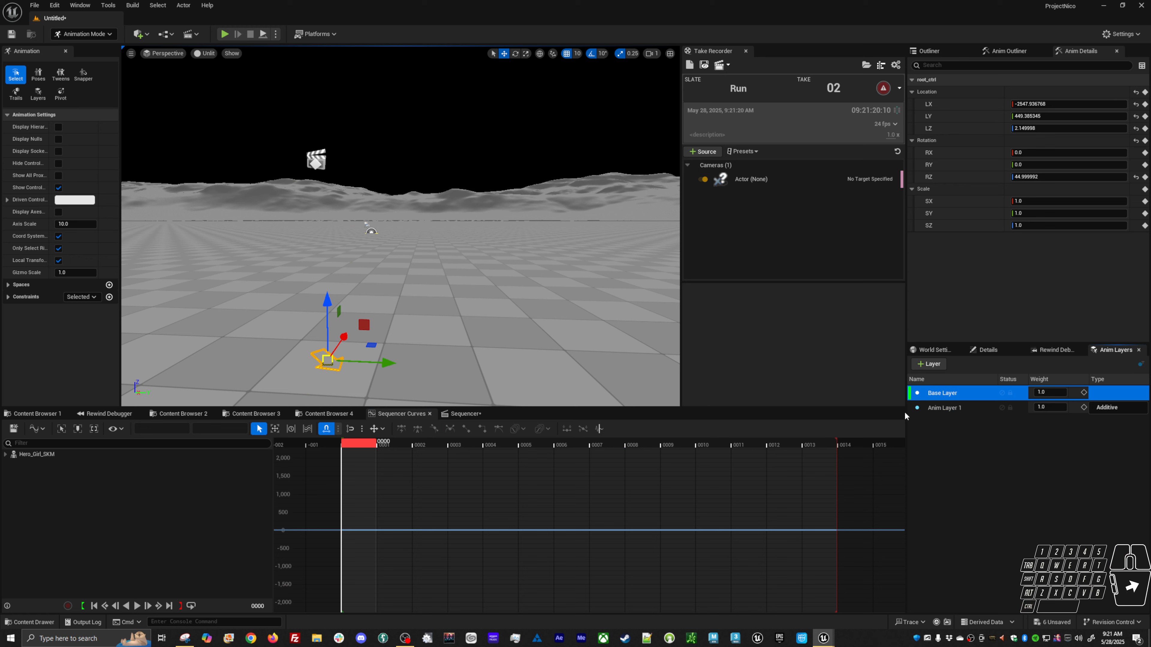
click(939, 409)
click(945, 394)
click(430, 383)
click(325, 369)
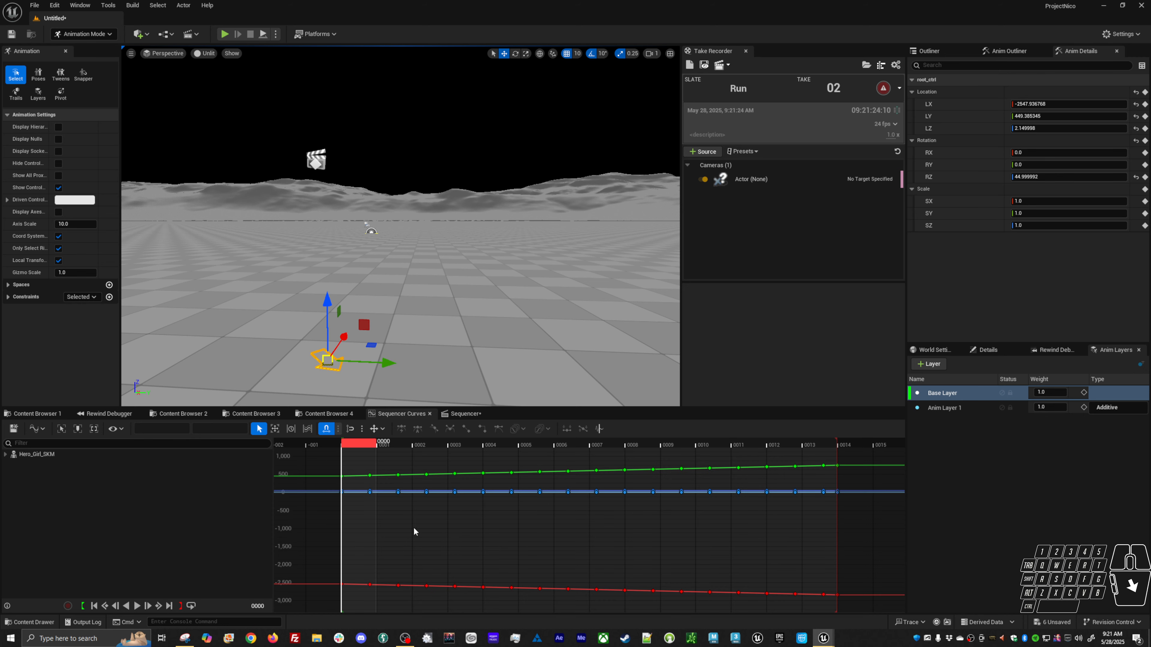
key(ctrl+a)
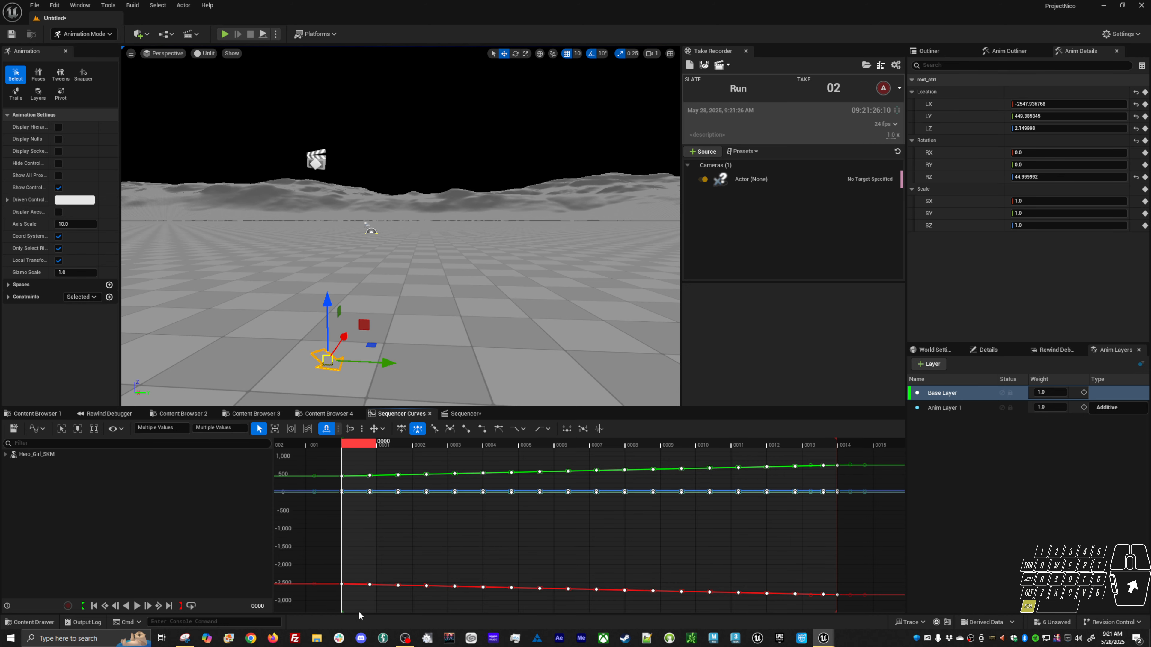
click(546, 336)
Set a key on the root control in the new animation layer and paste the copied keys into it.
click(943, 403)
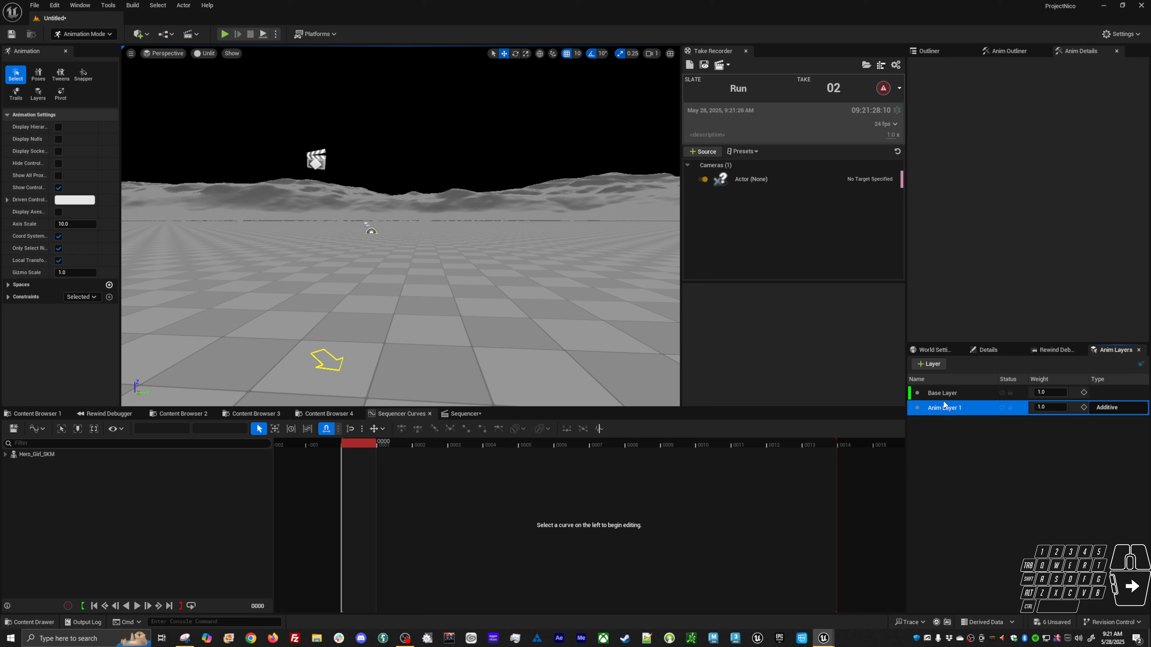
click(341, 358)
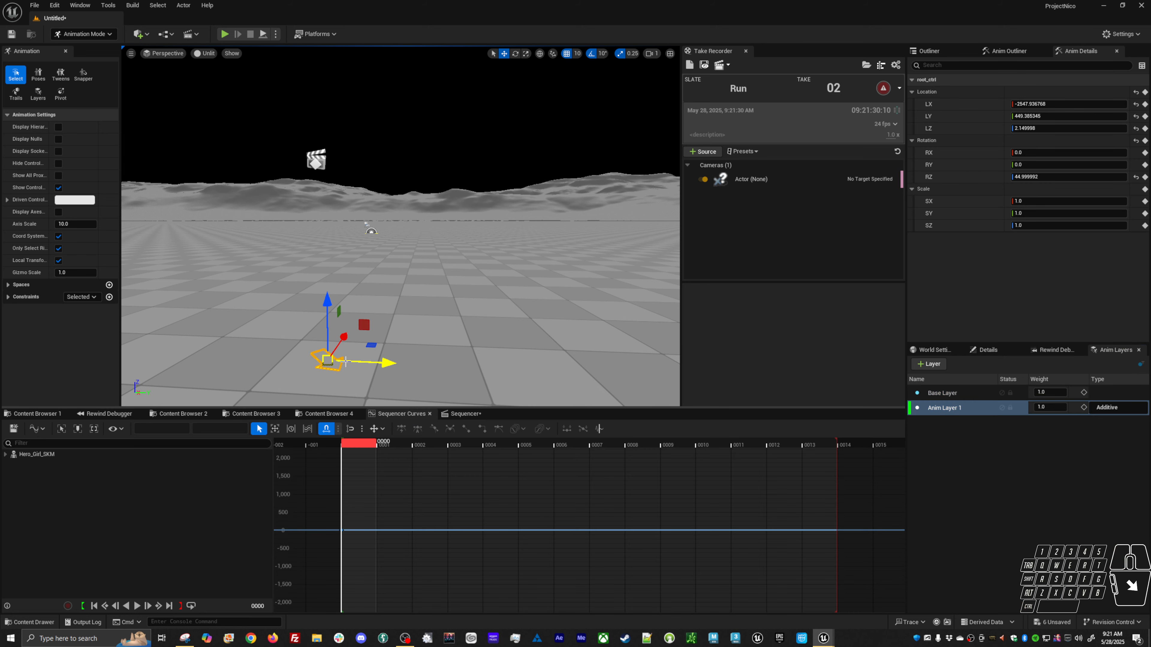
click(425, 530)
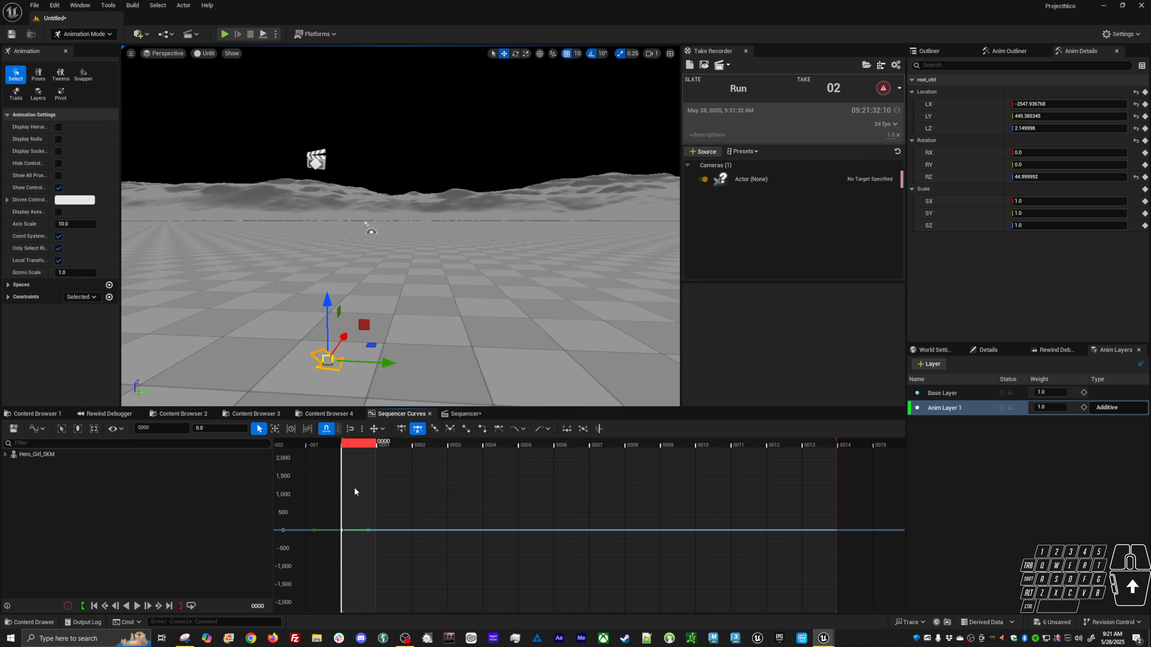
key(ctrl+a)
click(413, 491)
key(f)
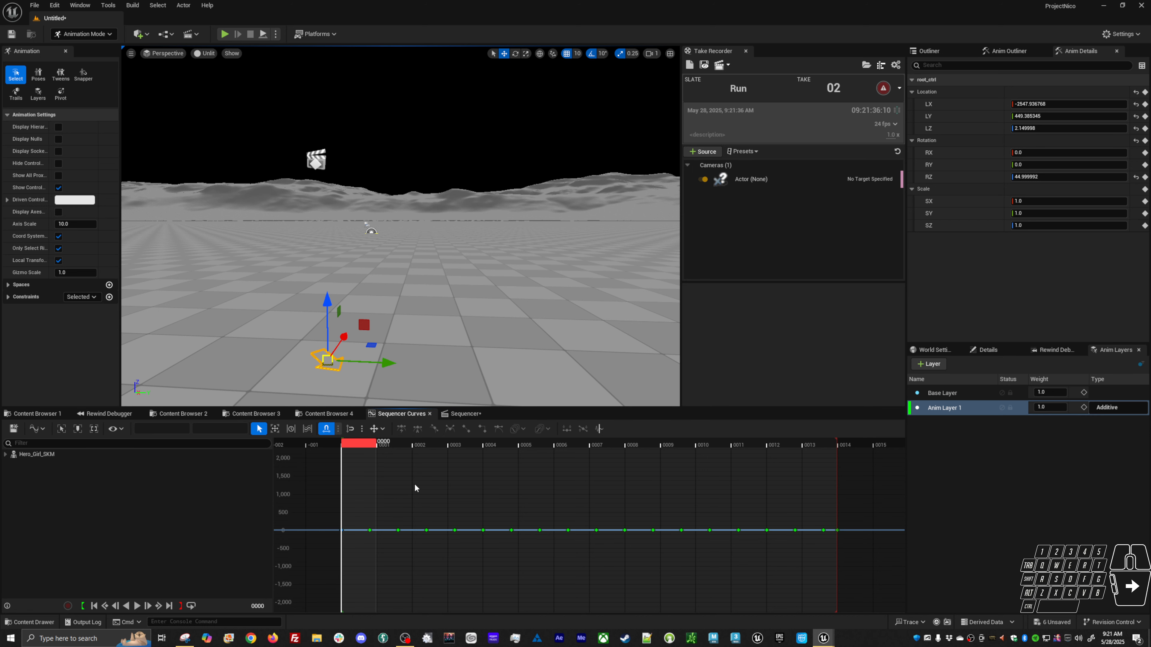
key(ctrl+z)
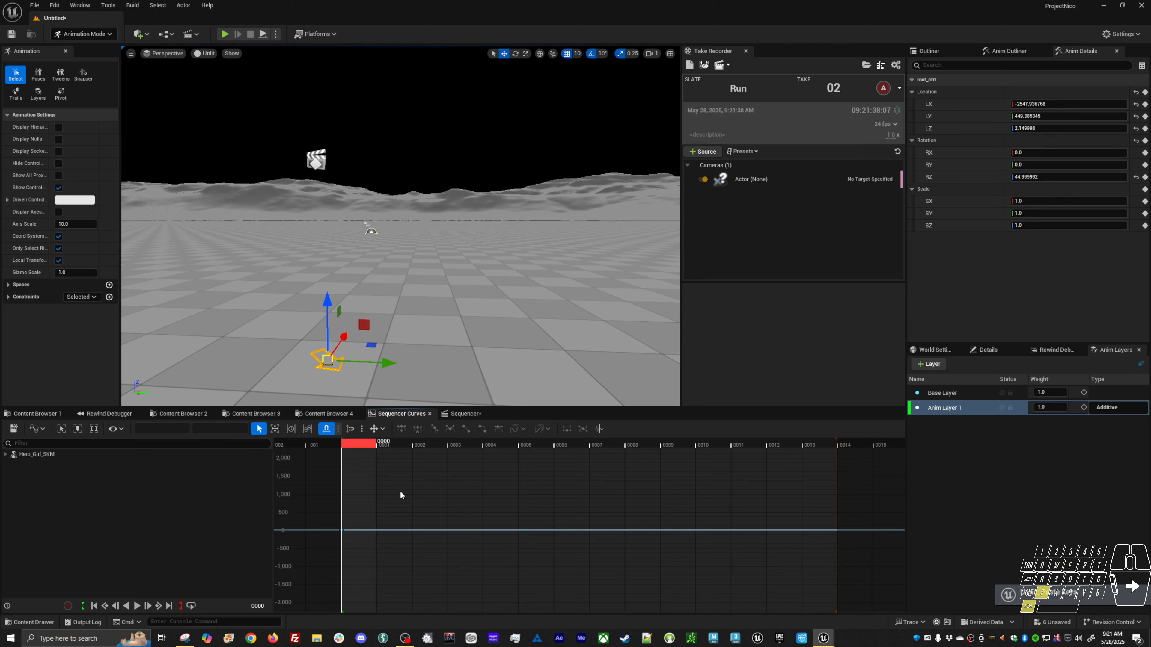
key(ctrl+z)
key(ctrl+y)
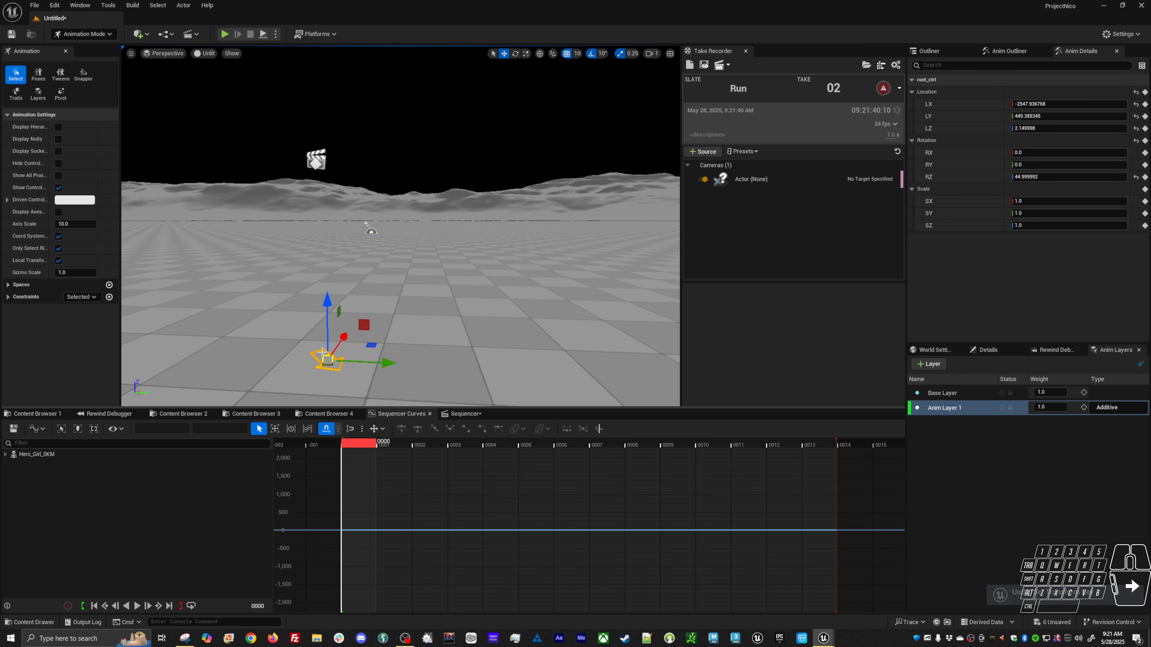
click(370, 470)
key(s)
key(ctrl+v)
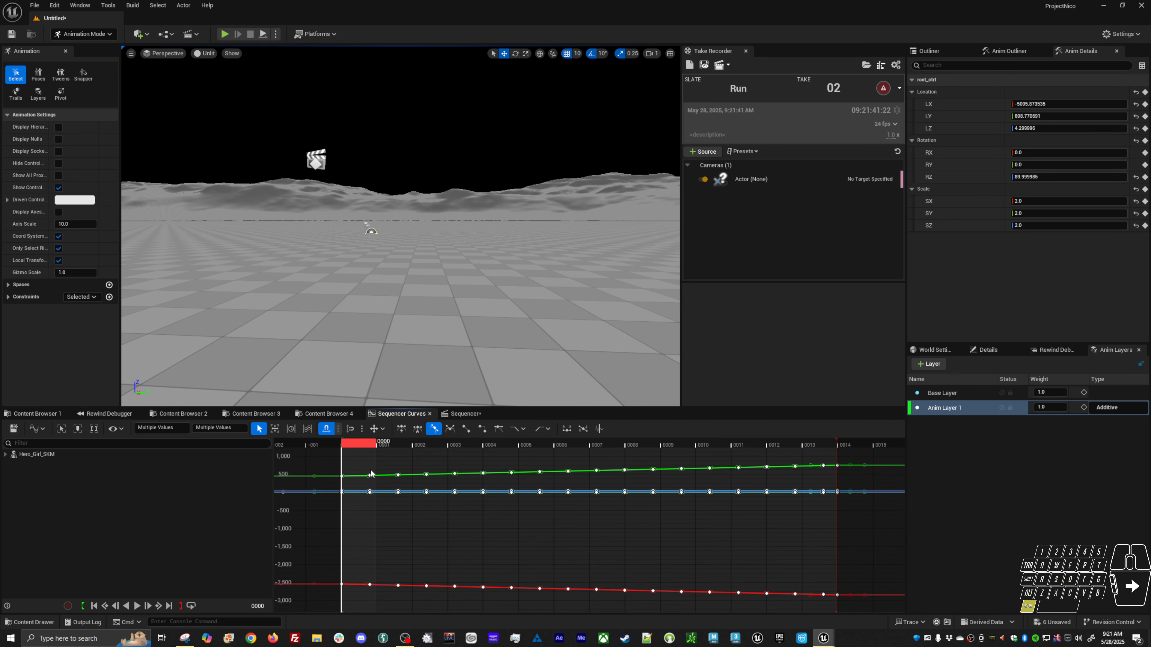
click(394, 524)
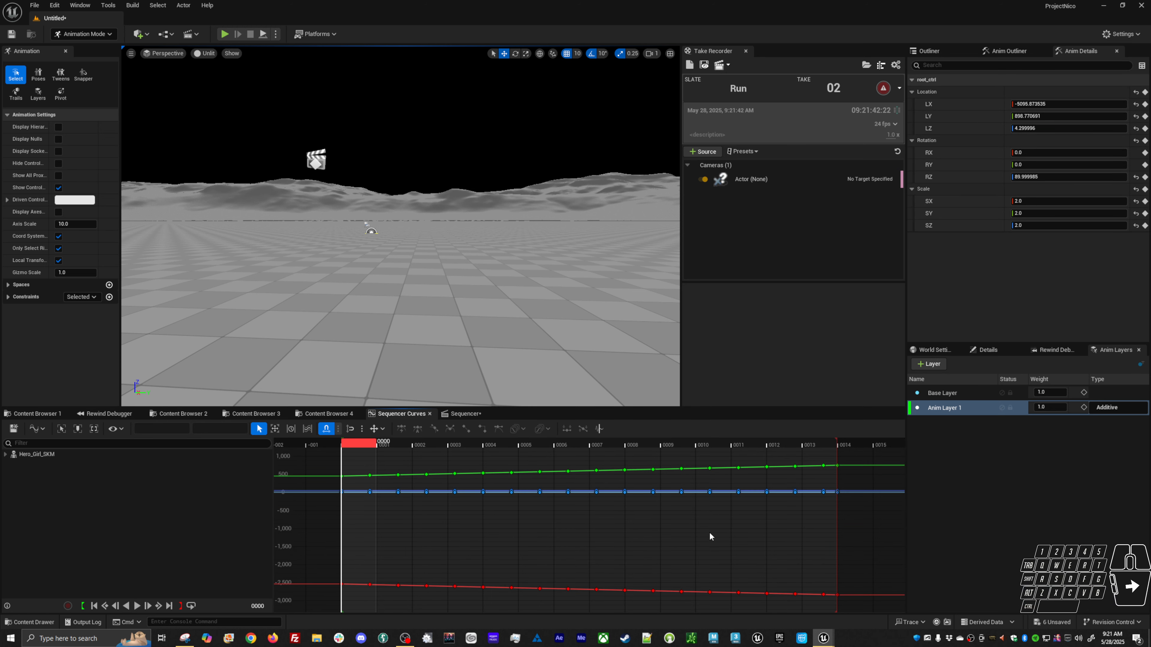
Select the base layer and frame the character in the viewport.
click(961, 393)
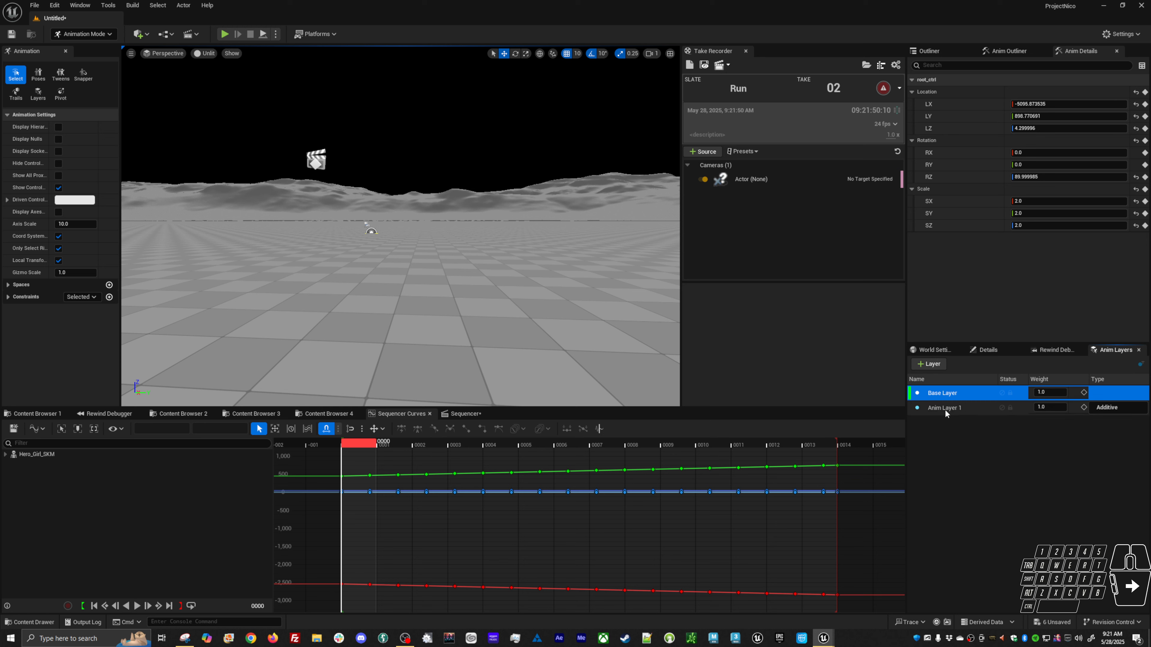
middle_click(562, 278)
key(f)
alt+right_drag(586, 293, 559, 309)
alt+drag(558, 310, 554, 347)
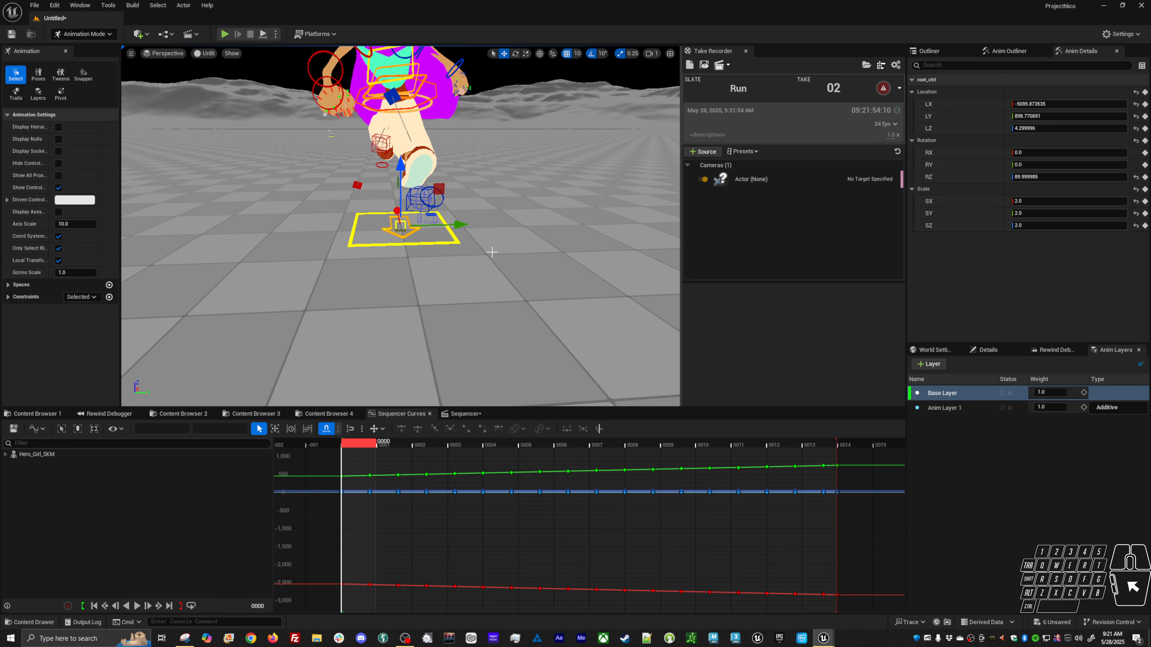
On the base layer, select the root and body offset controls and delete all their keys.
click(455, 245)
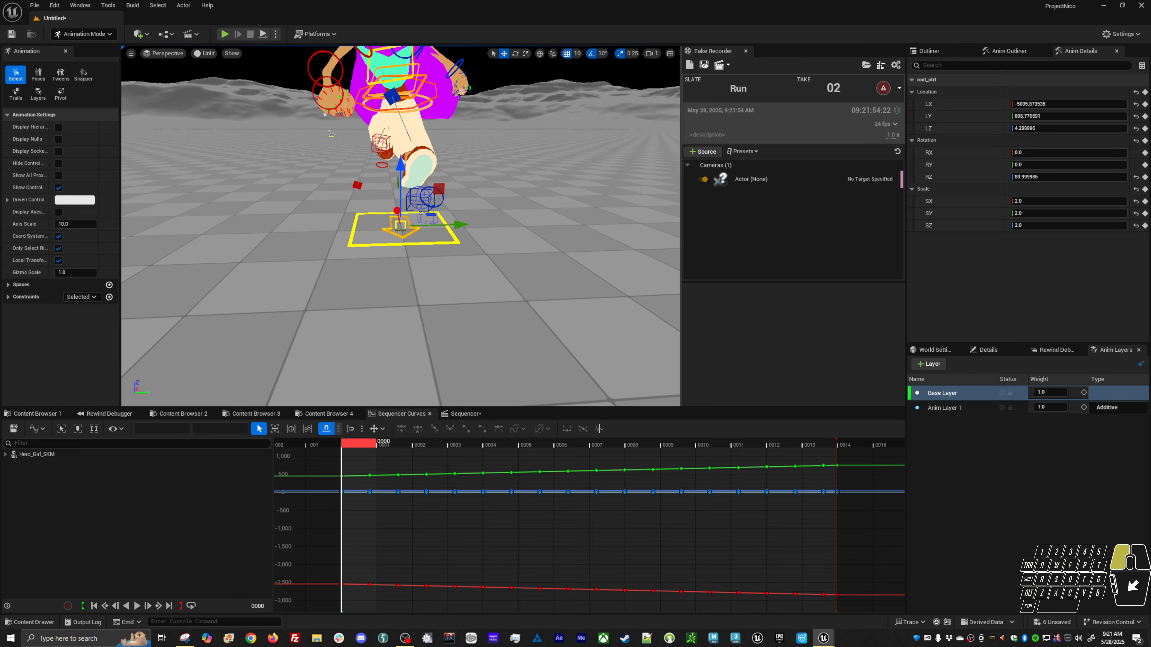
shift+click(408, 237)
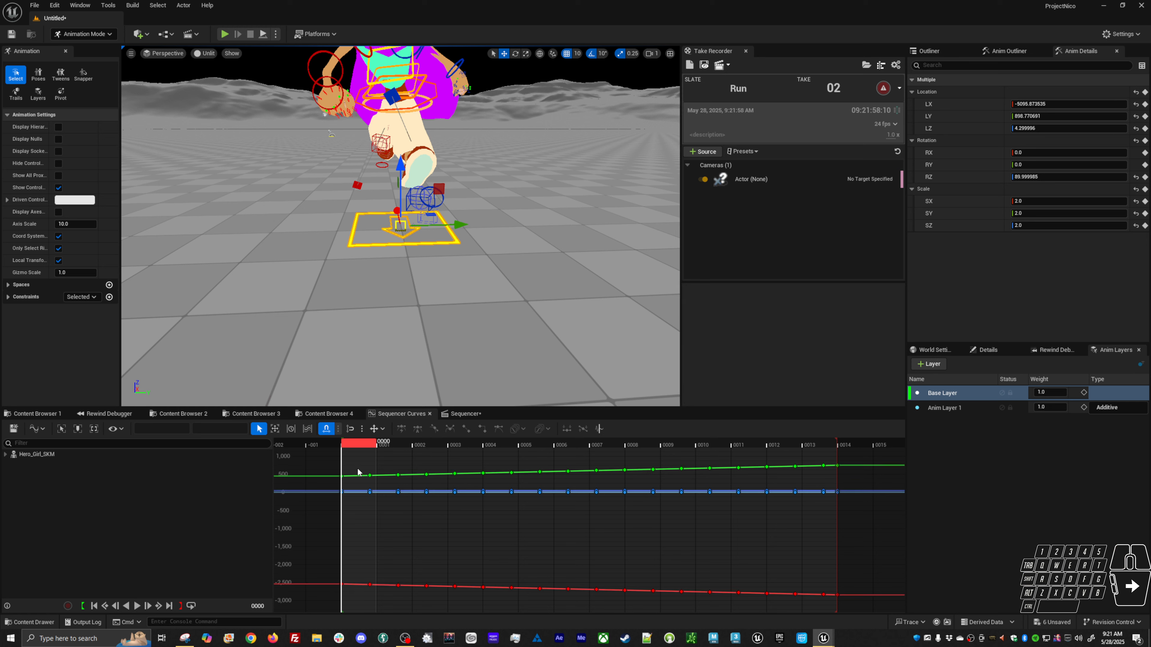
drag(359, 459, 842, 601)
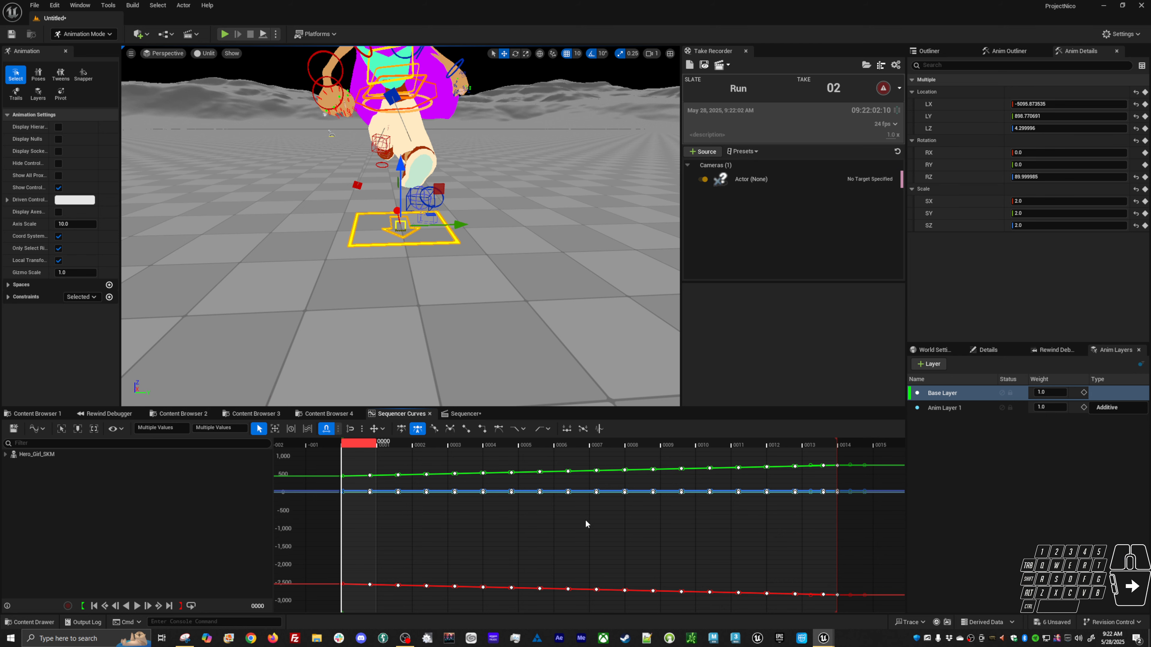
key(Delete)
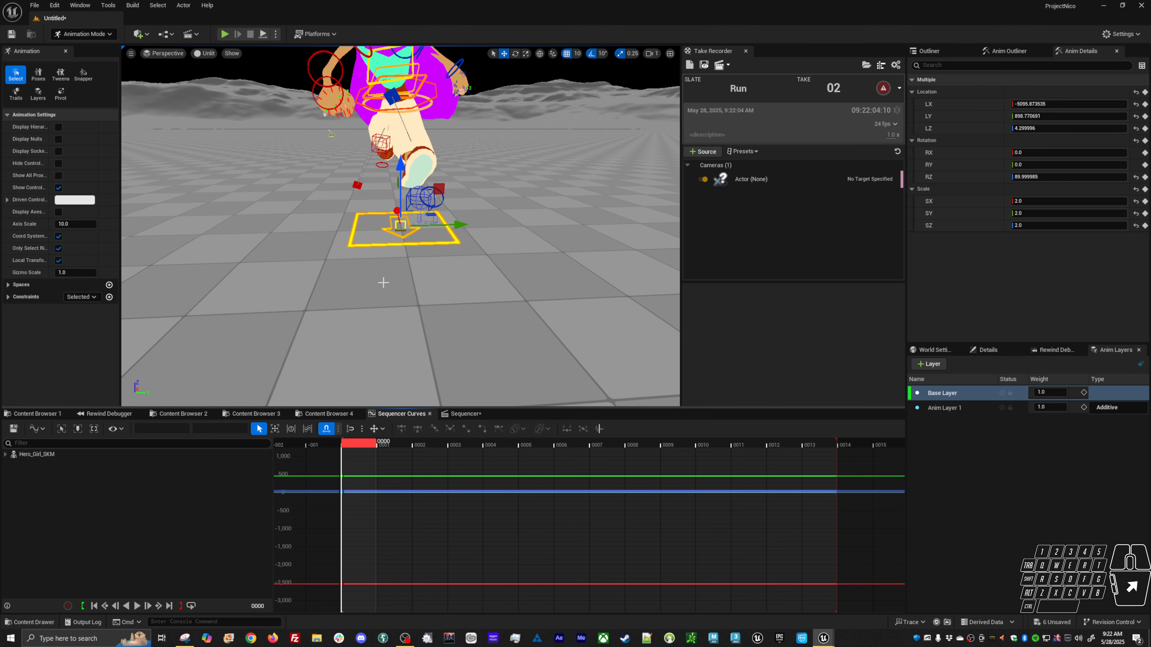
Select the body offset control's frame 0 location keys and set their value to 0.
alt+drag(384, 283, 387, 246)
click(362, 245)
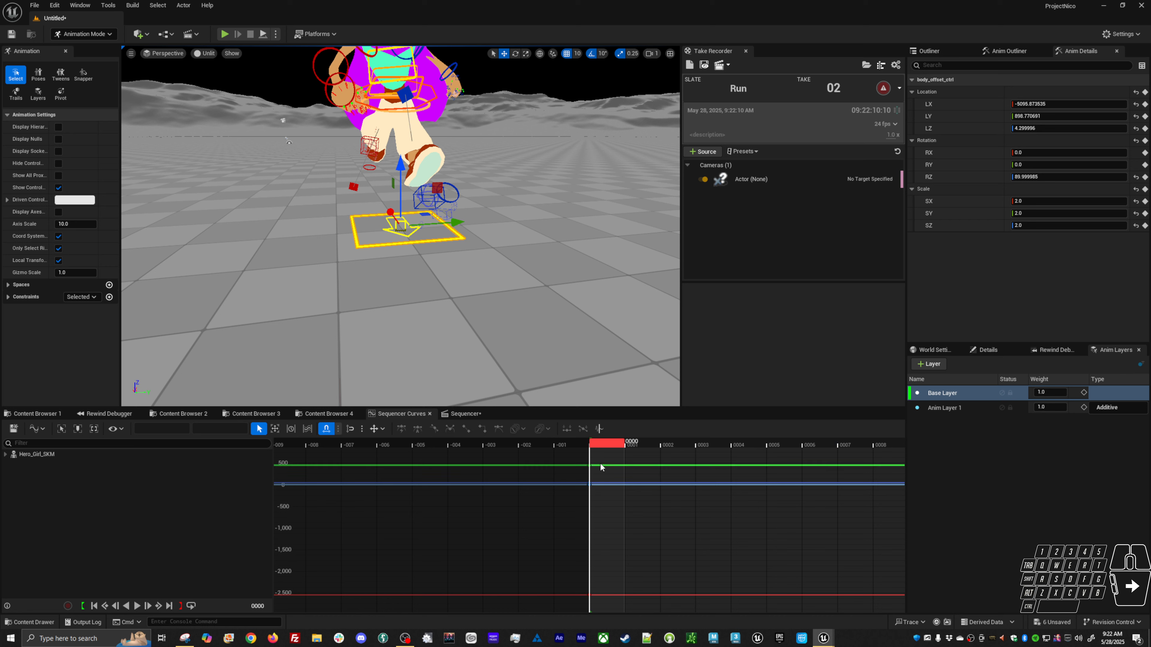
click(589, 465)
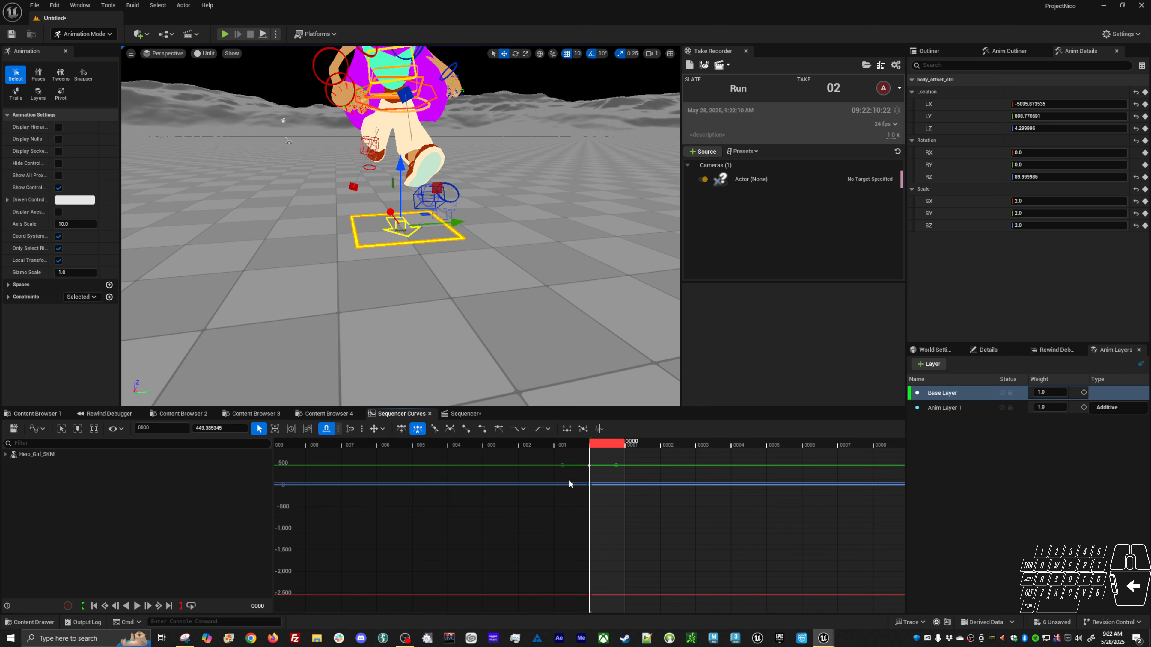
click(232, 428)
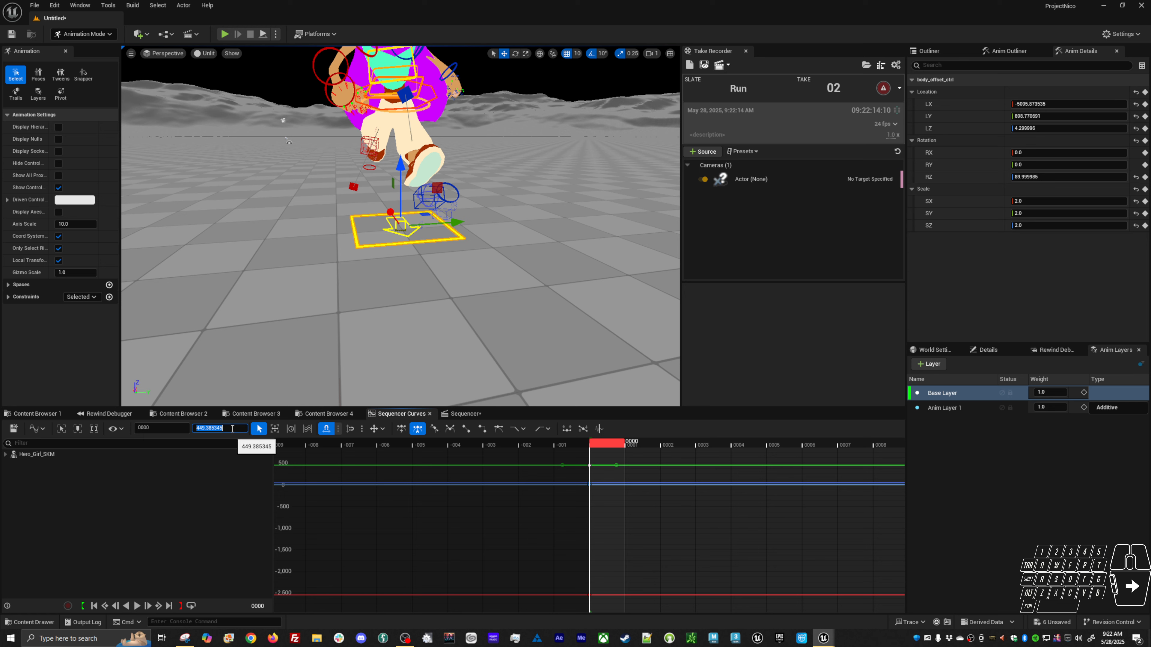
click(954, 105)
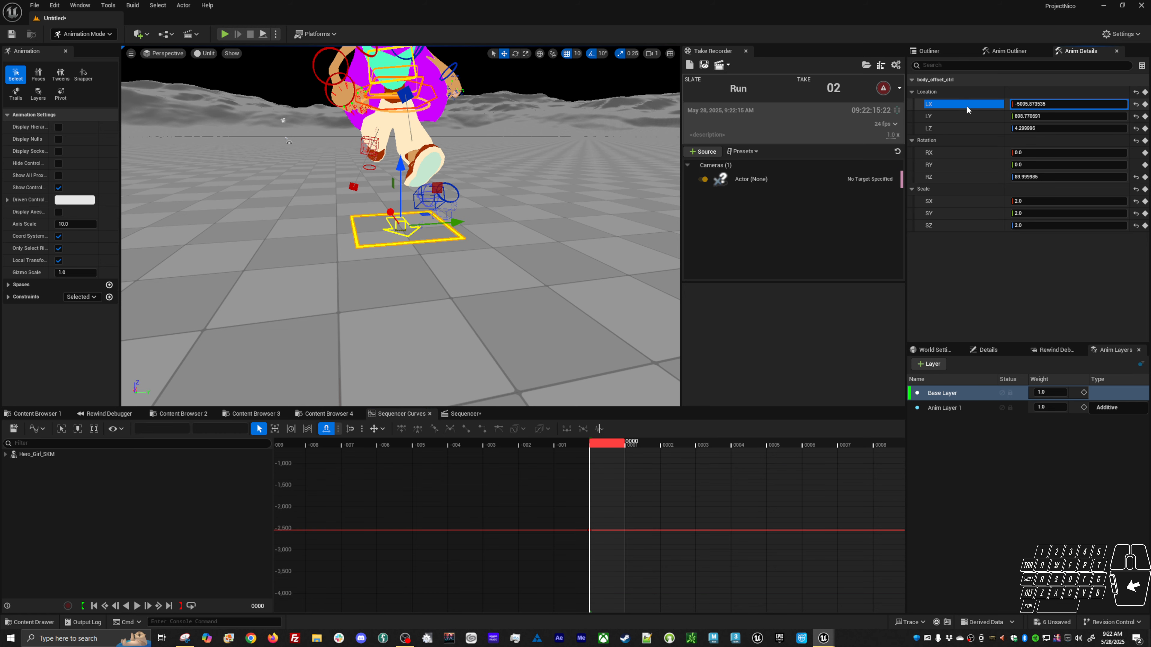
shift+click(957, 129)
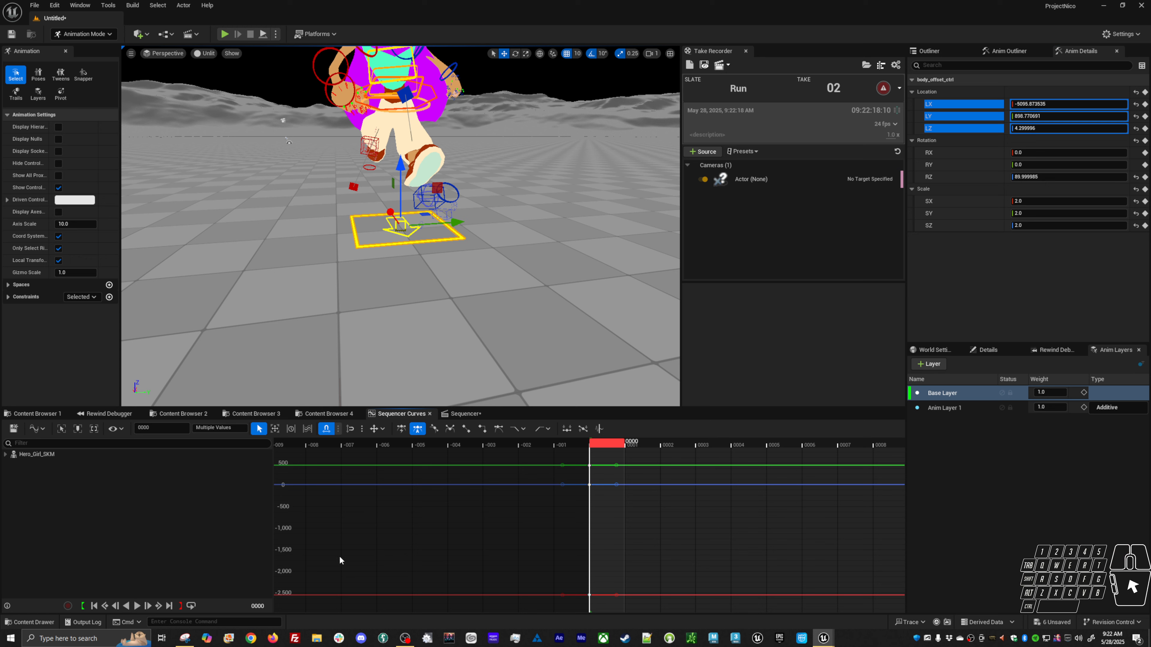
click(239, 429)
text(0)
key(Return)
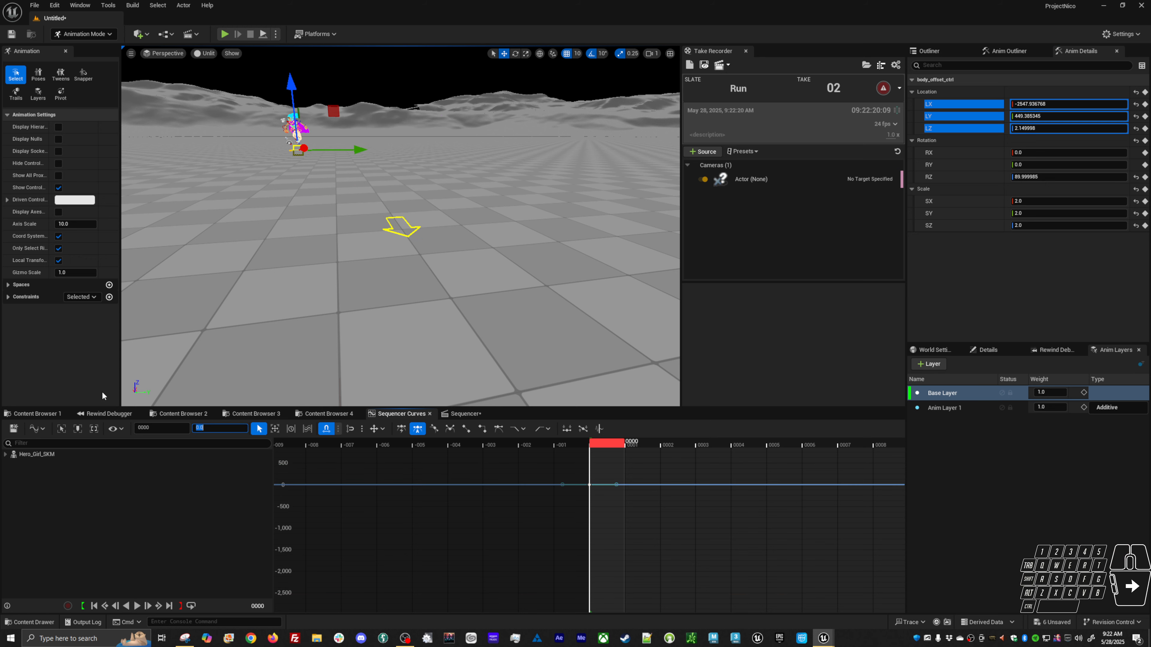
Select the root control's frame 0 location keys and set their value to 0.
click(393, 236)
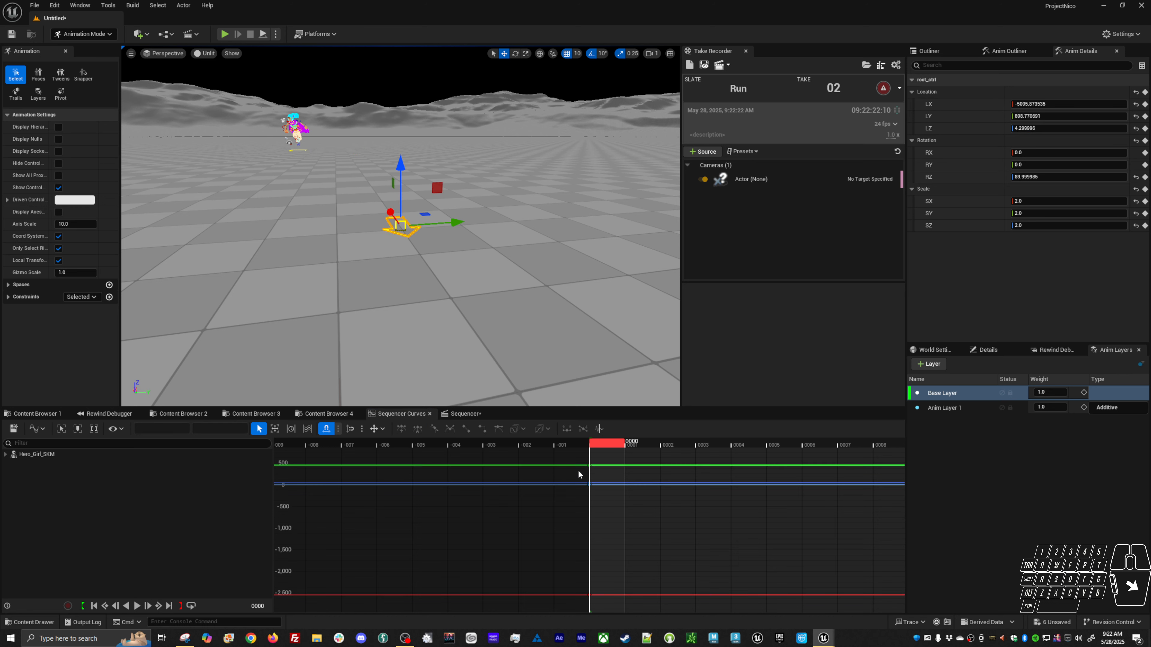
click(948, 124)
shift+click(945, 106)
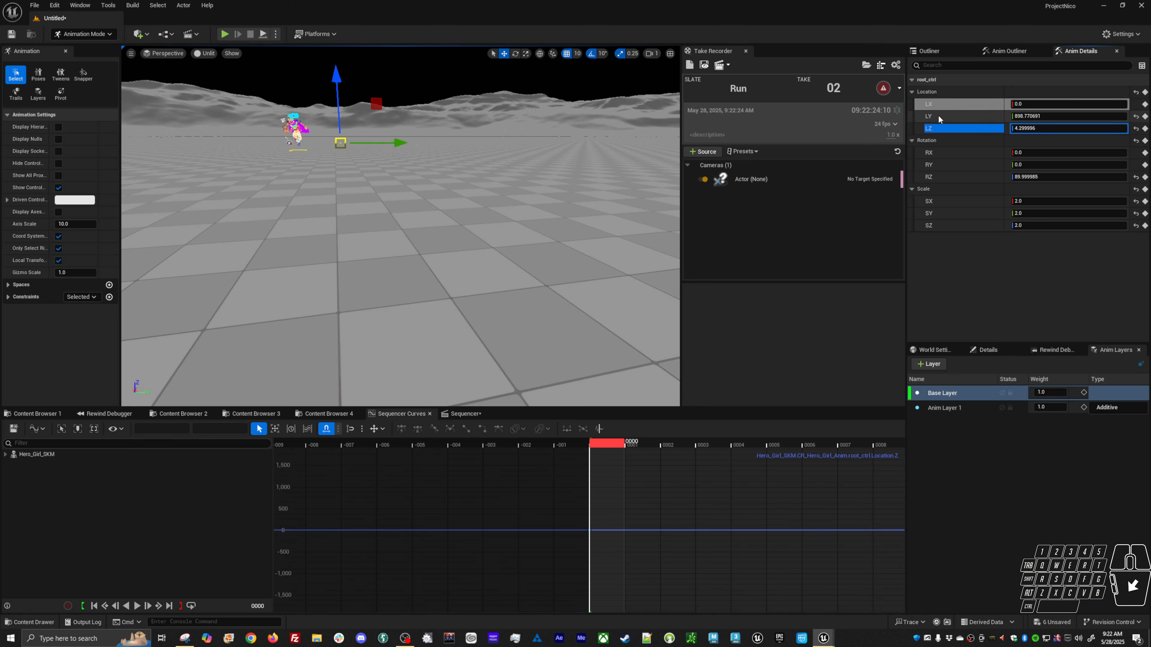
shift+click(962, 106)
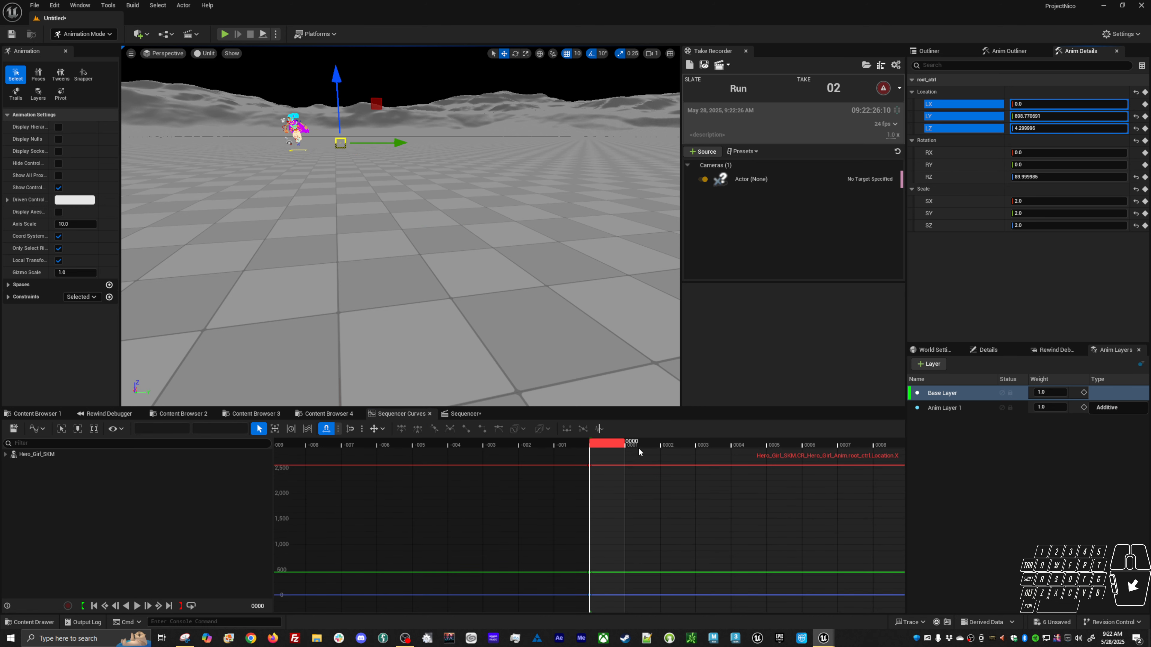
drag(622, 458, 547, 612)
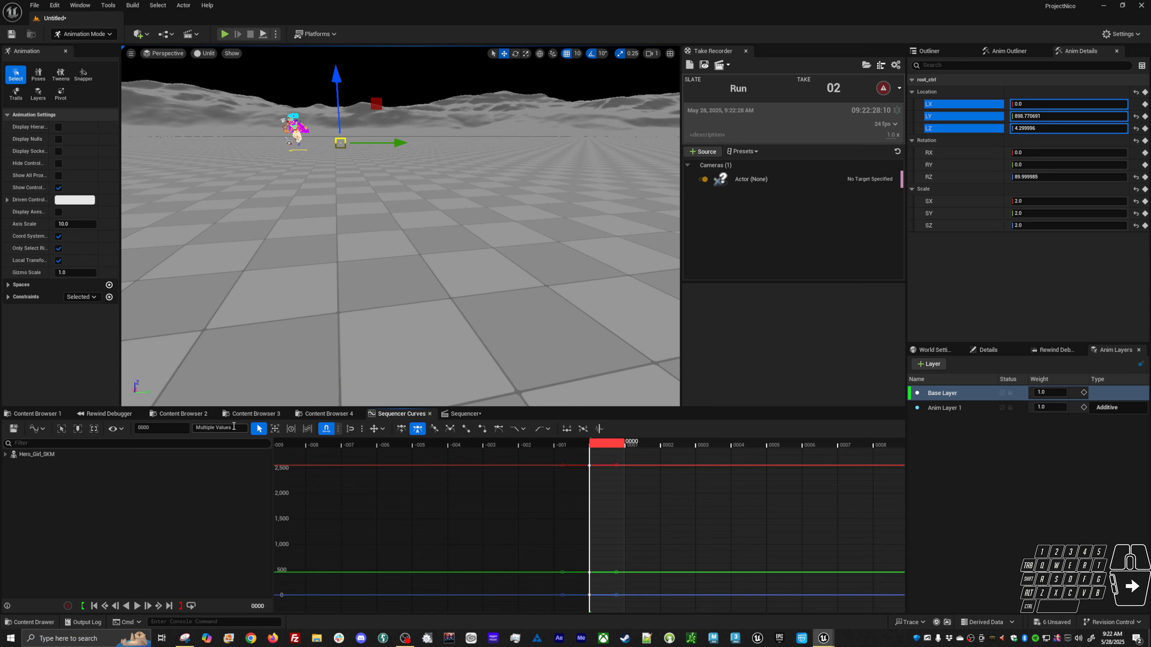
click(234, 426)
text(0)
key(Return)
Frame, orbit and scrub around the character to inspect the controls in the viewport.
alt+click(314, 151)
key(f)
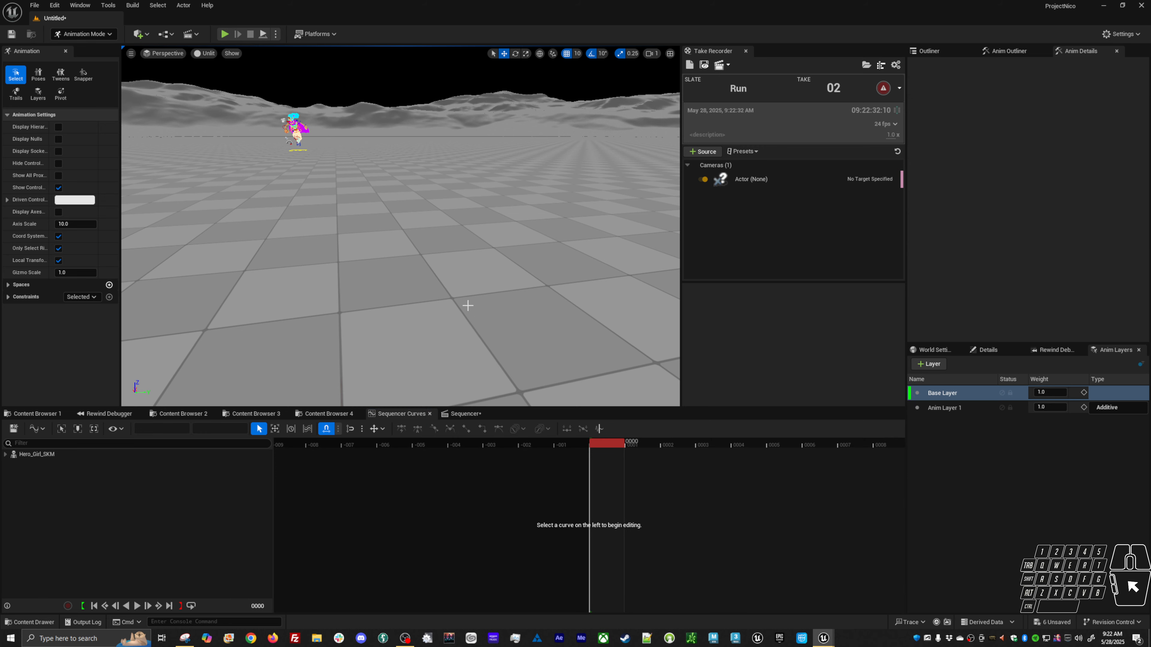
click(326, 158)
click(298, 132)
key(f)
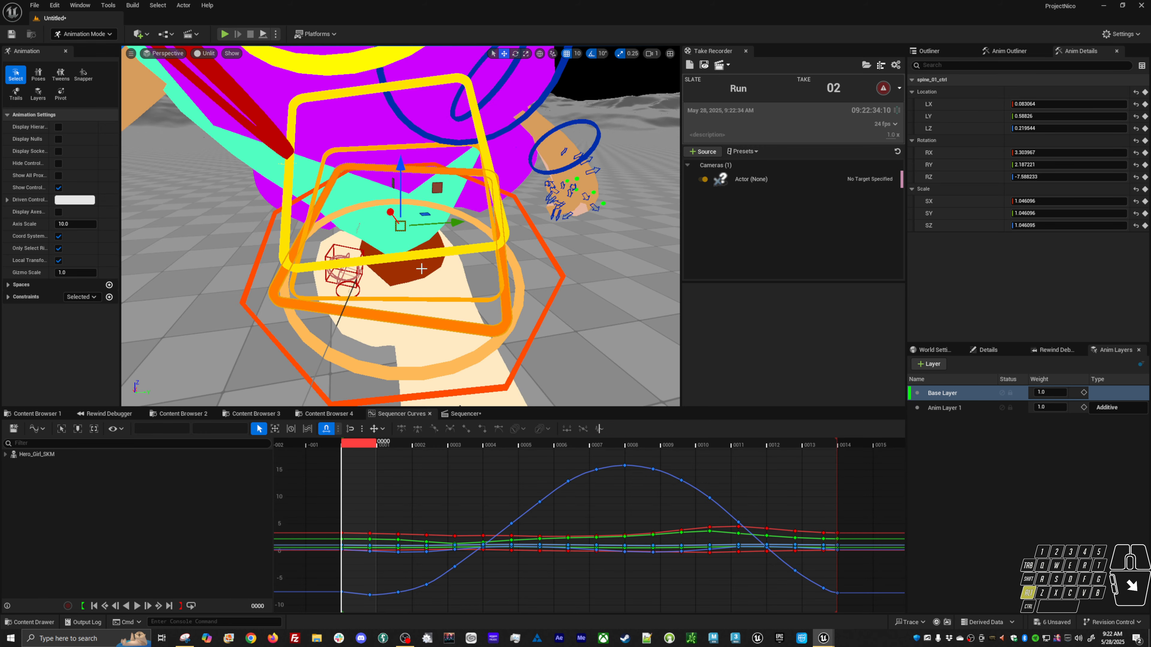
alt+right_drag(297, 133, 232, 122)
alt+drag(231, 122, 200, 102)
alt+middle_drag(391, 329, 371, 339)
alt+drag(391, 329, 467, 314)
click(416, 315)
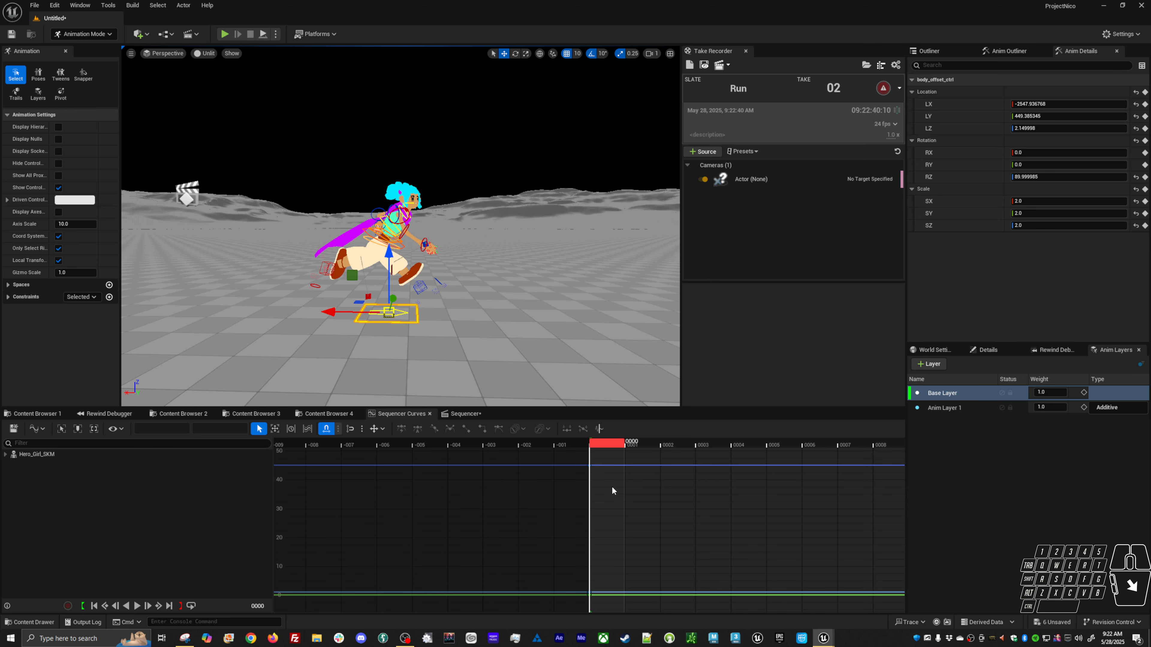
alt+shift+right_drag(679, 539, 471, 550)
alt+shift+right_drag(709, 508, 468, 534)
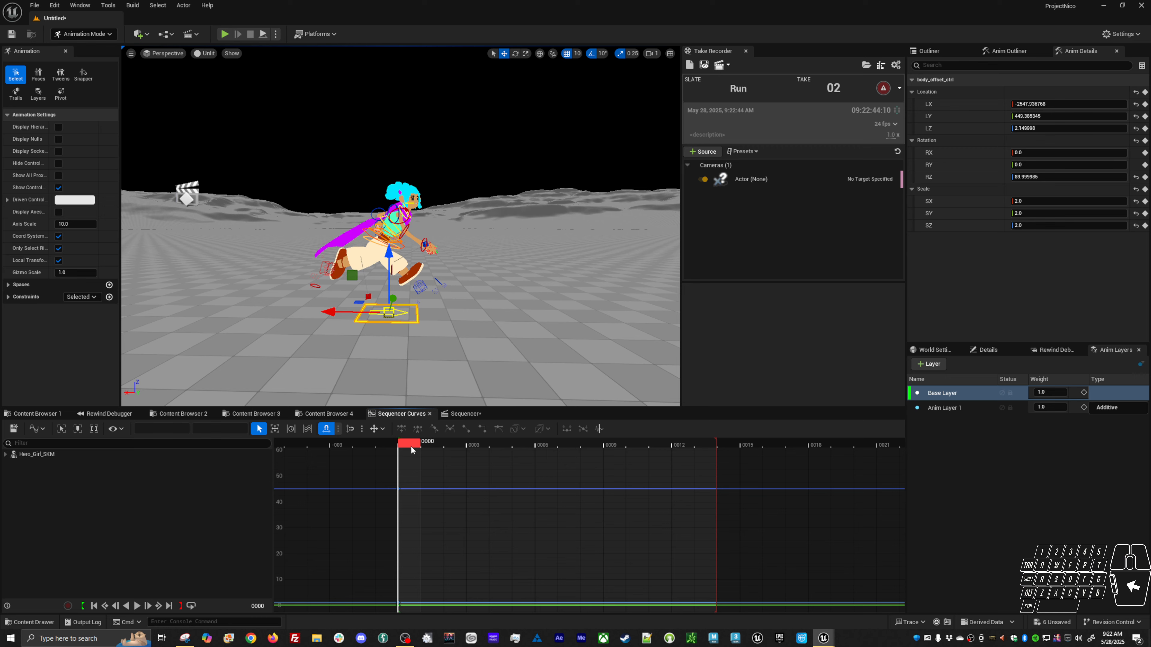
mouse_move(411, 445)
mouse_down()
mouse_move(665, 442)
mouse_move(841, 422)
mouse_move(409, 450)
mouse_up()
alt+drag(460, 346, 558, 344)
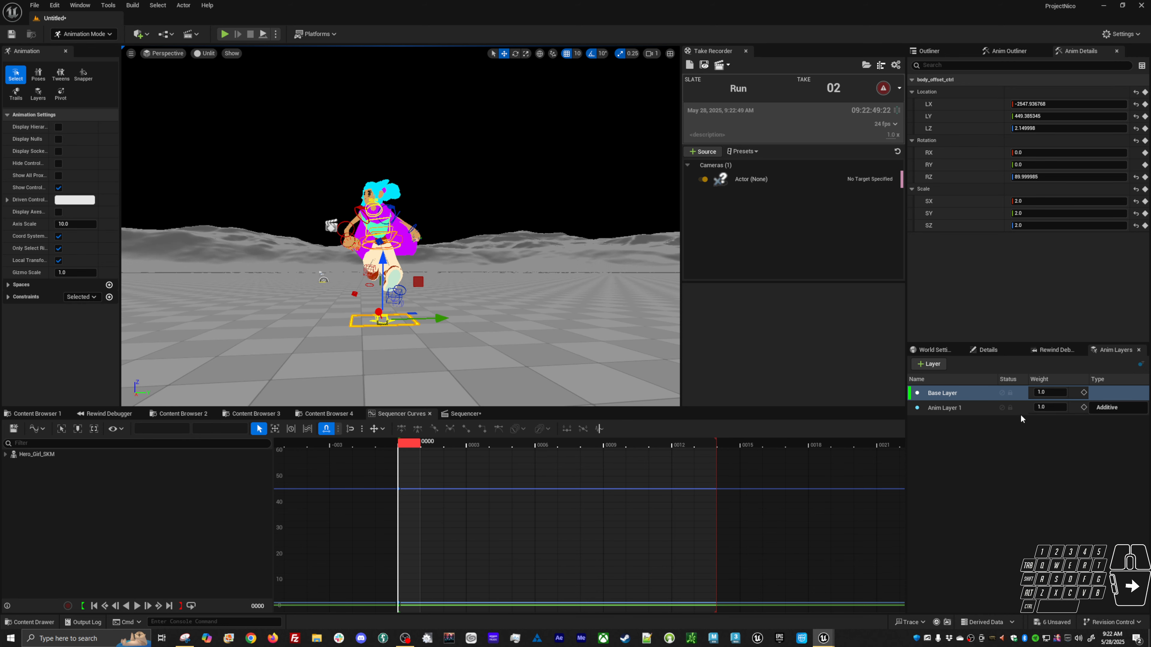
Mute Anim Layer 1, inspect the character, and unmute the layer again.
click(1002, 408)
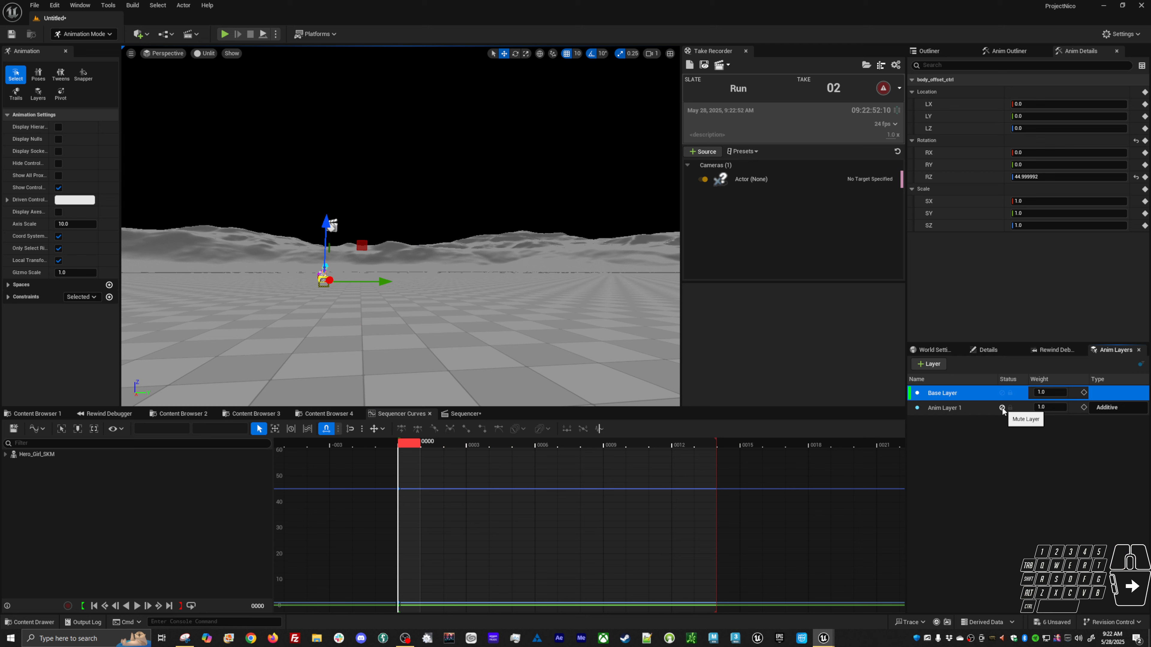
alt+drag(487, 313, 338, 239)
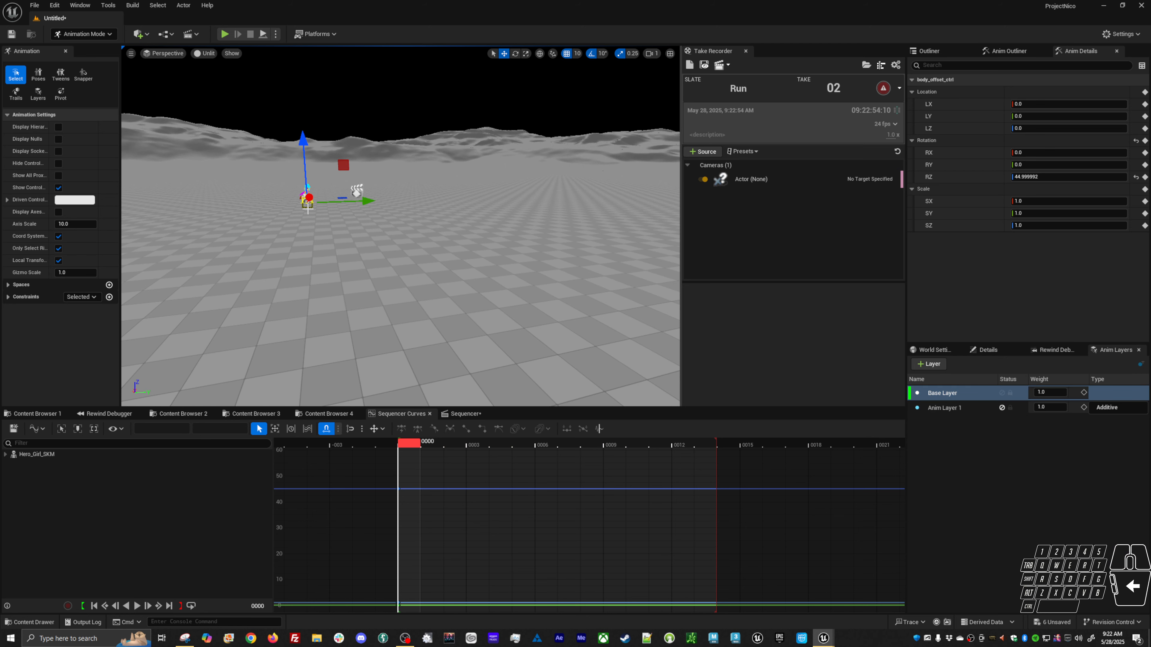
key(f)
alt+right_drag(303, 205, 261, 194)
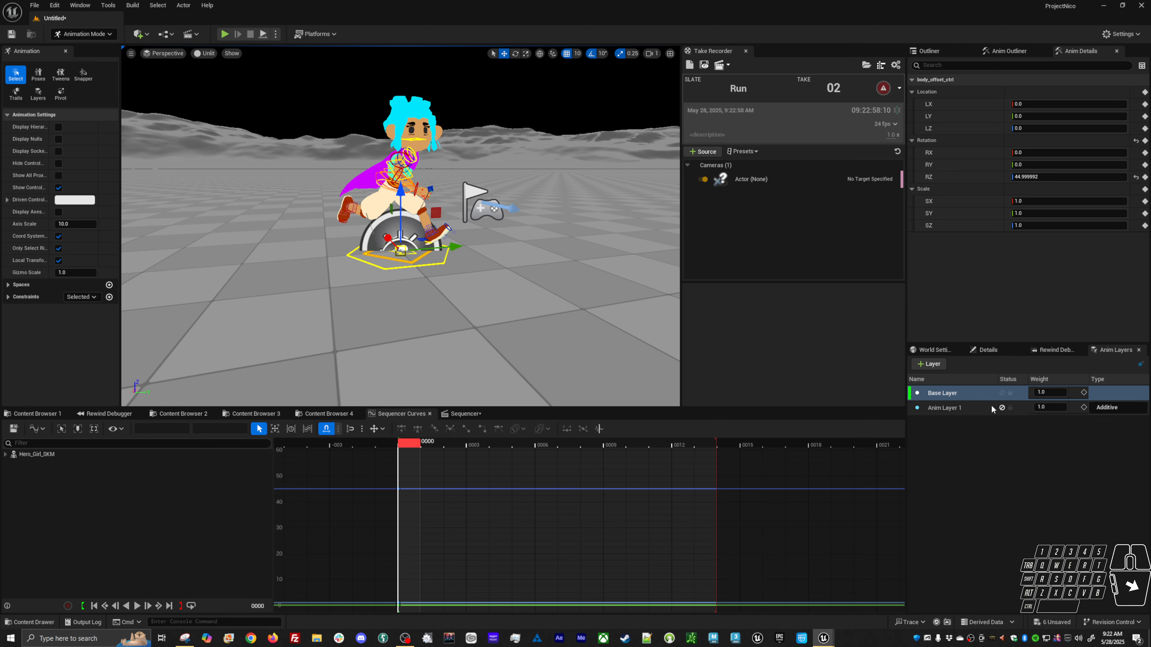
click(1001, 408)
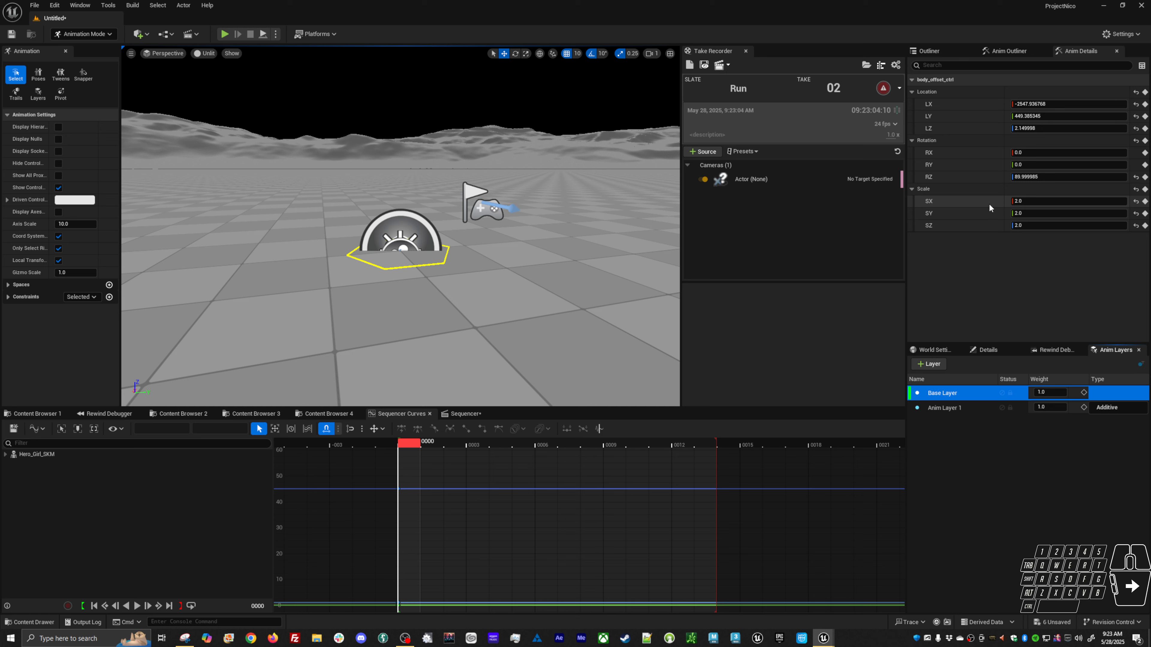
Set the body offset control's frame 0 scale keys to 1 on the base layer.
key(f)
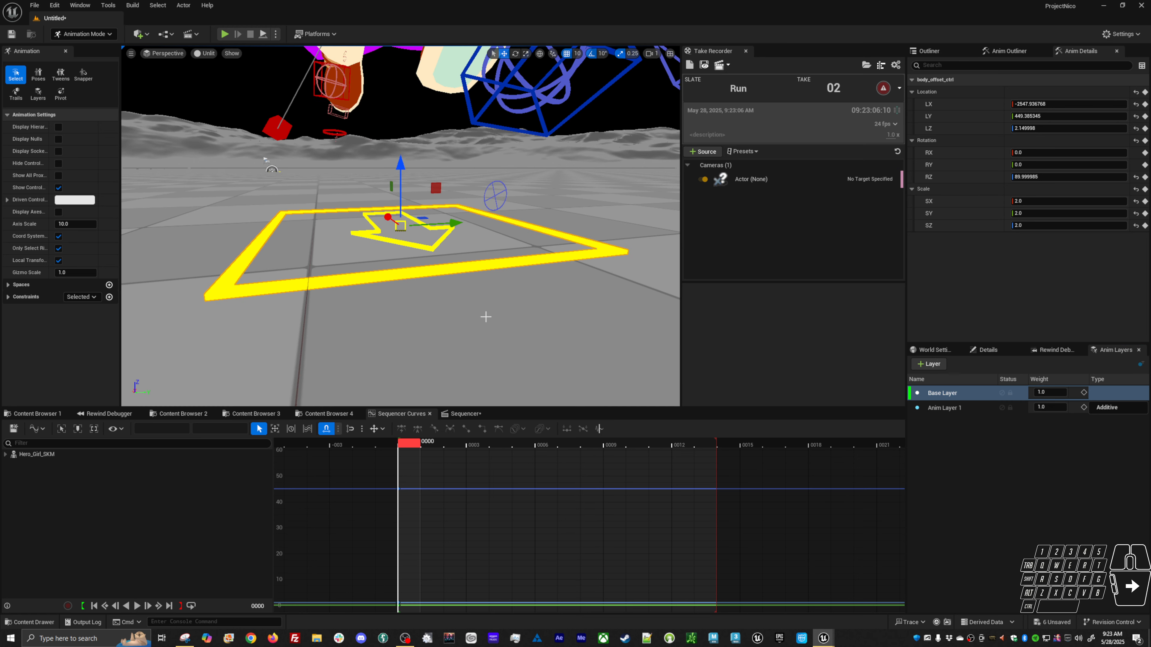
click(495, 262)
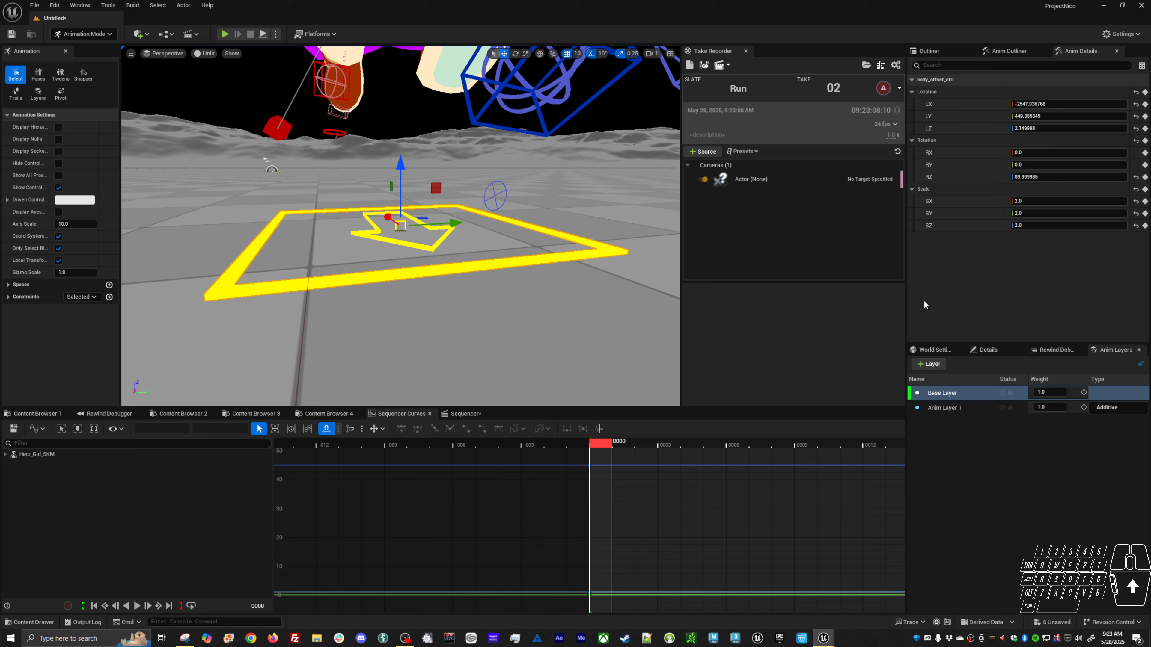
click(933, 225)
shift+click(933, 200)
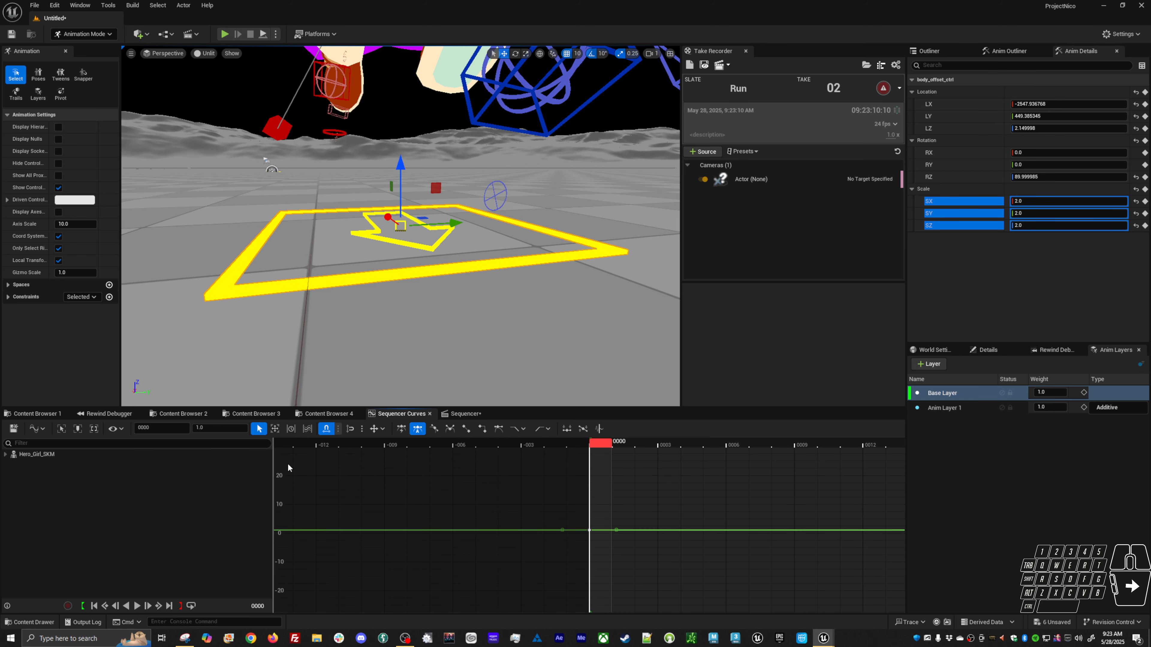
click(218, 428)
text(0)
key(Return)
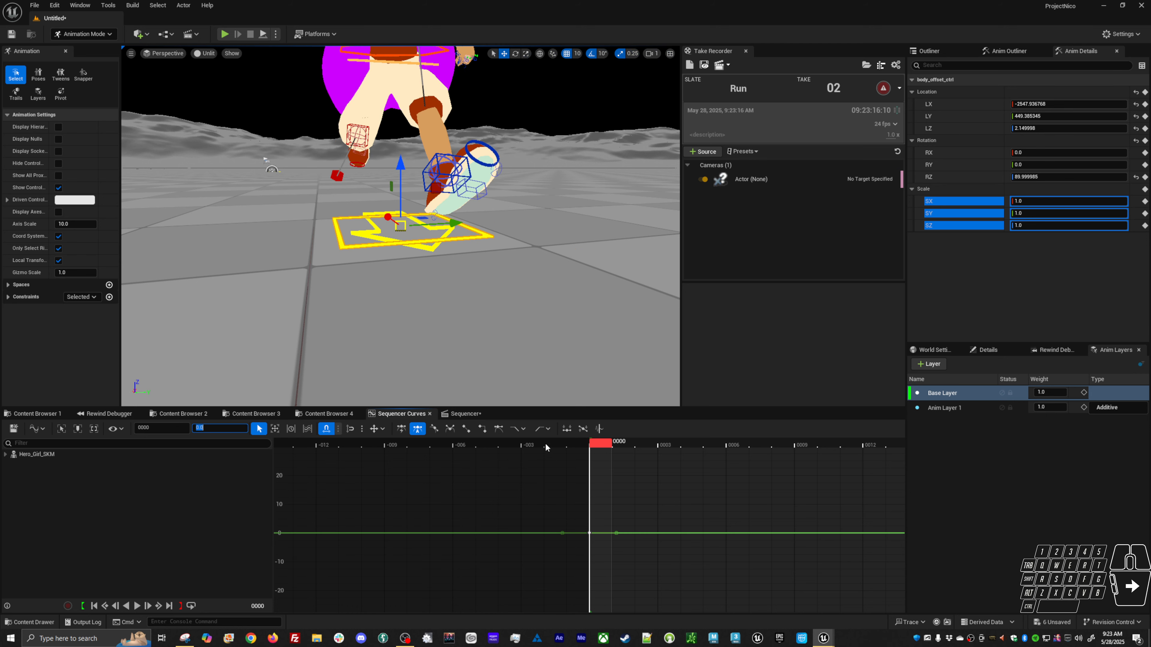
On Anim Layer 1, select the root and body offset controls' scale keys and set them to 0.
click(954, 407)
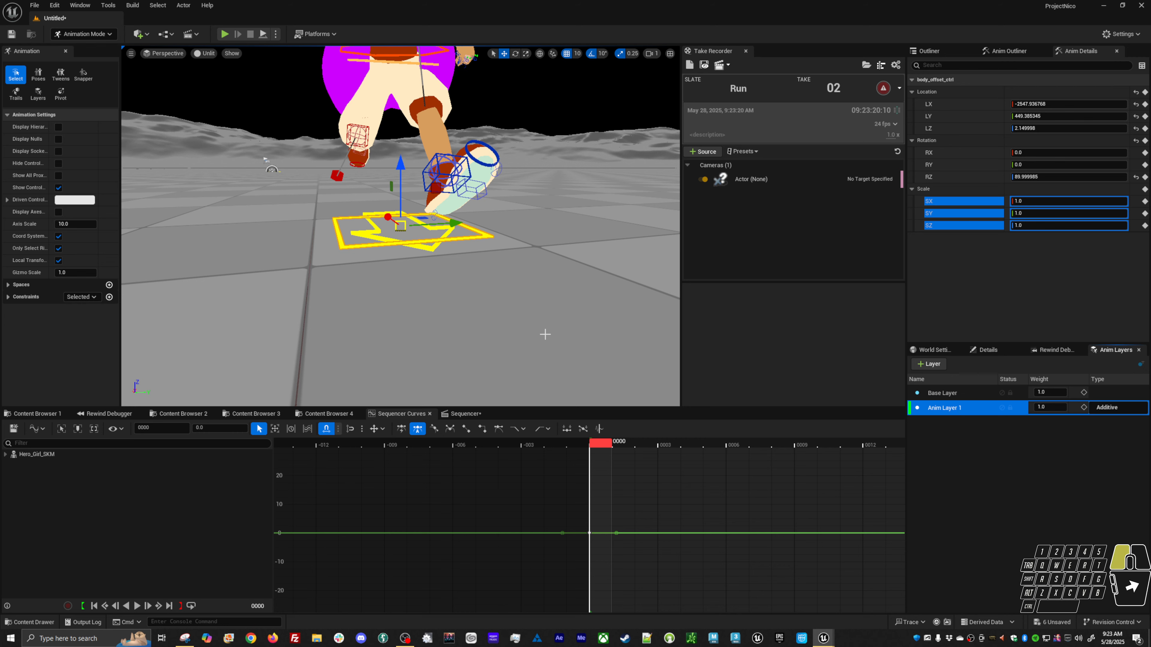
click(496, 302)
click(454, 224)
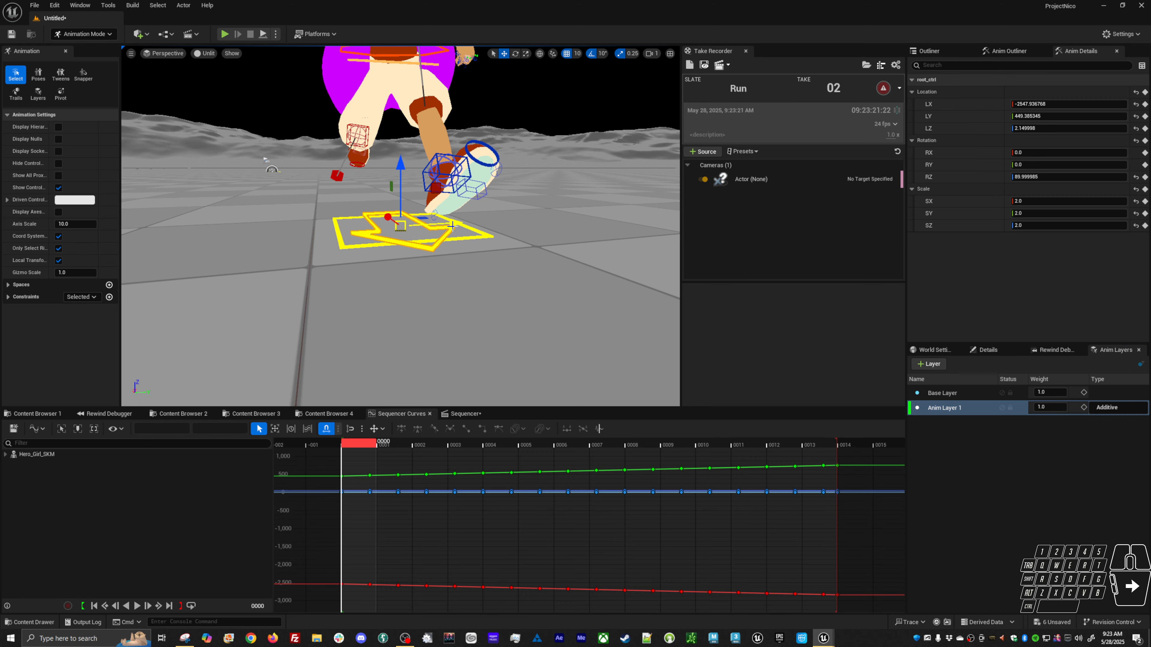
shift+click(472, 238)
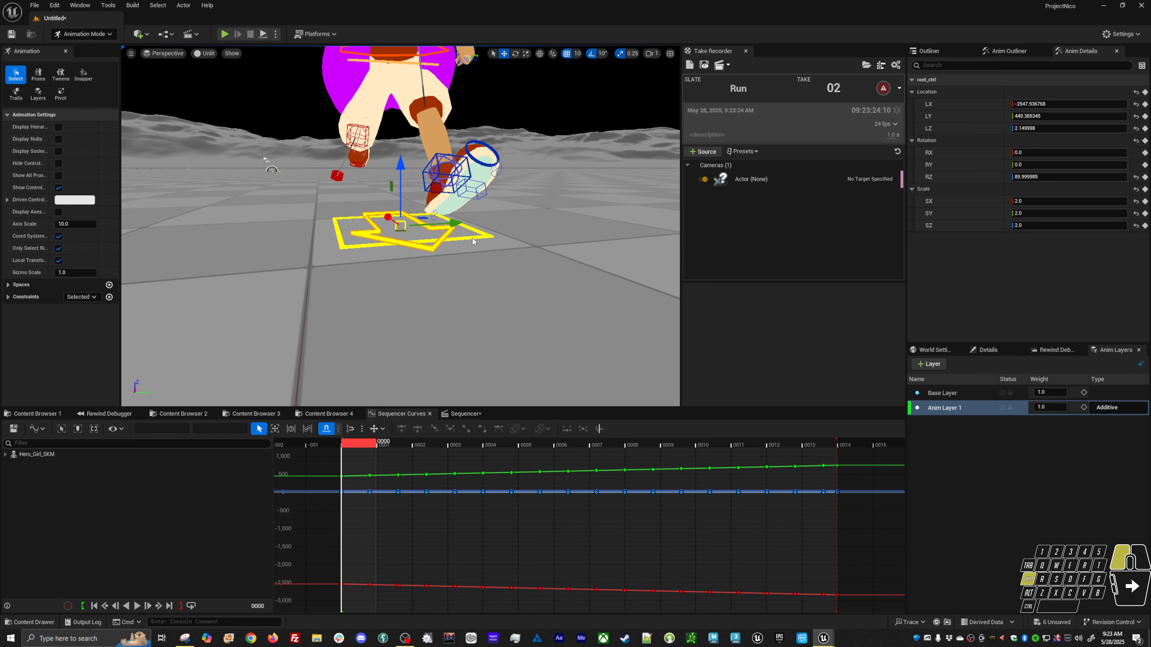
click(992, 226)
shift+click(973, 201)
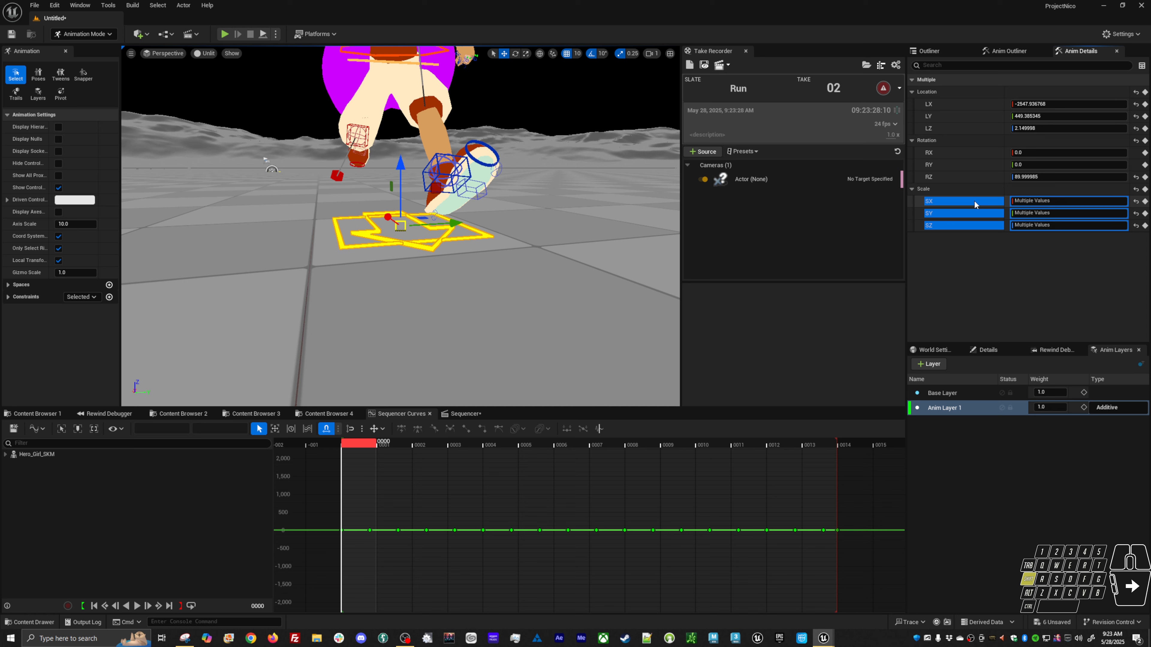
click(342, 528)
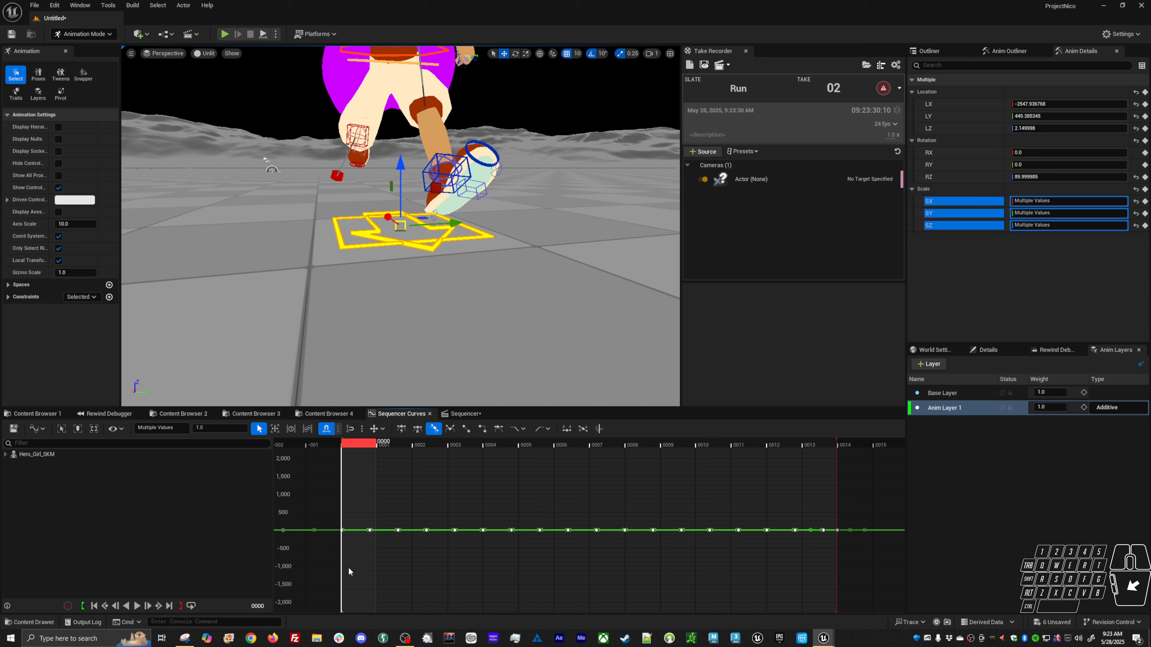
click(208, 437)
text(0)
key(Return)
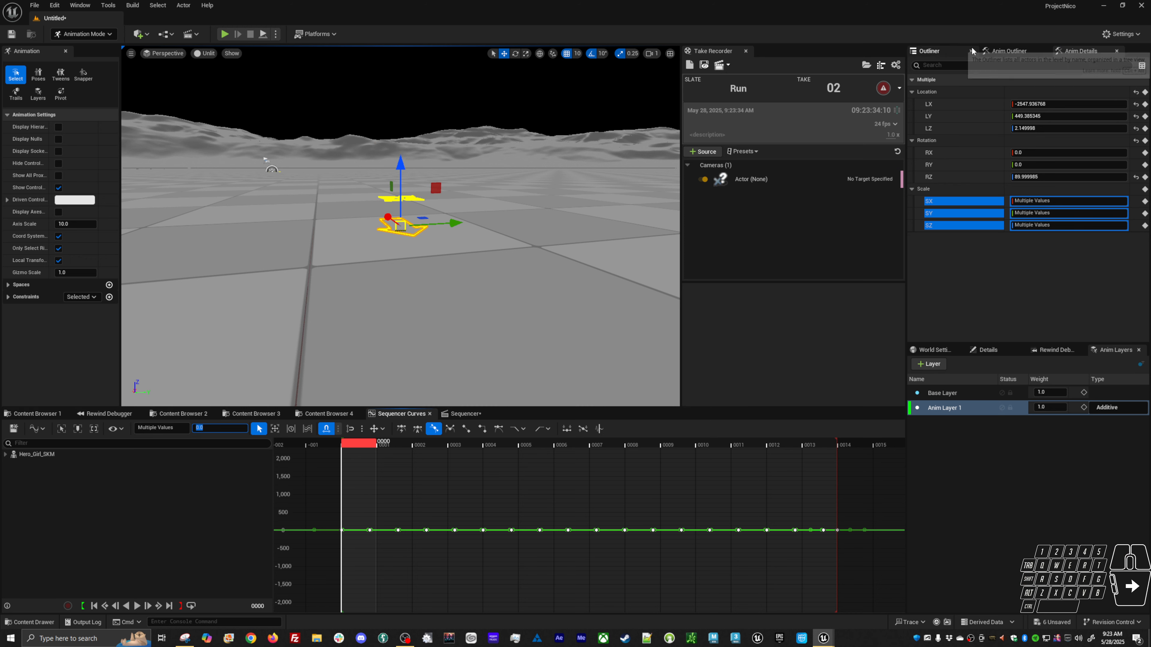
On the base layer, select the root and body offset controls' frame 0 scale keys and set them to 1.
click(1007, 51)
click(948, 100)
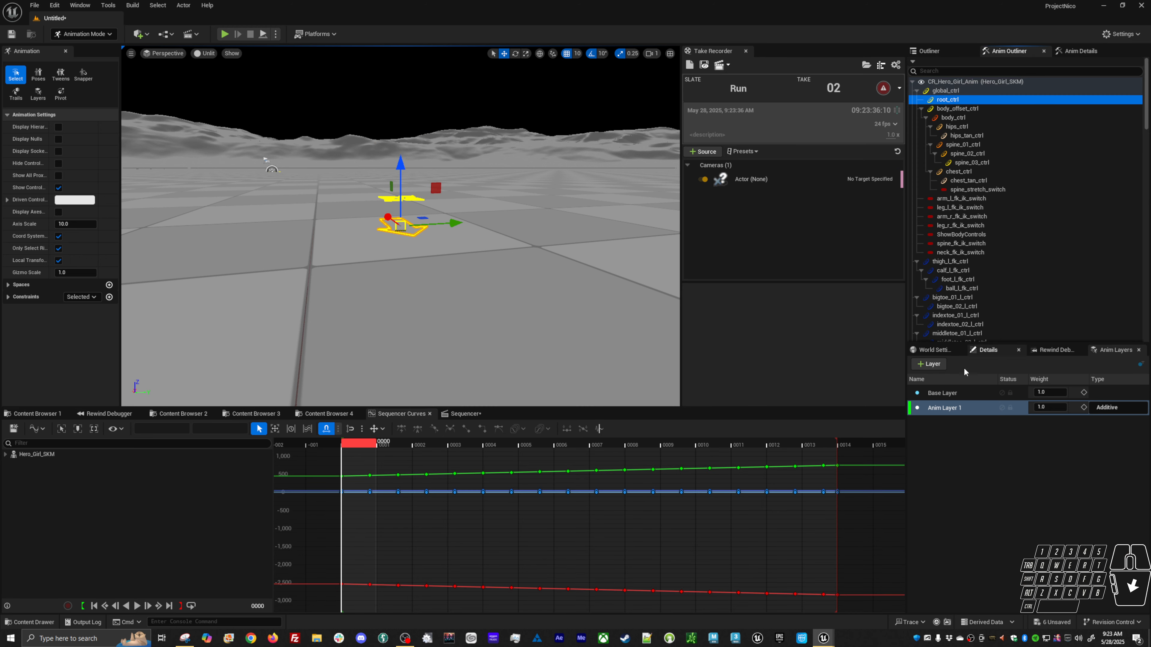
click(942, 392)
click(969, 109)
ctrl+click(968, 100)
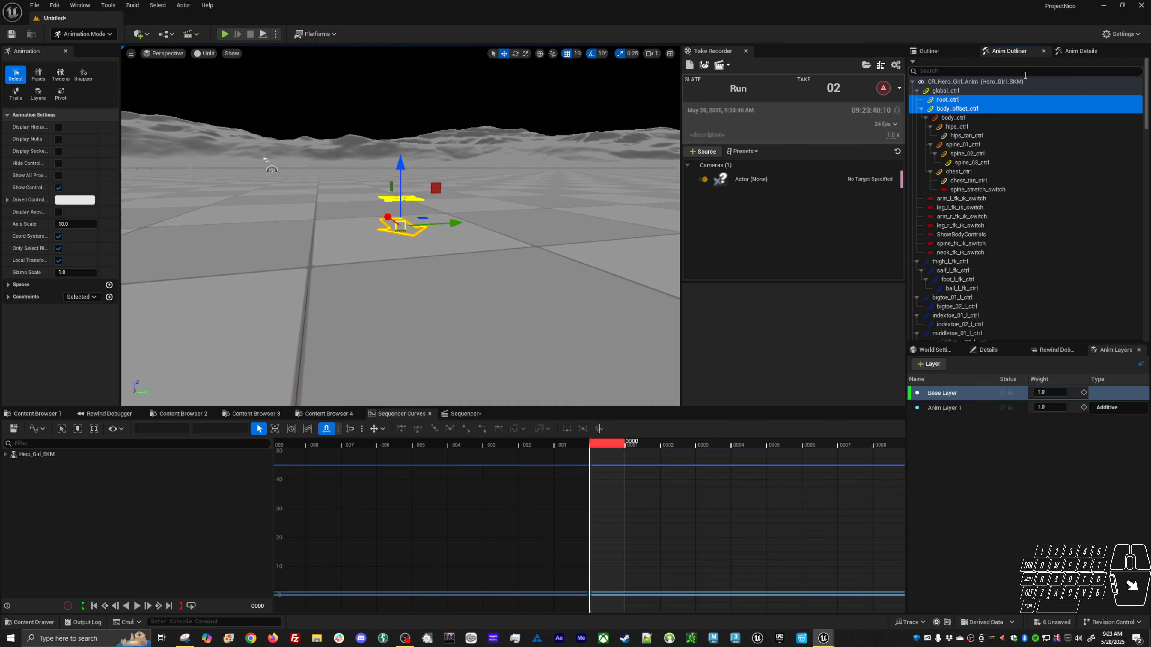
click(1081, 50)
click(963, 225)
shift+click(963, 201)
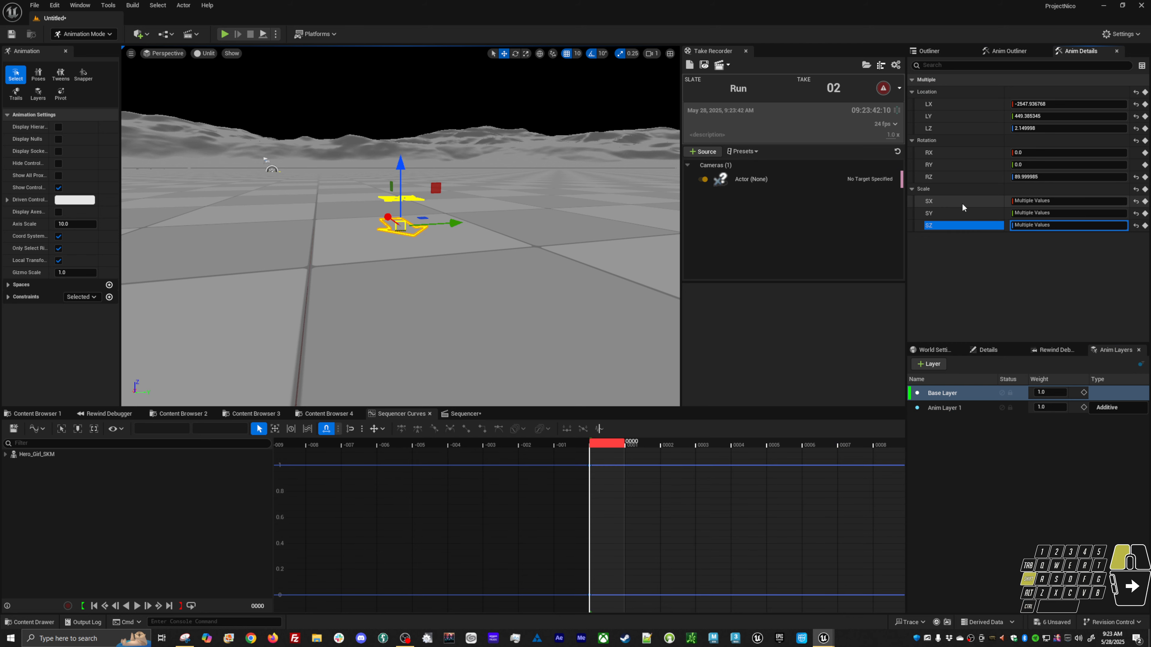
drag(601, 458, 560, 612)
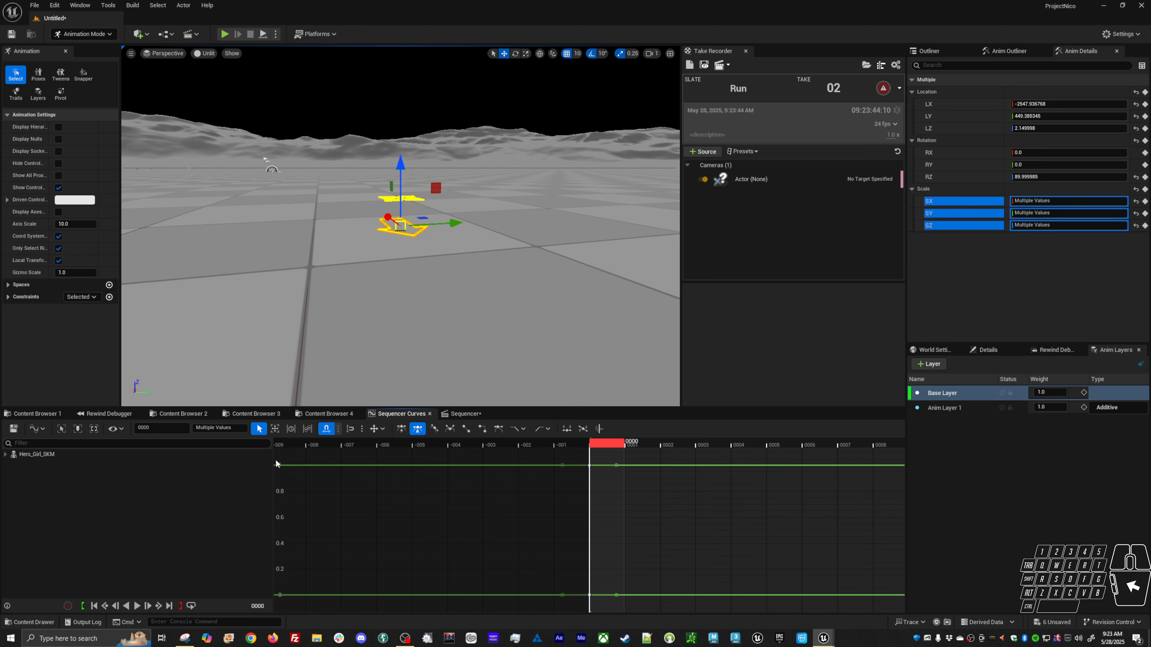
click(233, 428)
text(1)
key(Return)
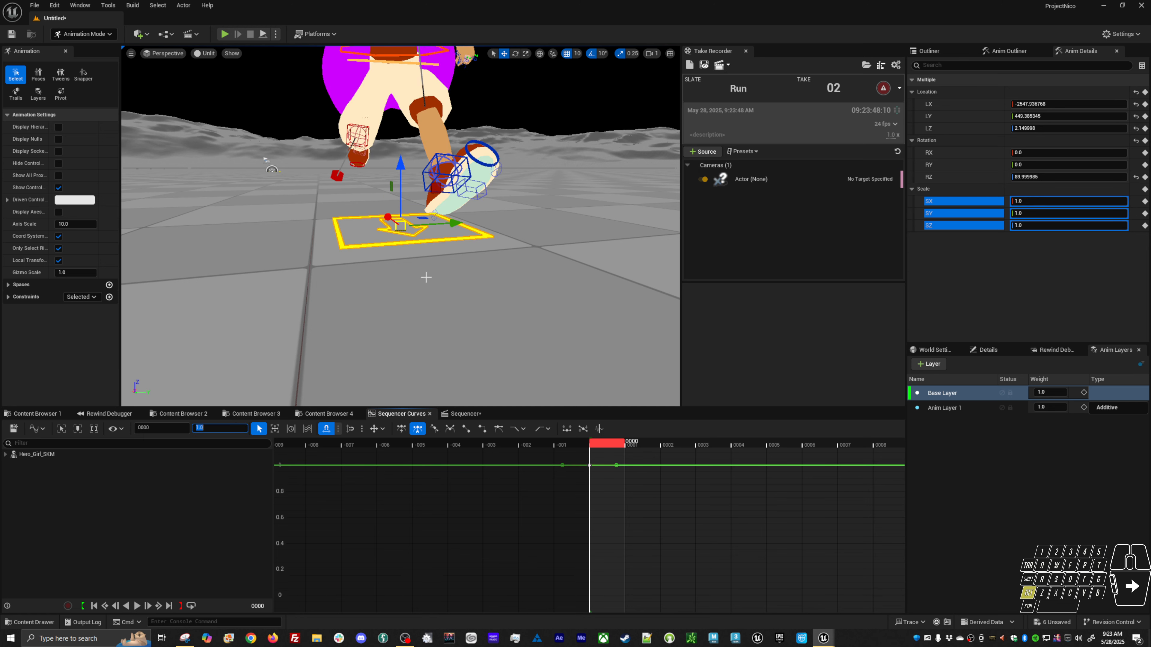
Select the root and body offset controls on Anim Layer 1 and inspect their X, Y and Z location curves.
mouse_move(426, 277)
alt+mouse_down()
mouse_move(417, 265)
mouse_move(431, 268)
alt+mouse_up()
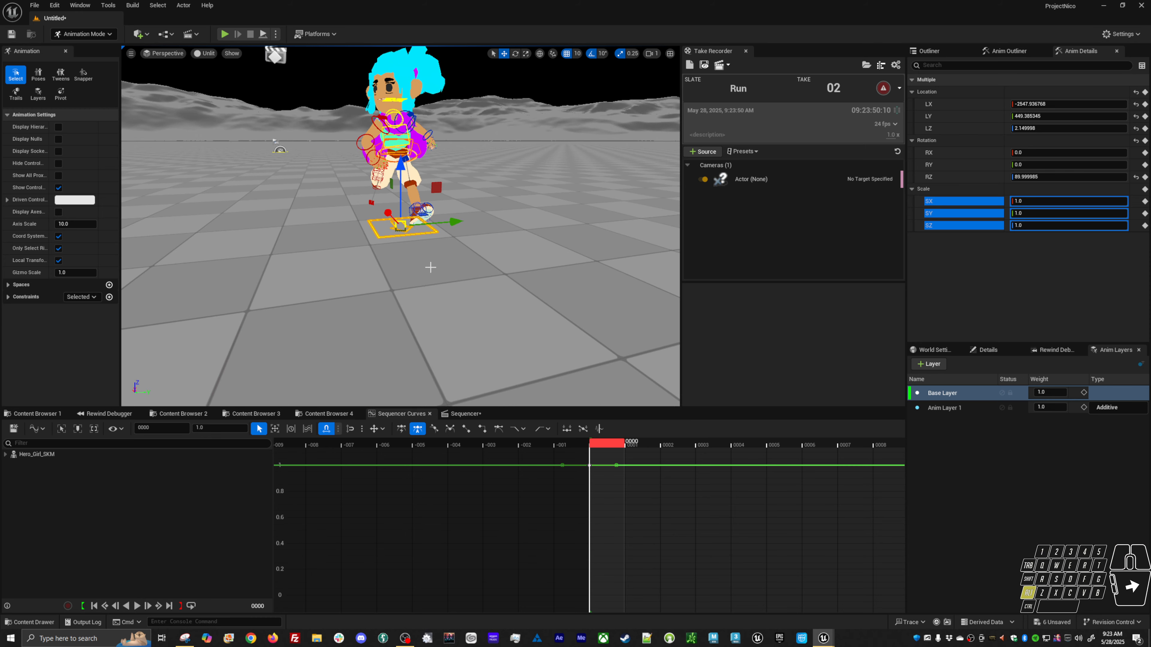
alt+drag(544, 294, 578, 307)
click(380, 236)
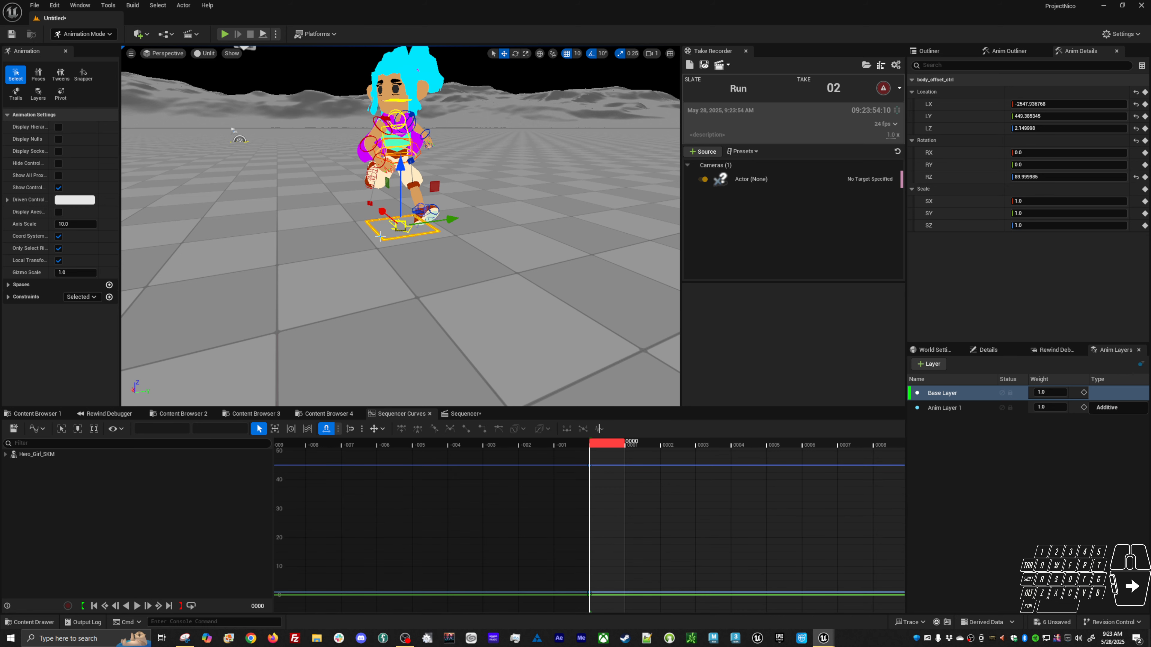
shift+click(388, 223)
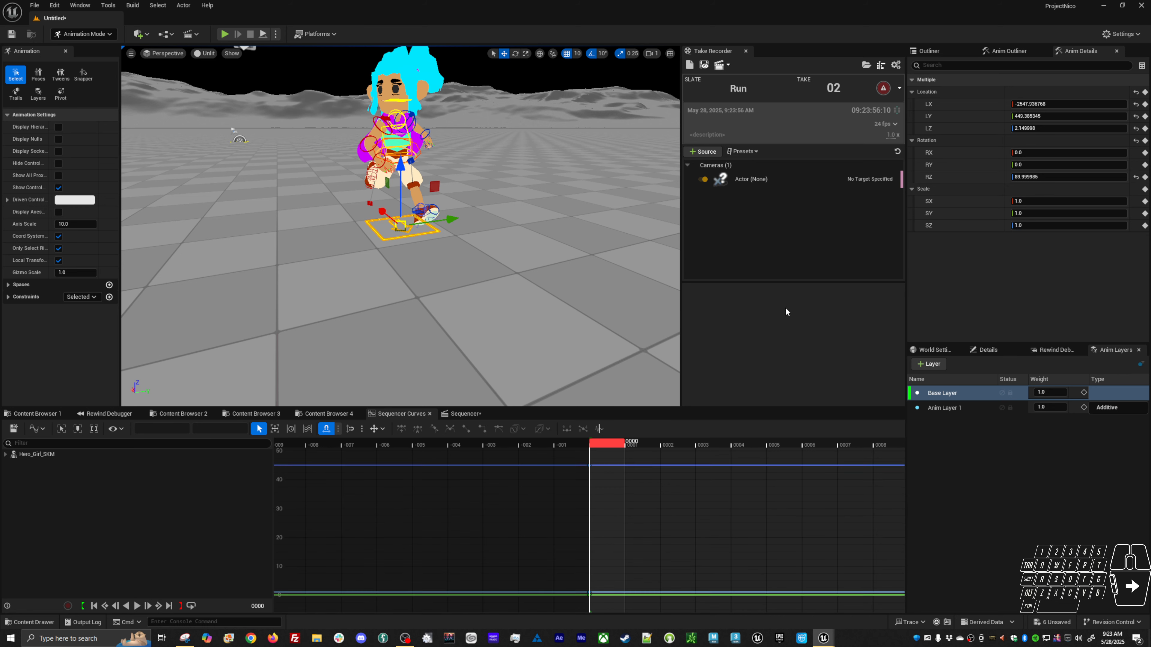
click(950, 409)
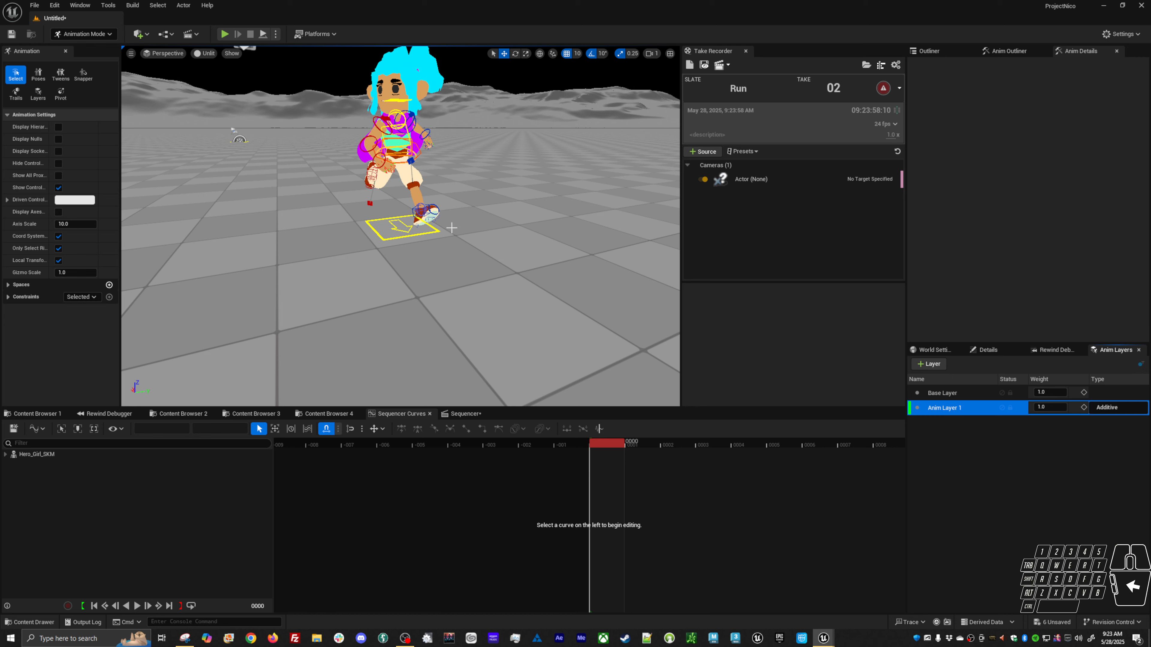
click(389, 223)
shift+click(381, 237)
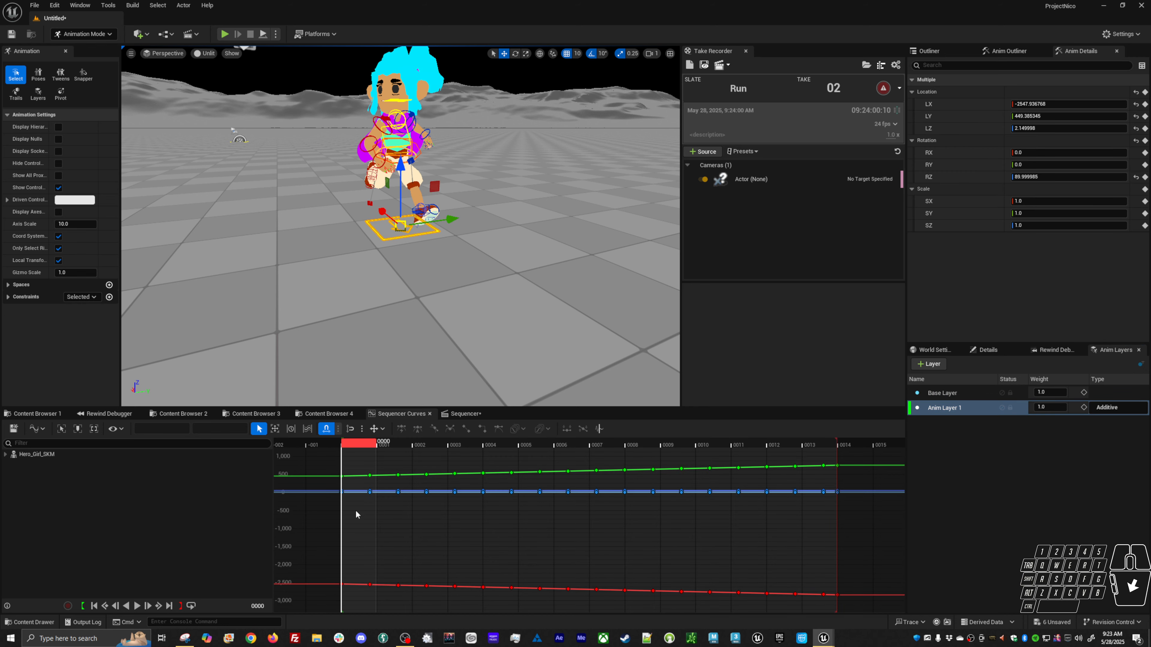
click(951, 117)
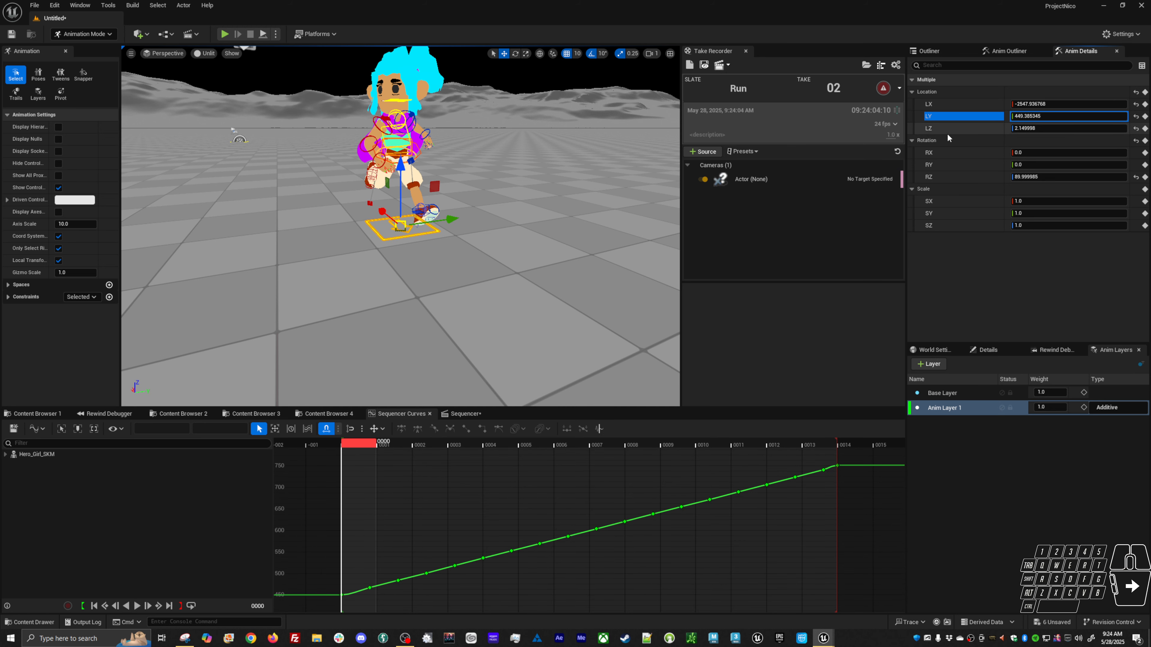
click(948, 127)
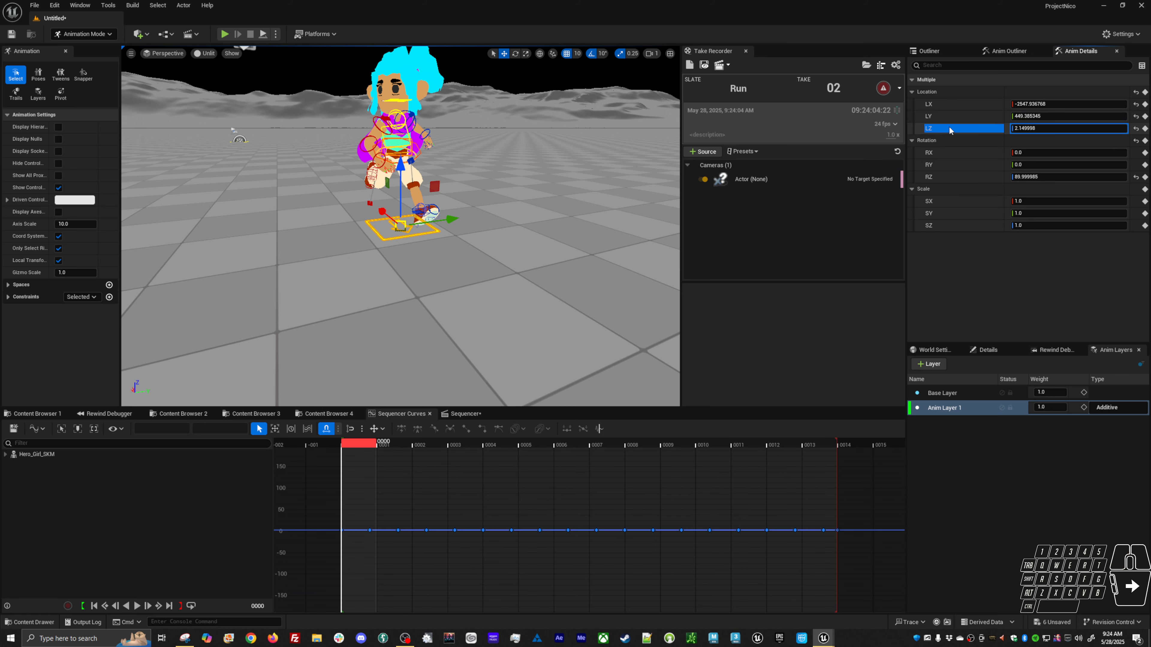
click(953, 100)
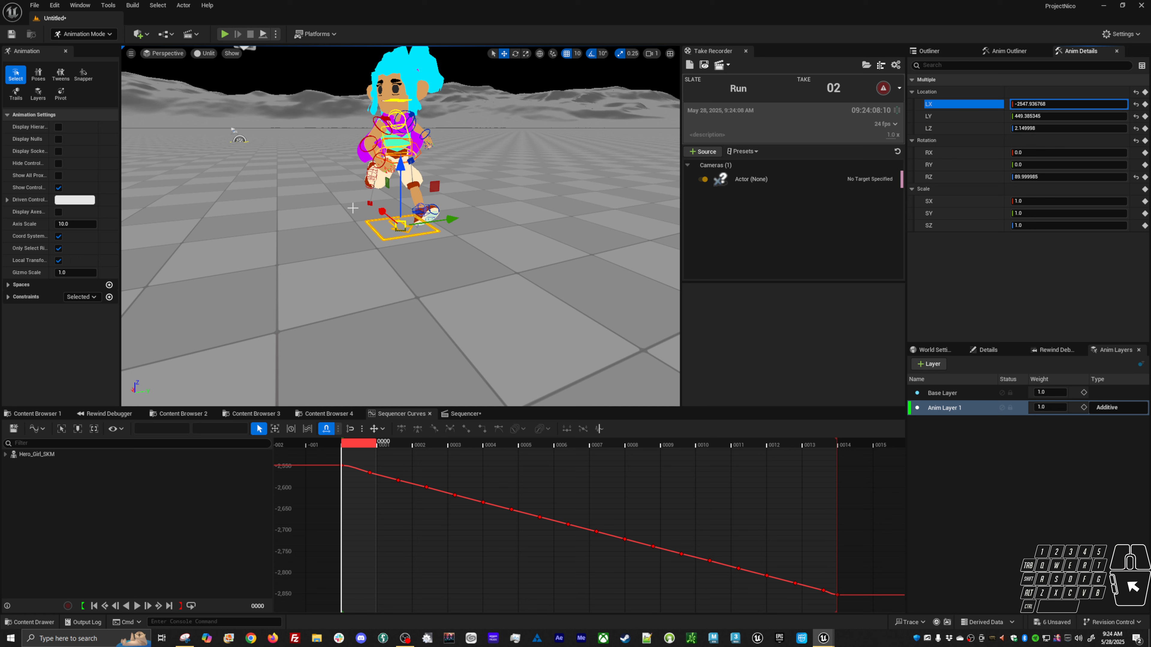
ctrl+click(952, 116)
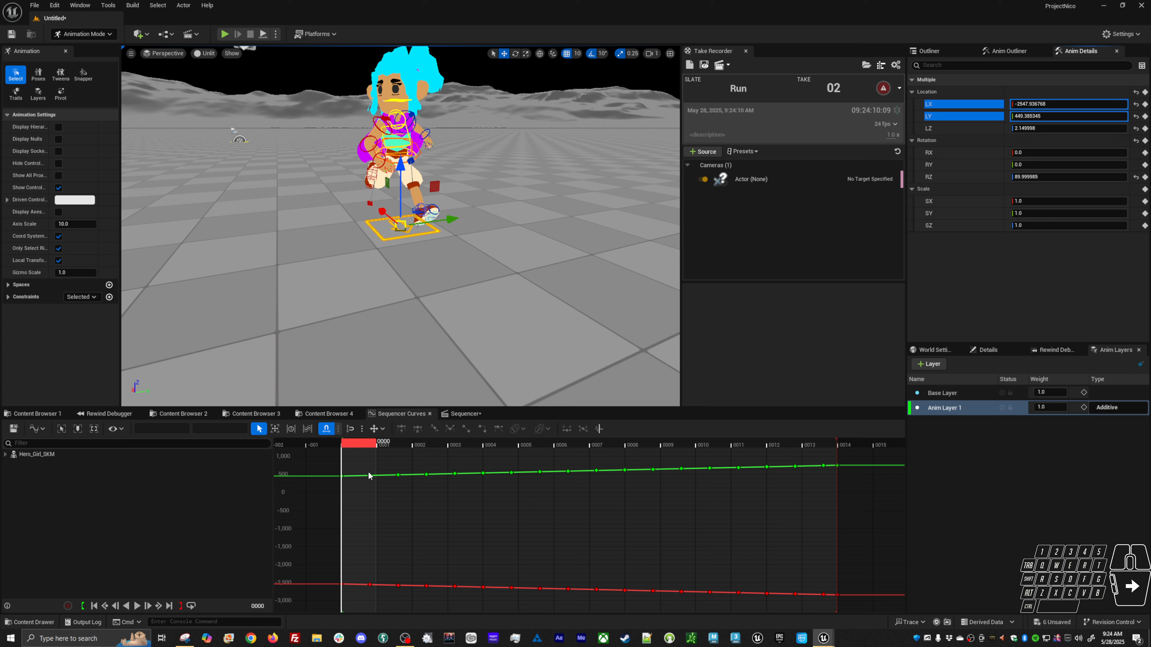
Copy the frame 0 Y location value, then subtract 449.385345 from all Y location keys on Anim Layer 1.
click(357, 465)
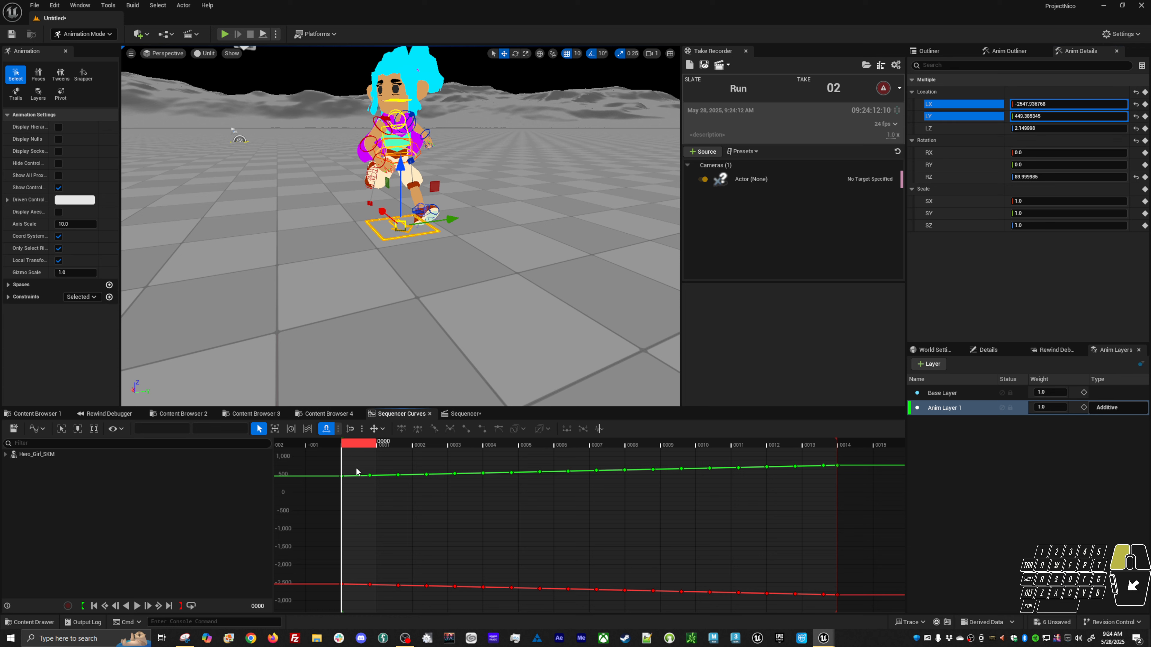
drag(356, 469, 334, 484)
click(234, 428)
key(ctrl+c)
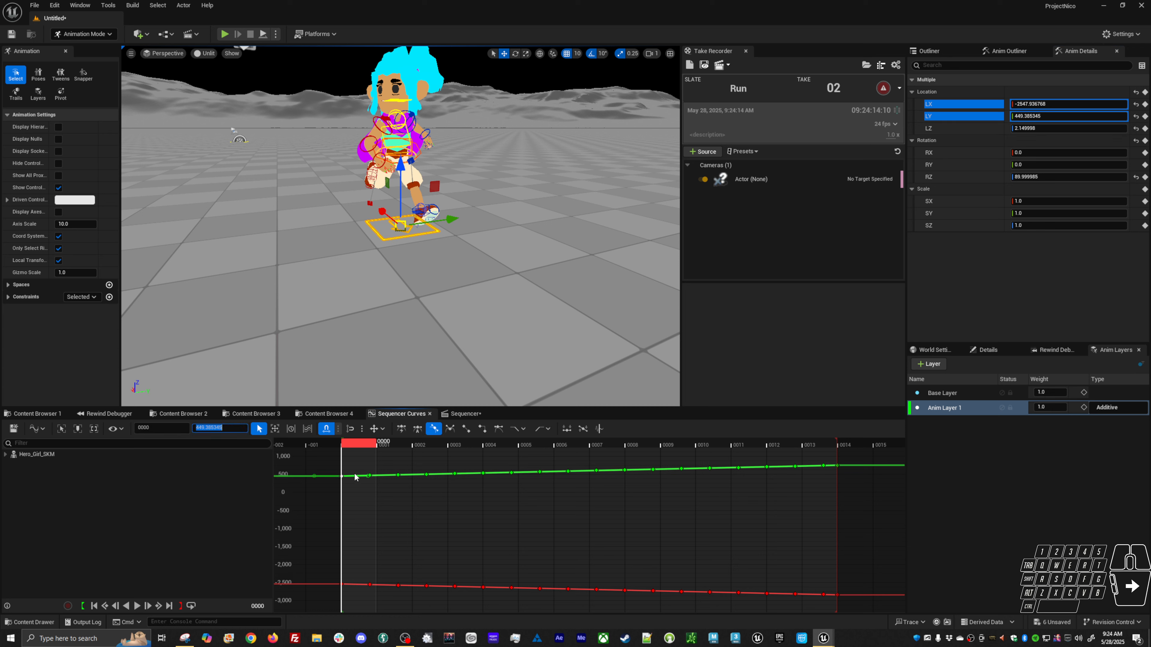
click(354, 476)
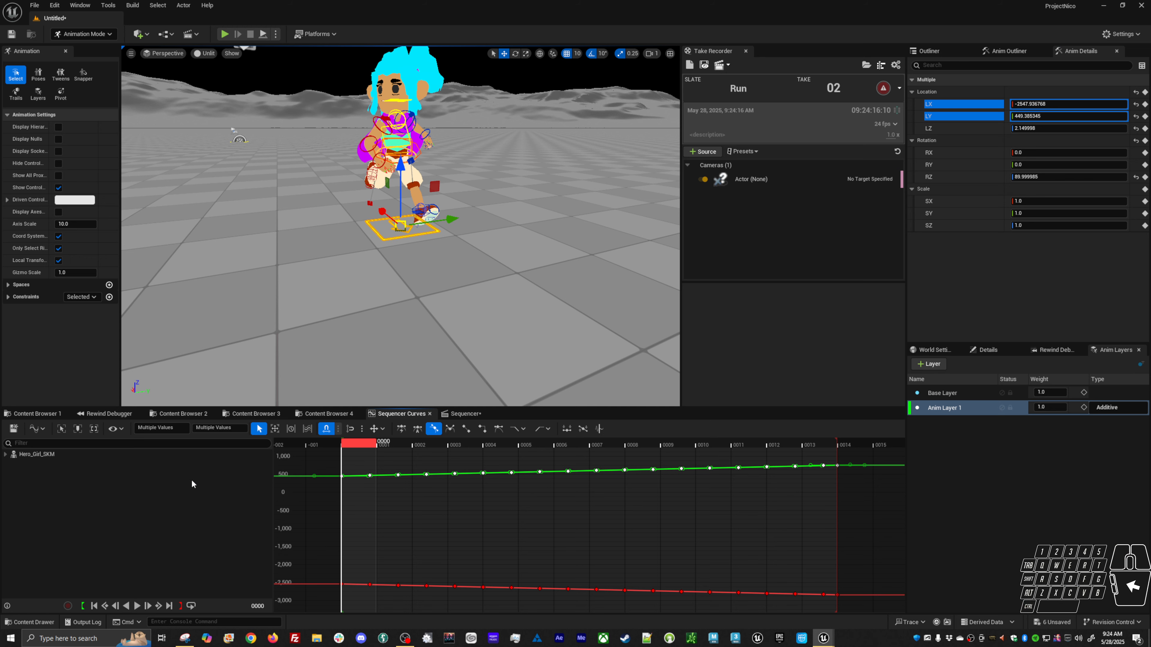
click(236, 429)
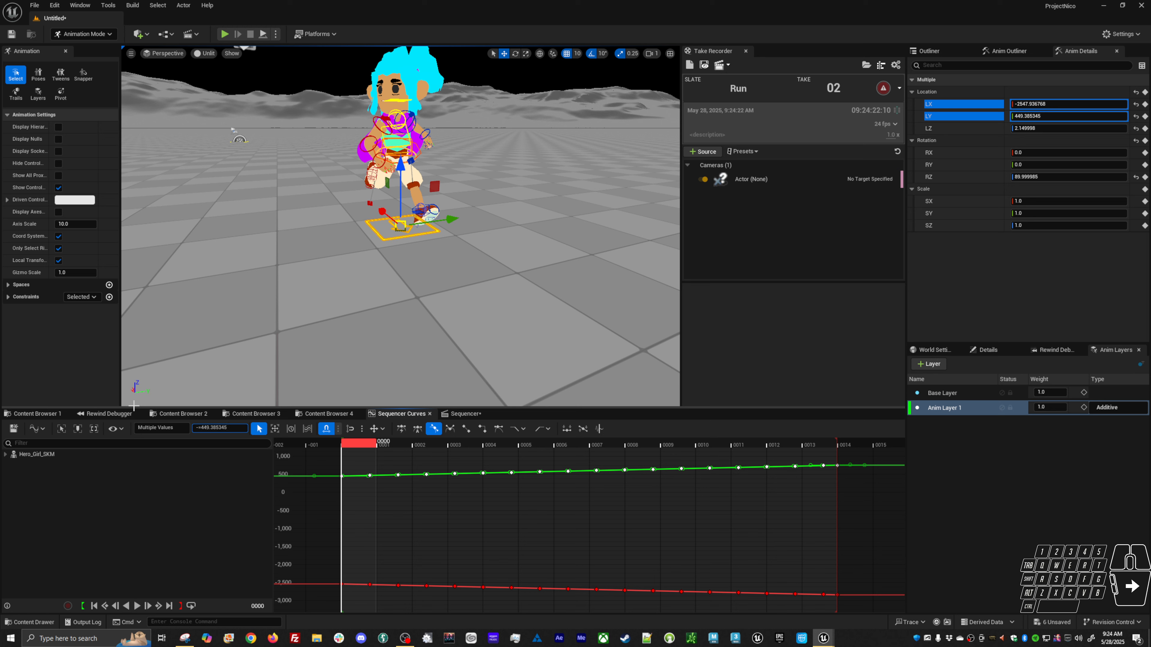
text(-=449.385345)
key(Return)
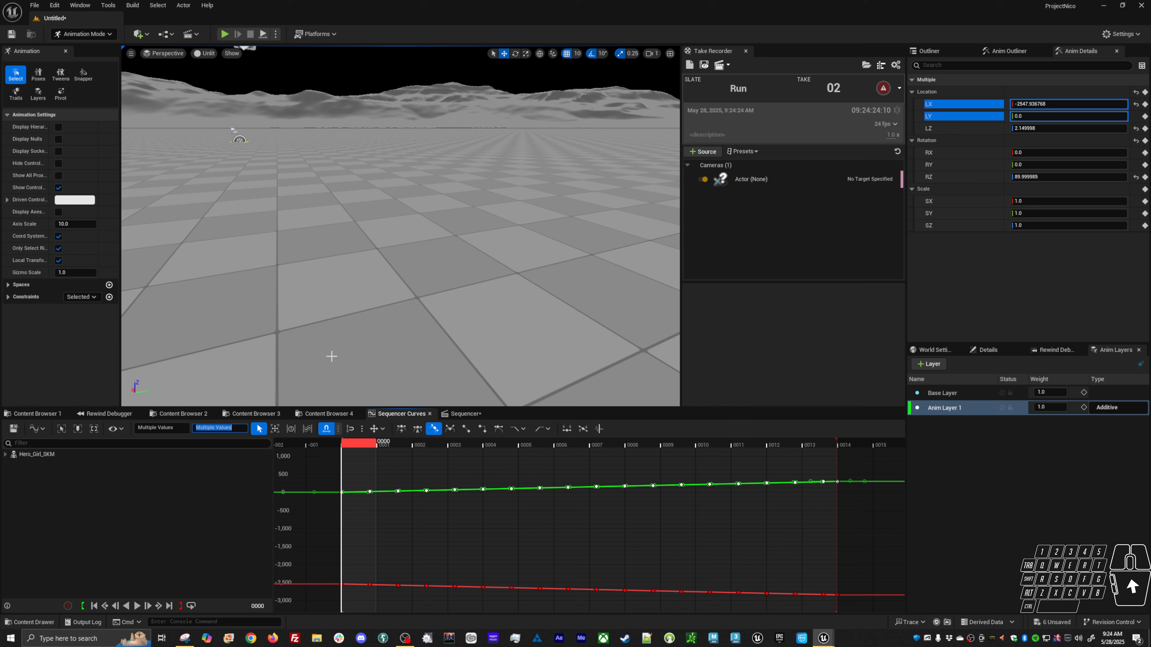
Scrub the timeline and orbit around the character to check the root motion, then reselect its controls.
click(336, 369)
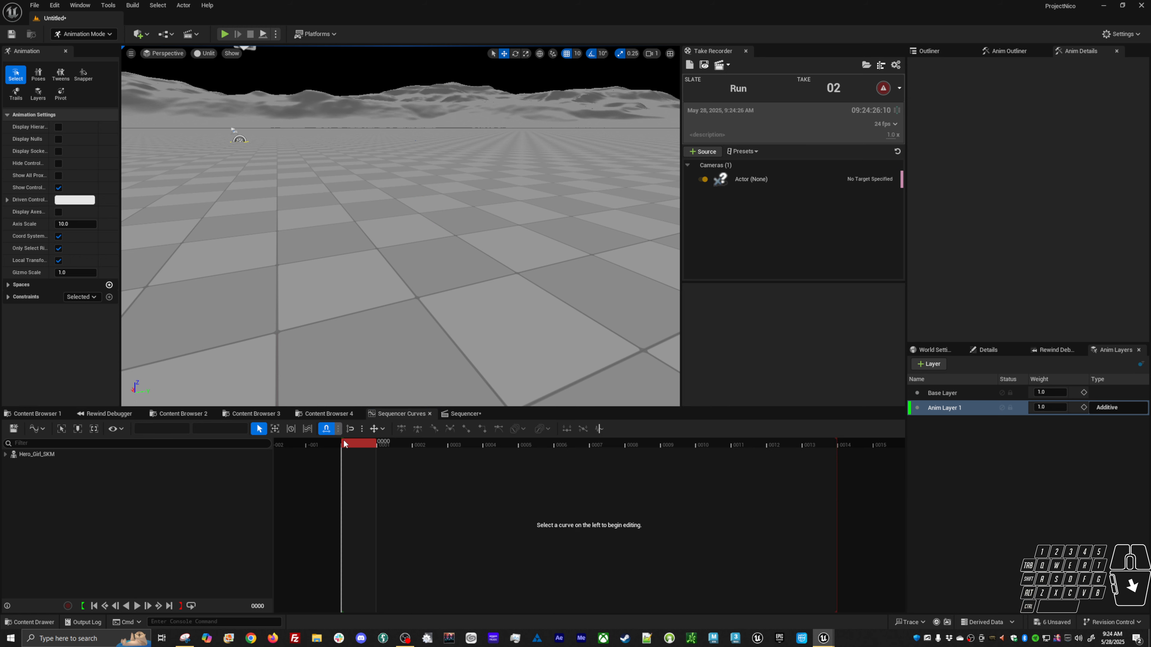
drag(358, 451, 385, 446)
alt+right_drag(385, 336, 340, 317)
alt+drag(362, 318, 389, 304)
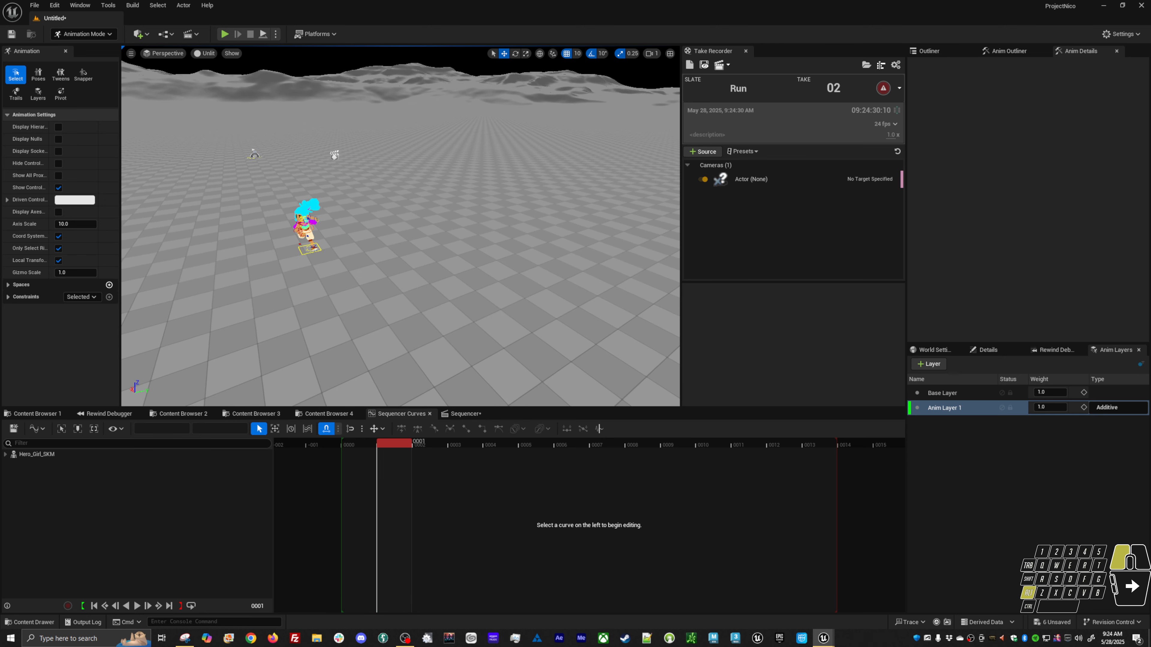
drag(400, 446, 357, 435)
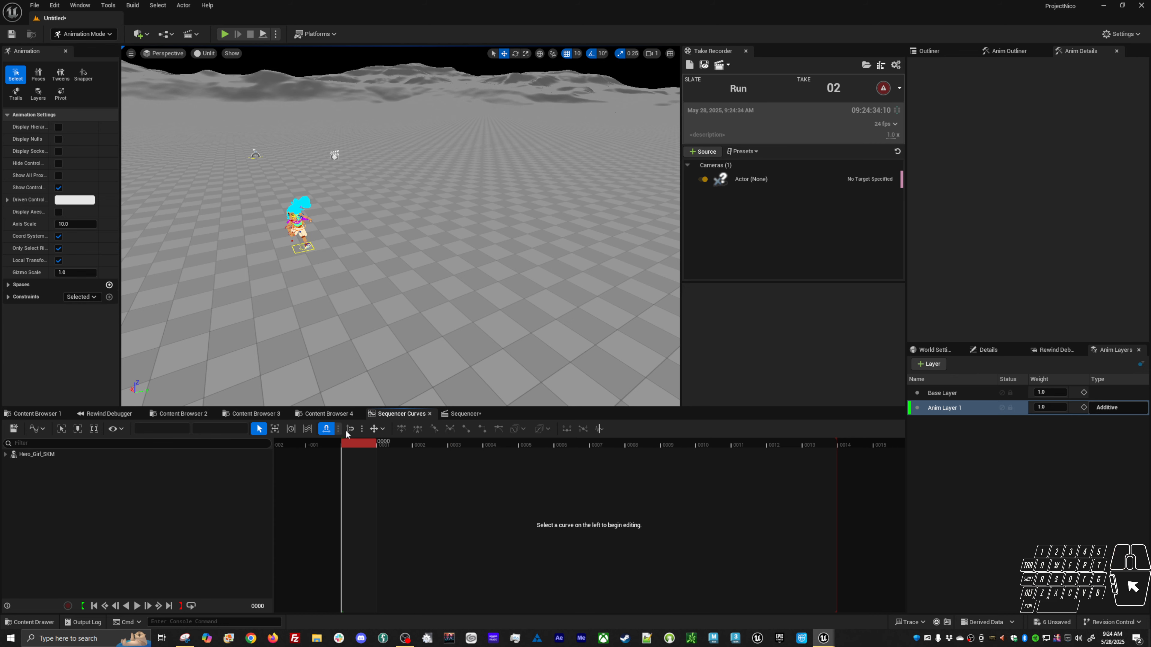
click(296, 255)
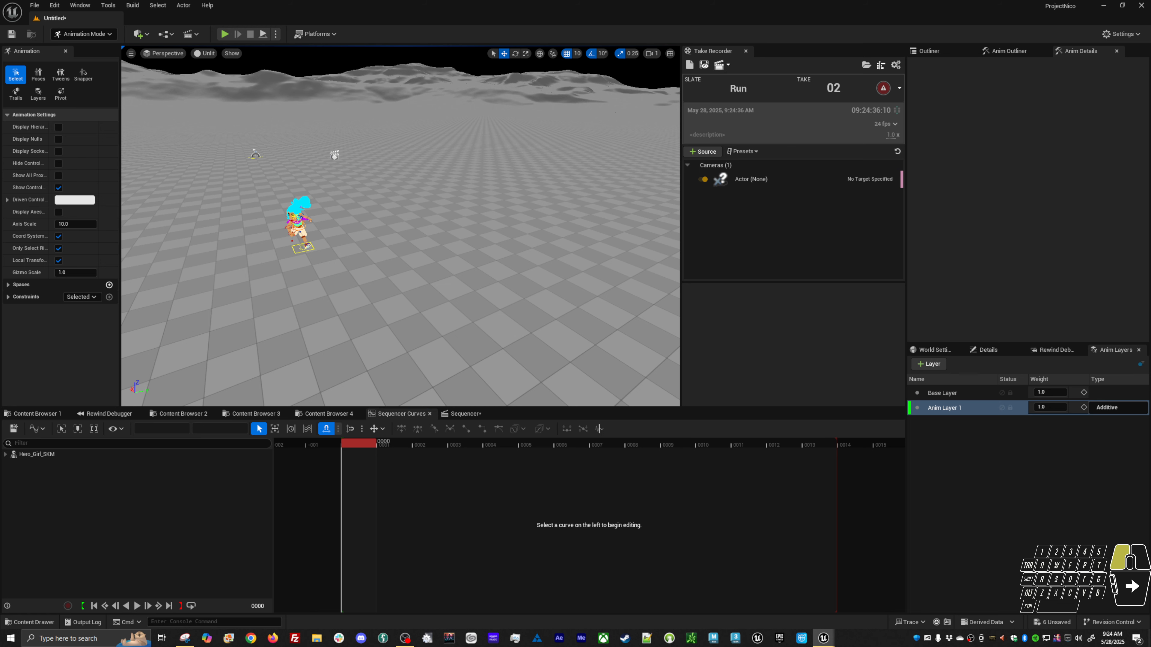
alt+right_drag(295, 256, 293, 256)
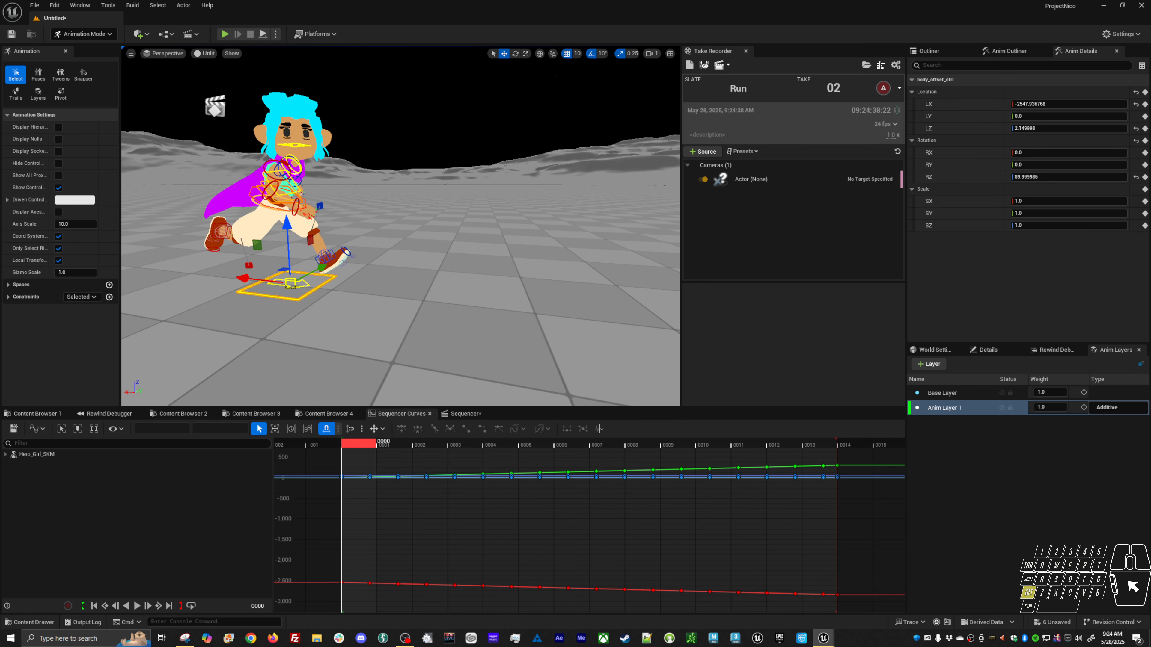
Select all X location keys on Anim Layer 1 and offset them by the pasted frame 0 value with a += expression.
shift+click(309, 285)
click(341, 582)
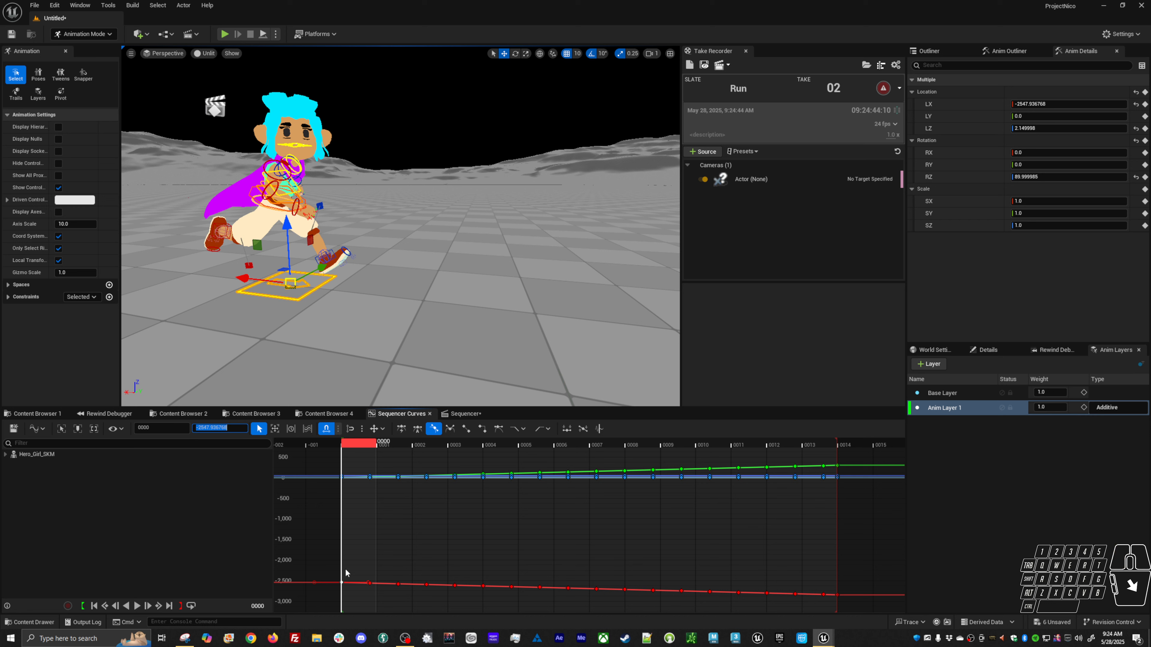
drag(356, 546, 352, 600)
click(229, 428)
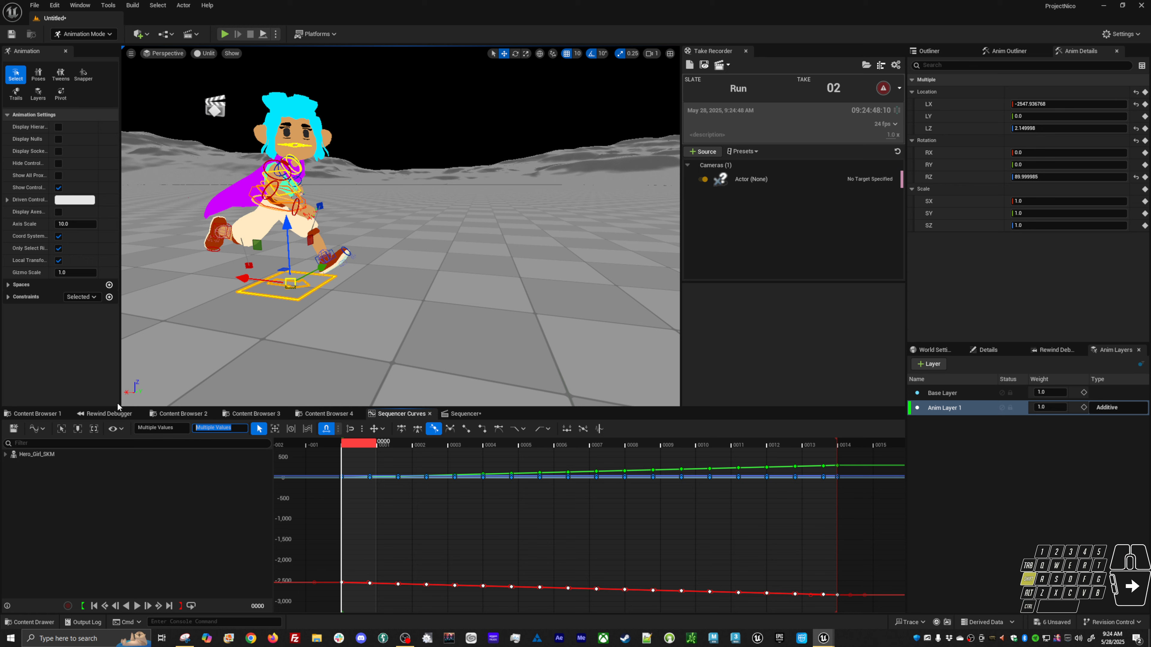
text(+=)
key(ctrl+v)
key(Return)
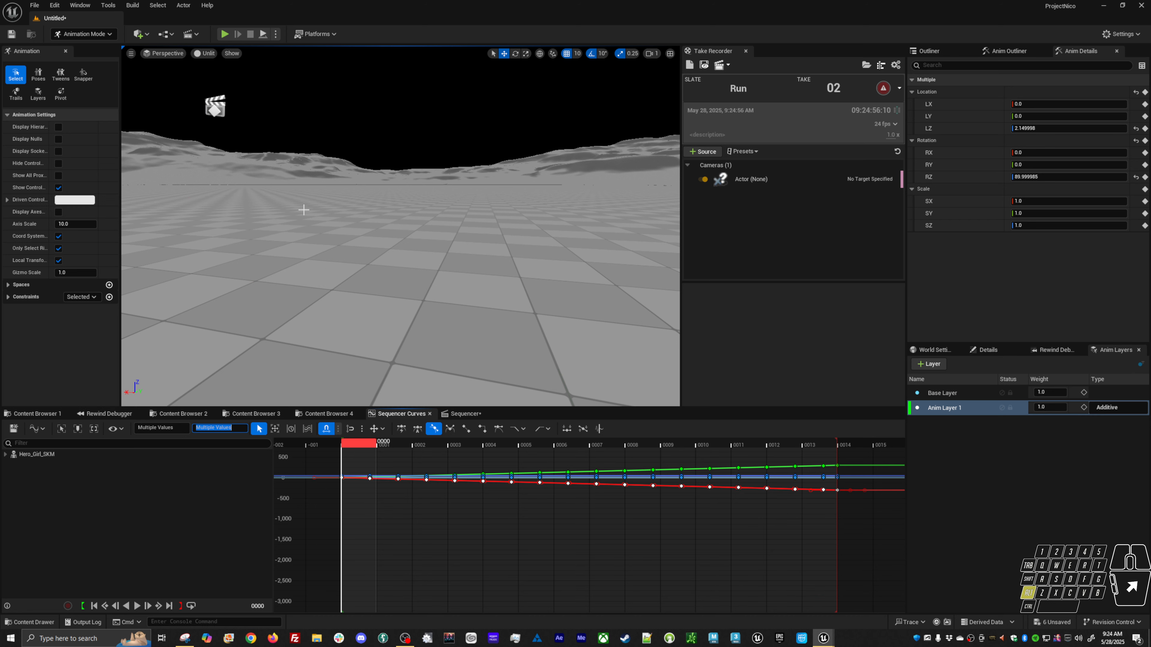
Frame the root control, orbit and scrub between frames 0 and 14 to inspect the layered root motion.
alt+drag(303, 210, 465, 272)
key(f)
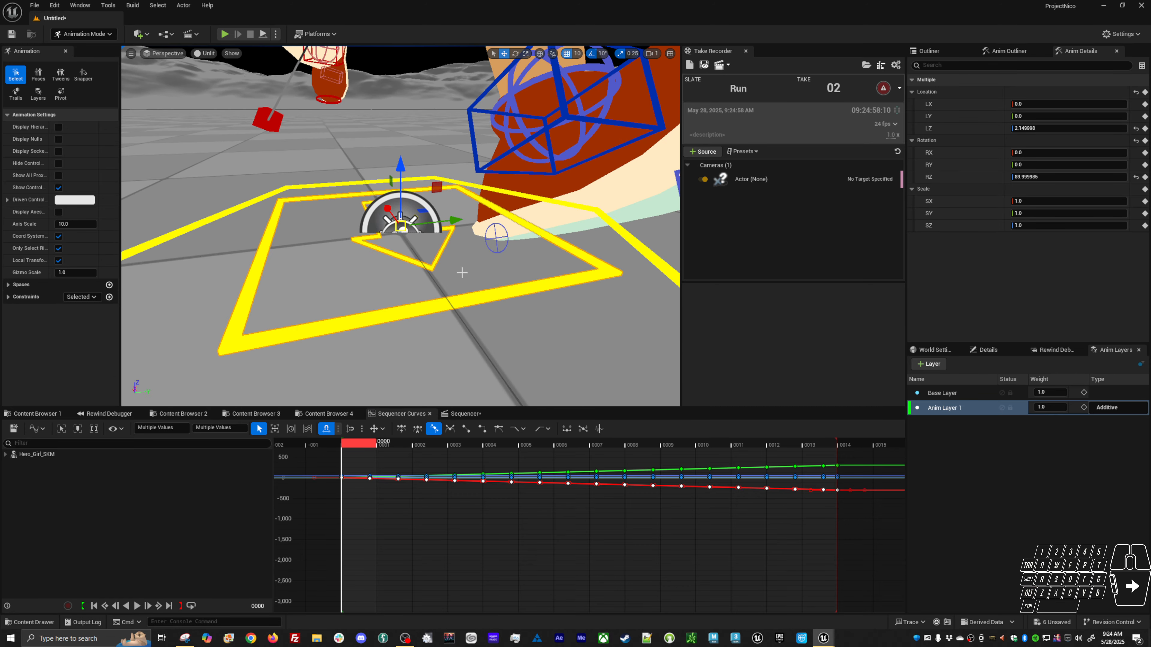
alt+right_drag(462, 273, 344, 267)
alt+drag(345, 267, 356, 290)
drag(363, 451, 831, 463)
alt+drag(446, 295, 435, 224)
alt+middle_drag(435, 224, 478, 175)
alt+right_drag(478, 174, 535, 200)
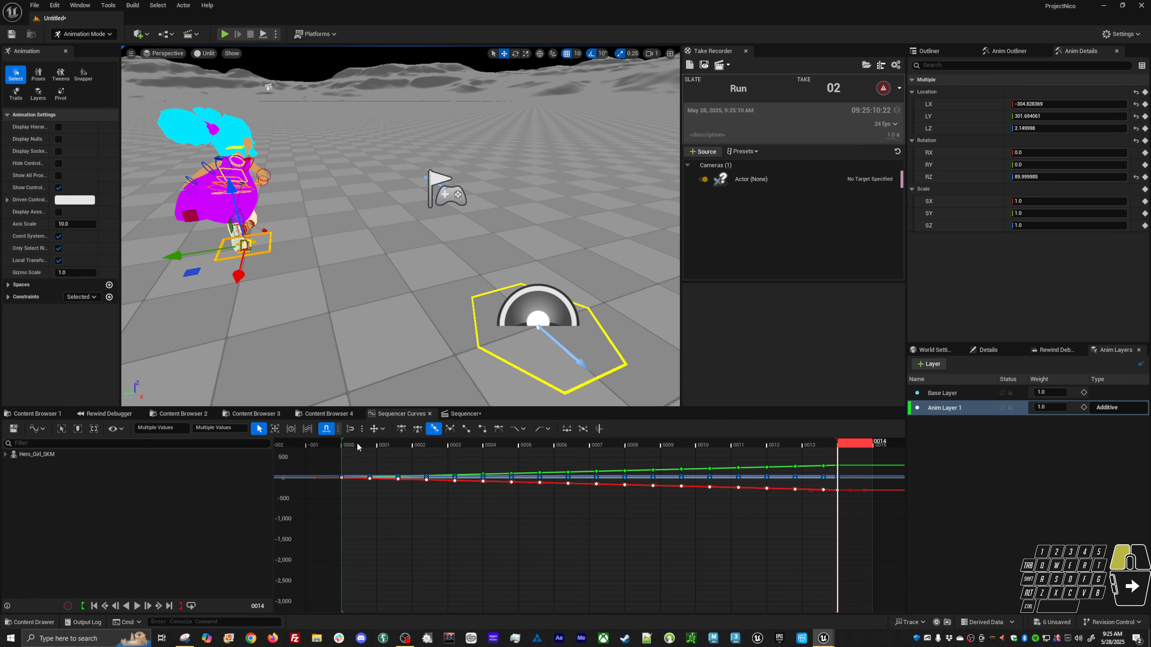
mouse_move(358, 448)
mouse_down()
mouse_move(854, 450)
mouse_move(349, 444)
mouse_up()
alt+drag(399, 291, 345, 254)
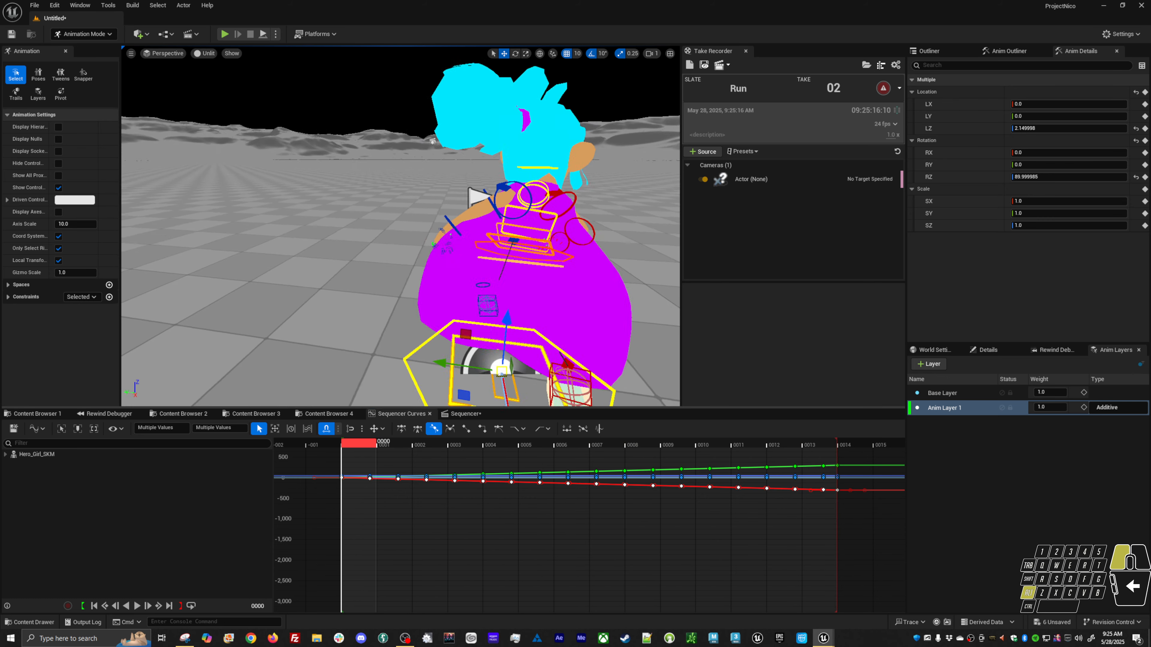
alt+right_drag(345, 253, 290, 218)
alt+drag(290, 217, 312, 226)
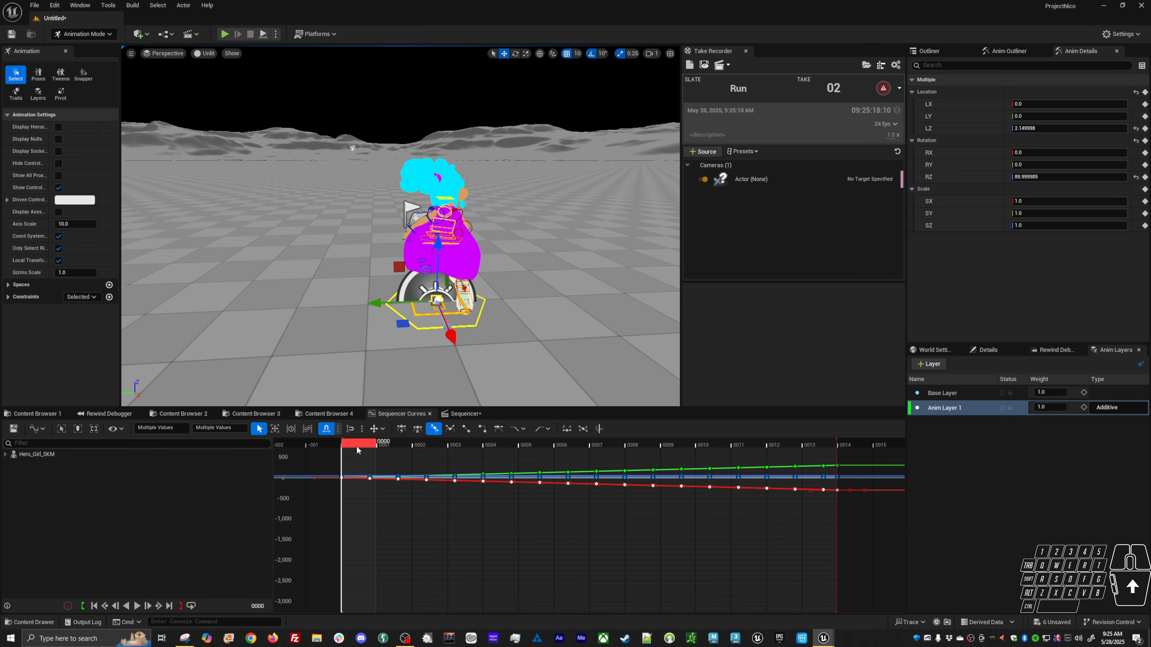
drag(357, 446, 838, 471)
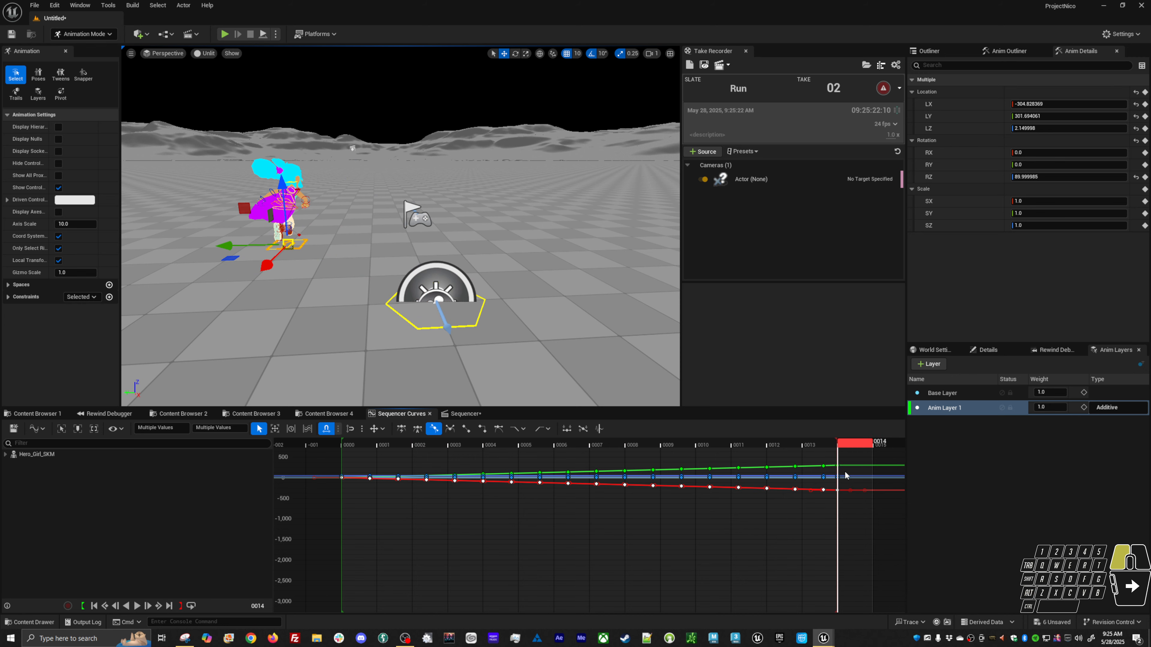
alt+drag(364, 327, 365, 313)
click(355, 445)
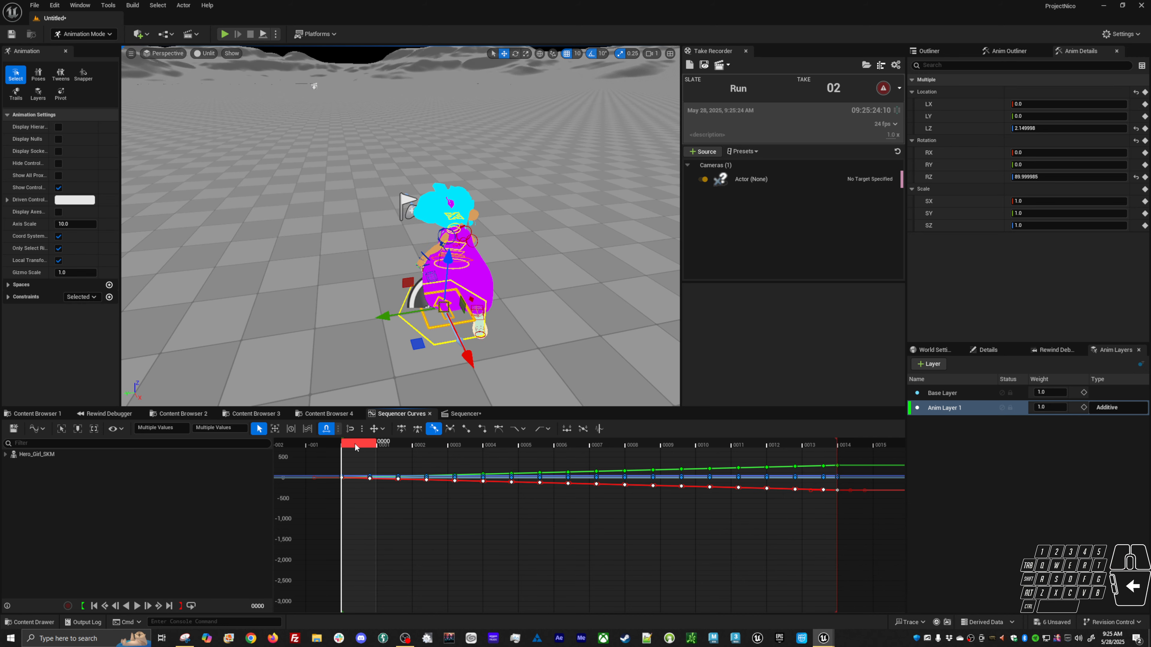
mouse_move(357, 446)
mouse_down()
mouse_move(846, 449)
mouse_move(361, 449)
mouse_up()
Toggle Anim Layer 1's mute while scrubbing to frame 14 to compare the motion with and without the layer.
click(1001, 407)
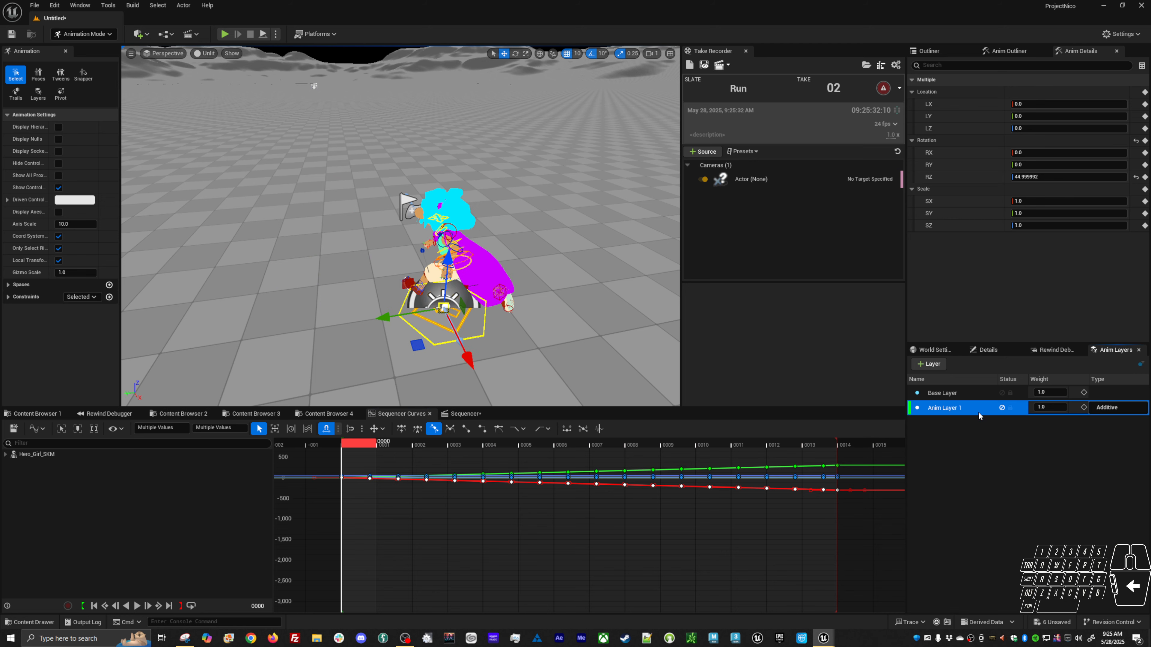
drag(369, 448, 852, 467)
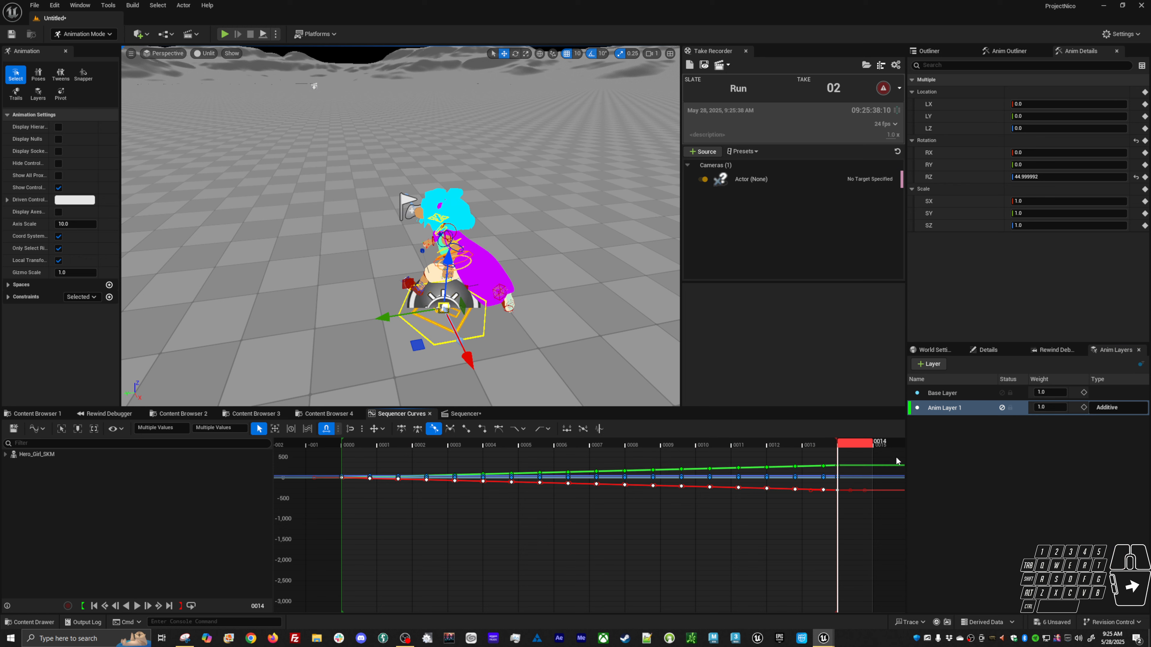
click(1001, 408)
Select the X, Y and Z rotation channels and set all their keys on Anim Layer 1 to 0.
click(961, 177)
shift+click(961, 165)
shift+click(961, 154)
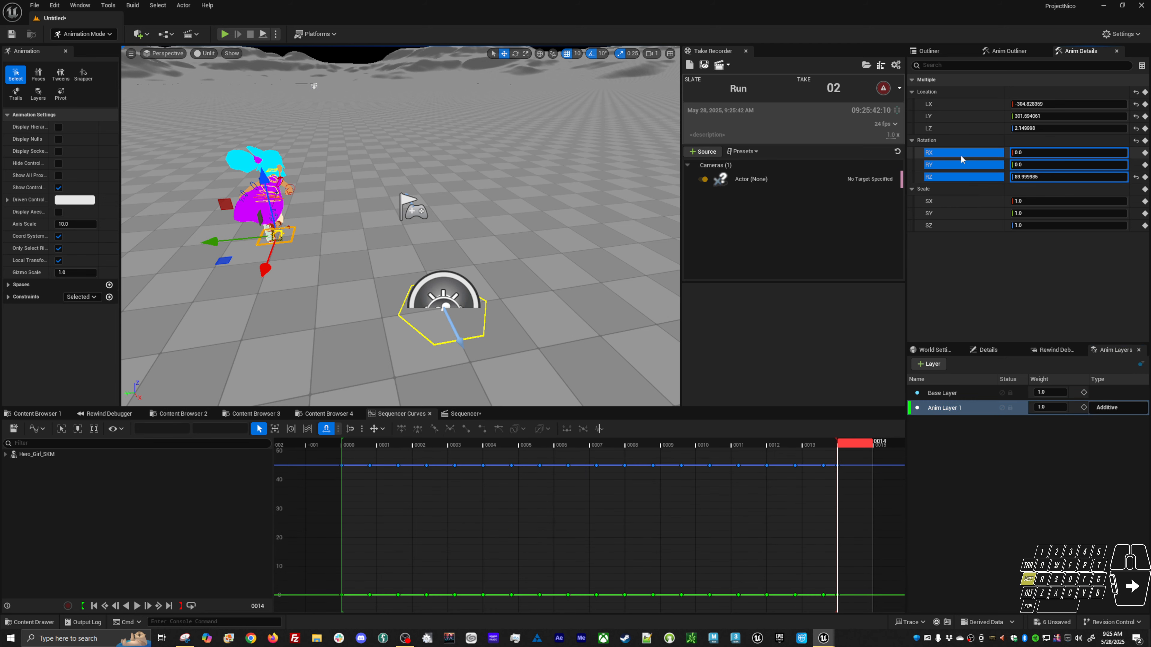
drag(357, 456, 347, 624)
click(221, 430)
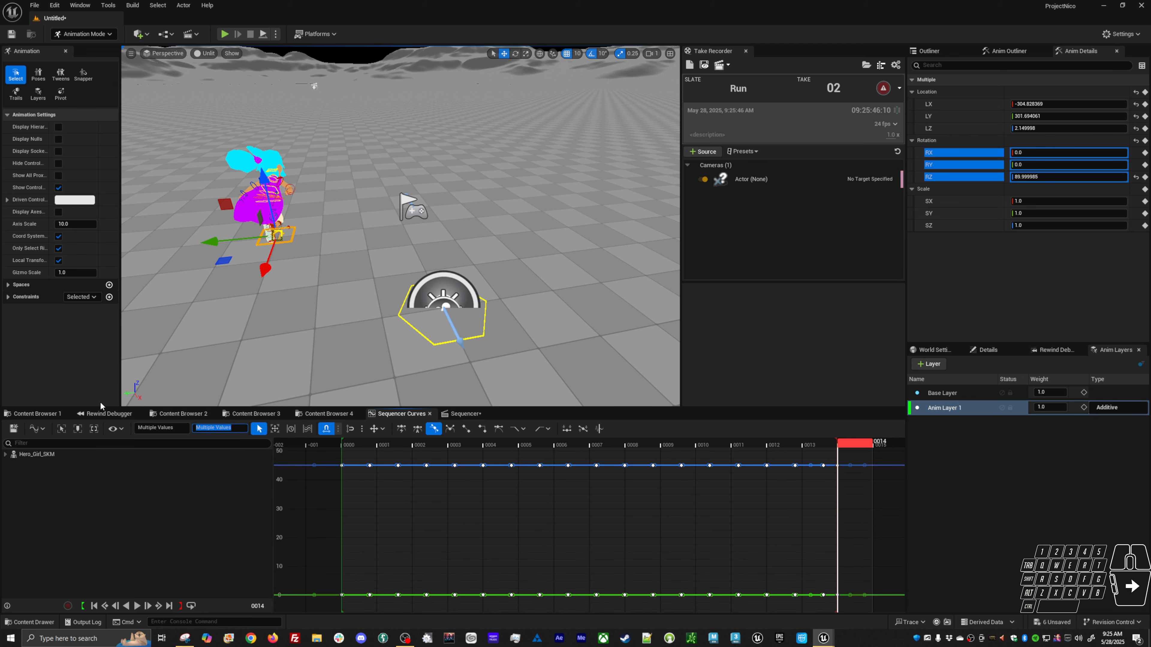
text(0)
key(Return)
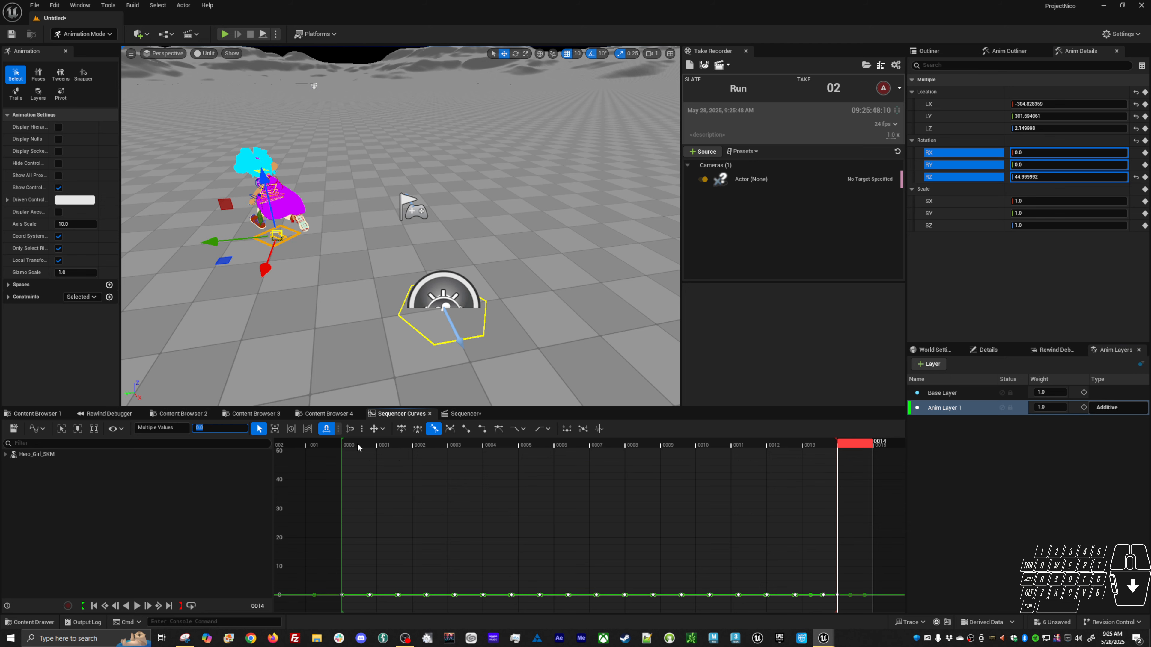
Scrub back to frame 0, select the global control and add it to Anim Layer 1.
drag(358, 444, 457, 454)
drag(557, 462, 352, 467)
click(418, 344)
click(421, 335)
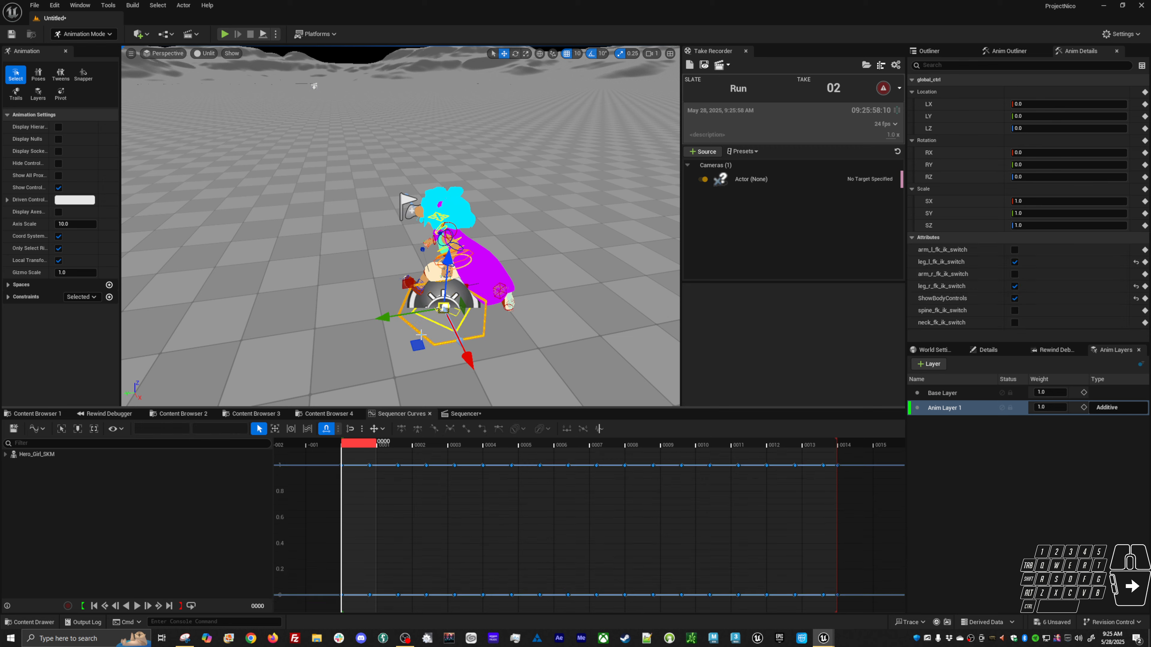
alt+drag(587, 311, 643, 253)
alt+right_drag(587, 312, 635, 311)
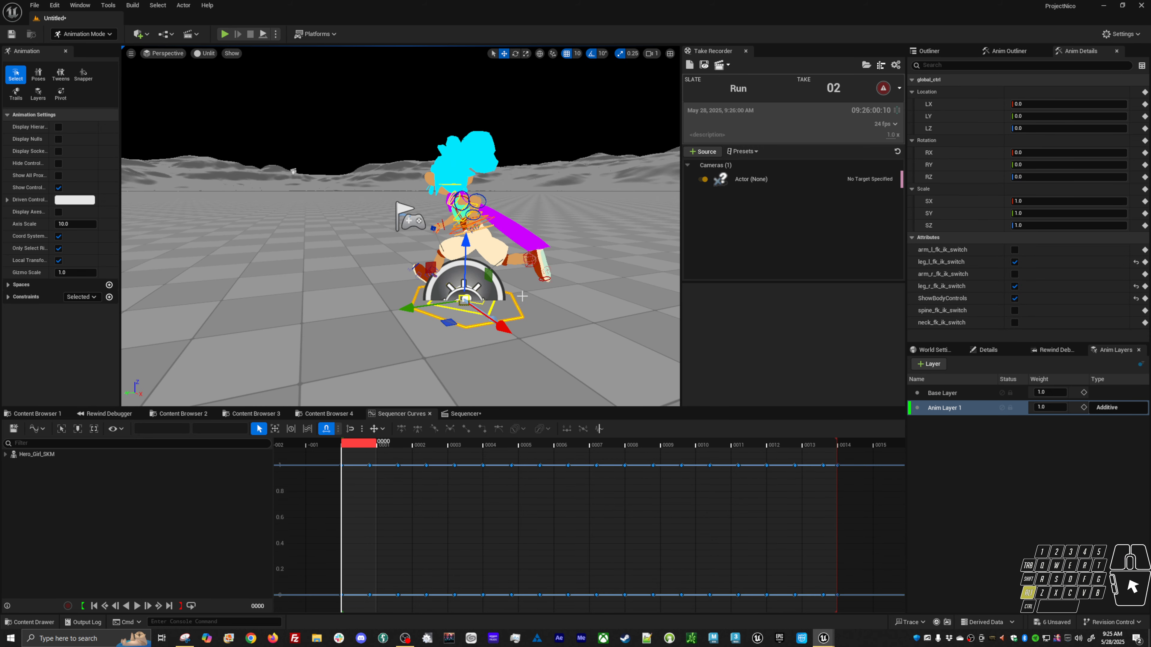
alt+drag(587, 311, 537, 313)
right_click(955, 418)
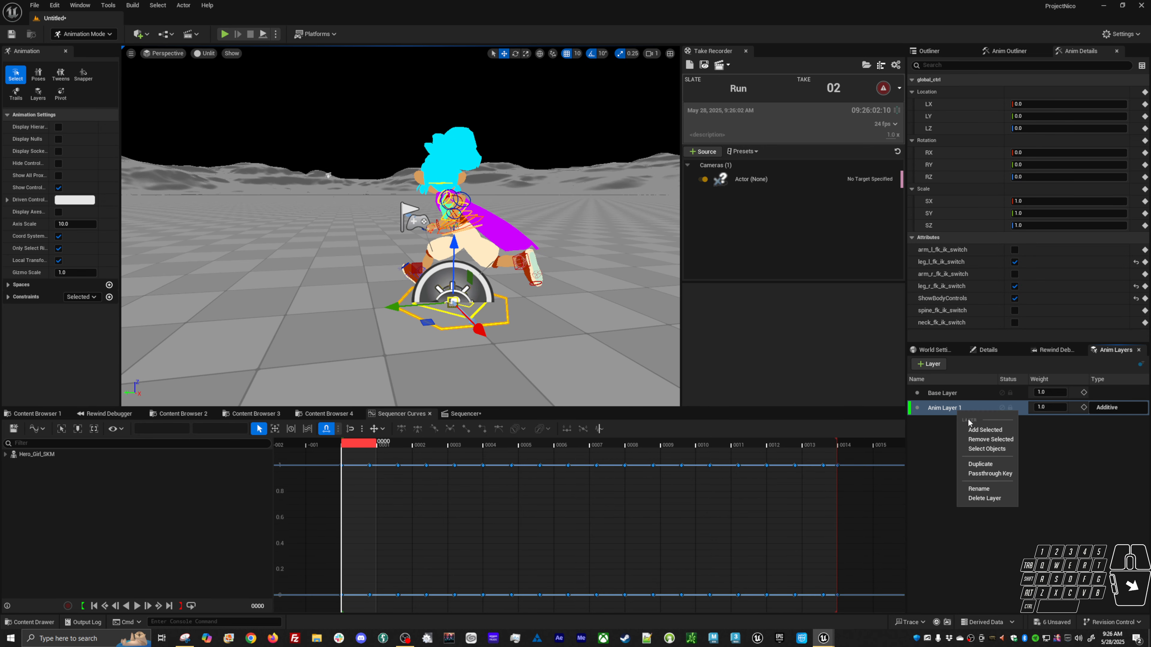
click(963, 428)
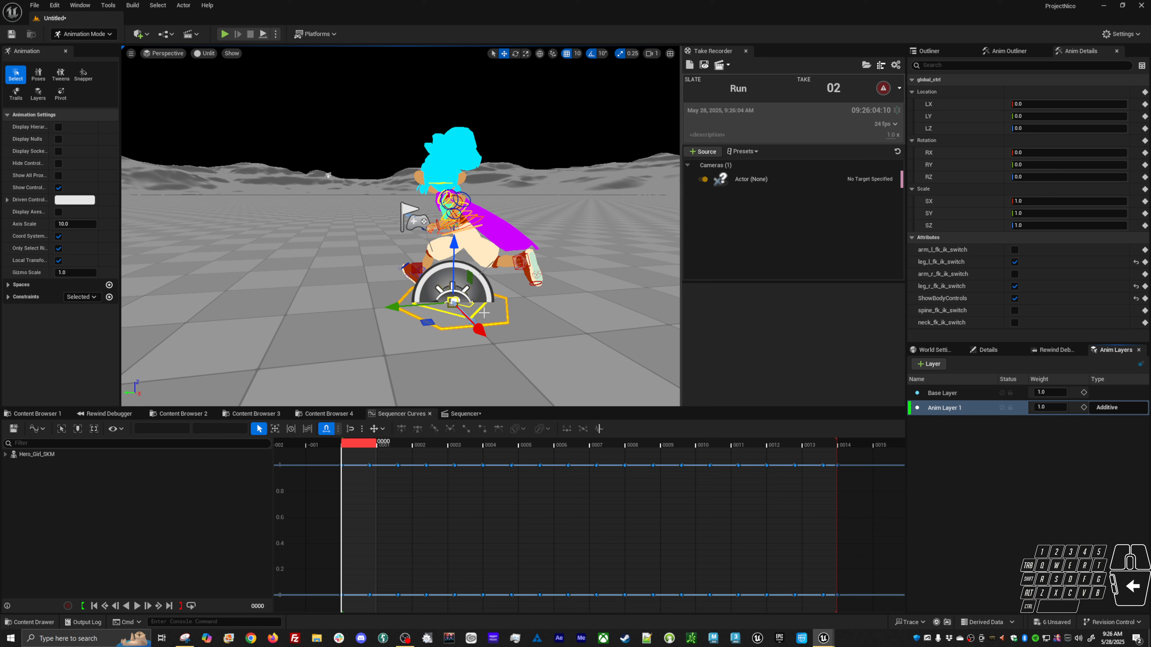
Select the body offset and neighbouring controls at frame 7 and set all their Anim Layer 1 keys to 0.
click(485, 313)
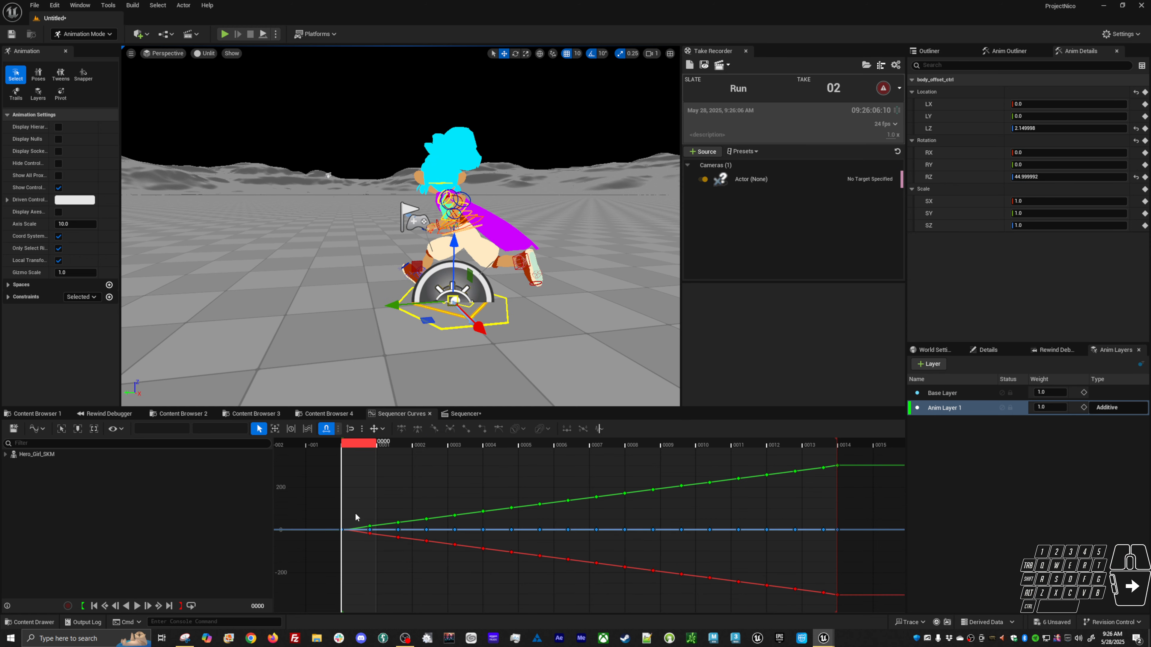
drag(355, 514, 351, 576)
click(504, 327)
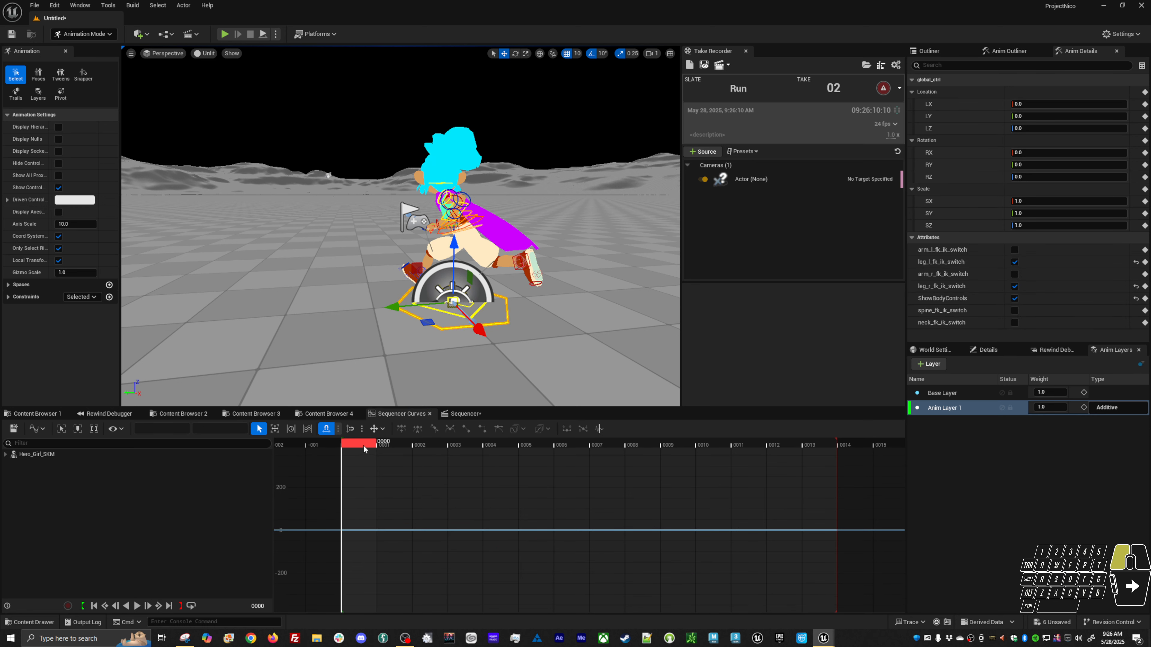
key(ctrl+z)
drag(363, 448, 598, 444)
click(268, 258)
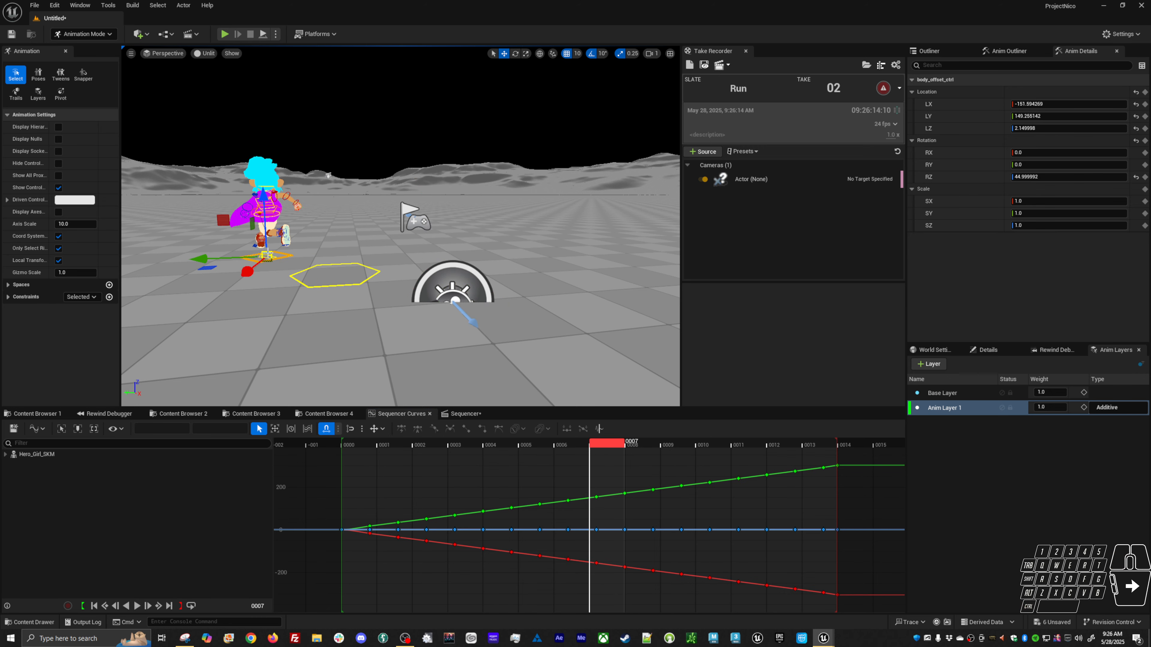
click(280, 269)
click(252, 259)
shift+click(284, 255)
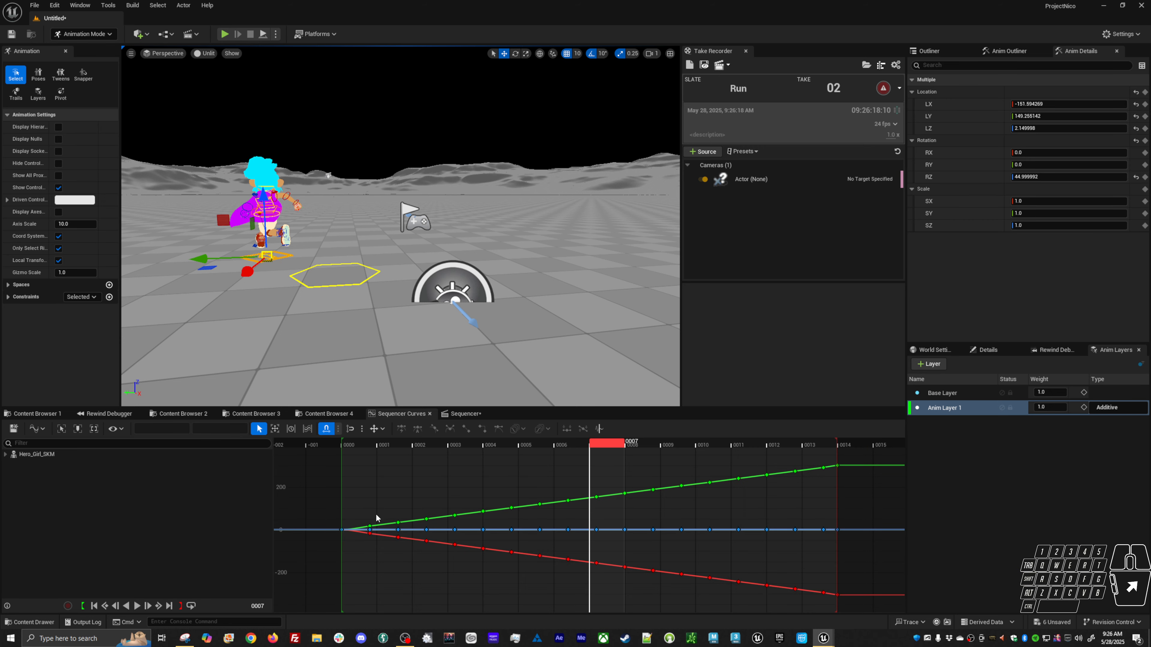
key(ctrl+a)
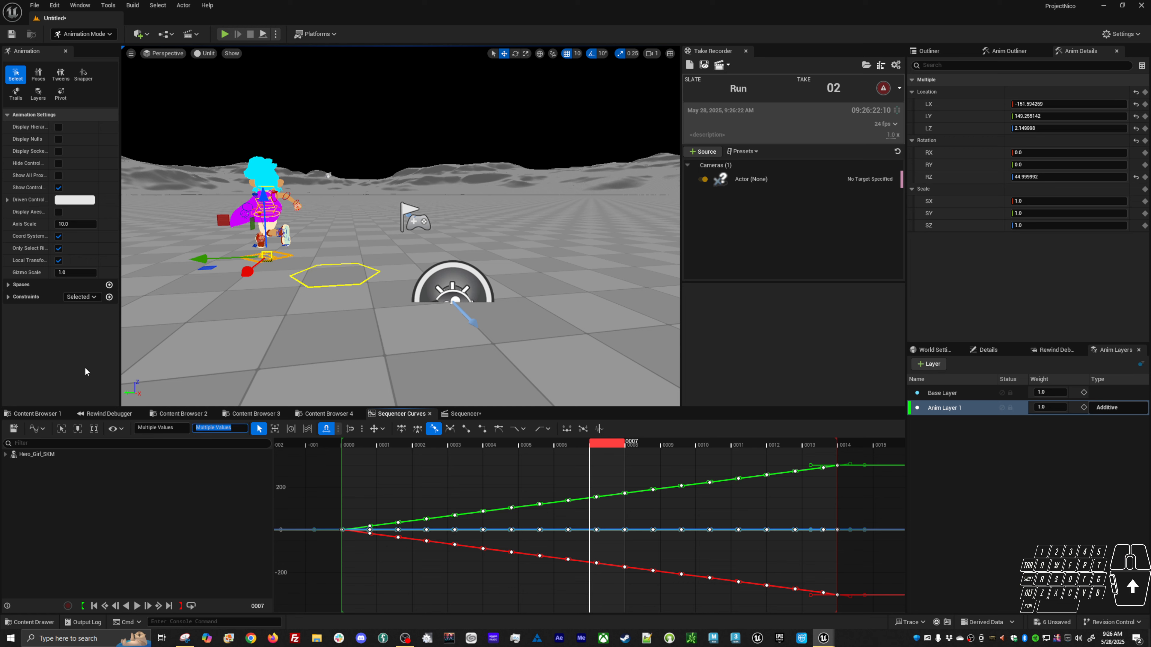
text(0)
key(Return)
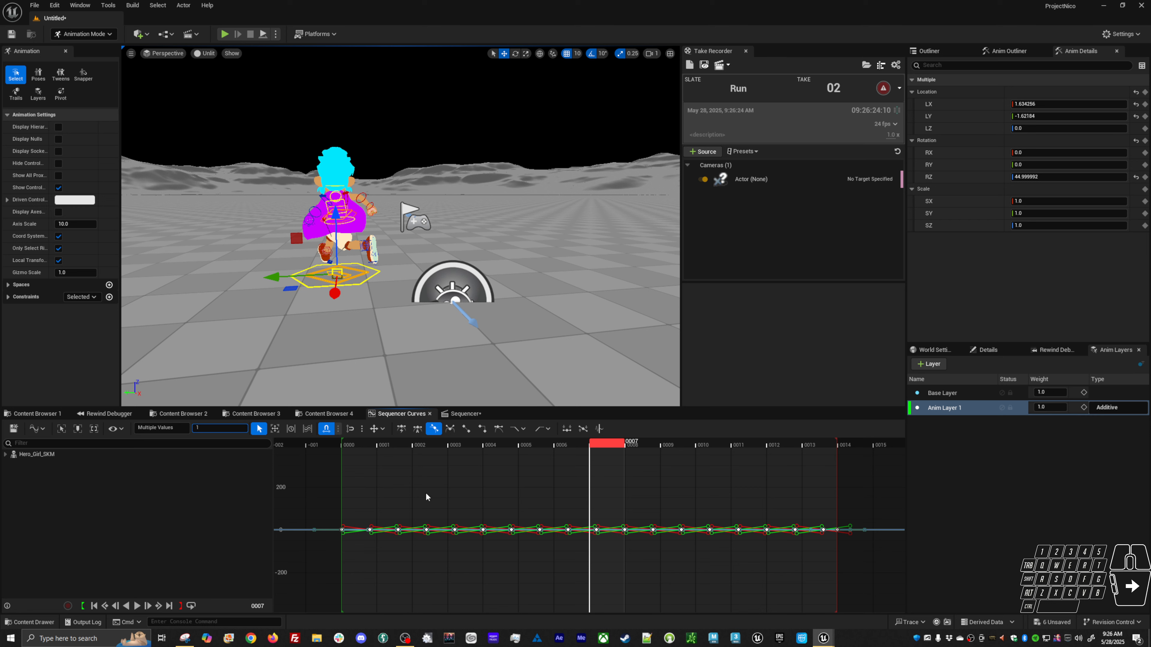
Set all selected keys to 1, then reselect every key and reset it to 0.
text(1)
key(Return)
click(361, 523)
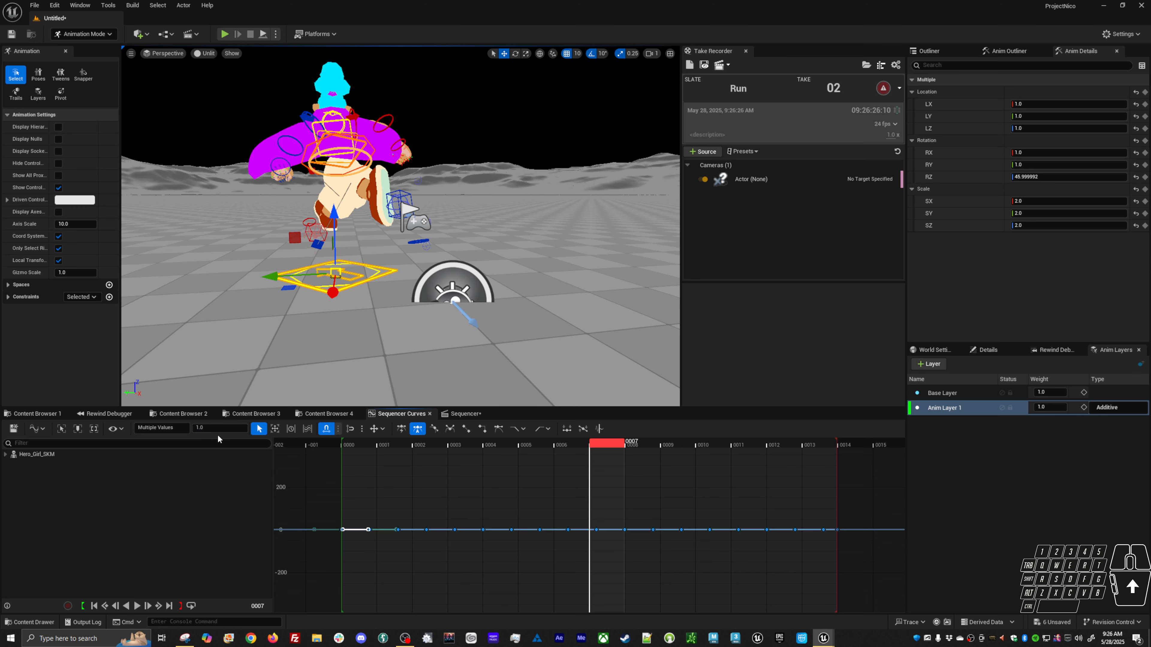
click(402, 500)
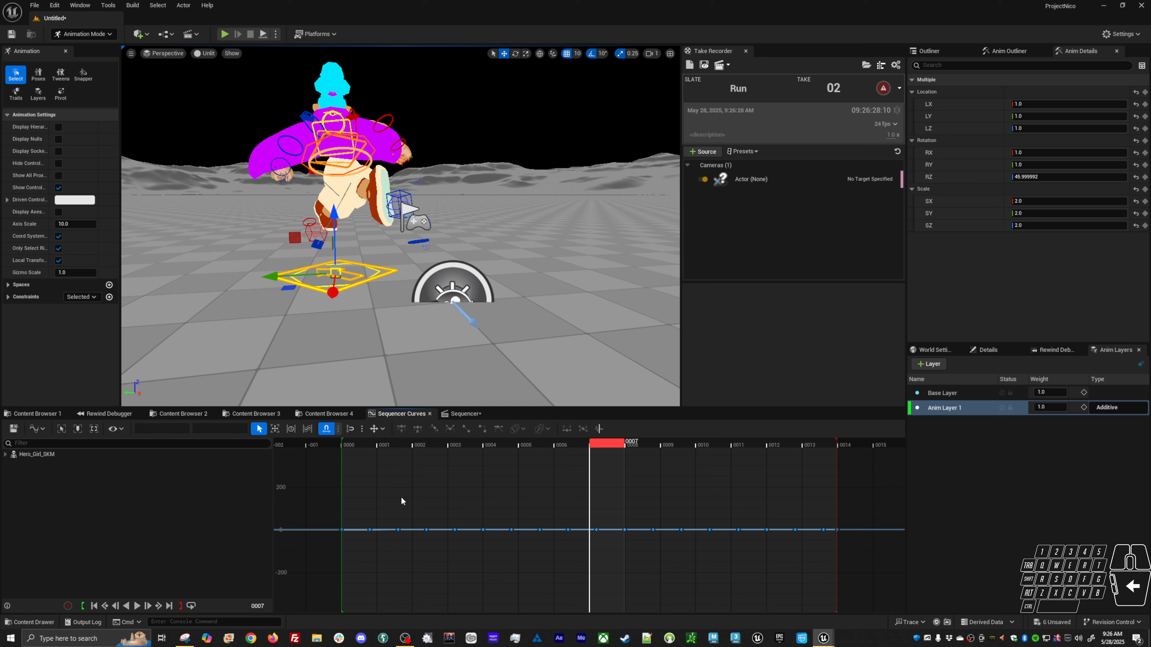
drag(386, 548, 346, 556)
click(352, 517)
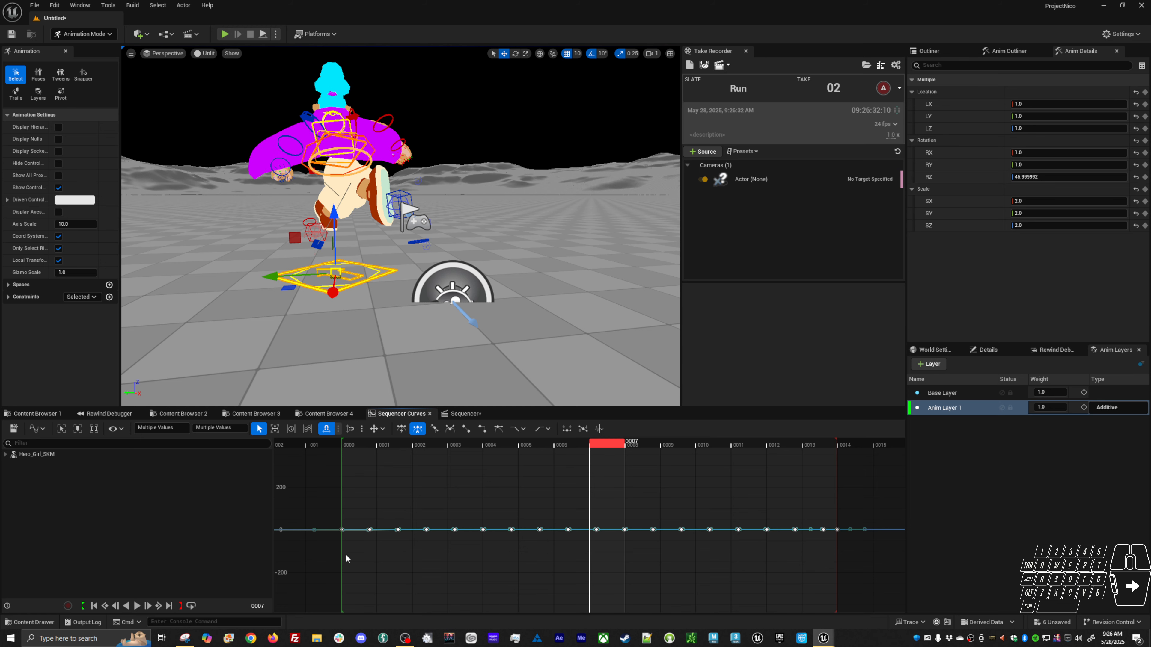
alt+drag(245, 395, 227, 422)
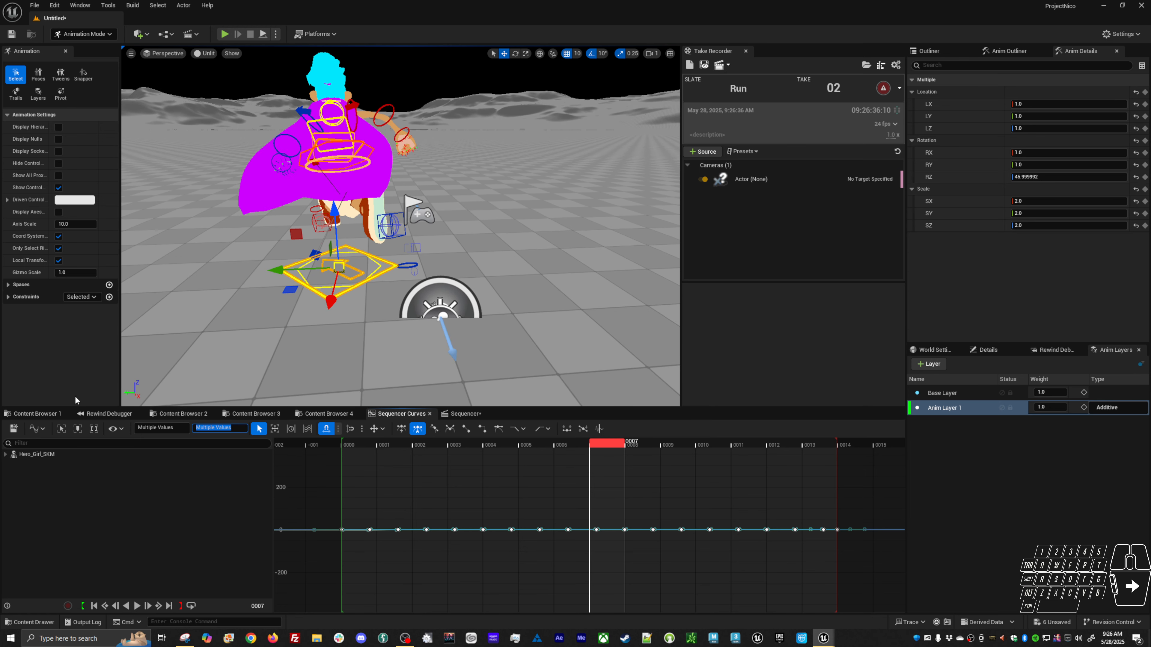
text(0)
key(Return)
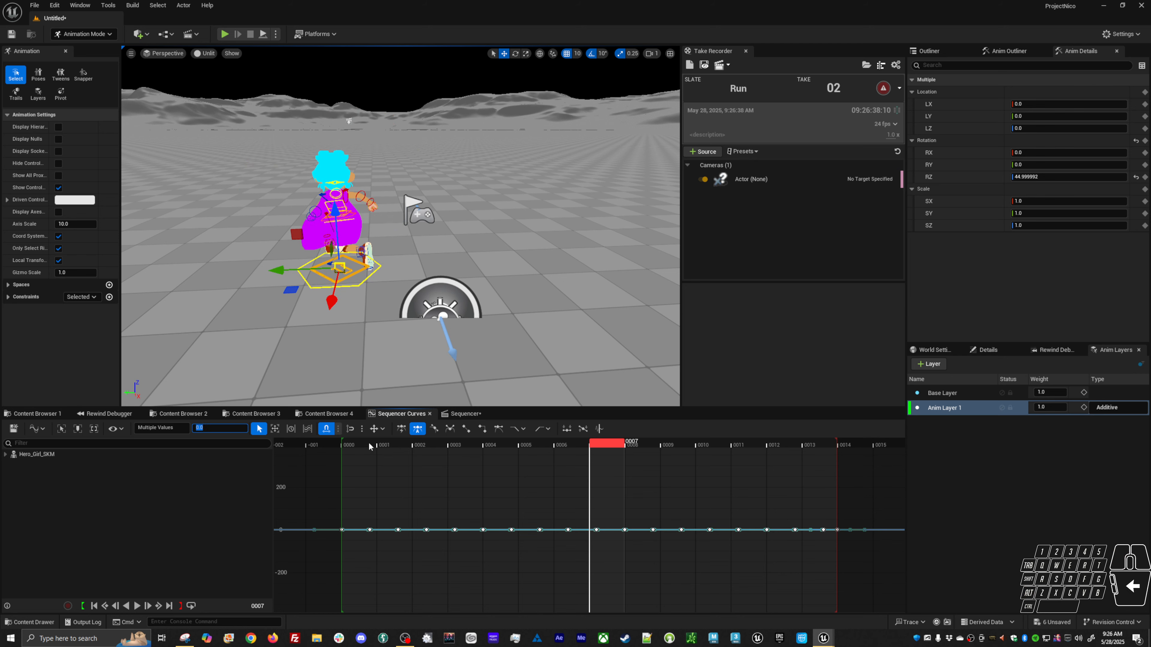
Scrub to frame 0, orbit the view and toggle Anim Layer 1's mute to compare the result.
drag(369, 442, 336, 468)
mouse_move(495, 345)
alt+mouse_down()
mouse_move(494, 309)
mouse_move(494, 324)
alt+mouse_up()
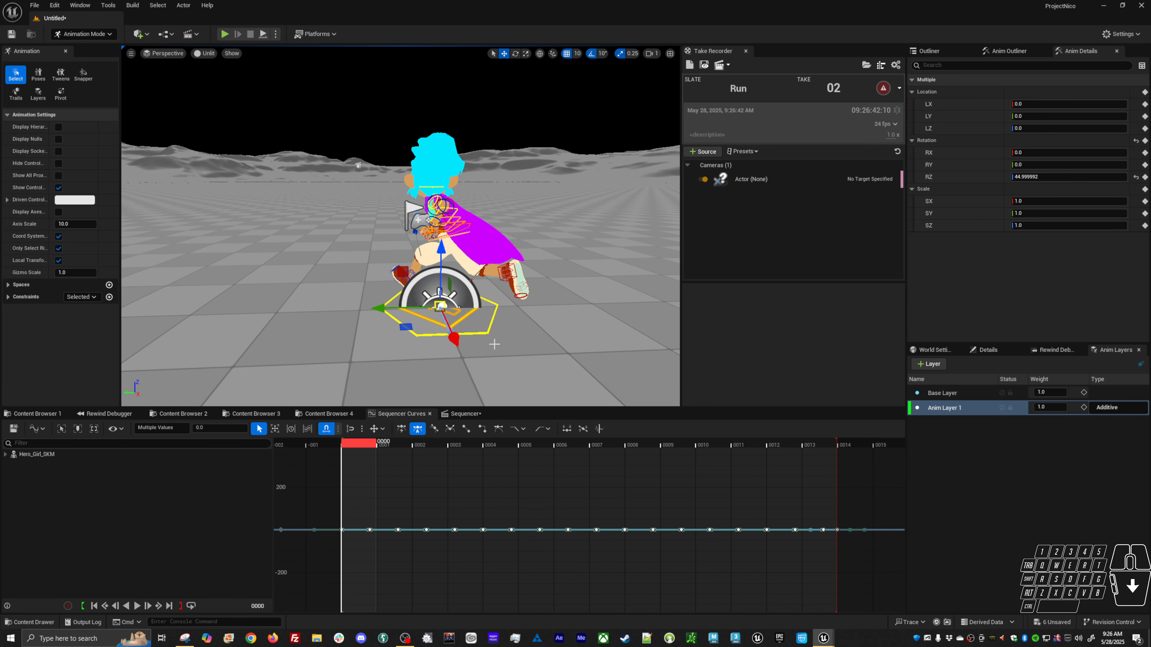
click(1002, 408)
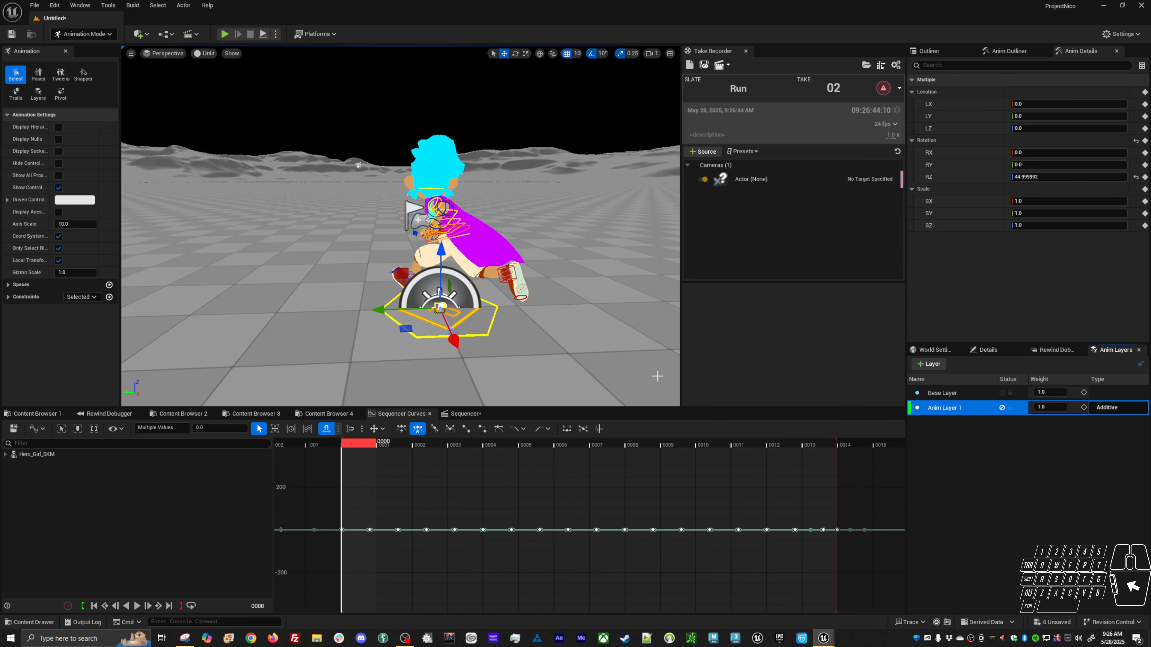
click(1002, 408)
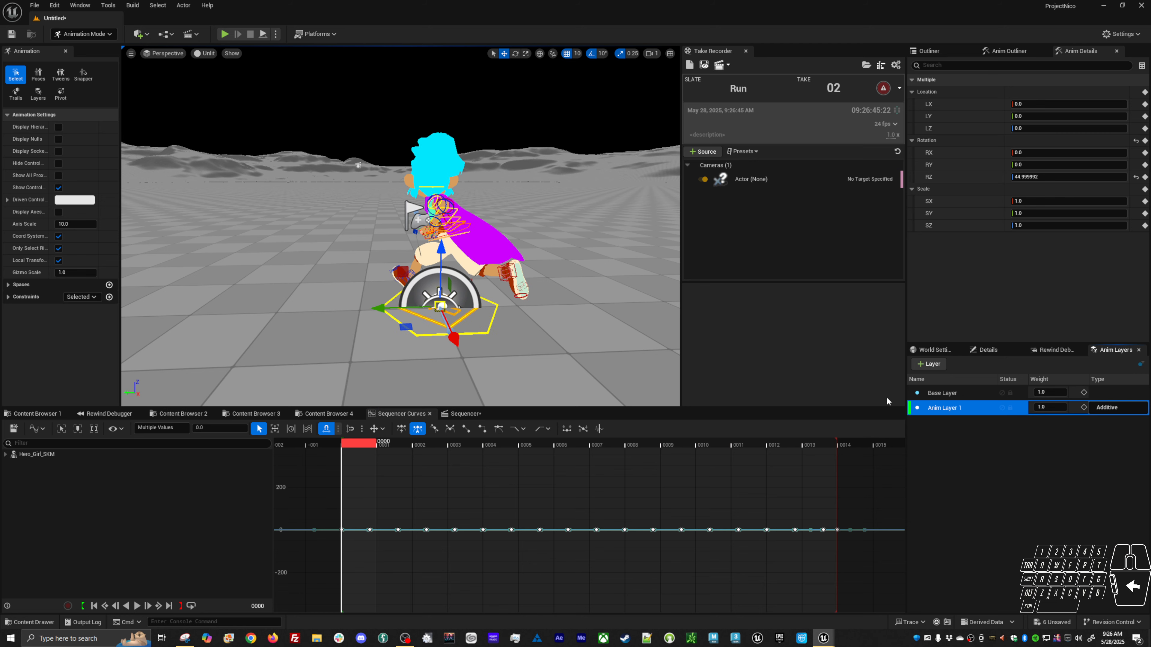
Select the global control's Z location keys on Anim Layer 1 and set them to 0.
click(498, 337)
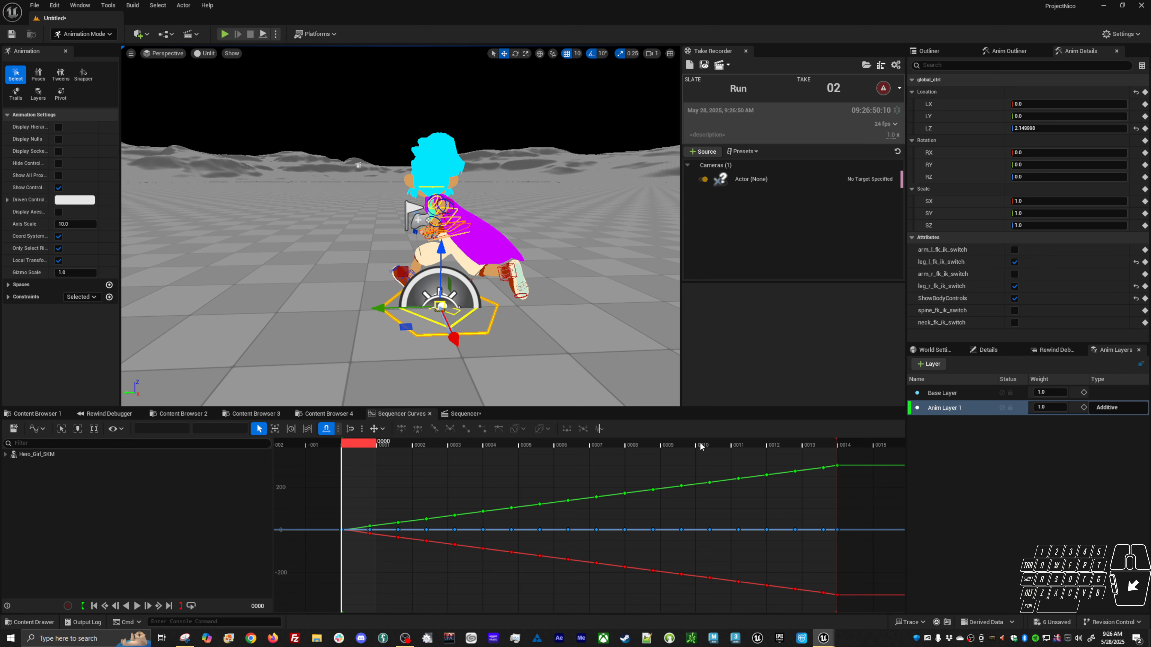
click(947, 129)
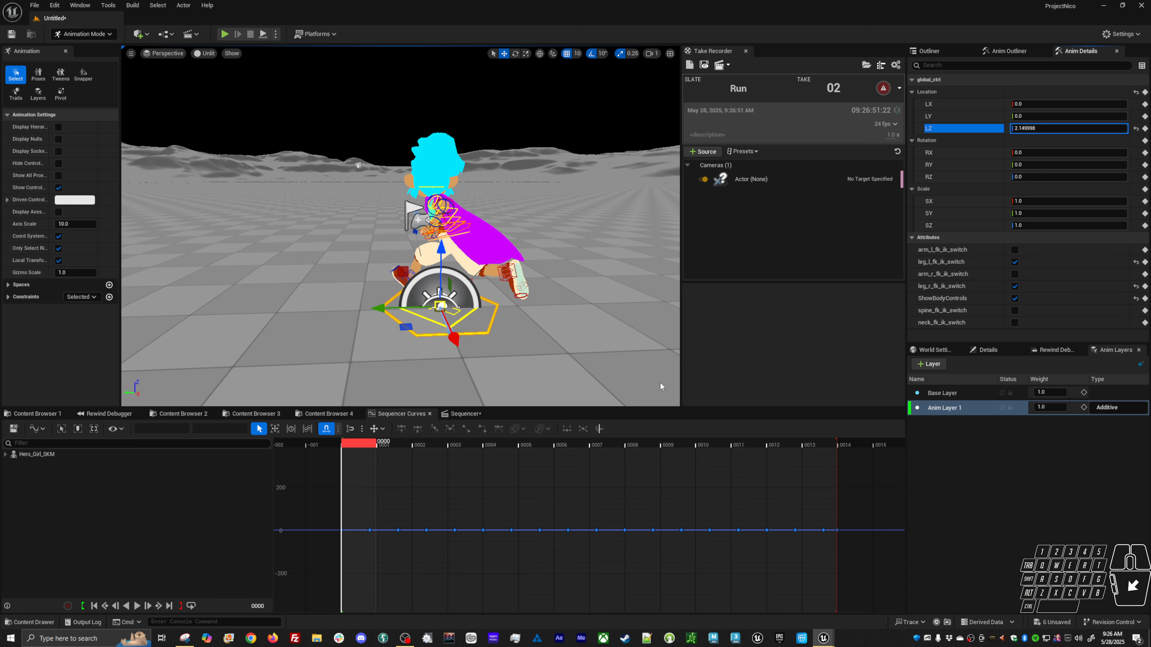
click(409, 530)
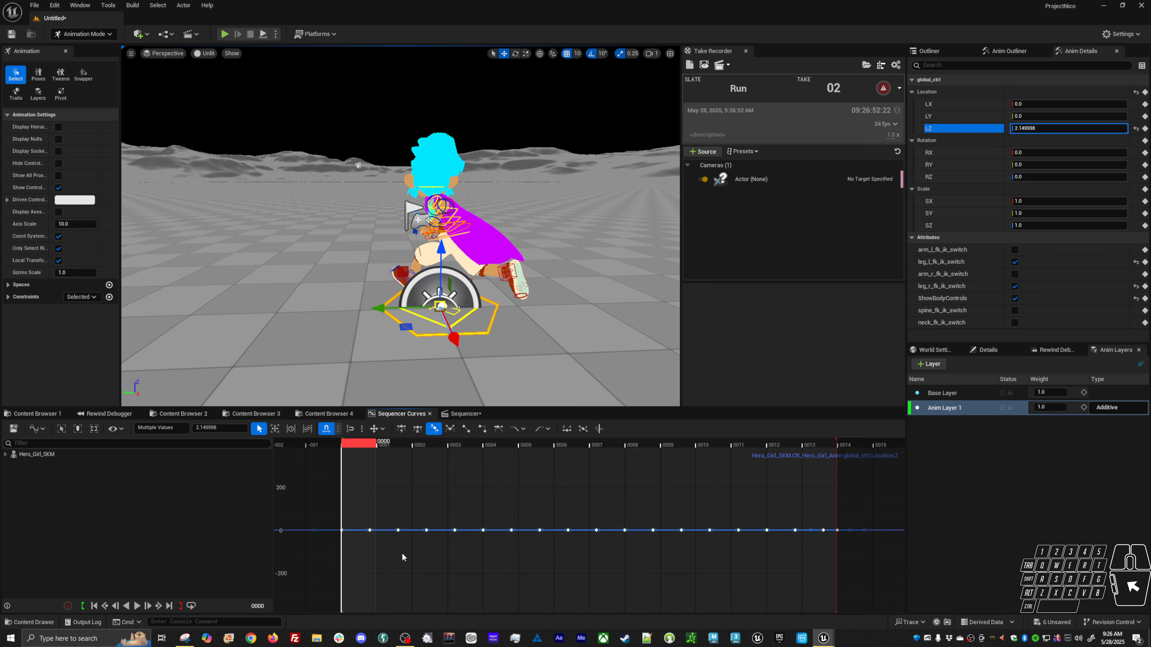
click(1002, 408)
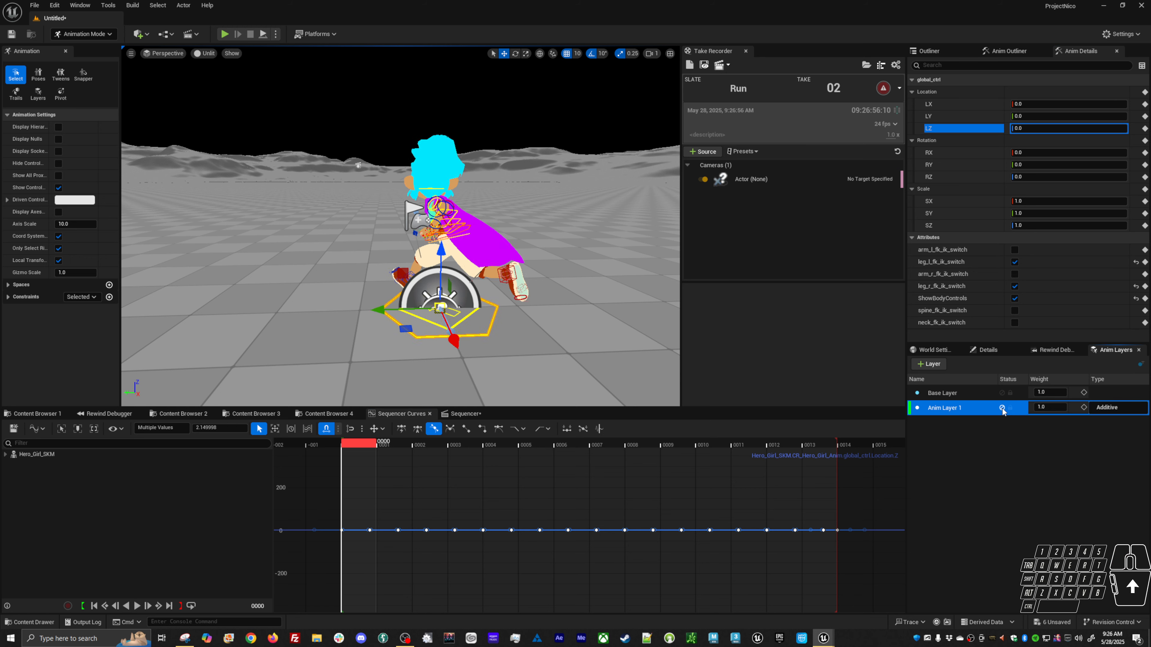
click(1002, 408)
click(1002, 409)
click(1002, 409)
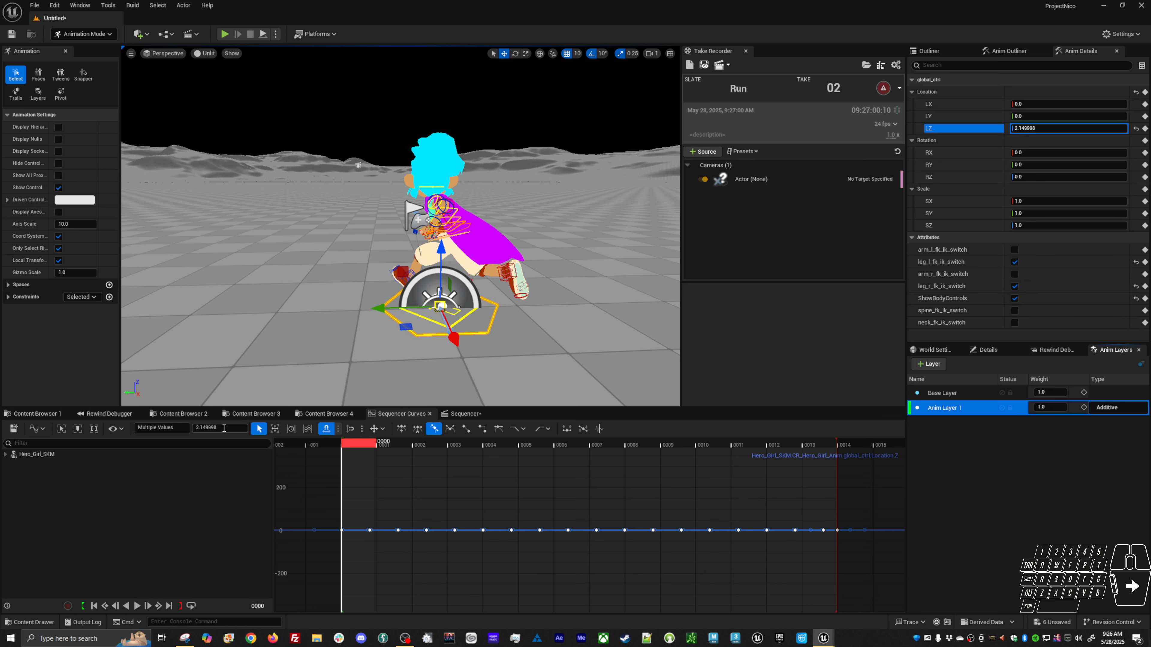
drag(226, 429, 130, 415)
text(0)
key(Return)
Play the animation and orbit around the character to review the root motion.
alt+drag(362, 313, 352, 304)
key(space)
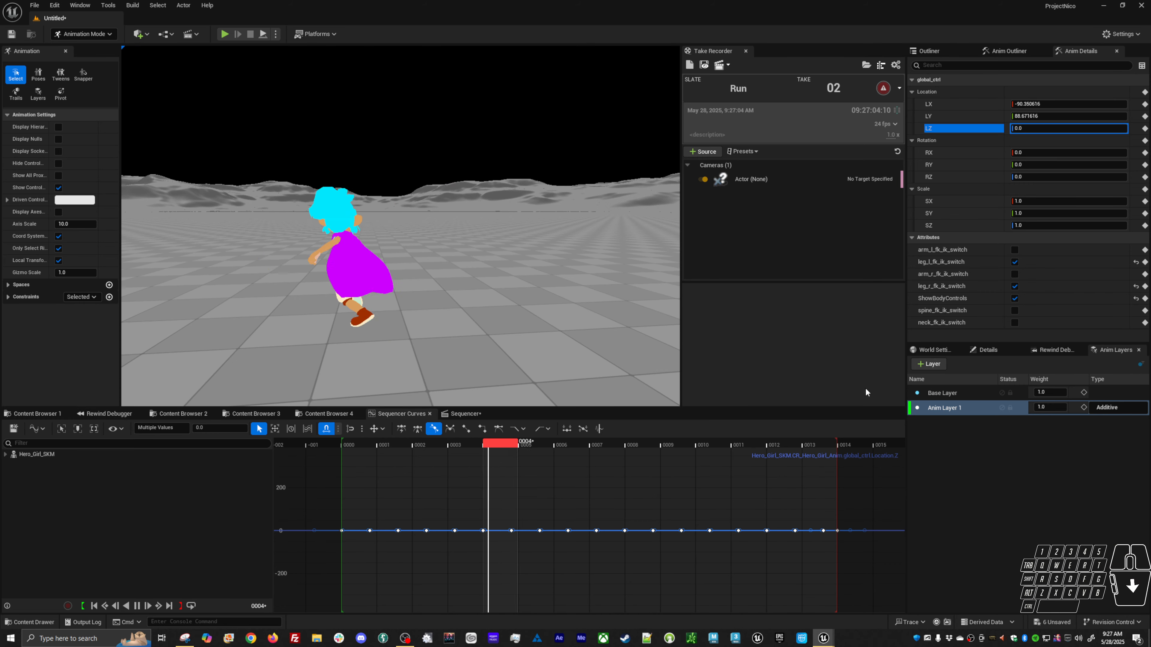
alt+drag(410, 261, 535, 254)
alt+right_drag(409, 261, 380, 290)
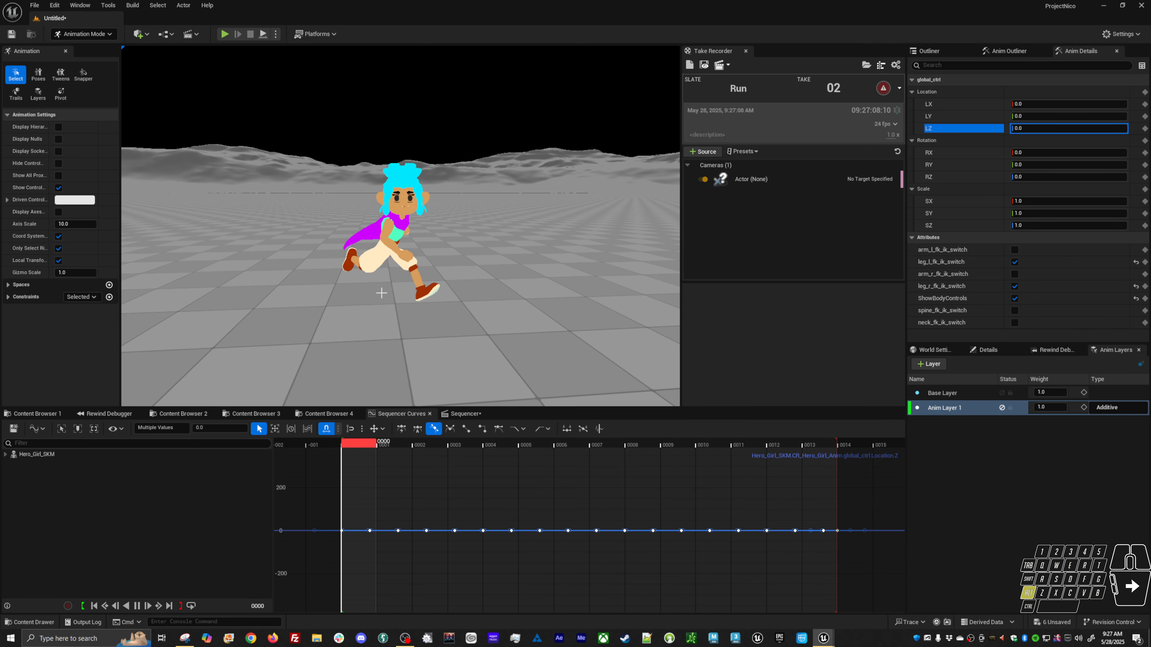
alt+middle_drag(380, 291, 367, 292)
key(space)
Rename Anim Layer 1 to root.
click(952, 410)
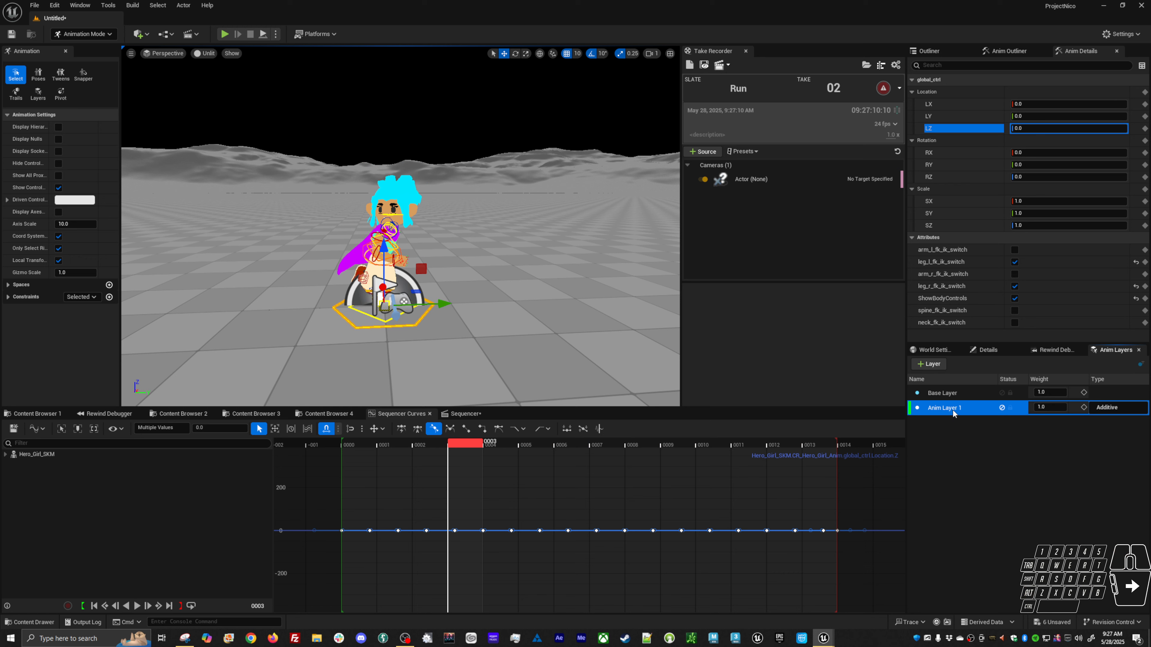
right_click(952, 407)
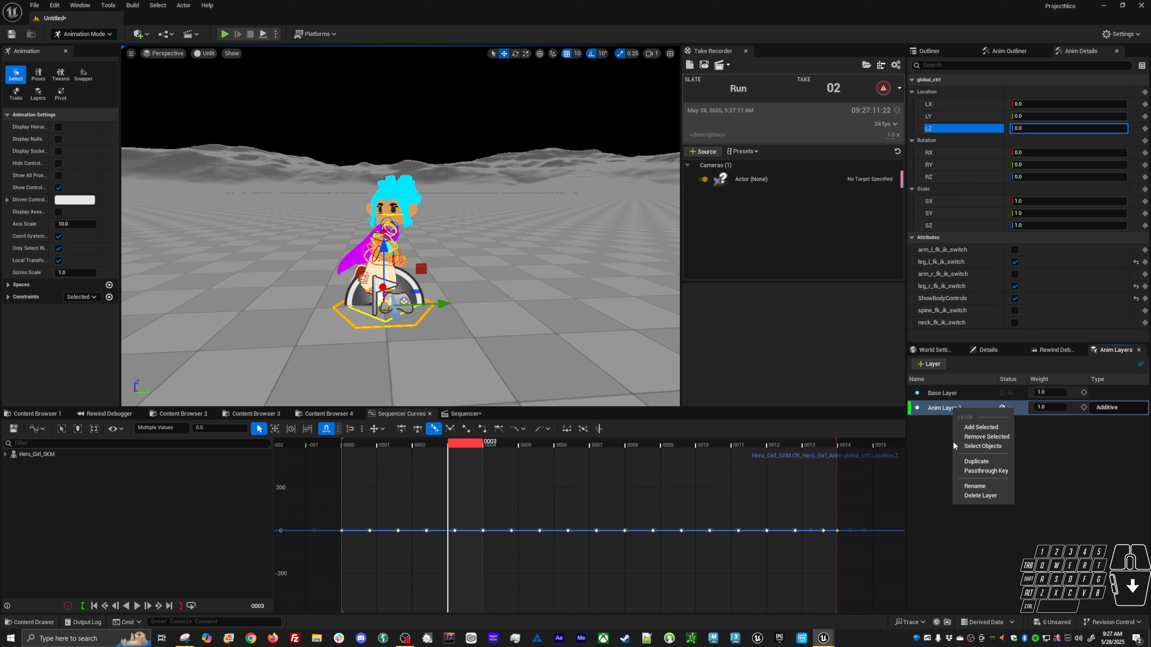
click(974, 486)
text(root)
key(Return)
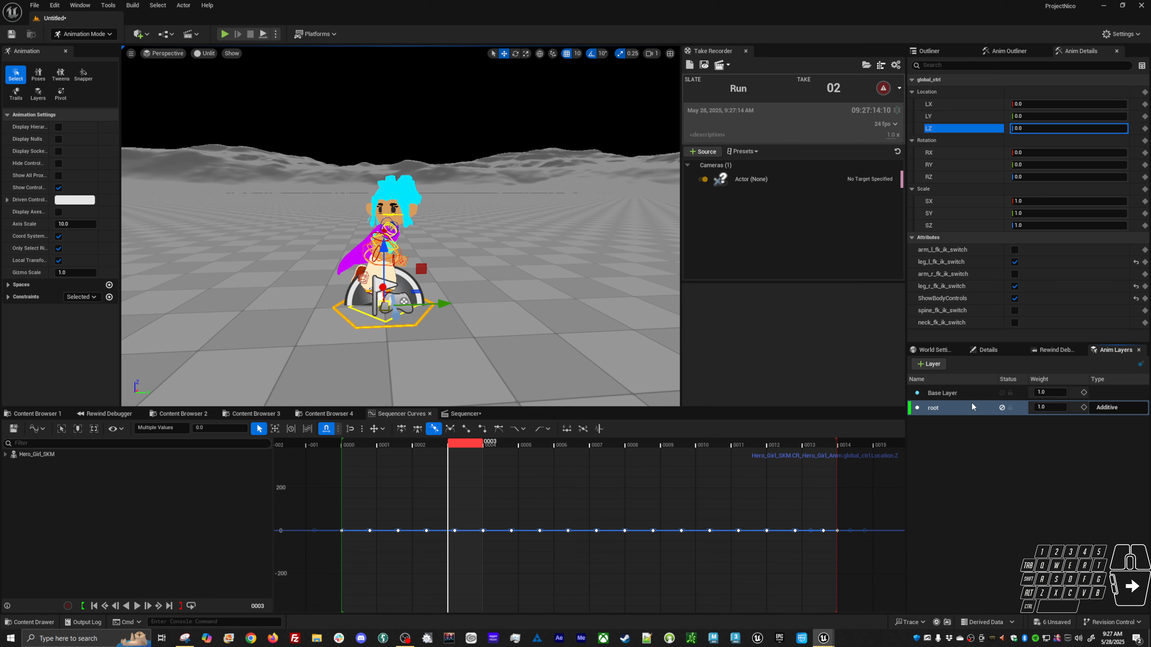
Play back the loop and orbit the view to inspect the root layer's motion.
key(space)
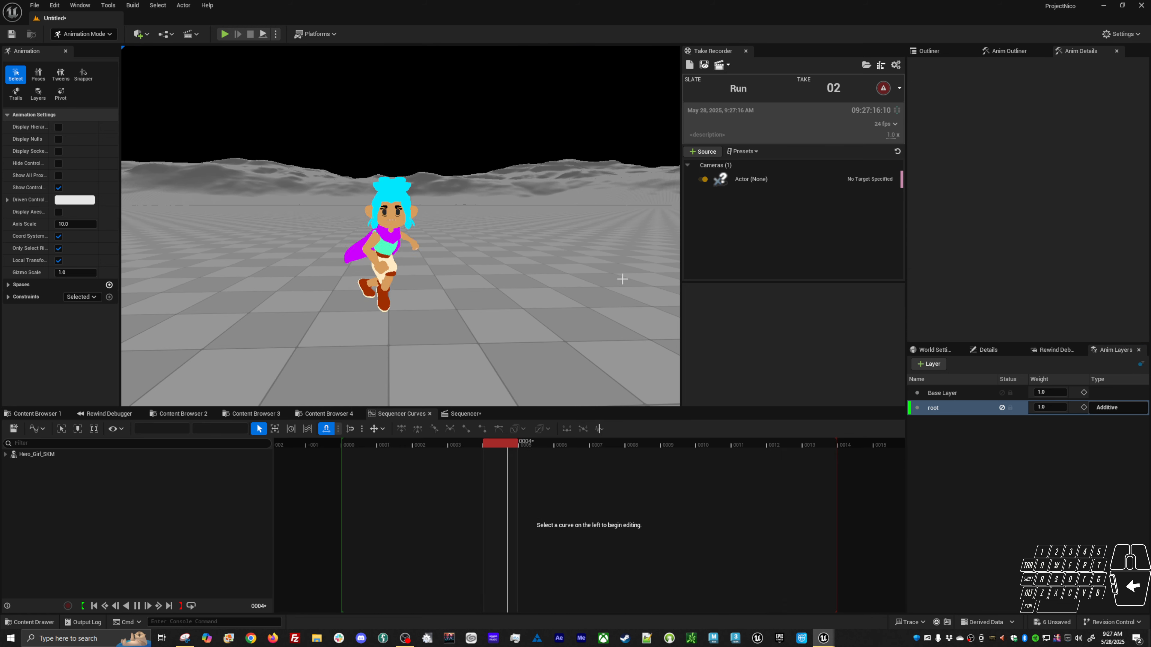
alt+middle_drag(404, 217, 425, 230)
alt+right_drag(404, 217, 471, 217)
key(space)
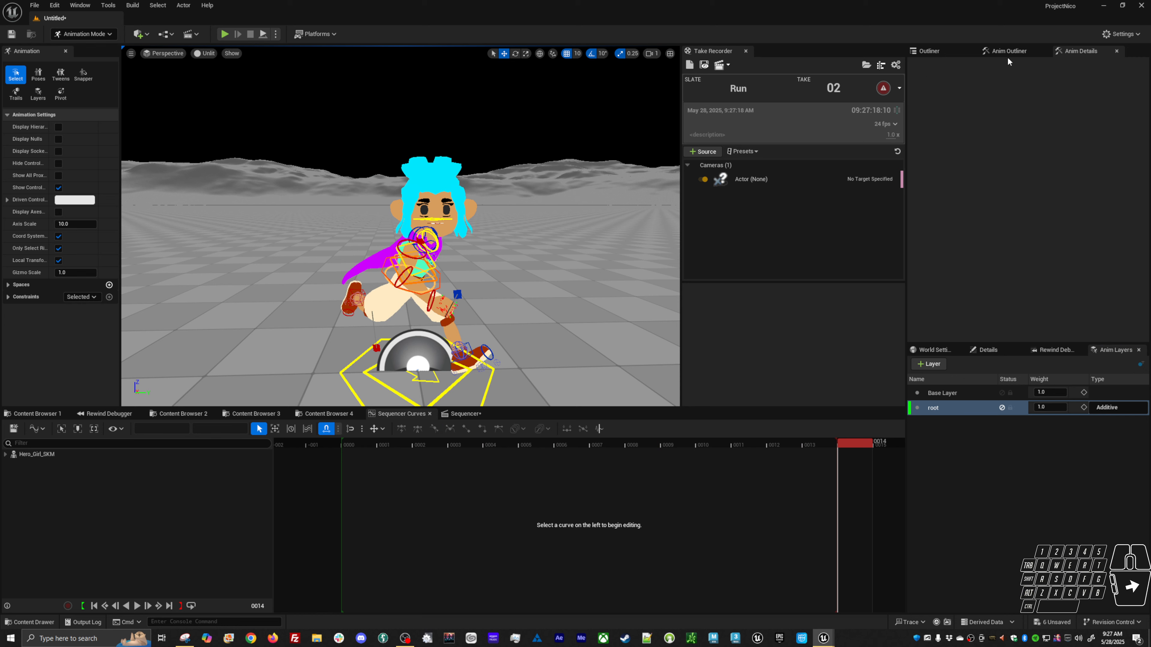
Select the six lighting actors in the Outliner and move them up above the character.
click(928, 51)
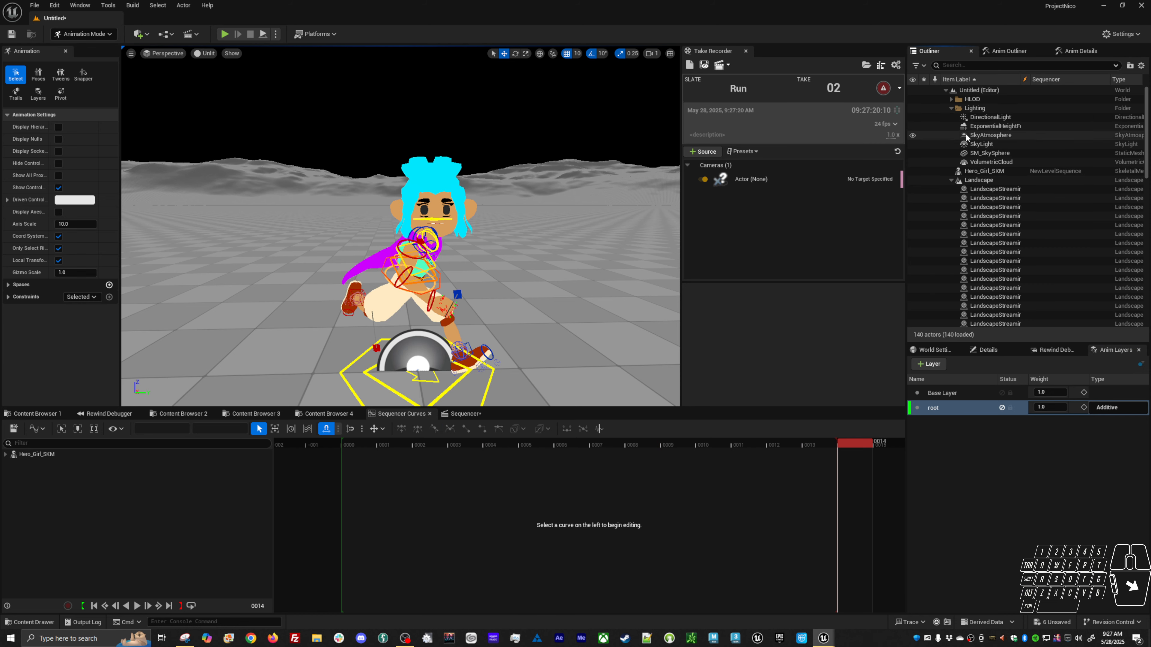
click(951, 181)
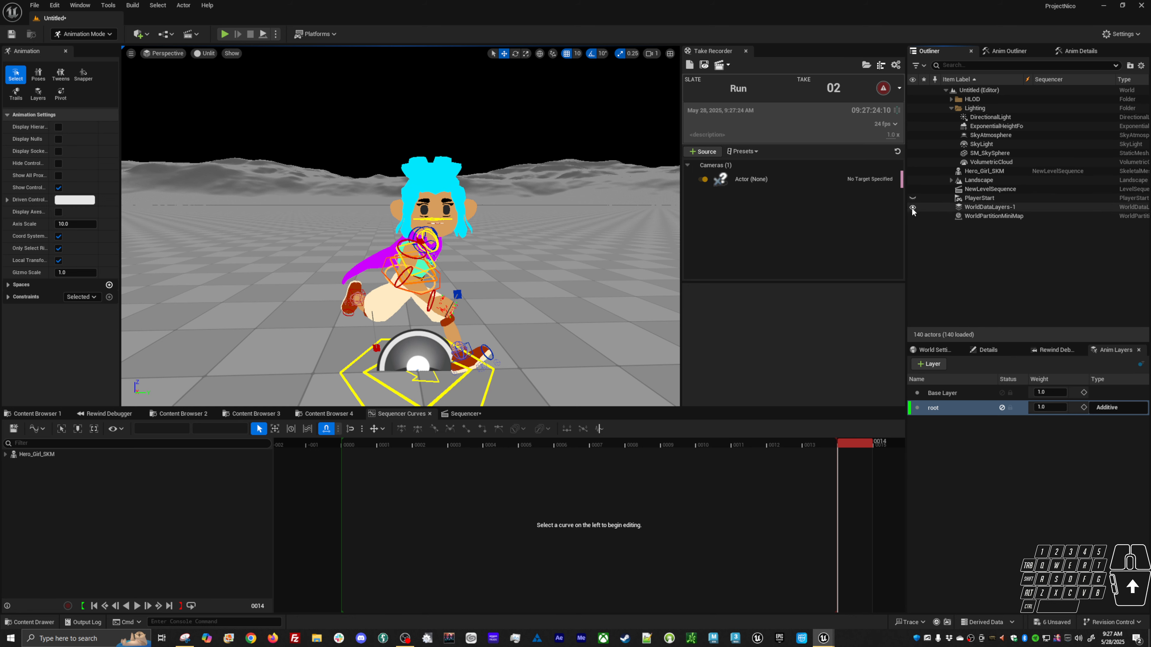
click(938, 117)
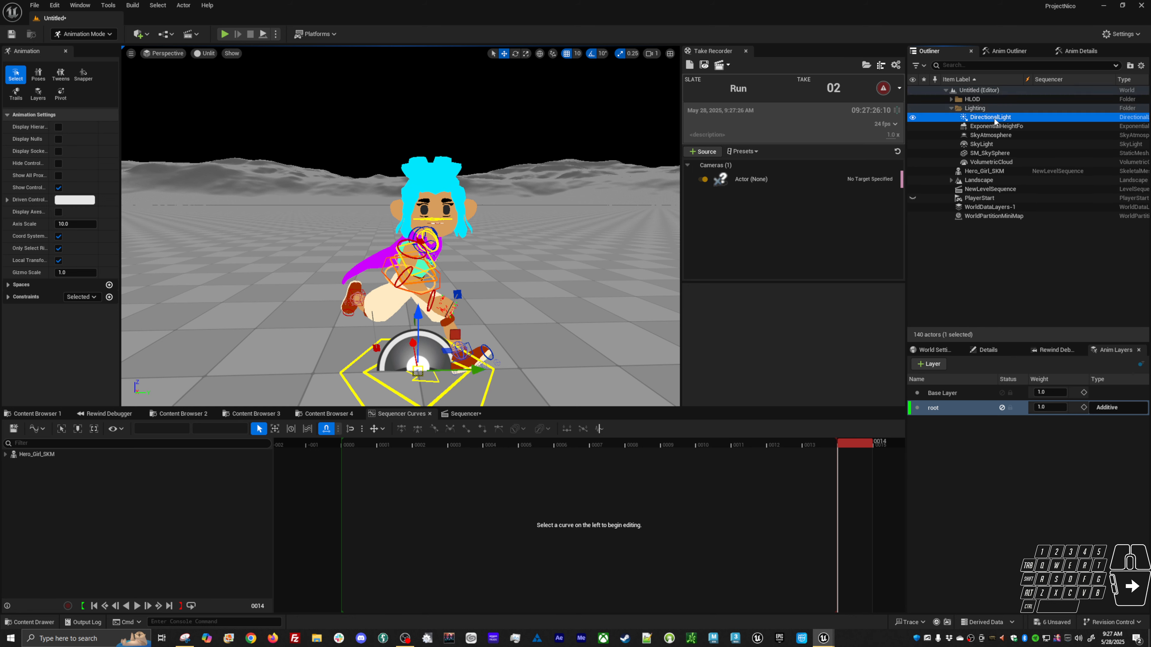
shift+click(938, 162)
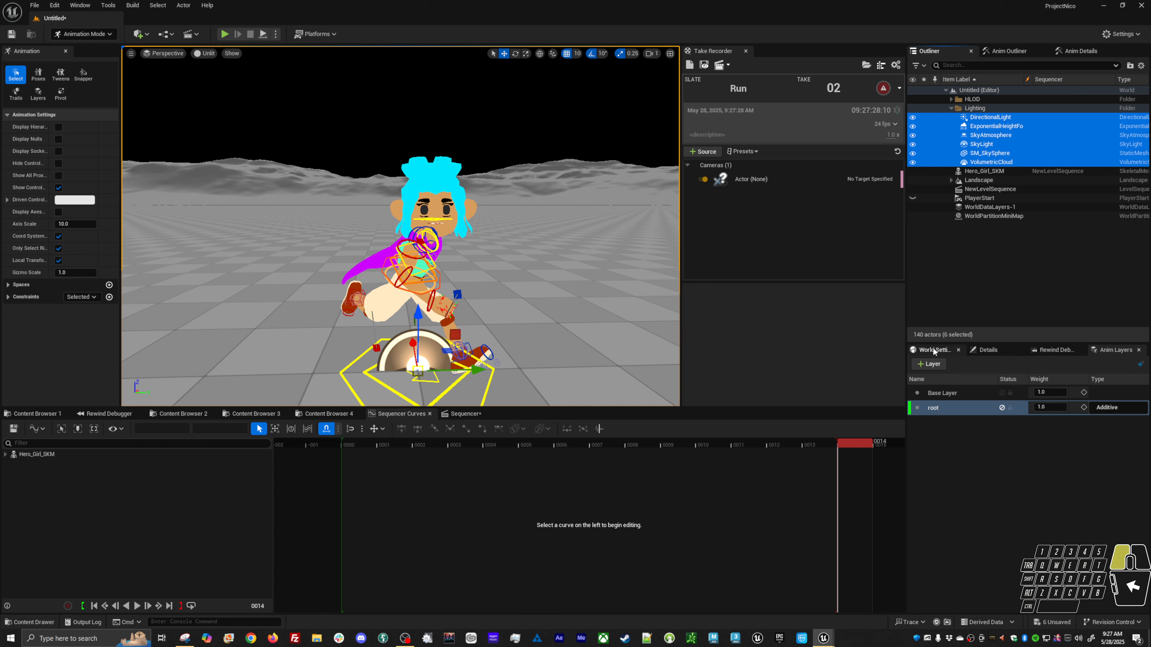
click(988, 349)
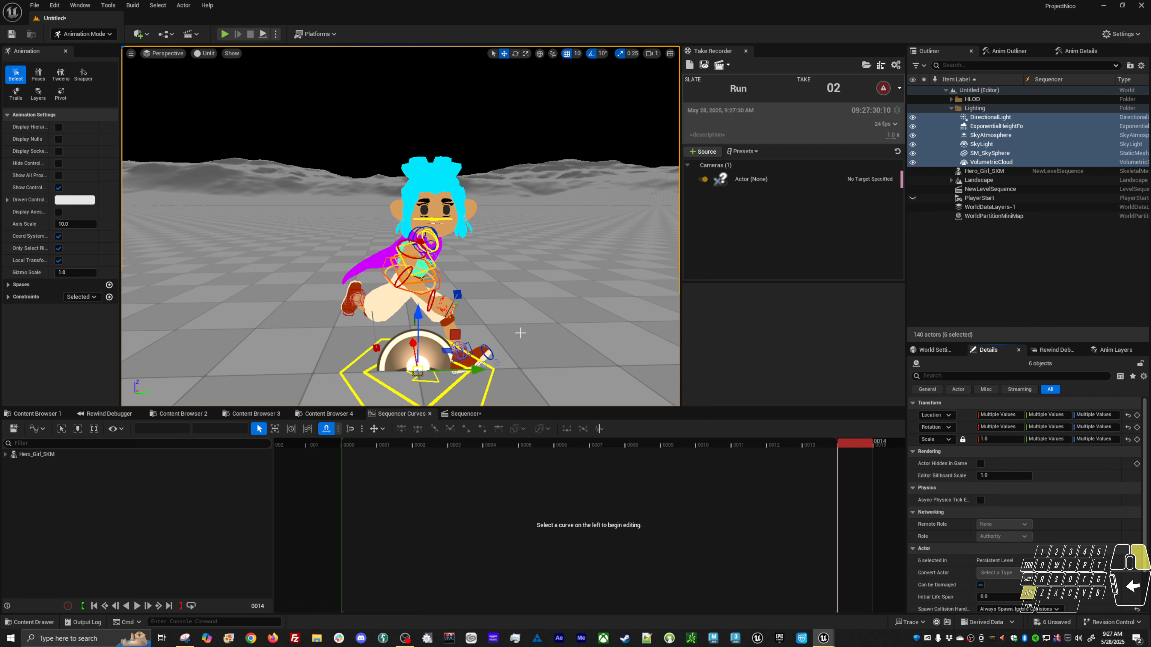
alt+right_drag(520, 333, 444, 308)
drag(409, 262, 414, 22)
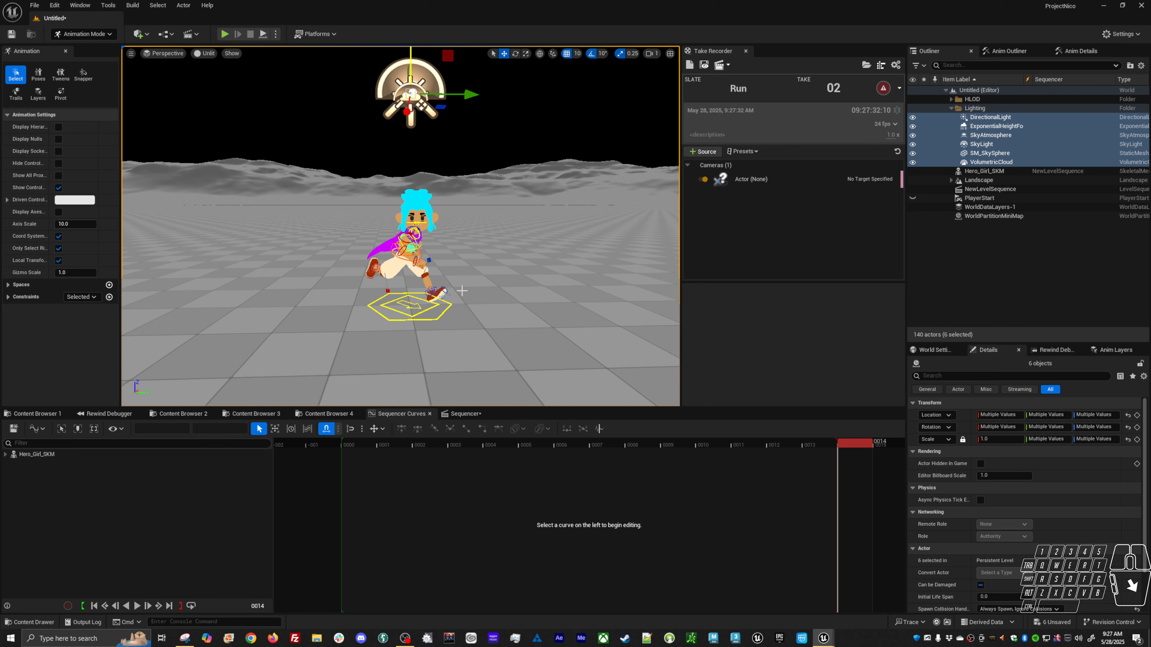
Orbit around the character, hiding and showing the rig controls, to review the pose.
drag(462, 291, 509, 328)
alt+drag(482, 264, 462, 252)
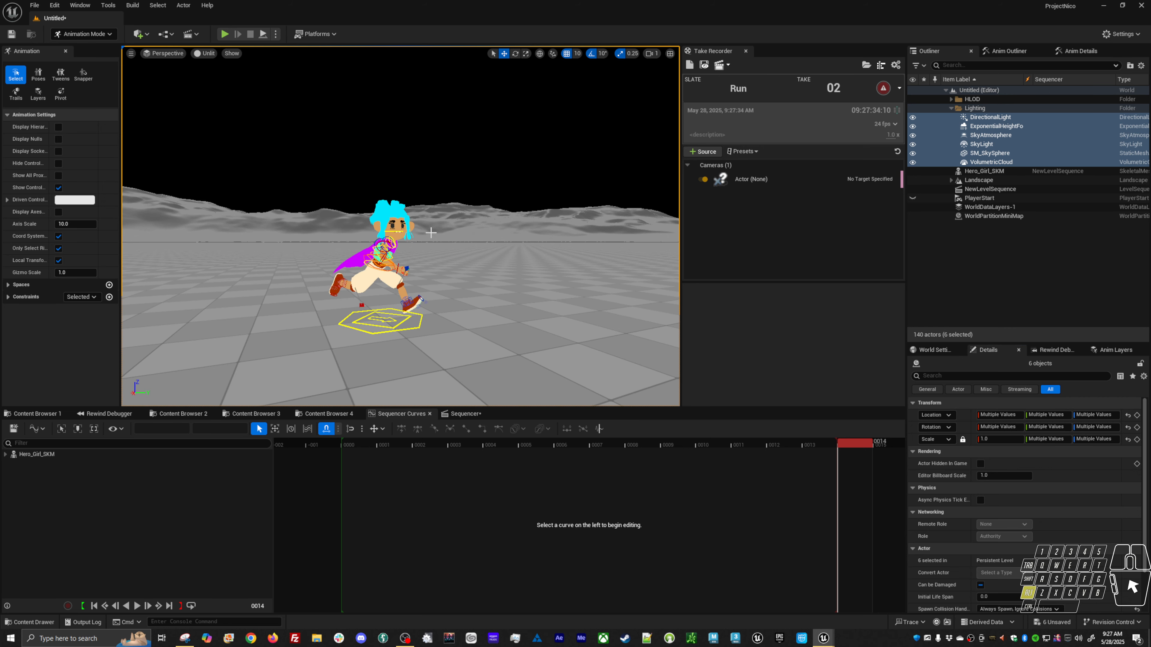
mouse_move(462, 252)
alt+right_down()
mouse_move(504, 280)
mouse_move(465, 274)
alt+right_up()
key(alt+v)
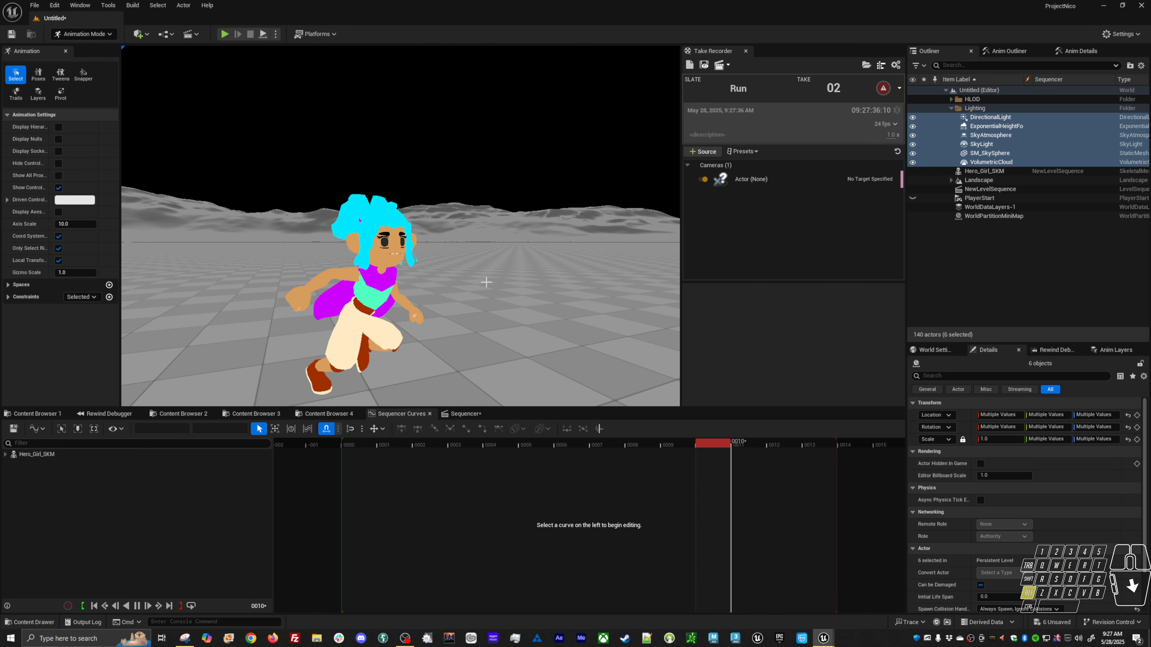
alt+drag(482, 270, 417, 277)
mouse_move(417, 277)
alt+right_down()
mouse_move(398, 272)
mouse_move(427, 293)
alt+right_up()
key(alt+v)
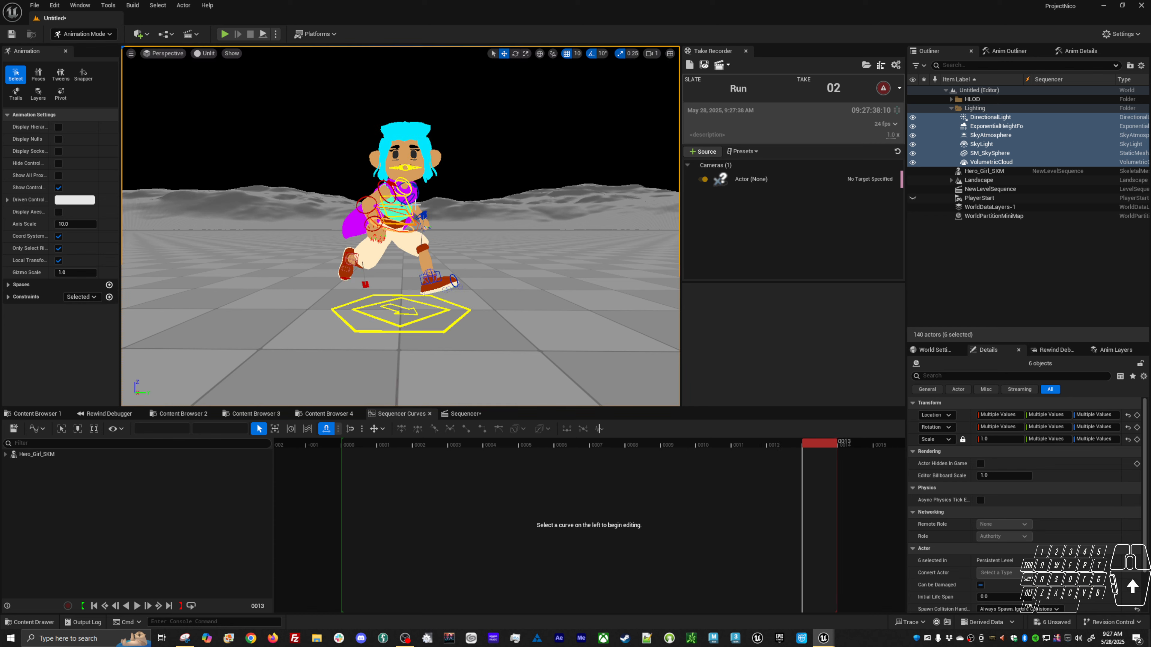
Select the head control and delete the intermediate keys on its Z rotation curve, leaving one smooth peak.
click(404, 180)
alt+right_drag(448, 249, 453, 305)
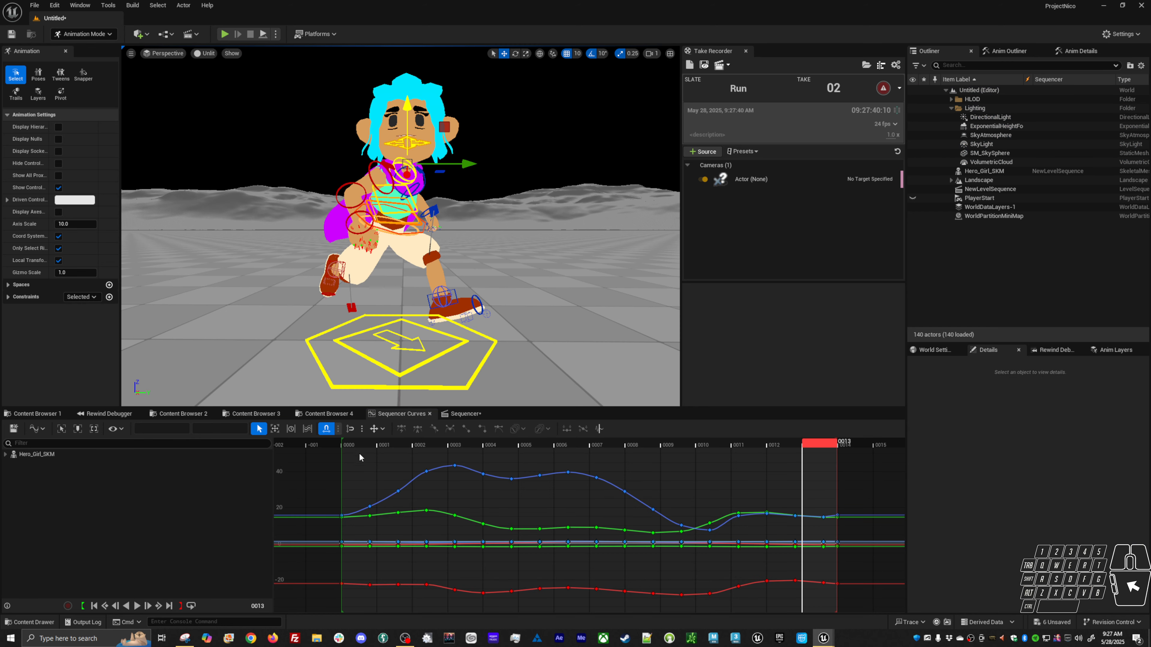
click(352, 443)
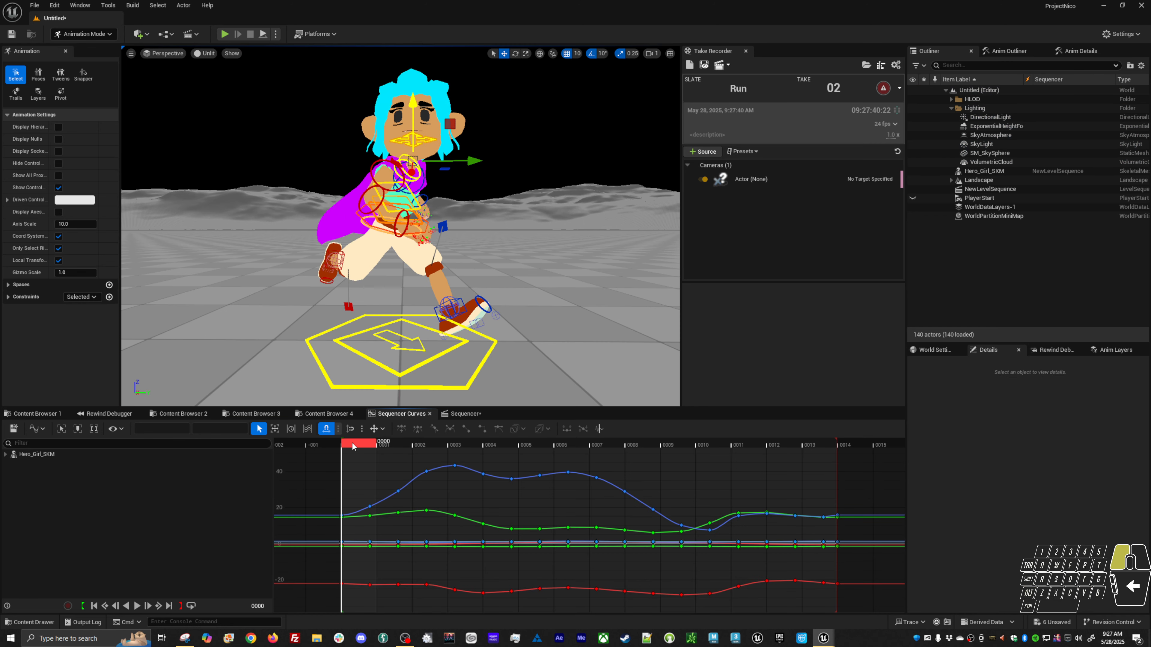
click(453, 415)
click(394, 418)
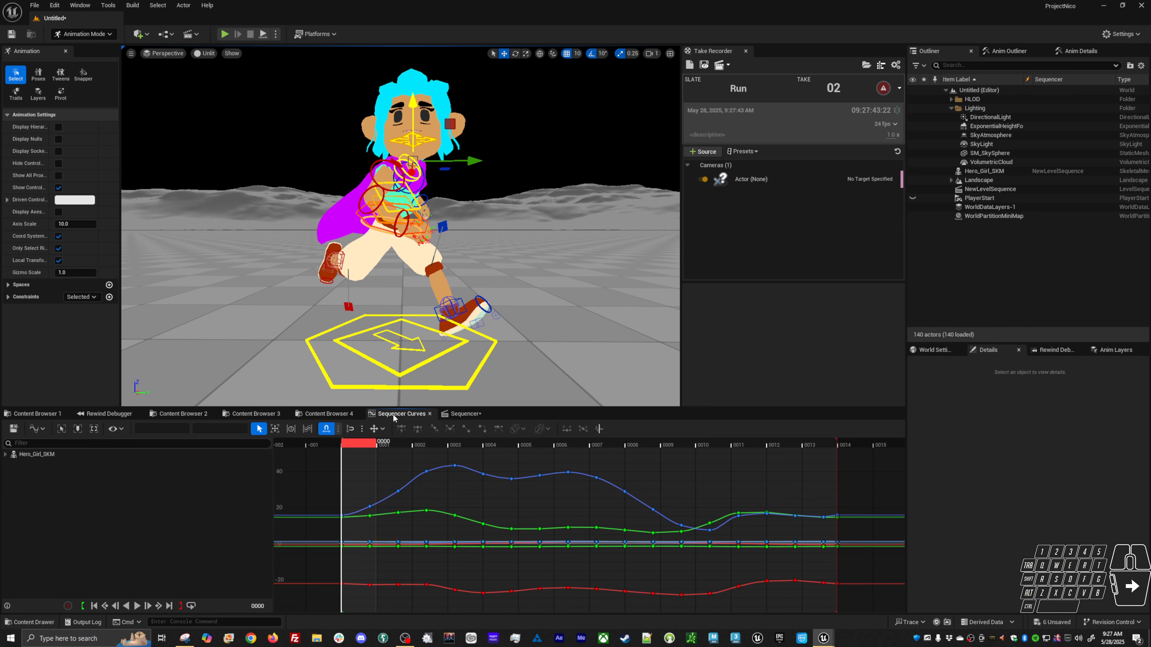
click(493, 476)
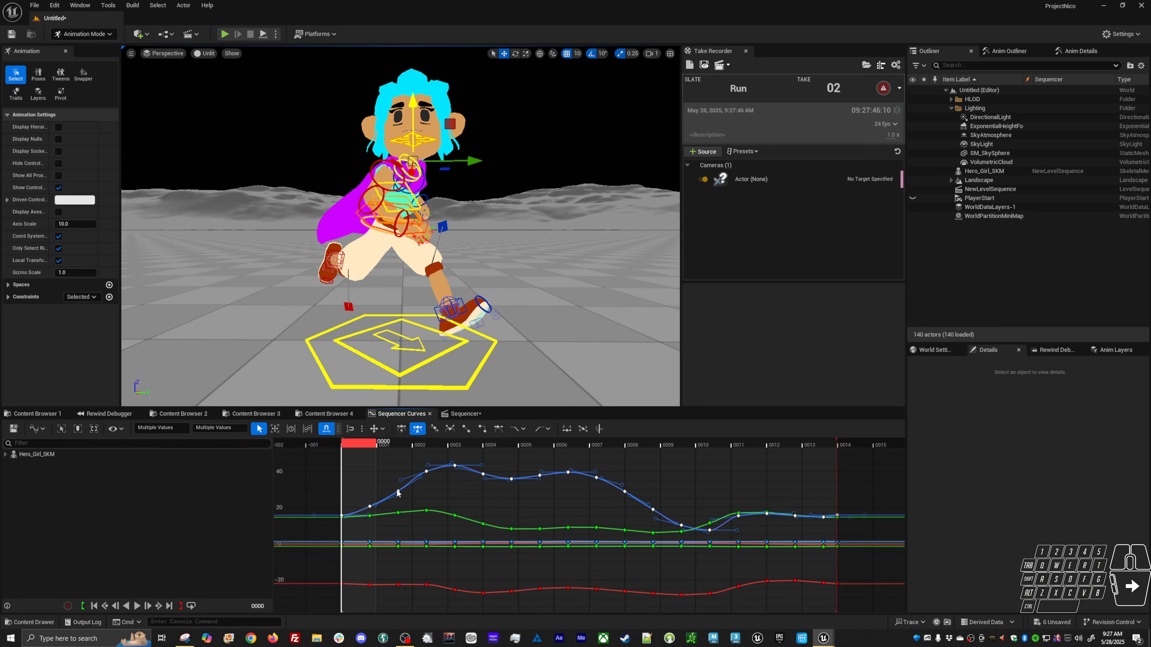
click(1081, 51)
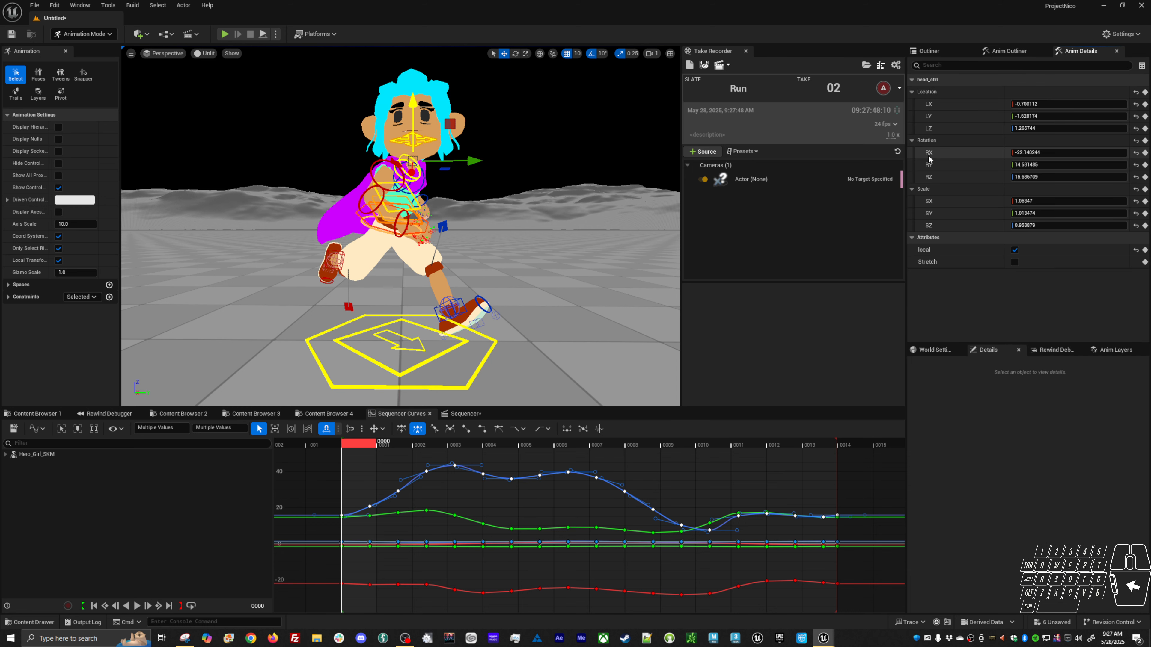
click(938, 129)
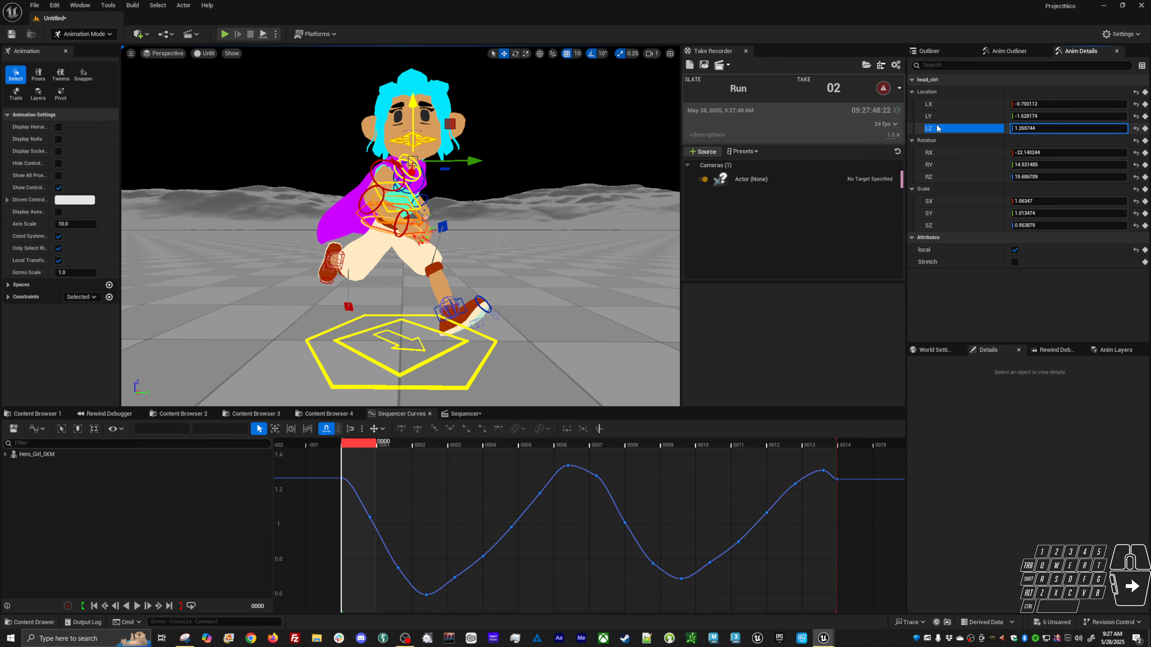
click(959, 178)
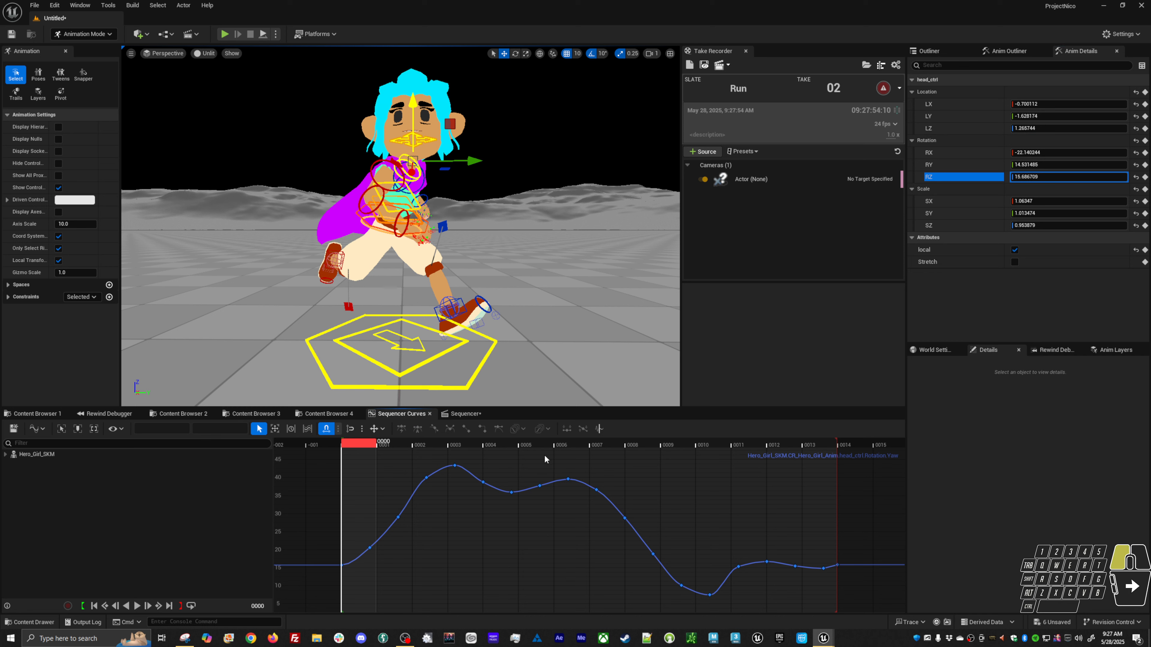
drag(357, 461, 551, 604)
click(576, 442)
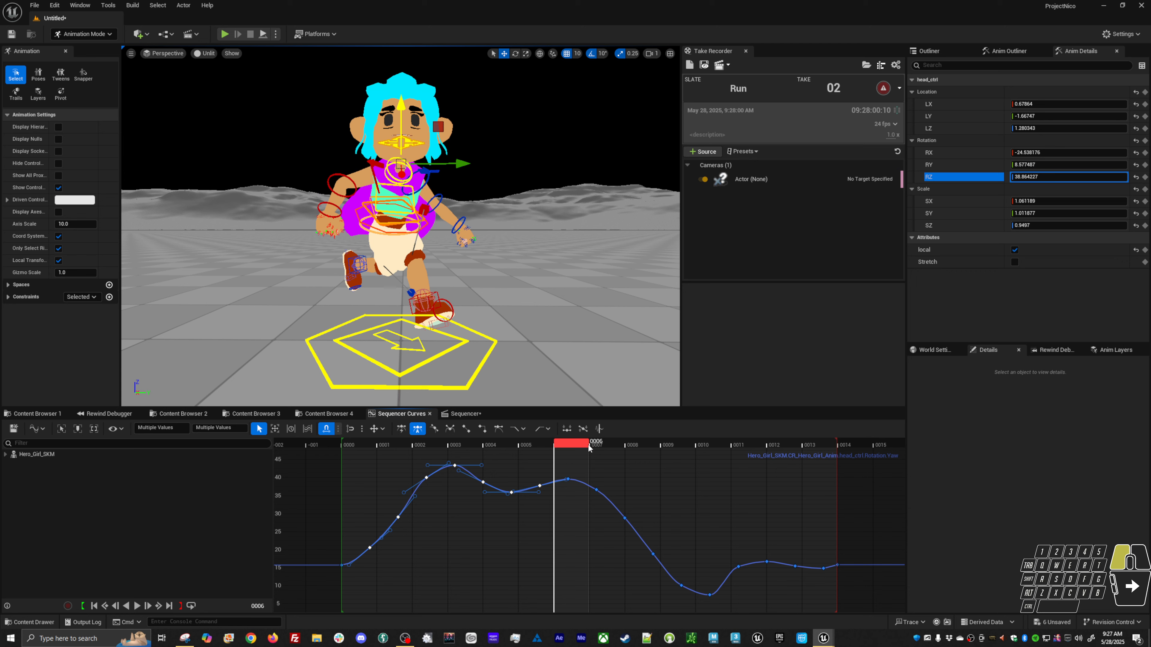
drag(589, 448, 343, 463)
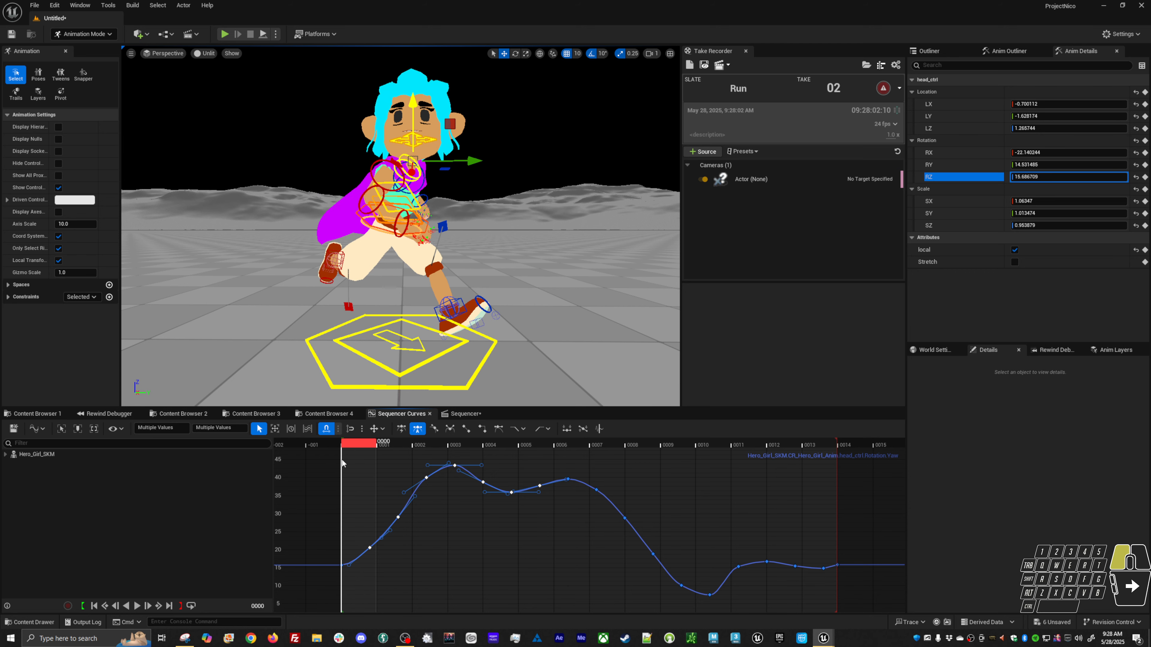
drag(551, 462, 411, 596)
key(Delete)
click(455, 446)
mouse_move(454, 447)
mouse_down()
mouse_move(752, 485)
mouse_move(617, 505)
mouse_move(779, 610)
mouse_move(829, 612)
mouse_up()
key(Delete)
Scrub the timeline and open the head control's Y rotation curve to inspect its keys.
key(alt+v)
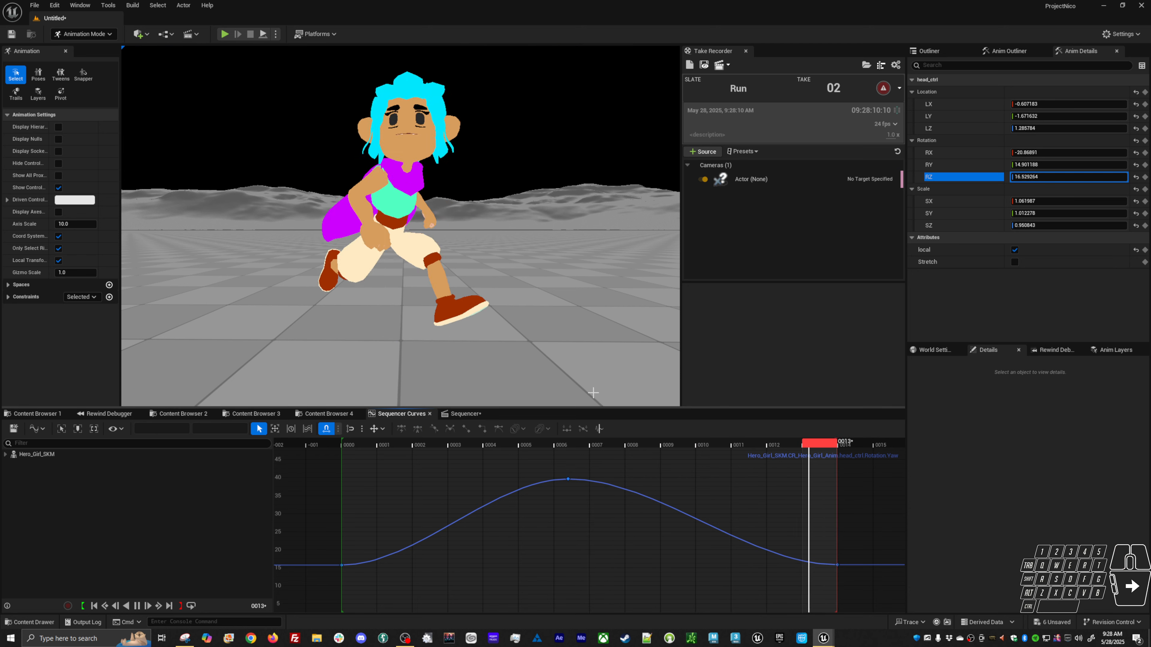
key(alt+v)
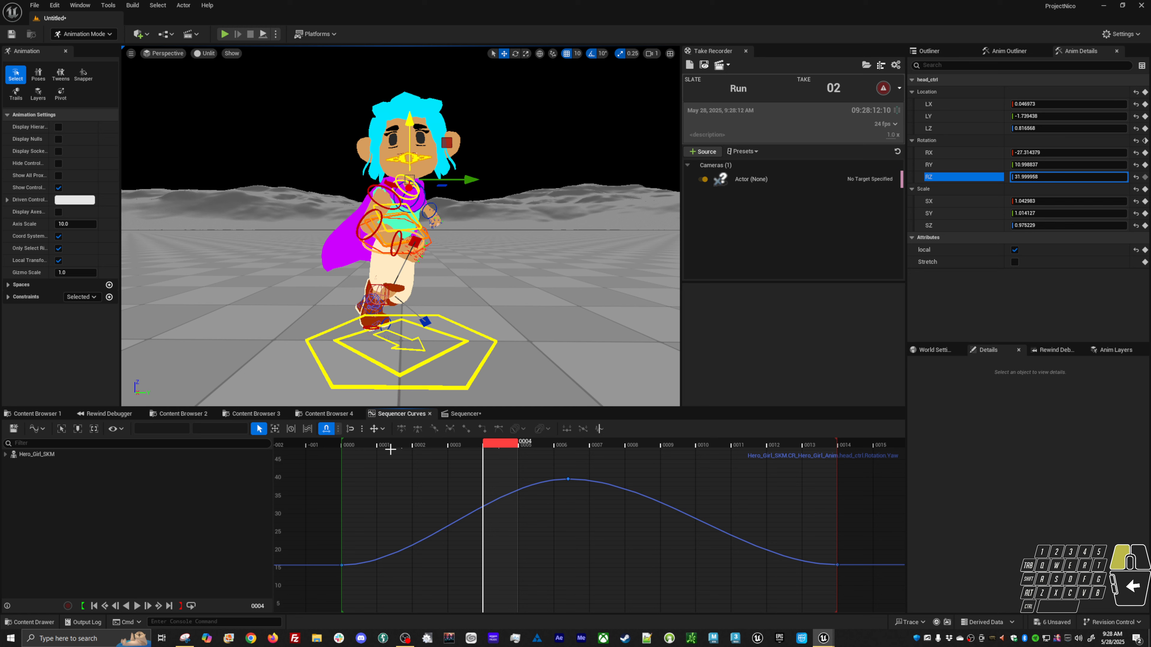
drag(390, 449, 386, 457)
drag(496, 445, 431, 438)
key(e)
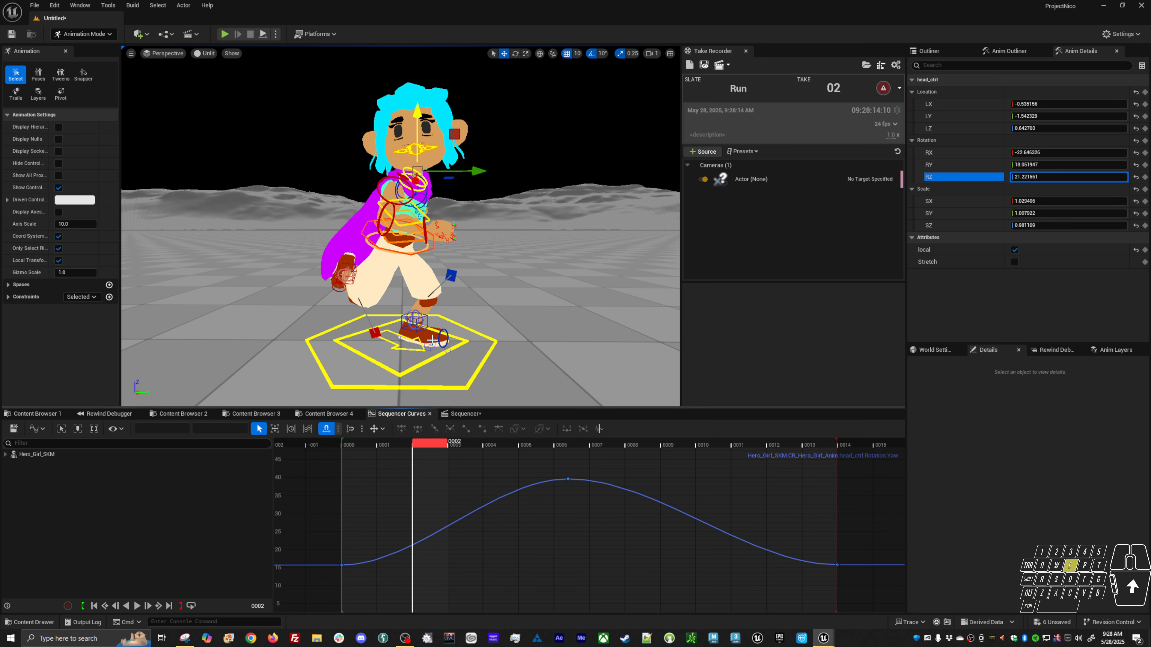
click(935, 165)
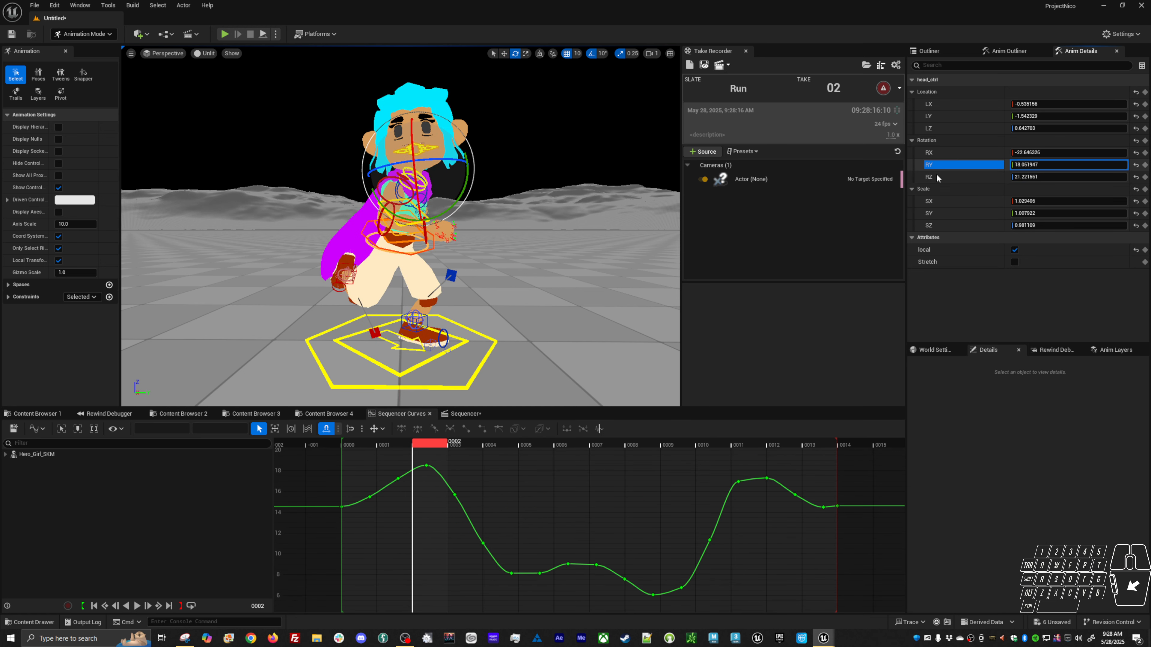
drag(365, 458, 561, 607)
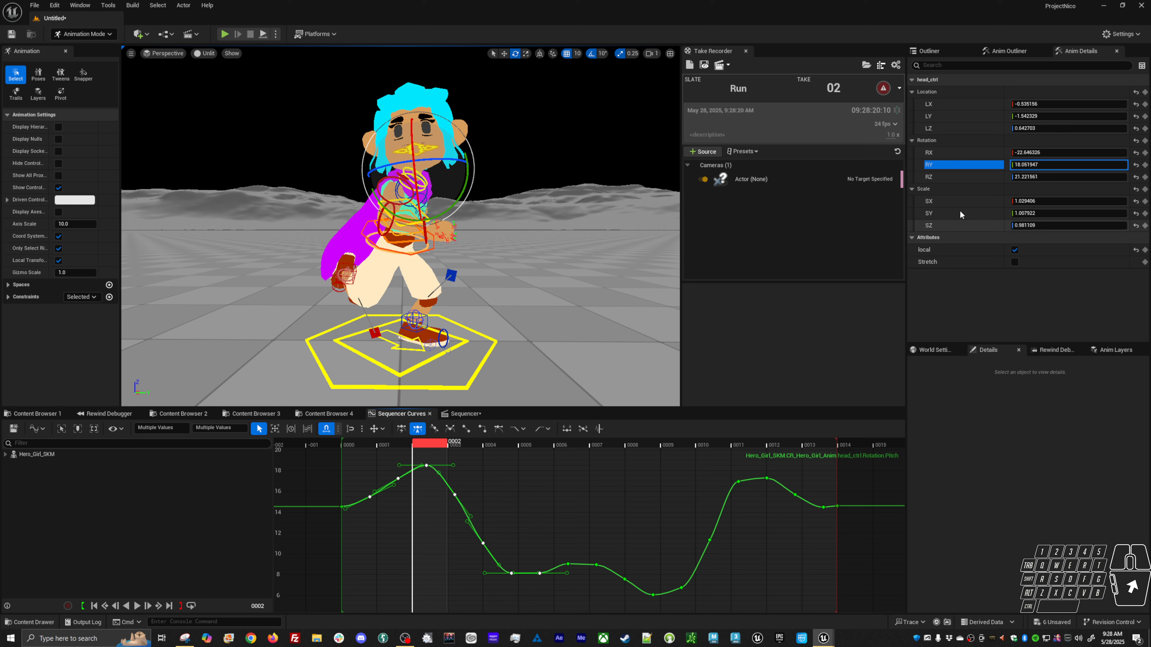
Move the Z rotation peak key to frame 7 and undo the following accidental drag.
click(945, 178)
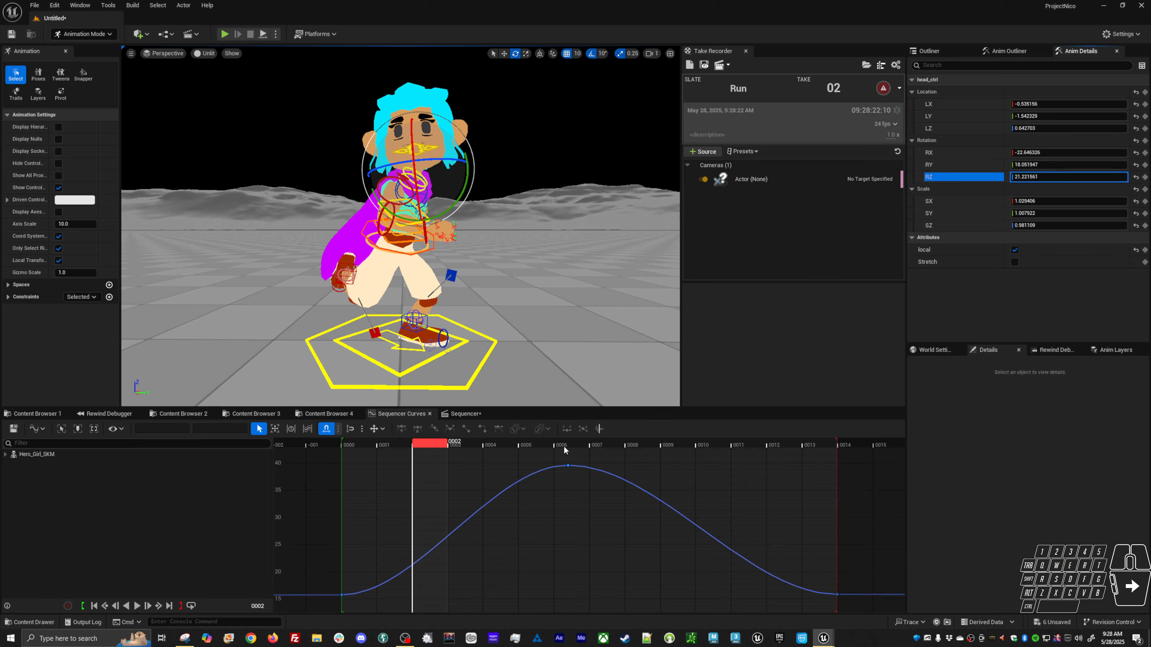
drag(574, 455, 548, 476)
key(w)
mouse_move(582, 519)
shift+middle_down()
mouse_move(598, 516)
mouse_move(577, 508)
shift+middle_up()
key(ctrl+z)
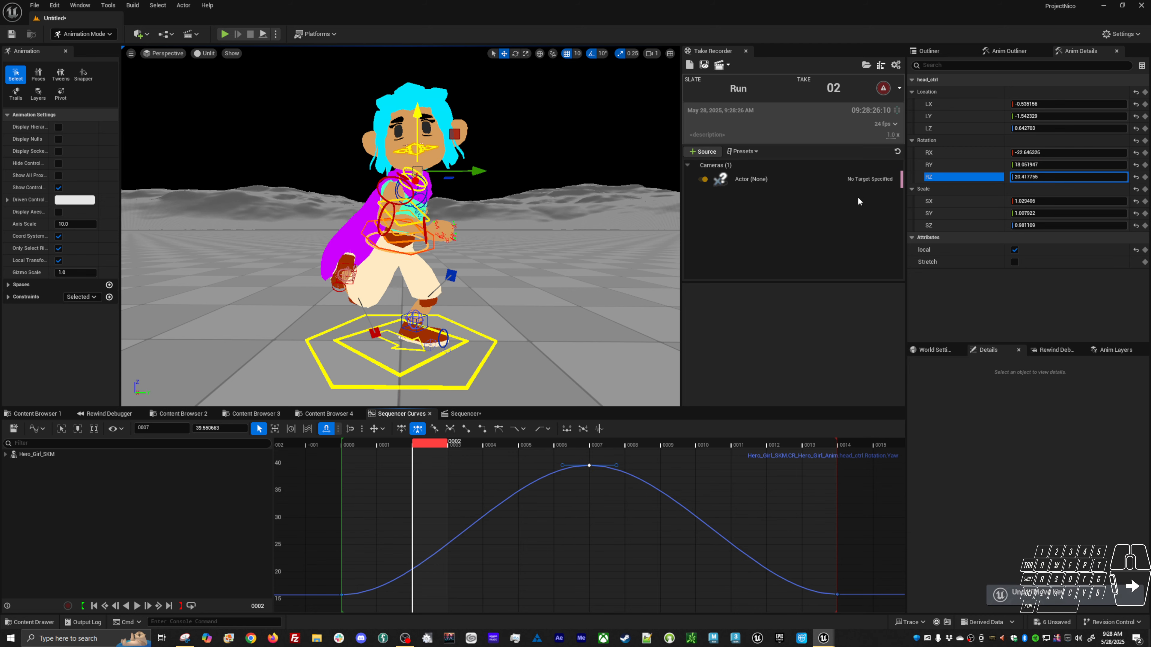
Delete the surrounding keys on the head's Y rotation curve, leaving a single dip at frame 7.
click(945, 164)
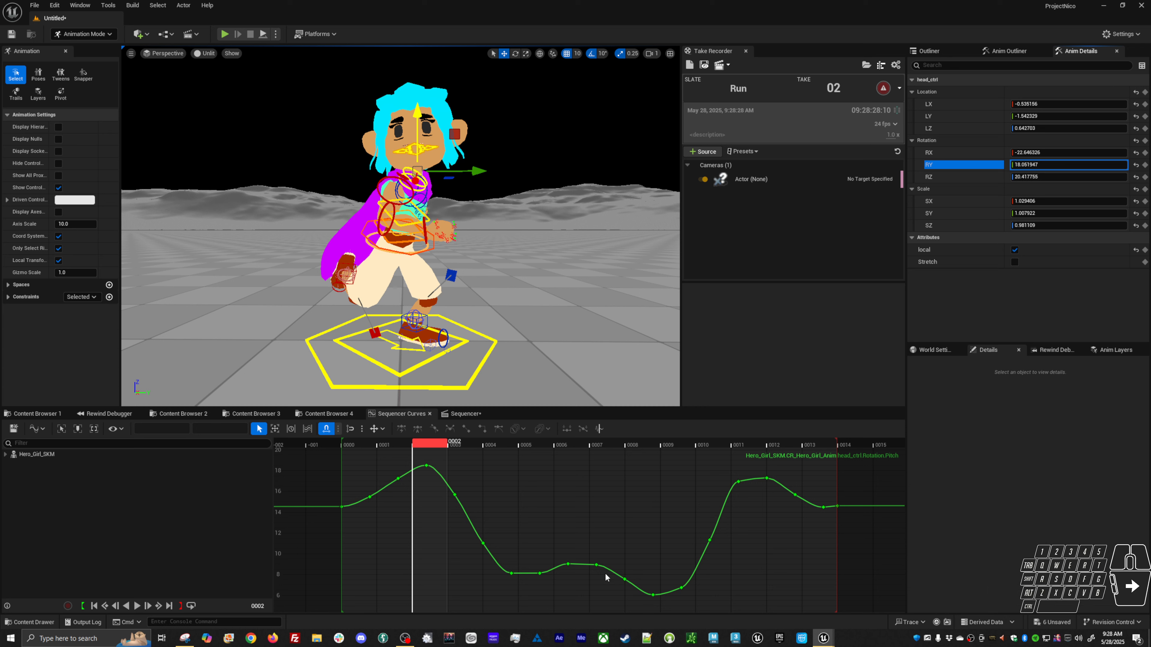
drag(592, 550, 694, 614)
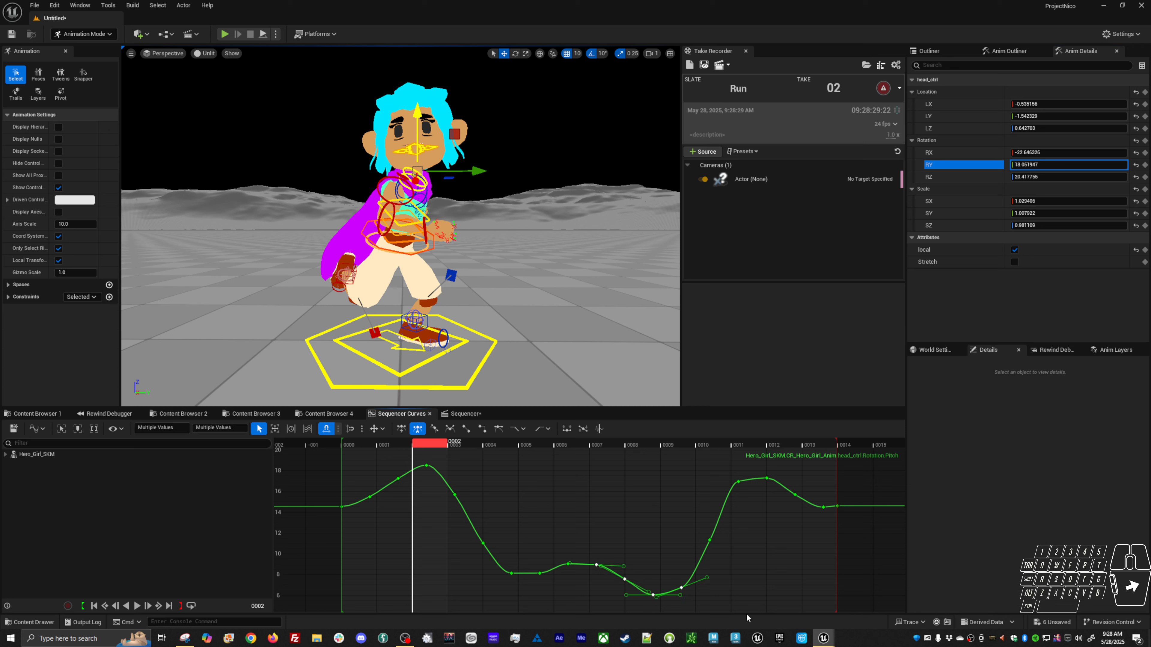
click(600, 564)
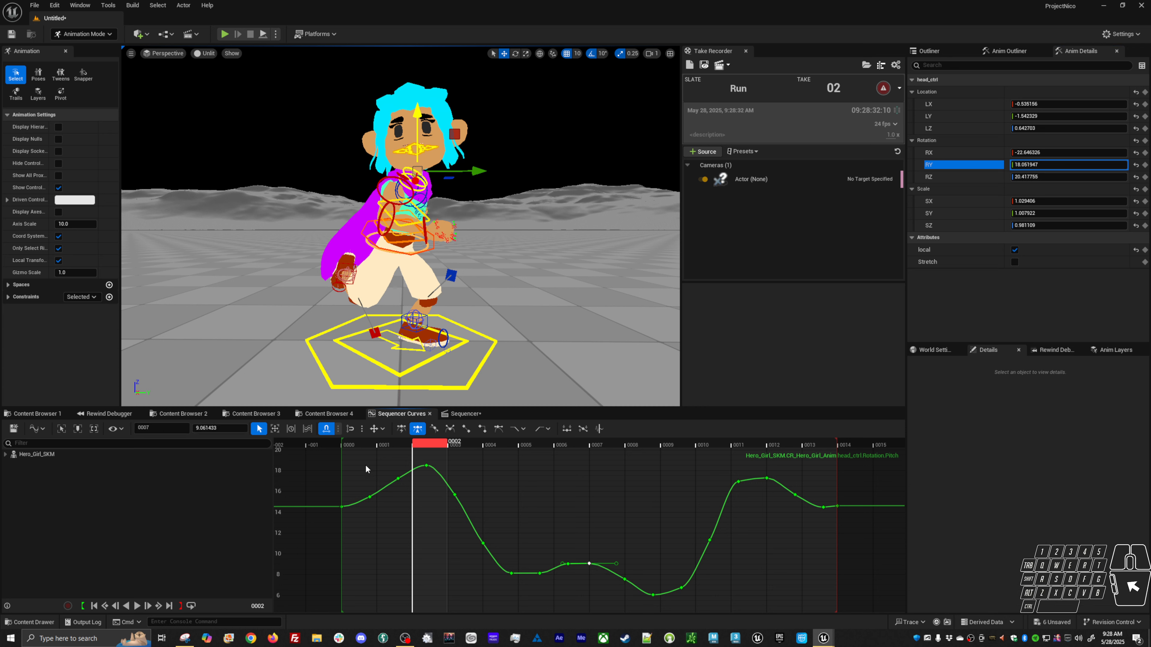
drag(366, 469, 577, 599)
key(Delete)
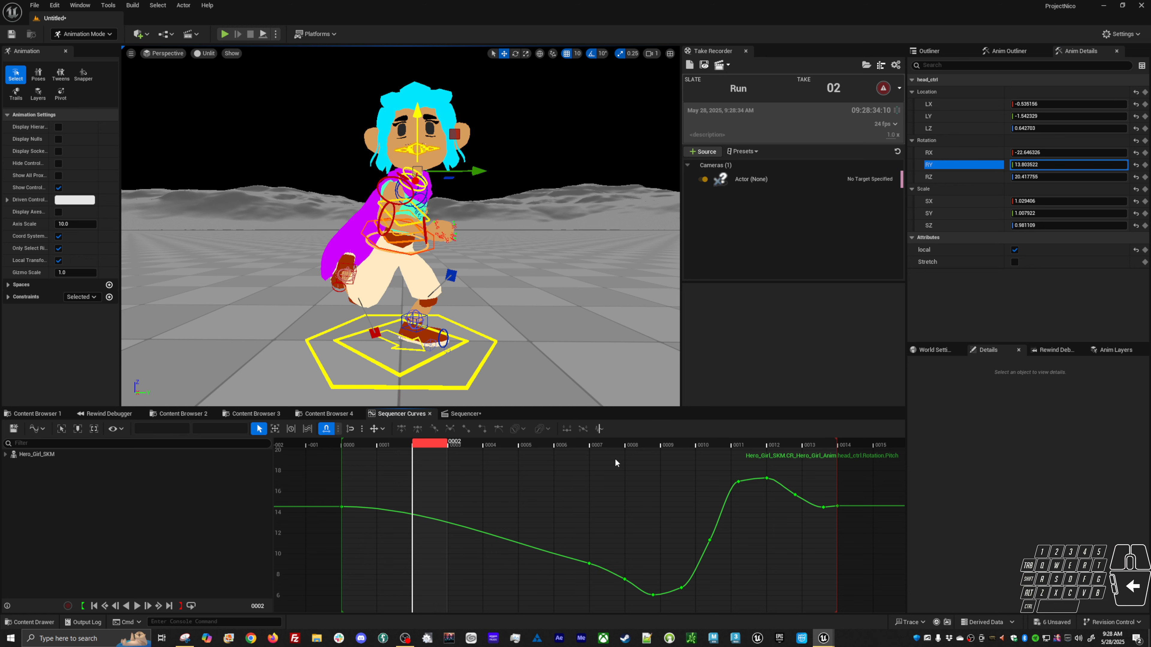
drag(830, 629, 829, 628)
key(Delete)
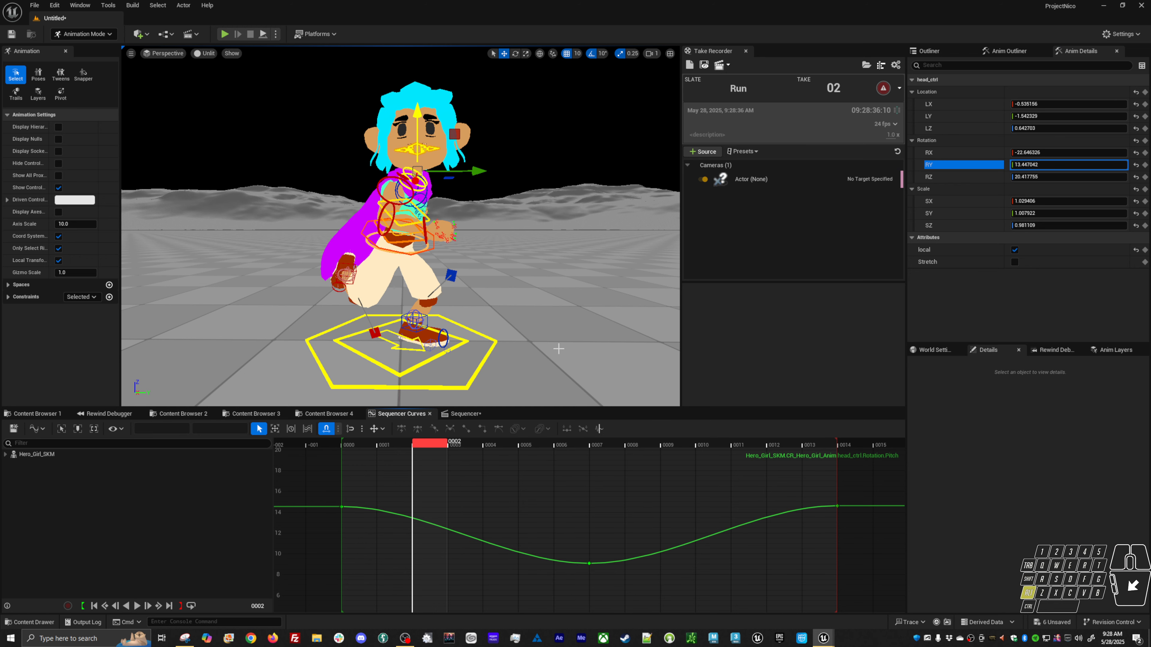
Play the loop and orbit around the character to review the head motion.
key(space)
alt+drag(559, 349, 521, 345)
alt+right_drag(521, 345, 553, 340)
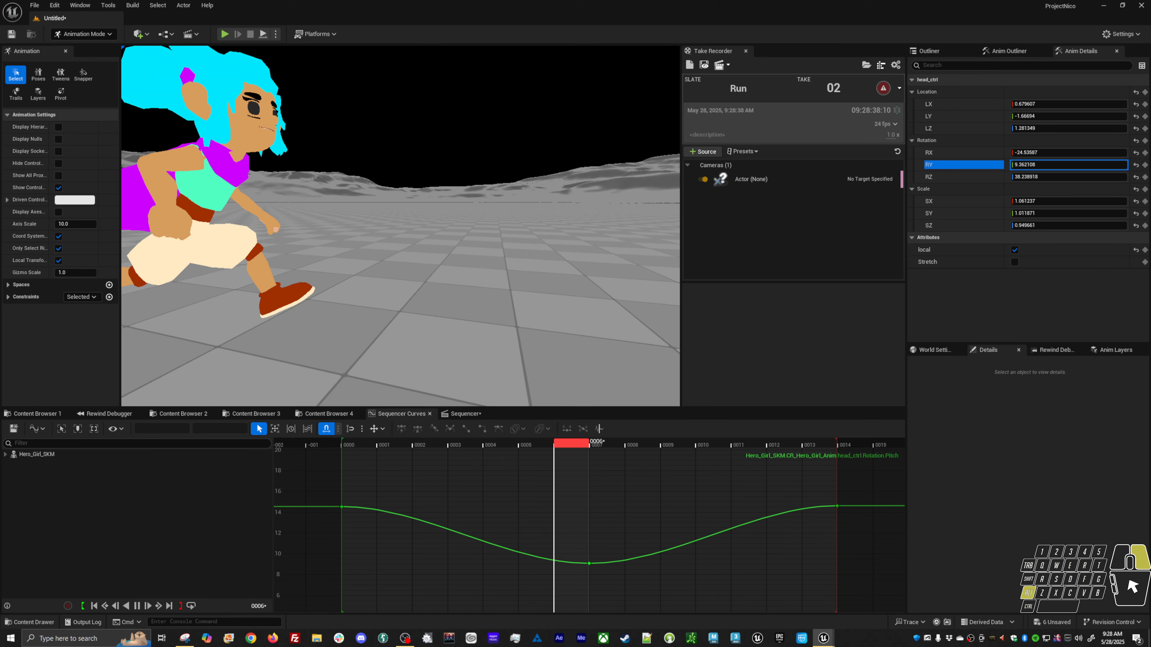
alt+right_drag(398, 211, 335, 177)
alt+drag(399, 211, 281, 202)
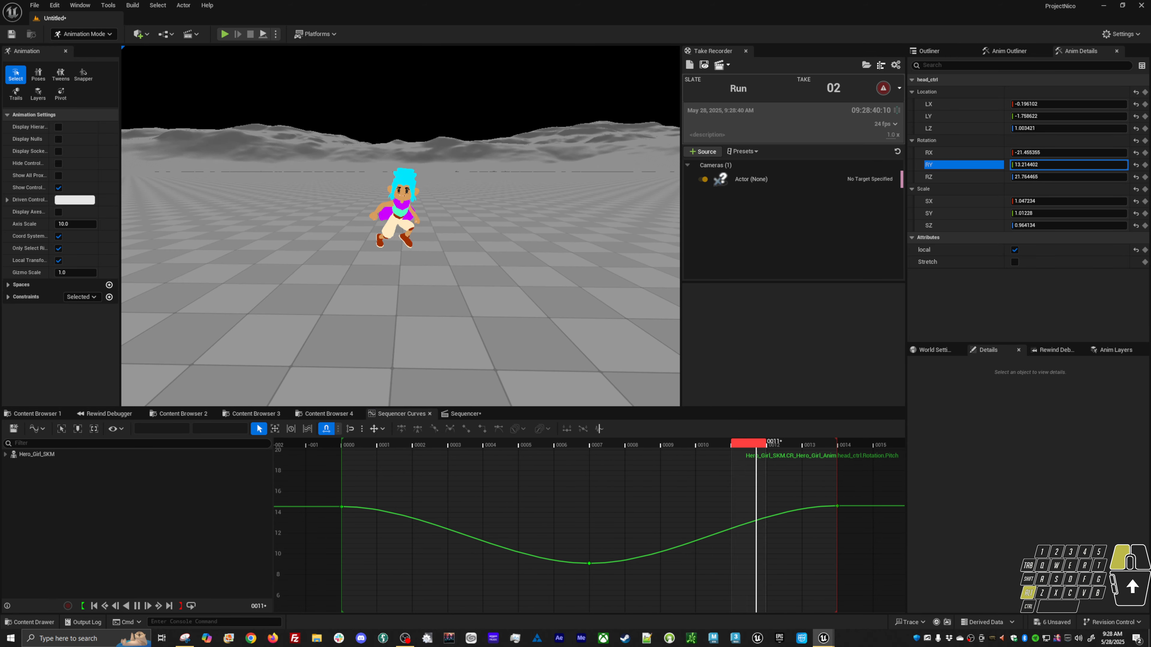
alt+right_drag(441, 254, 503, 267)
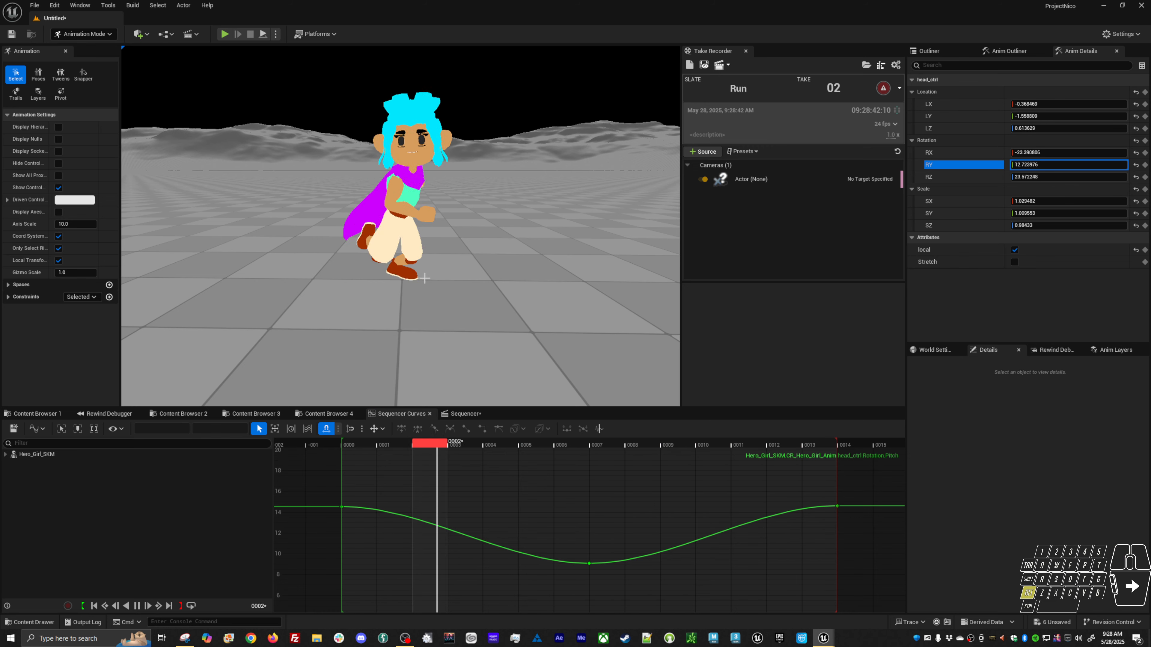
key(space)
drag(532, 446, 623, 451)
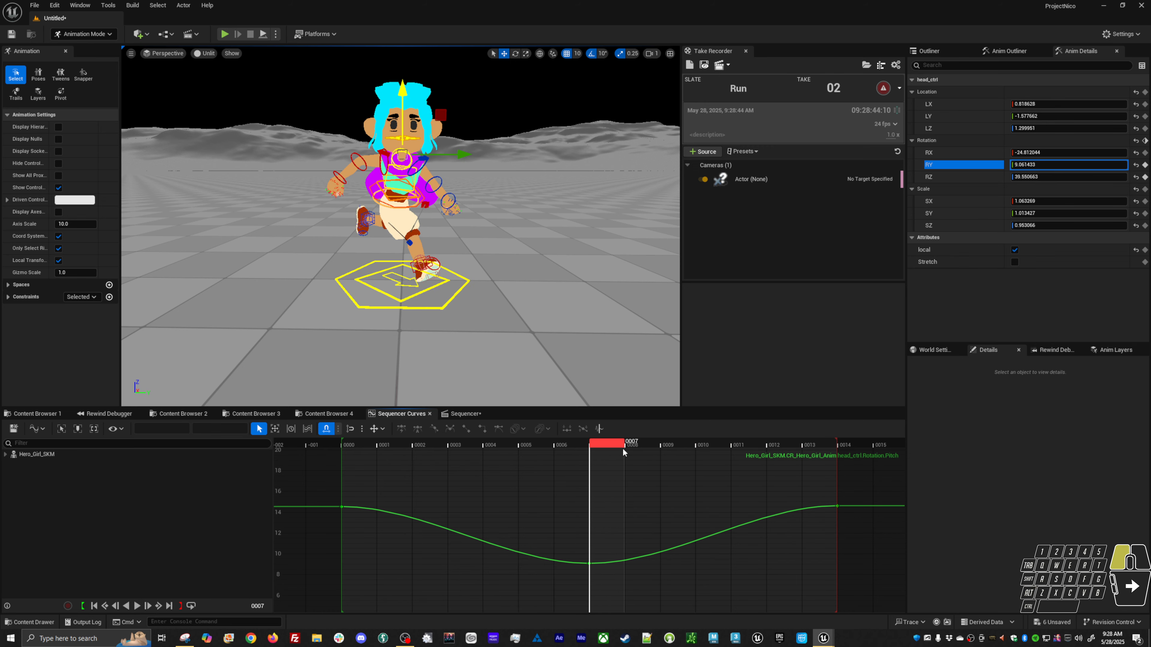
drag(326, 494, 449, 509)
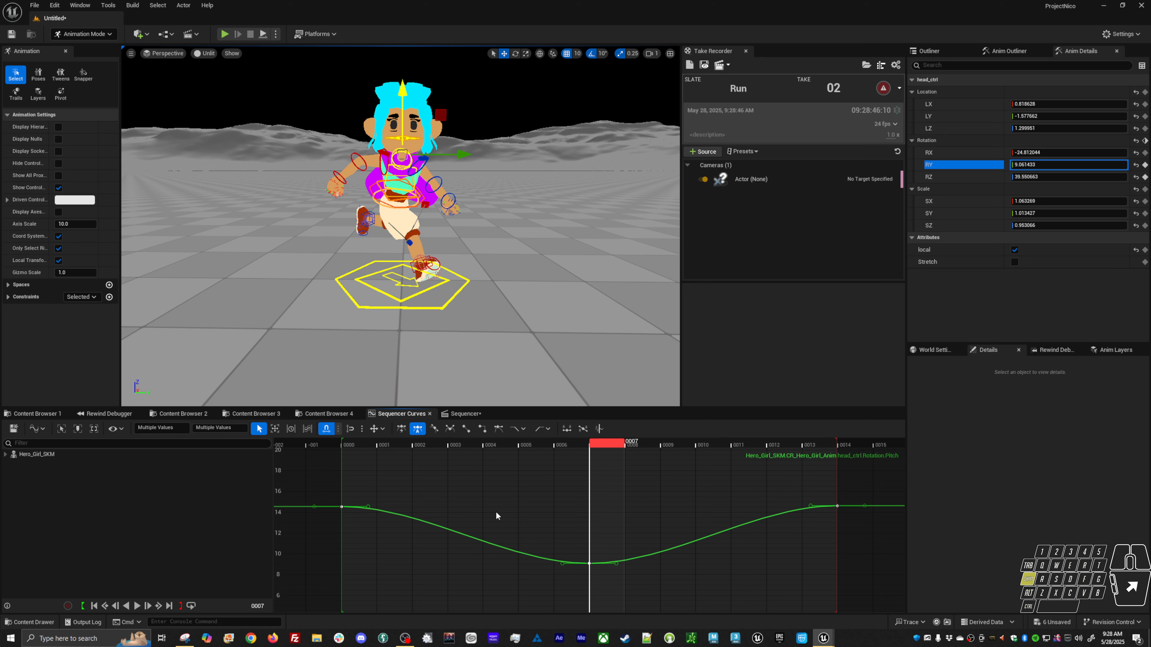
shift+middle_drag(495, 511, 554, 485)
shift+scroll(546, 517, down, 1)
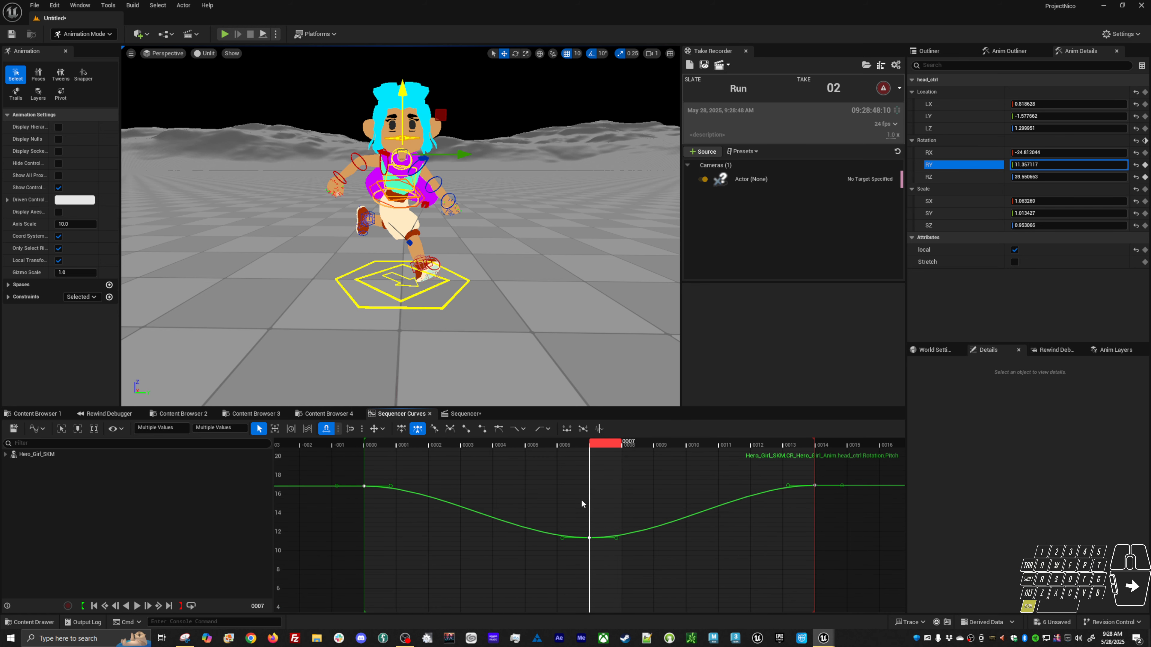
key(ctrl+z)
Scrub the timeline and bring up the head control's X and Y rotation curves to inspect them.
drag(602, 449, 532, 470)
drag(615, 469, 716, 476)
click(945, 153)
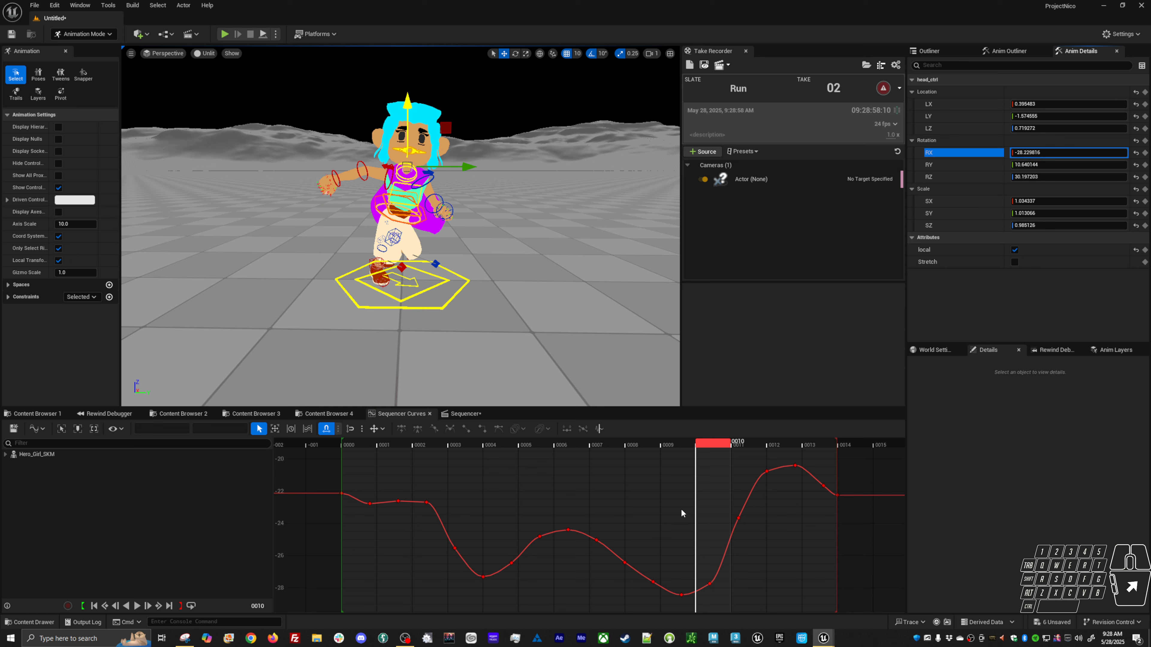
click(945, 165)
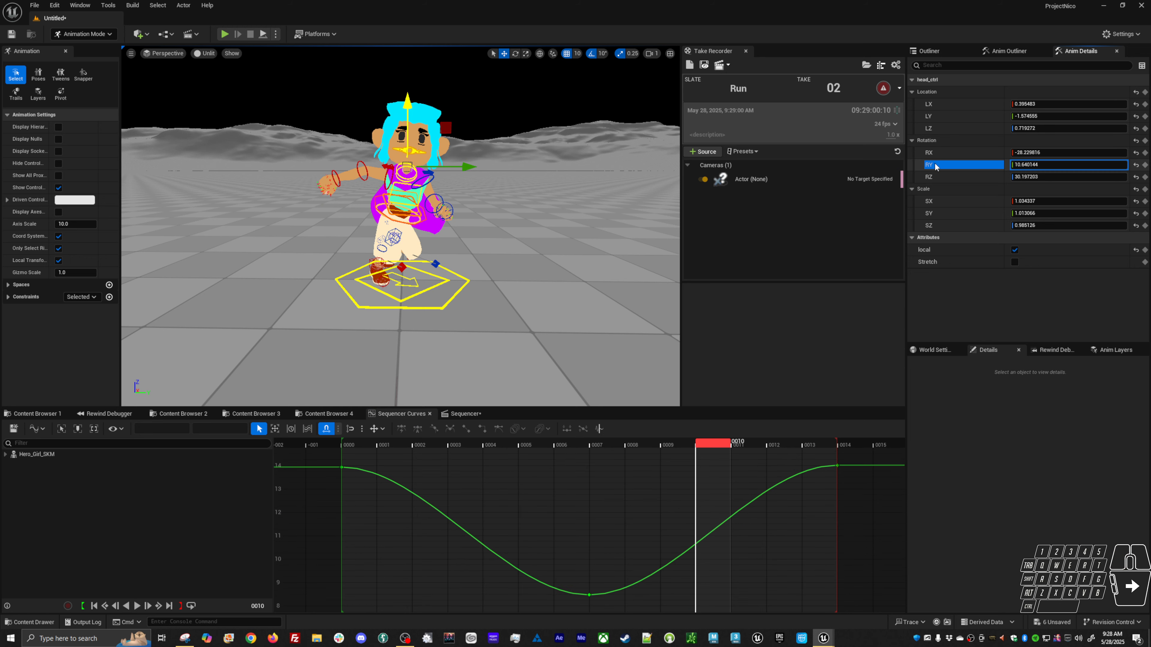
Rotate the head control slightly at frame 10 to key a new pose, then play and stop the loop.
key(e)
drag(448, 200, 453, 195)
key(space)
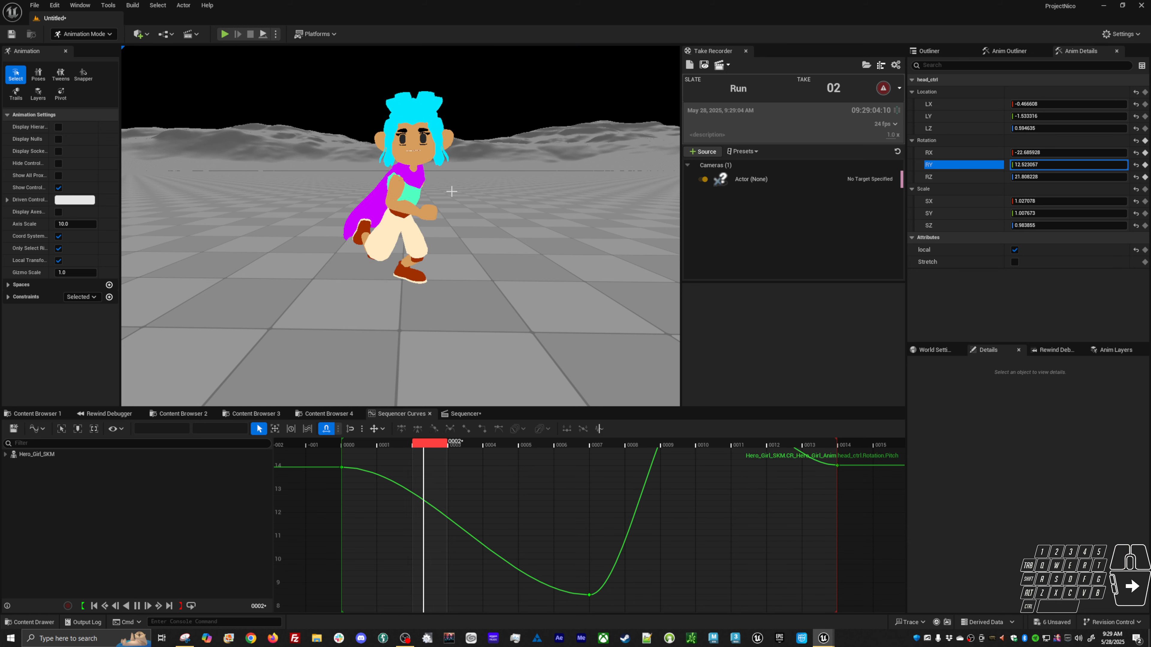
key(space)
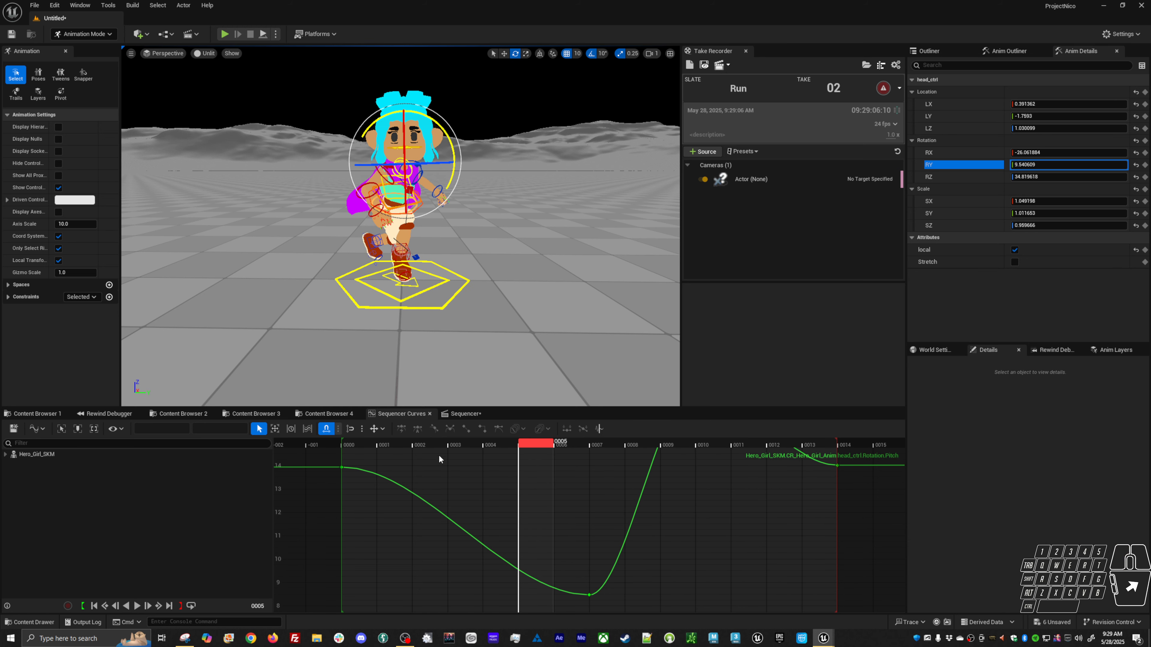
Rotate the head control slightly at frame 3 to key it, then play and stop the loop.
drag(446, 445, 474, 434)
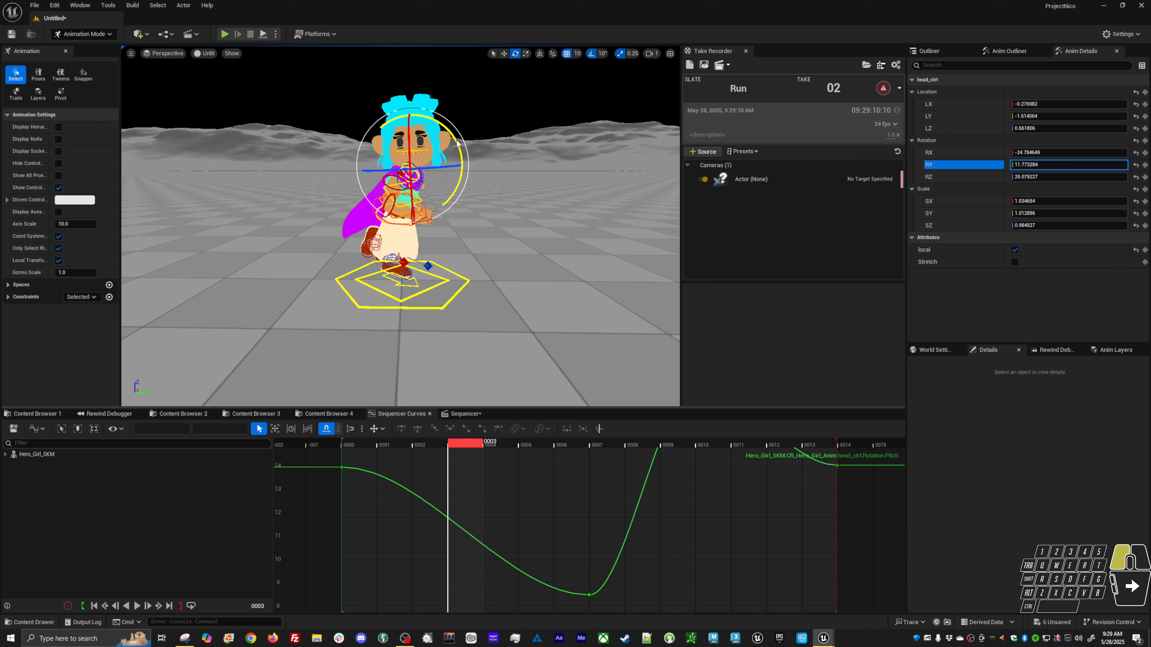
drag(458, 145, 459, 146)
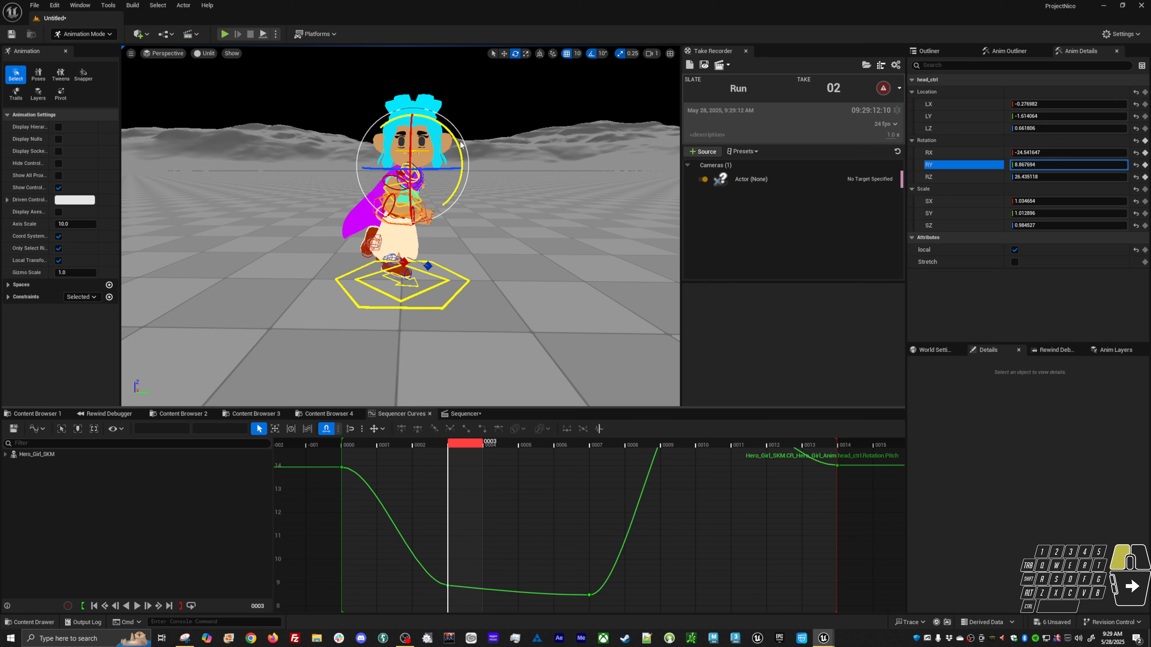
key(space)
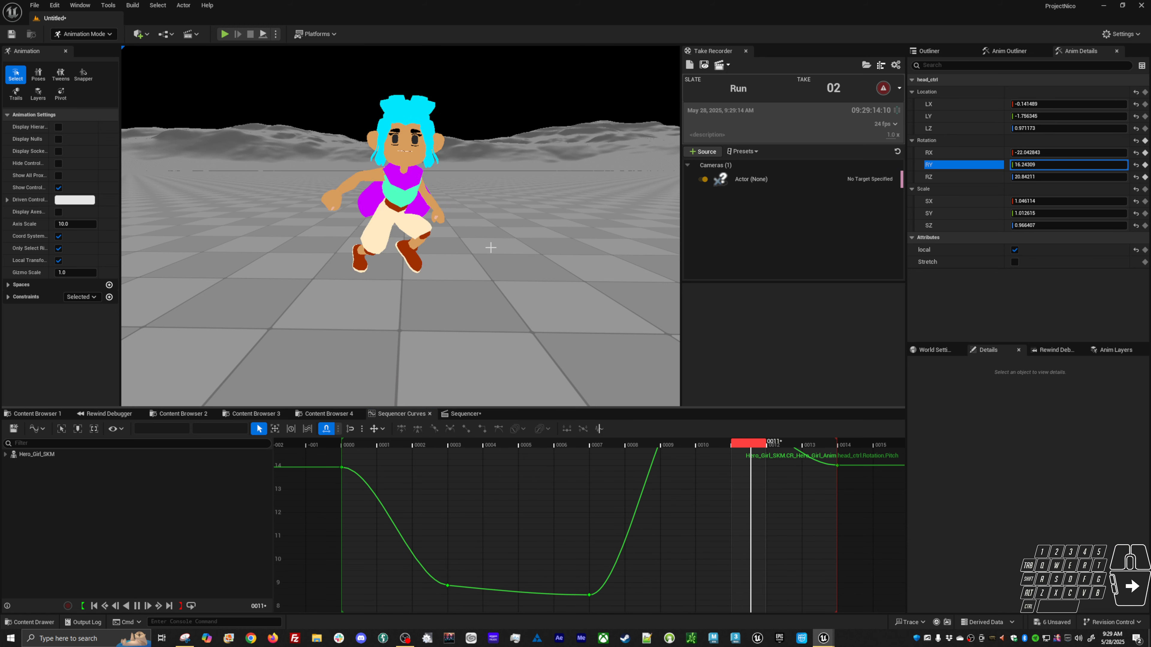
key(space)
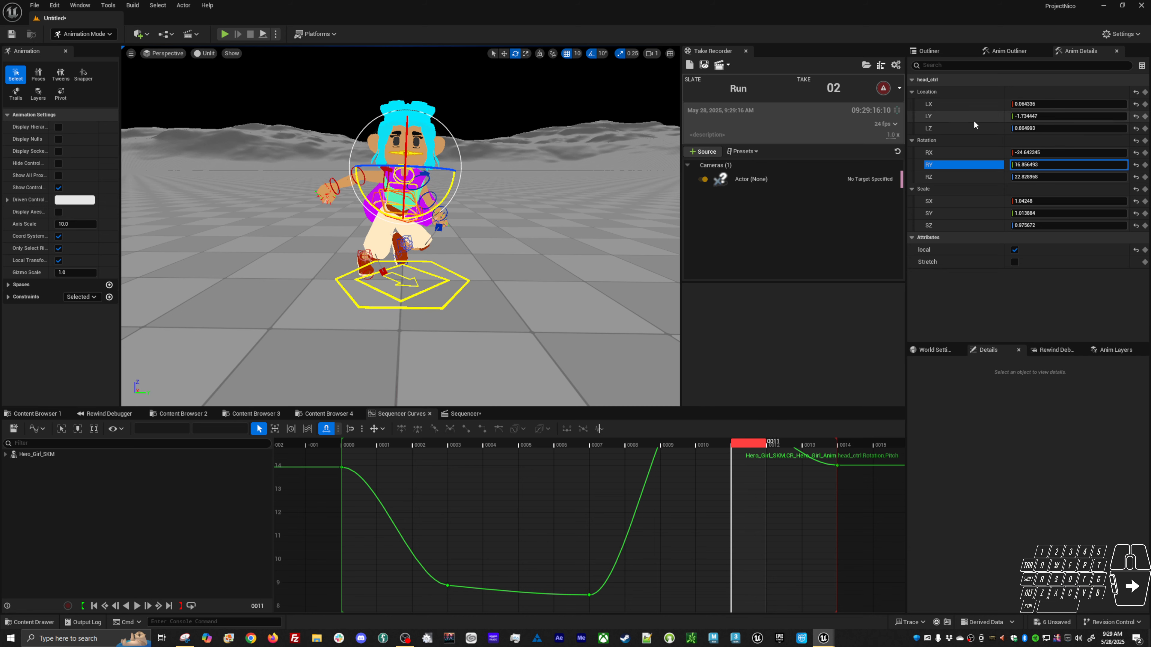
Open the head's Z rotation curve and delete the extra keys at frames 3 and 10.
click(969, 127)
click(947, 181)
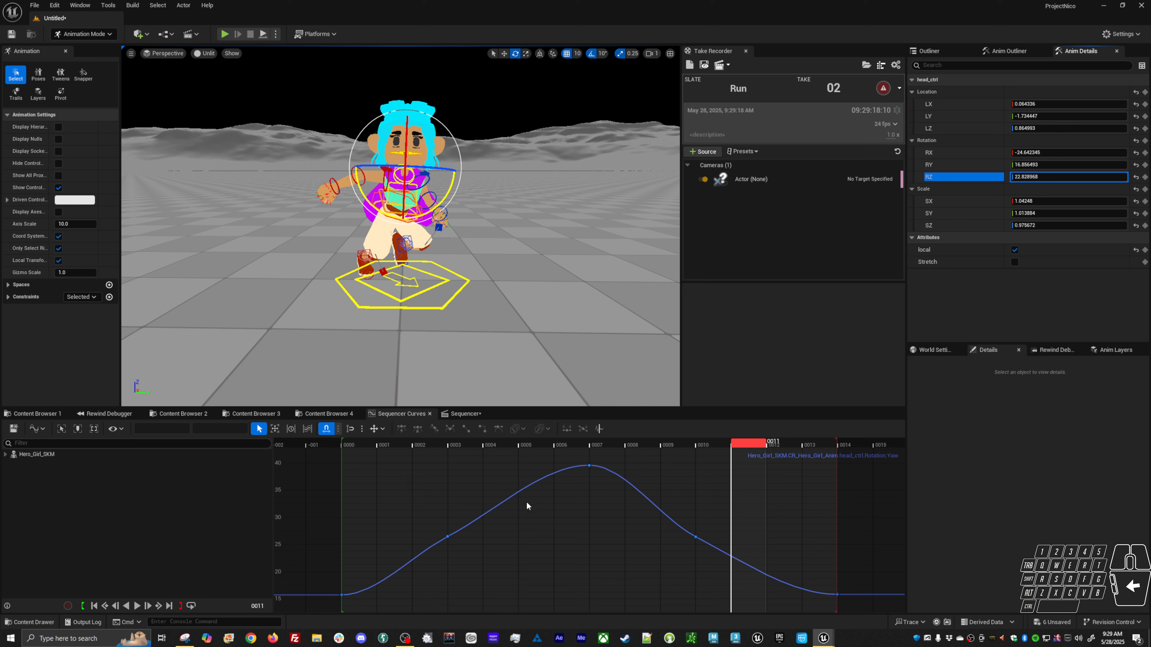
key(Delete)
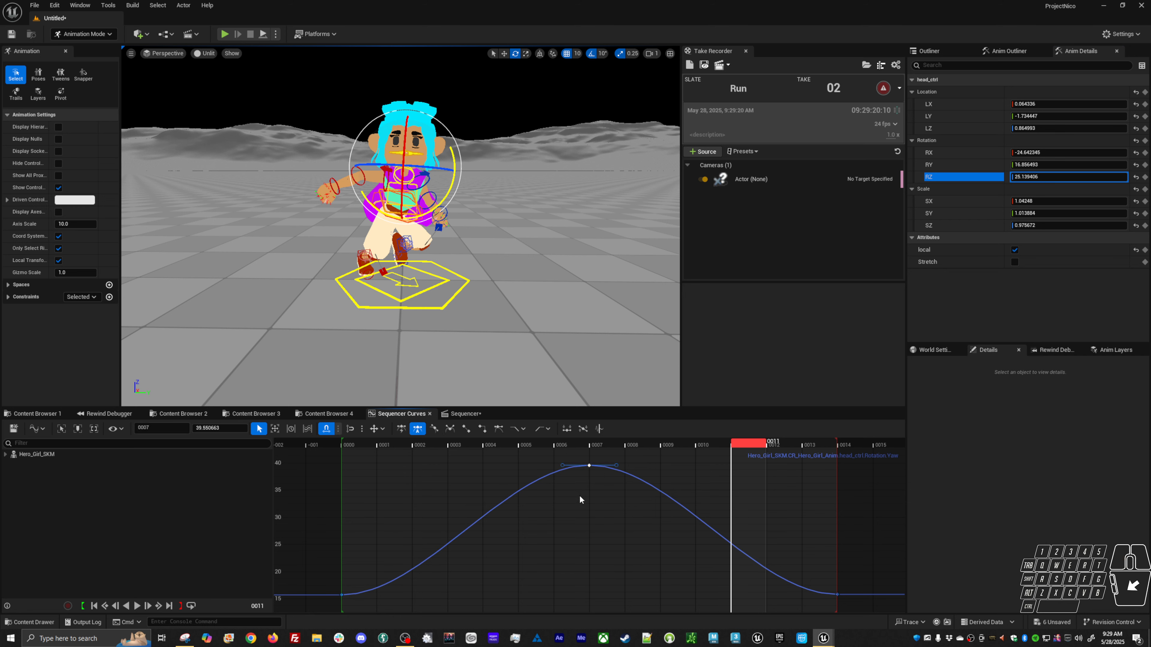
Raise the Z rotation peak key at frame 7 to about 41.
click(602, 444)
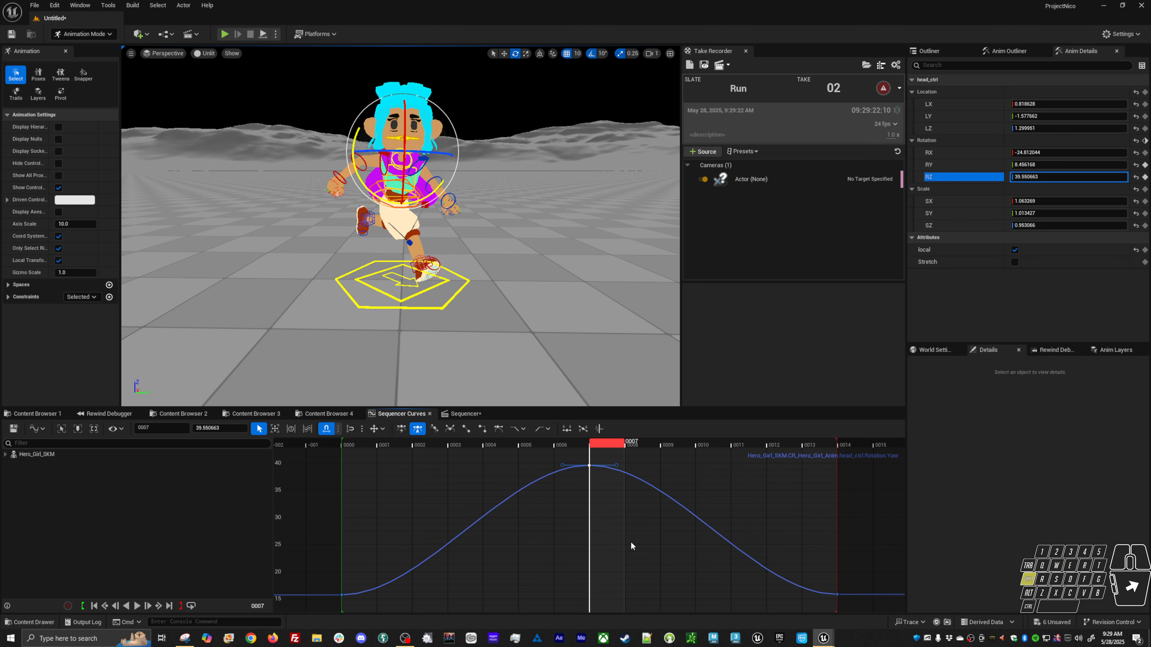
mouse_move(636, 533)
shift+middle_down()
mouse_move(645, 503)
mouse_move(642, 527)
shift+middle_up()
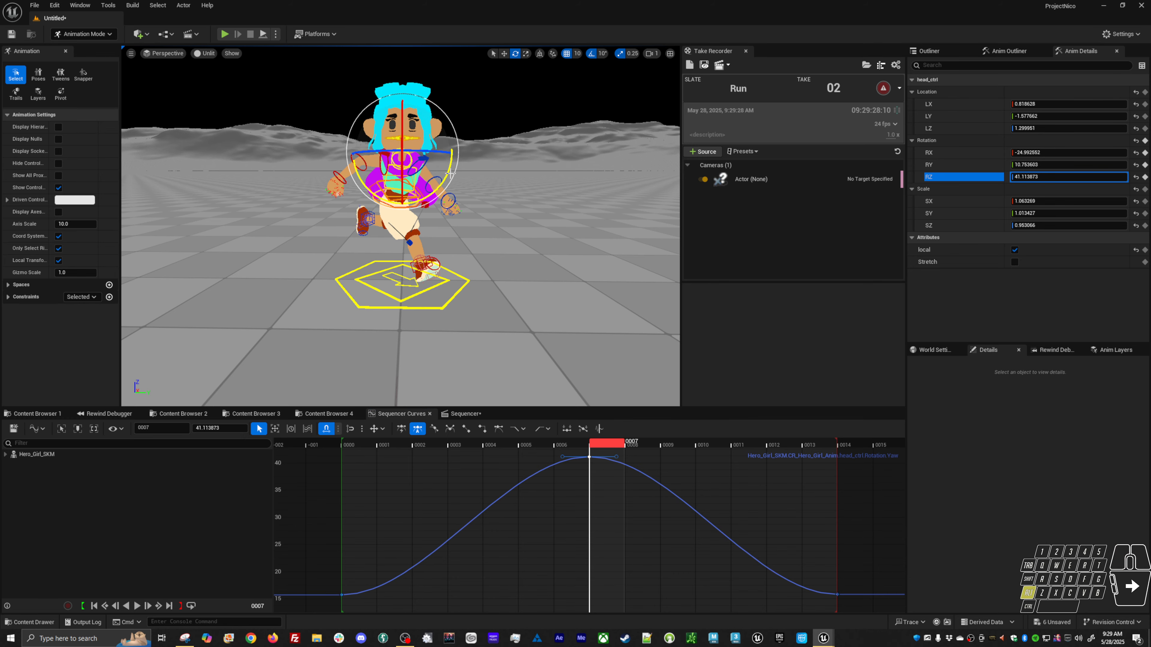
Hide the rig controls and orbit around the character while playing the loop to review the head turn.
key(alt+v)
alt+drag(450, 233, 579, 301)
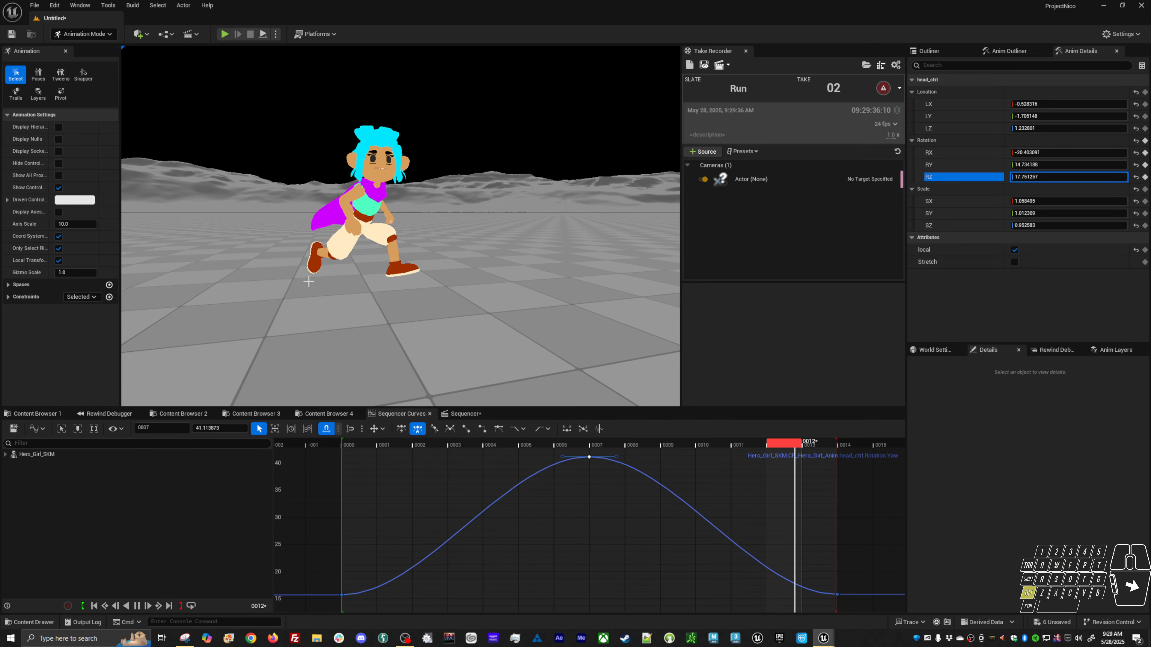
alt+drag(309, 282, 521, 294)
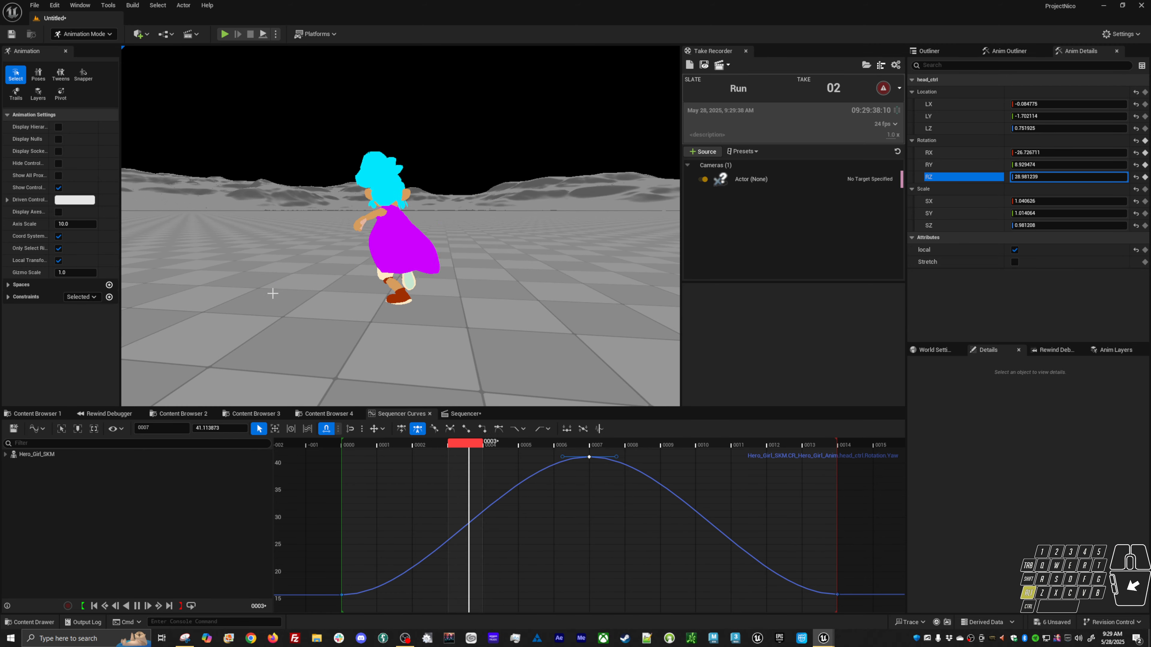
alt+drag(273, 293, 422, 290)
alt+right_drag(421, 290, 466, 317)
alt+drag(467, 317, 446, 333)
alt+right_drag(446, 333, 494, 349)
alt+drag(494, 349, 385, 342)
key(space)
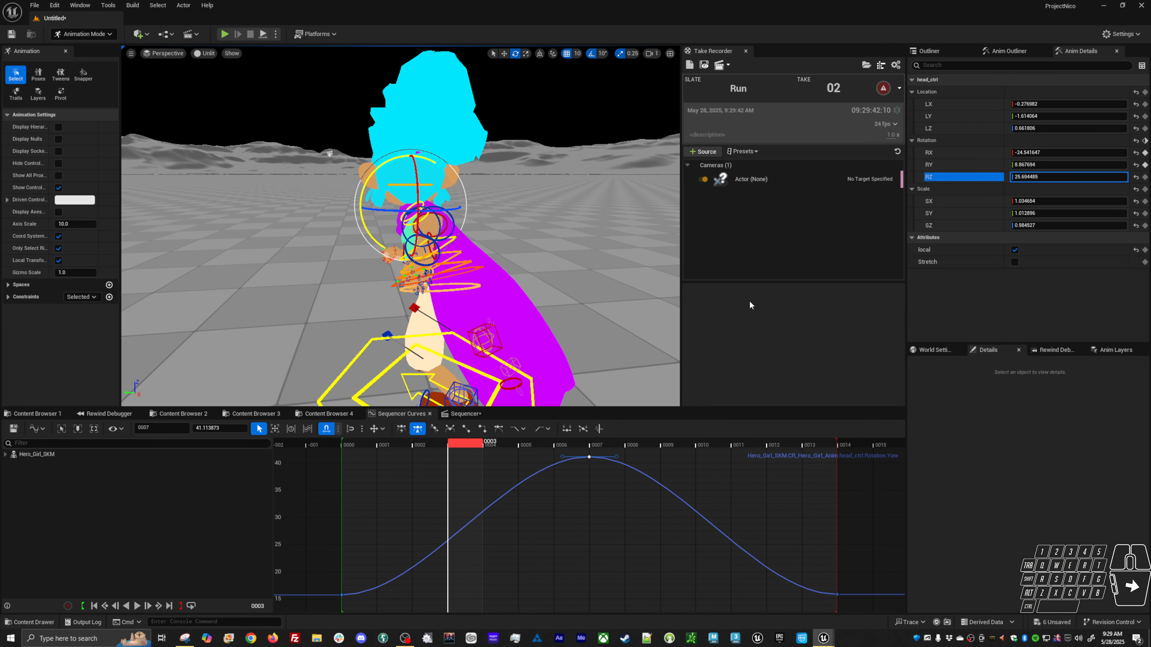
Open the animation layers list and mute the root layer.
click(936, 355)
click(1001, 351)
click(1057, 351)
click(1105, 350)
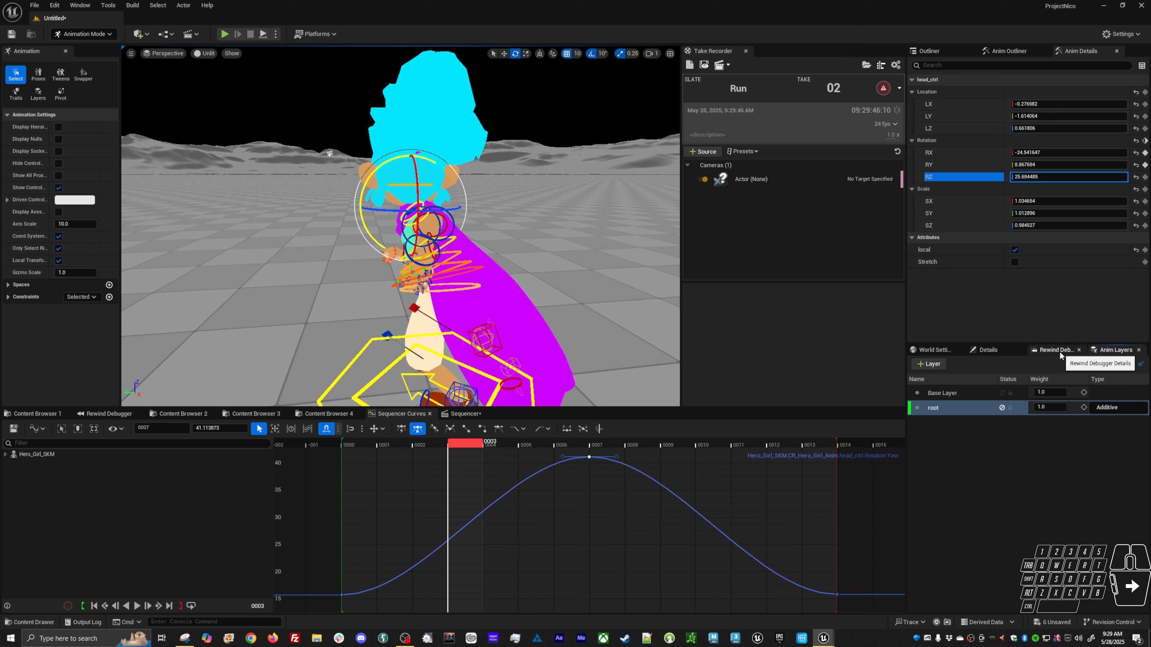
click(1002, 408)
Orbit the view and play the loop to review the motion with the root layer muted.
alt+right_drag(497, 318, 483, 336)
alt+drag(483, 337, 482, 333)
key(alt+v)
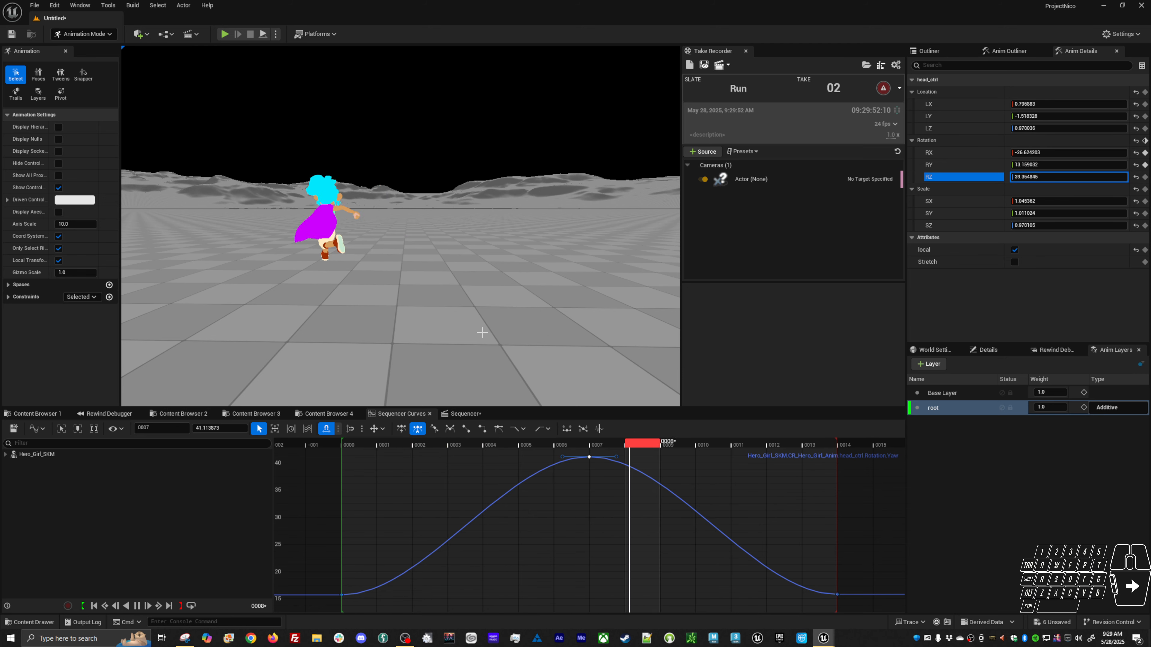
key(space)
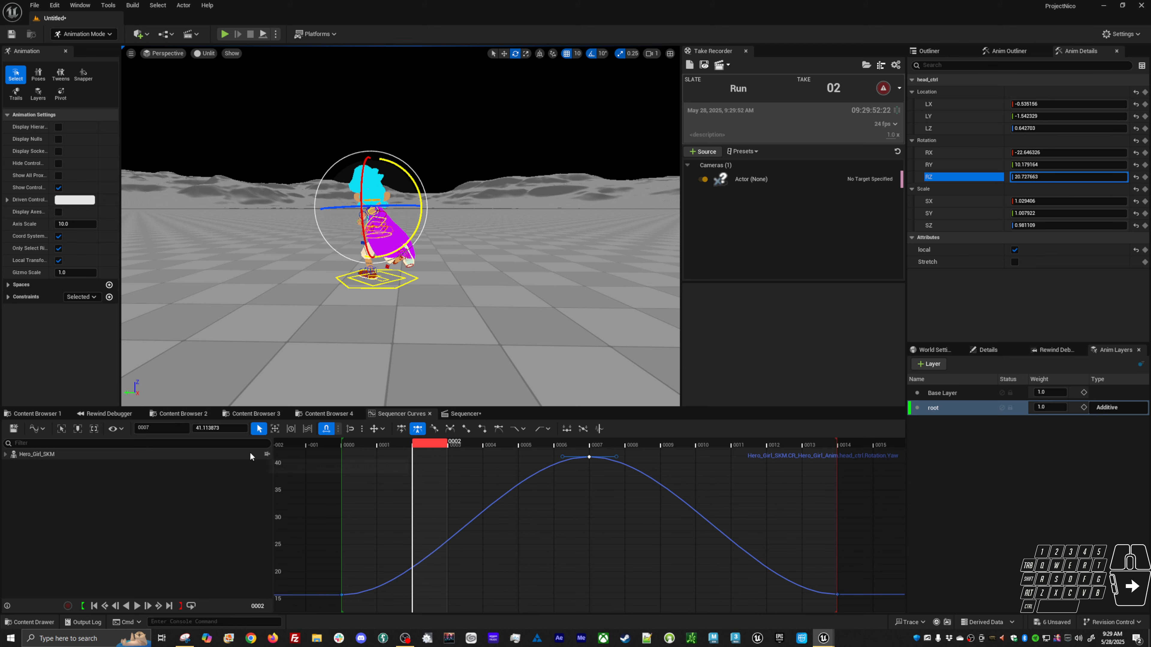
Bake the Hero_Girl_SKM track to an animation sequence named test_run_FL in the Locomotion > Unarmed folder.
click(466, 412)
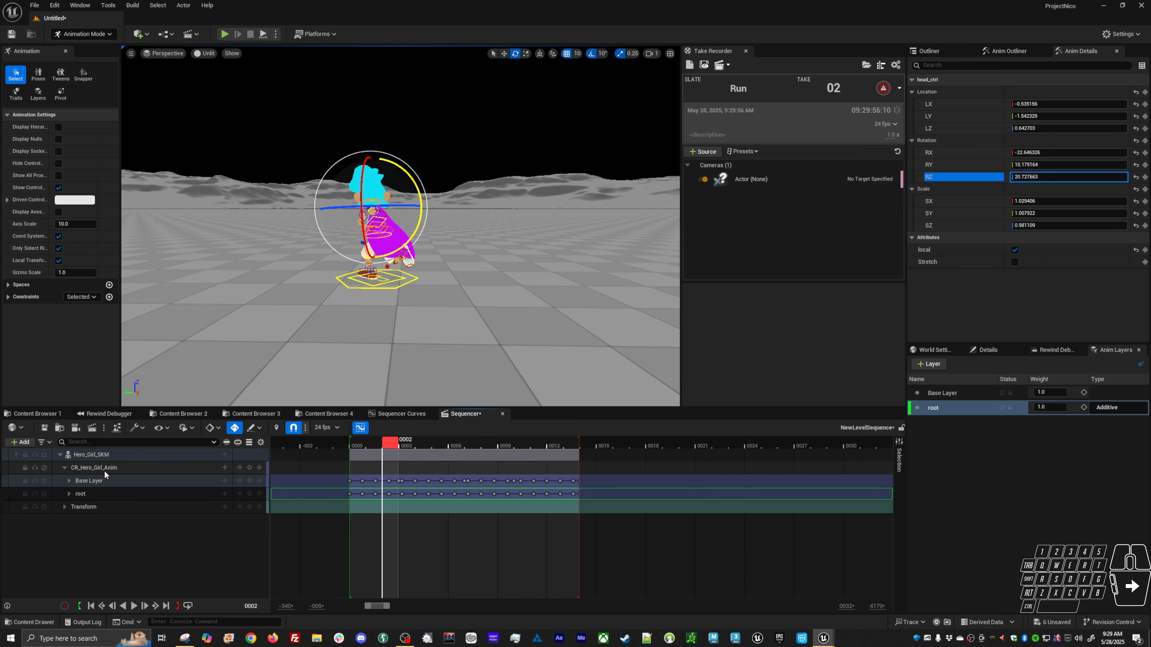
right_click(105, 455)
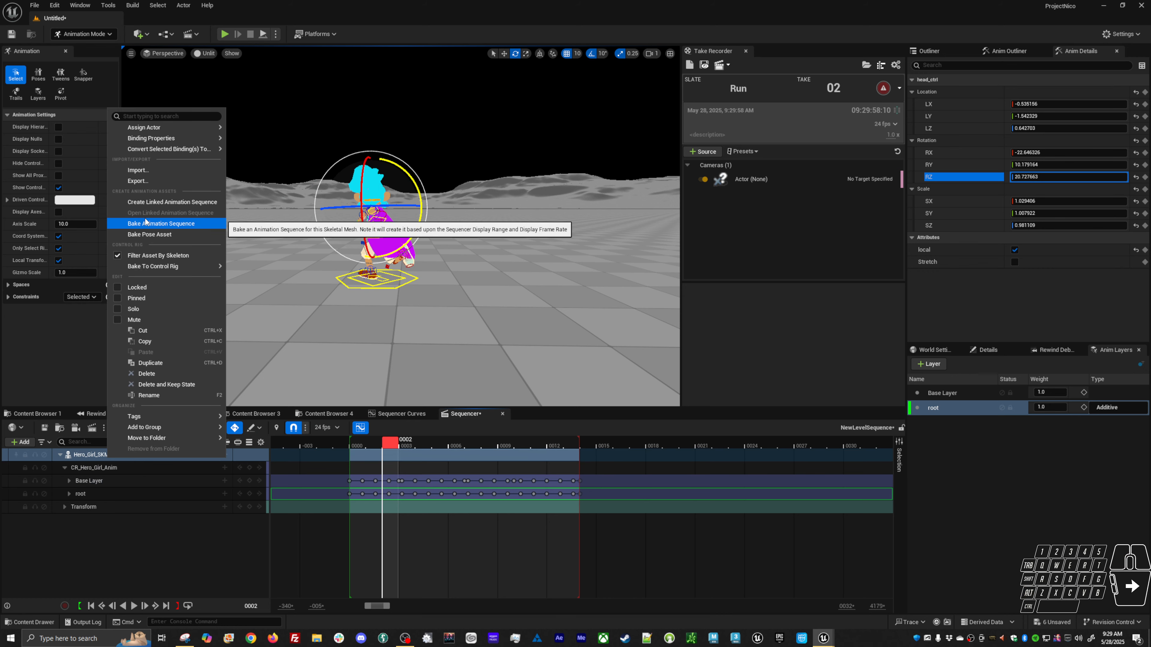
click(145, 222)
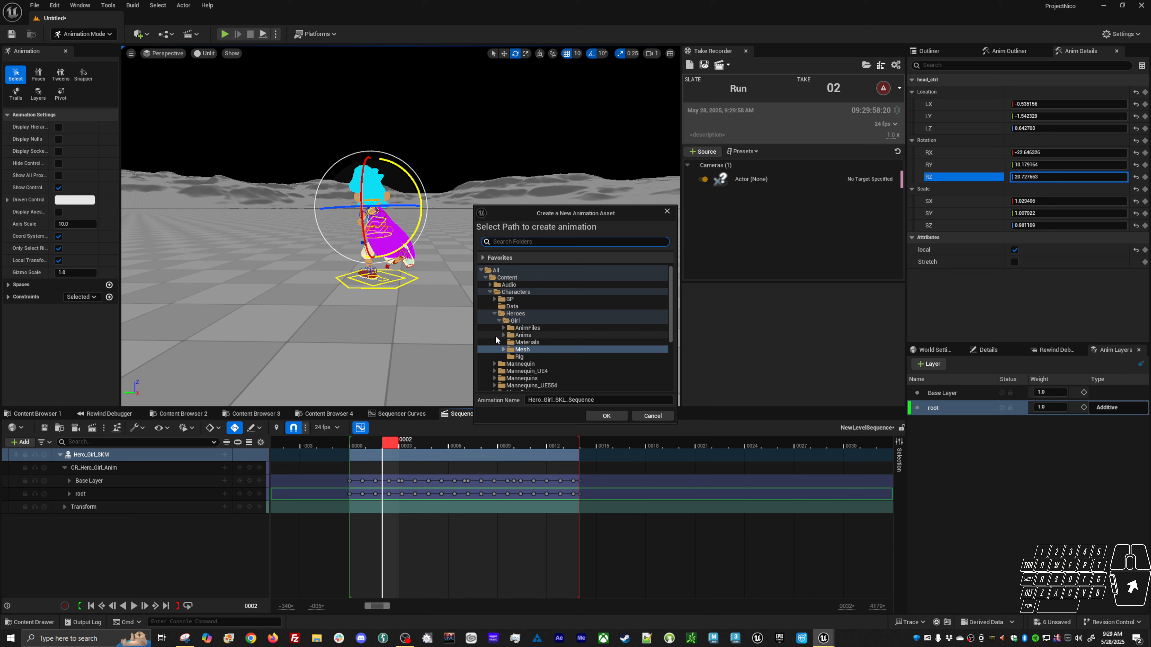
click(502, 335)
scroll(507, 374, down, 3)
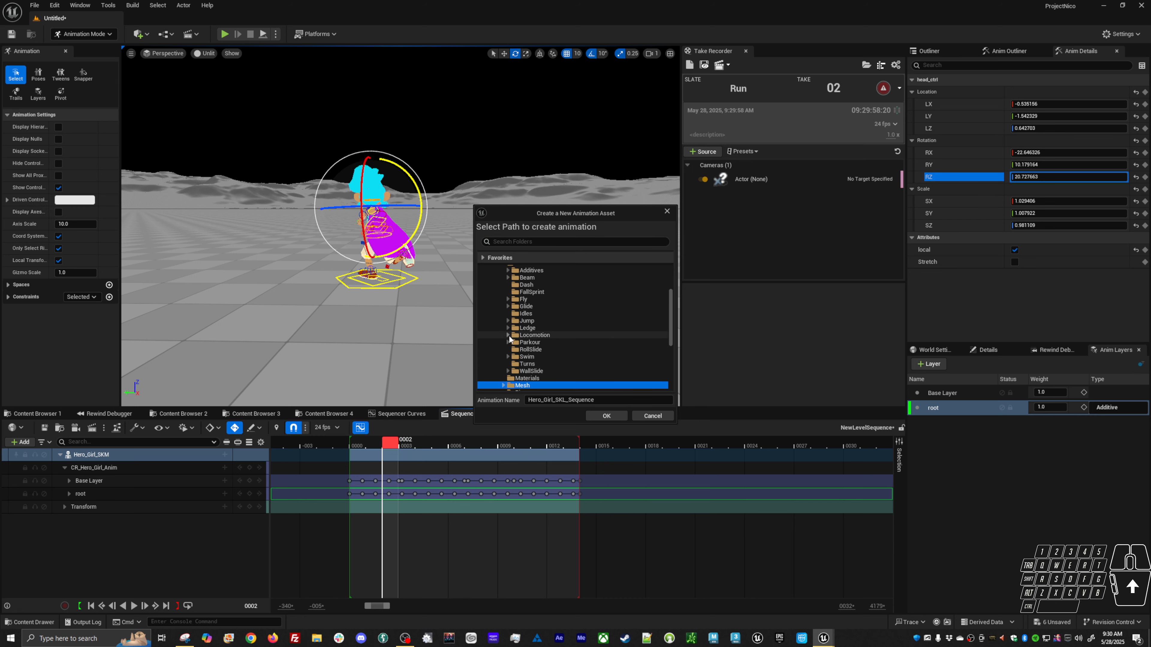
click(536, 350)
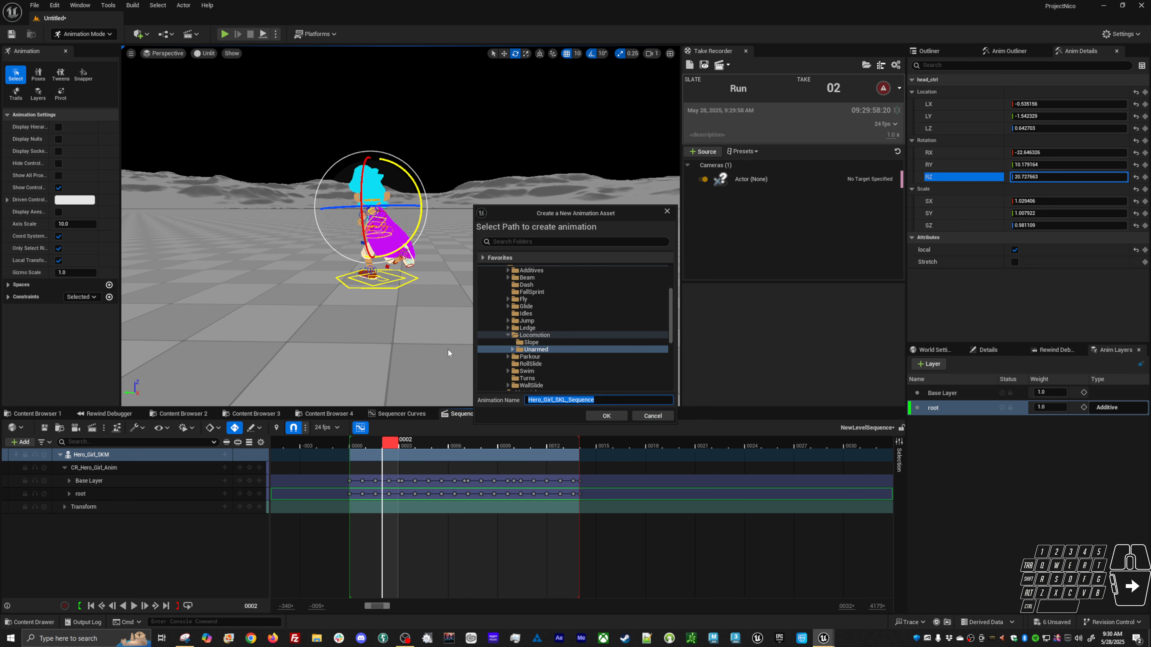
text(test_run_FL)
click(615, 415)
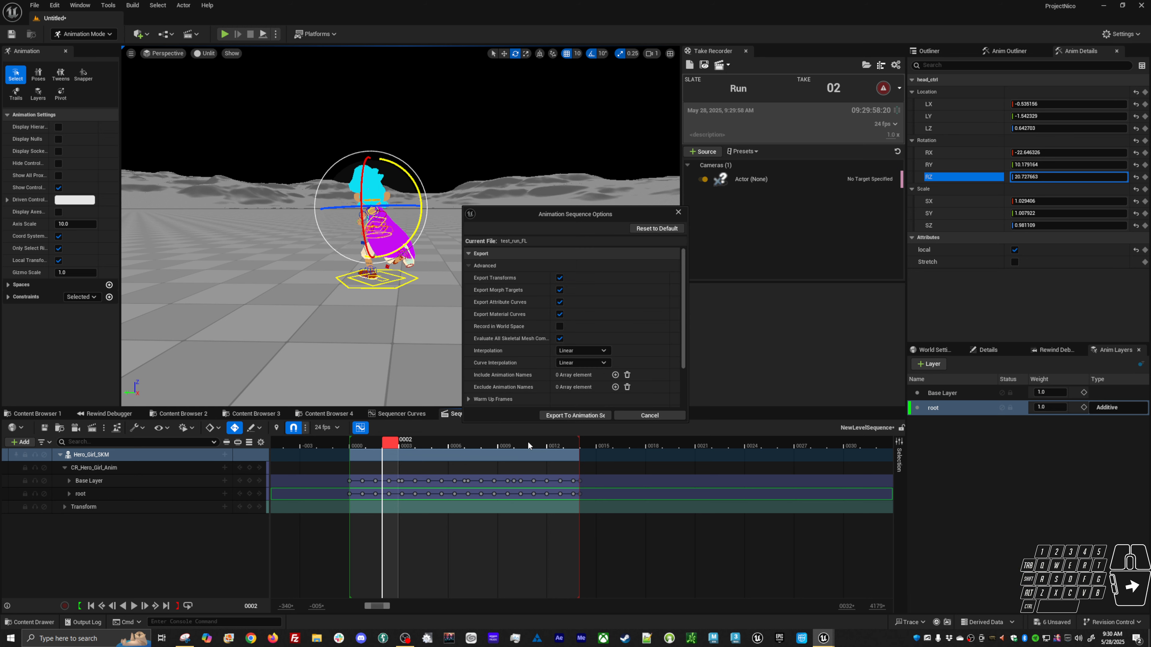
click(588, 419)
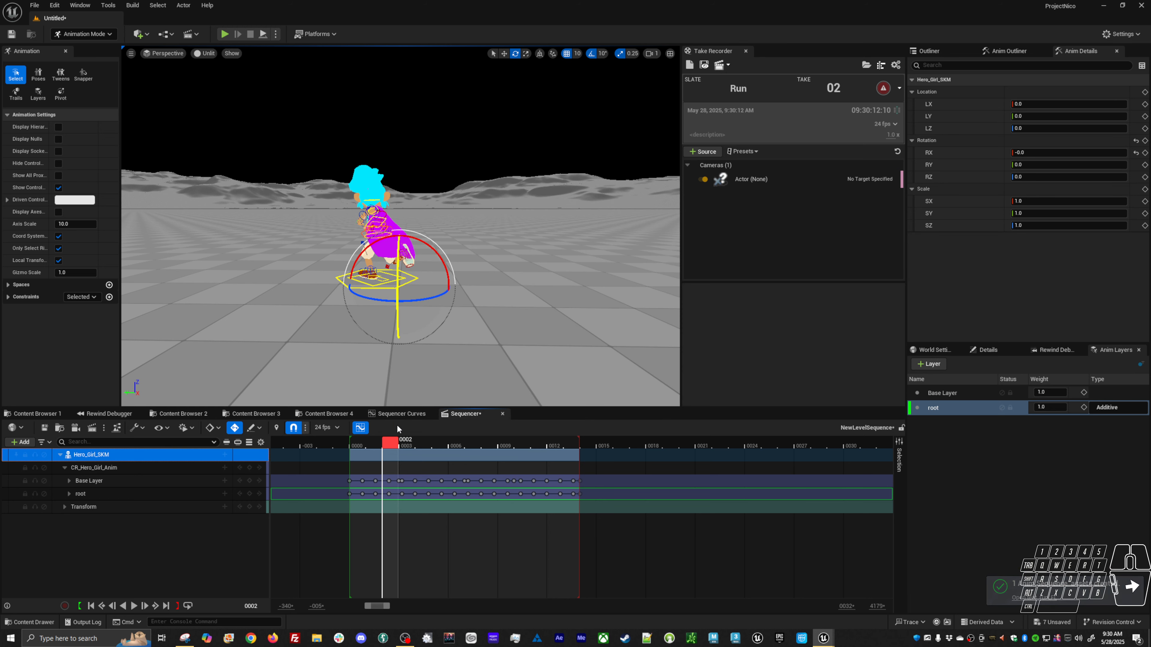
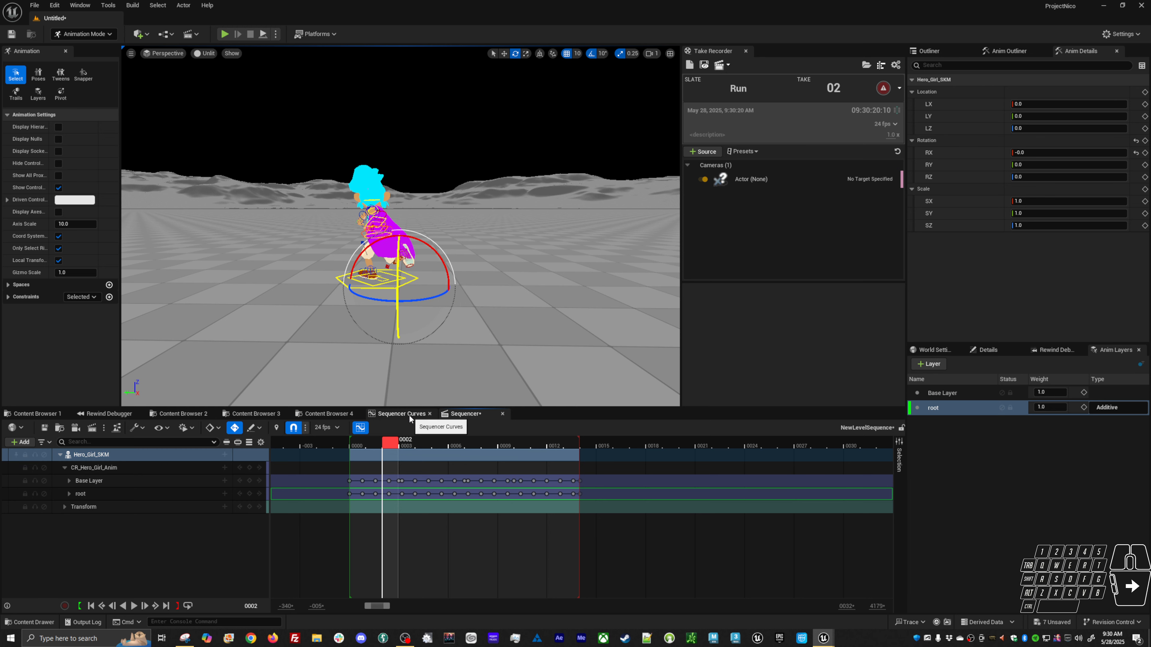
Open the AS_HG_Base_Run_F animation sequence from the Locomotion > Unarmed content folder.
click(410, 416)
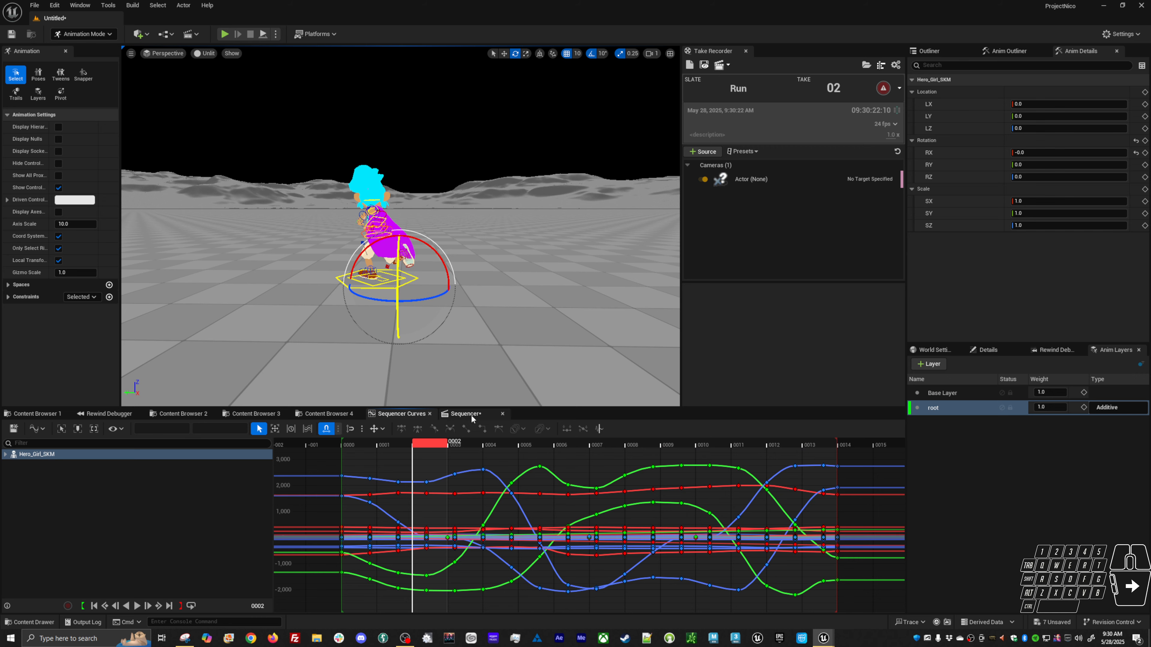
click(452, 416)
click(399, 413)
click(320, 414)
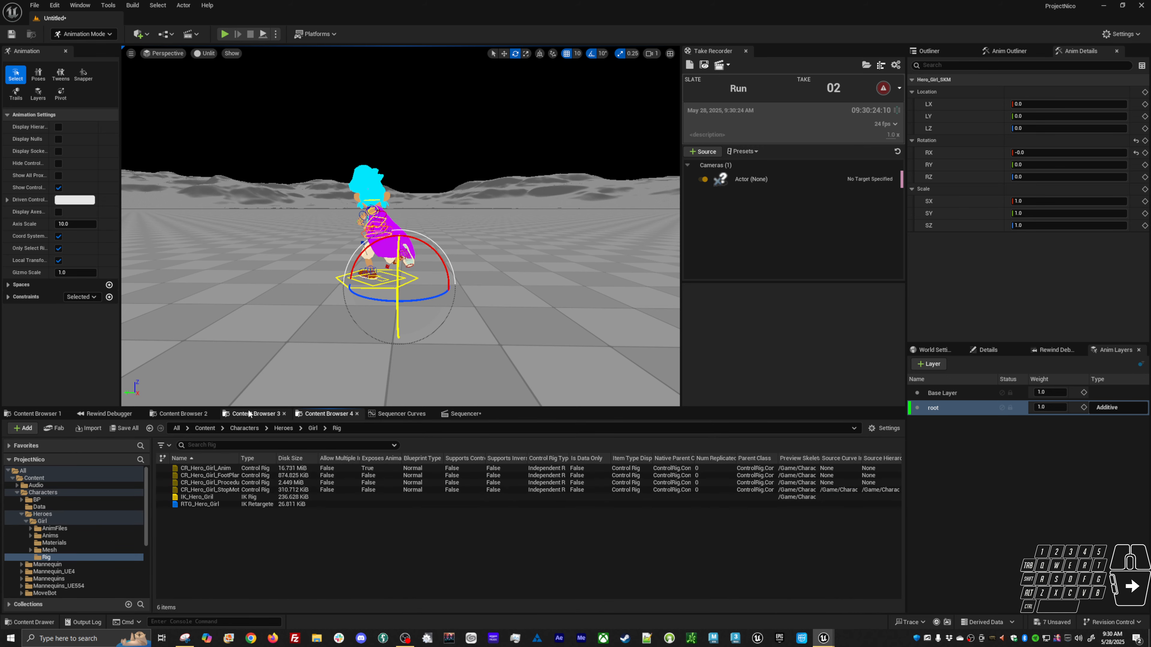
click(194, 414)
click(240, 567)
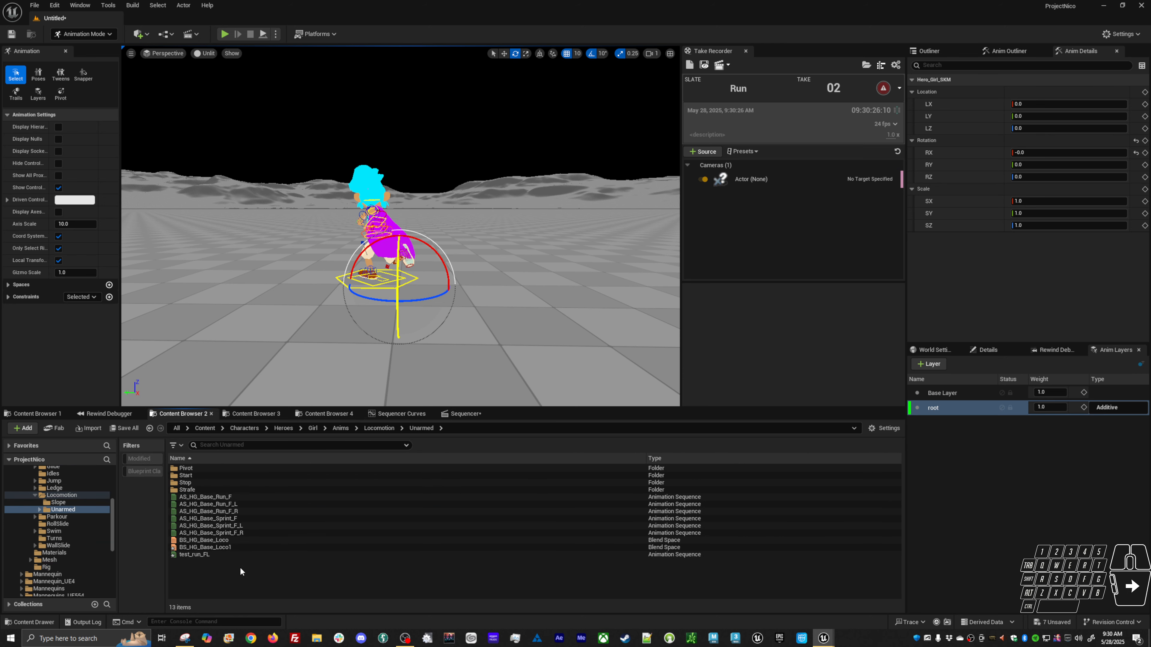
click(241, 495)
double_click(241, 495)
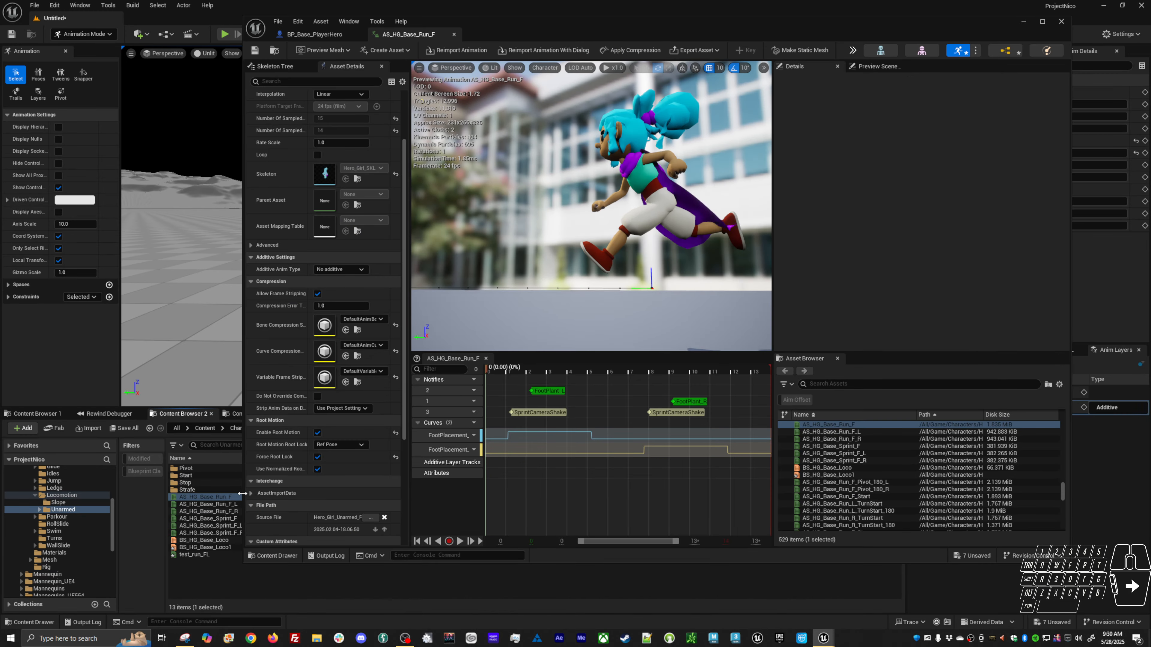
click(277, 21)
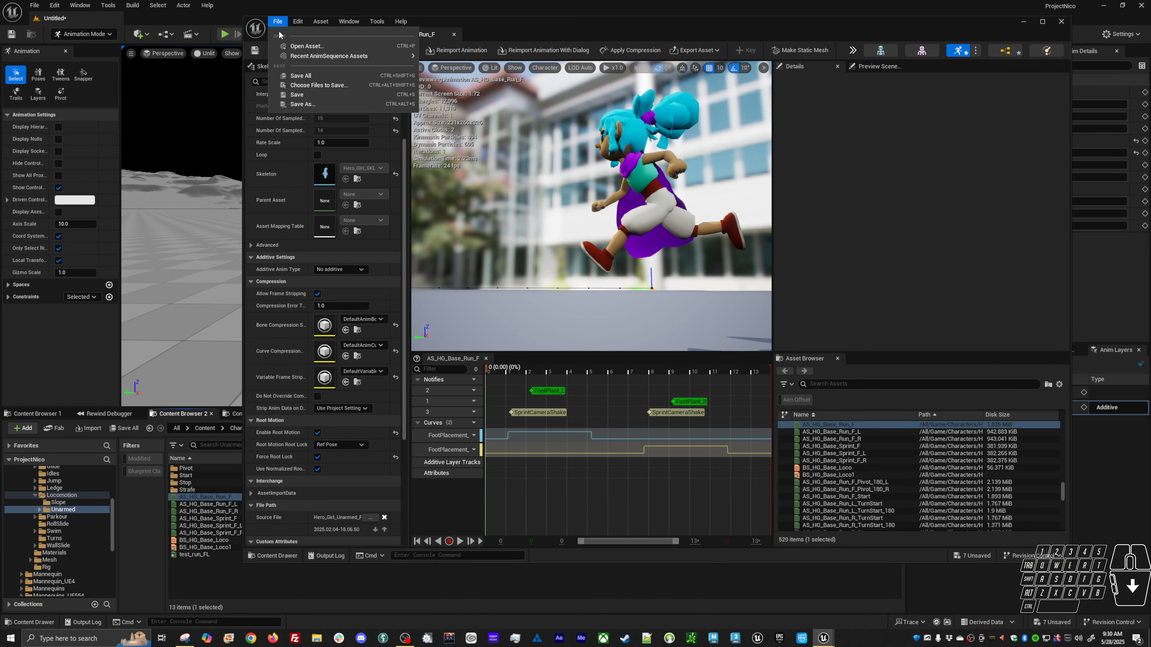
click(303, 102)
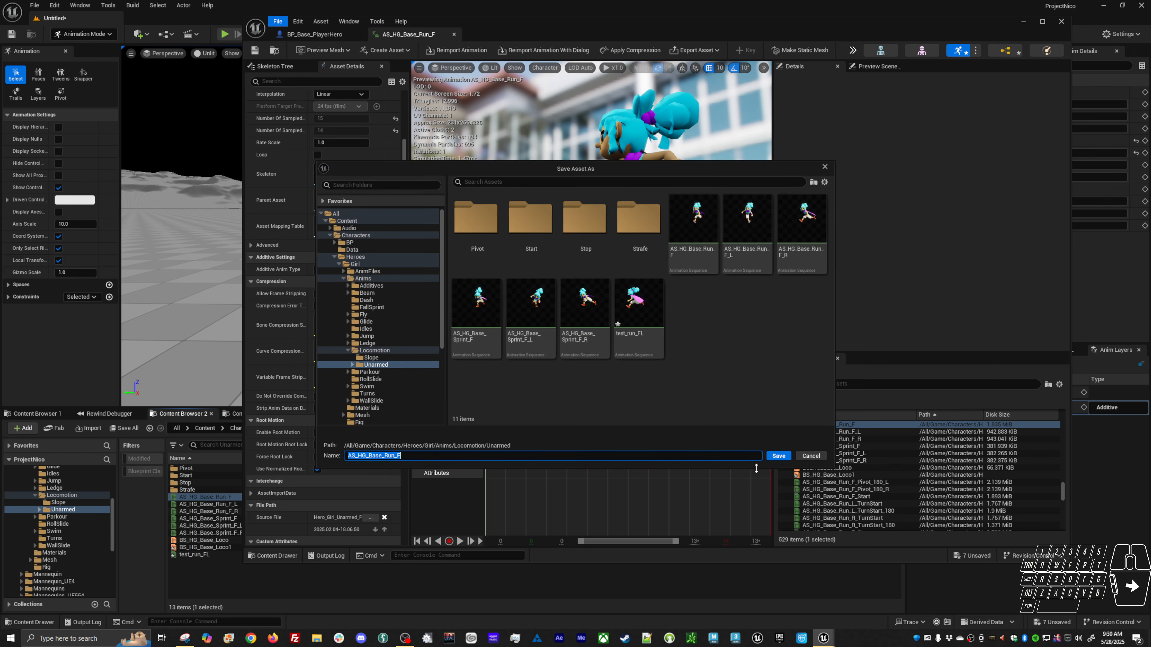
click(801, 454)
Open test_run_FL and orbit its preview to review the motion, toggling Force Root Lock on and back off.
double_click(210, 553)
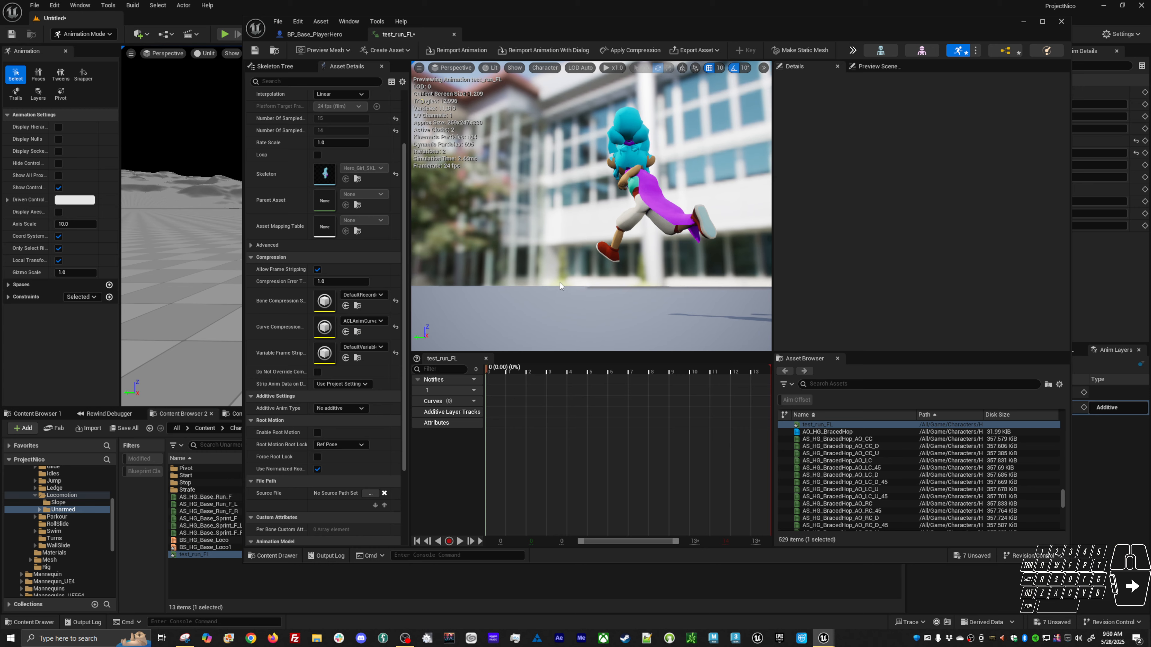
alt+drag(560, 282, 572, 228)
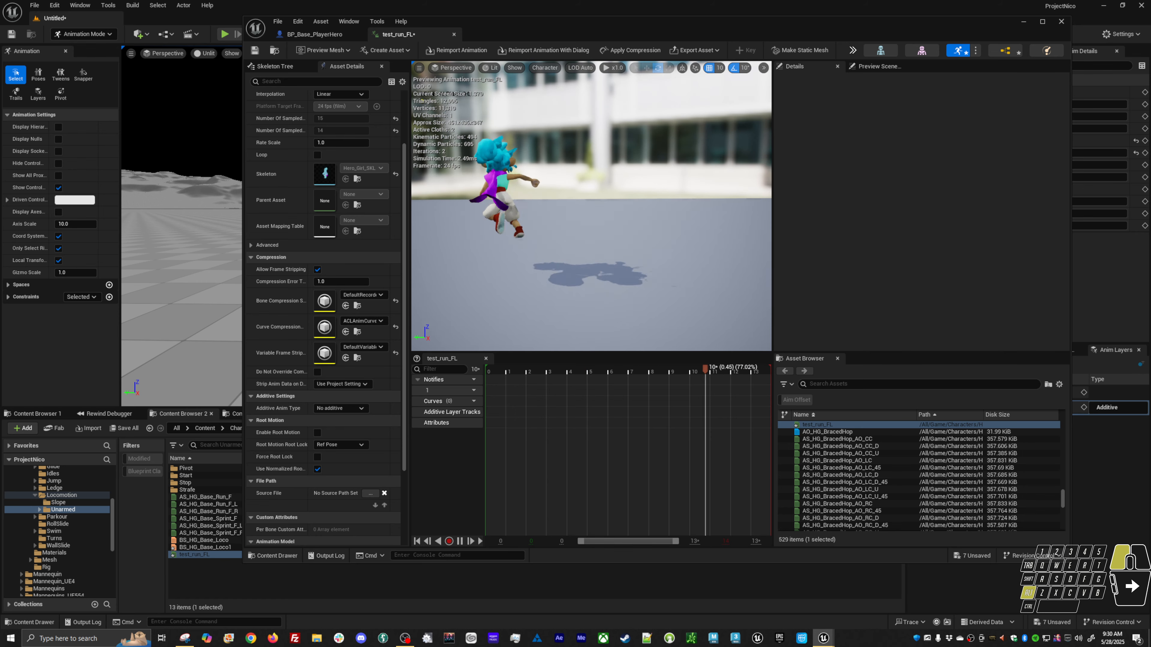
click(319, 456)
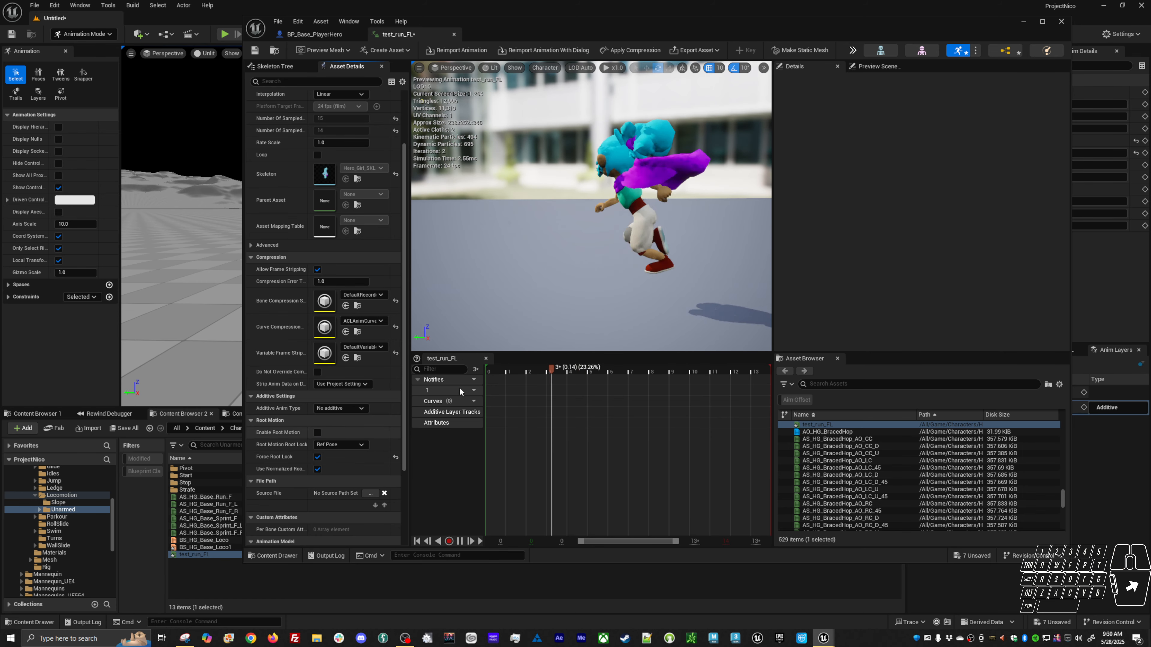
mouse_move(539, 282)
alt+mouse_down()
mouse_move(693, 272)
mouse_move(525, 272)
alt+mouse_up()
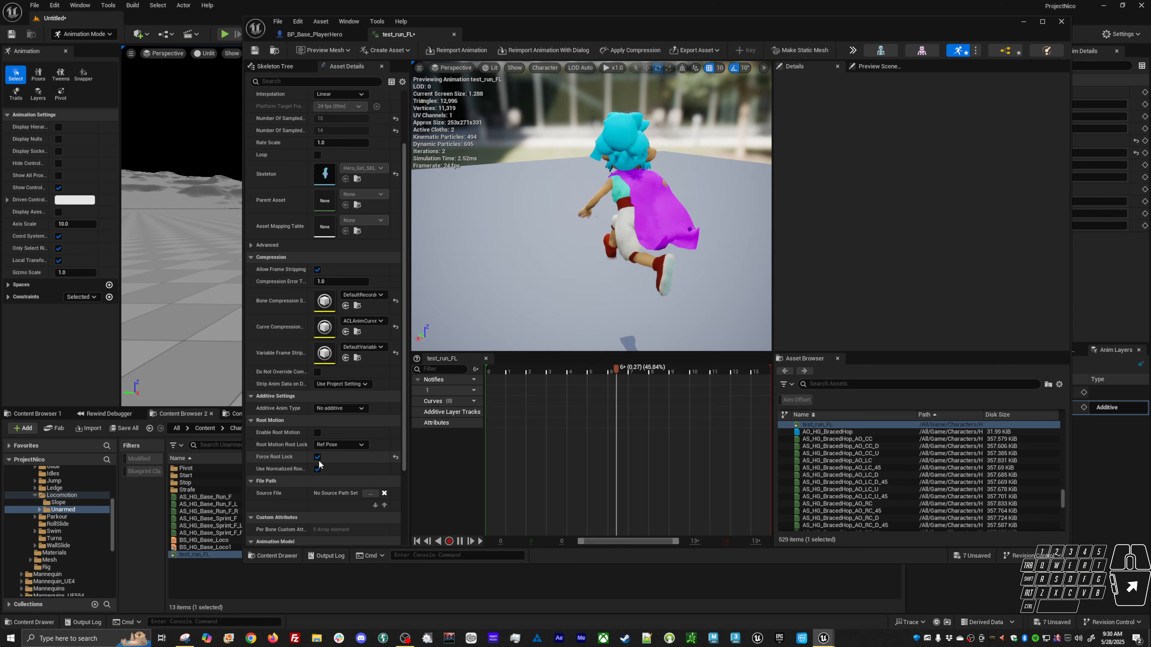
click(317, 457)
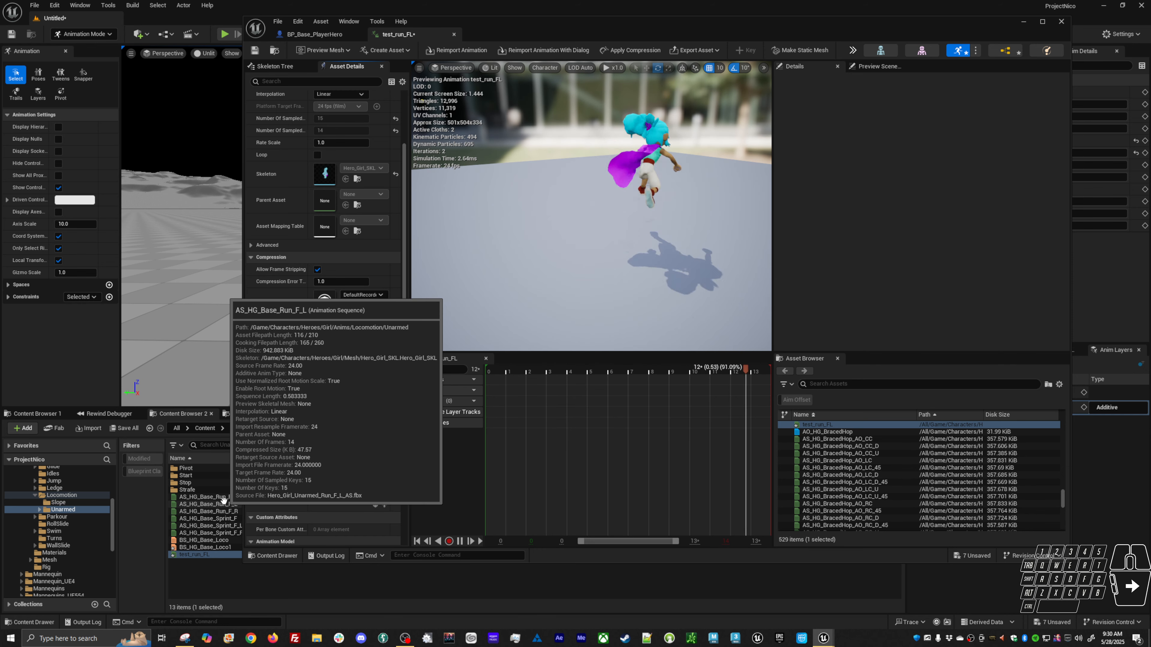
Reopen AS_HG_Base_Run_F and save it as test_run_FL in the Unarmed folder, replacing the existing asset.
mouse_move(219, 554)
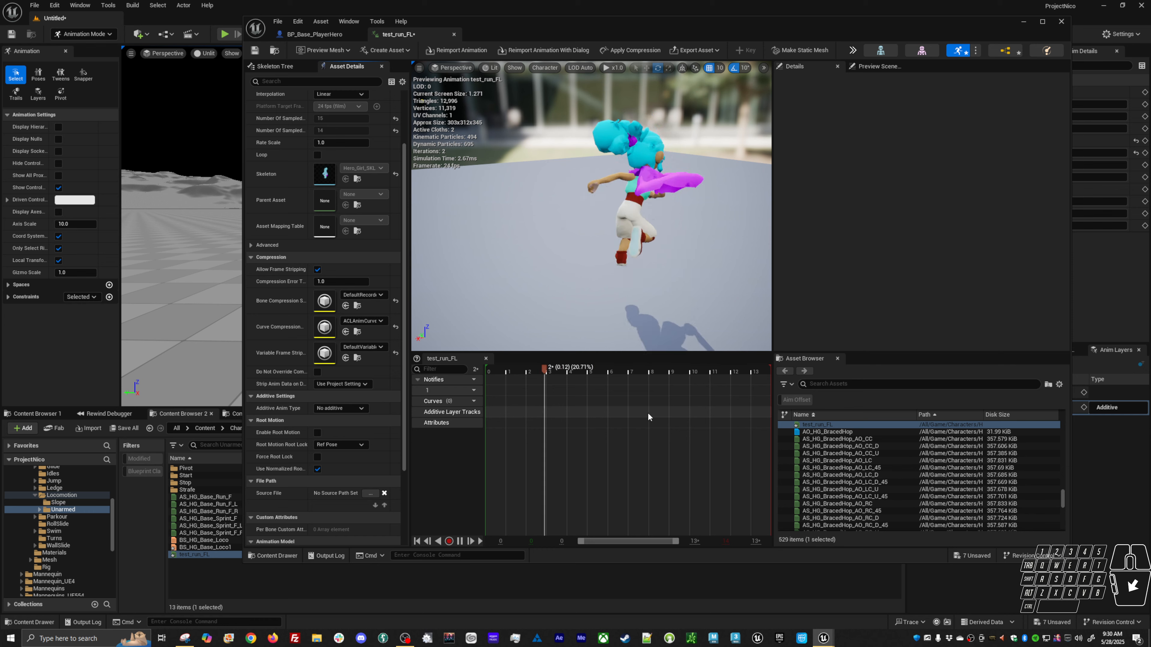
double_click(226, 497)
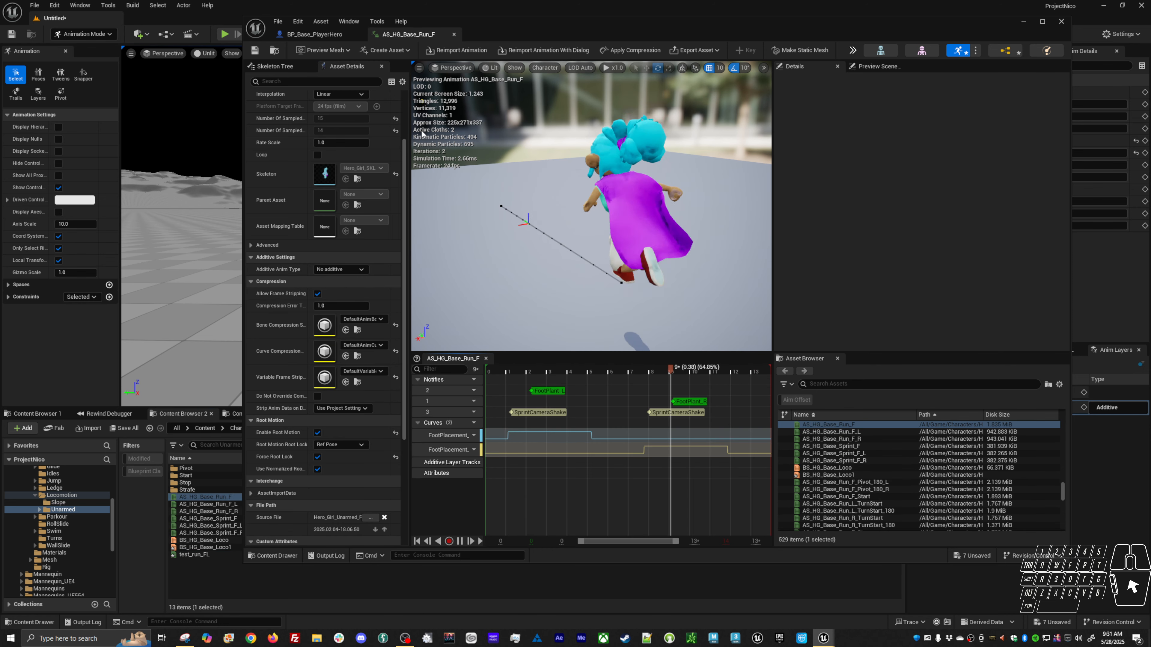
click(277, 22)
click(302, 103)
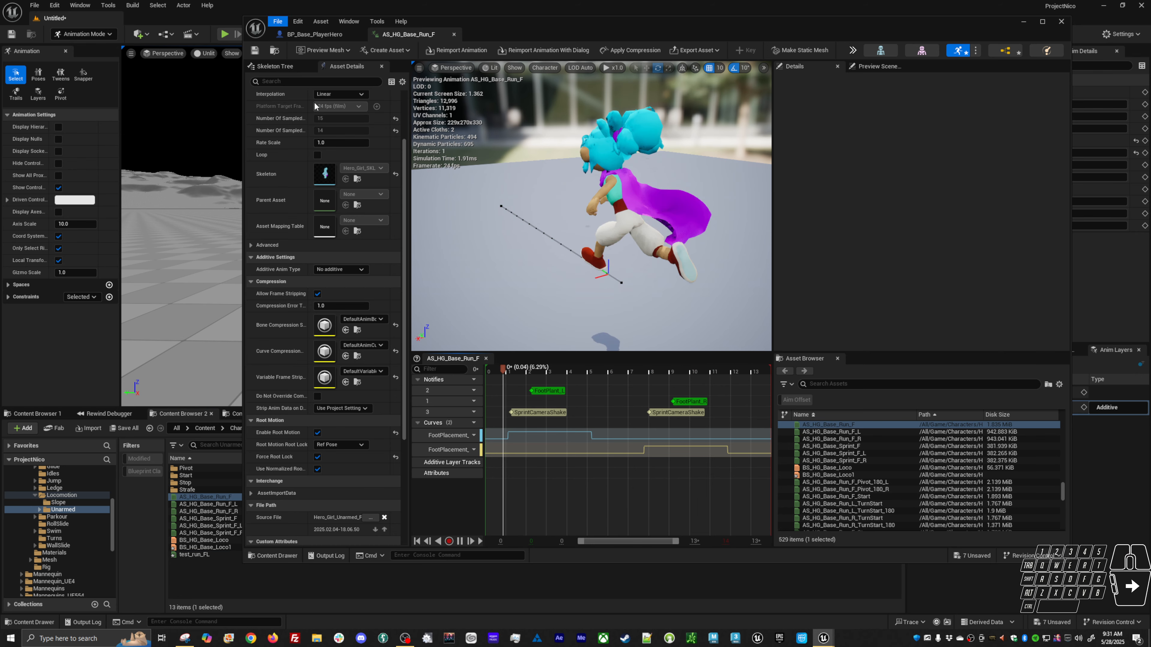
double_click(631, 334)
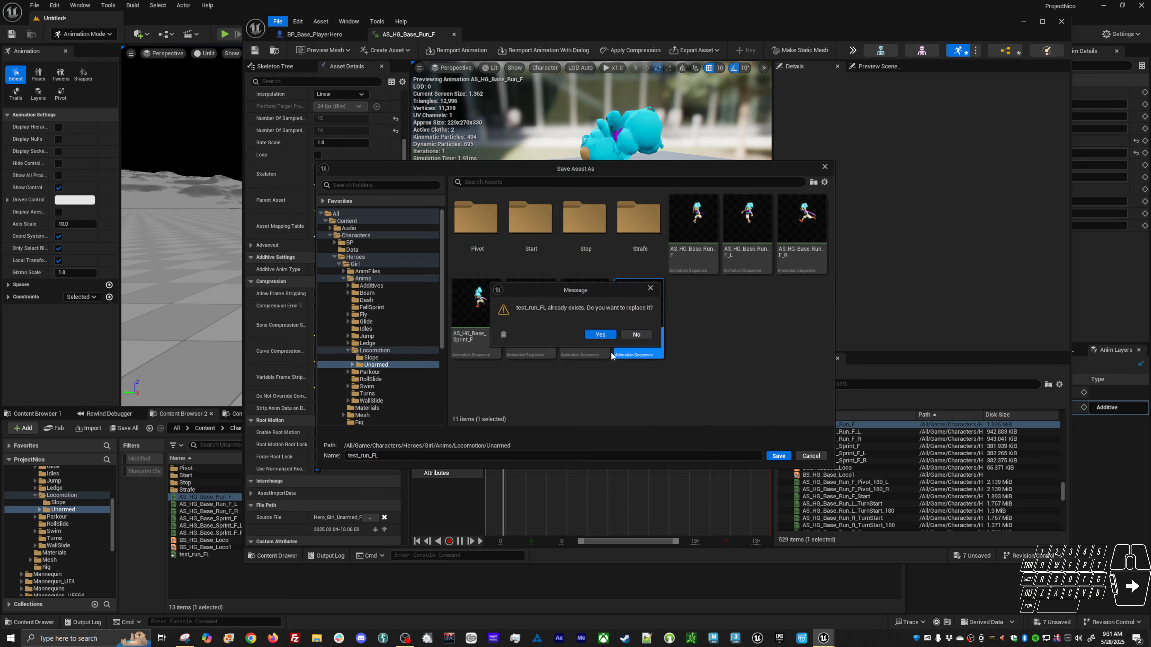
click(604, 336)
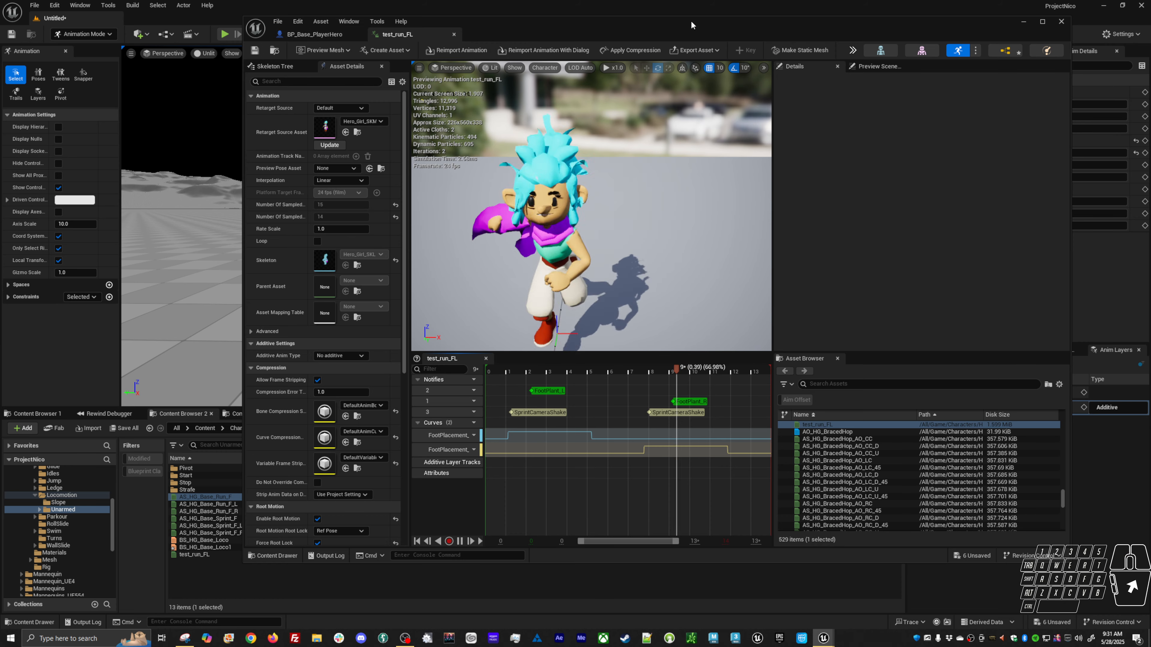
drag(691, 20, 708, 458)
click(467, 413)
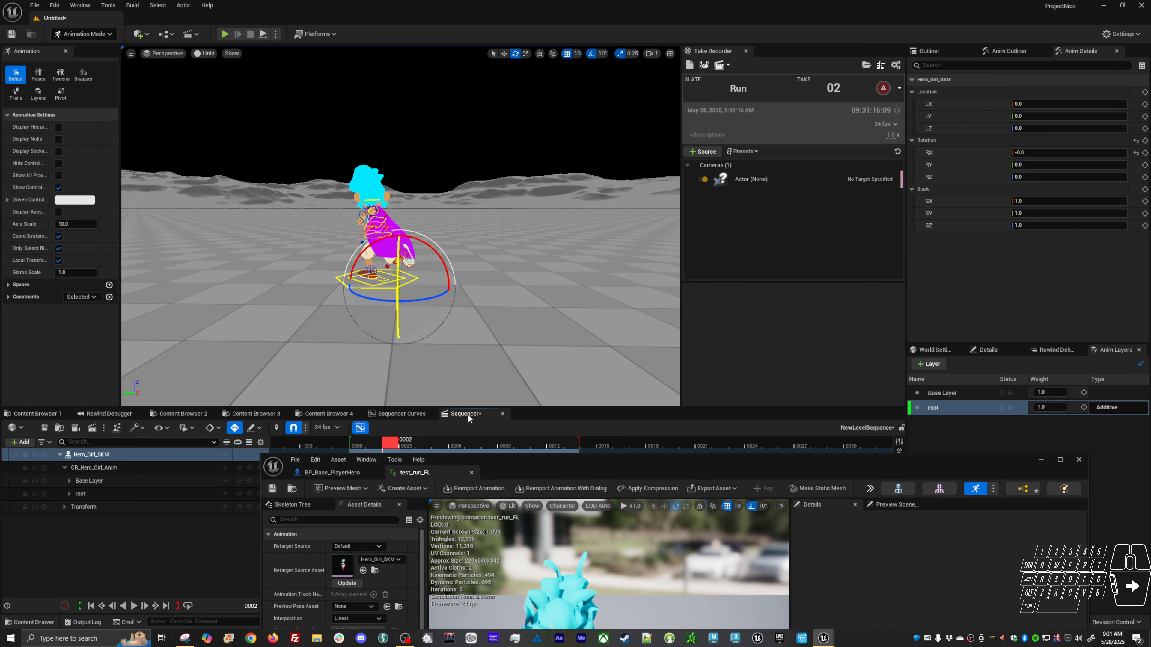
right_click(142, 454)
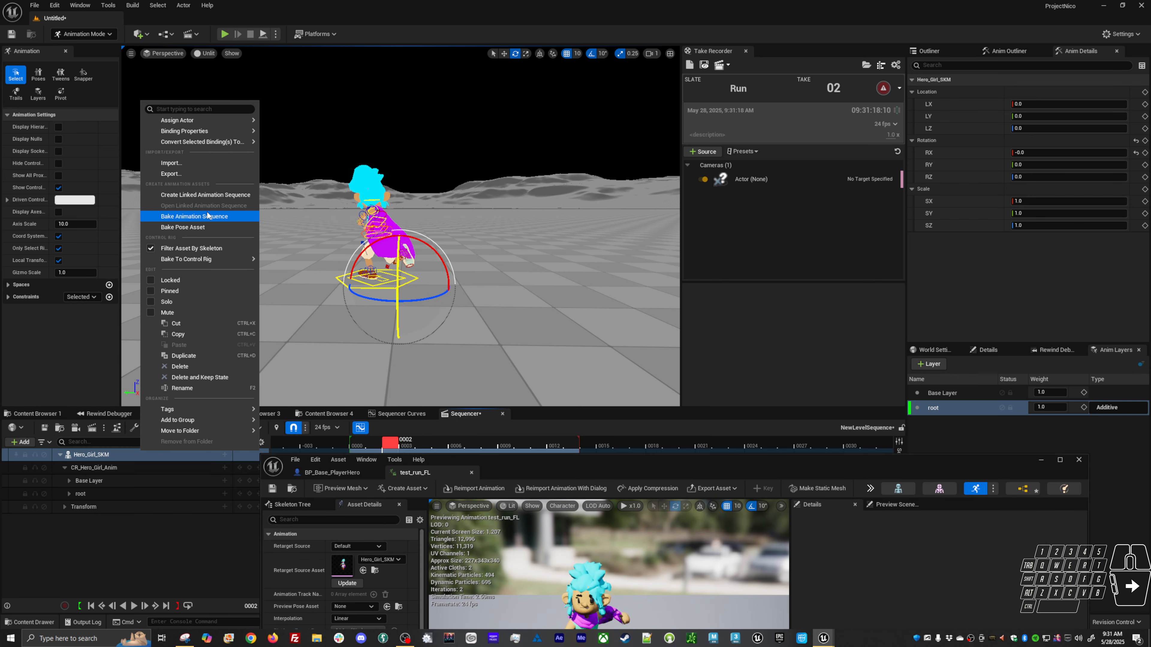
click(111, 419)
click(181, 413)
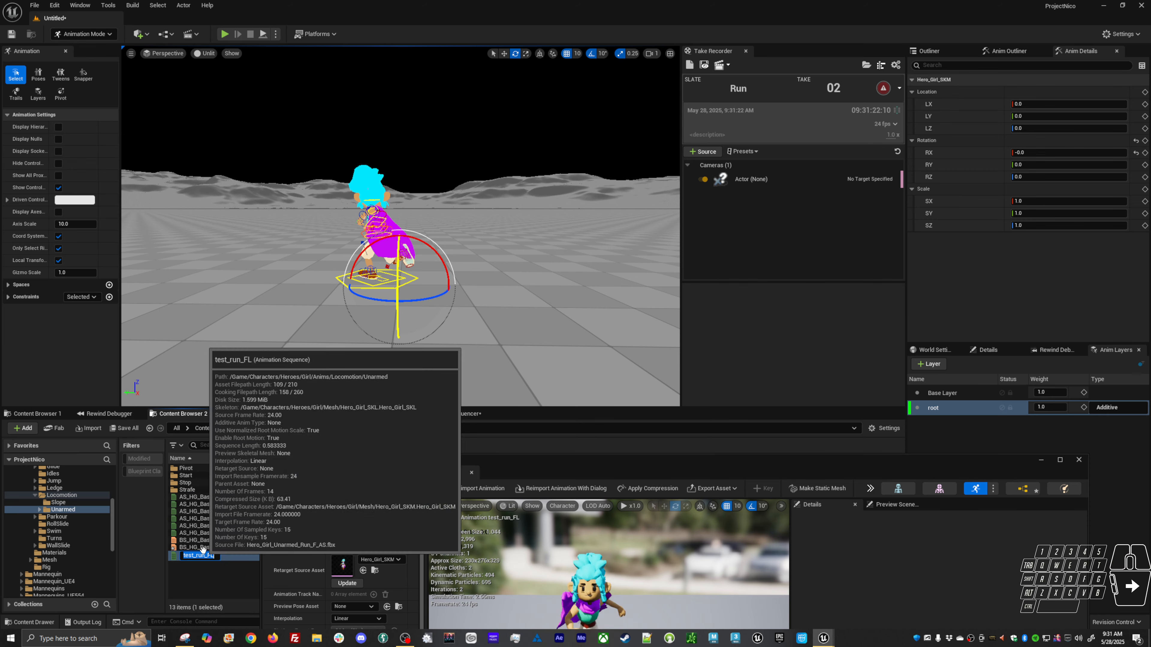
click(482, 414)
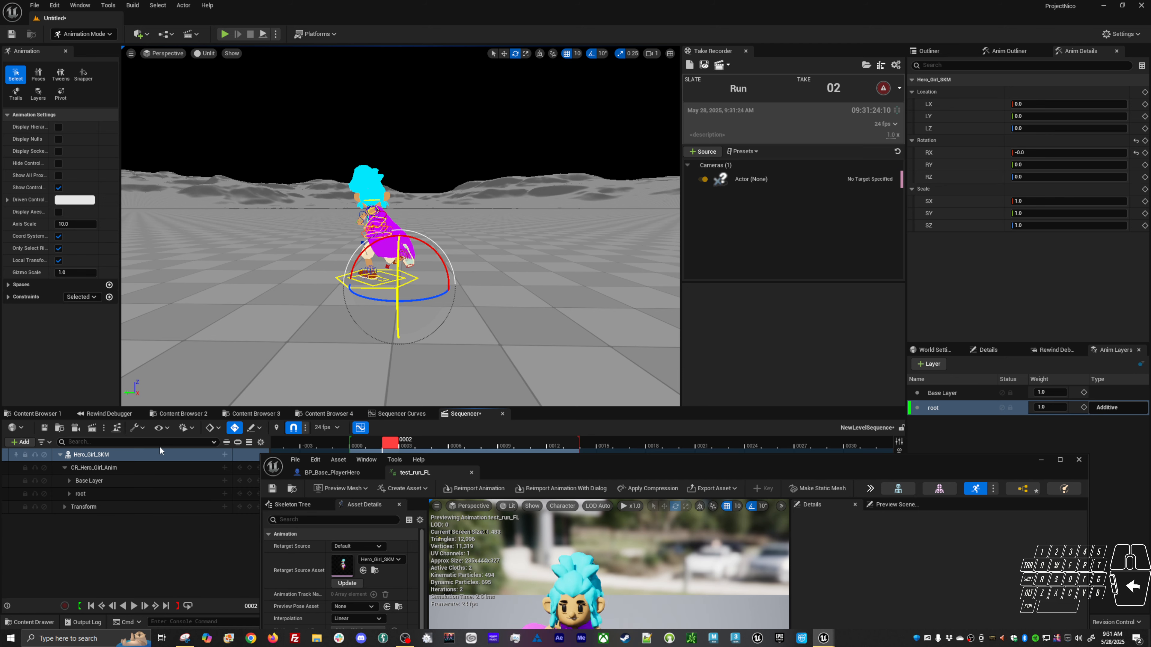
Re-bake the Hero_Girl_SKM track to the test_run_FL animation sequence in Locomotion > Unarmed.
right_click(90, 455)
click(145, 215)
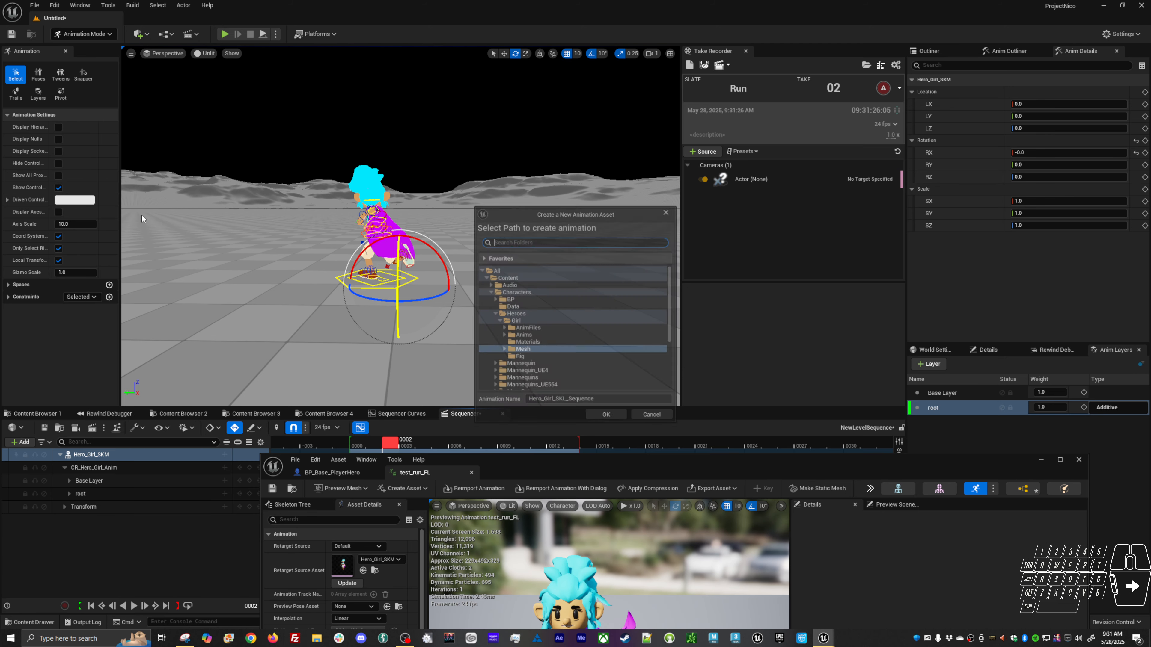
click(502, 336)
scroll(502, 353, down, 6)
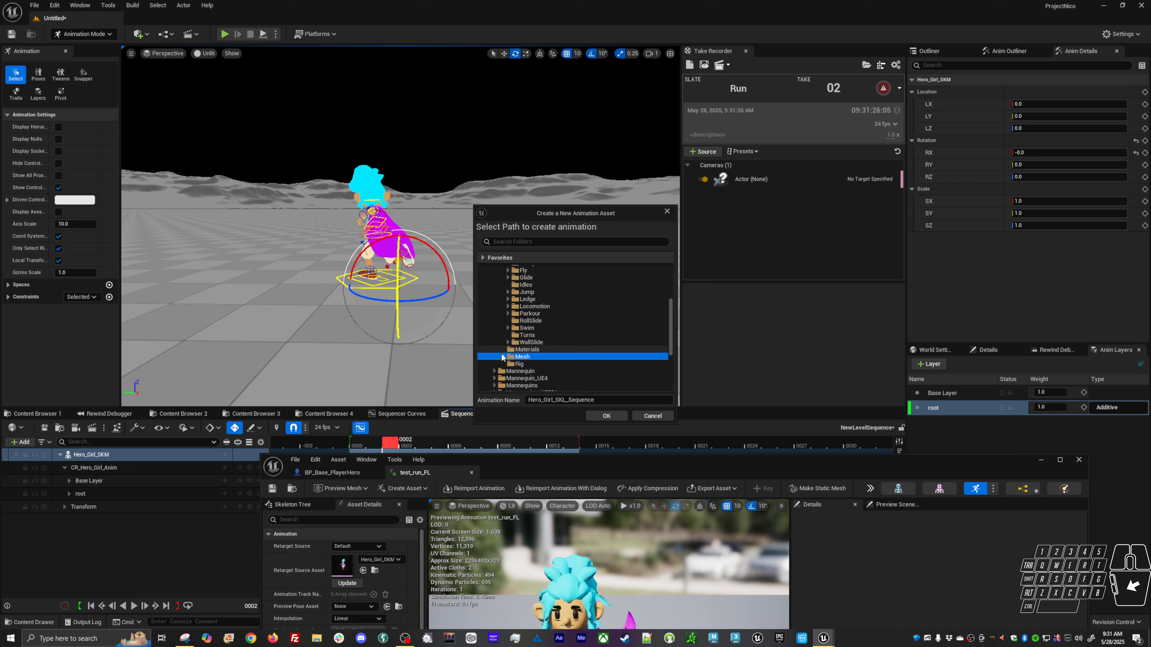
click(508, 308)
click(523, 321)
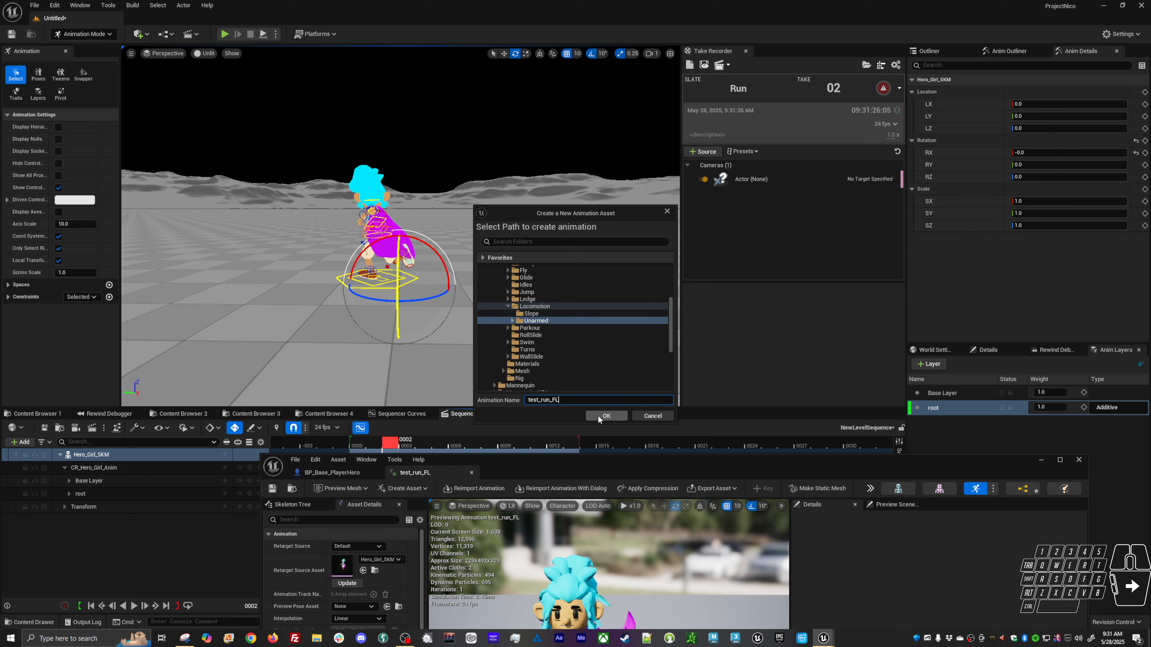
click(598, 415)
click(632, 342)
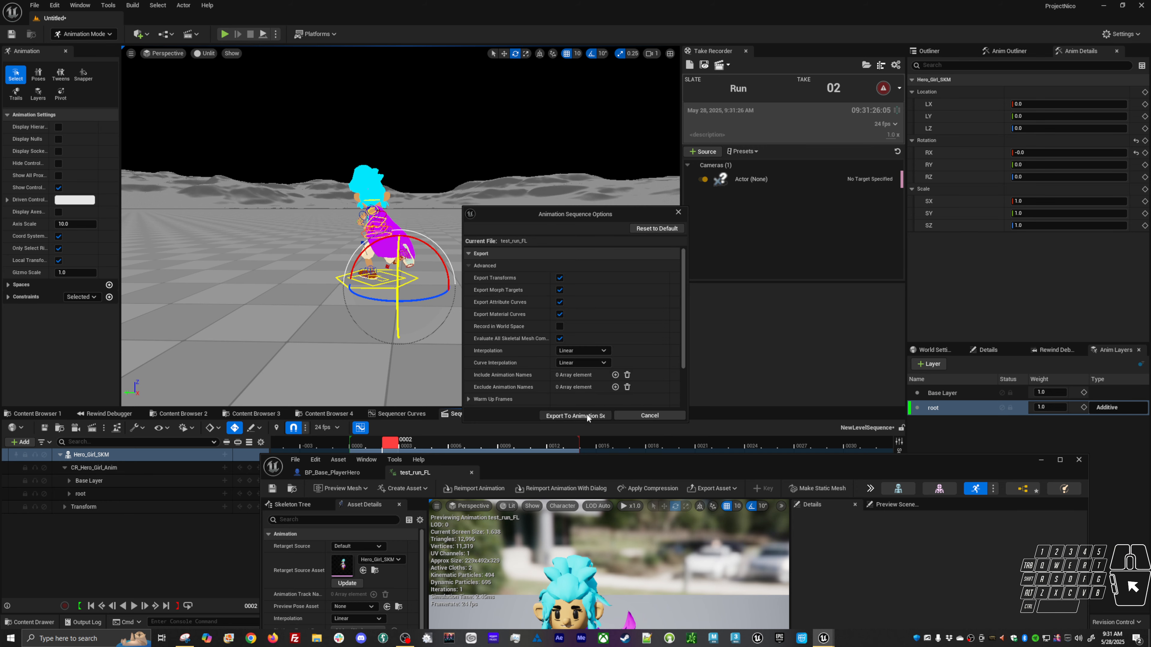
click(575, 416)
Bring up the test_run_FL editor and orbit its preview to review the baked run, then minimize it.
drag(714, 466, 675, 103)
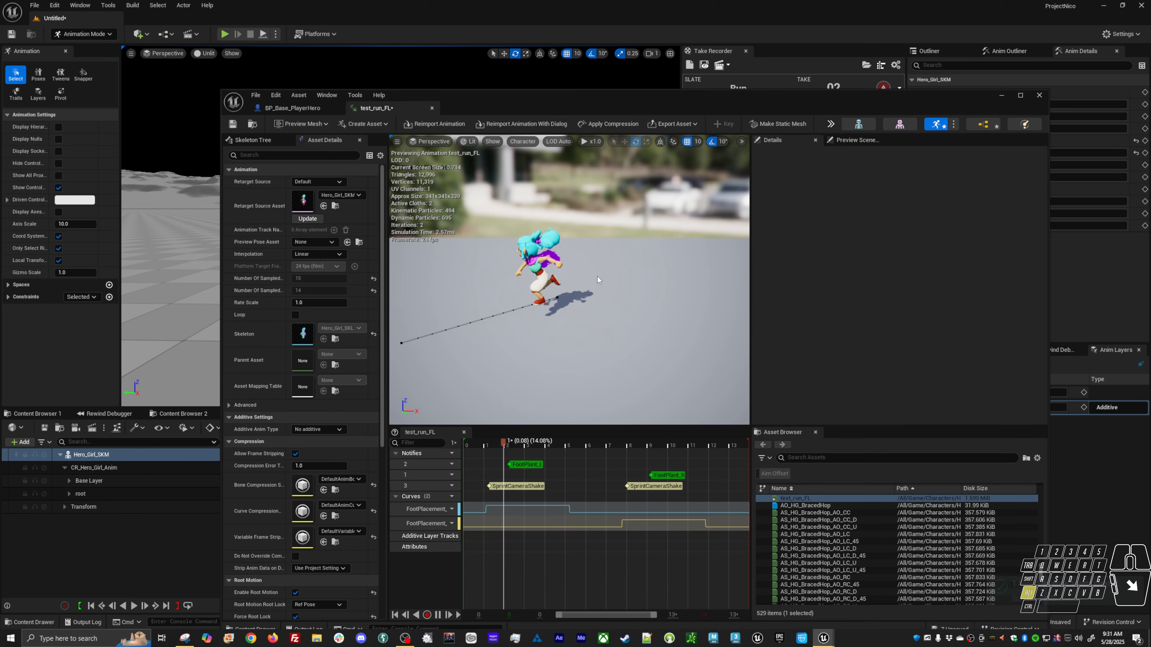
alt+drag(598, 278, 456, 274)
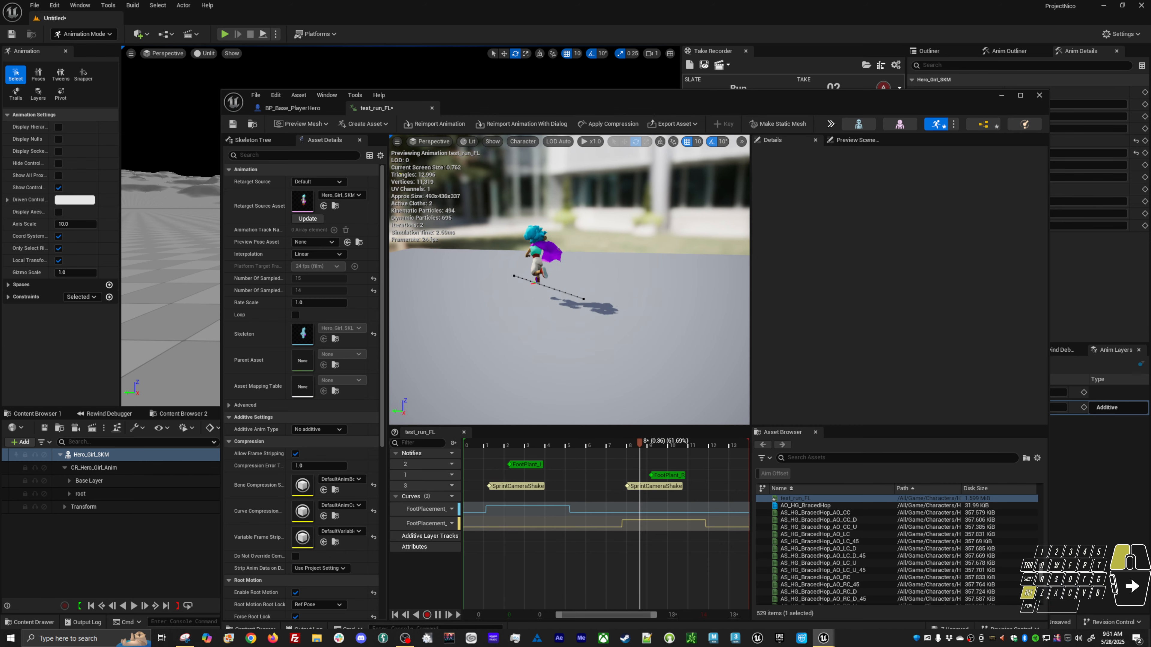
alt+drag(622, 336, 648, 332)
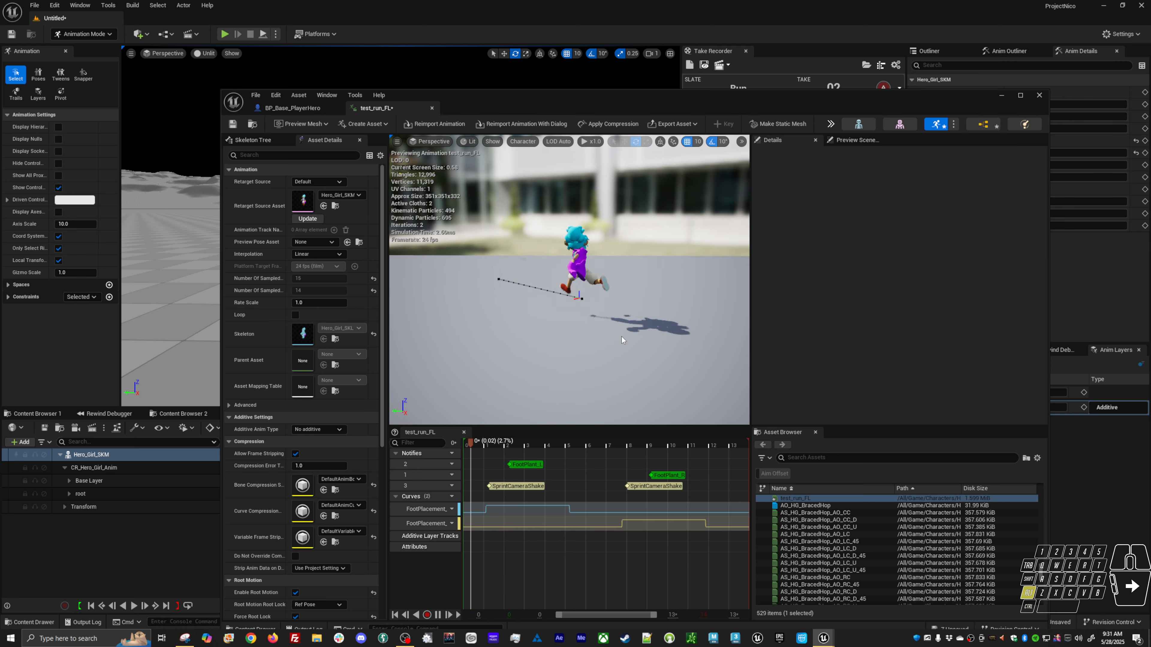
click(1002, 96)
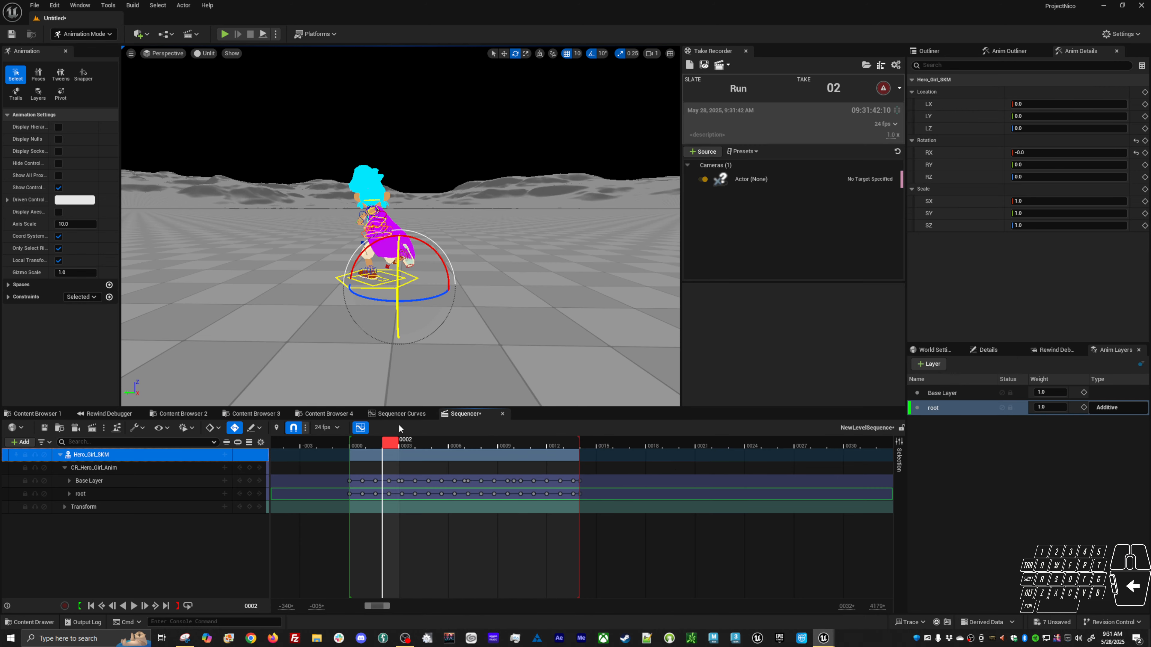
Open the BS_HG_Base_Loco1 blend space and add test_run_FL as a blend sample at about -45 direction.
click(183, 413)
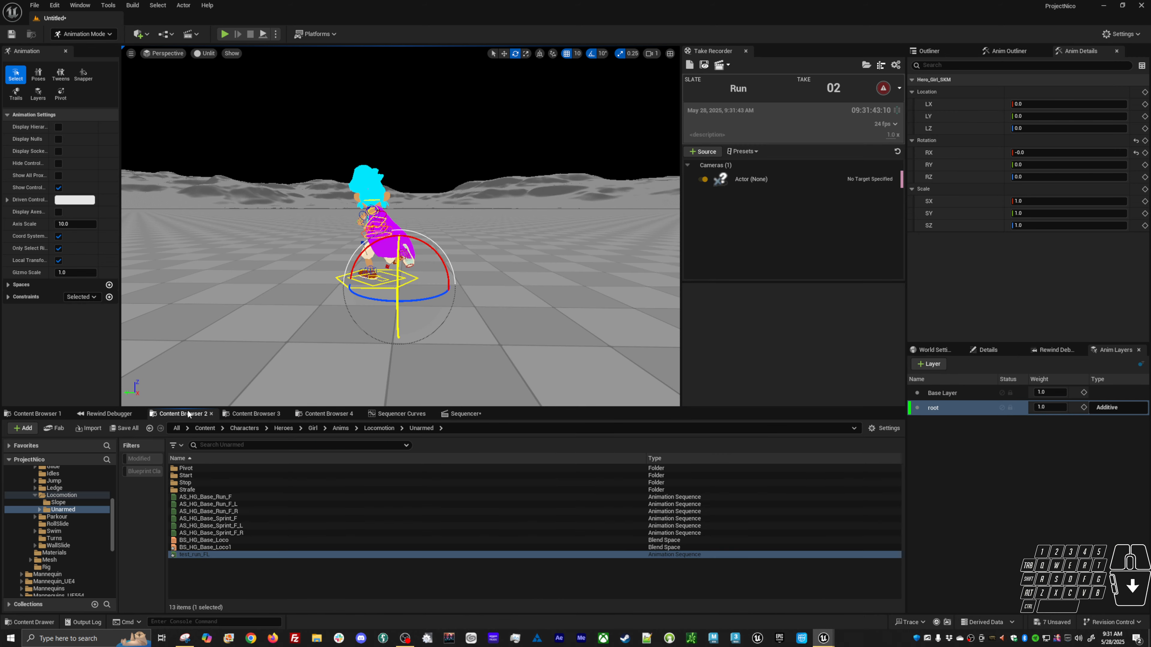
double_click(225, 547)
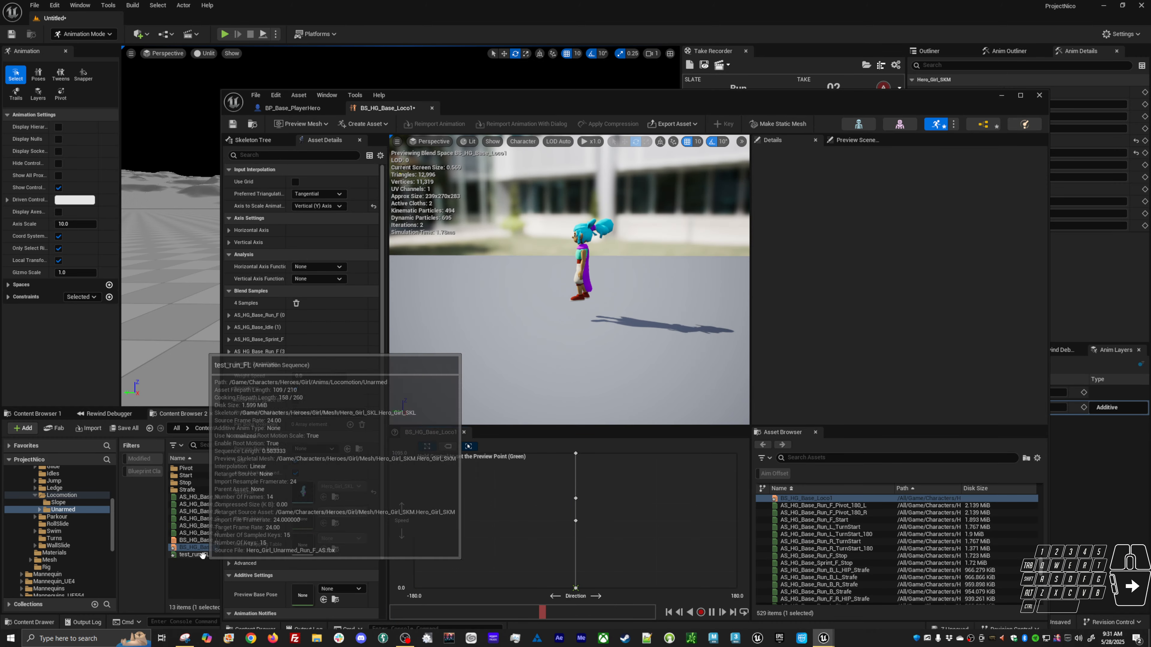
drag(194, 555, 535, 520)
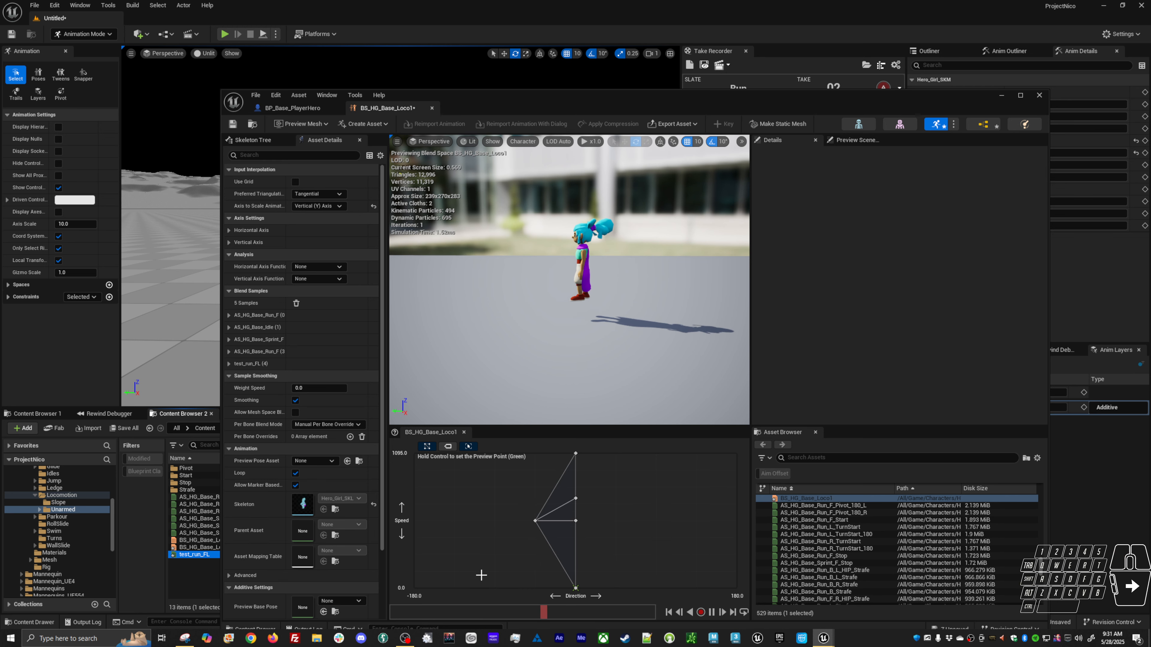
Preview the blend at the new sample's position and inspect a neighbouring sample's properties.
key(ctrl)
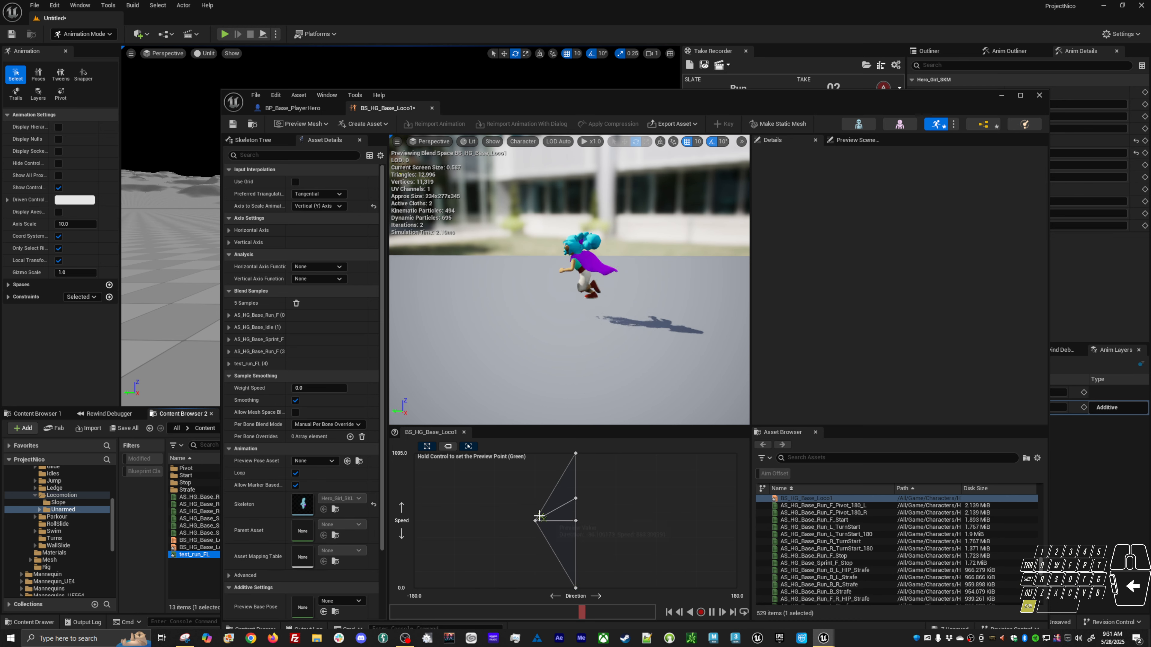
click(536, 518)
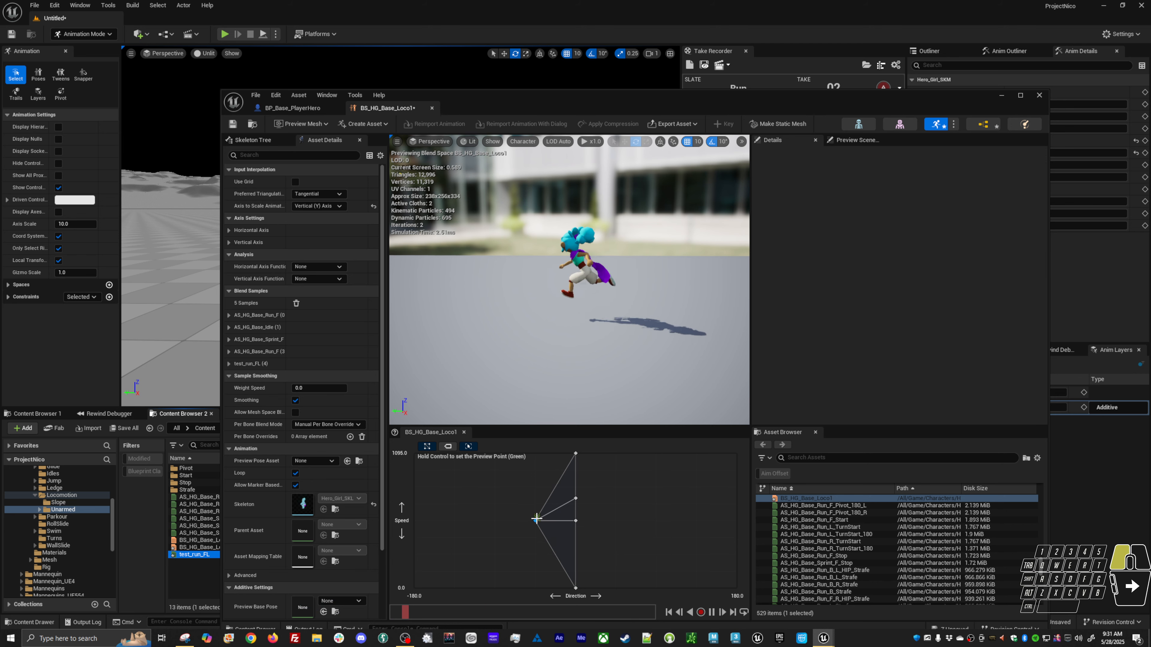
right_click(575, 500)
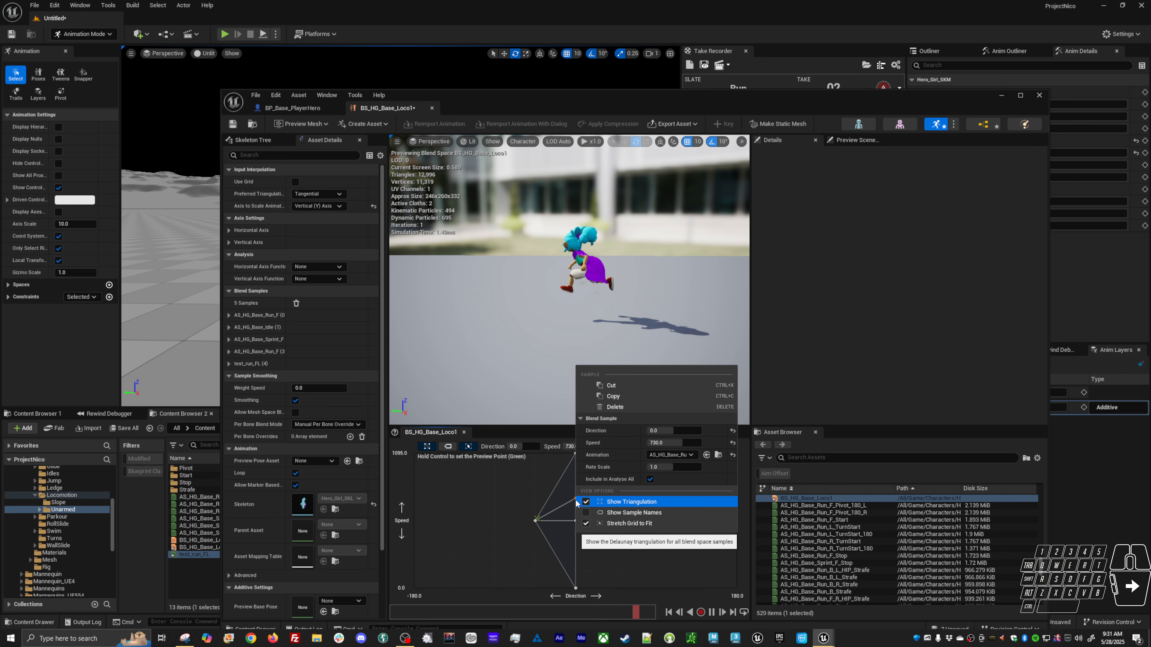
click(537, 520)
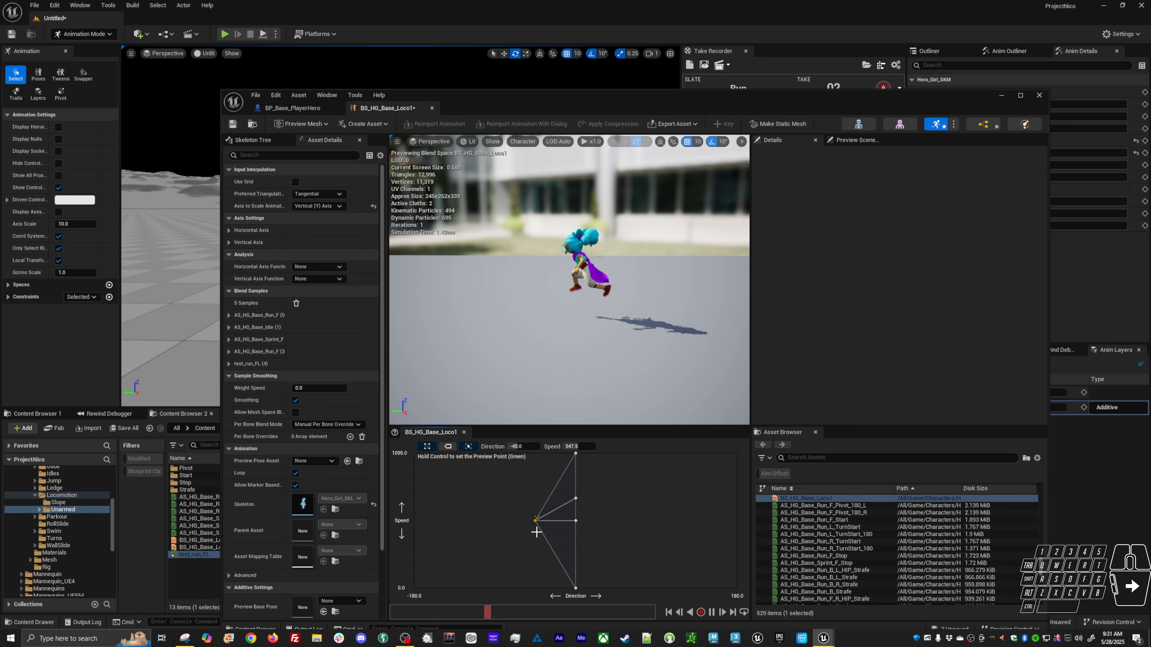
Copy the test_run_FL blend sample and paste a duplicate at -45 direction and 1090 speed.
drag(535, 503, 536, 503)
right_click(535, 503)
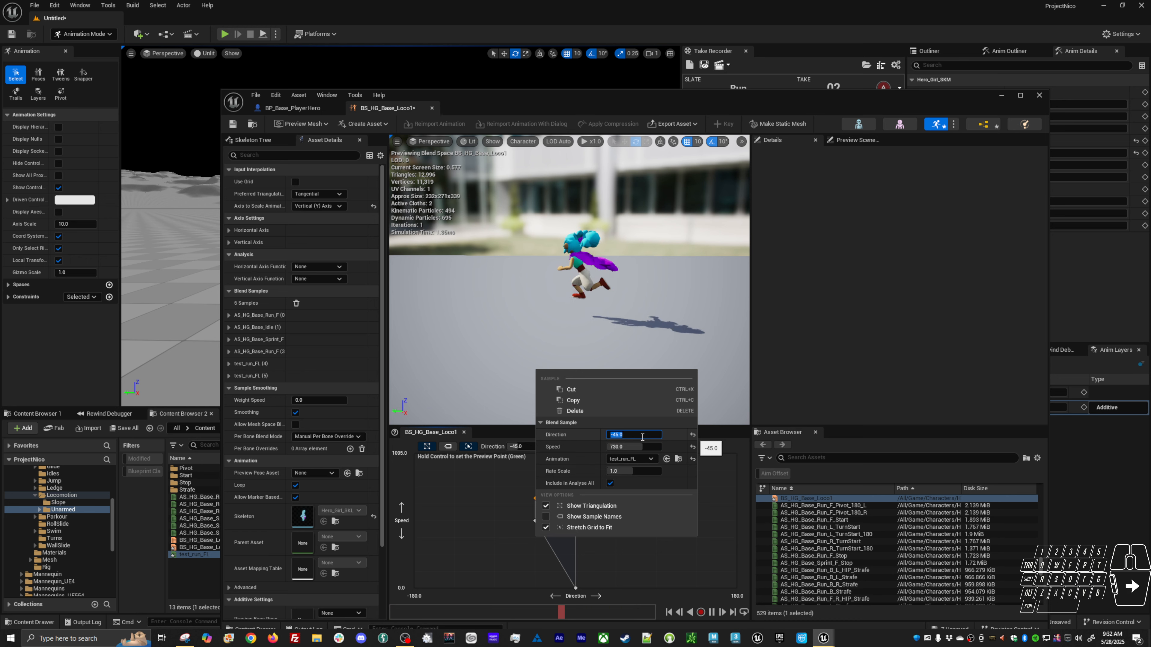
click(501, 503)
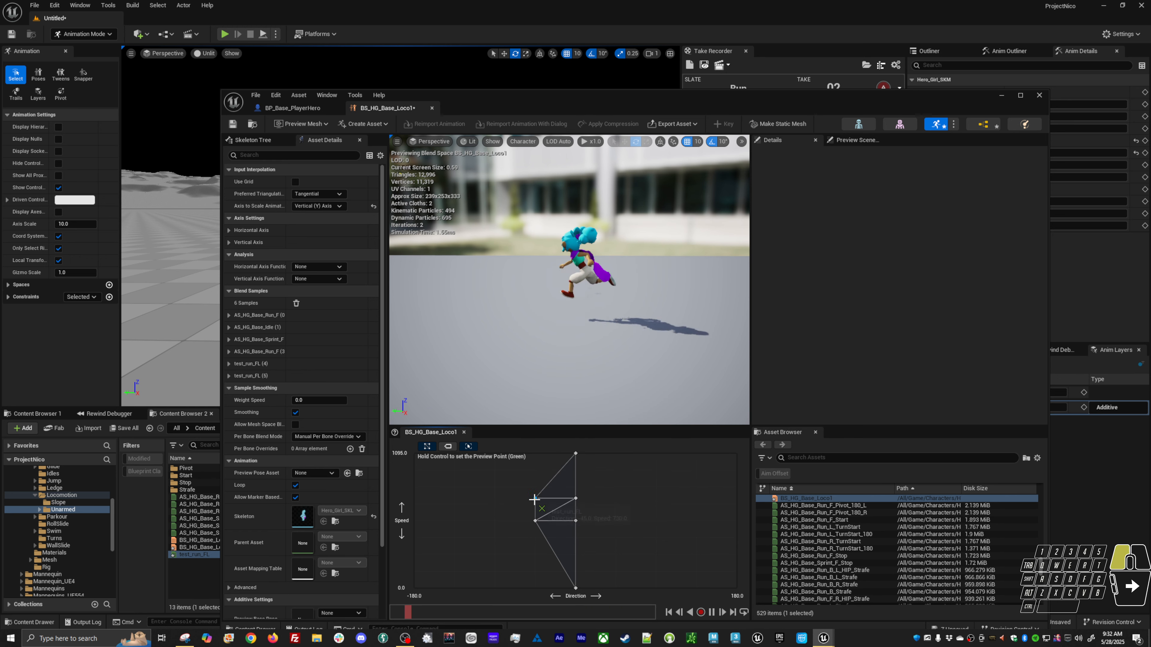
key(ctrl+v)
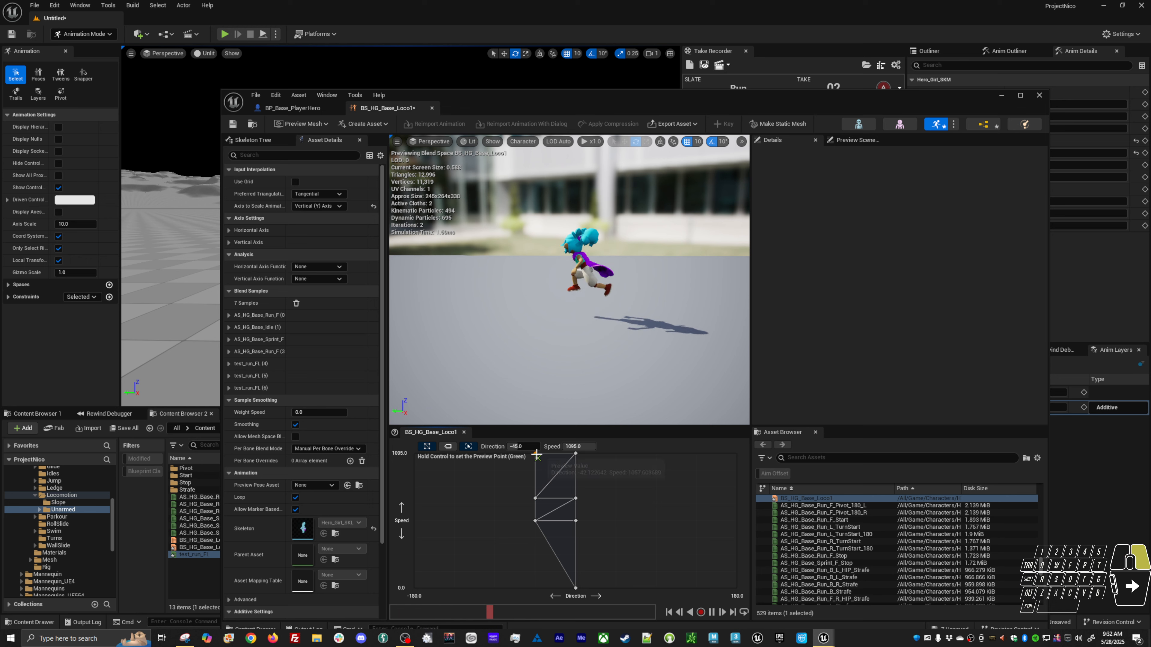
Set the pasted test_run_FL sample's rate scale to 1.5.
right_click(536, 455)
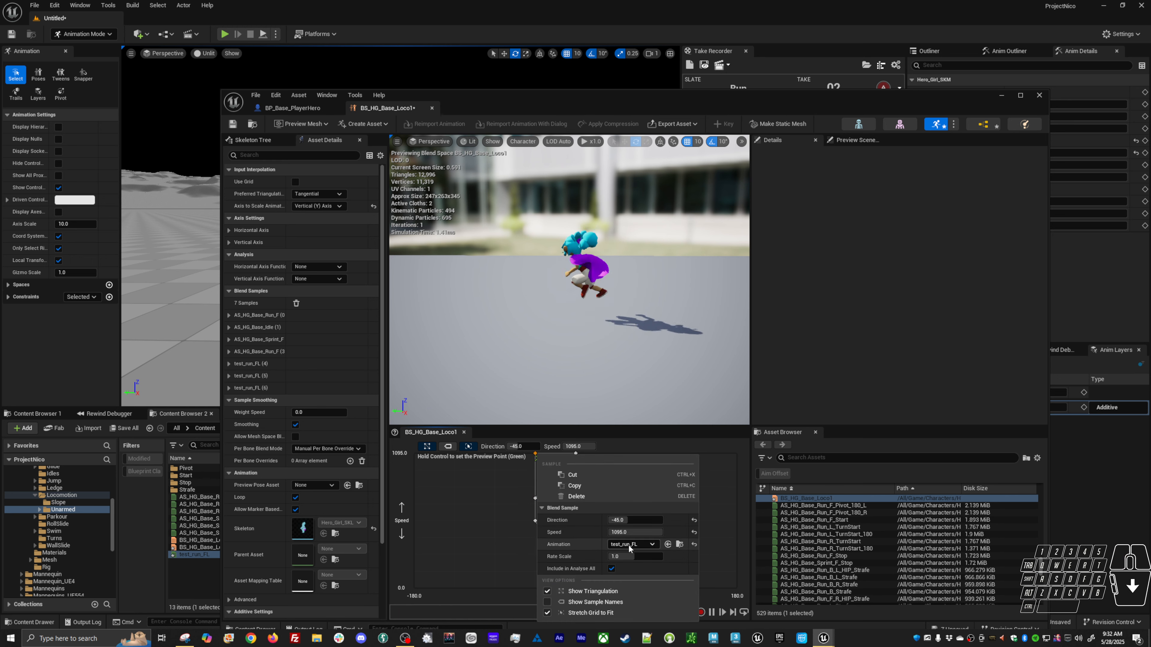
click(632, 556)
text(1)
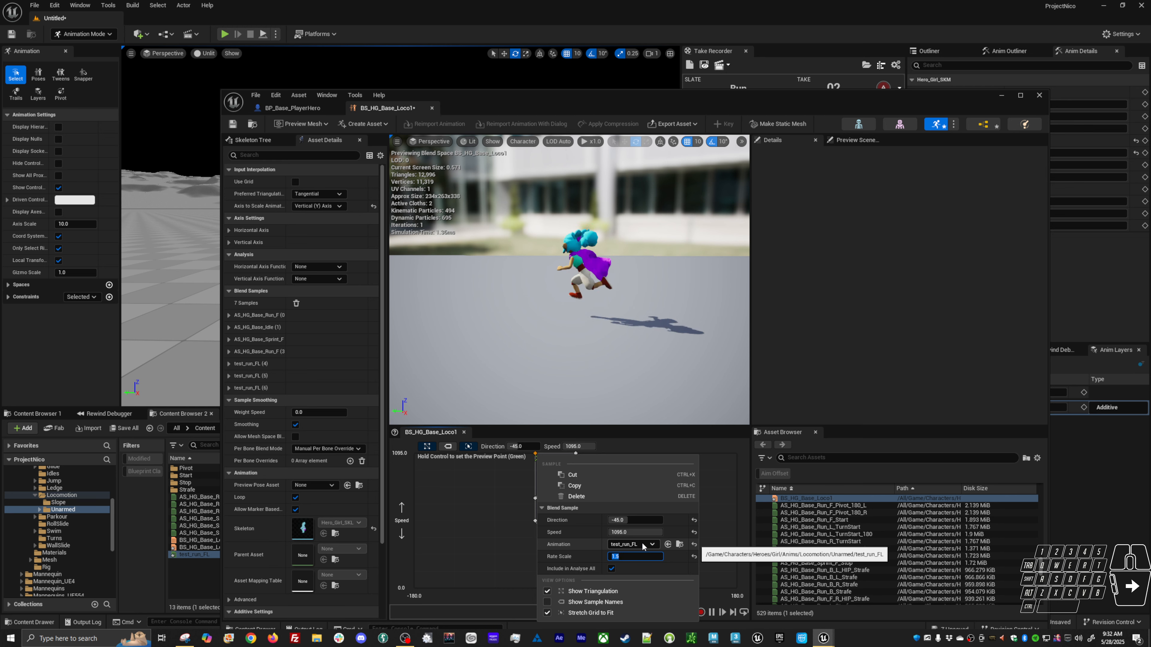
click(507, 521)
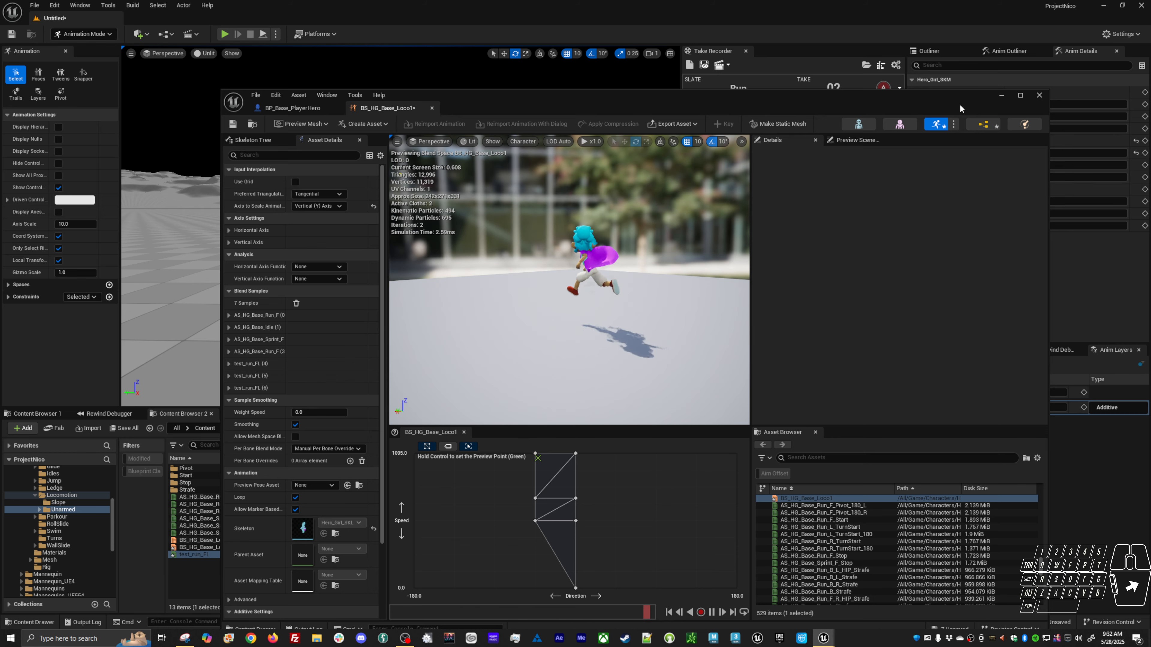
Play in editor and run the character around to test the updated locomotion blend, then stop.
drag(963, 93, 948, 407)
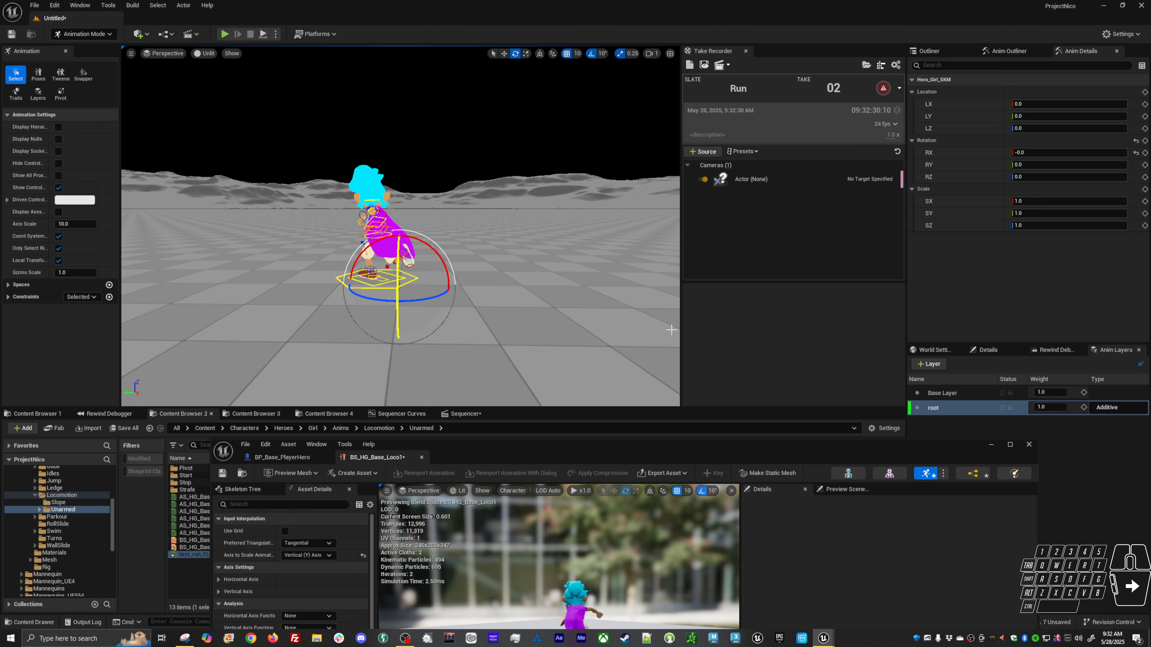
click(626, 327)
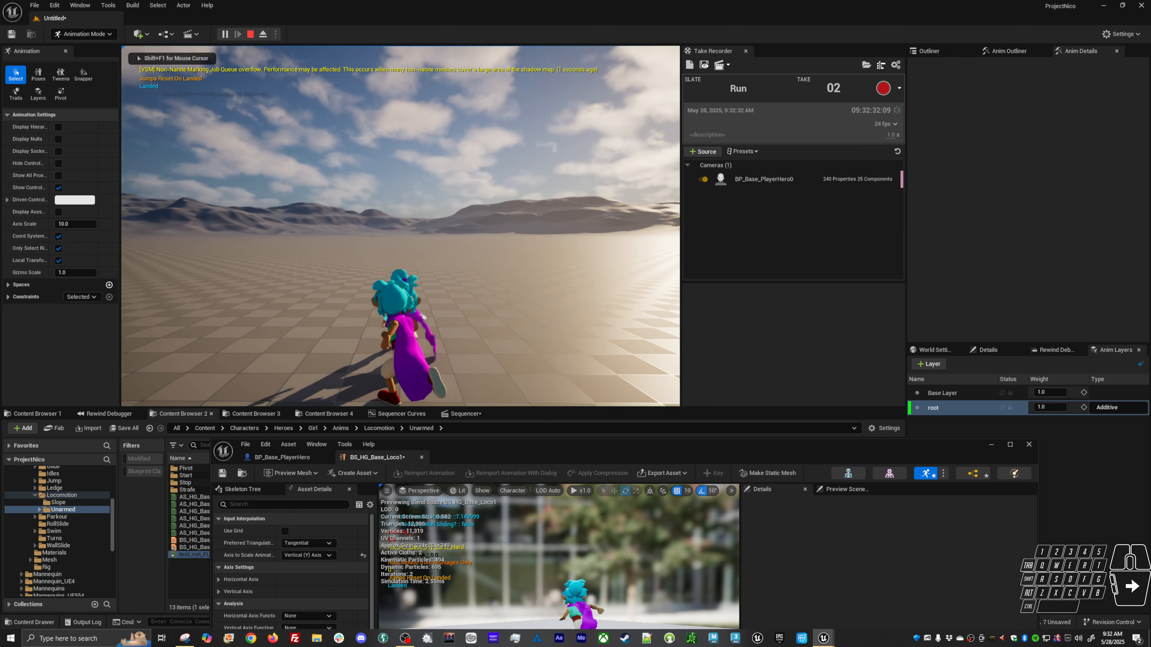
key(d)
key(w)
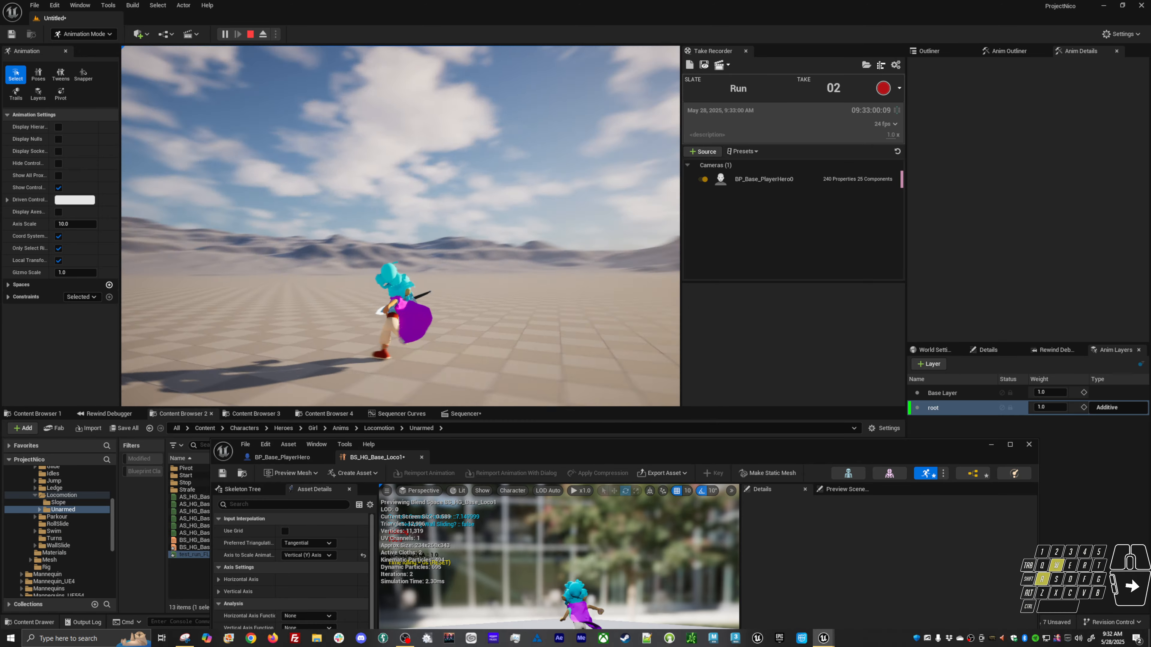
key(a)
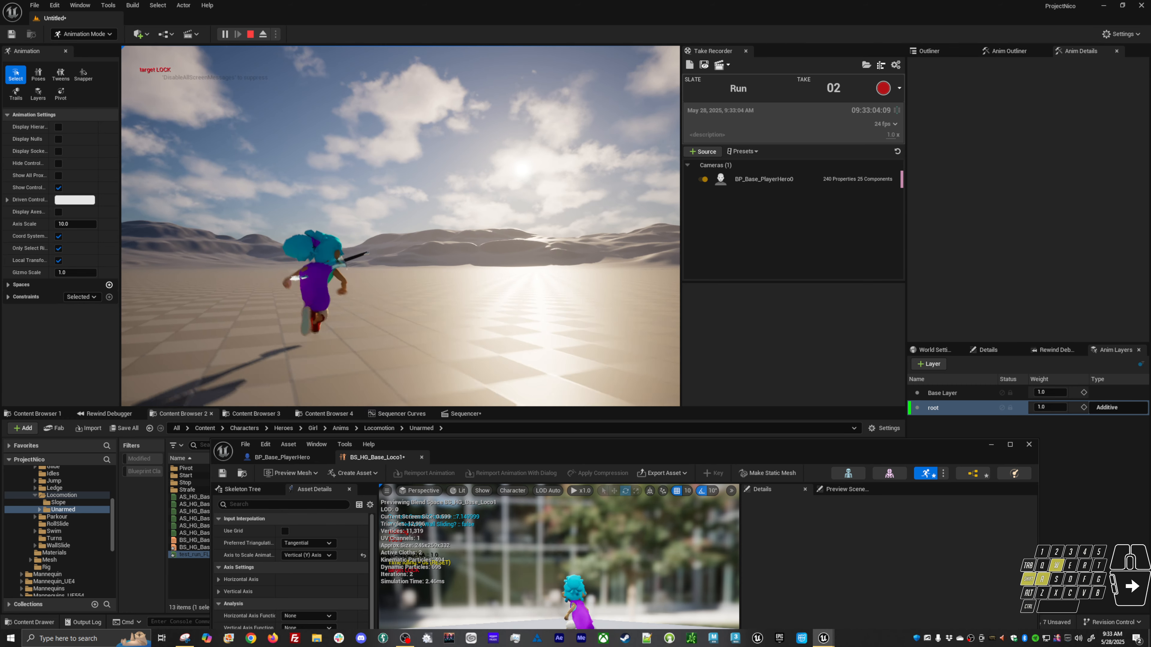
key(shift)
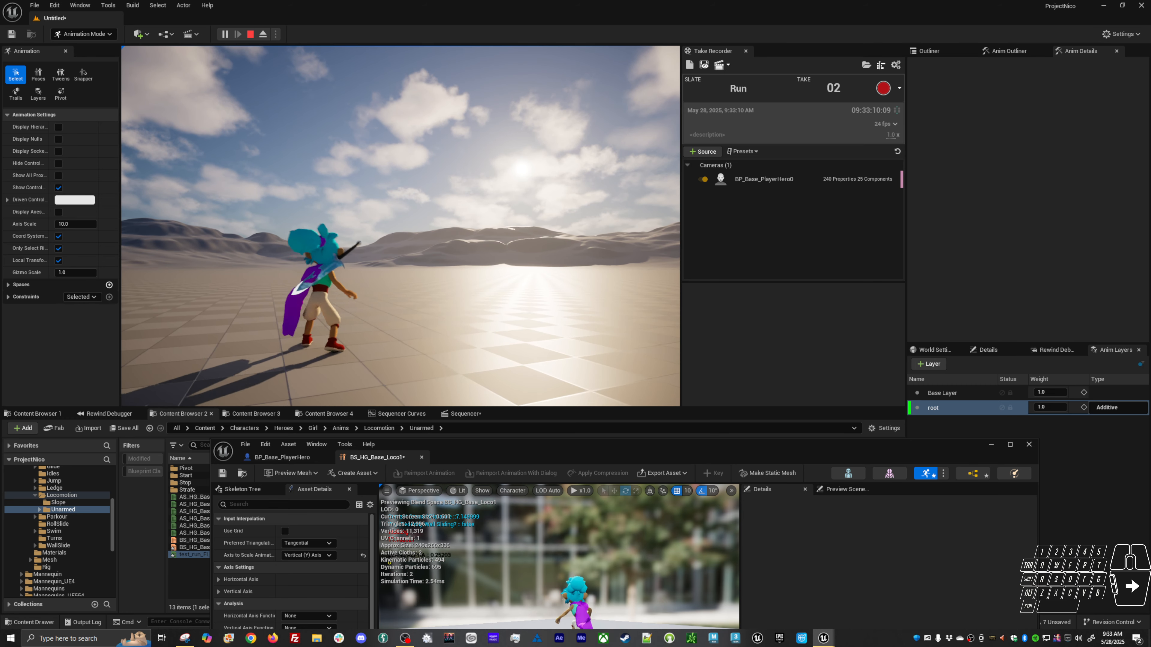
key(Escape)
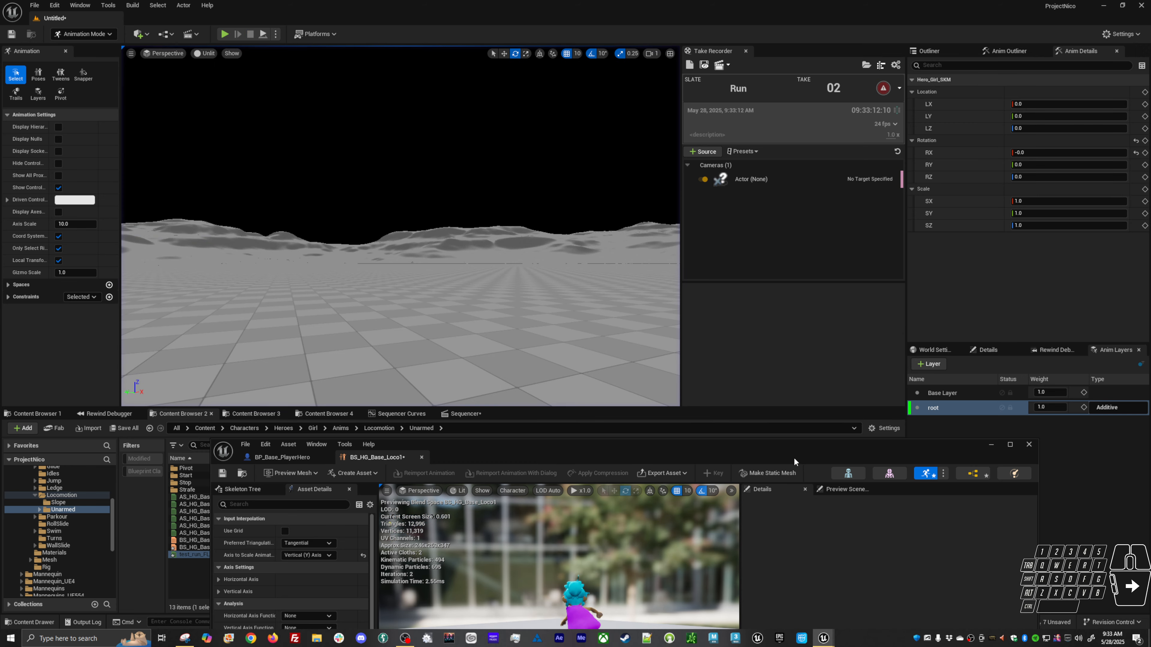
Return to the Sequencer at frame 0 and select the rig's global control, framing it in the viewport.
mouse_move(793, 457)
mouse_down()
mouse_move(827, 416)
mouse_move(784, 450)
mouse_up()
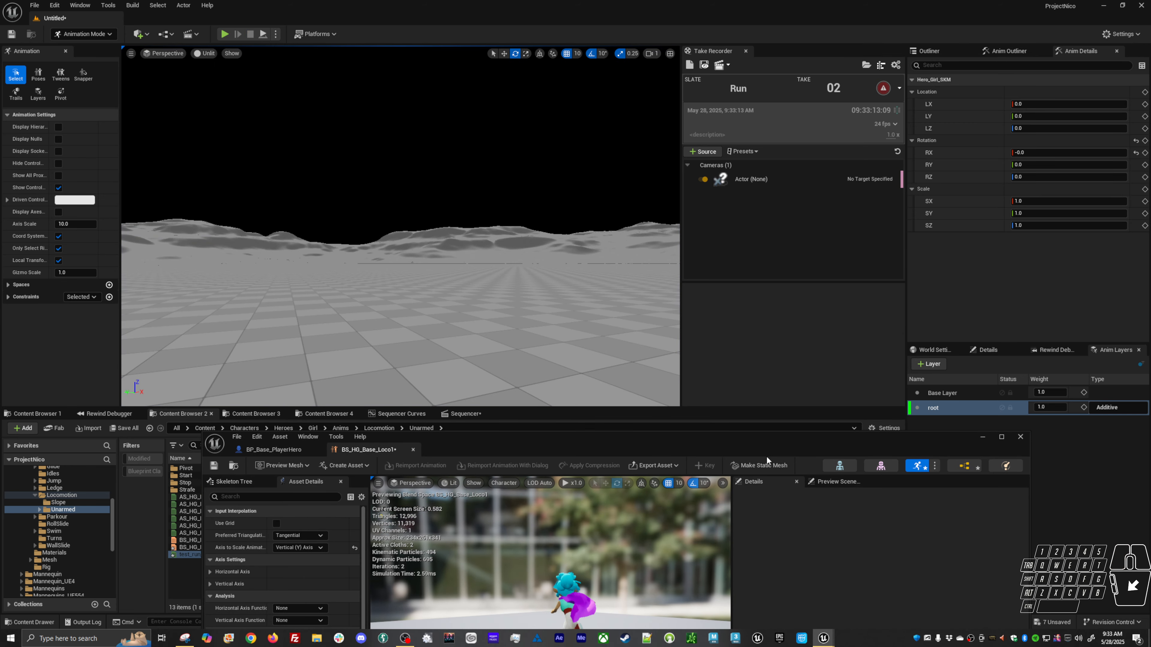
click(458, 415)
click(984, 438)
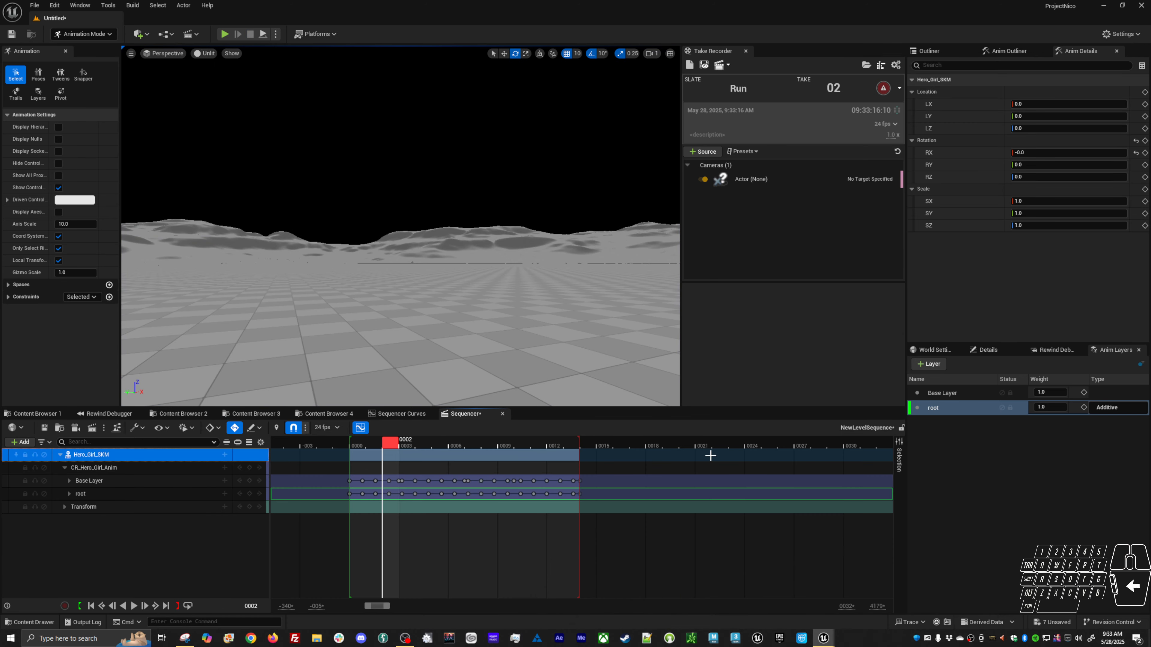
drag(385, 442, 351, 446)
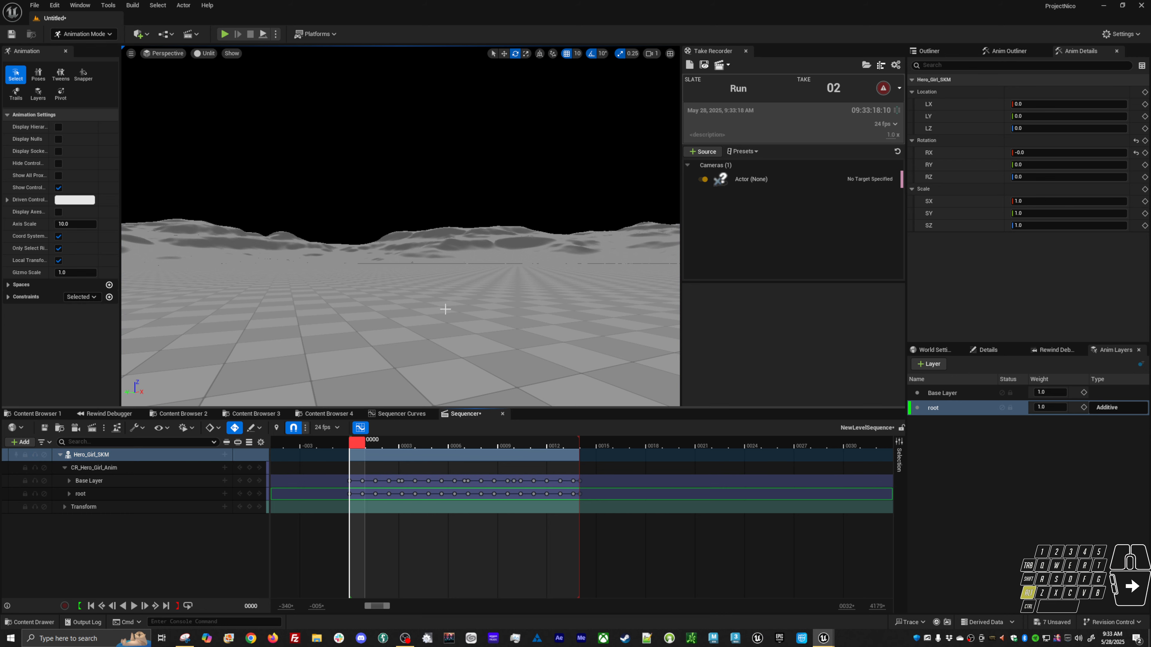
alt+right_drag(446, 309, 471, 313)
alt+drag(461, 307, 441, 278)
alt+middle_drag(440, 277, 405, 238)
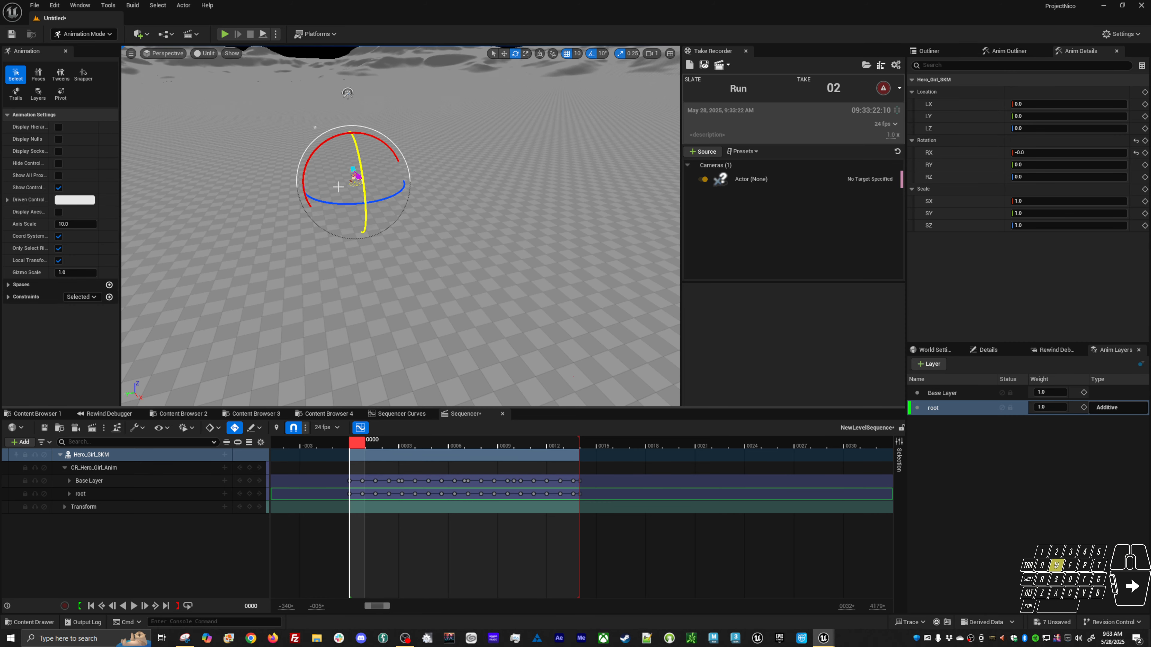
key(w)
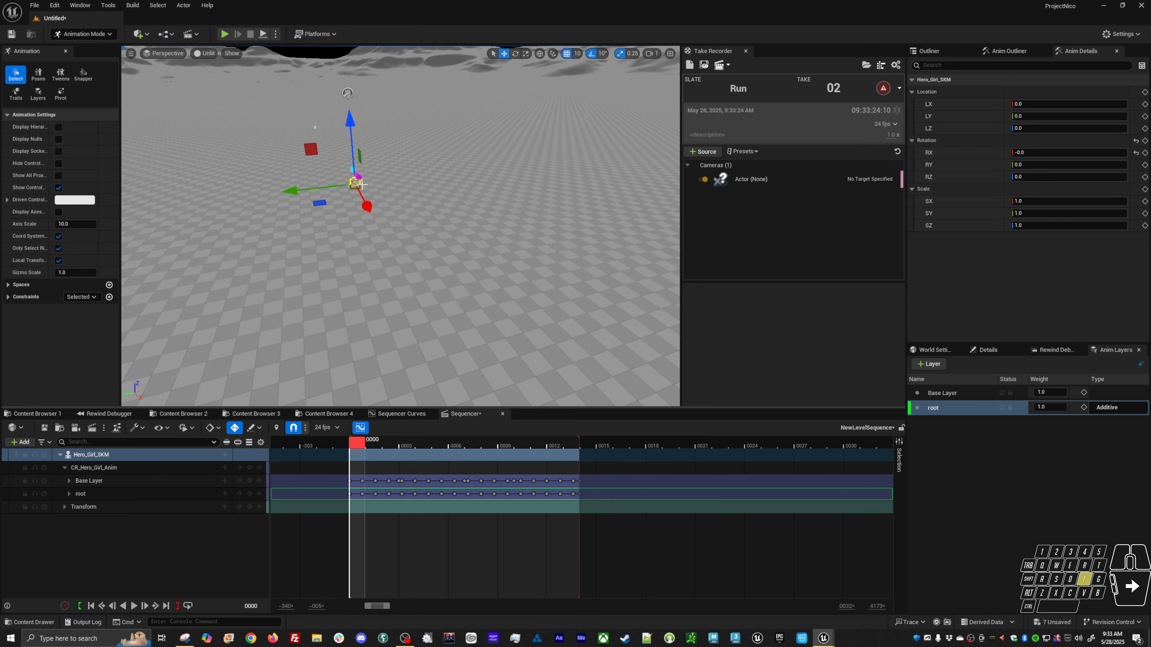
alt+right_drag(456, 186, 521, 188)
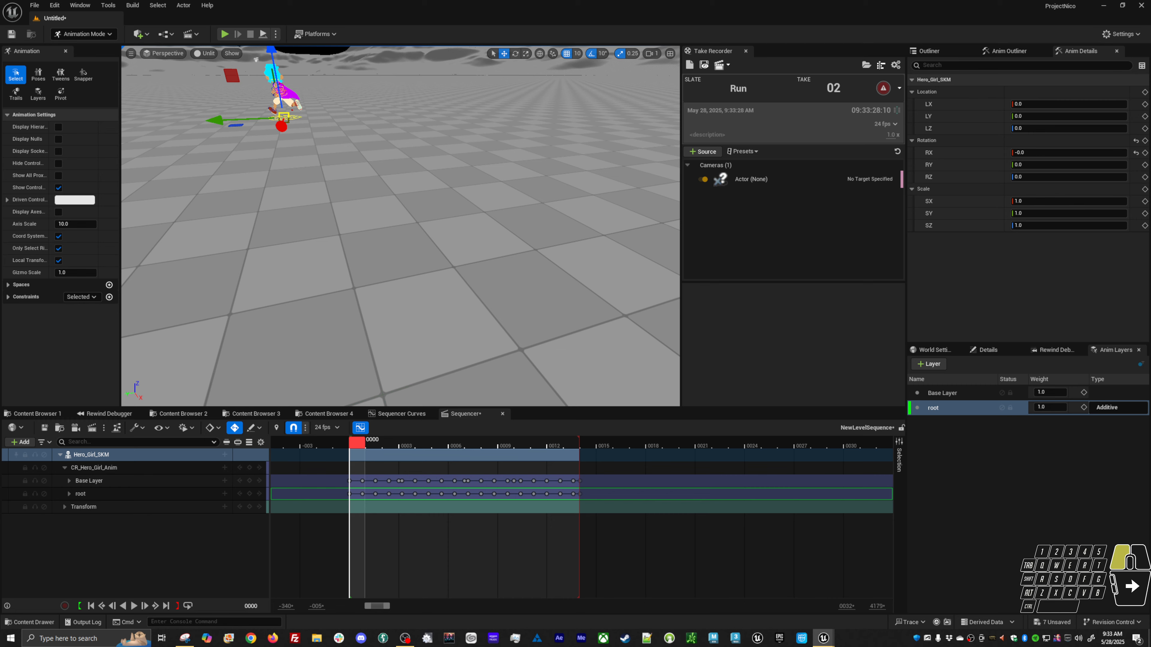
click(296, 117)
key(f)
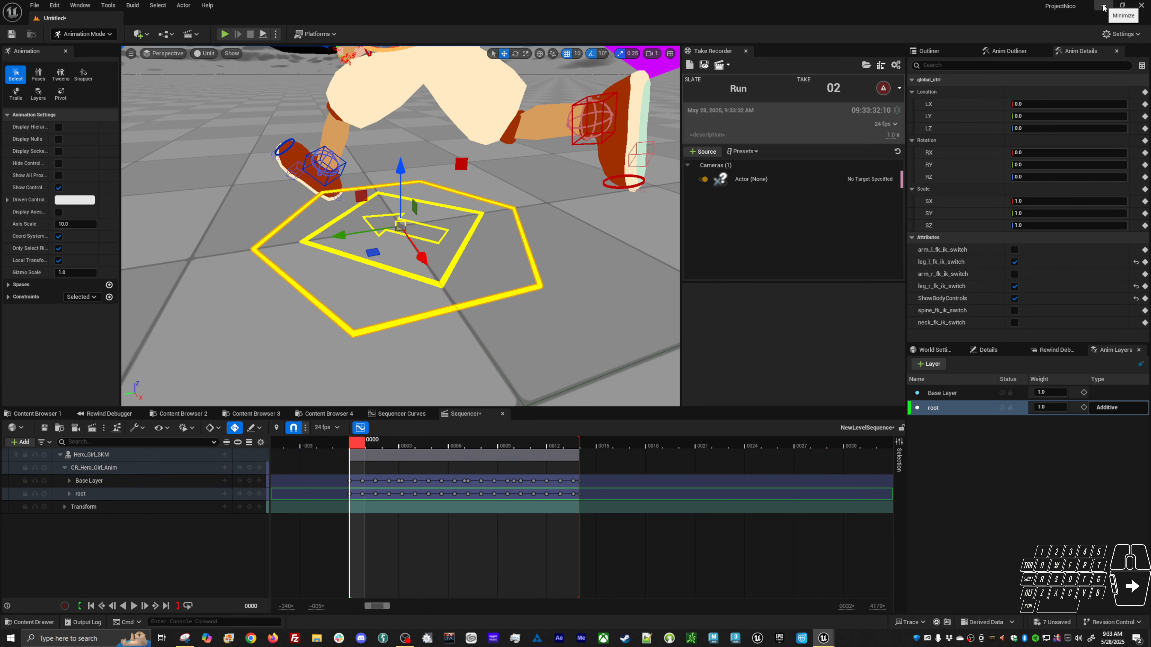
Open test_run_FL and toggle its Enable Root Motion and Force Root Lock options while previewing the run.
click(179, 414)
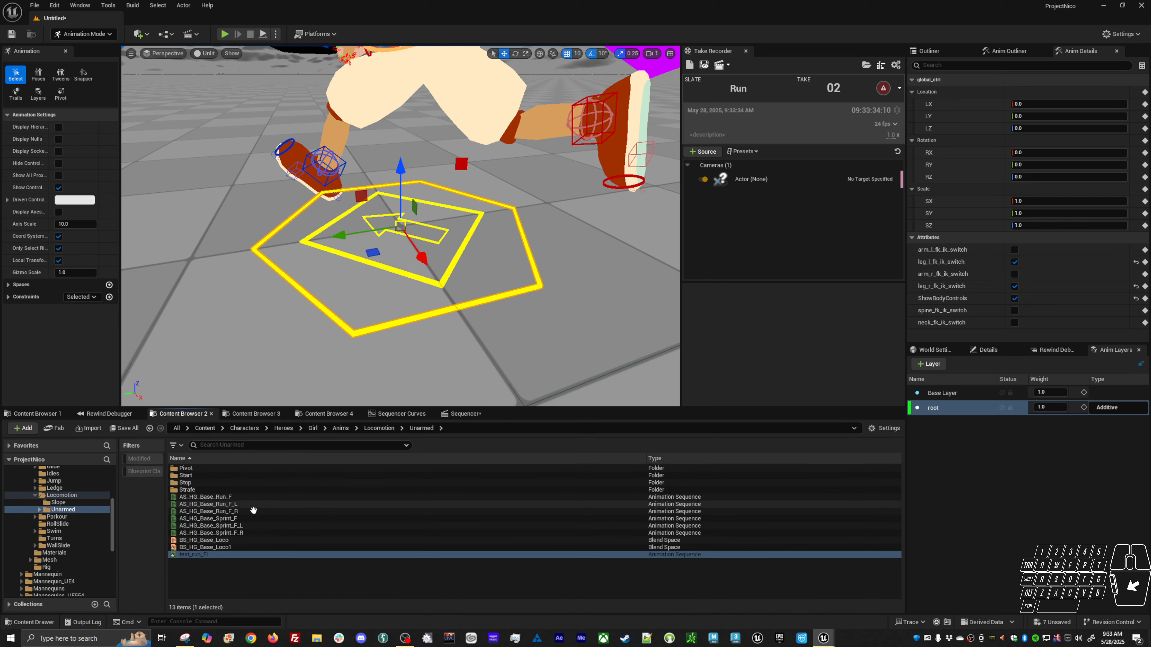
double_click(230, 555)
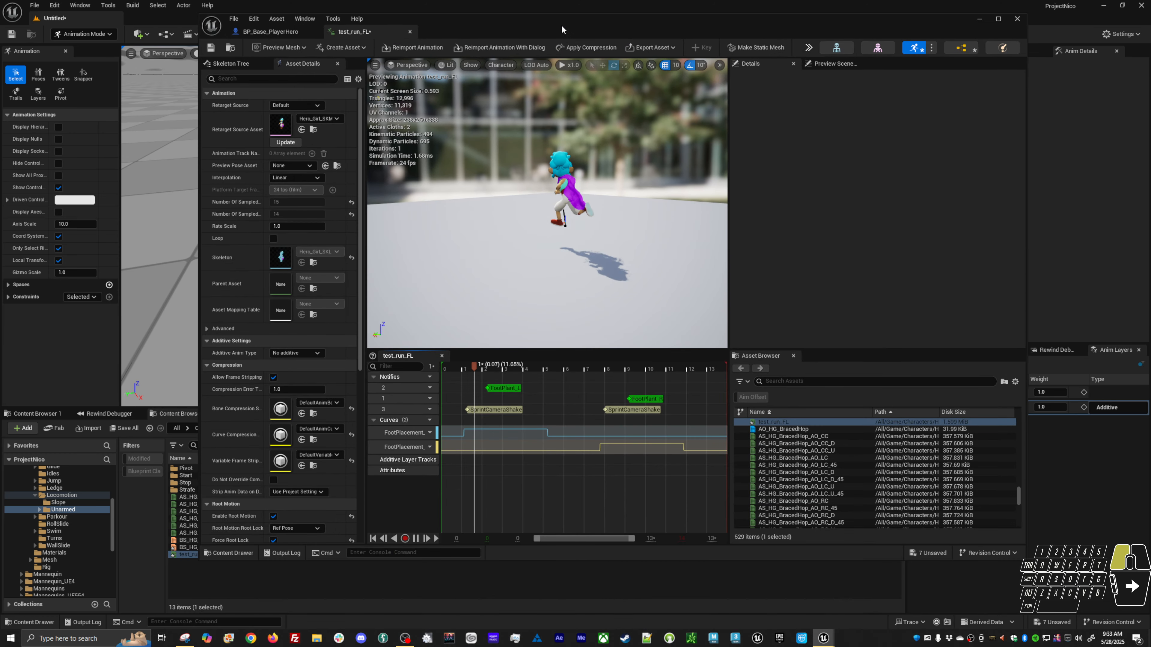
alt+drag(522, 262, 571, 337)
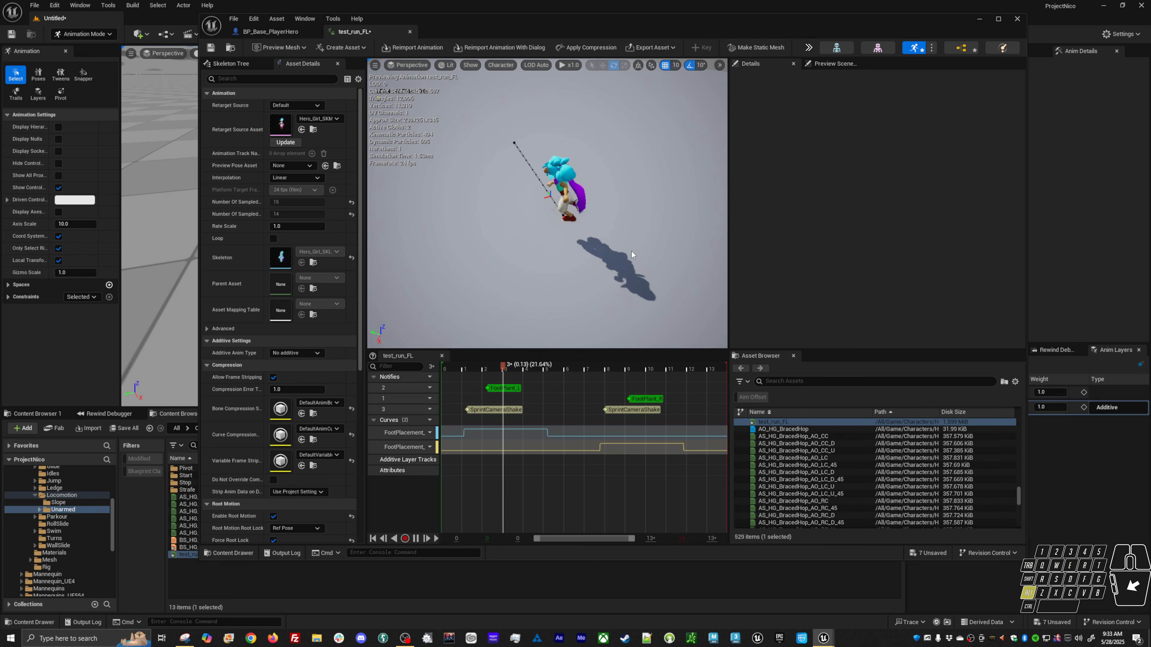
click(274, 515)
click(273, 540)
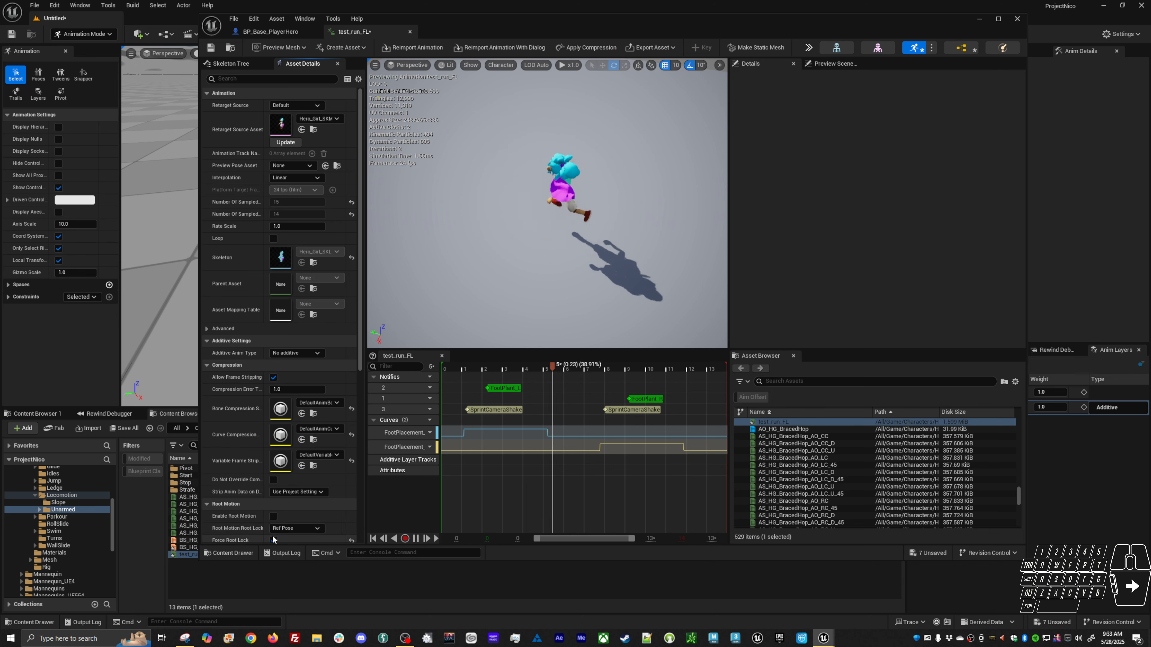
click(274, 515)
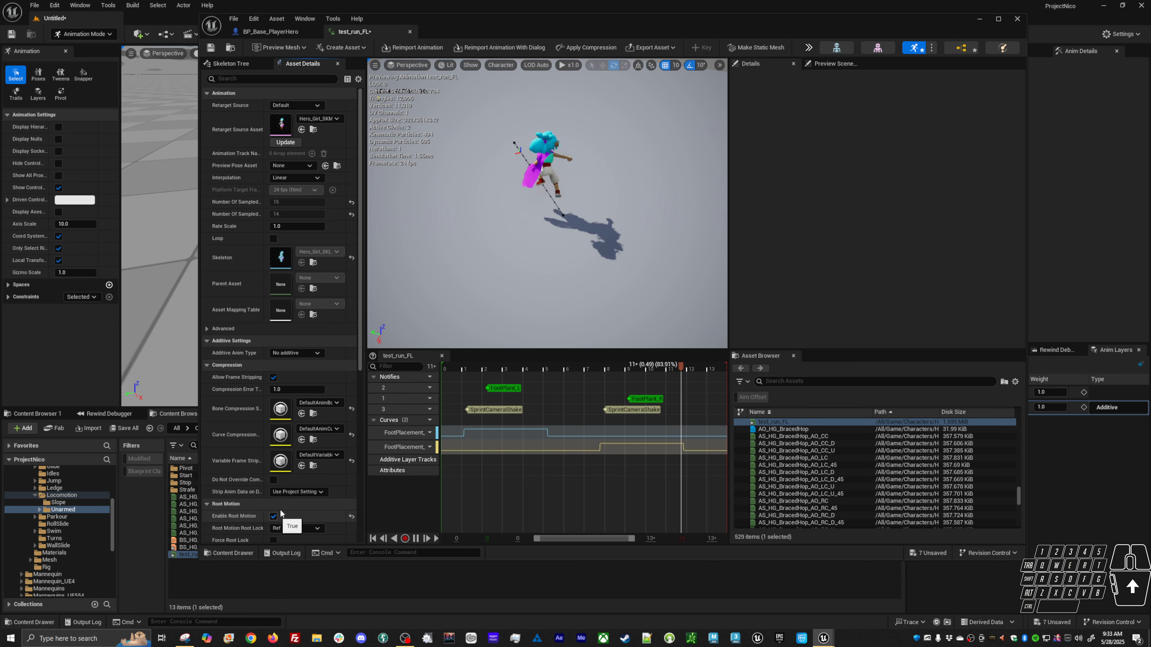
Toggle Force Root Lock and Enable Root Motion again to compare the preview, then minimize the editor.
alt+drag(547, 204, 489, 277)
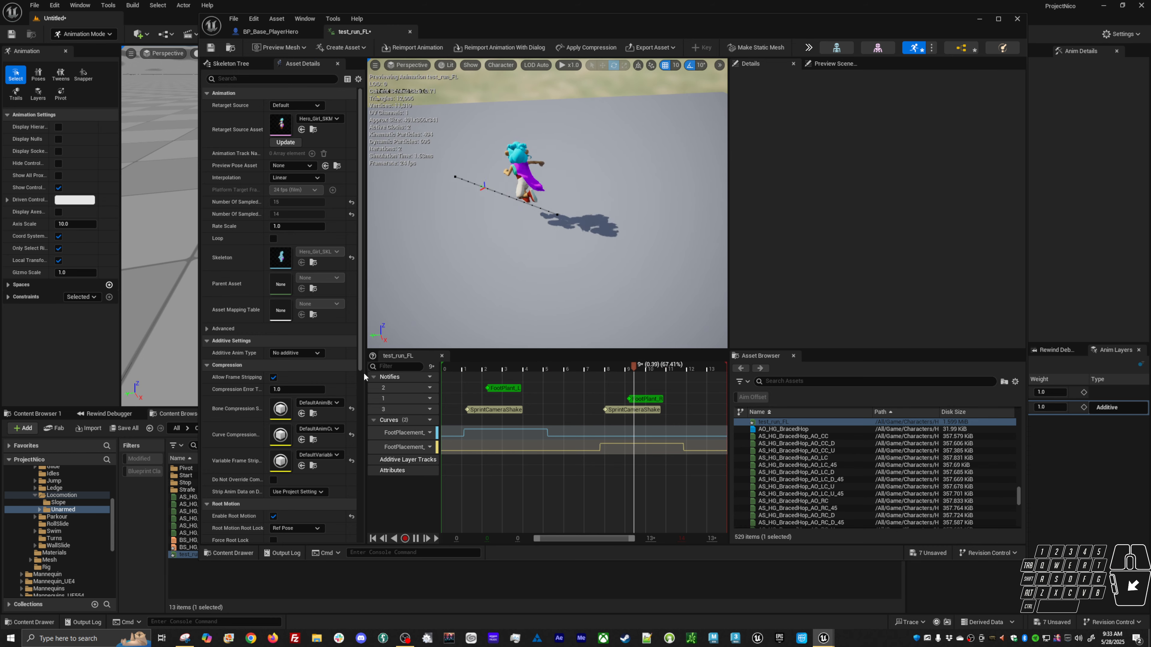
click(272, 540)
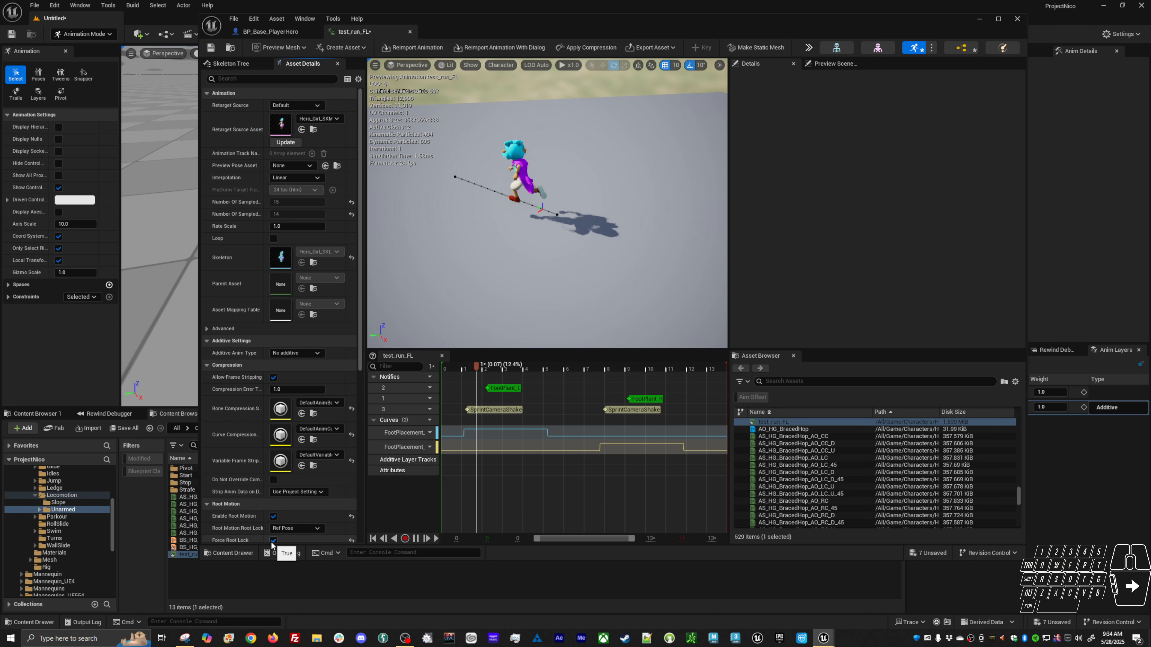
click(274, 517)
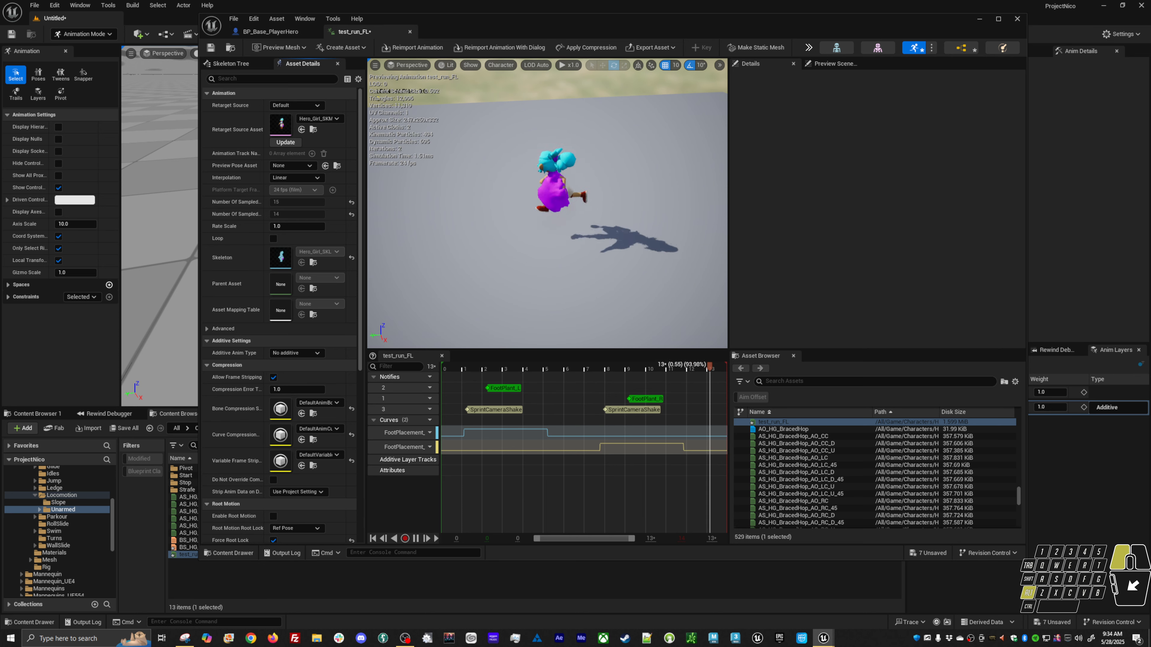
alt+drag(544, 272, 538, 229)
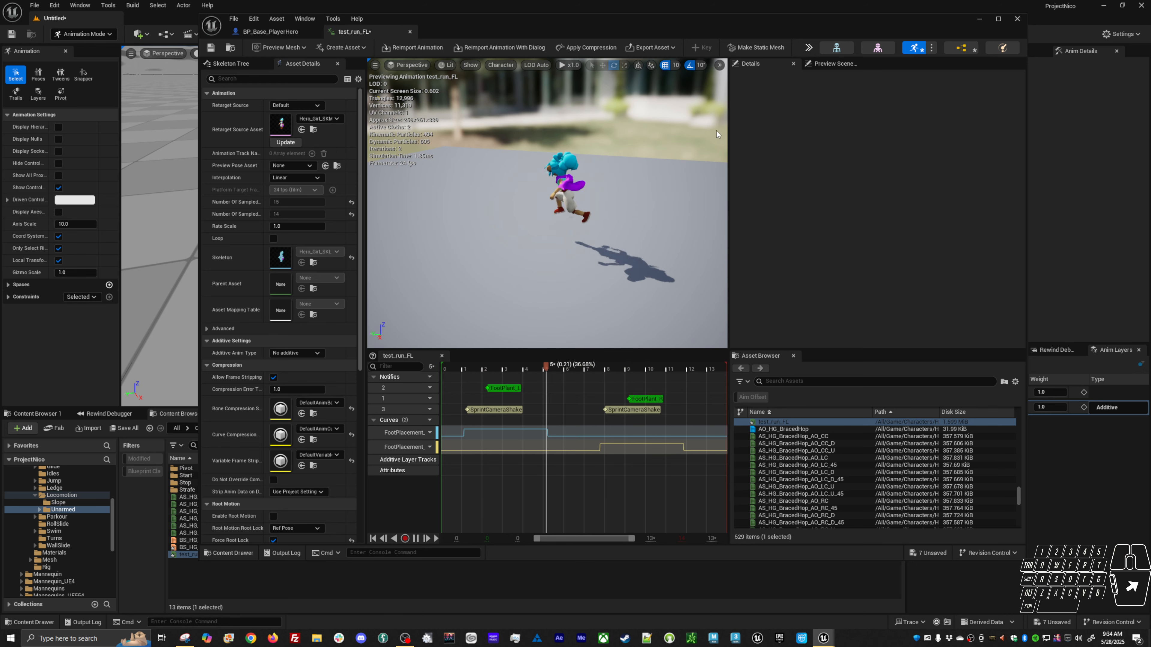
click(274, 516)
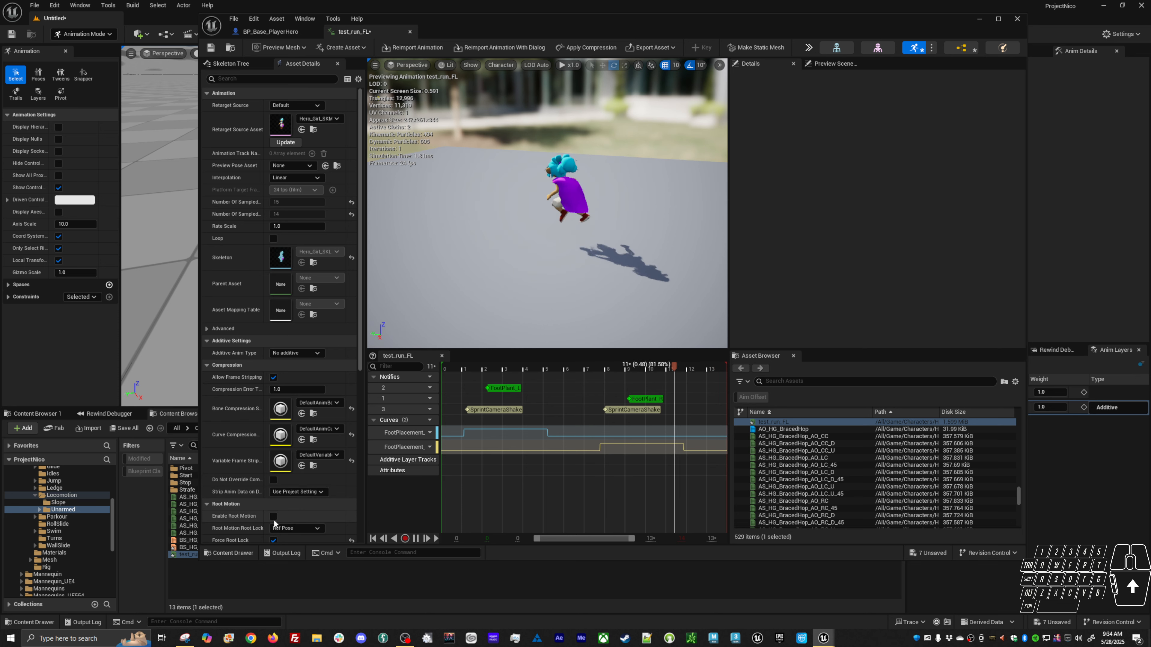
alt+drag(471, 272, 527, 270)
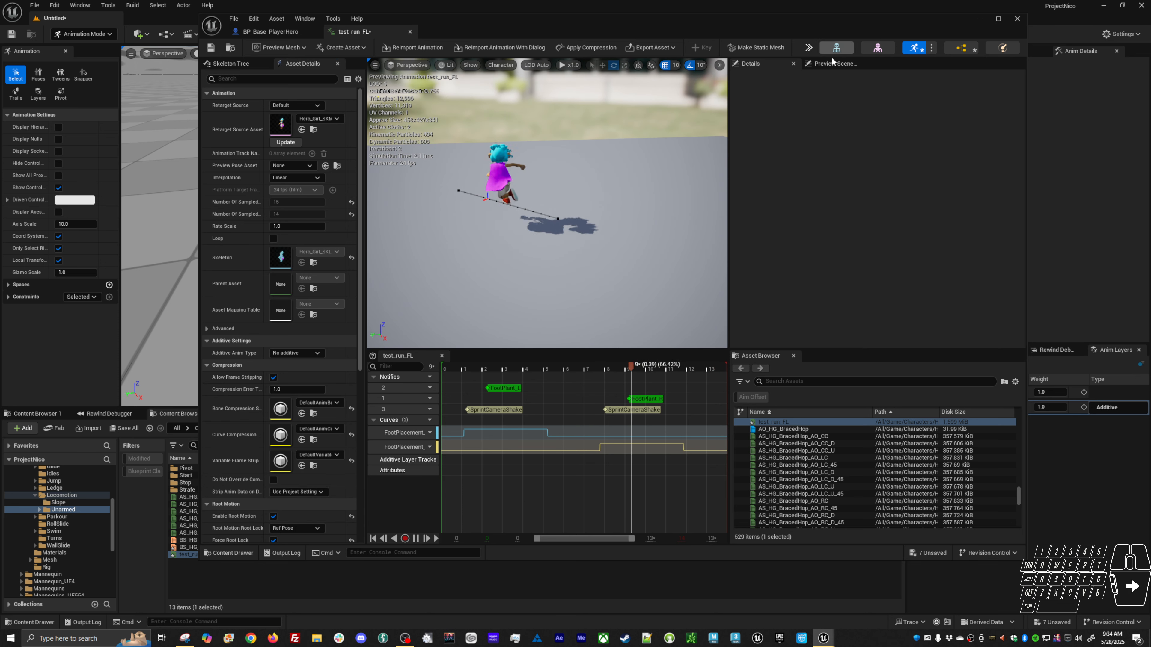
click(979, 19)
Select the root control at frame 1 in the Sequencer and open the Sequencer Curves editor.
alt+right_drag(437, 315, 420, 229)
click(443, 220)
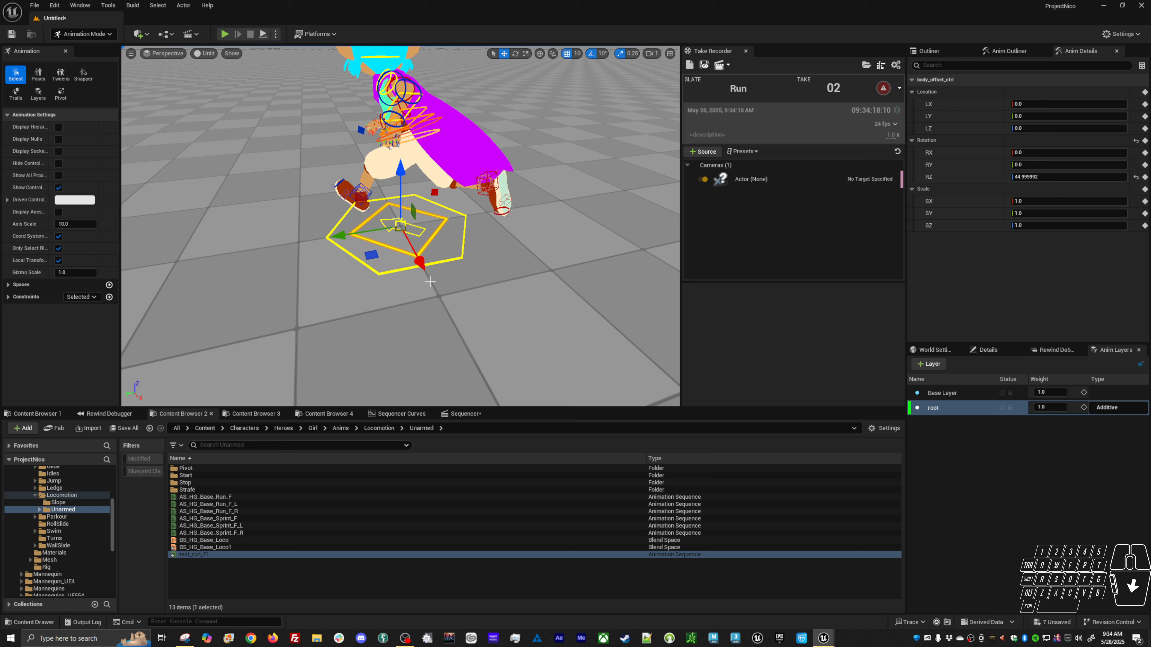
click(463, 417)
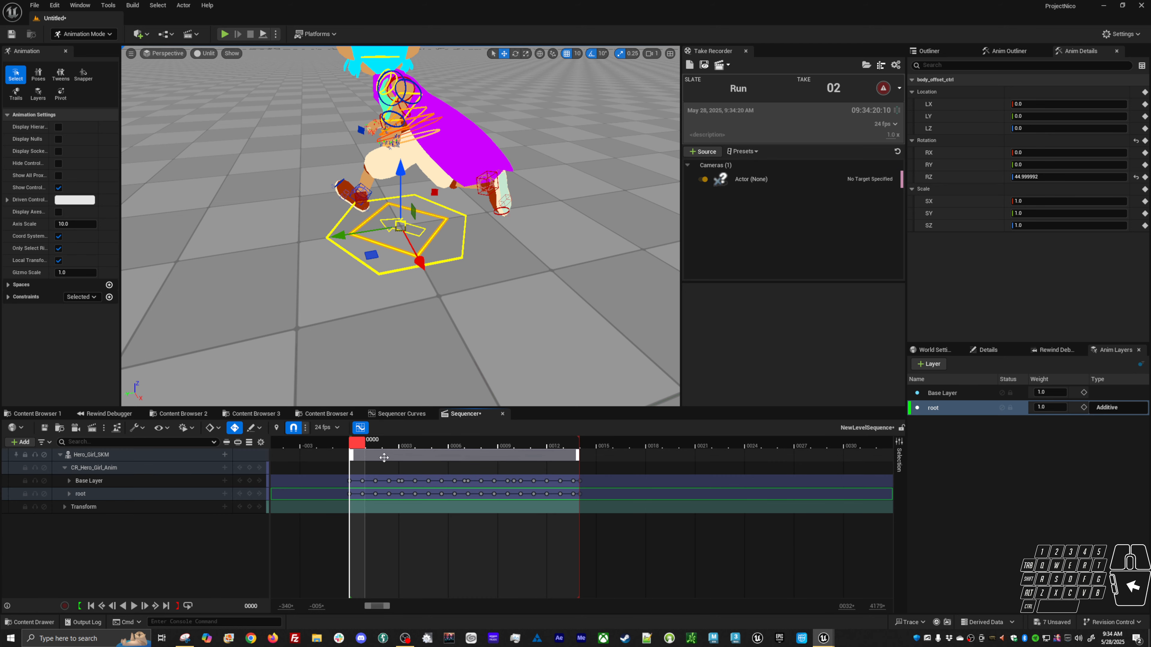
mouse_move(357, 441)
mouse_down()
mouse_move(471, 438)
mouse_move(375, 448)
mouse_up()
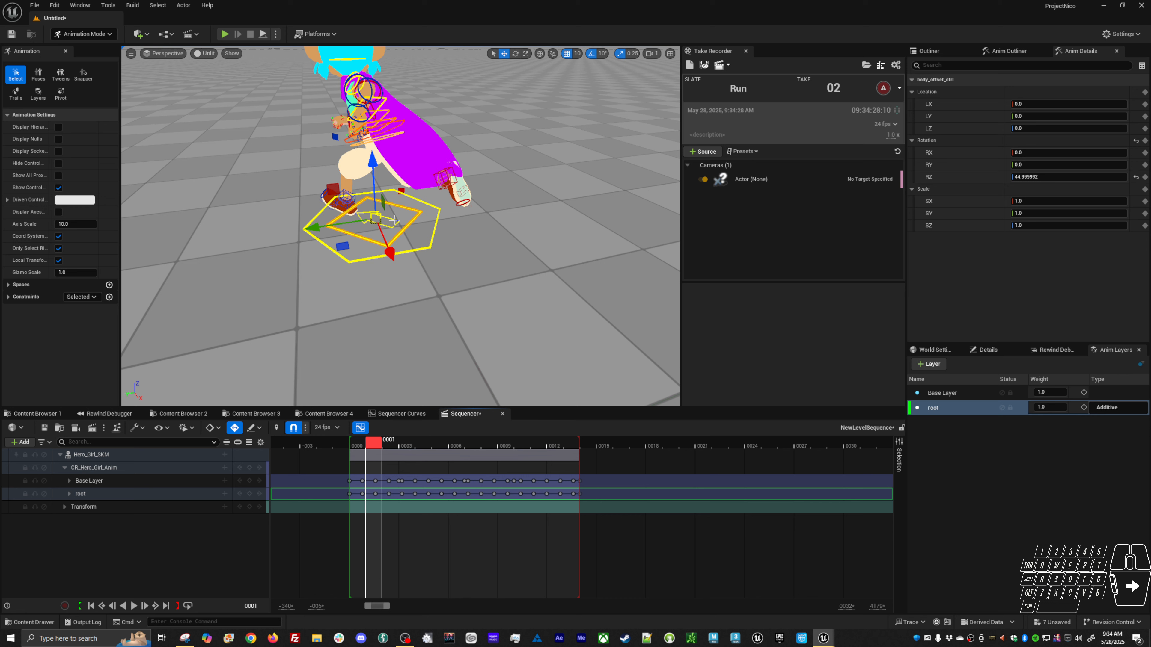
click(393, 220)
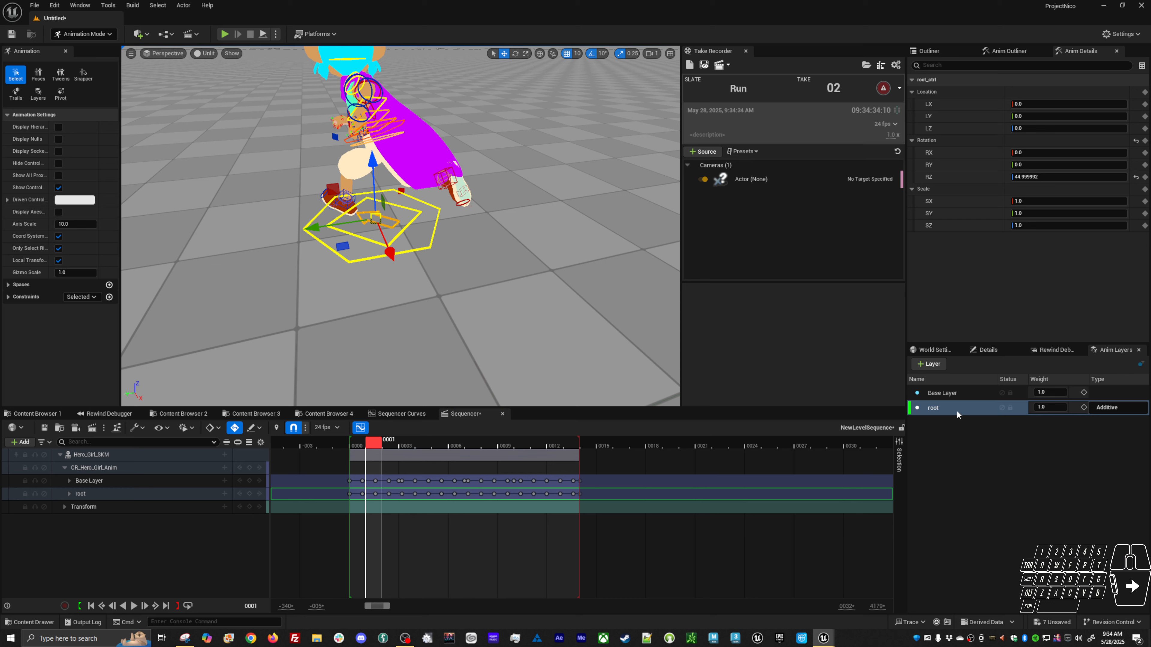
click(410, 414)
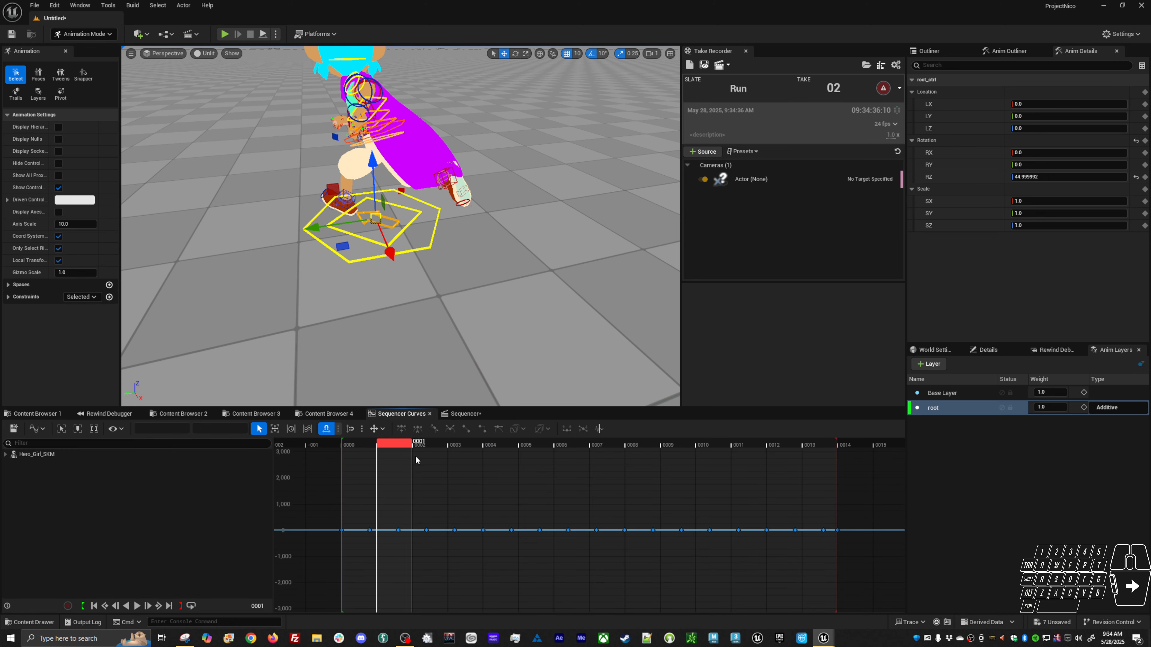
Return the Sequencer playhead to frame 0, then reopen test_run_FL to preview it and minimize its editor.
drag(404, 450, 366, 450)
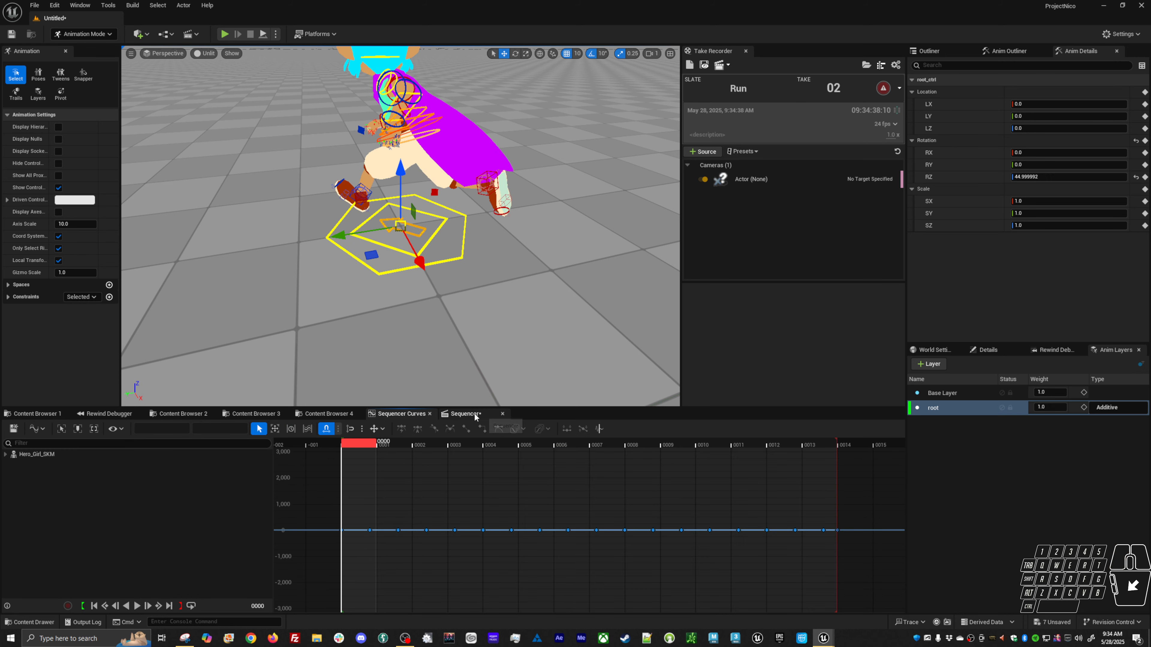
click(465, 414)
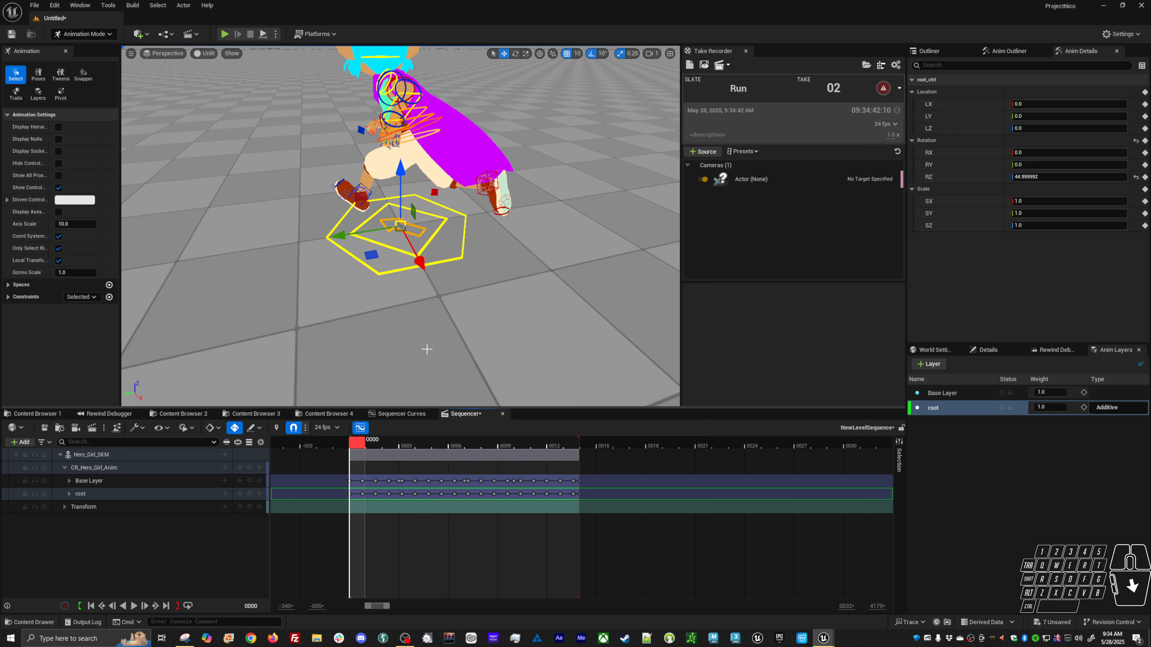
mouse_move(358, 450)
mouse_down()
mouse_move(568, 451)
mouse_move(358, 448)
mouse_up()
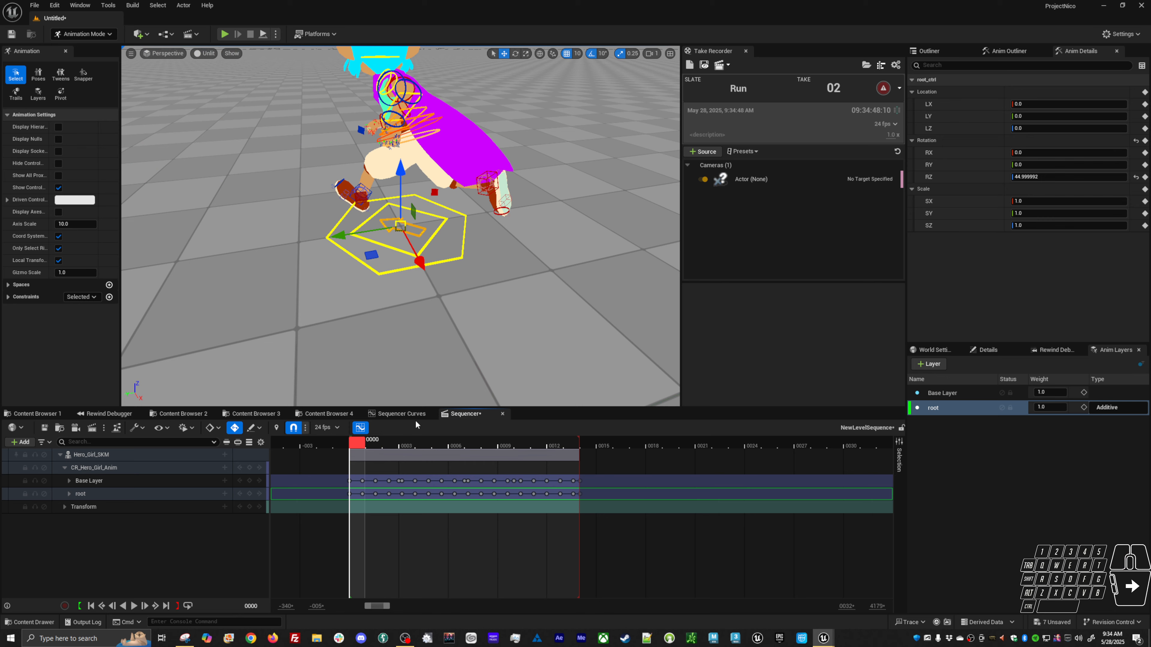
click(199, 415)
double_click(188, 553)
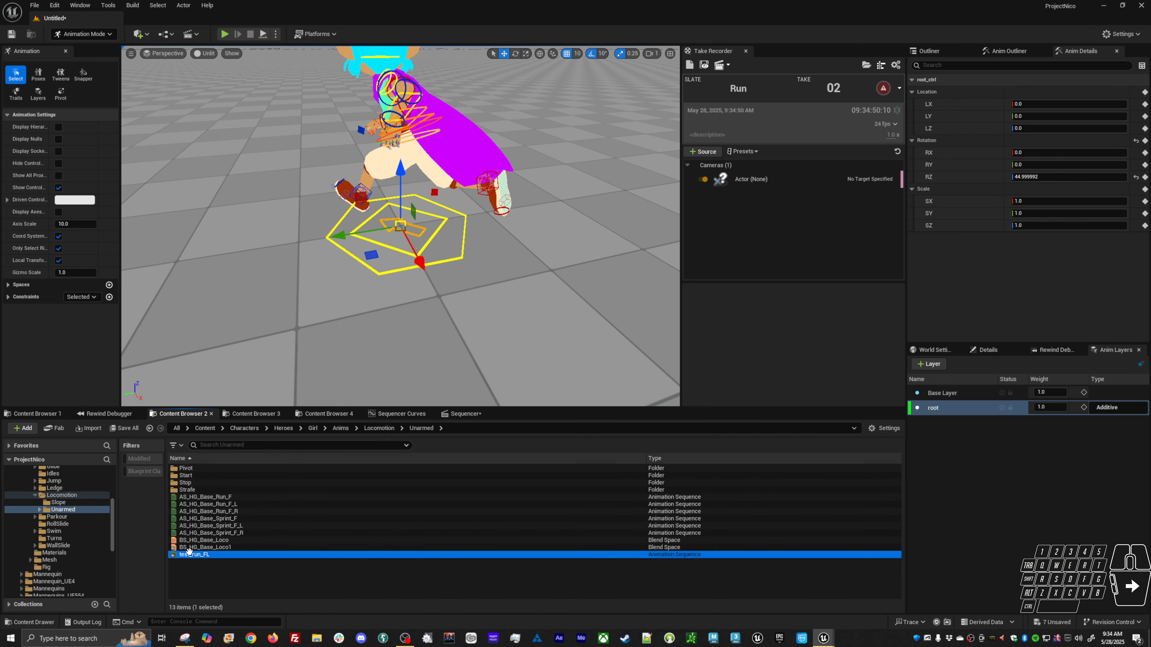
scroll(291, 538, down, 2)
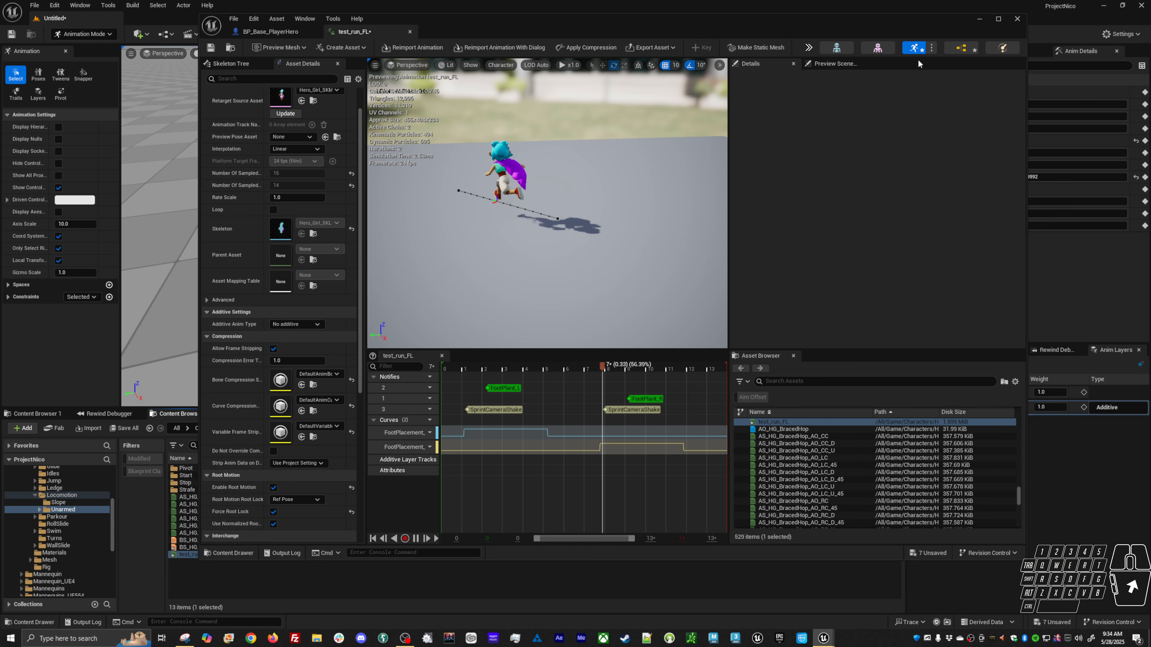
click(978, 20)
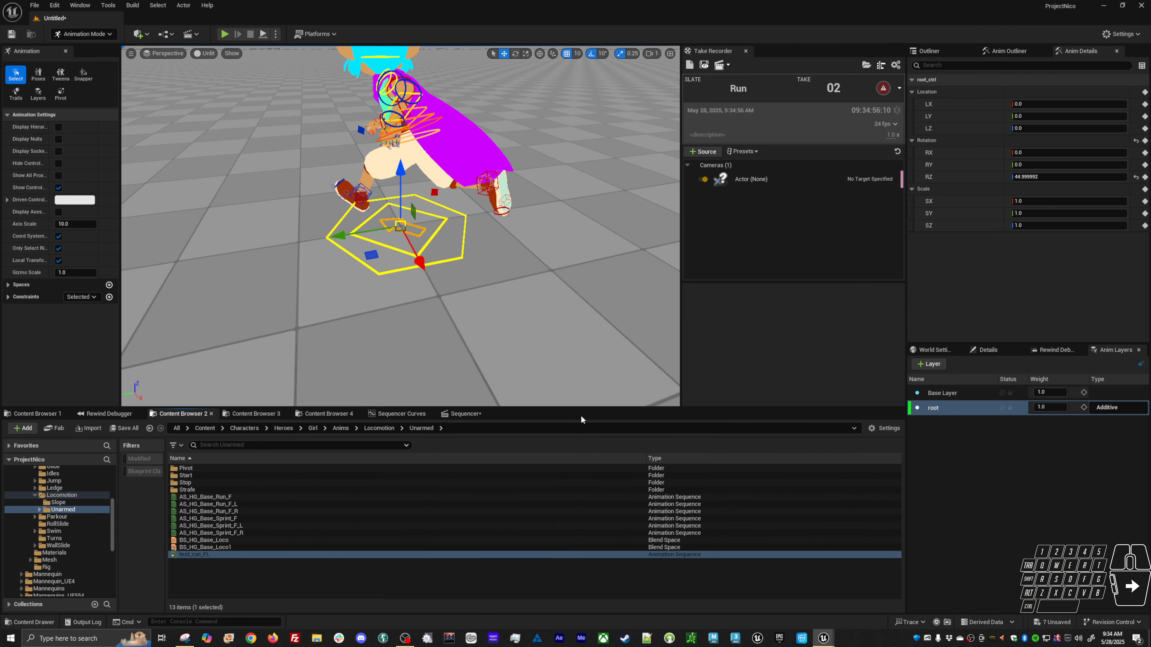
On the Base Layer, select the root control and set its Rotation Z key at frame 0 to 0.
click(463, 418)
mouse_move(363, 444)
mouse_down()
mouse_move(343, 433)
mouse_move(364, 437)
mouse_up()
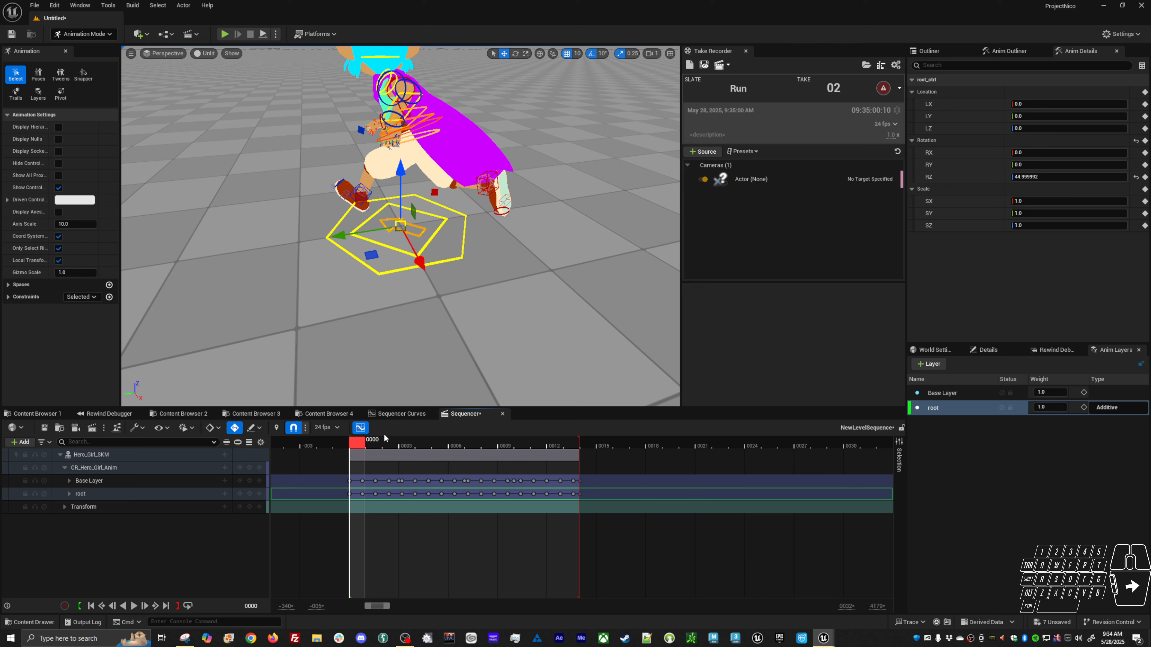
click(406, 415)
click(459, 414)
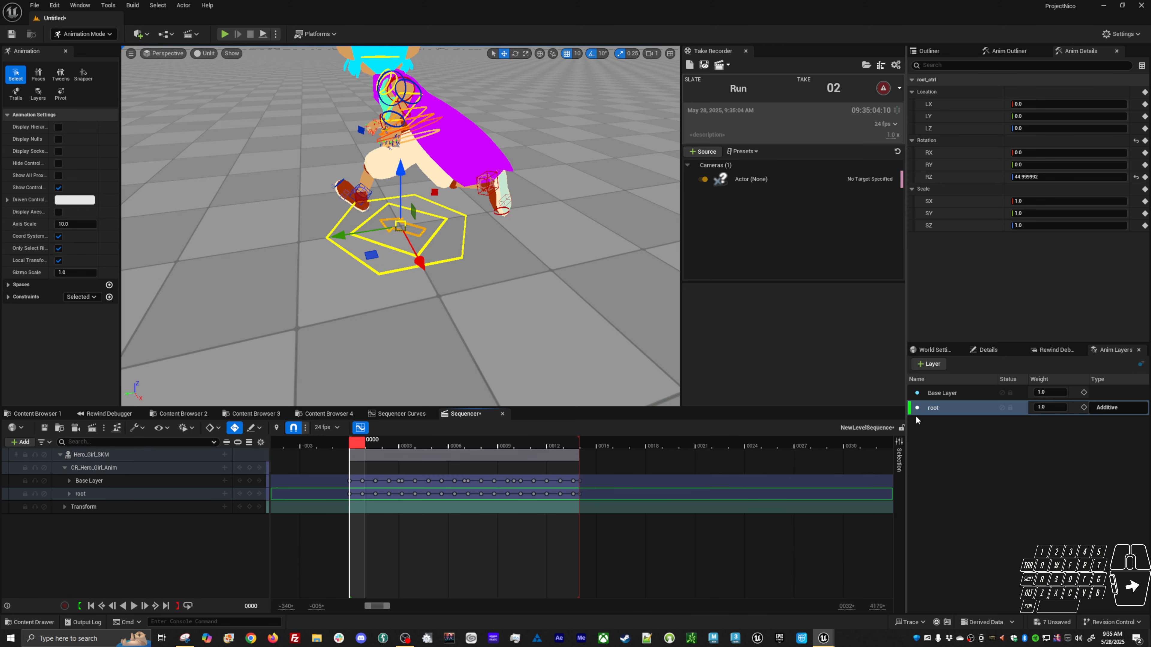
click(943, 393)
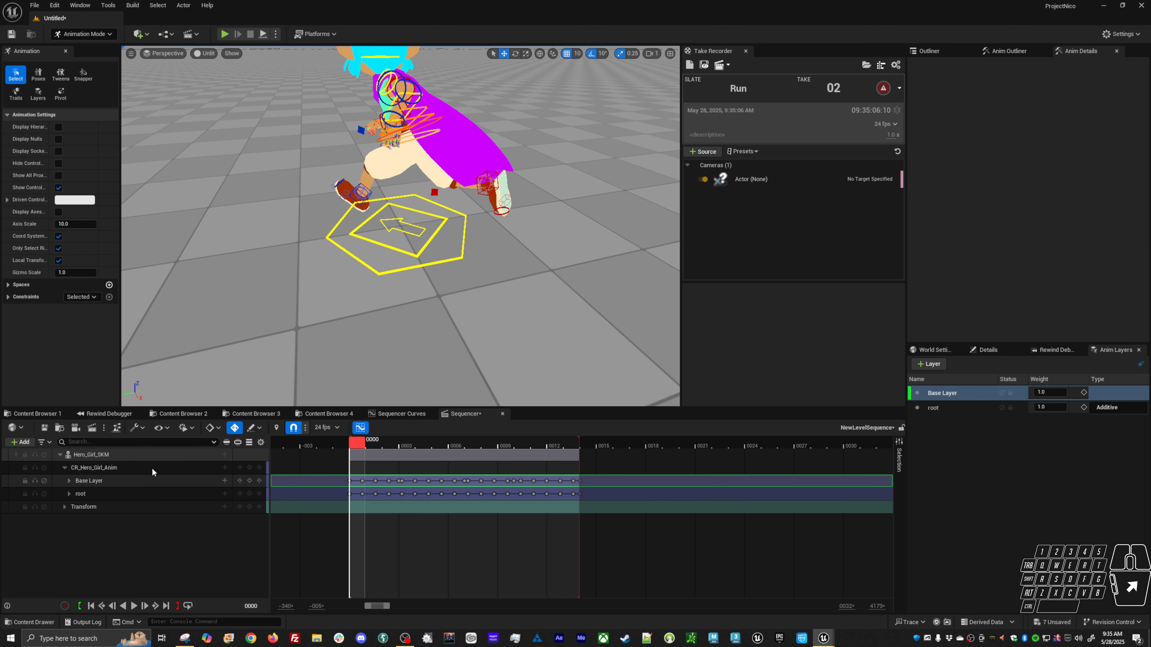
click(398, 227)
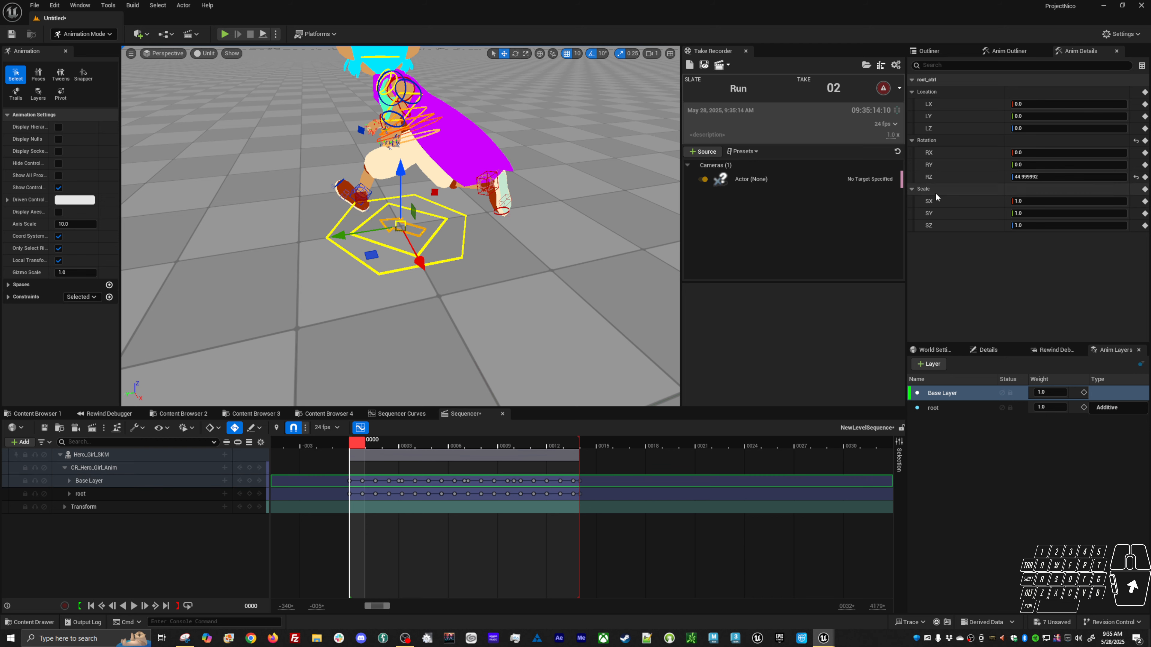
click(401, 413)
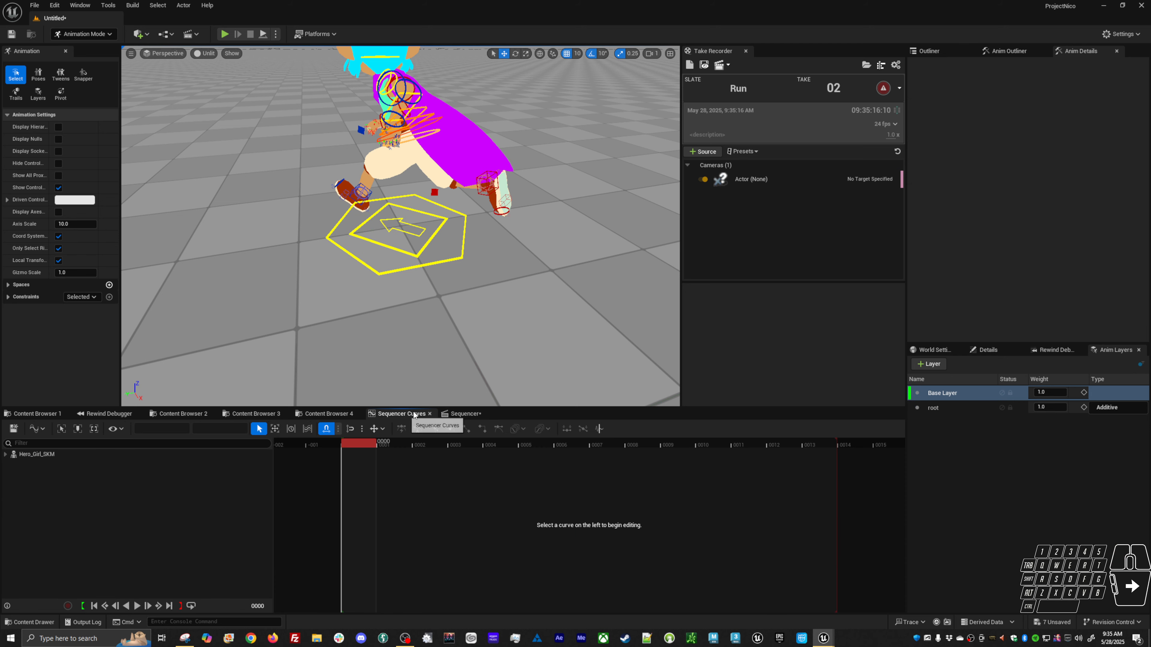
click(413, 237)
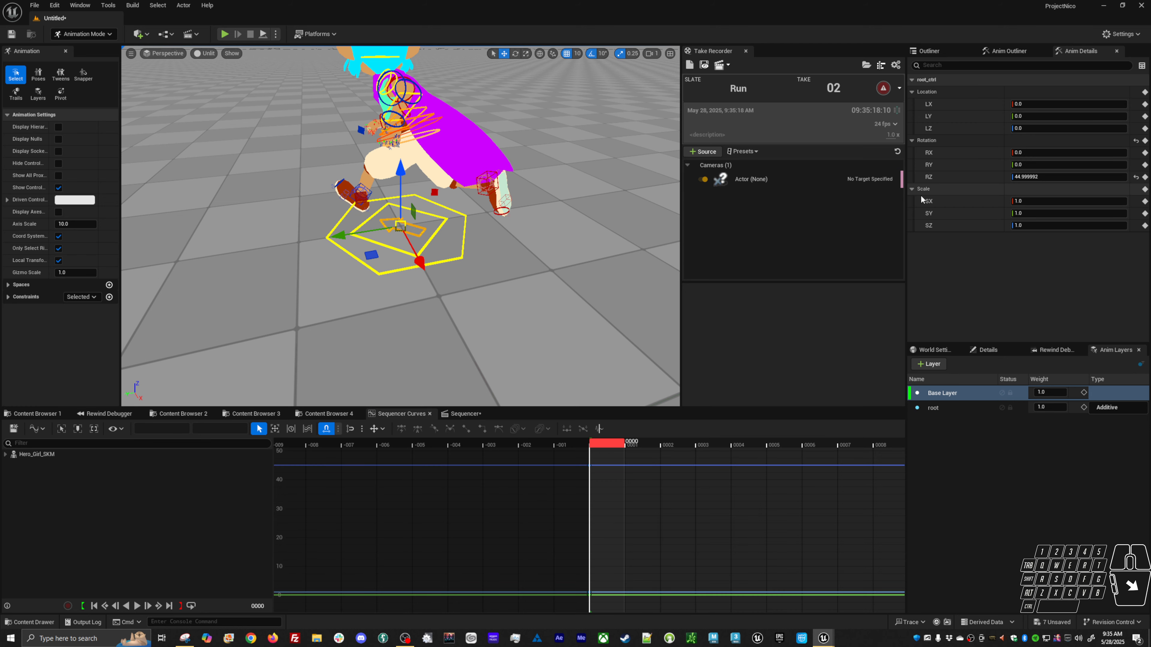
click(970, 180)
right_drag(697, 506, 530, 501)
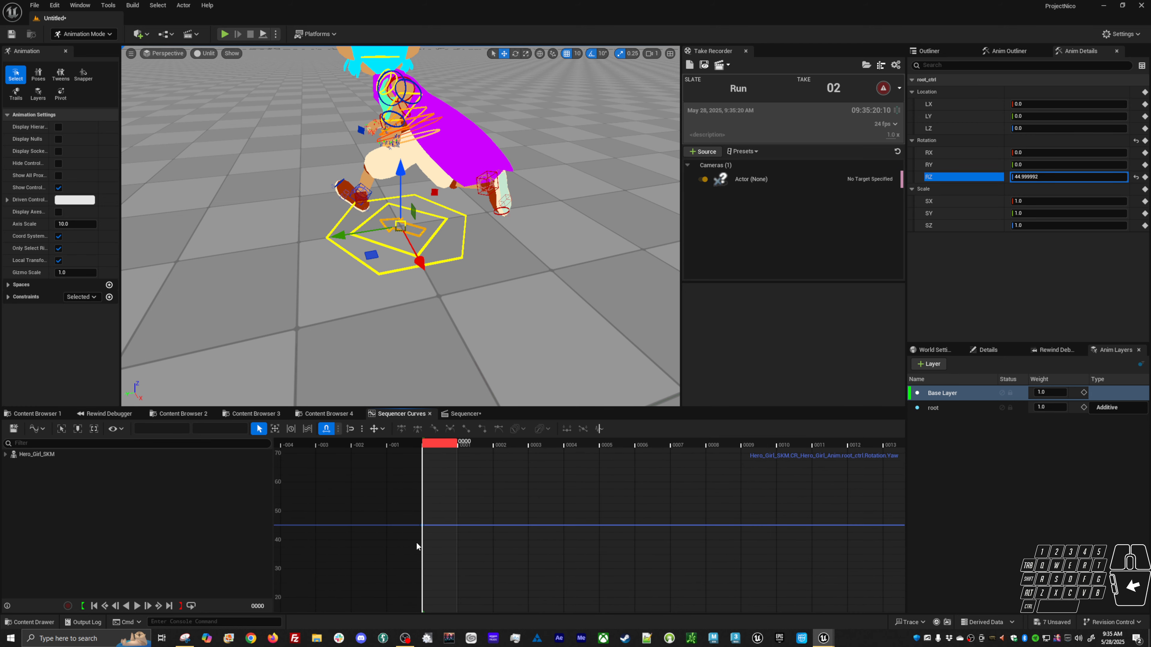
click(408, 526)
click(230, 427)
text(0)
key(Return)
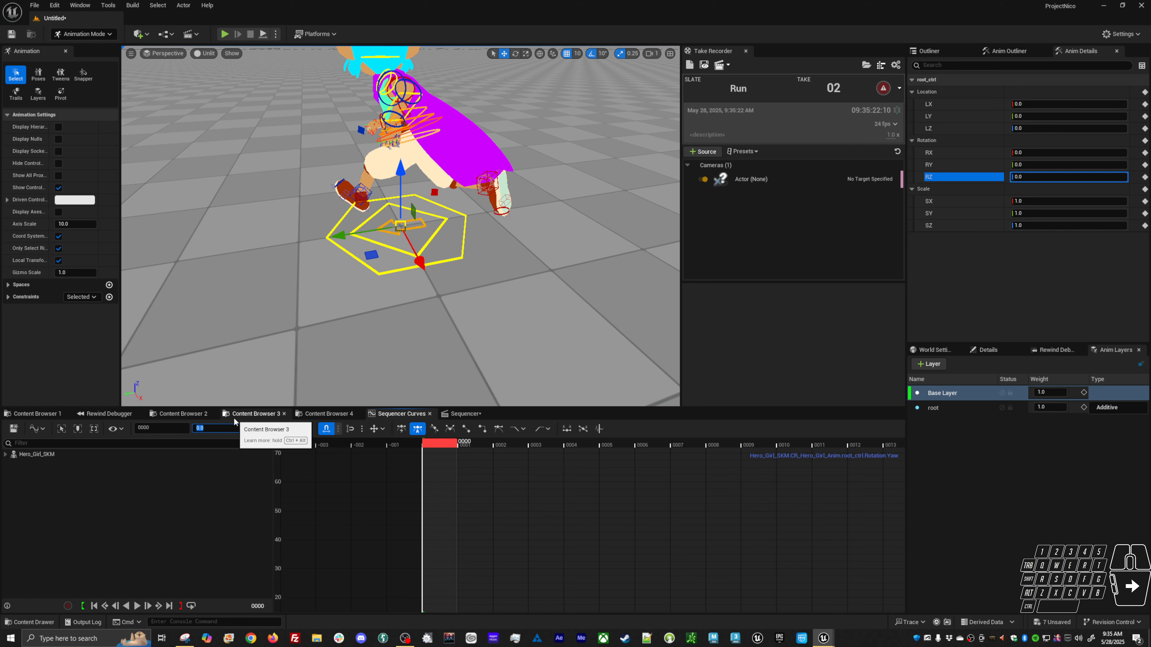
Orbit around the character and scrub the timeline to check the corrected facing direction.
mouse_move(437, 311)
alt+mouse_down()
mouse_move(498, 295)
mouse_move(429, 308)
alt+mouse_up()
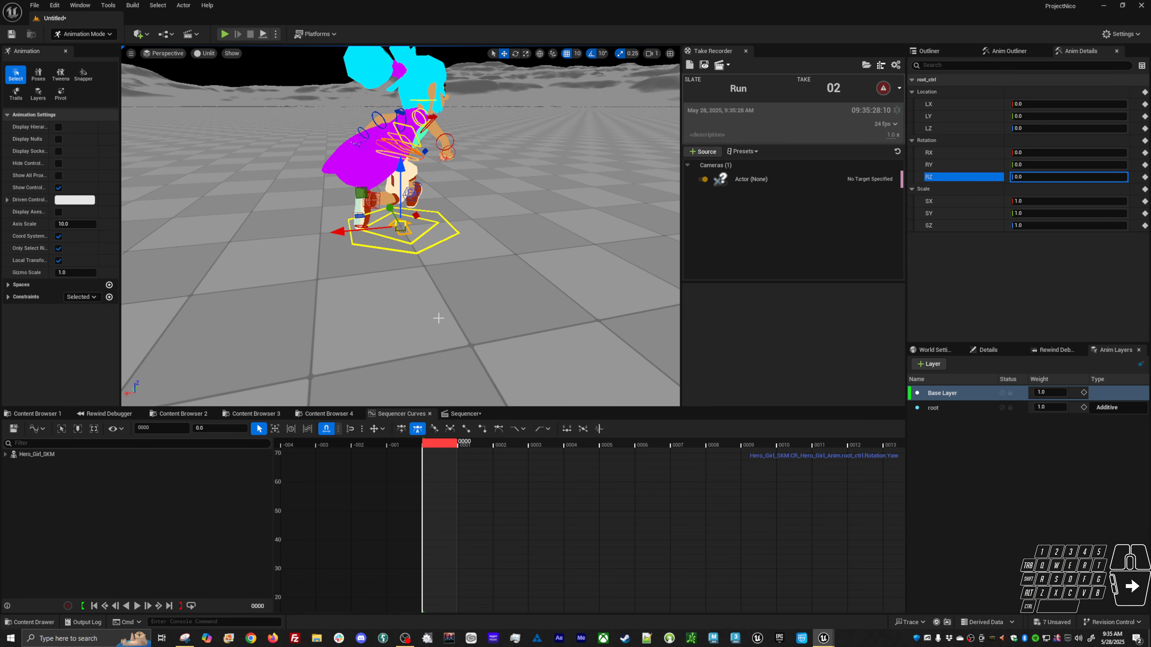
alt+drag(438, 318, 422, 306)
alt+drag(464, 252, 459, 230)
mouse_move(451, 446)
mouse_down()
mouse_move(833, 412)
mouse_move(892, 414)
mouse_move(624, 421)
mouse_move(436, 443)
mouse_move(737, 423)
mouse_move(919, 430)
mouse_move(687, 449)
mouse_move(436, 446)
mouse_up()
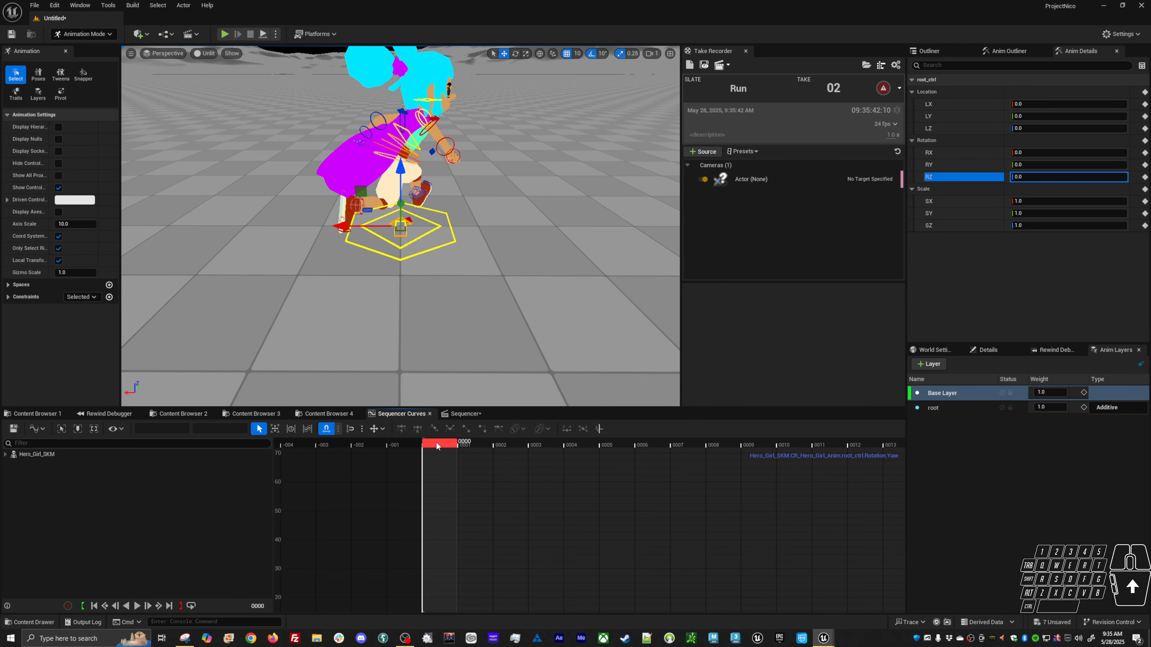
alt+drag(432, 335, 280, 340)
drag(450, 445, 927, 407)
drag(641, 434, 438, 431)
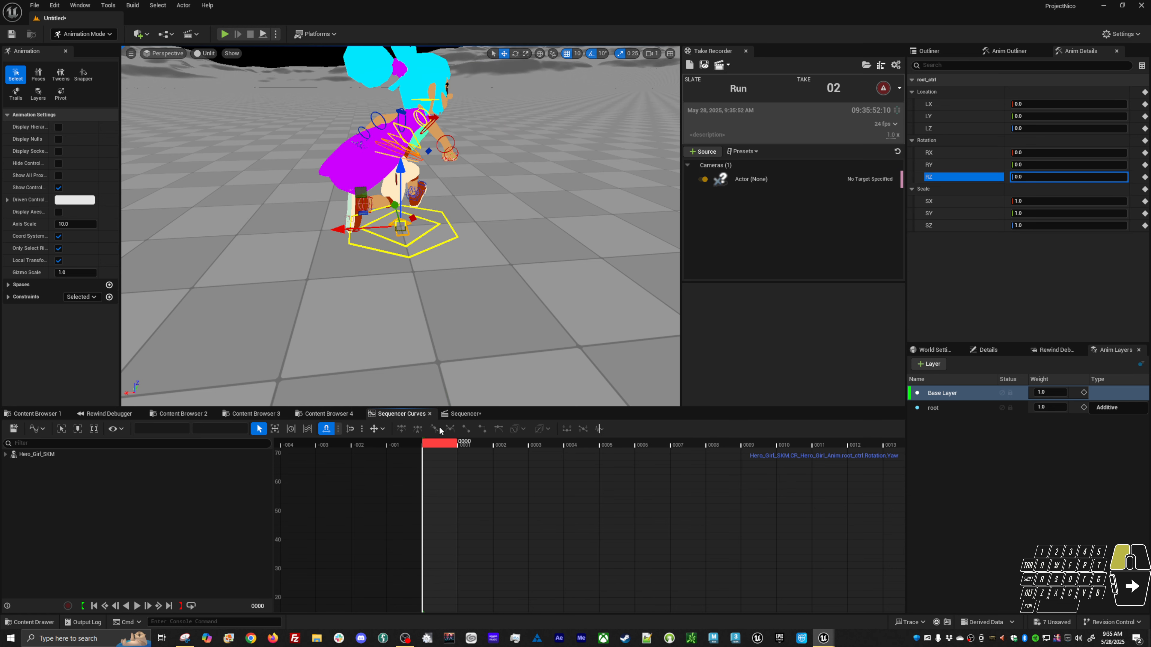
Select the body offset control and set its Rotation Z key at frame 0 to -45.
click(412, 242)
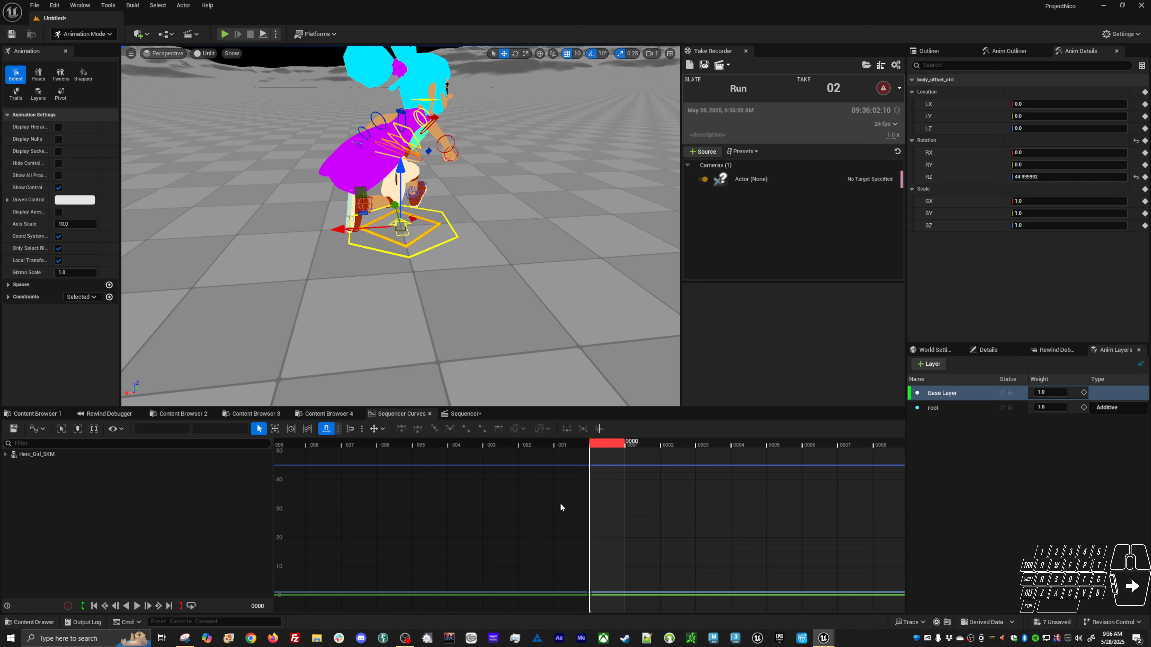
drag(561, 504, 600, 447)
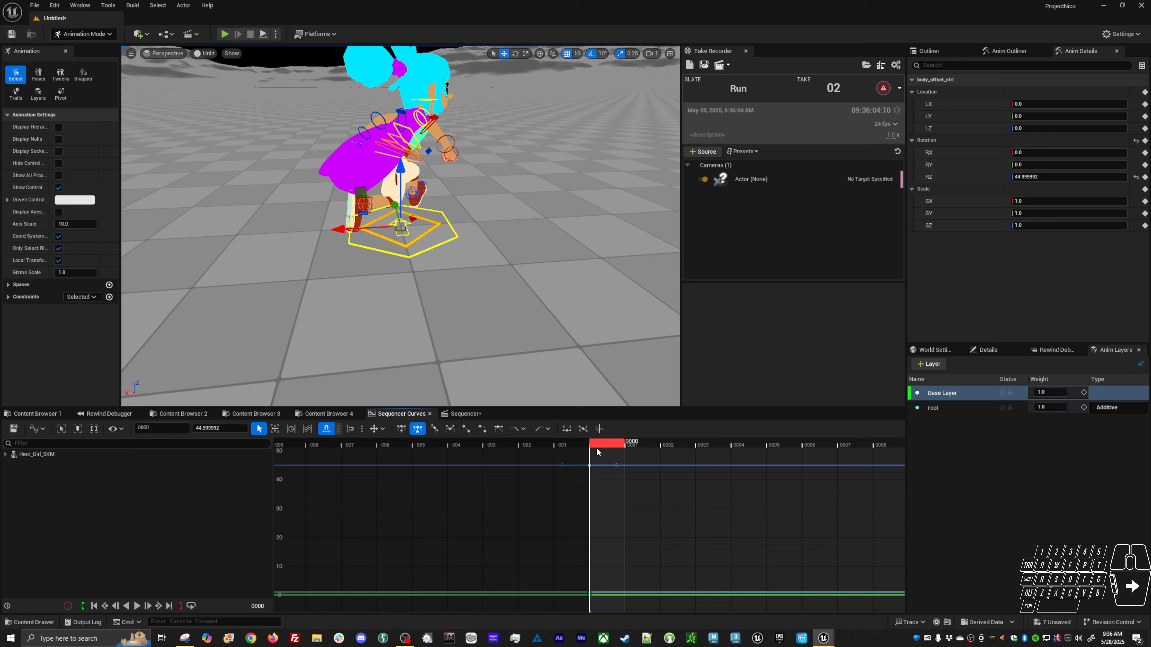
click(228, 428)
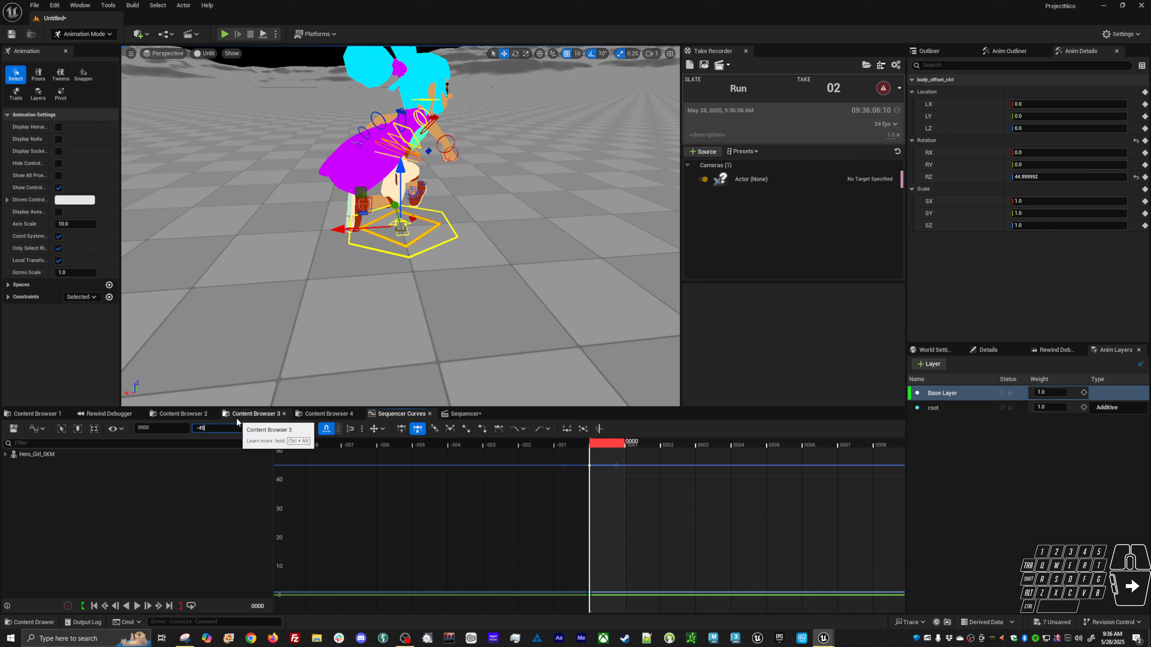
text(-45)
key(Return)
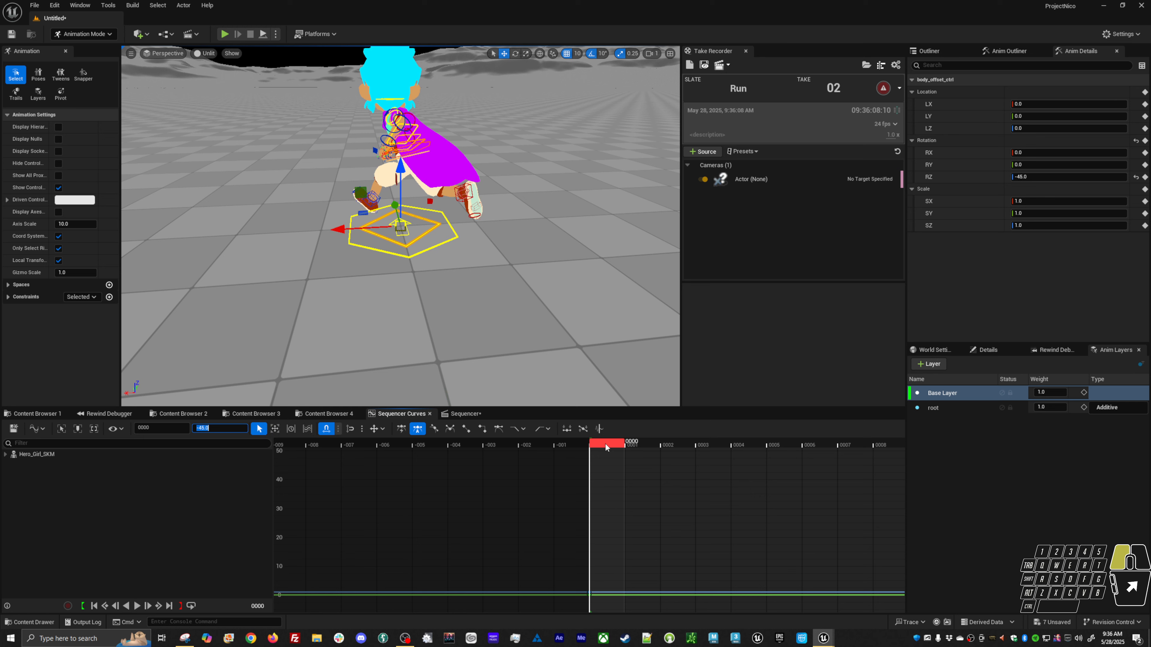
mouse_move(607, 448)
mouse_down()
mouse_move(943, 448)
mouse_move(603, 447)
mouse_up()
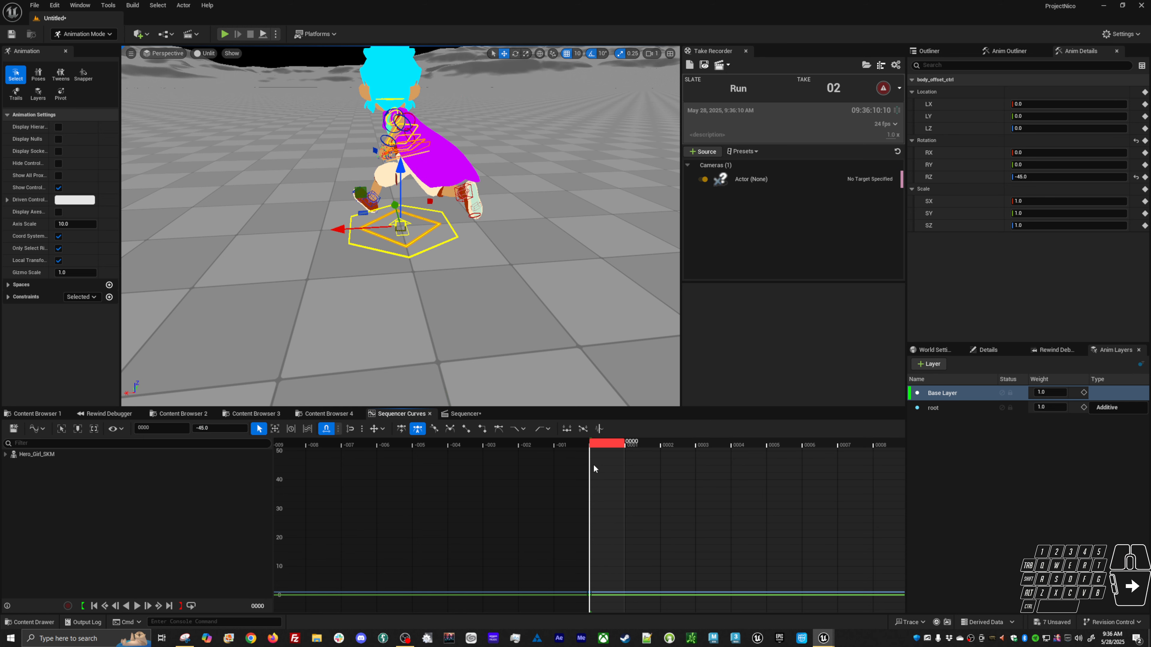
On the root layer, delete the global control's in-between X location keys and make the remaining keys linear.
click(951, 408)
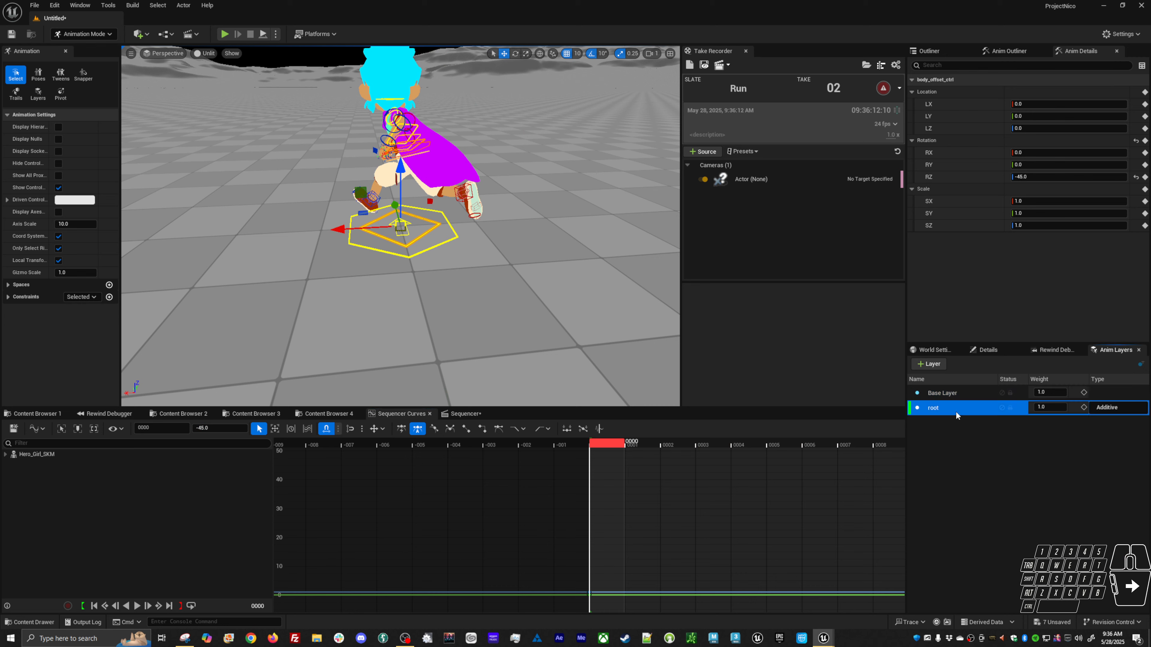
click(573, 296)
click(449, 226)
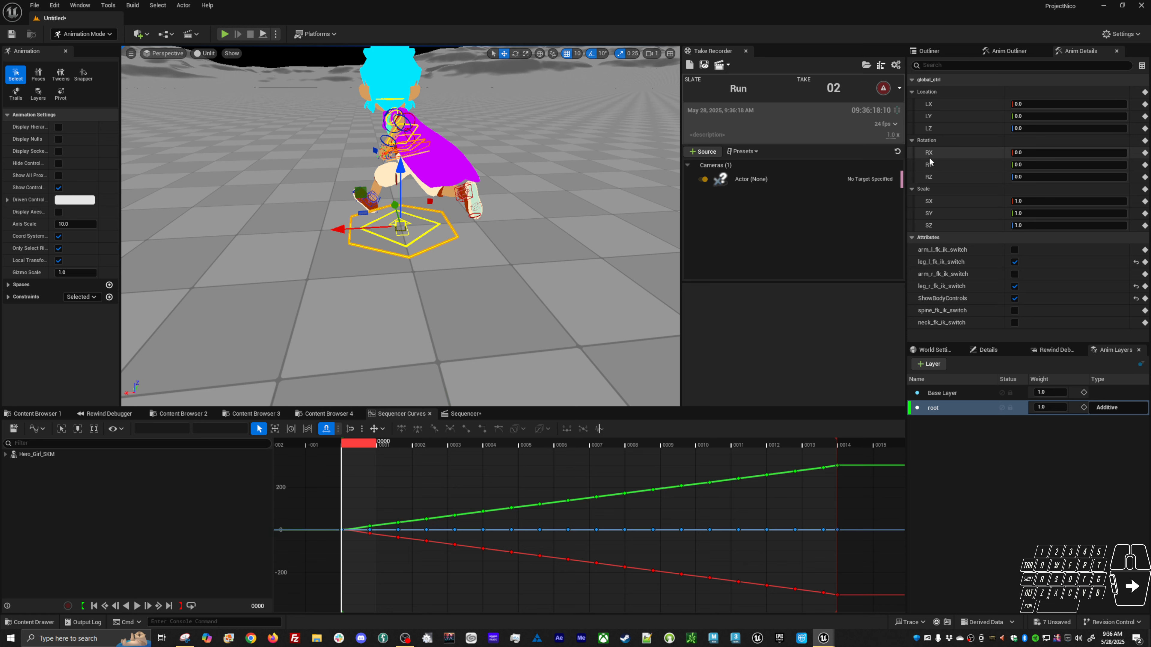
click(952, 105)
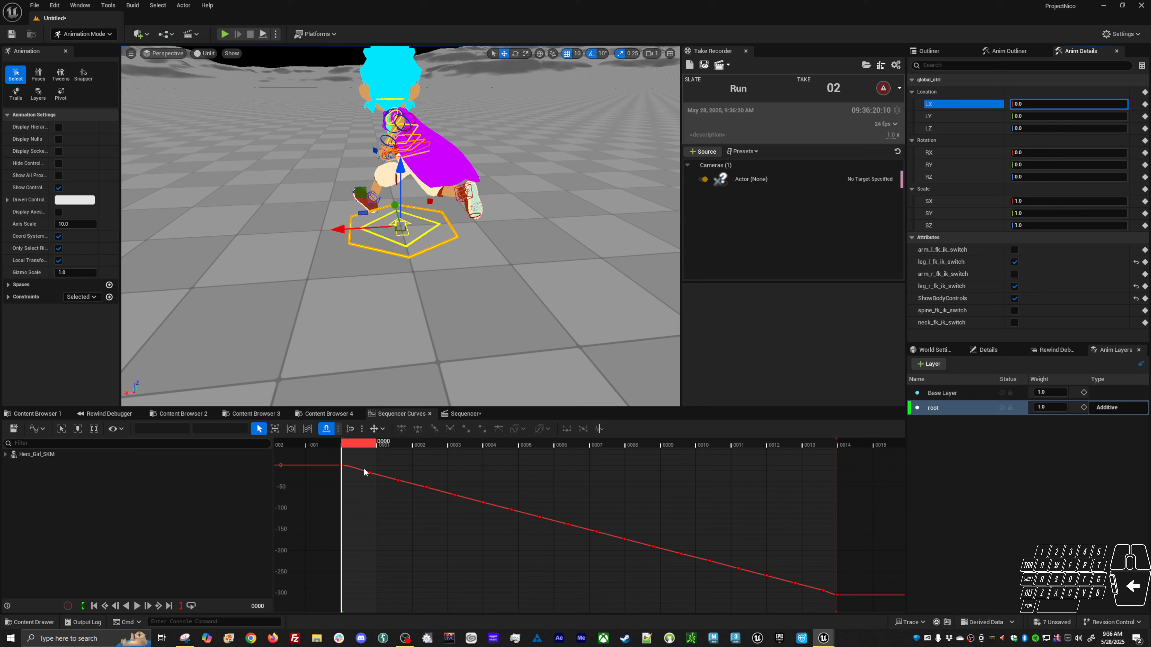
drag(363, 472, 834, 611)
key(Delete)
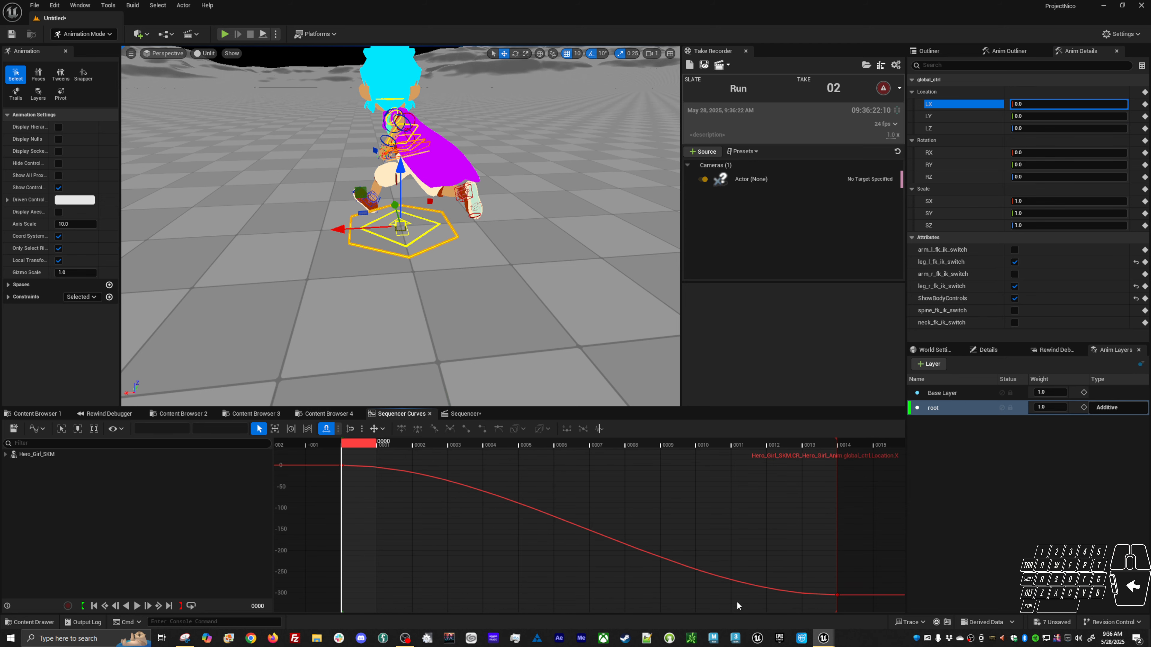
key(ctrl+a)
key(4)
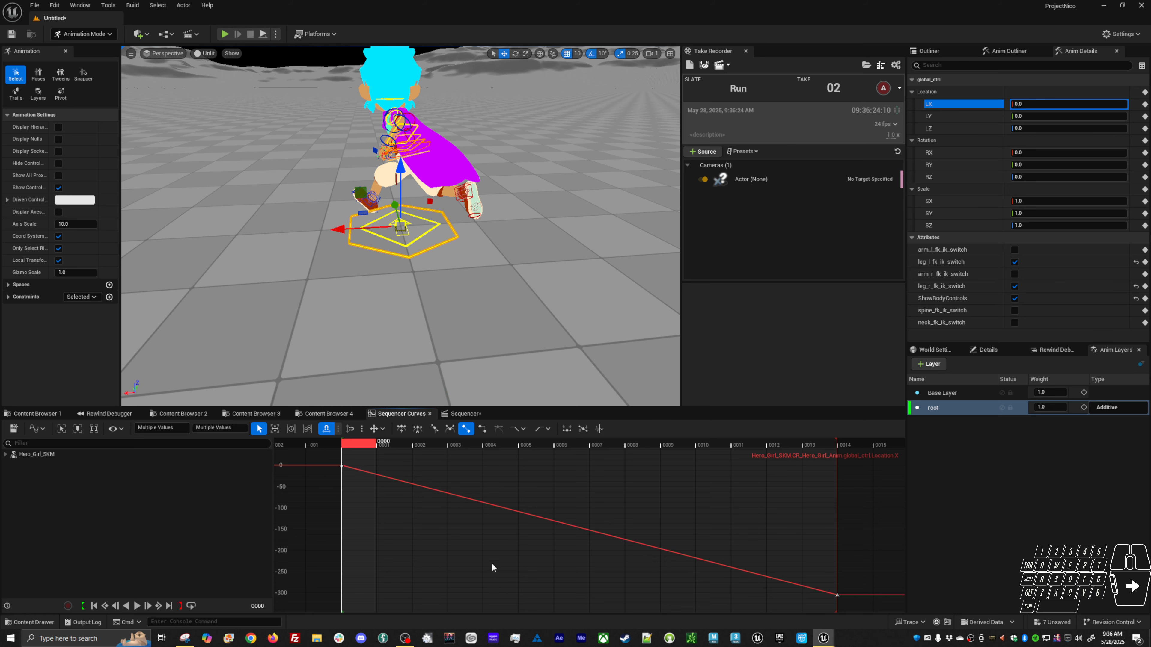
drag(750, 545, 867, 612)
click(234, 414)
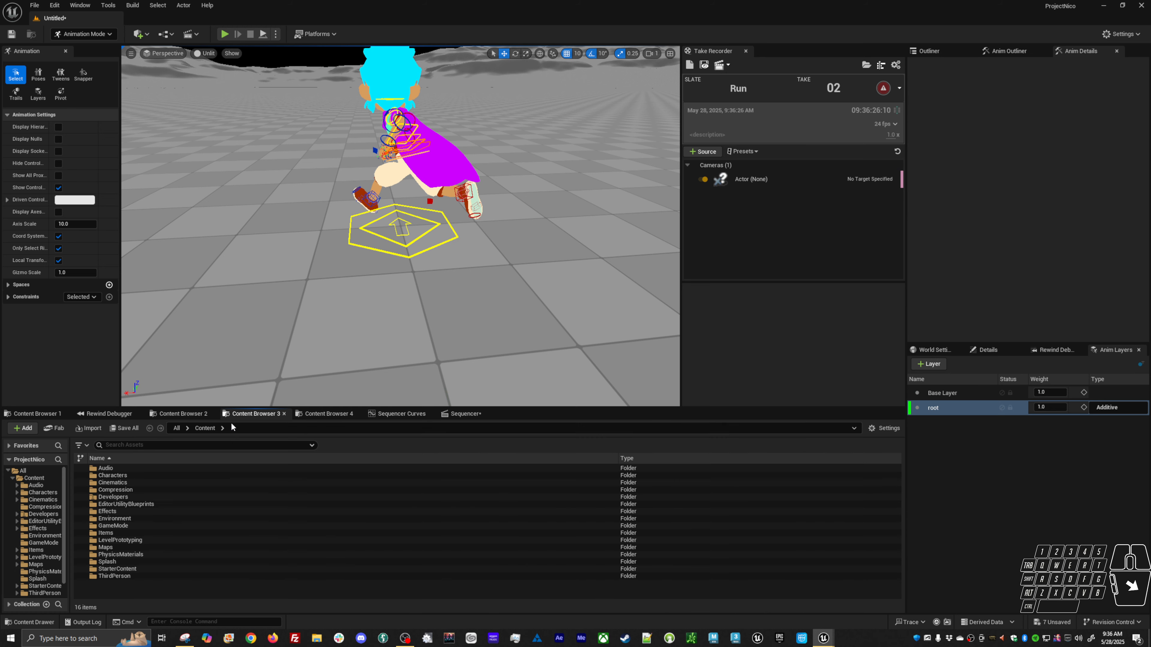
click(467, 413)
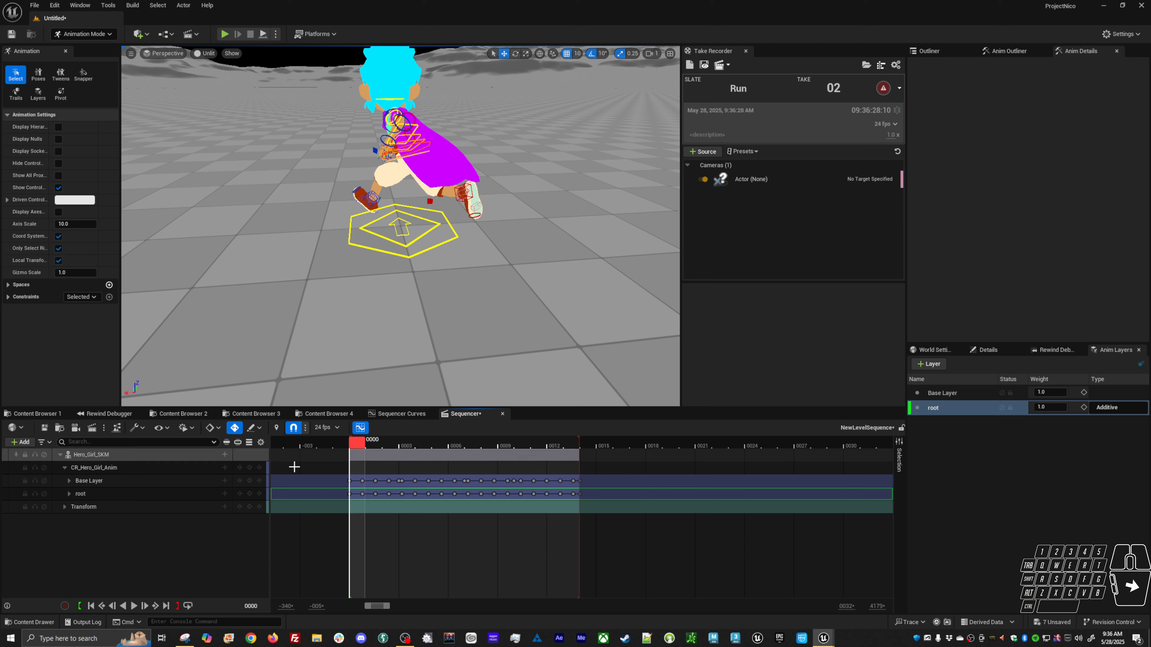
click(414, 414)
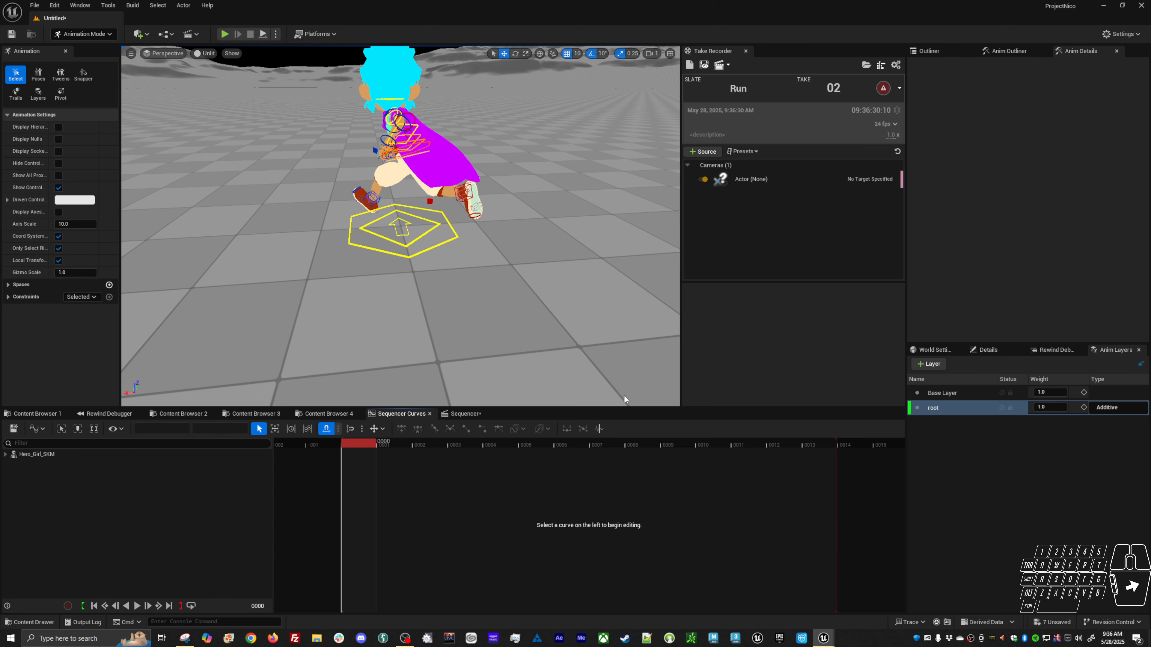
Set the global control's last X location key to 304.828369.
click(457, 235)
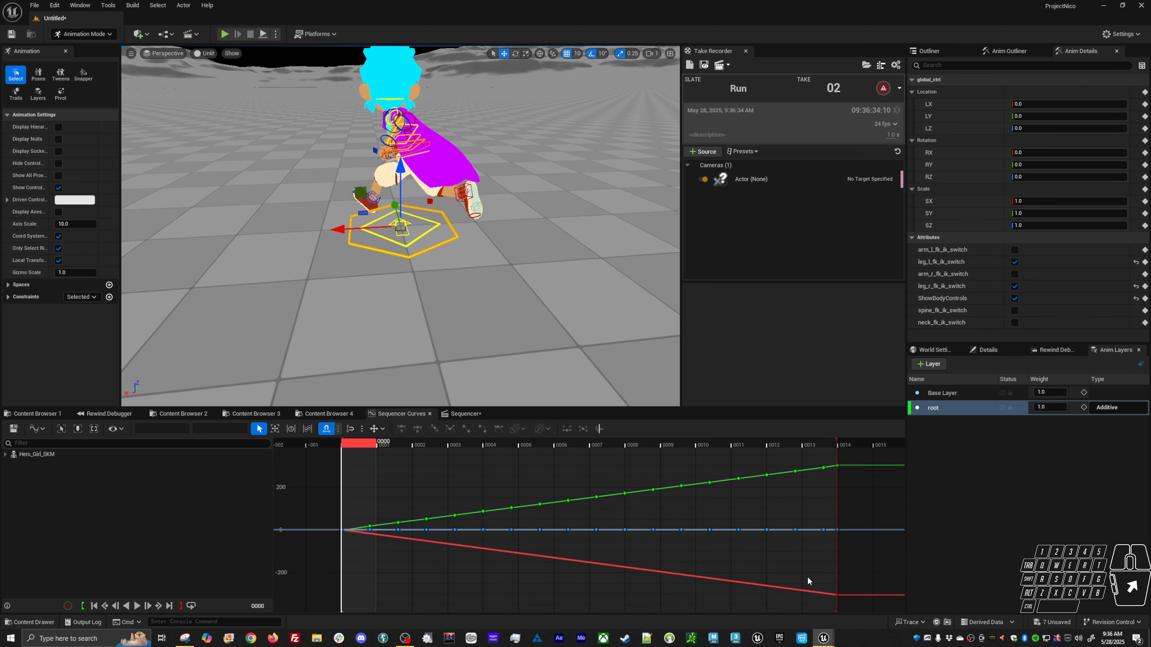
click(836, 594)
click(241, 429)
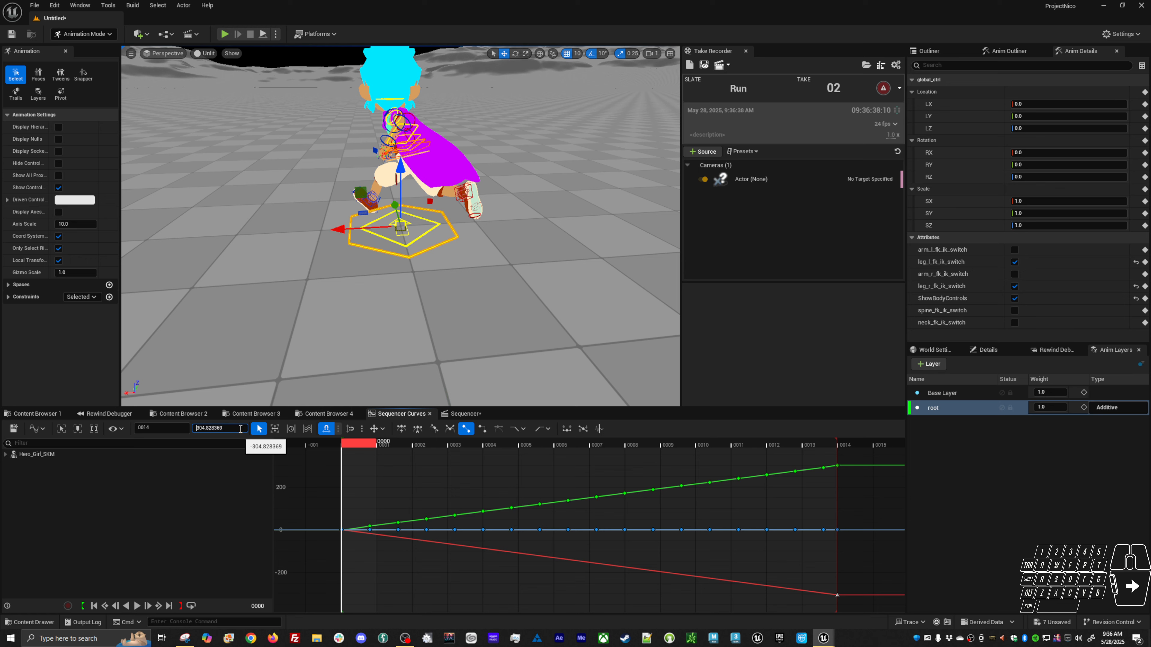
key(Return)
drag(377, 448, 358, 475)
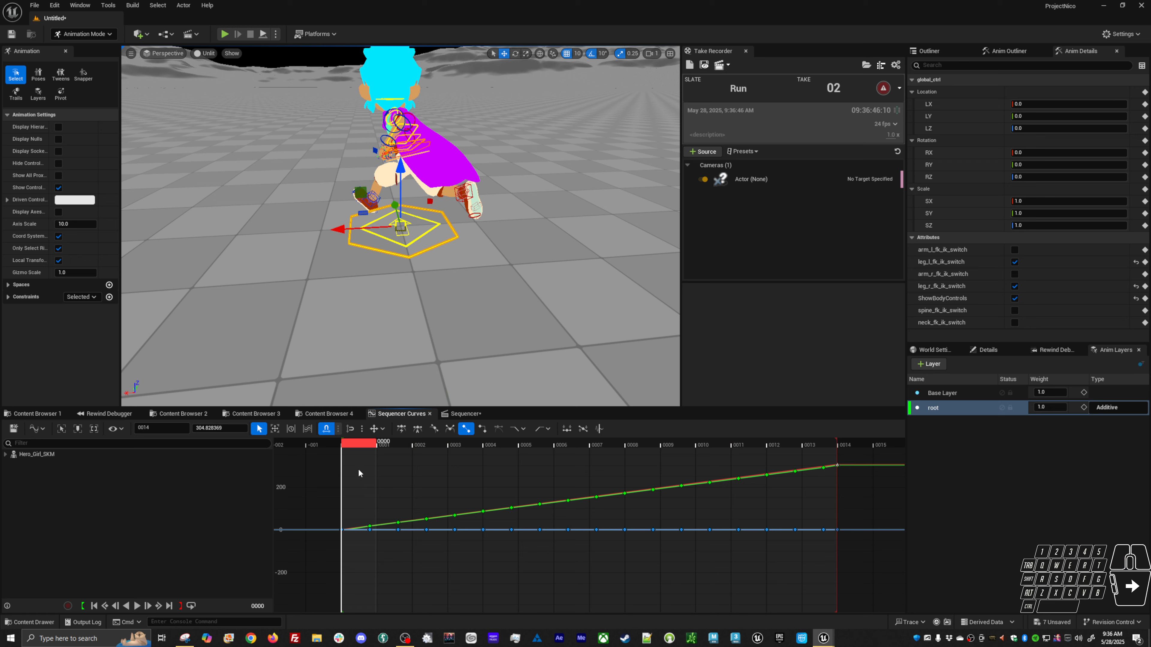
click(193, 413)
click(242, 553)
key(F2)
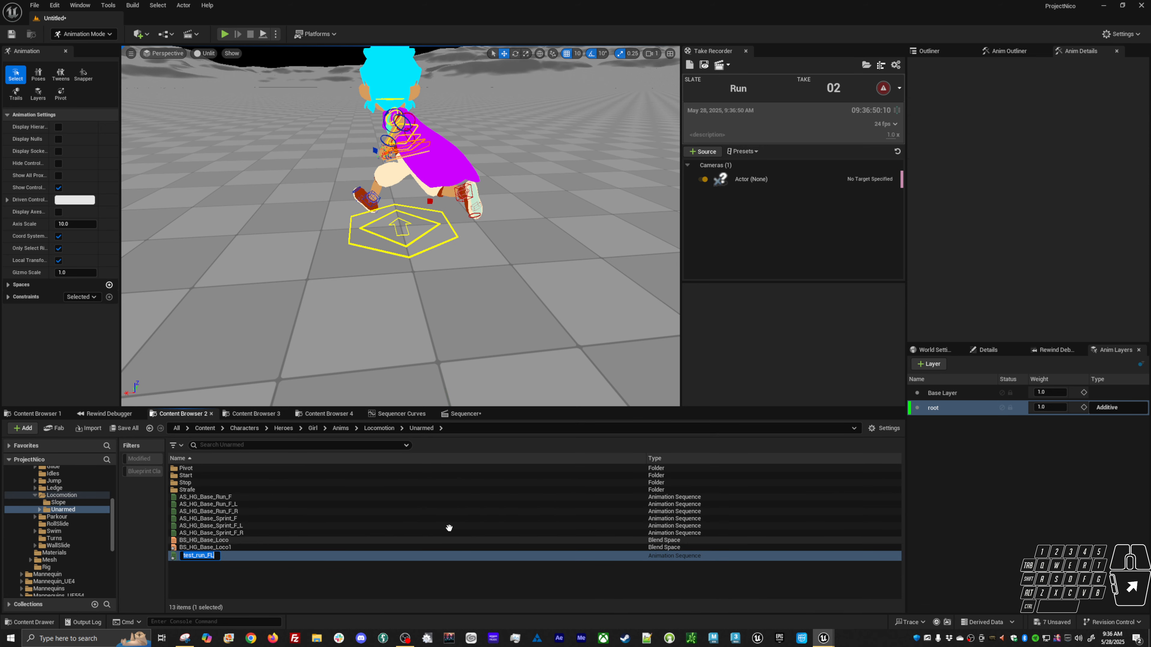
Bake the character's control rig animation into the Locomotion/Unarmed folder, replacing the existing test_run_FL sequence.
click(464, 413)
right_click(118, 454)
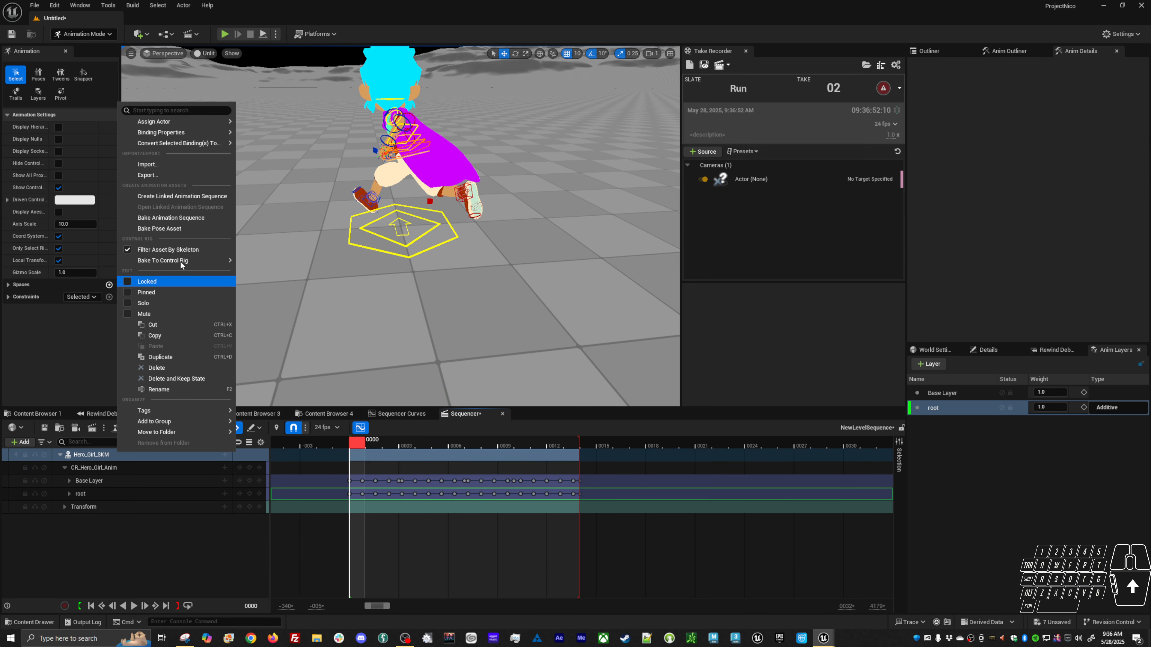
click(184, 228)
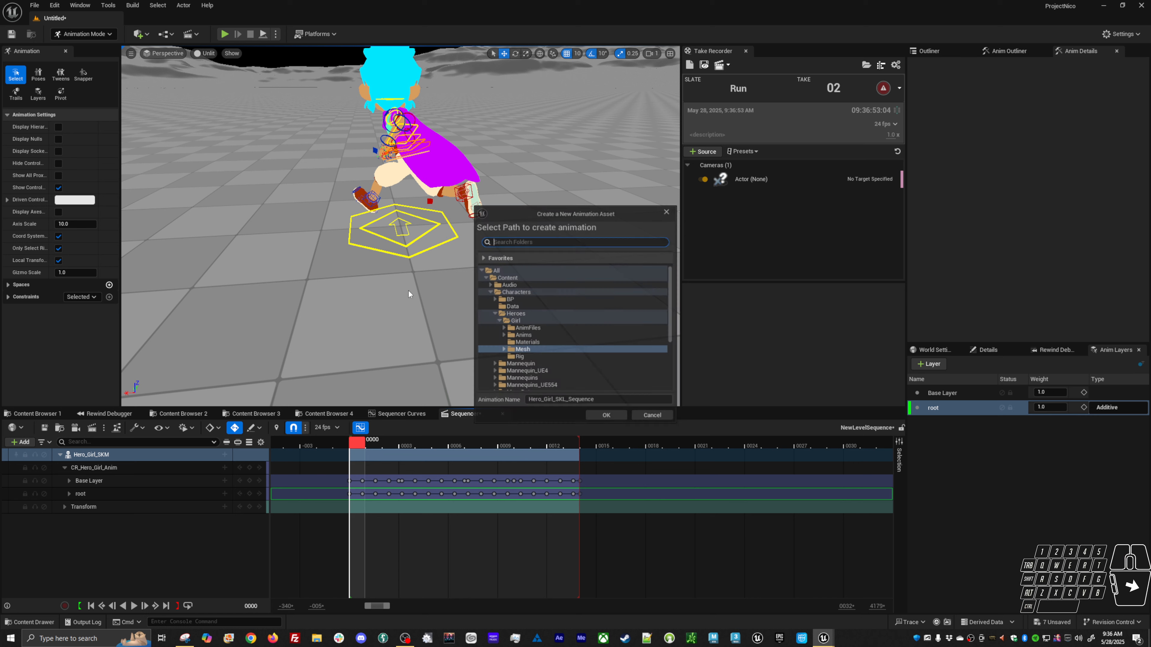
click(503, 335)
scroll(499, 349, down, 3)
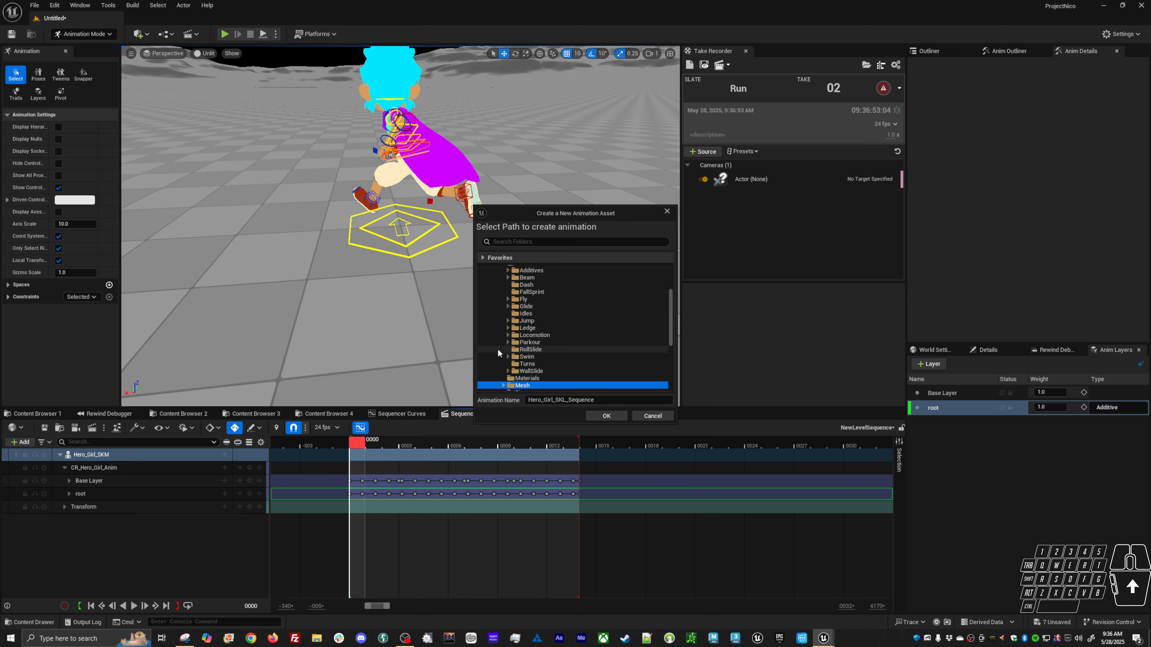
click(508, 335)
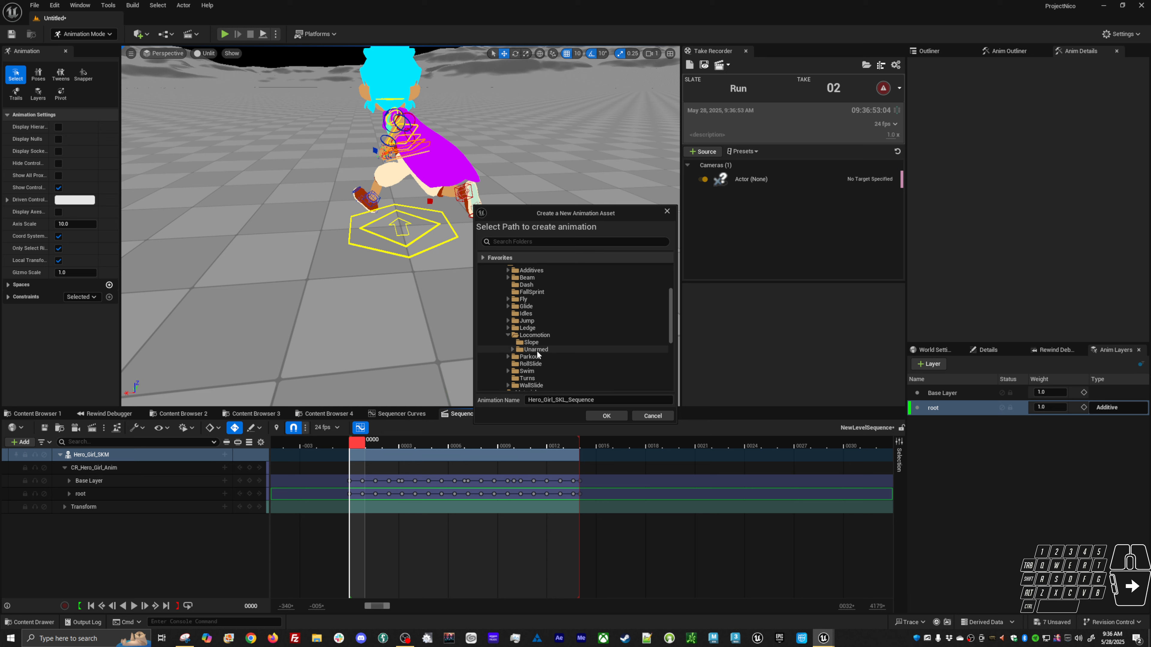
click(535, 349)
click(606, 415)
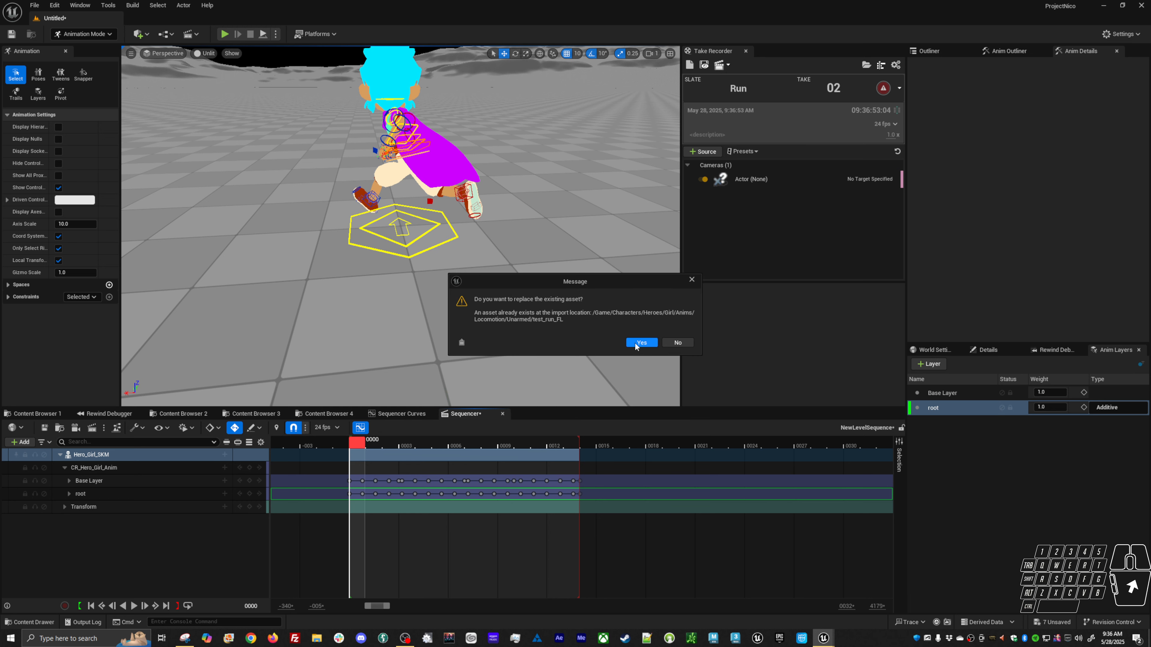
click(640, 346)
click(574, 415)
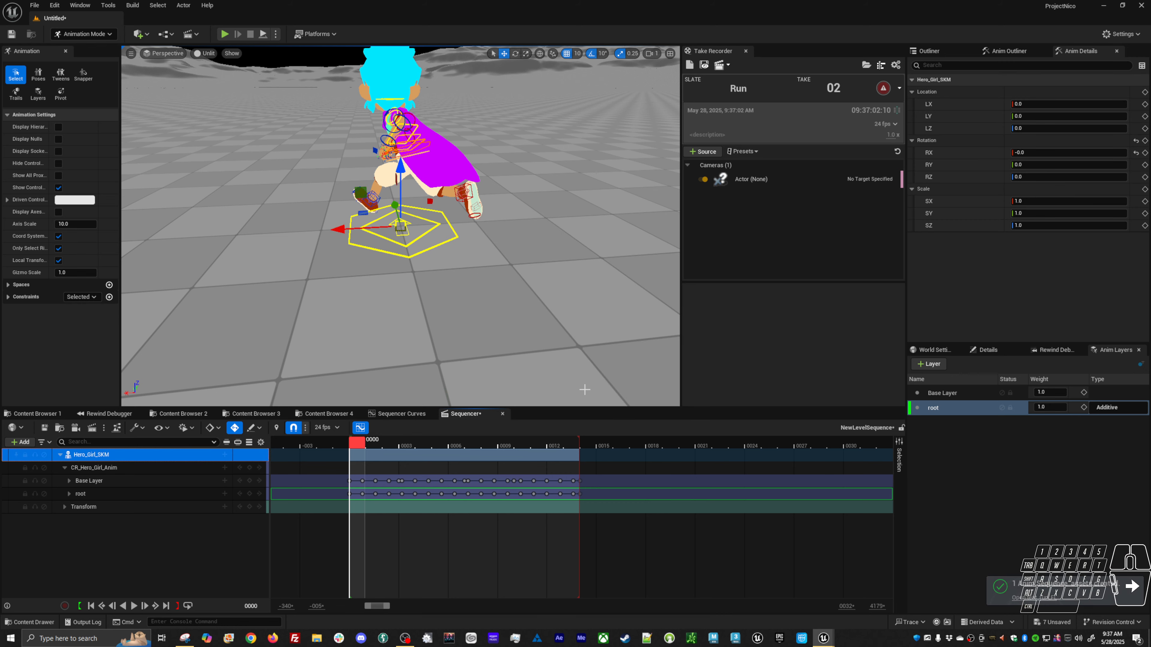
Play in editor and run, sprint, strafe and jump the character around to test the updated run animation.
click(182, 414)
key(alt)
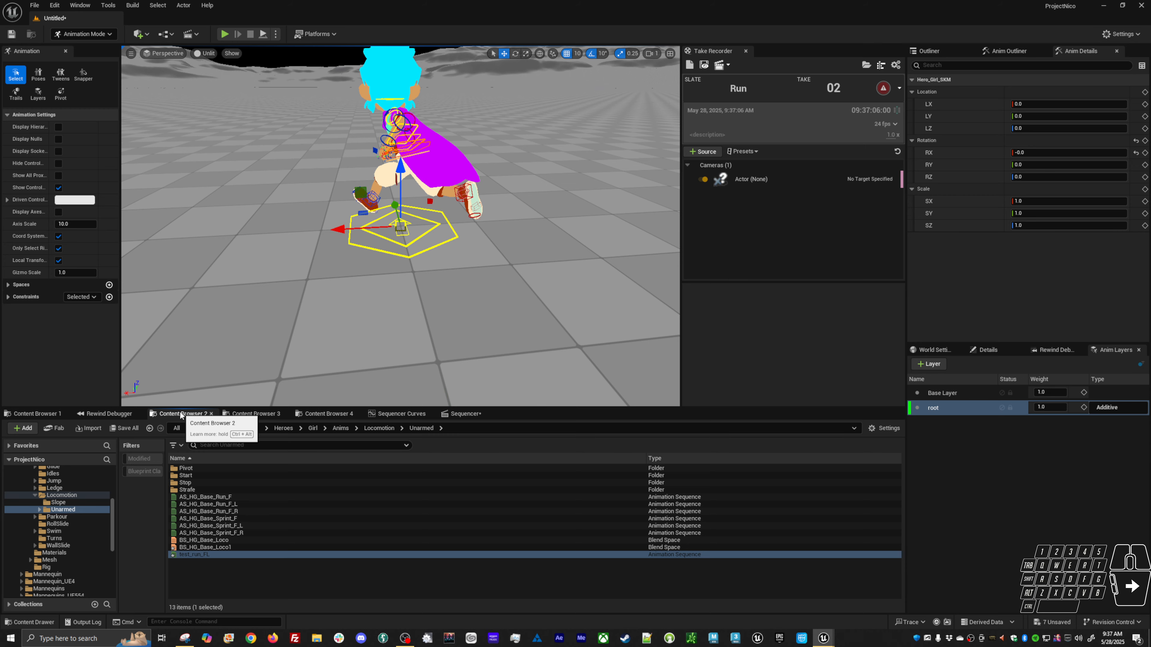
key(alt+p)
key(w)
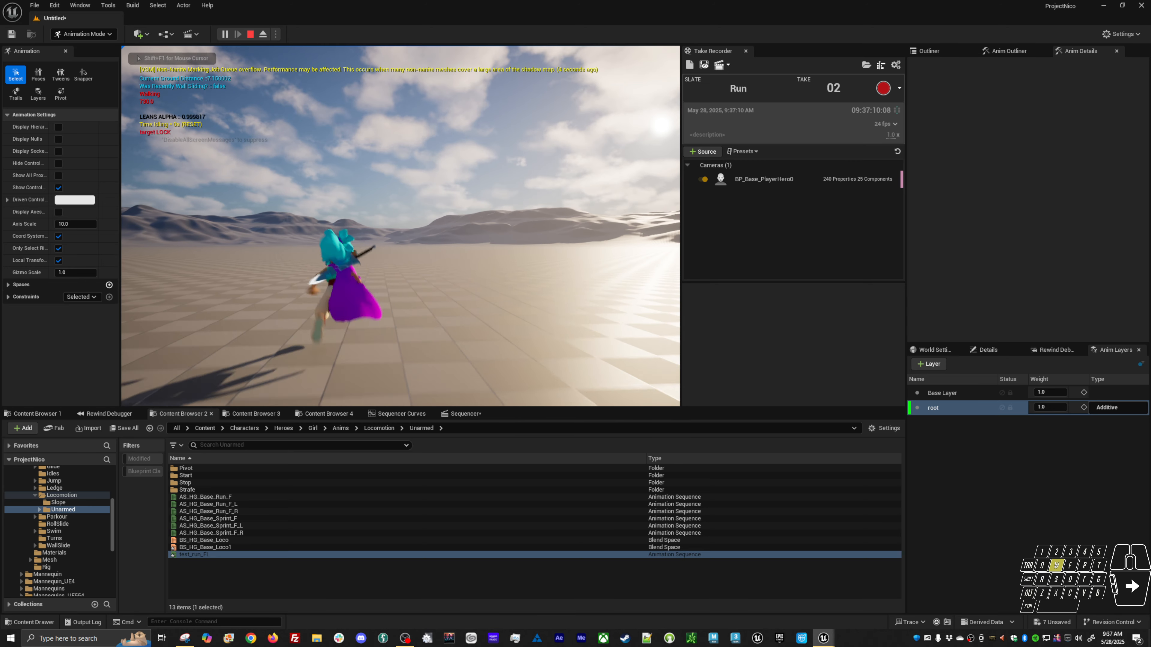
key(a)
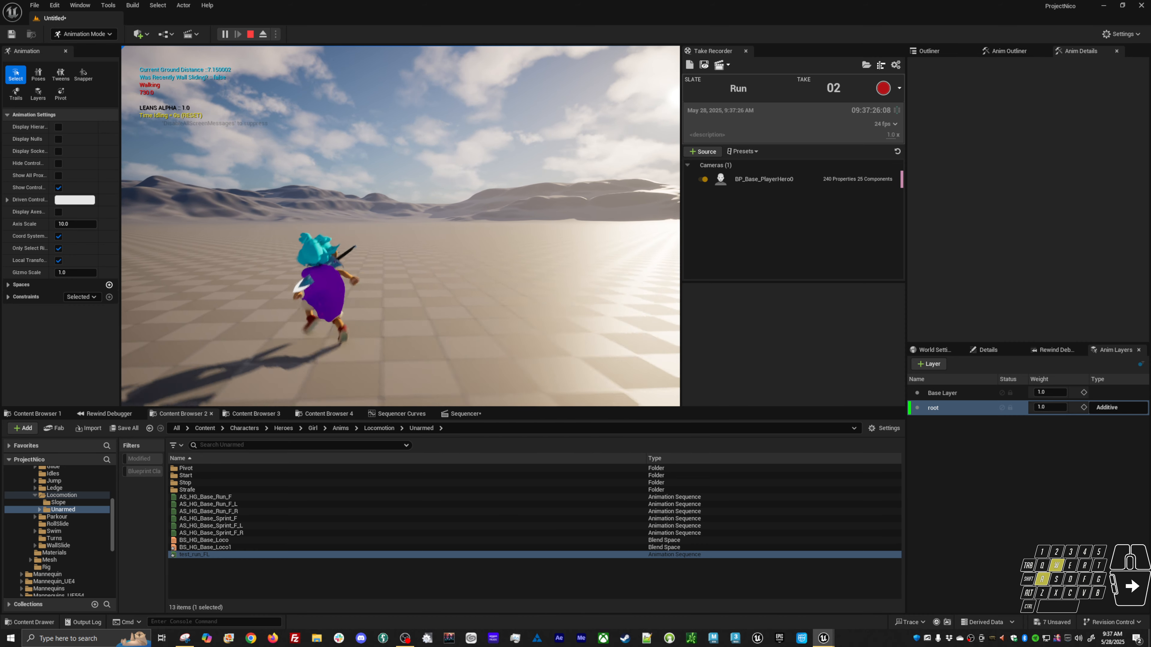
key(d)
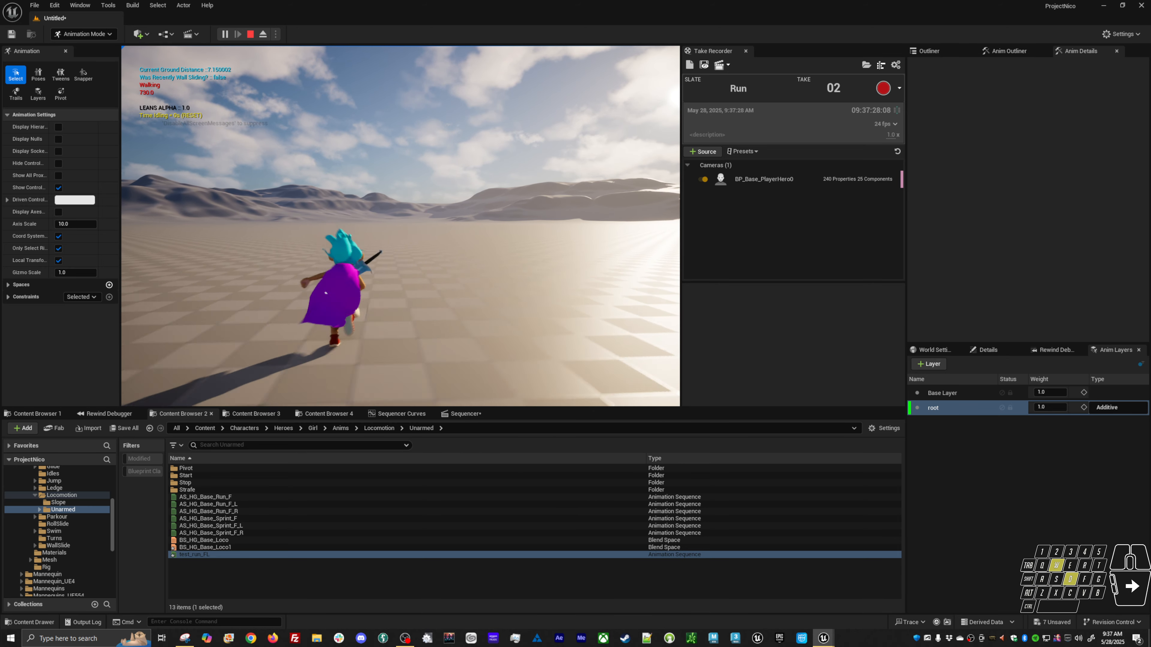
key(a)
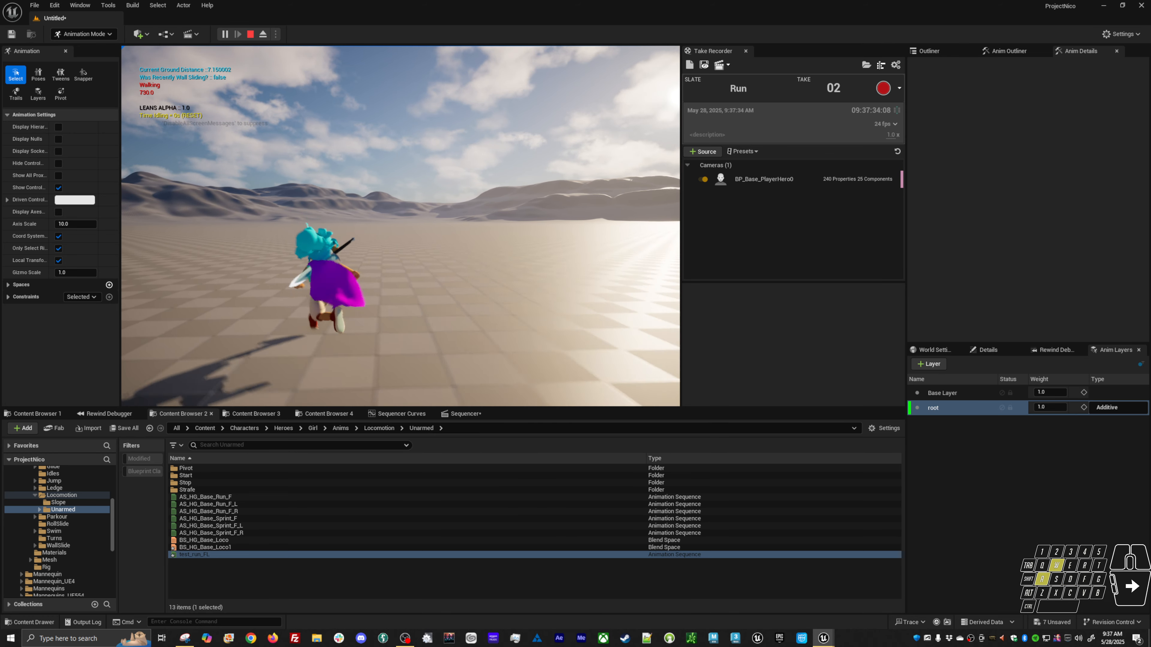
key(shift)
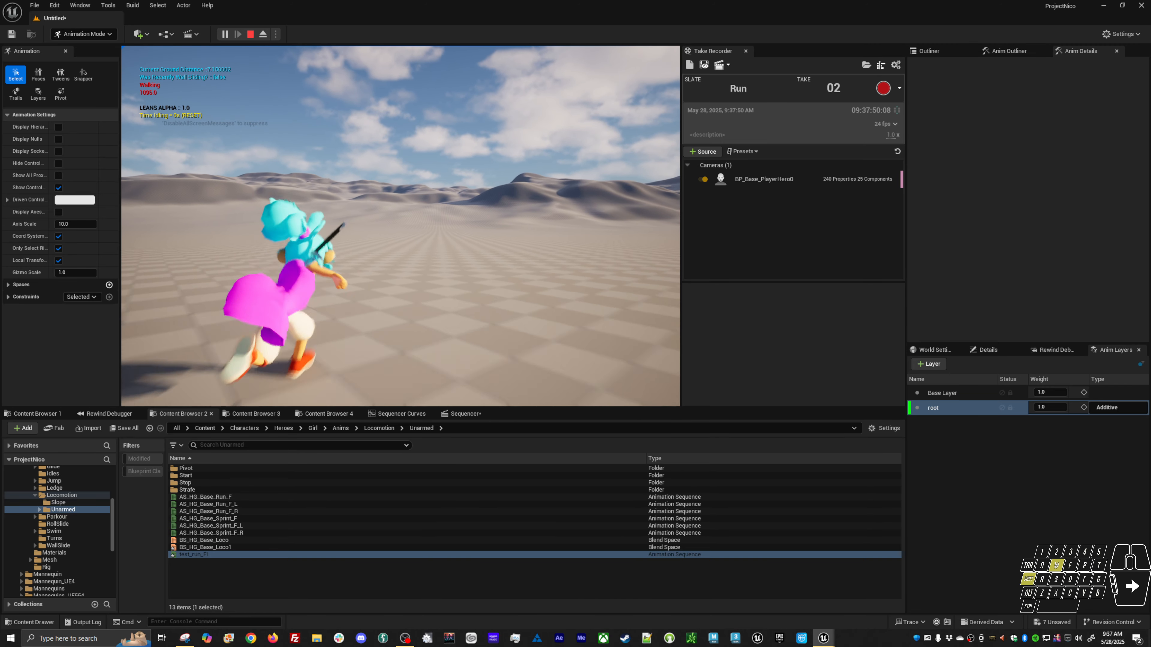
key(d)
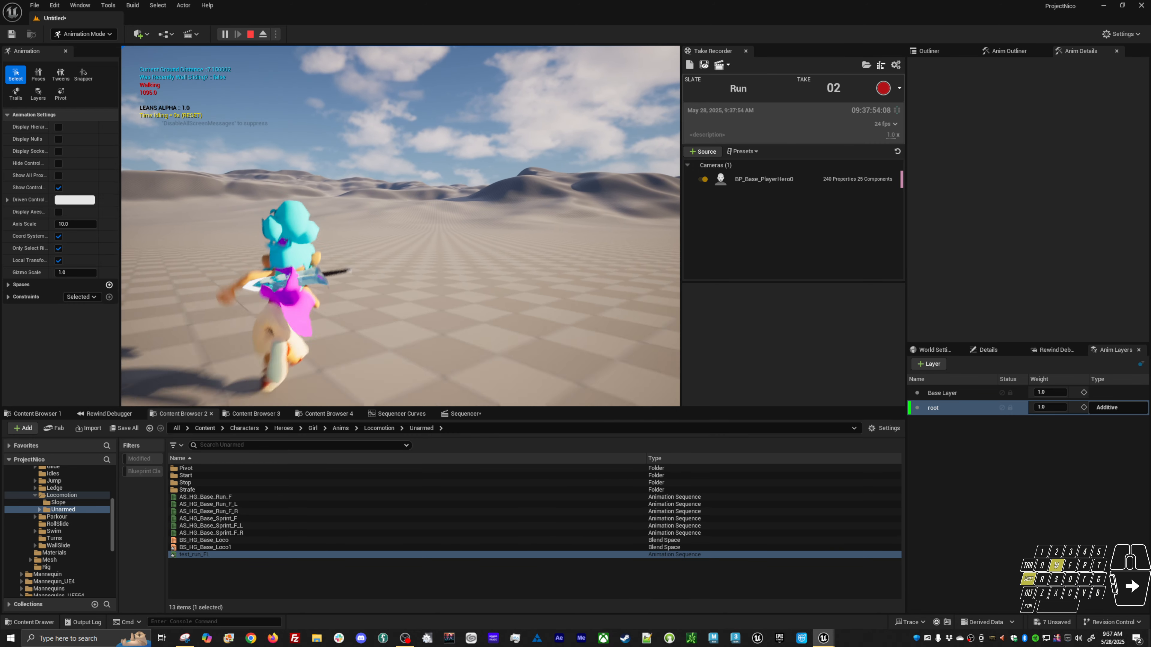
key(a)
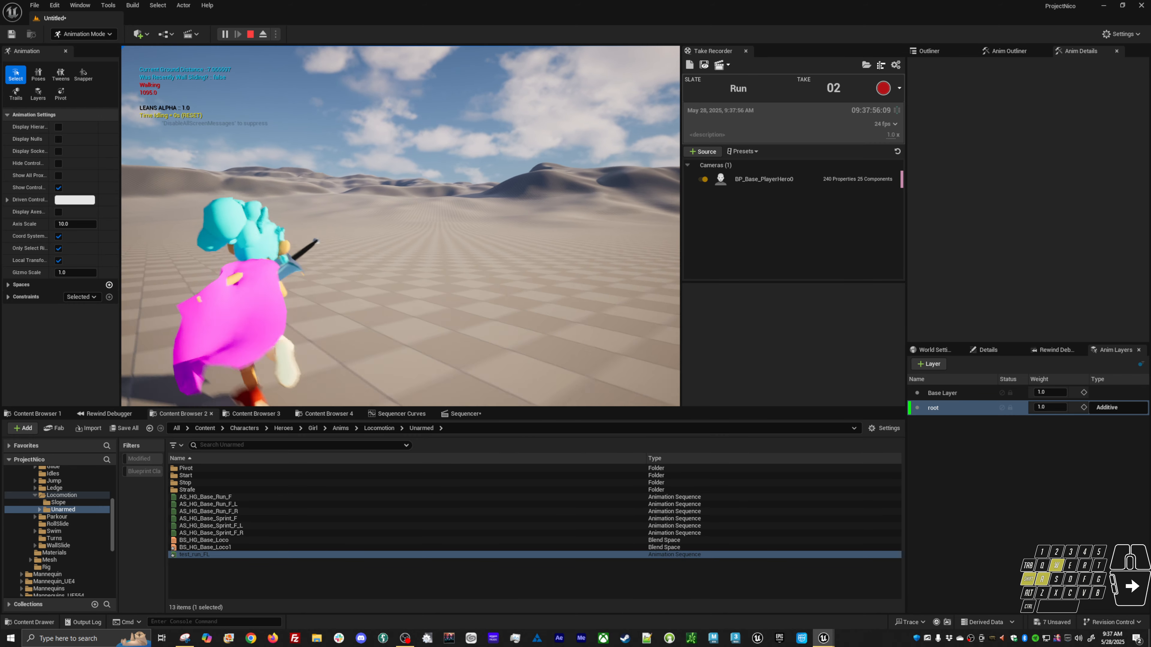
key(d)
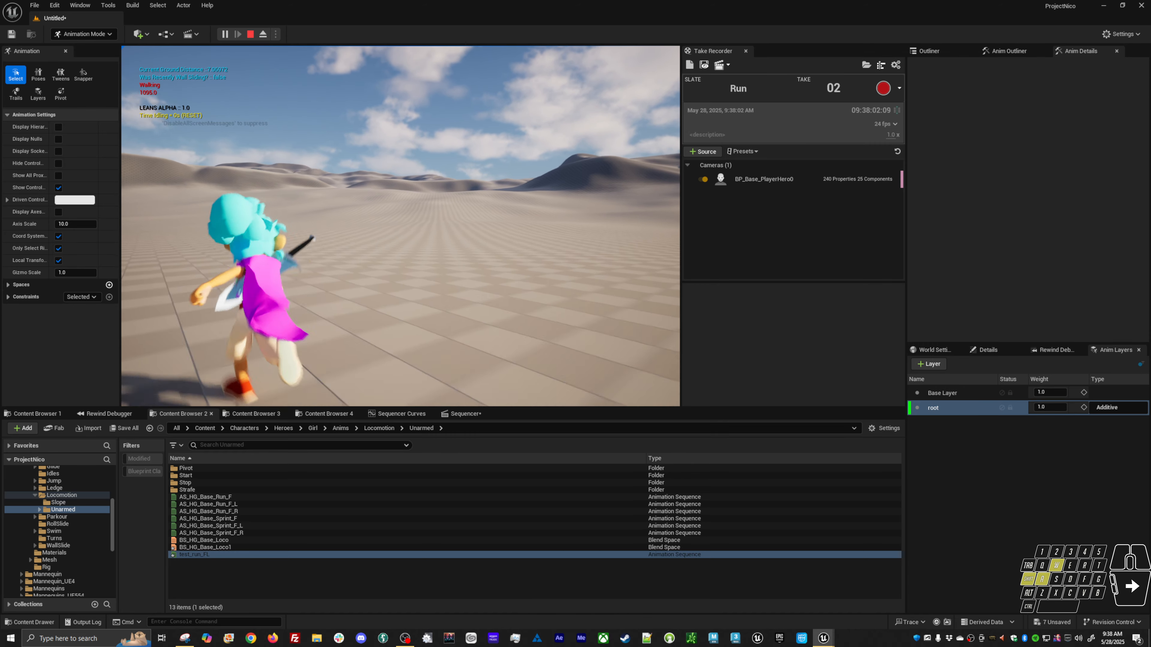
key(space)
key(space)
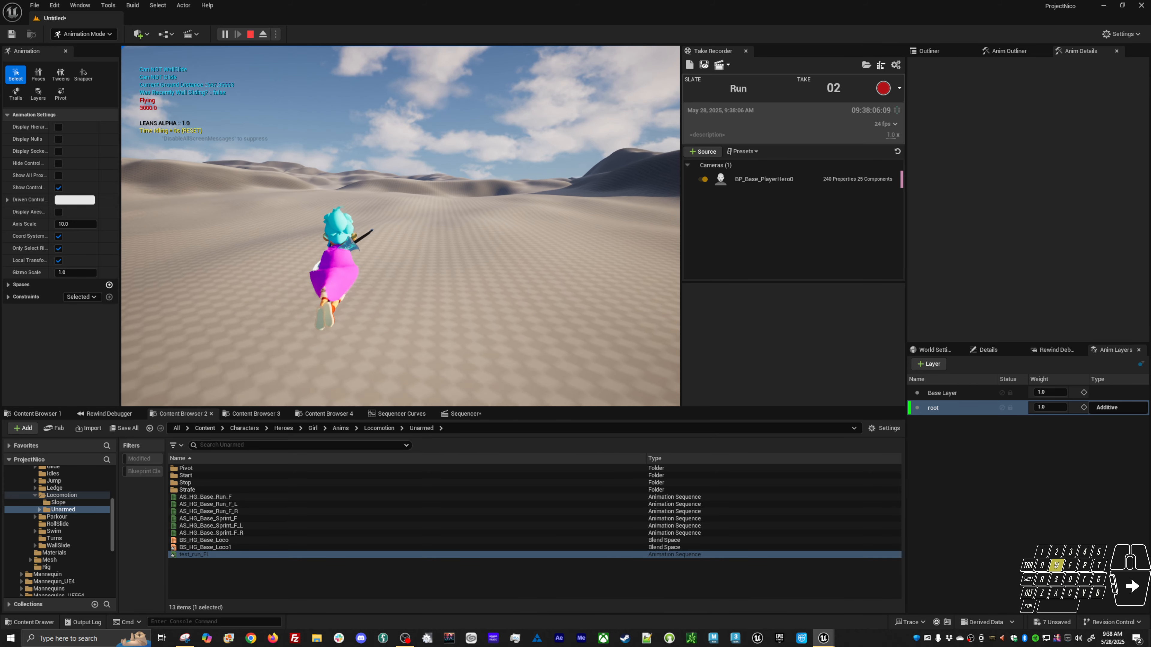
key(d)
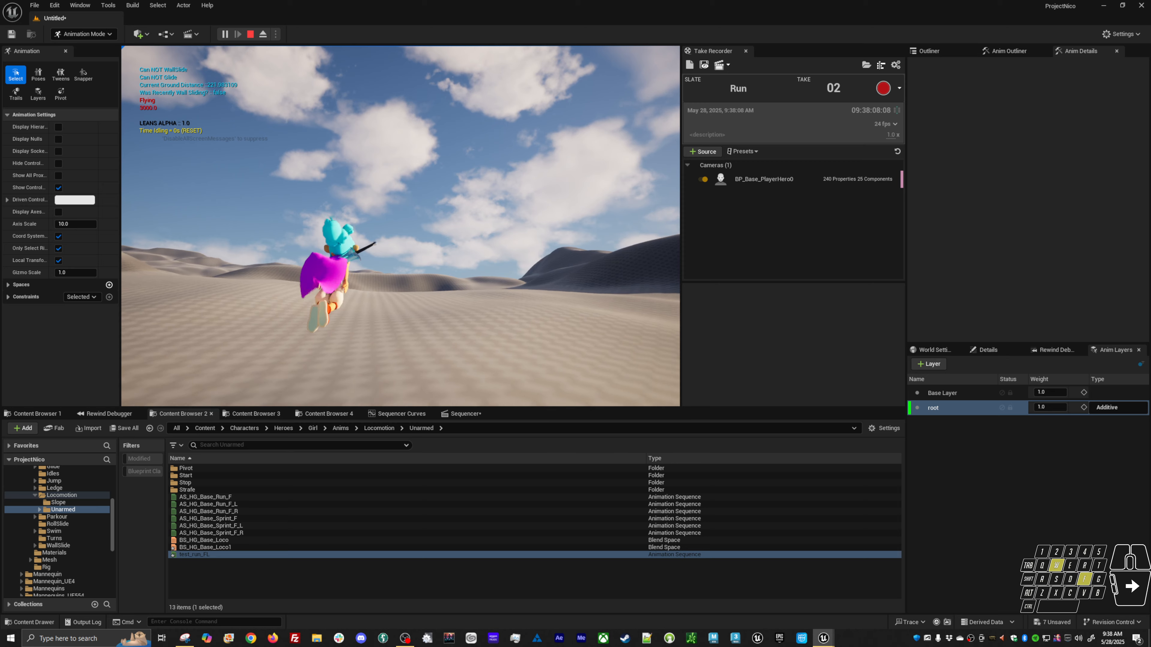
key(a)
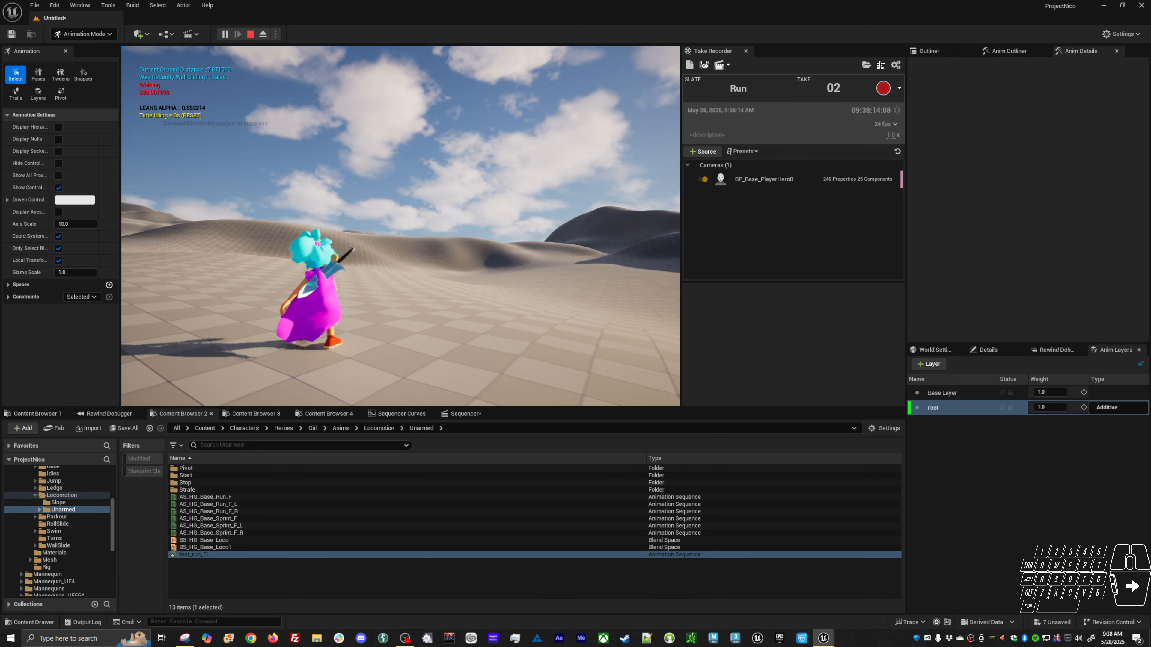
key(w)
key(a)
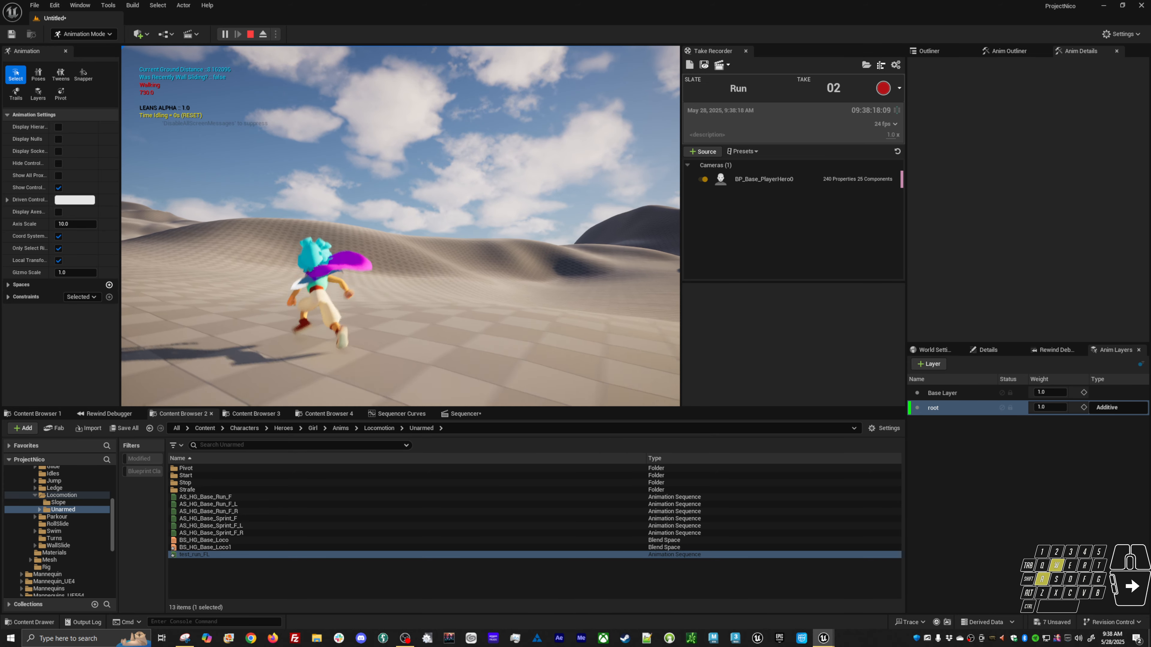
key(d)
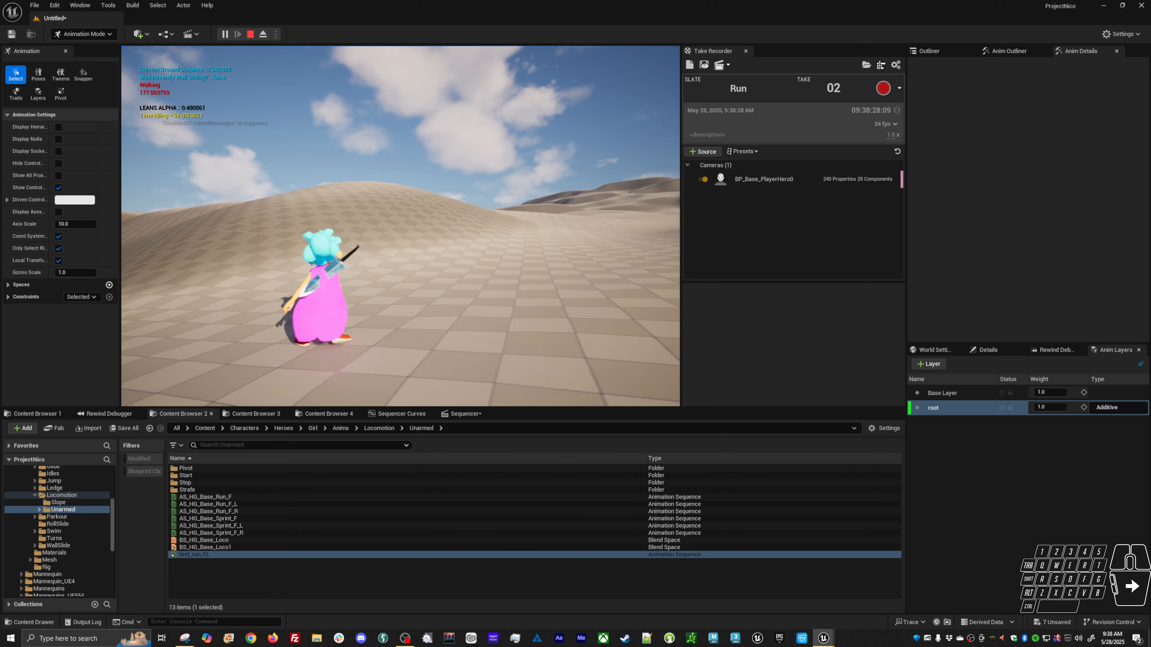
key(w)
key(d)
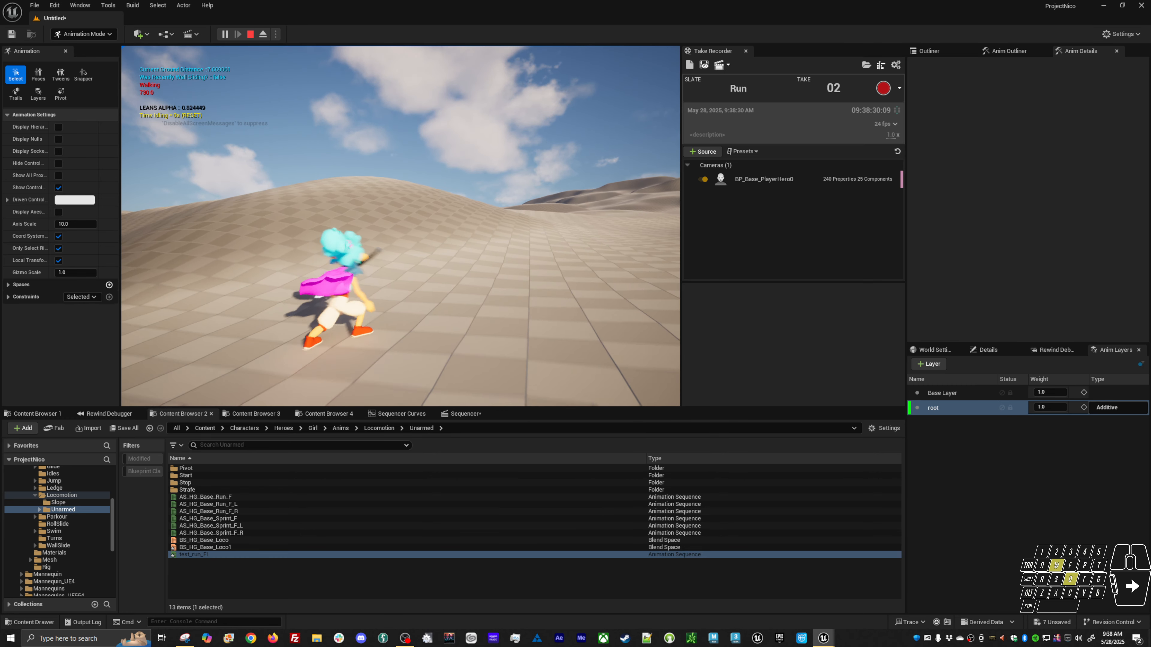
key(a)
key(shift)
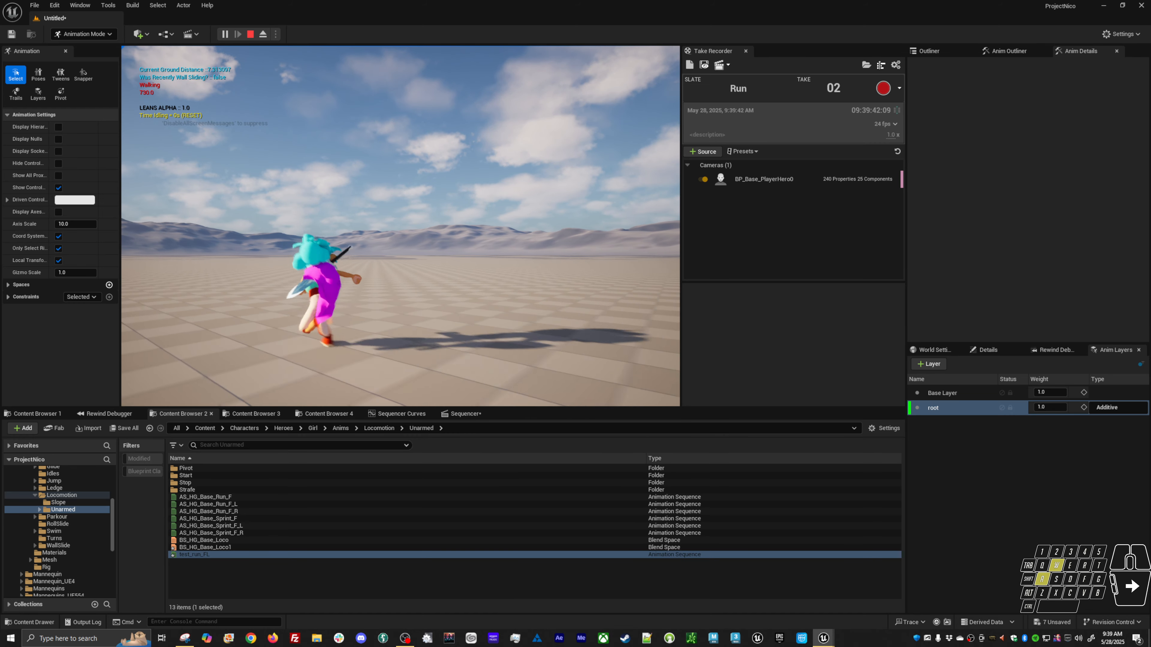
Switch to the test_run_FL animation editor window.
key(alt+Tab)
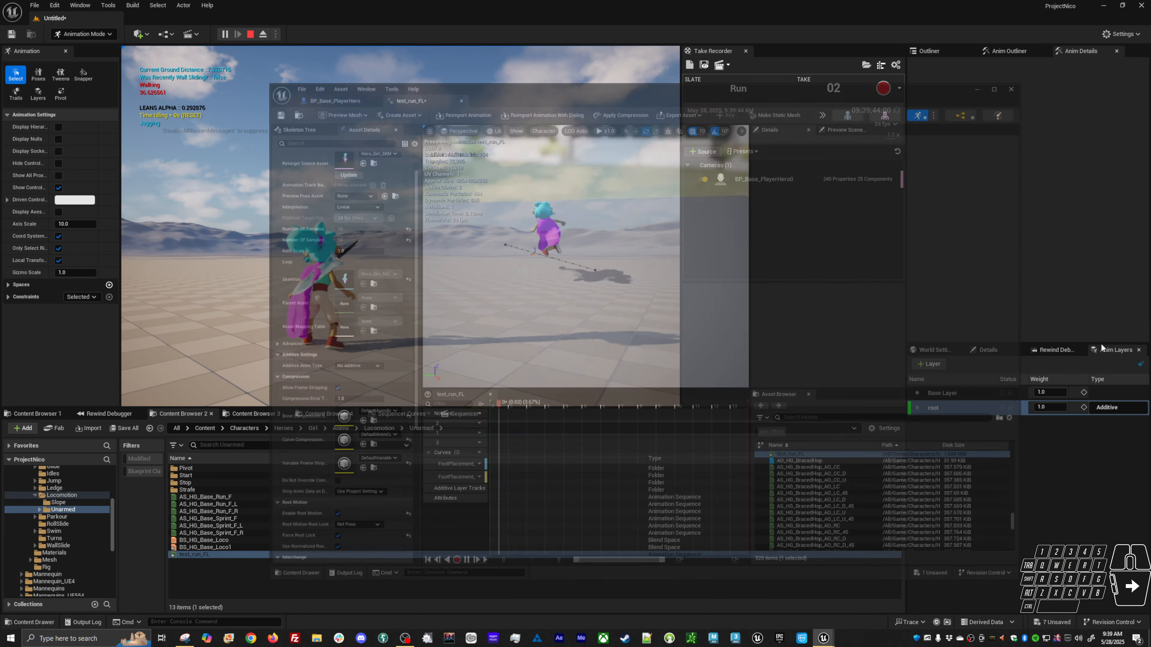